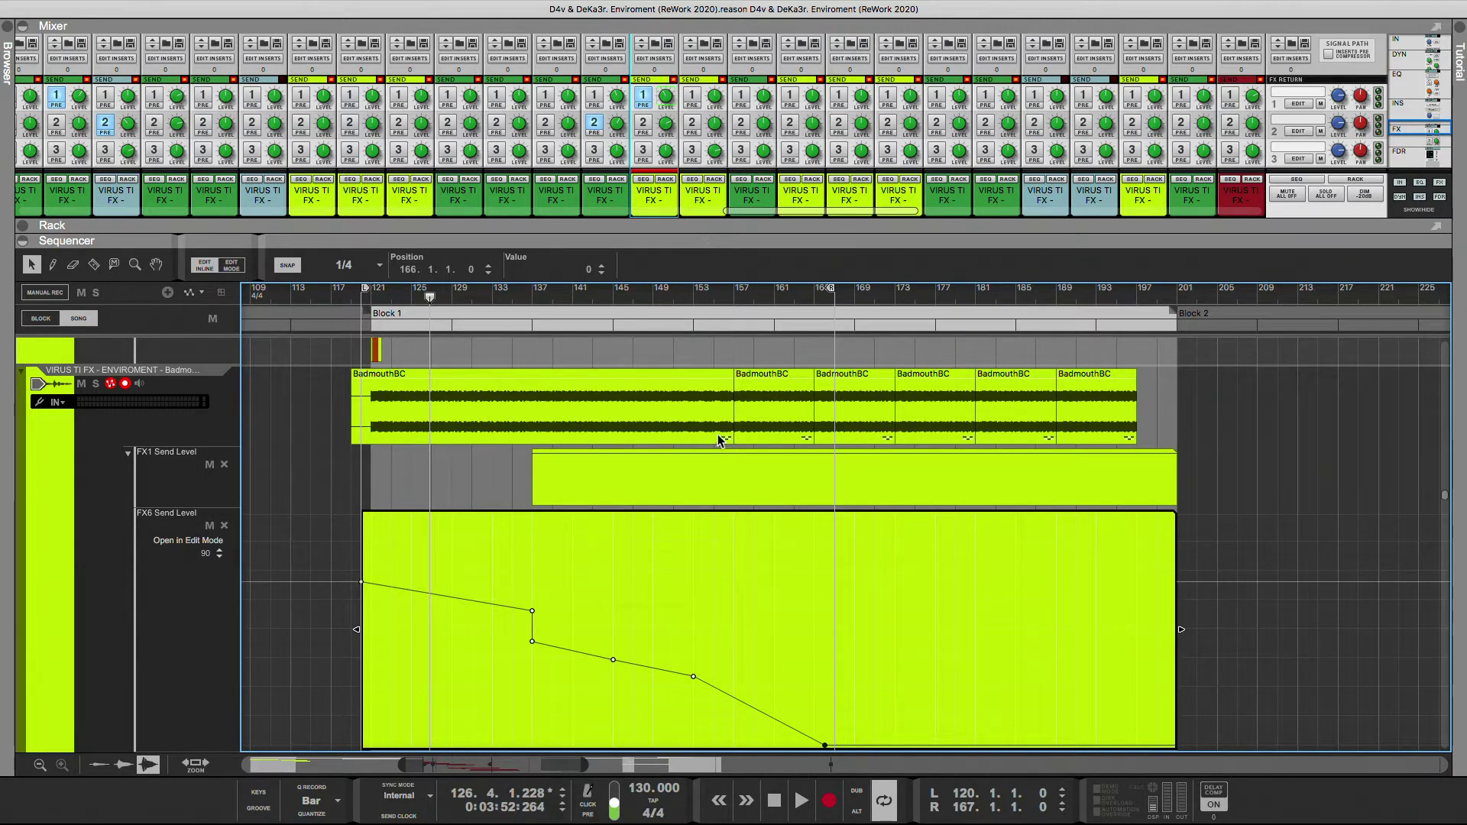
# - Play the arrangement from the loop start and again from about bar 155 to hear the BadmouthBC section
pyautogui.press('KP_Decimal')
pyautogui.press('space')
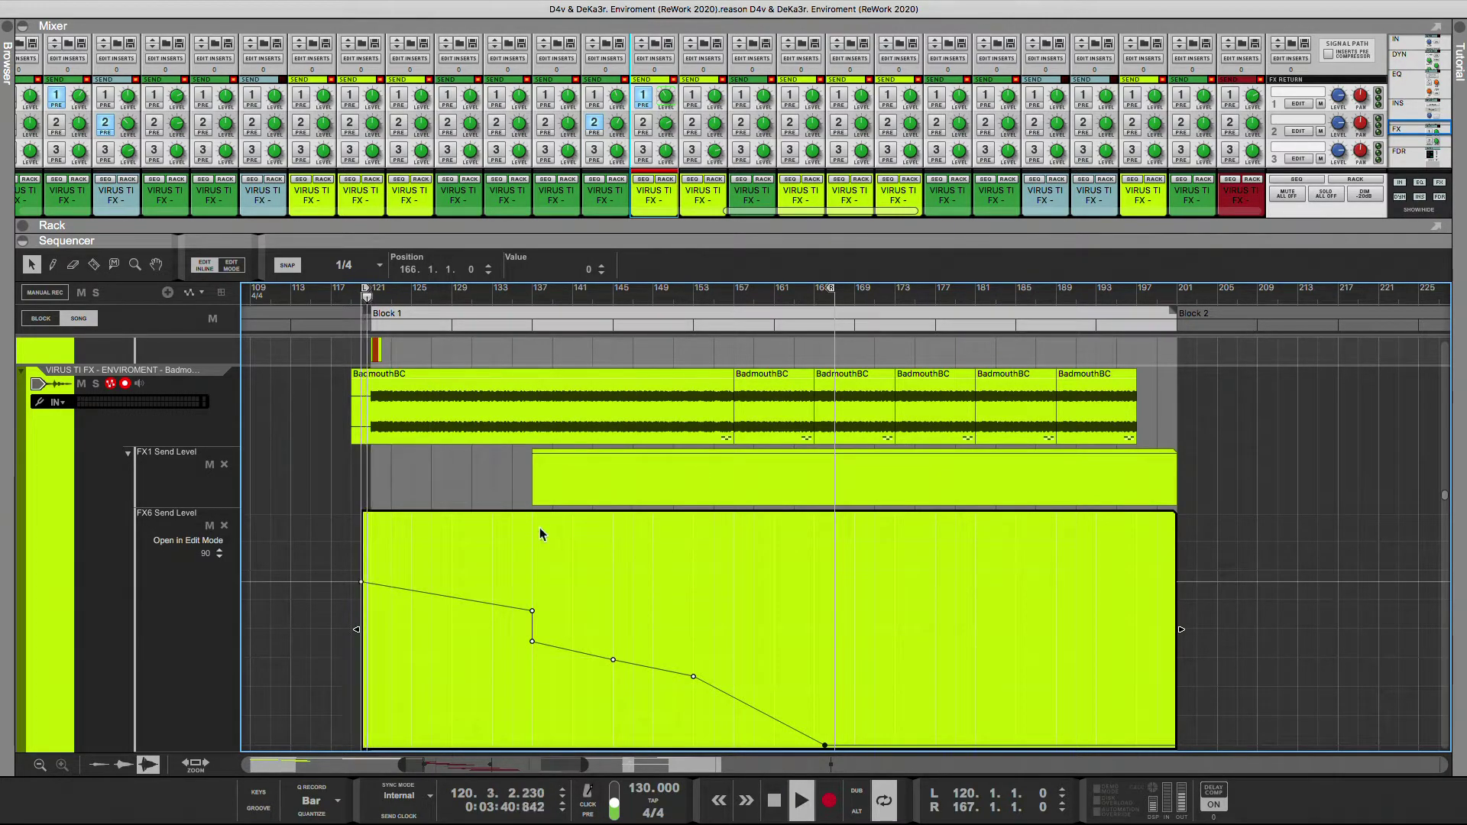
pyautogui.click(719, 297)
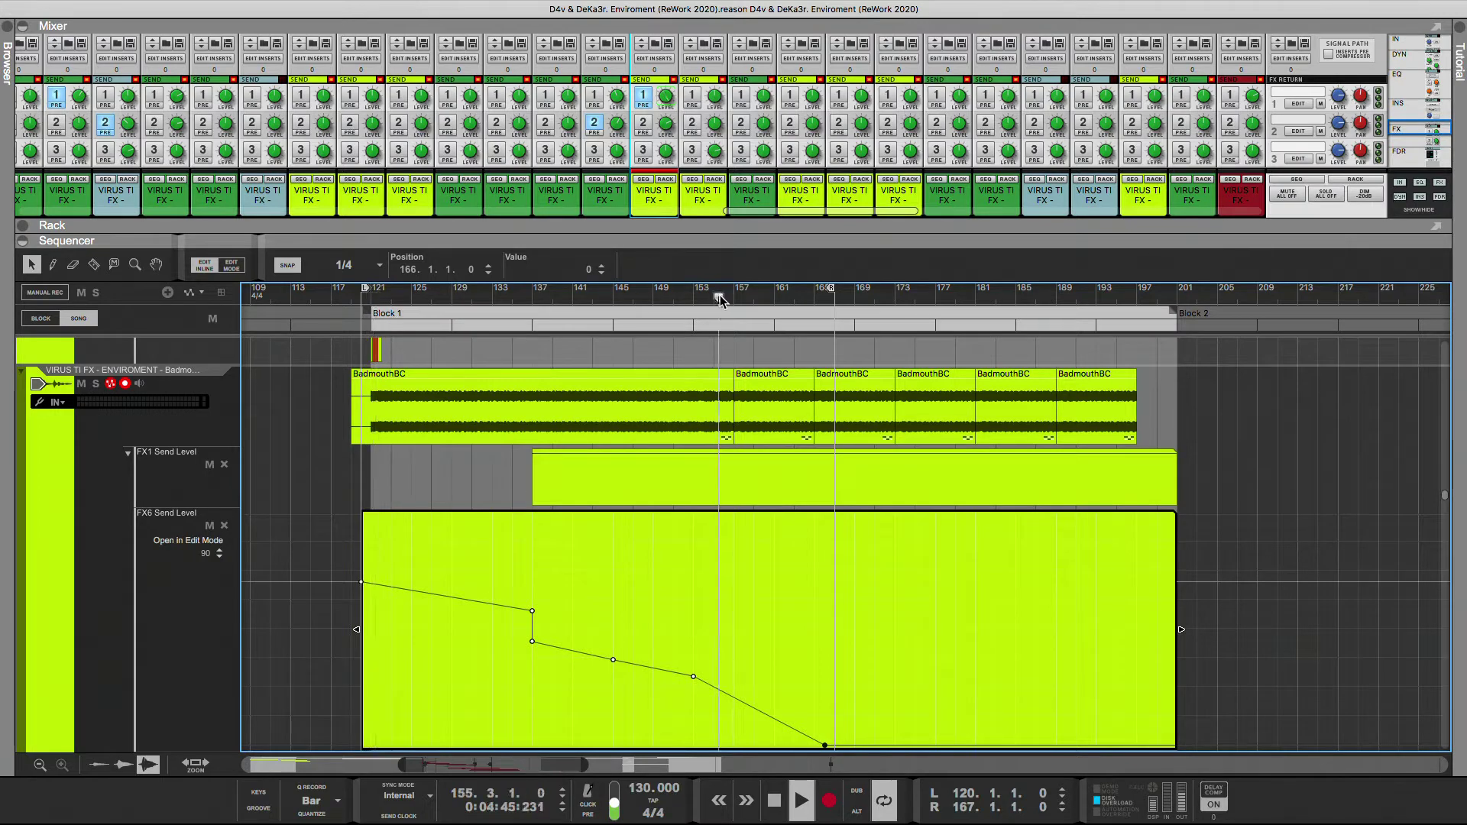
# - Open the FX1 Send Level automation clip for editing and move its automation point at bar 156 to bar 157, keeping value 127
pyautogui.click(758, 485)
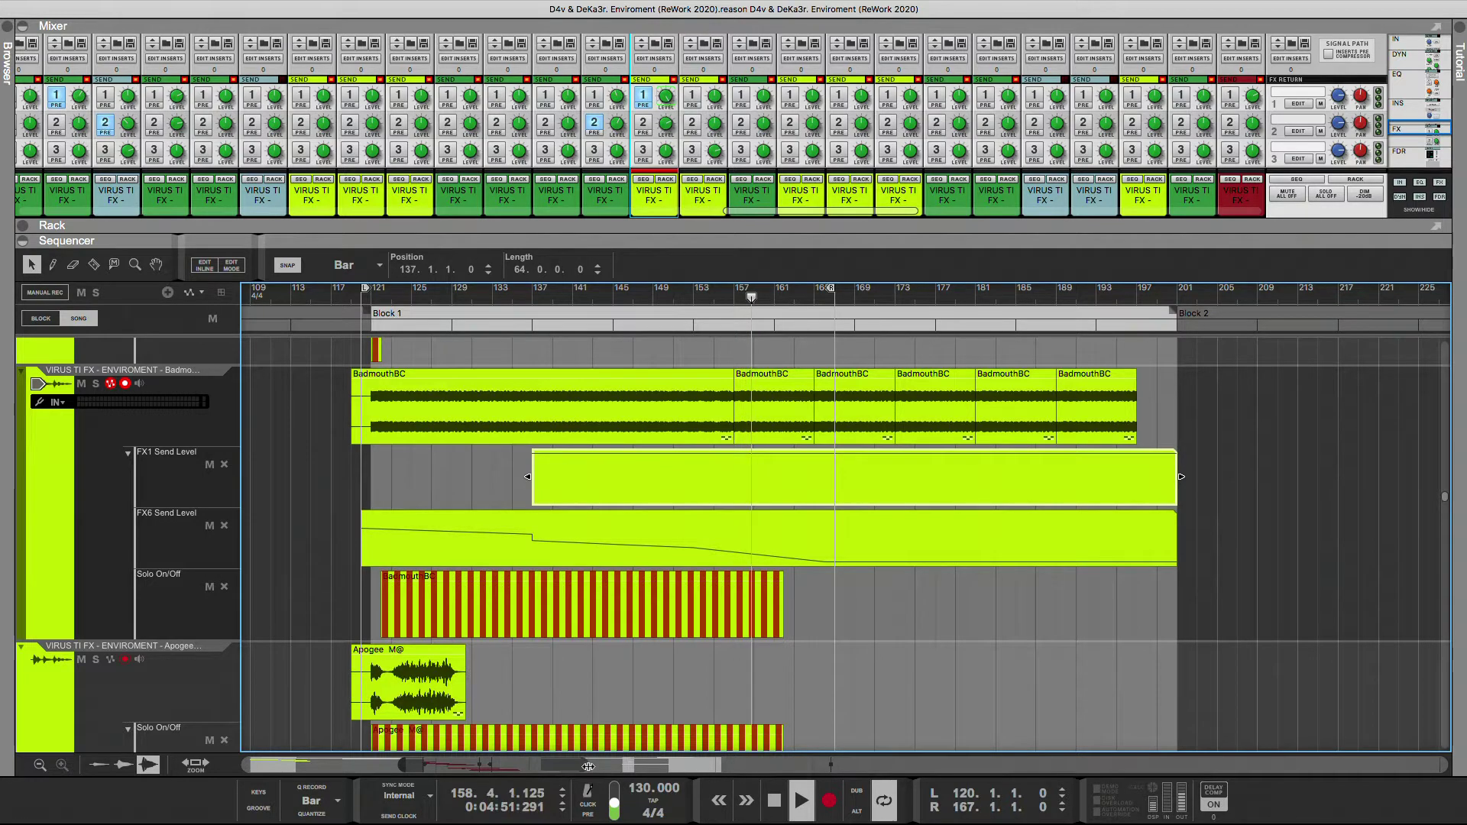
pyautogui.moveTo(589, 766); pyautogui.dragTo(577, 766)
pyautogui.doubleClick(829, 474)
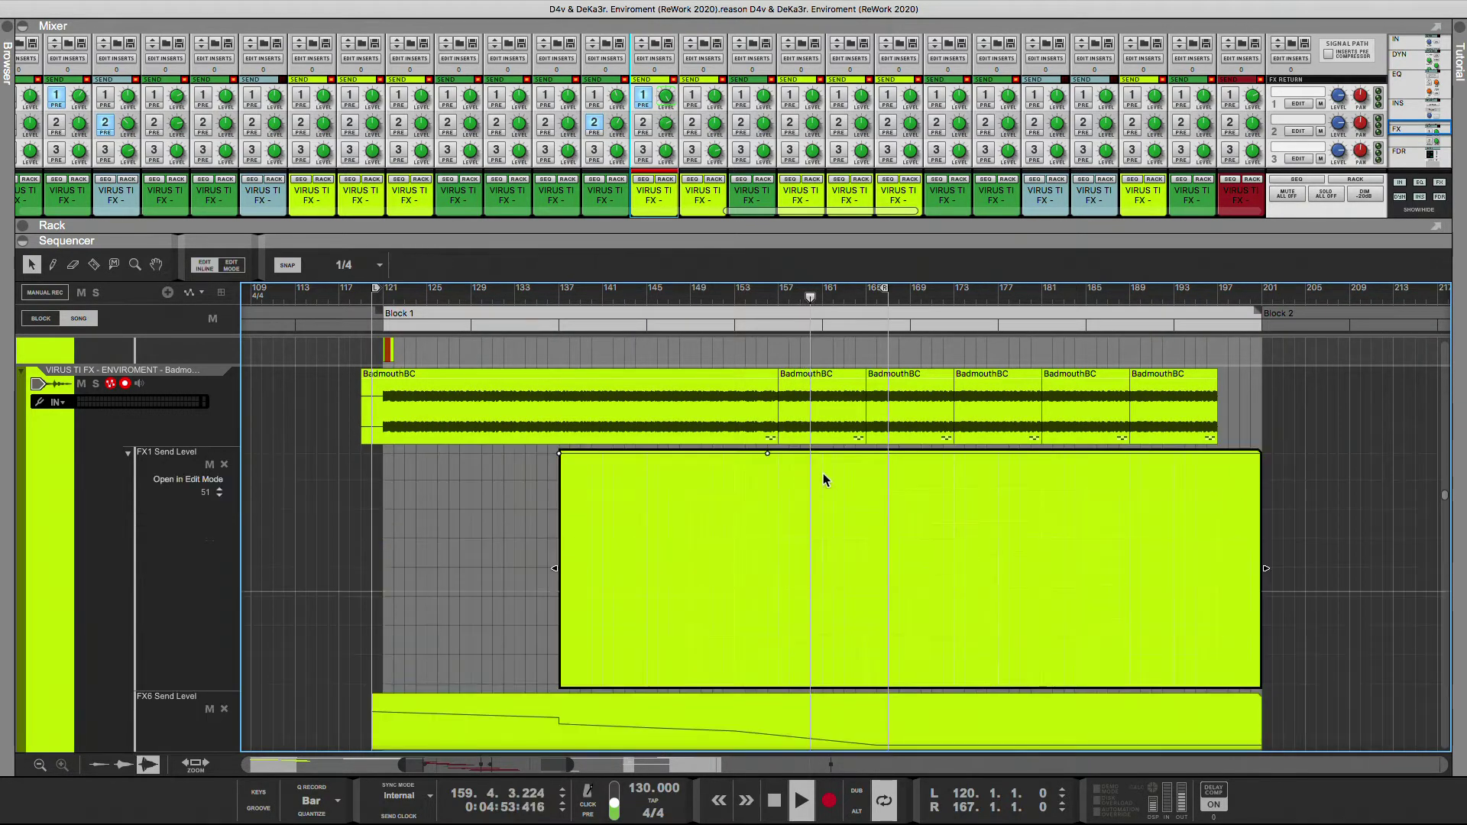
pyautogui.click(768, 453)
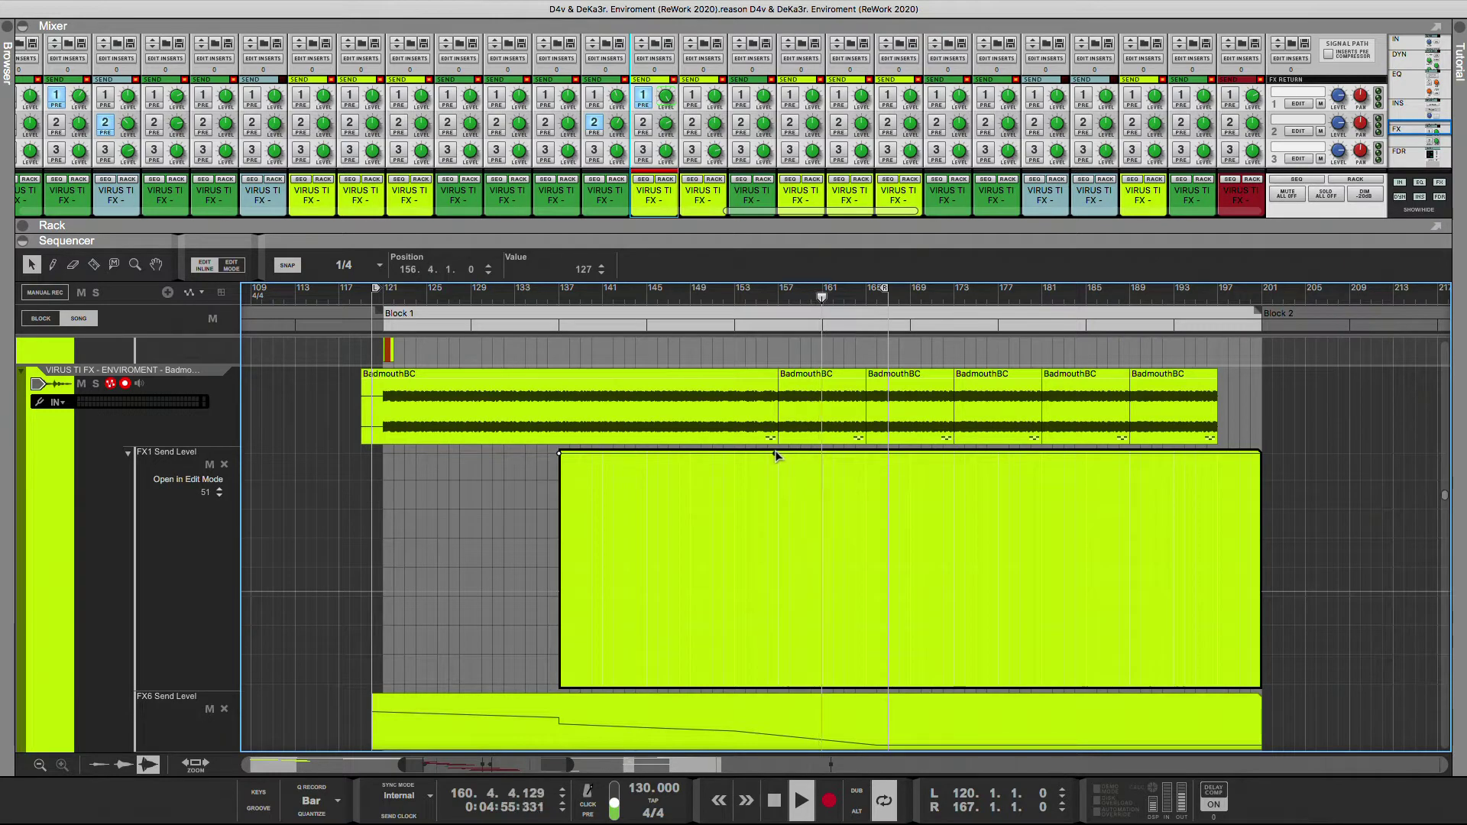
pyautogui.click(776, 454)
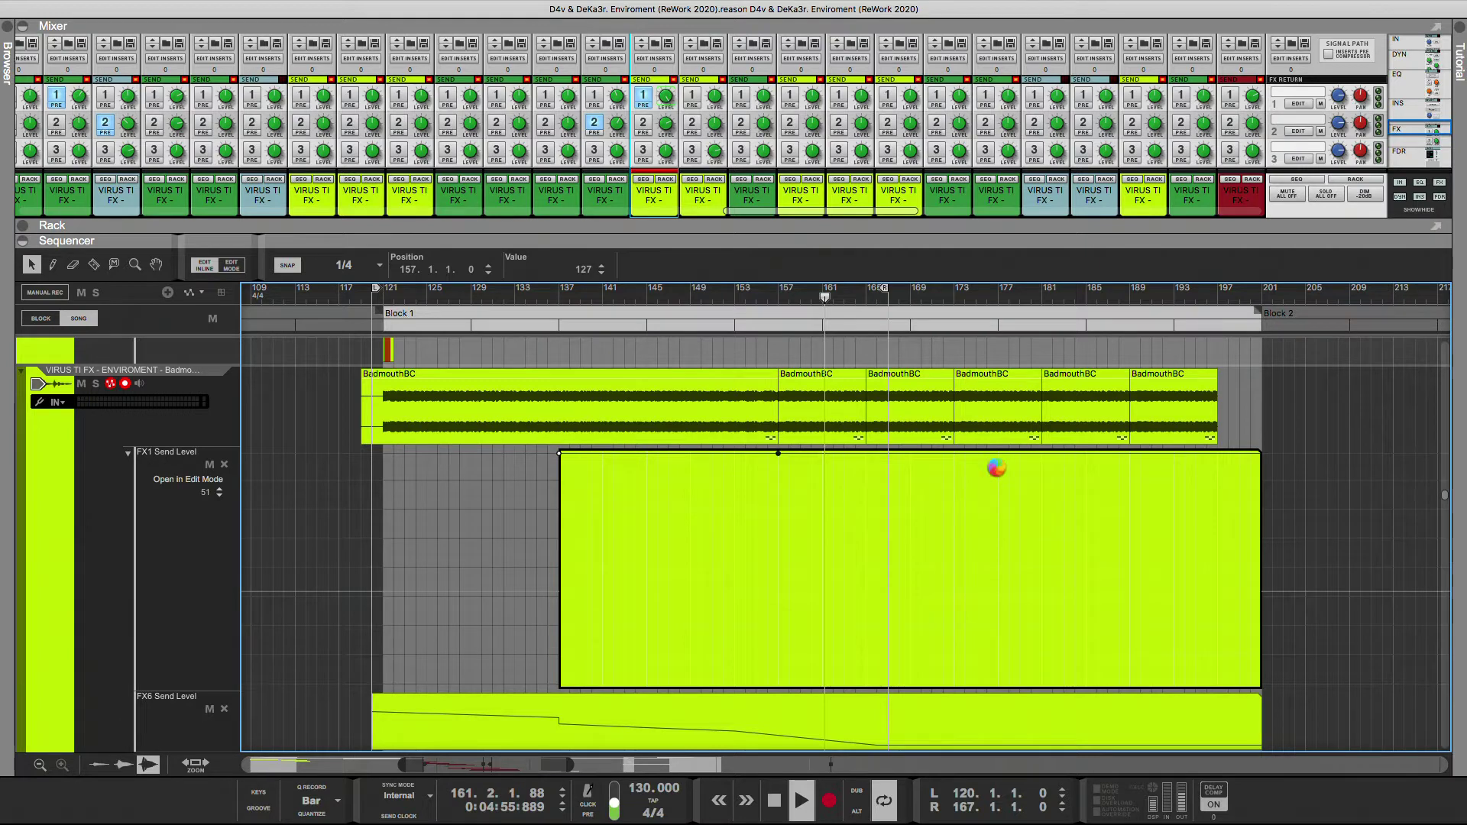
# - Add an FX1 Send Level automation point at bar 165 and lower it to 92 so the send fades from bar 157
pyautogui.click(866, 453)
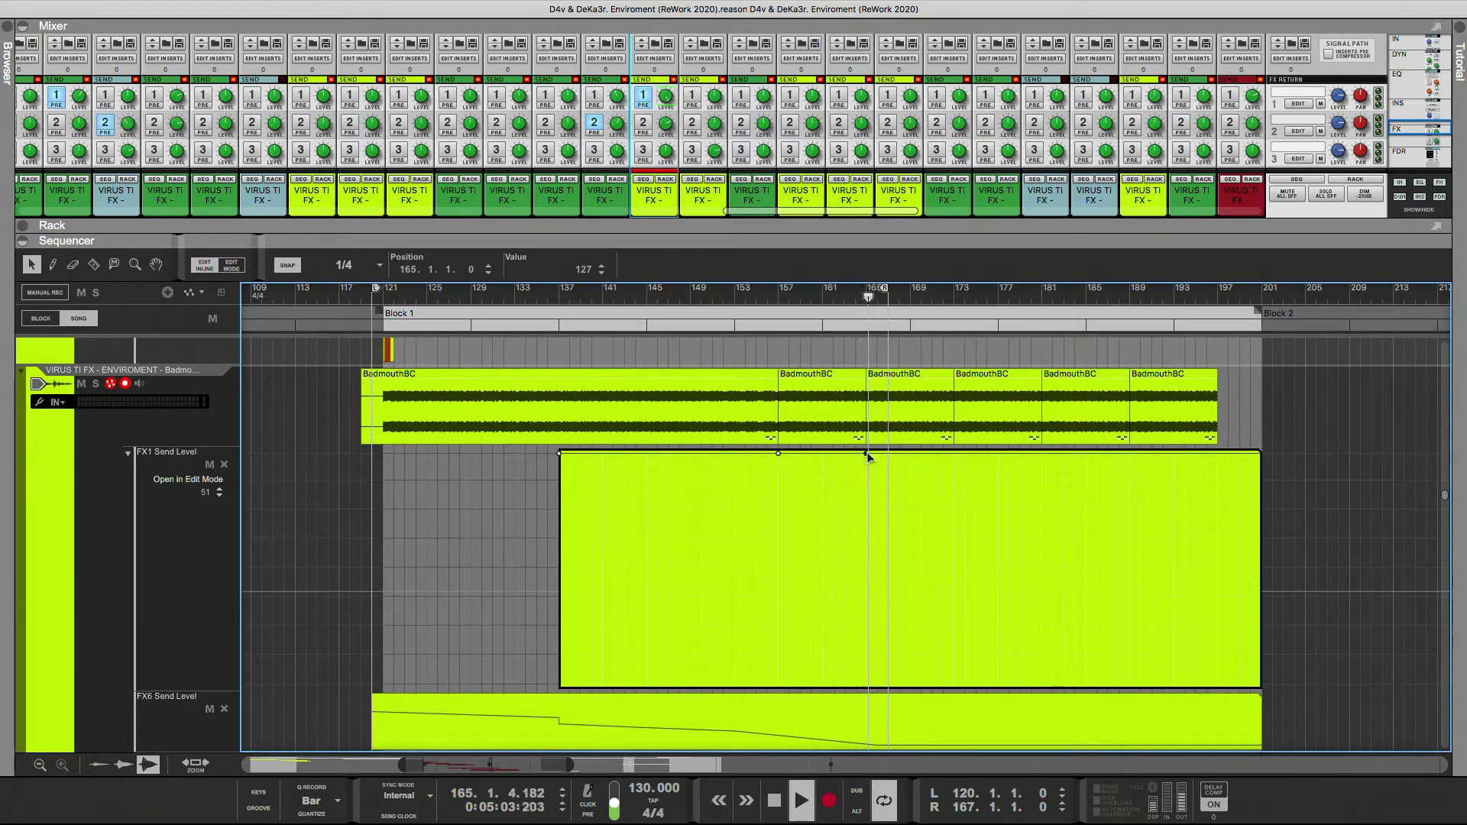
pyautogui.moveTo(865, 453); pyautogui.dragTo(865, 502)
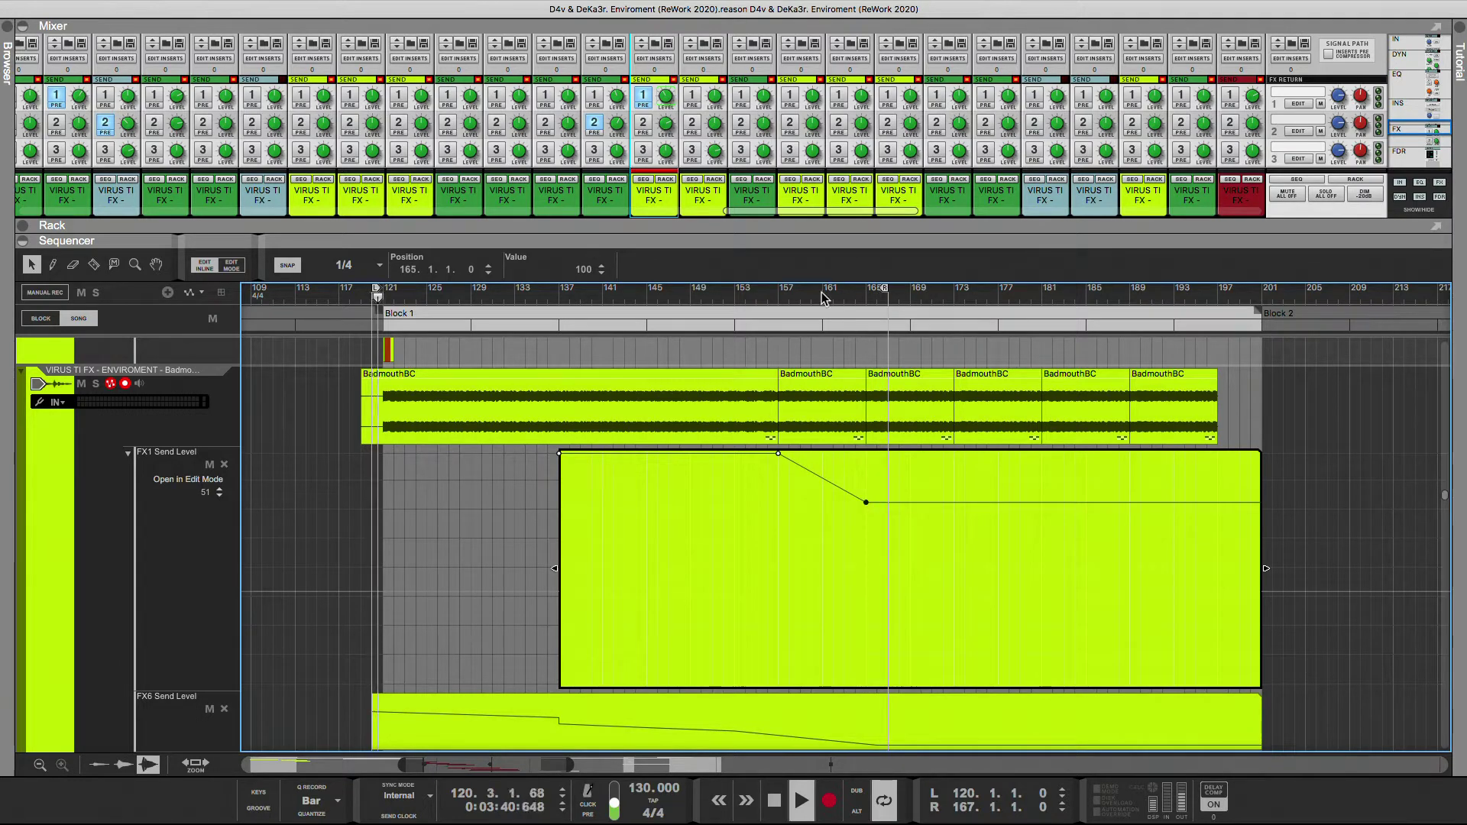
pyautogui.click(779, 296)
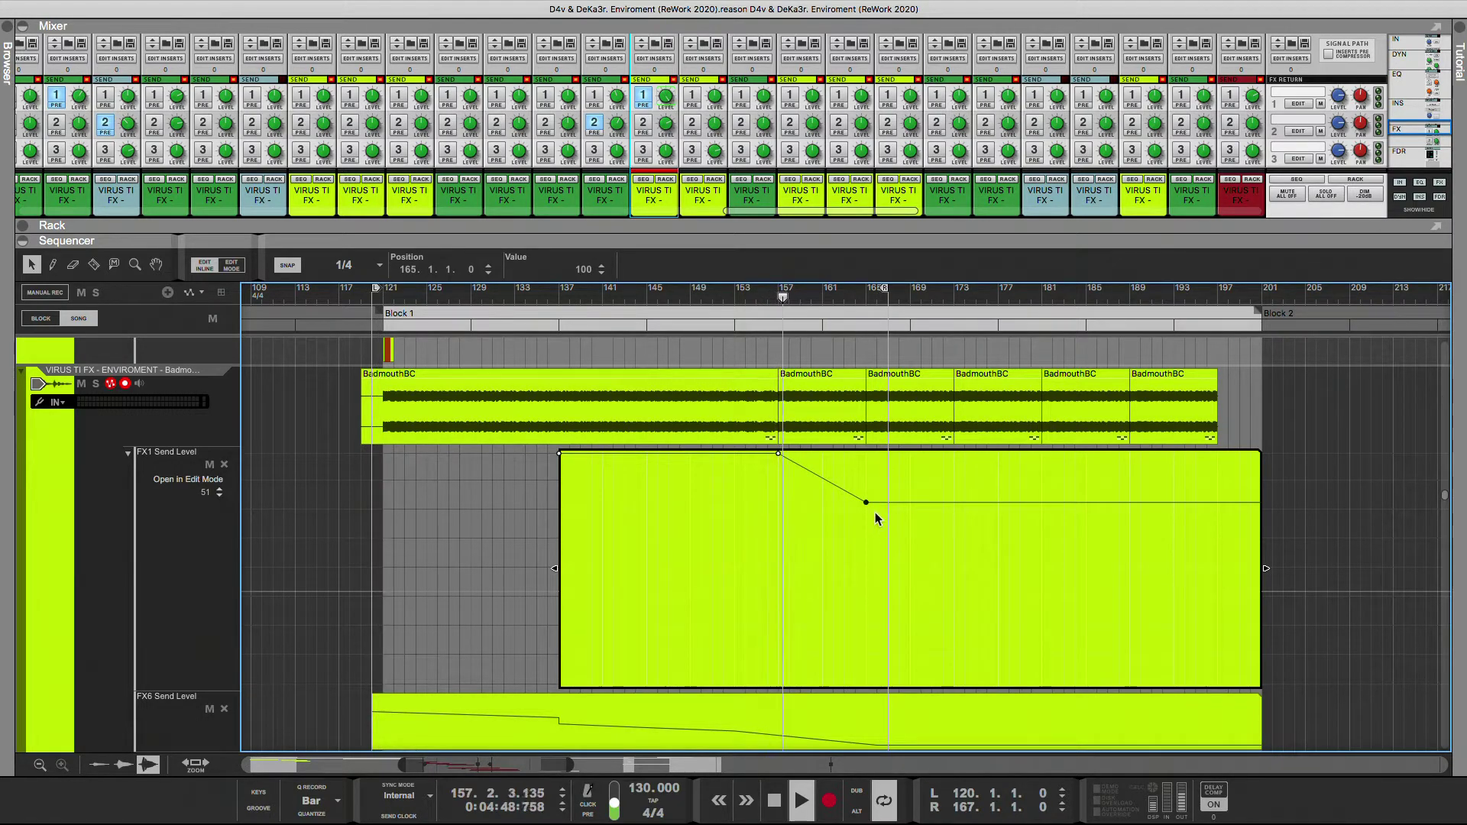
pyautogui.moveTo(866, 503); pyautogui.dragTo(867, 517)
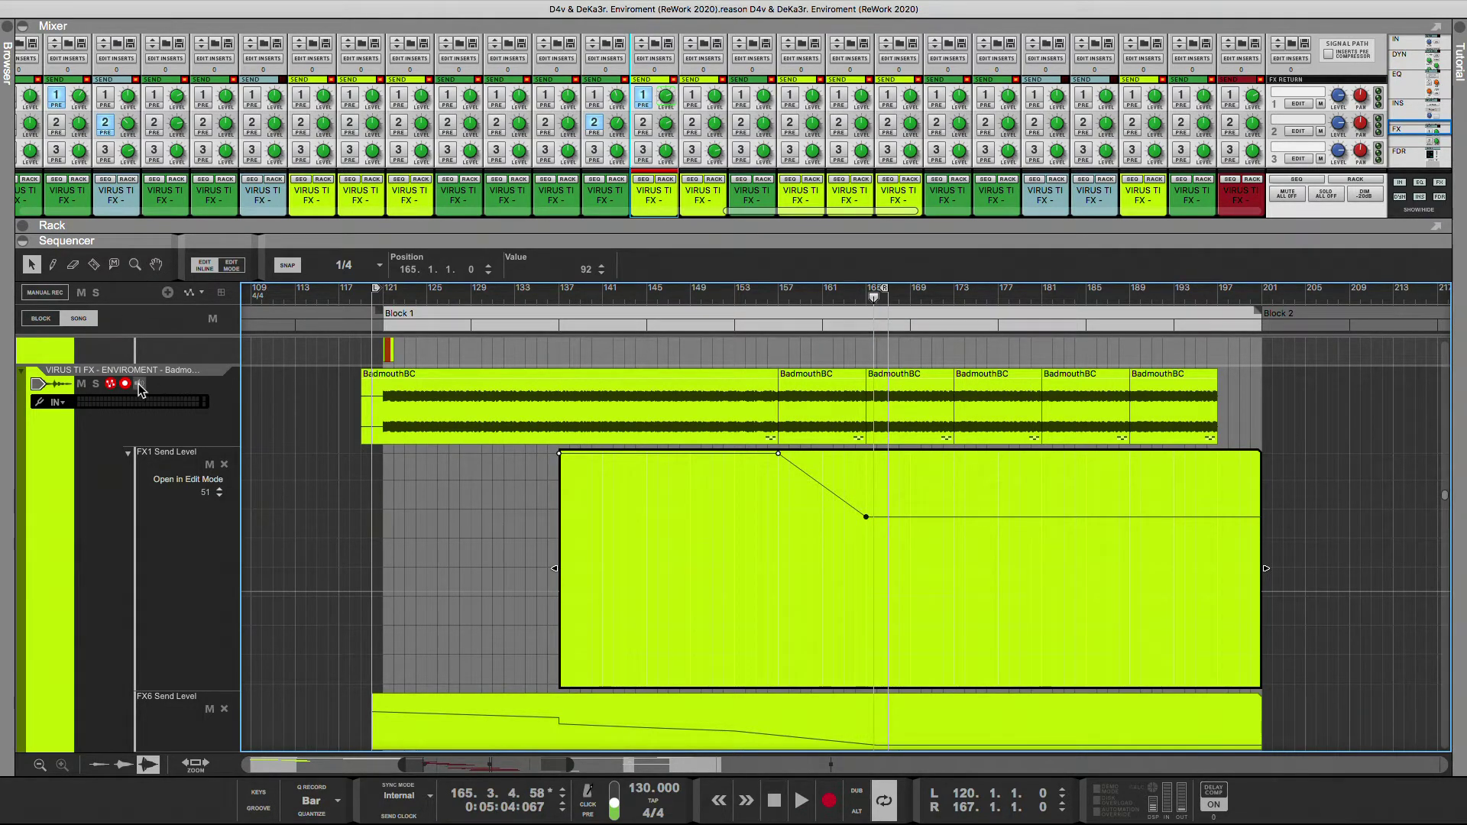
# - Solo the Badmouth audio track and play back the clip join around bar 157
pyautogui.click(96, 390)
pyautogui.click(95, 385)
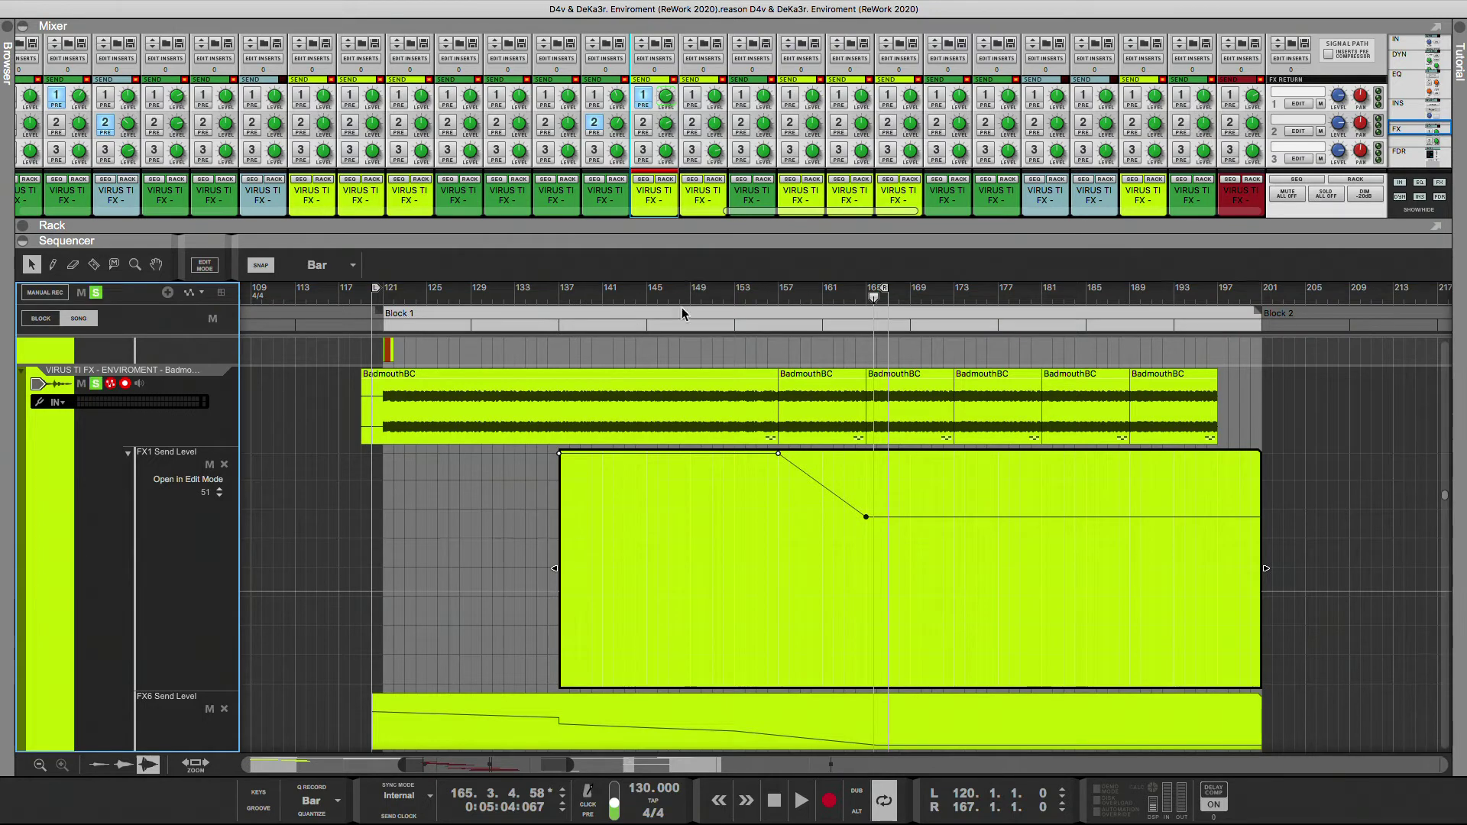
pyautogui.click(775, 329)
pyautogui.press('space')
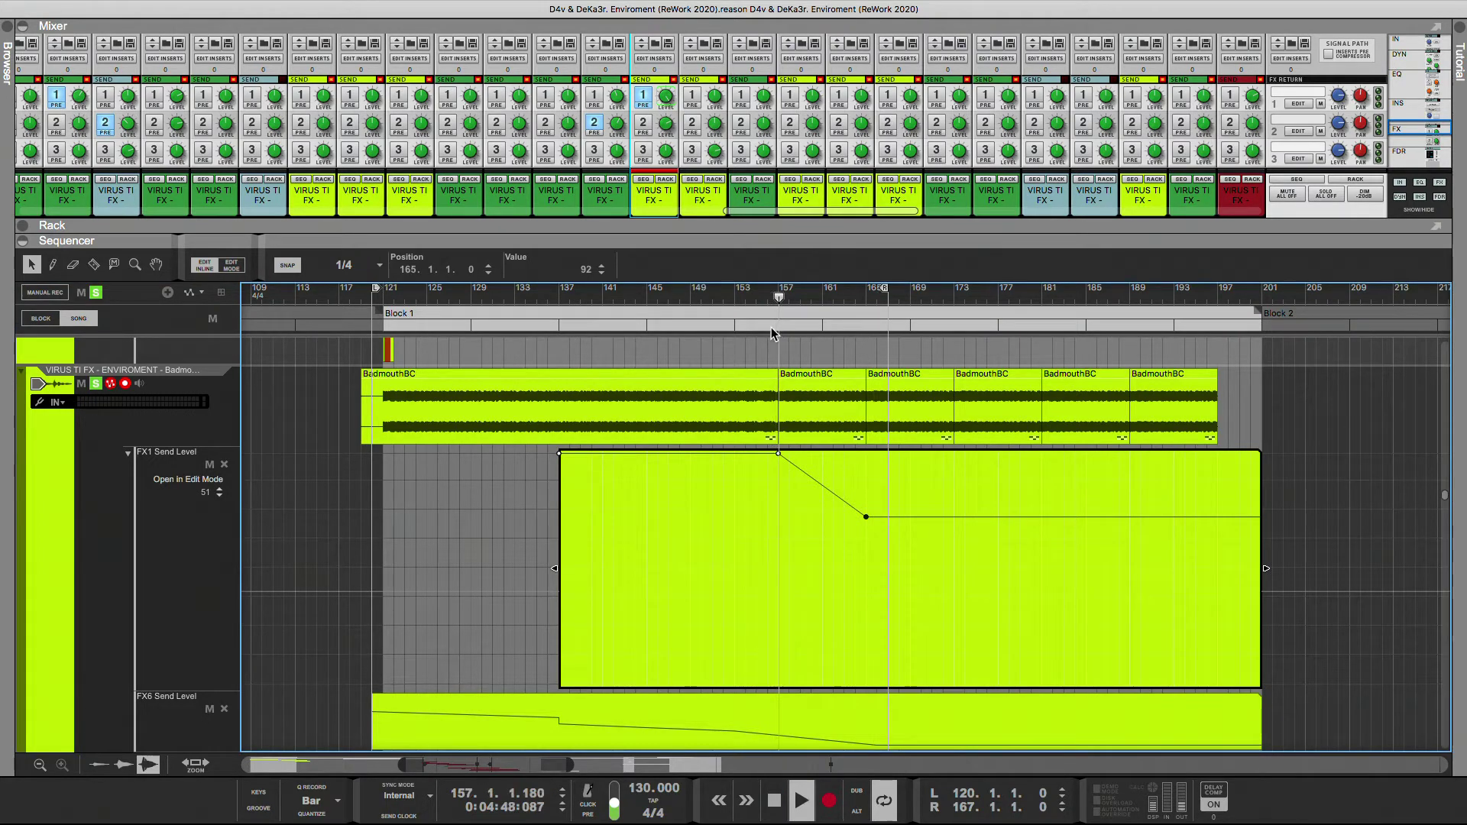
pyautogui.click(754, 329)
# - Turn off snapping and trim the start of the BadmouthBC clip at bar 157 to about 157.1.1.1
pyautogui.click(135, 265)
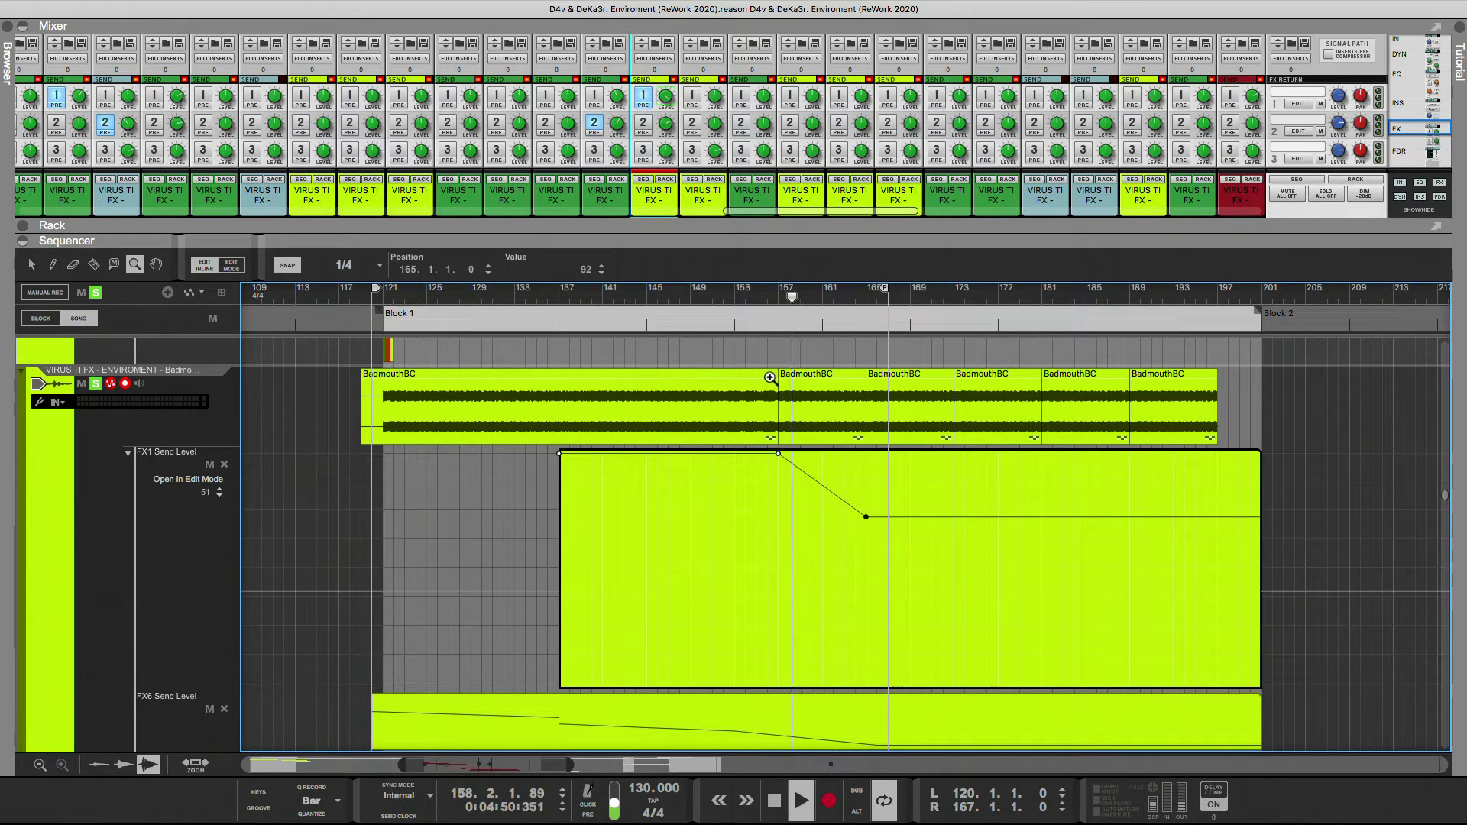
pyautogui.press('space')
pyautogui.moveTo(768, 376); pyautogui.dragTo(803, 422)
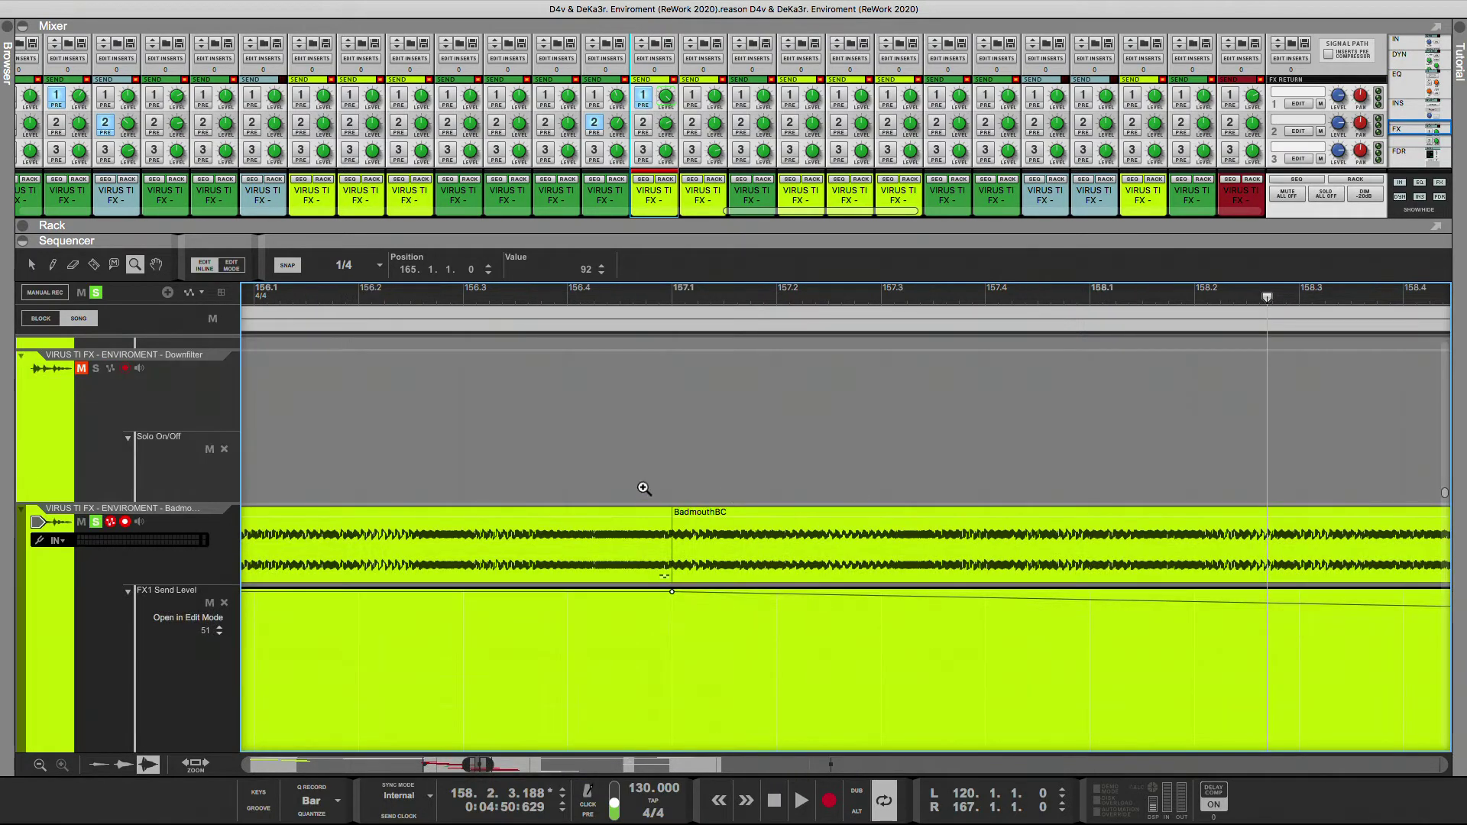
pyautogui.moveTo(644, 488); pyautogui.dragTo(755, 562)
pyautogui.moveTo(474, 467); pyautogui.dragTo(589, 544)
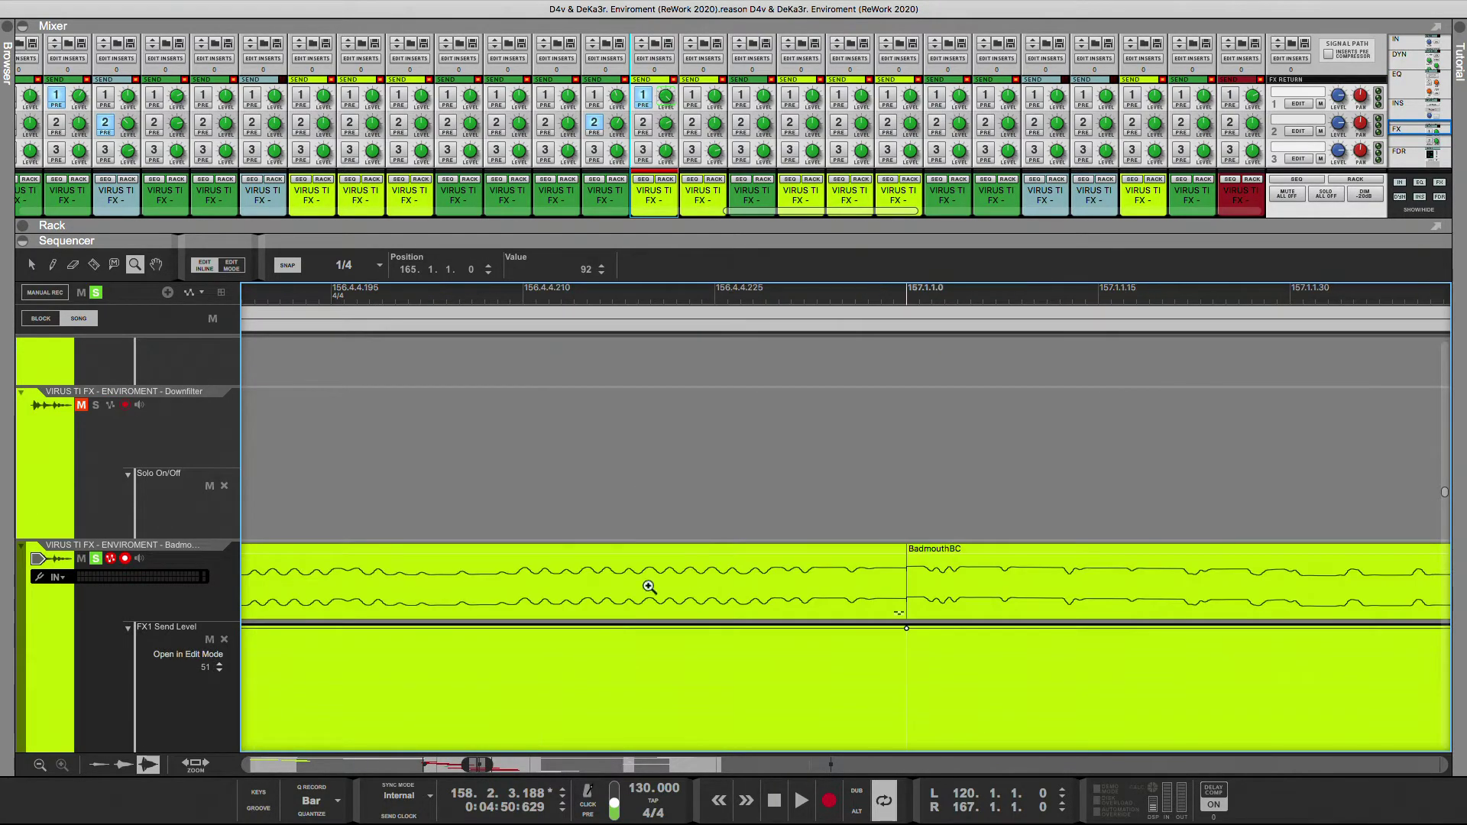
pyautogui.click(32, 265)
pyautogui.click(914, 590)
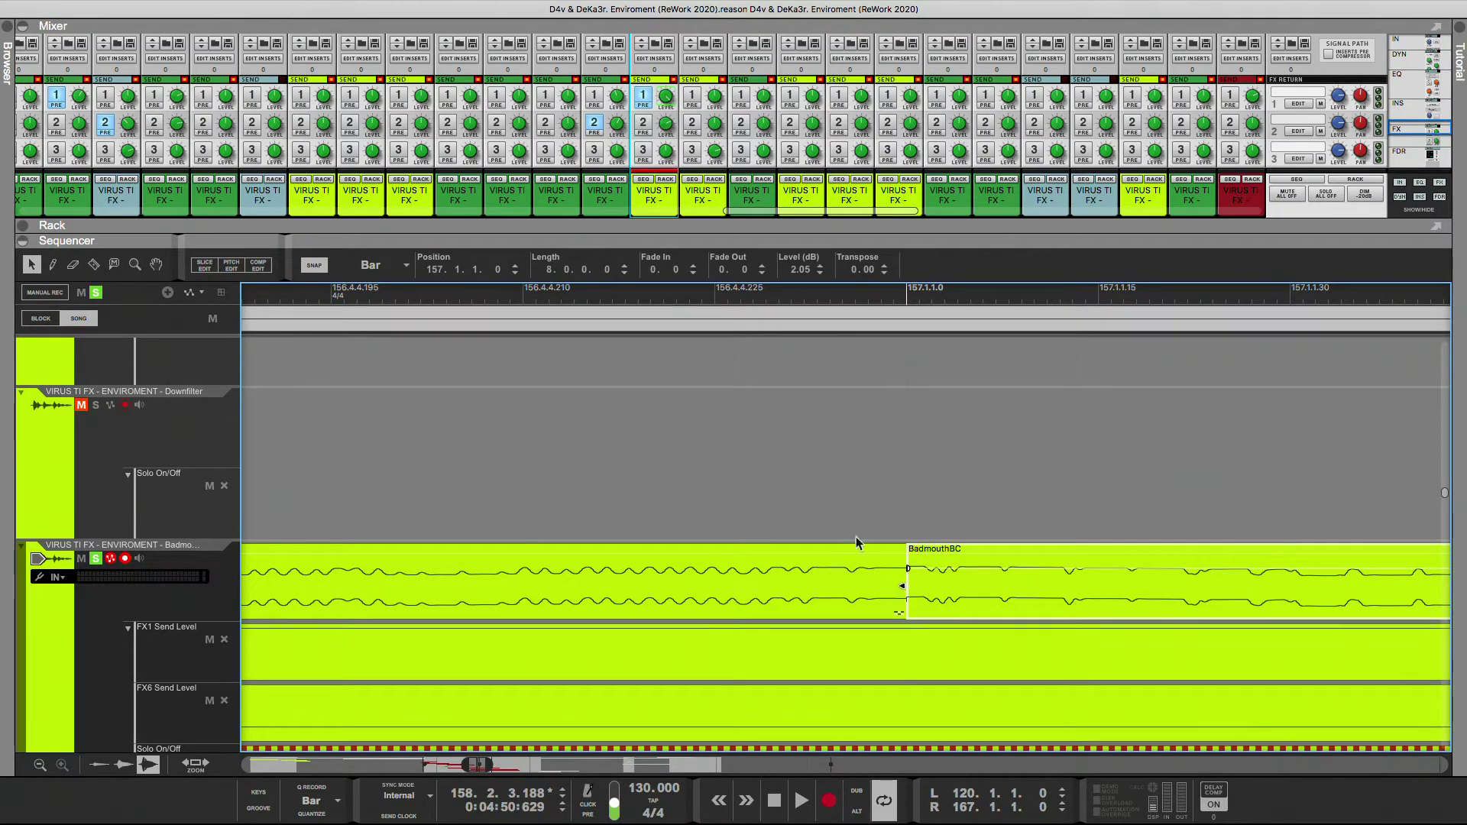
pyautogui.click(324, 269)
pyautogui.moveTo(907, 592)
pyautogui.mouseDown()
pyautogui.moveTo(832, 587)
pyautogui.moveTo(932, 584)
pyautogui.moveTo(912, 580)
pyautogui.mouseUp()
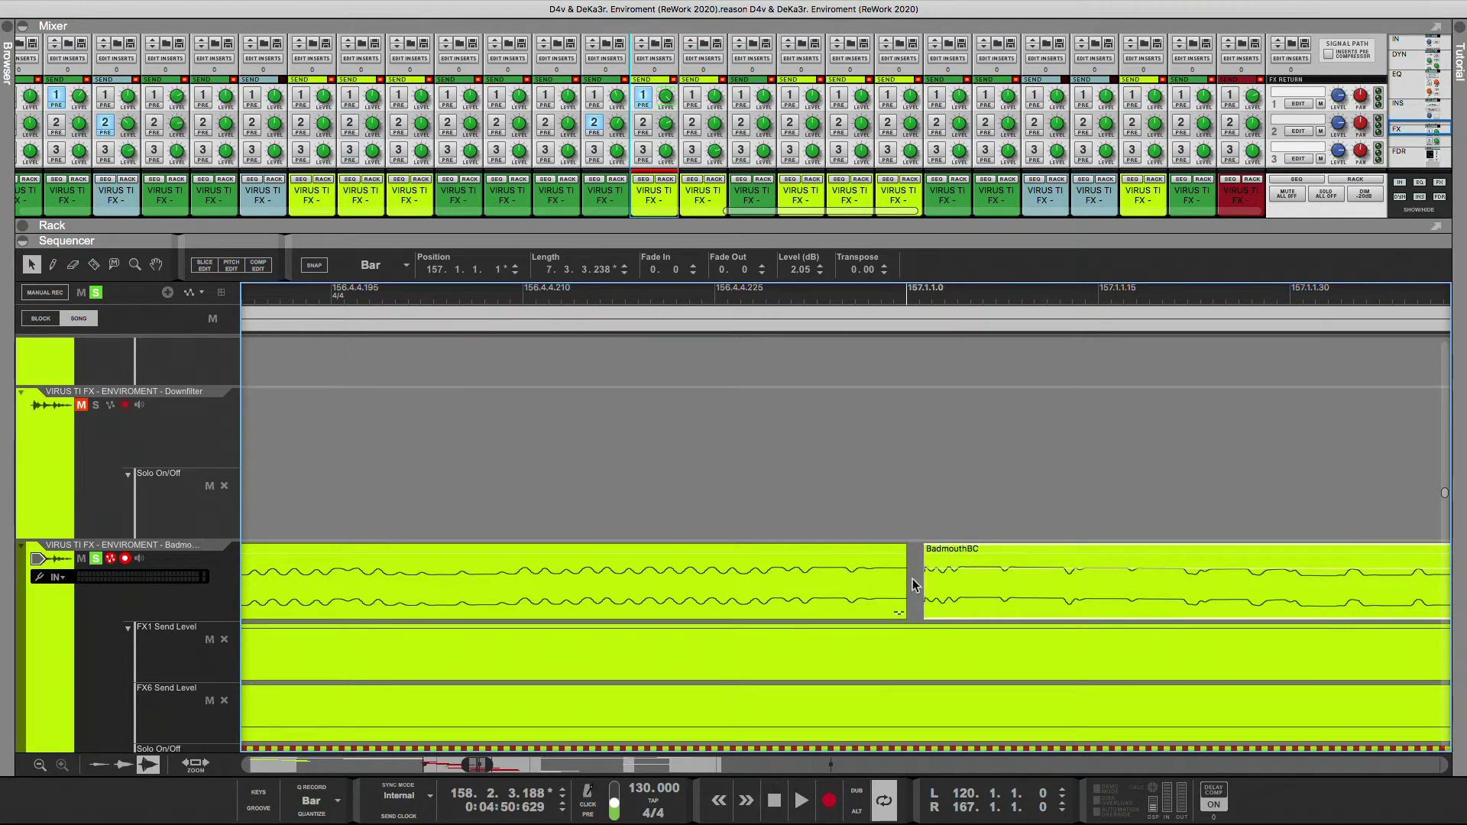
# - Move the join of the two BadmouthBC clips to about 157.1.1.23 by trimming the second clip's start and extending the first clip to meet it
pyautogui.press('Delete')
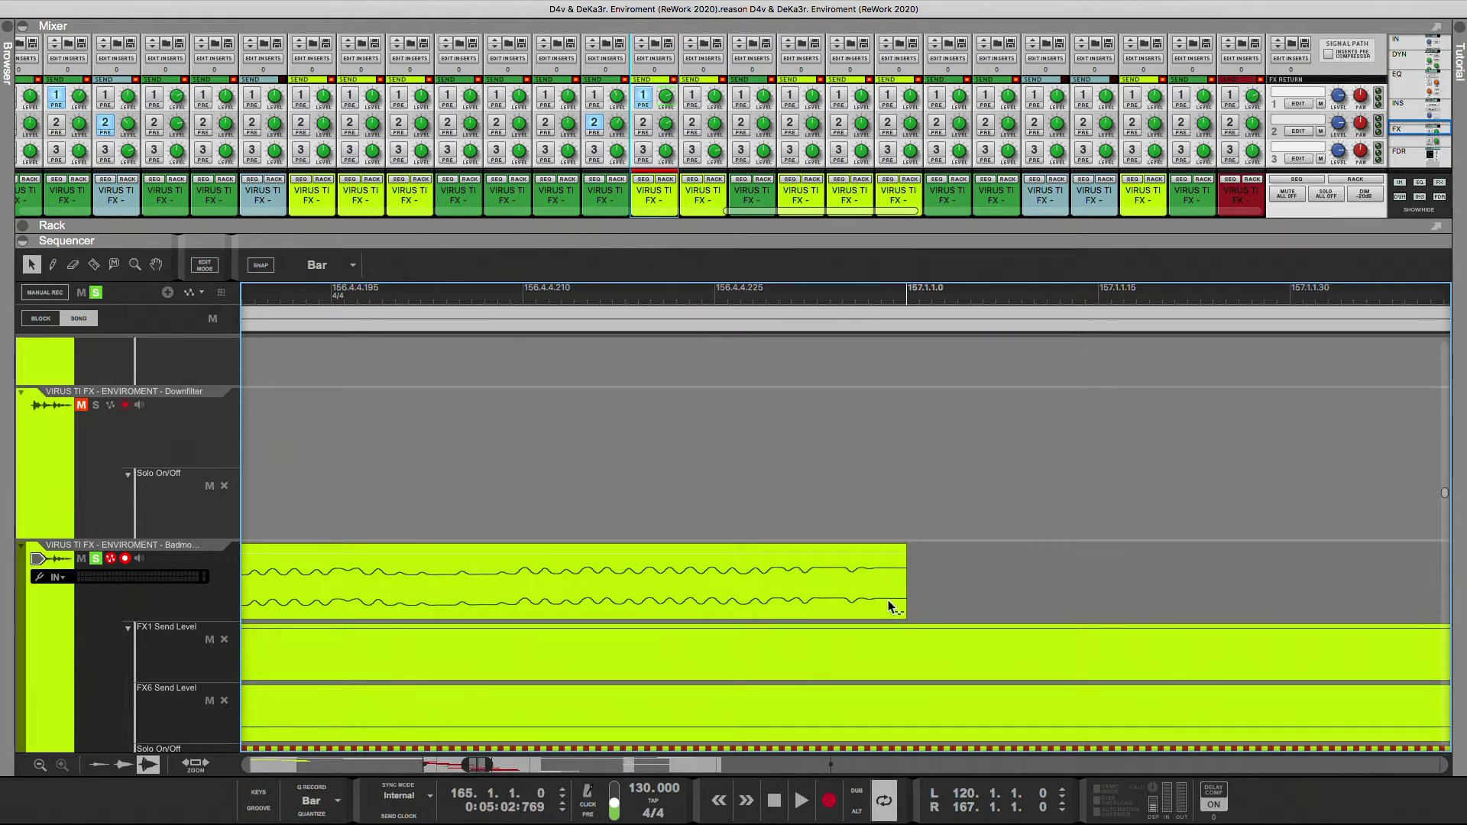
pyautogui.press('super+z')
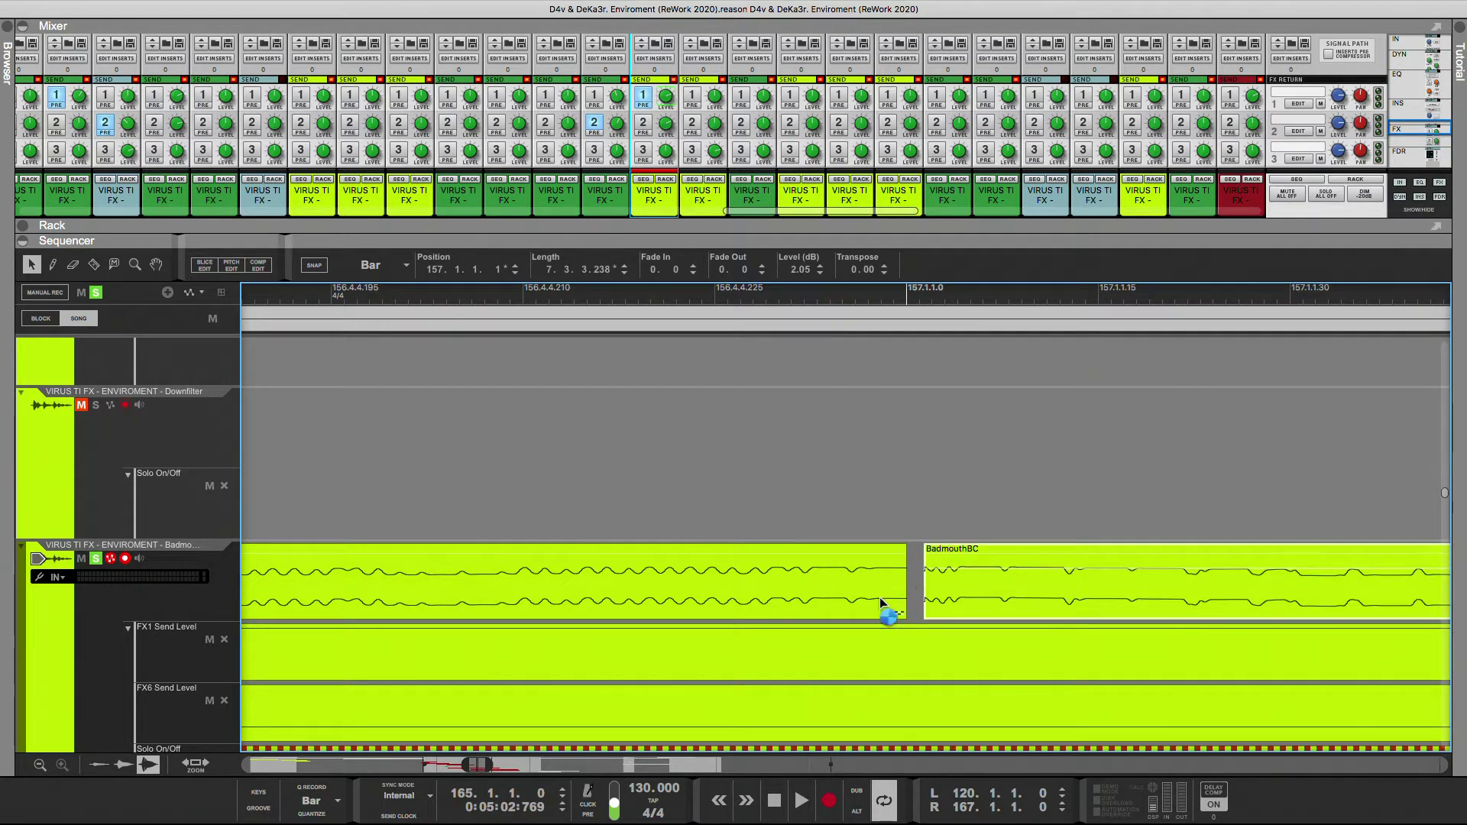
pyautogui.click(898, 598)
pyautogui.moveTo(912, 587); pyautogui.dragTo(1150, 587)
pyautogui.click(907, 592)
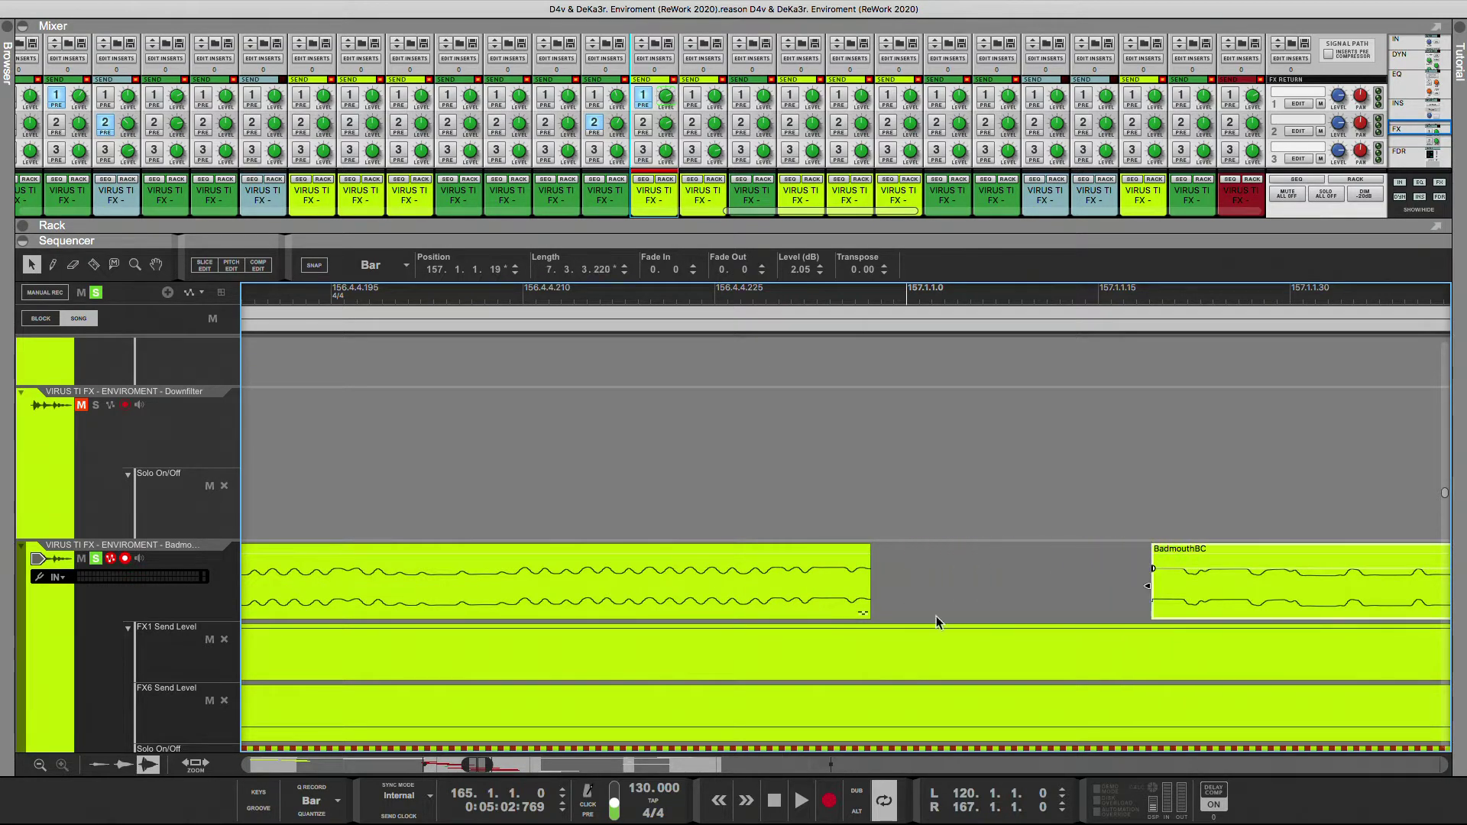
pyautogui.moveTo(877, 587); pyautogui.dragTo(1069, 589)
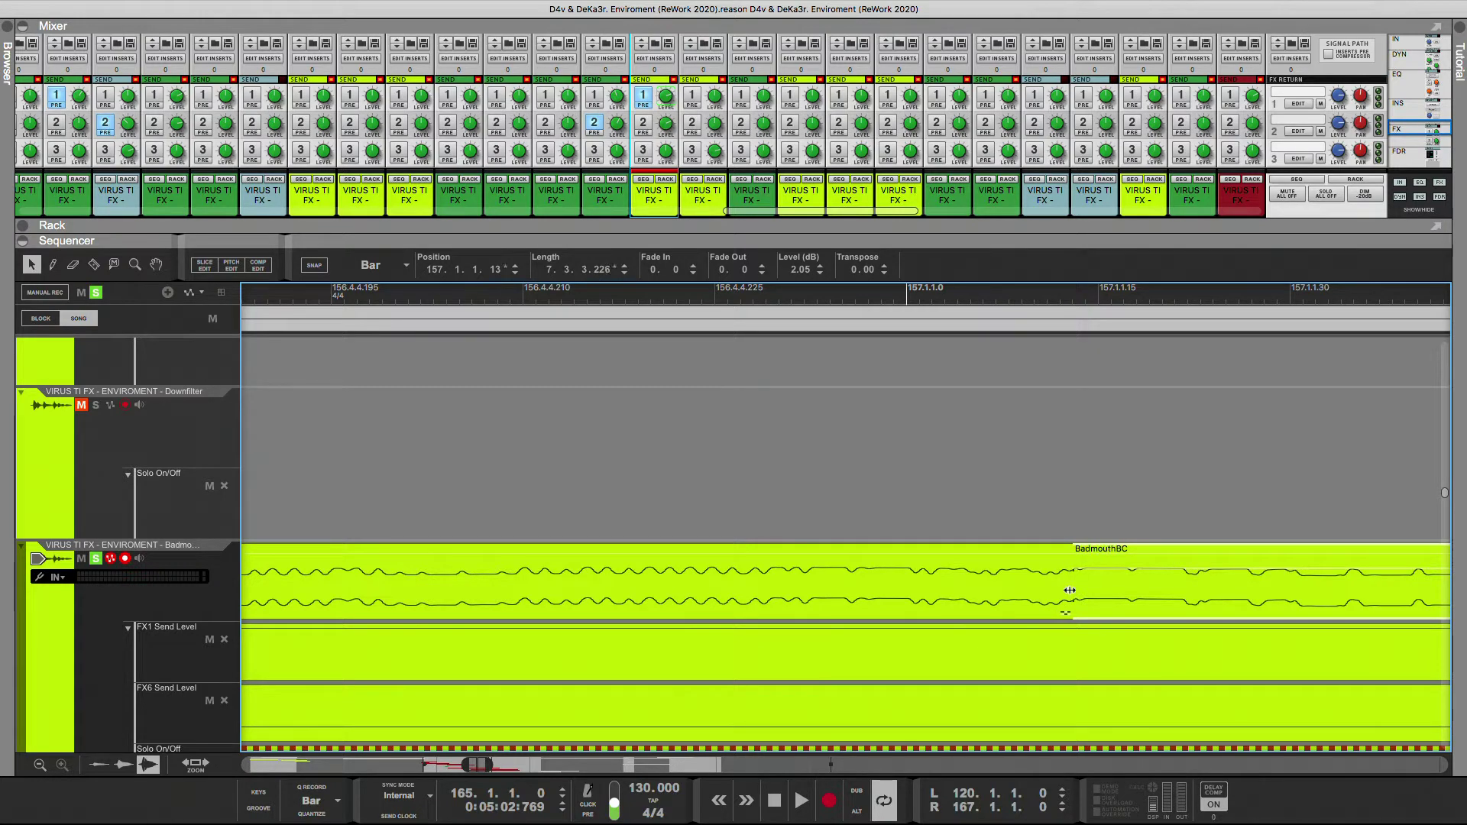
pyautogui.moveTo(1076, 590); pyautogui.dragTo(1230, 585)
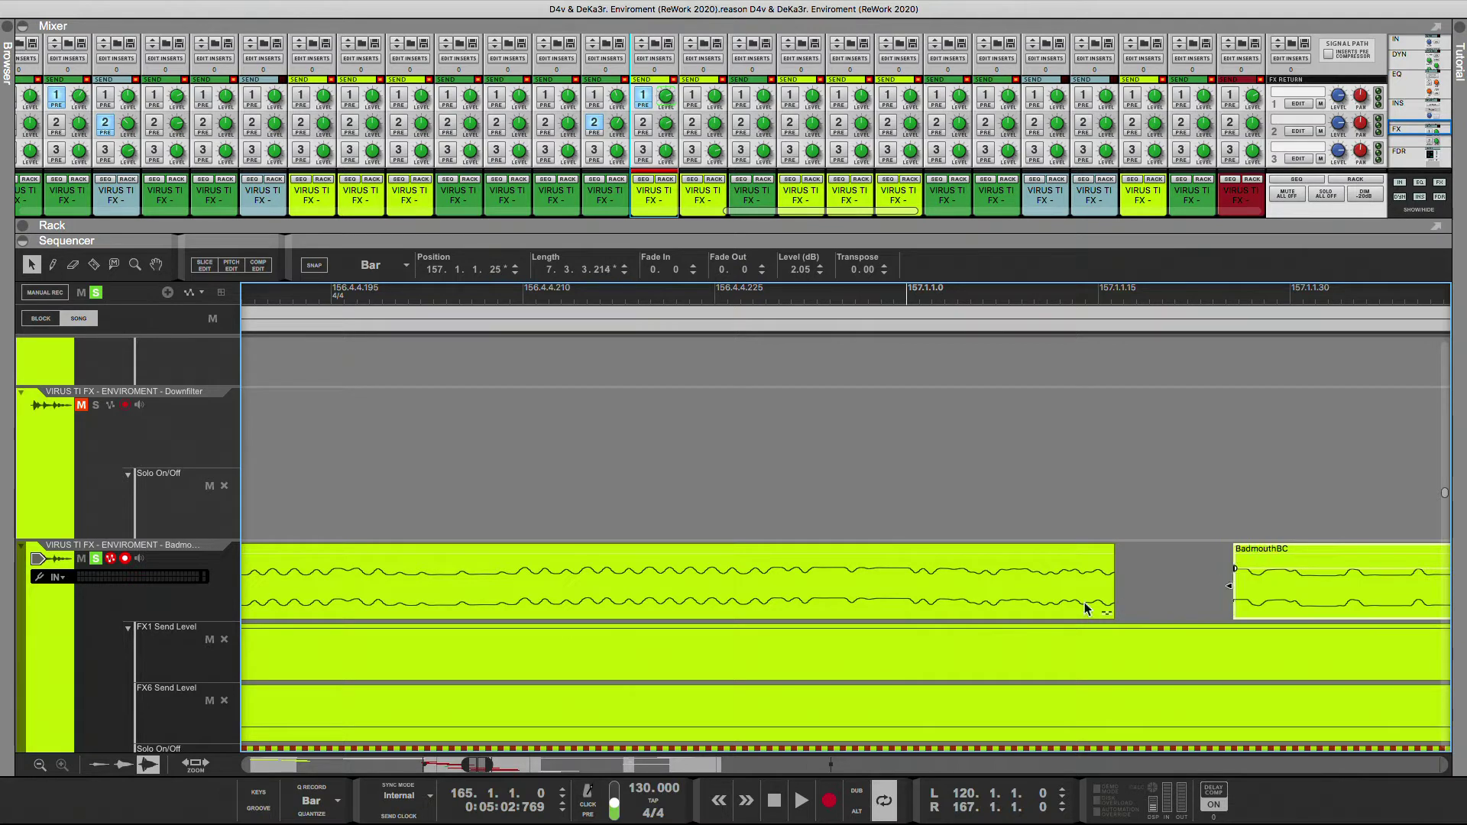
pyautogui.click(1084, 602)
pyautogui.moveTo(1118, 588); pyautogui.dragTo(1204, 585)
pyautogui.click(1237, 593)
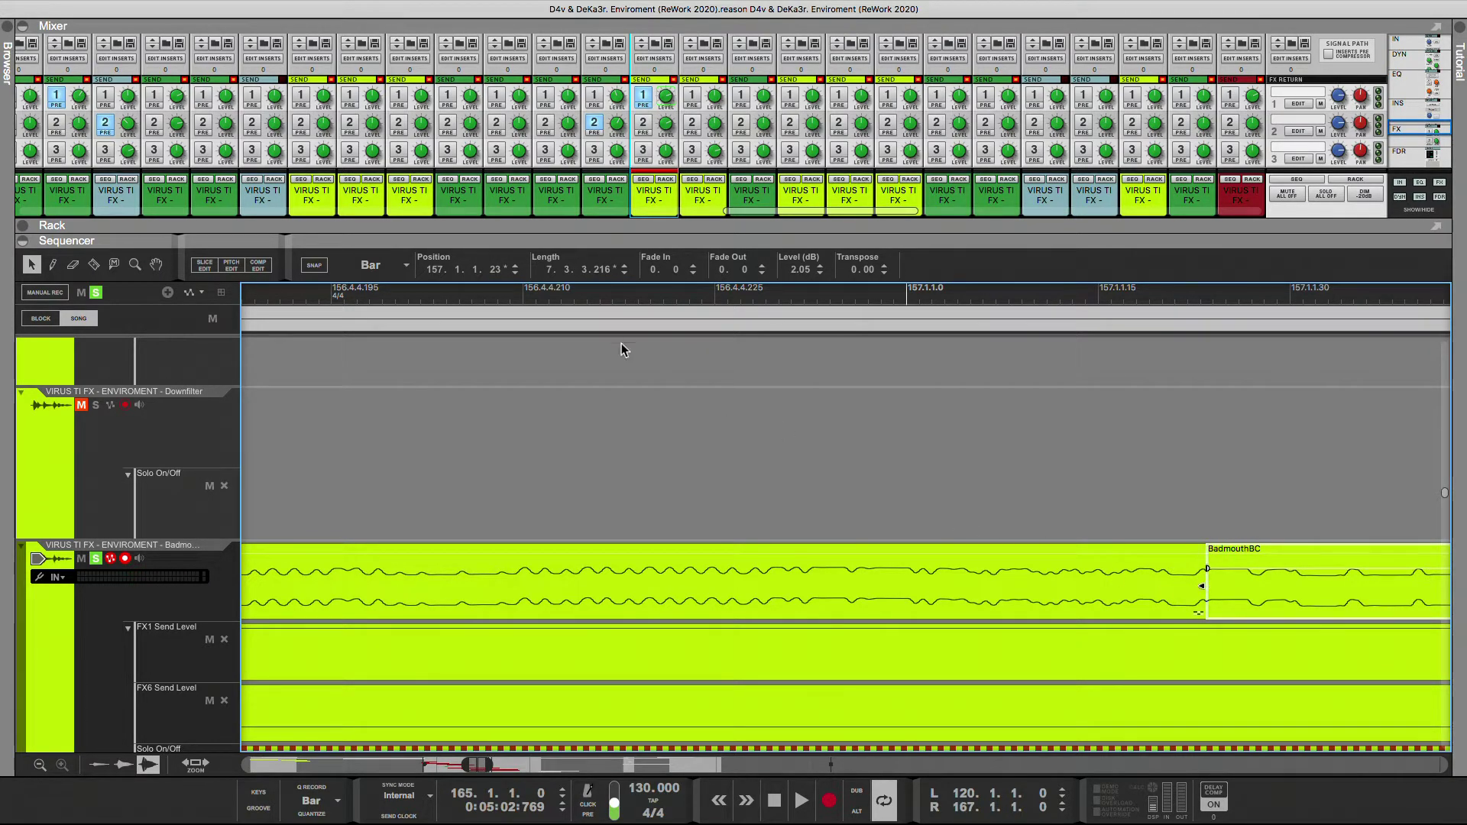
# - Play back the adjusted BadmouthBC clip join from about 156.3 to check the transition into bar 157
pyautogui.moveTo(491, 765); pyautogui.dragTo(580, 753)
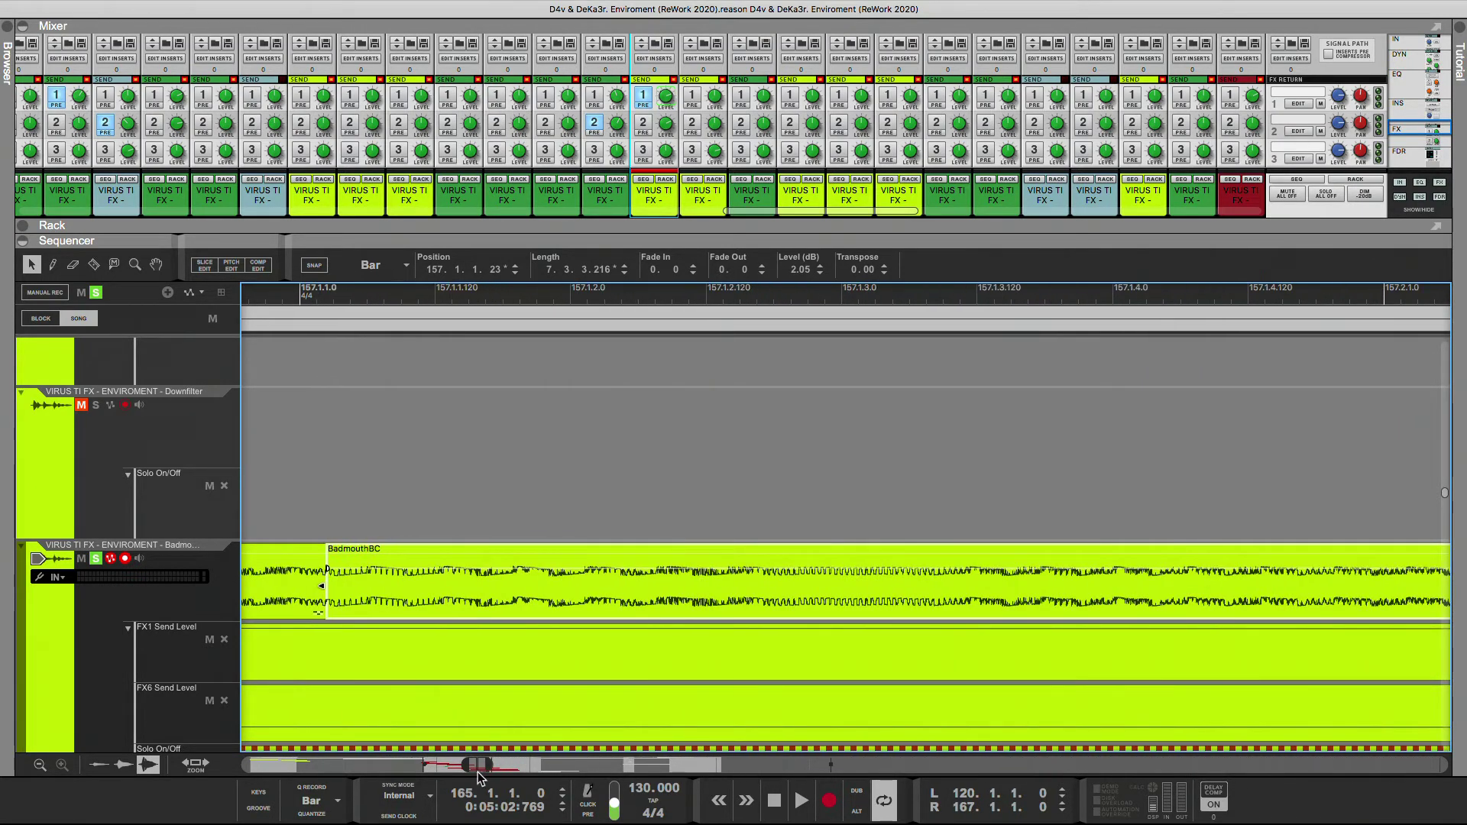
pyautogui.moveTo(467, 766); pyautogui.dragTo(433, 765)
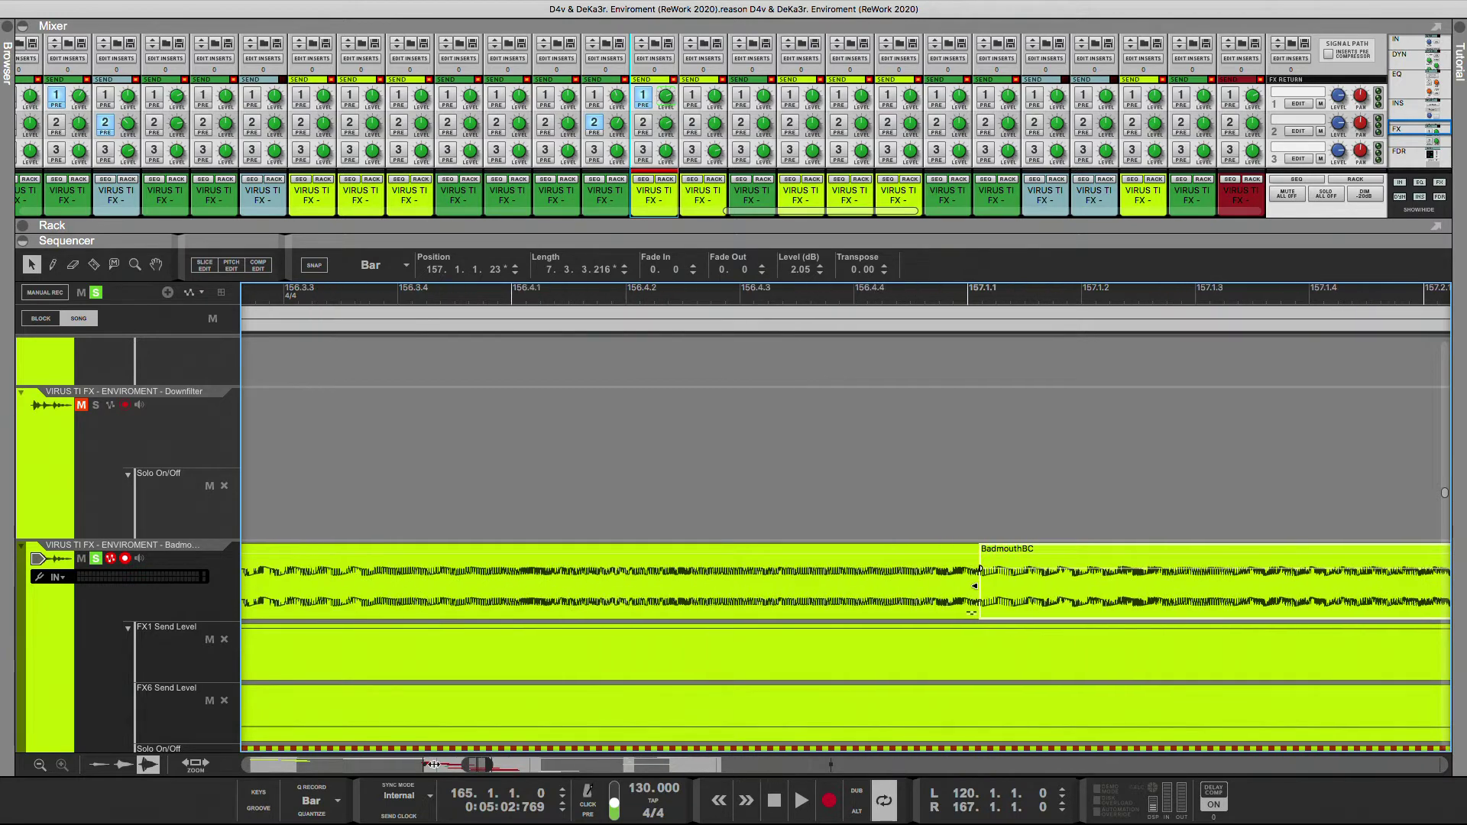
pyautogui.click(431, 295)
pyautogui.press('space')
pyautogui.press('space')
pyautogui.click(377, 308)
pyautogui.hscroll(-5, 457, 432)
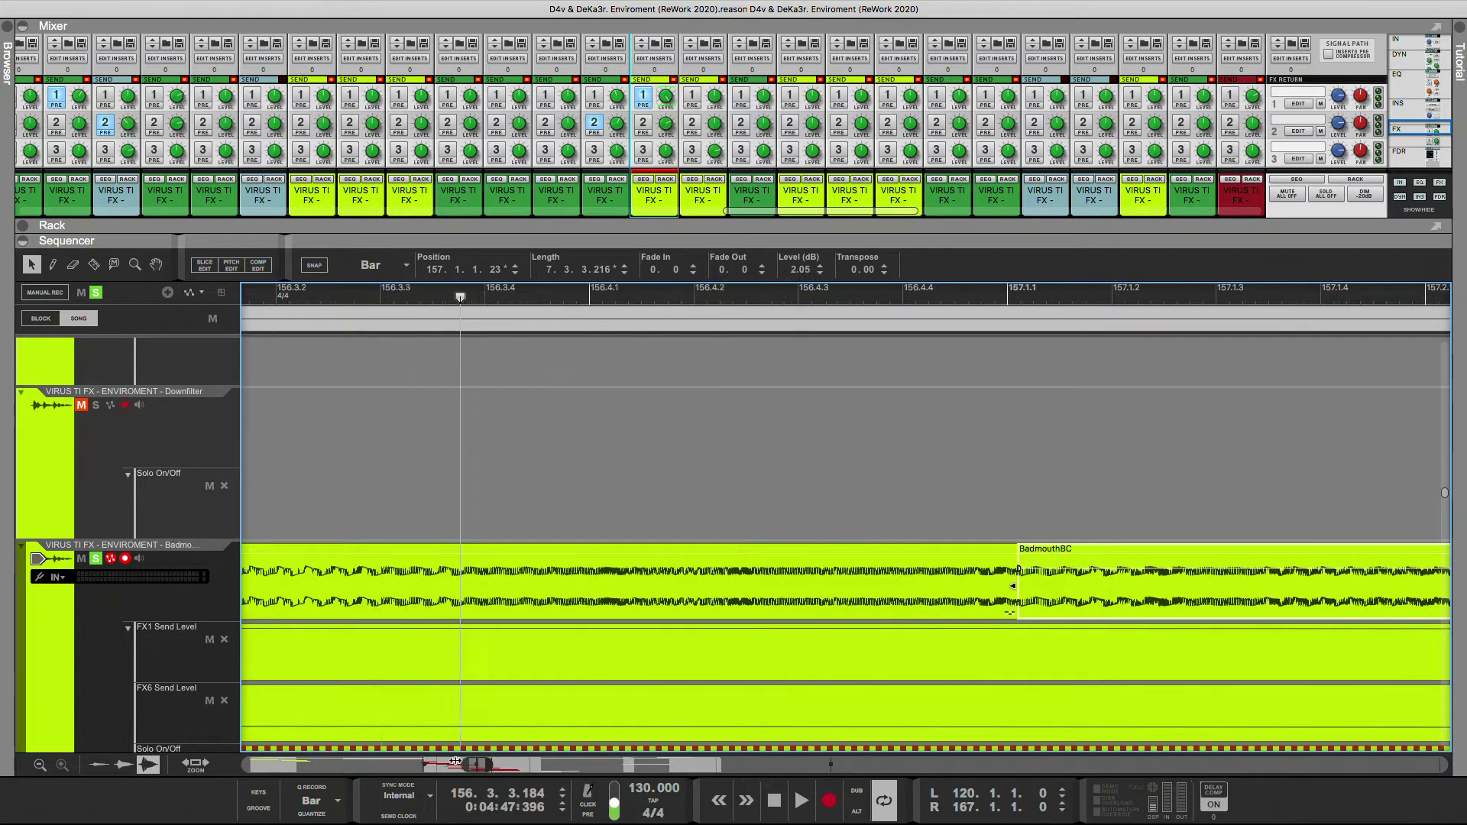
pyautogui.click(443, 296)
pyautogui.press('space')
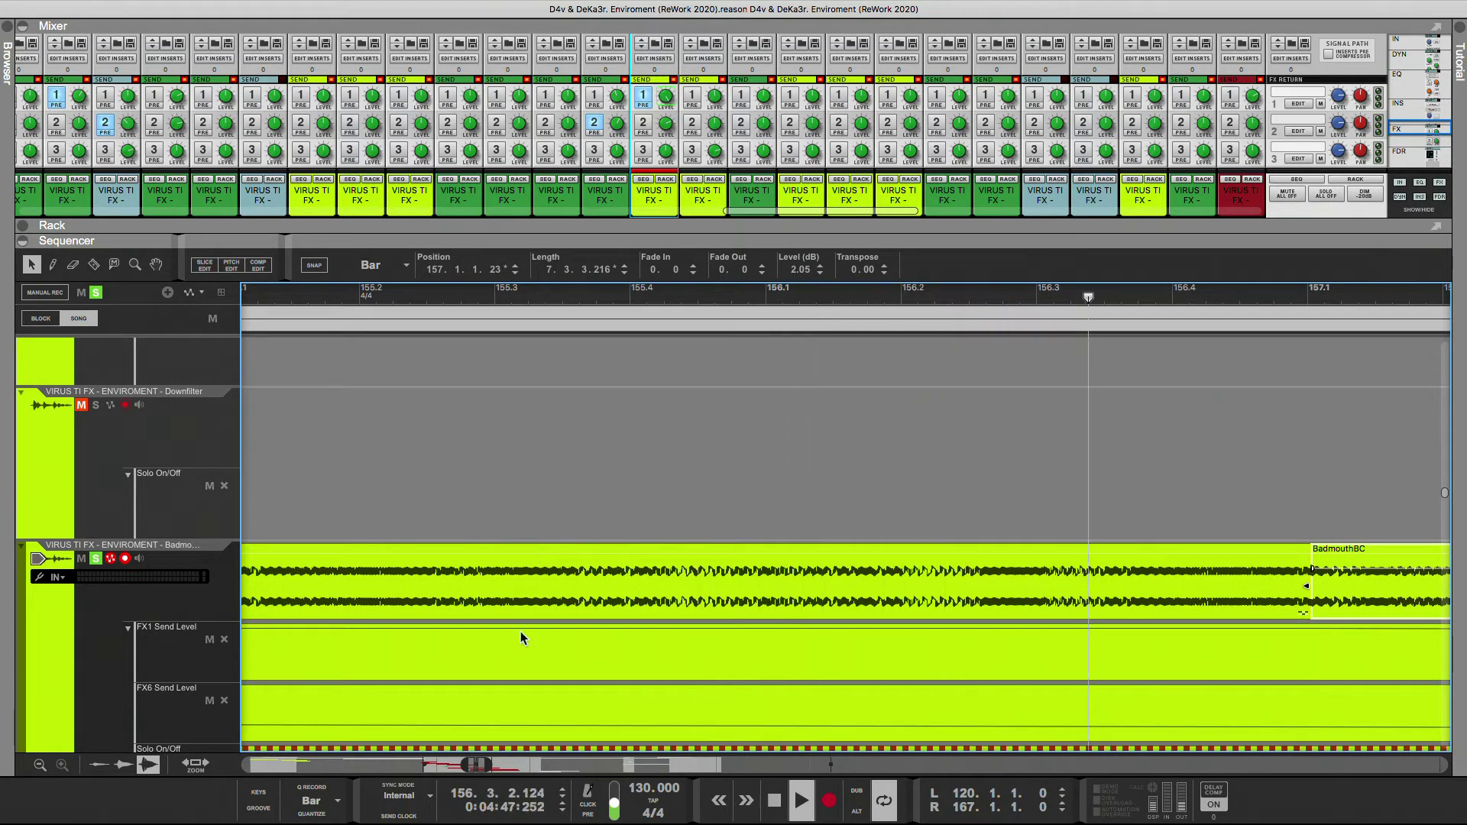
# - Play the next BadmouthBC clip join from about bar 164 to check the transition at bar 165
pyautogui.moveTo(493, 765); pyautogui.dragTo(566, 767)
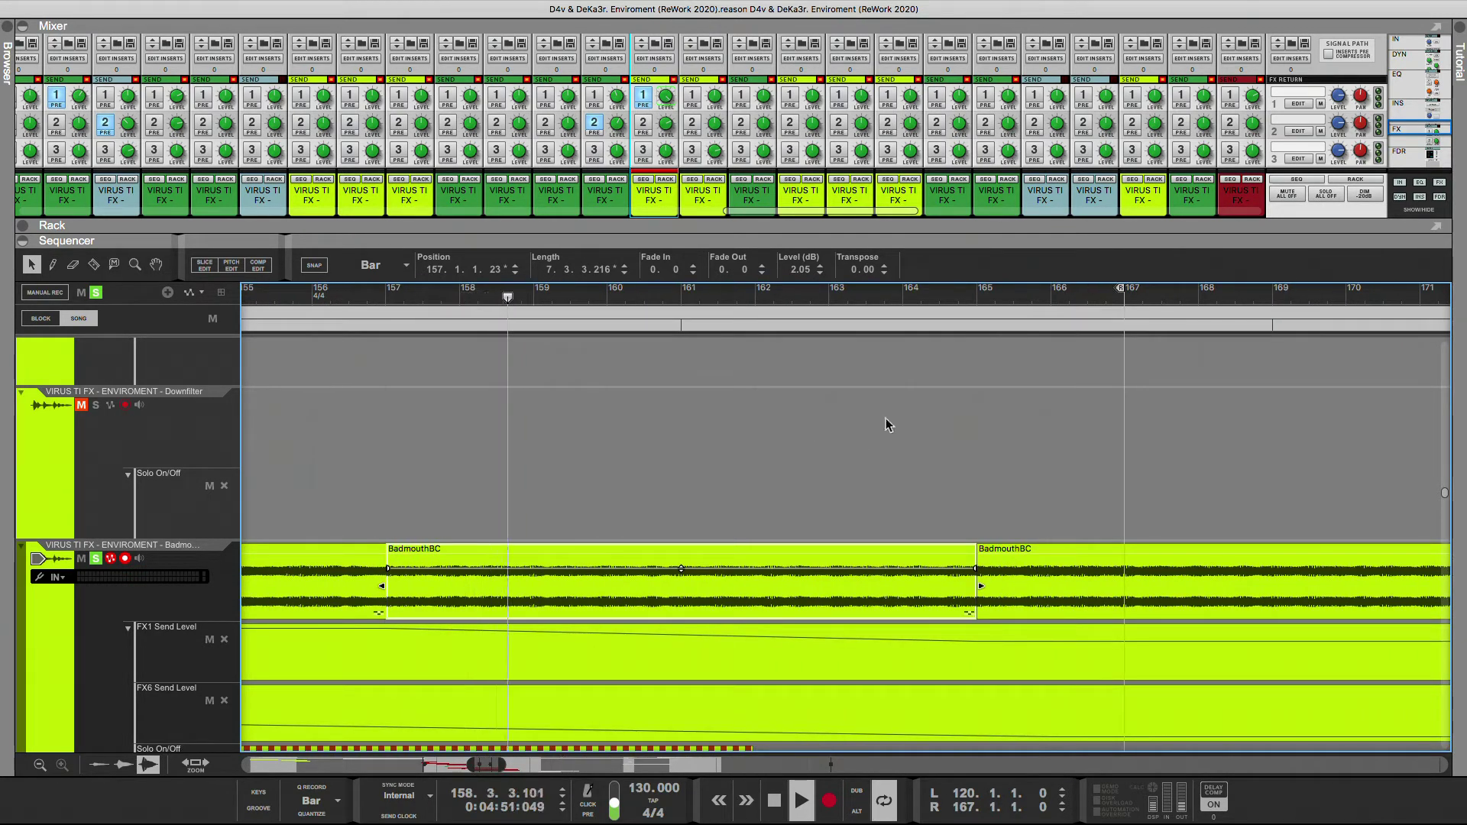
pyautogui.click(938, 297)
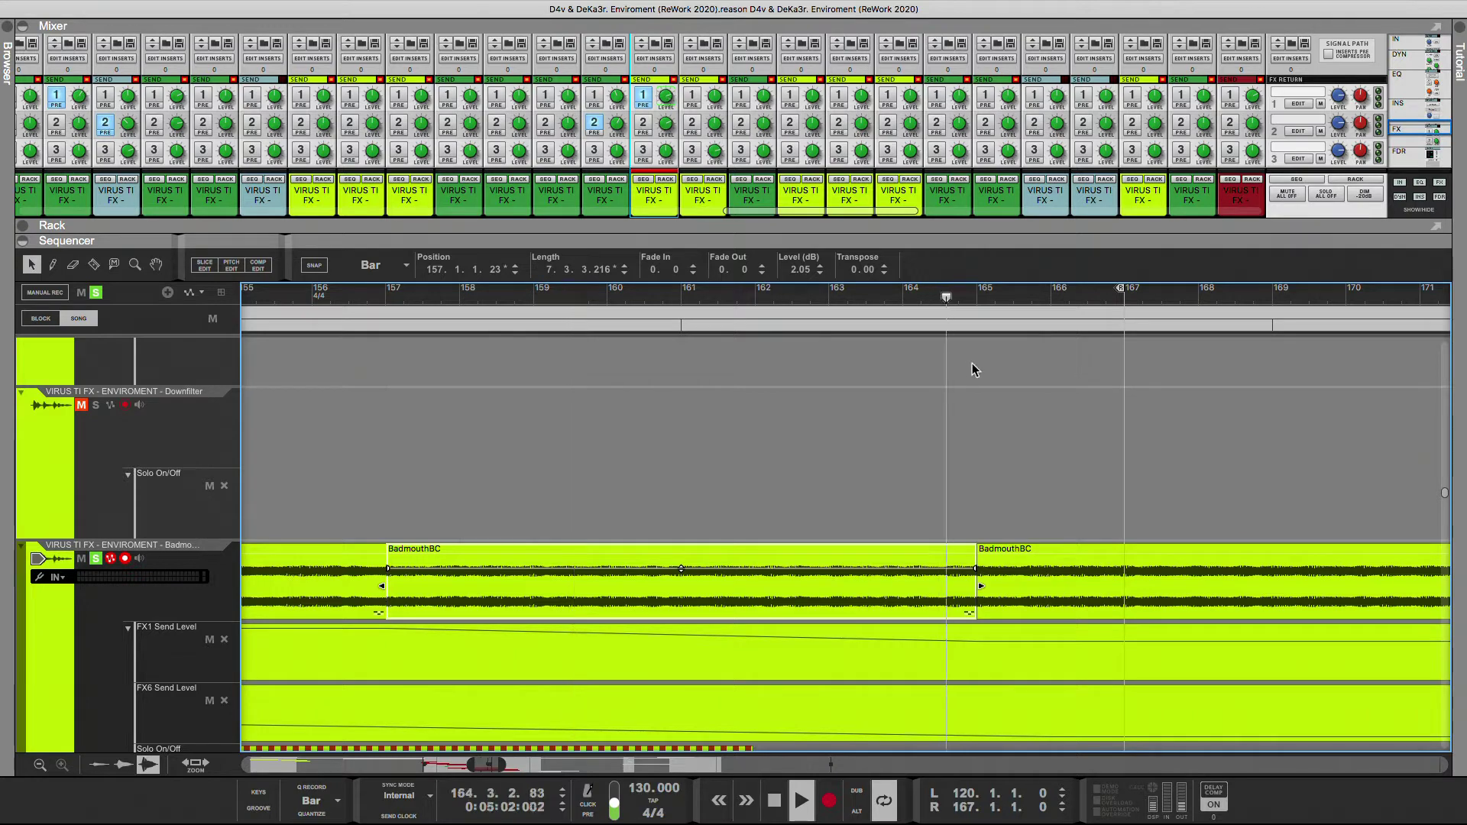
pyautogui.press('space')
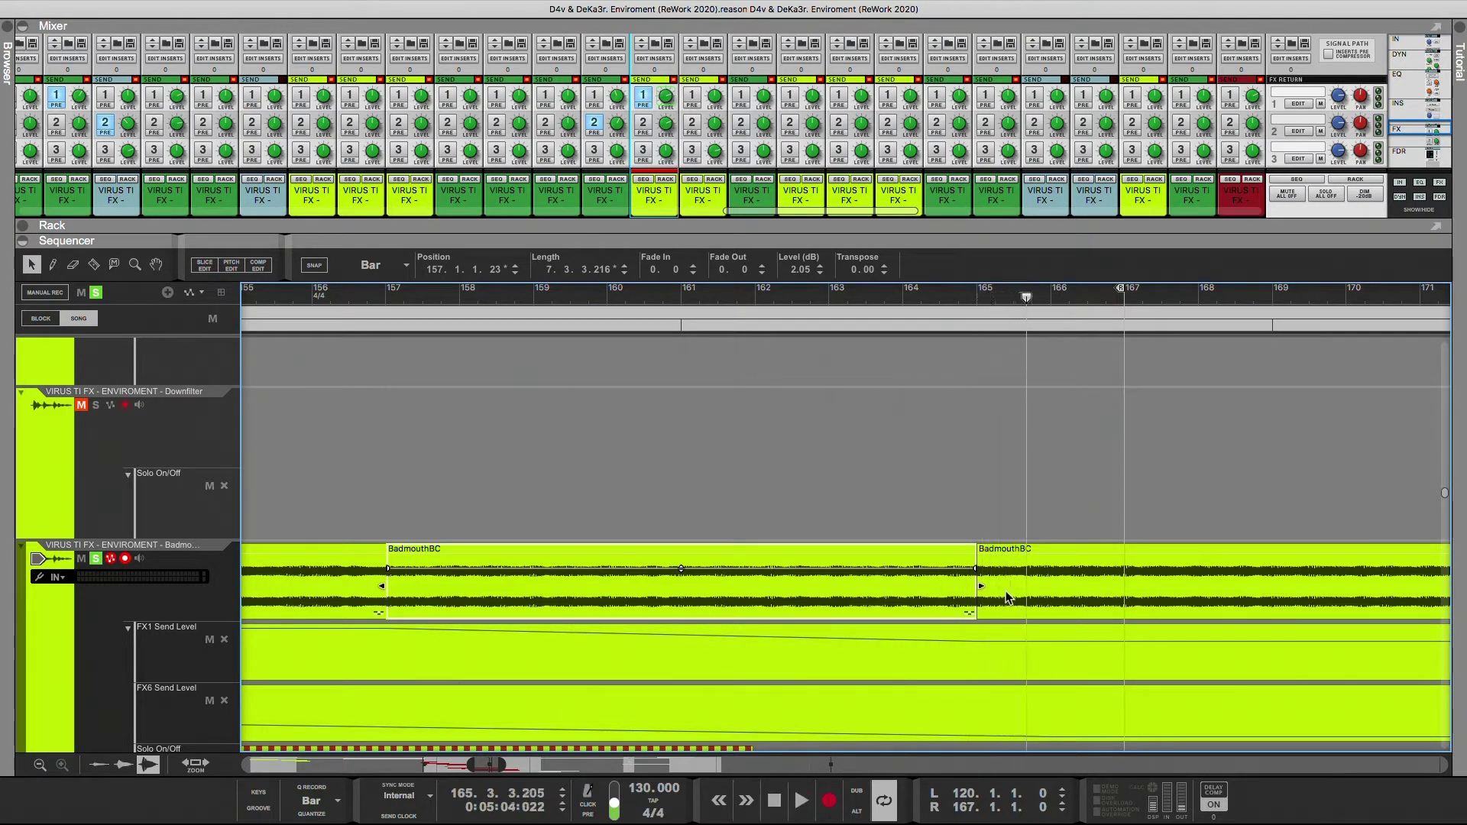
# - Delete the four BadmouthBC clips from bar 165 onward on the Badmouth track
pyautogui.moveTo(503, 763); pyautogui.dragTo(538, 763)
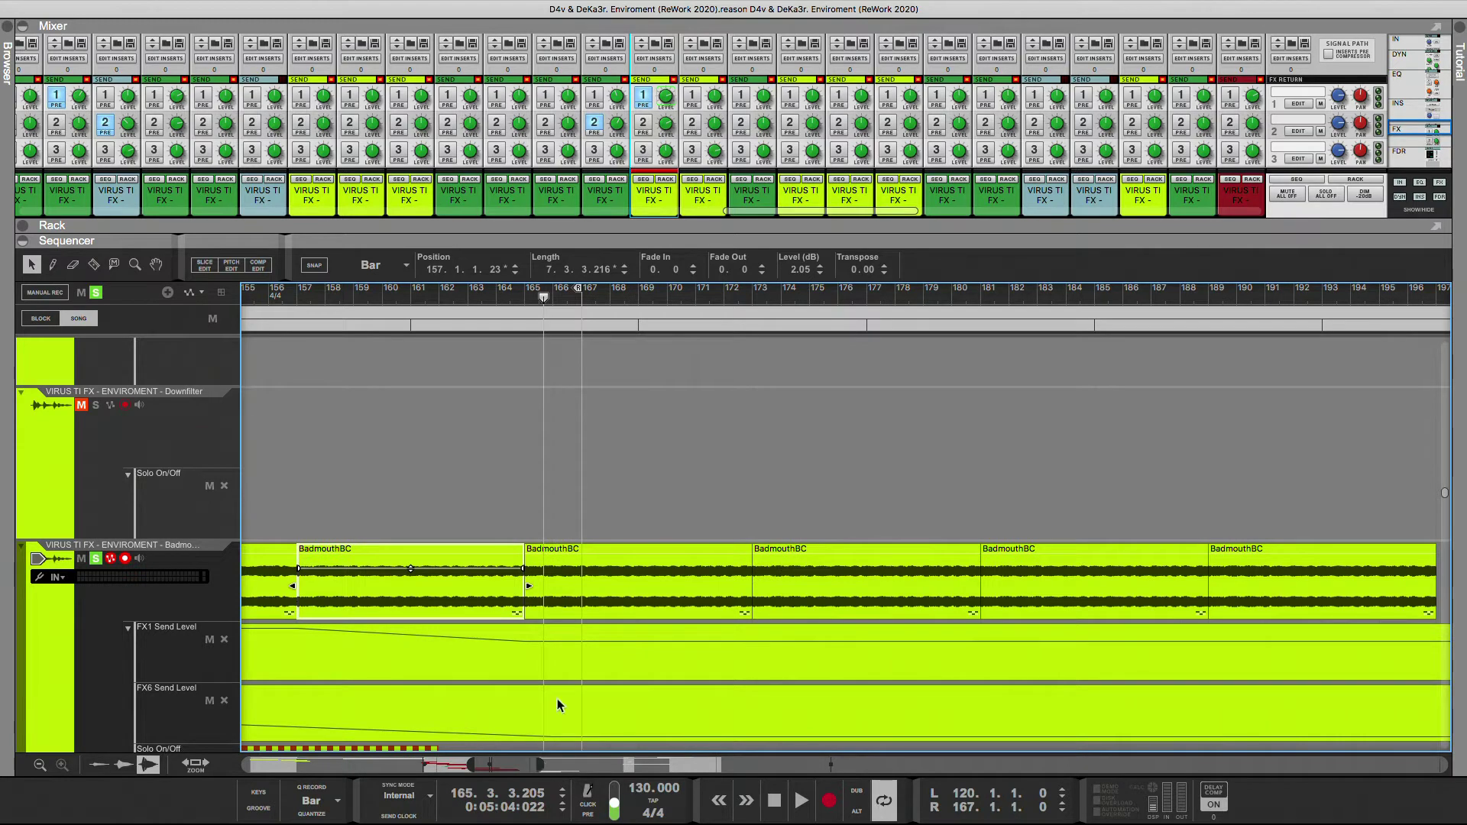
pyautogui.click(614, 580)
pyautogui.press('Delete')
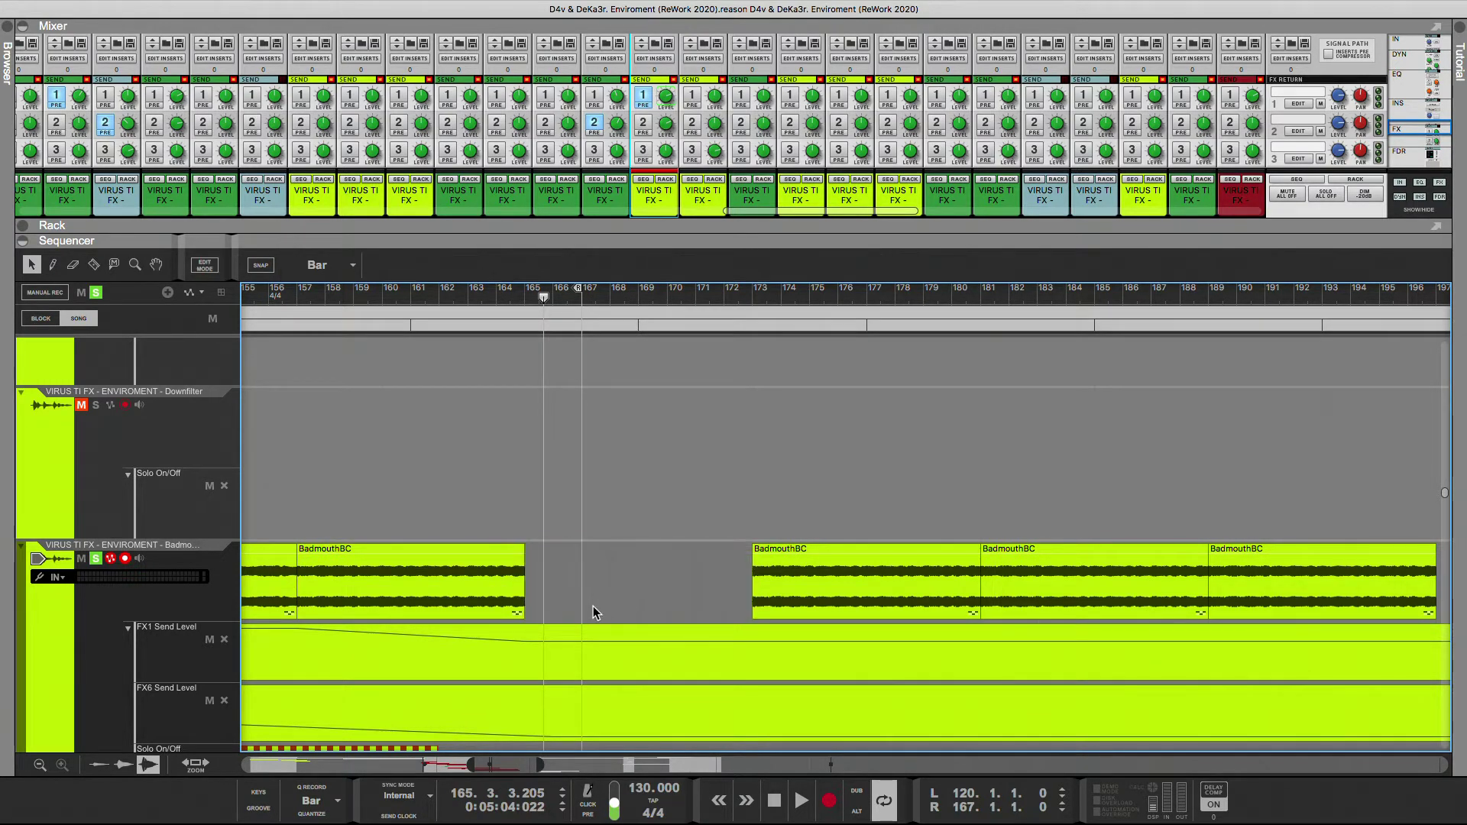
pyautogui.click(786, 587)
pyautogui.press('Delete')
pyautogui.click(1028, 562)
pyautogui.press('Delete')
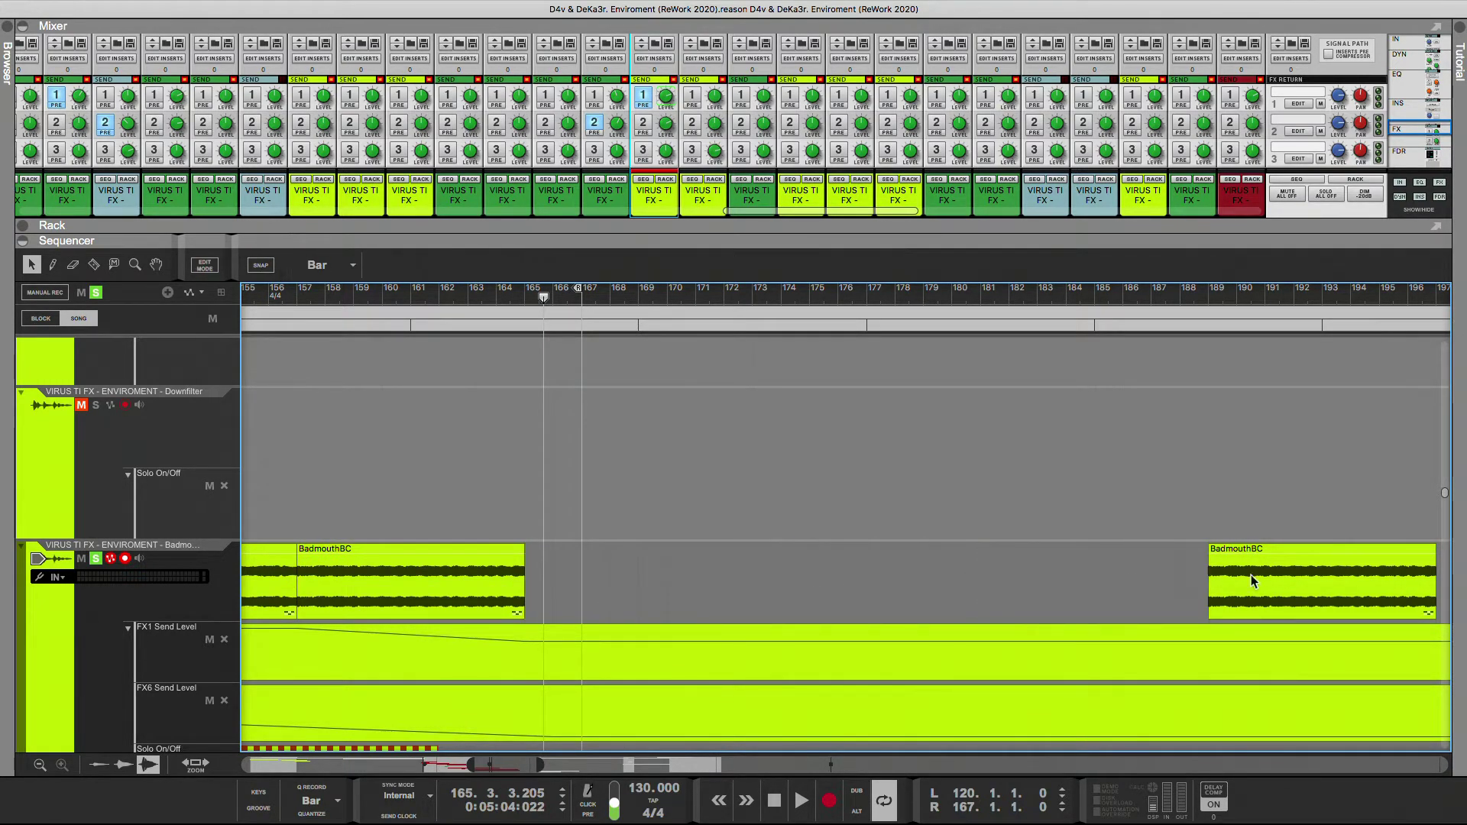
pyautogui.click(1250, 575)
pyautogui.press('Delete')
# - Duplicate the BadmouthBC clip from bar 157 along the Badmouth track so copies start at bars 165, 173, 181, 189 and 197
pyautogui.click(489, 577)
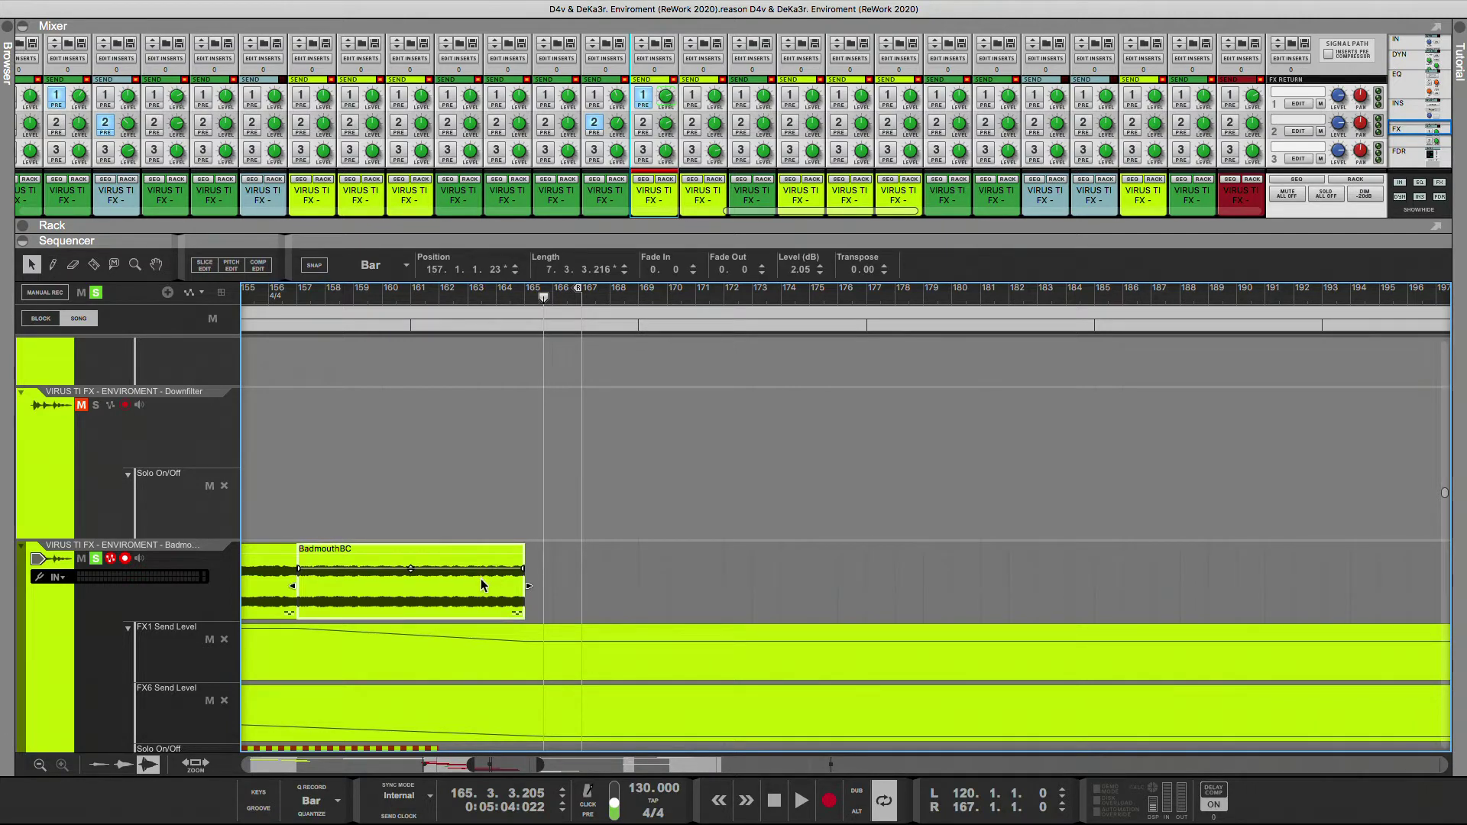
pyautogui.moveTo(480, 586); pyautogui.dragTo(856, 597)
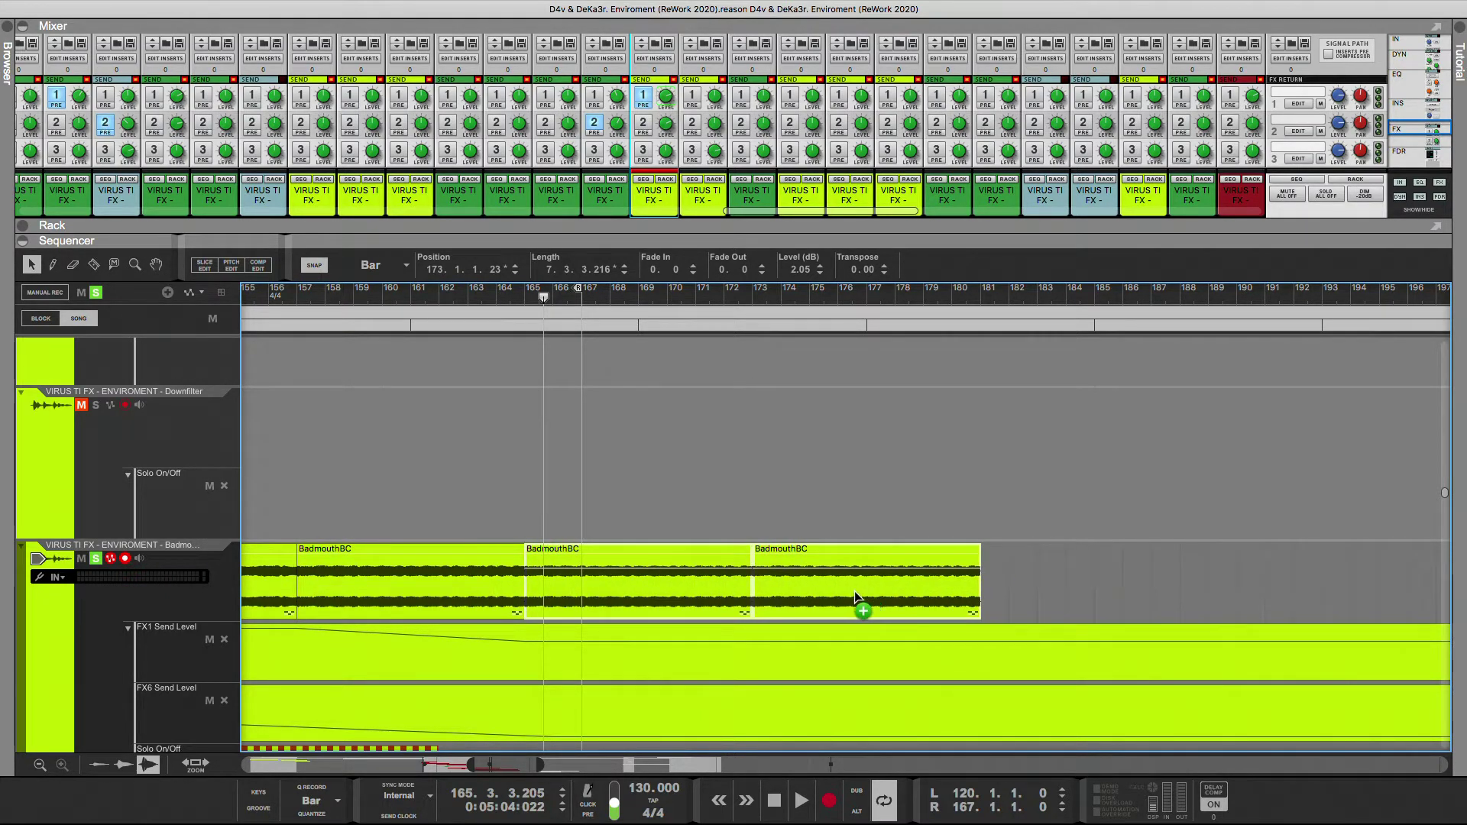
pyautogui.moveTo(949, 595); pyautogui.dragTo(1296, 593)
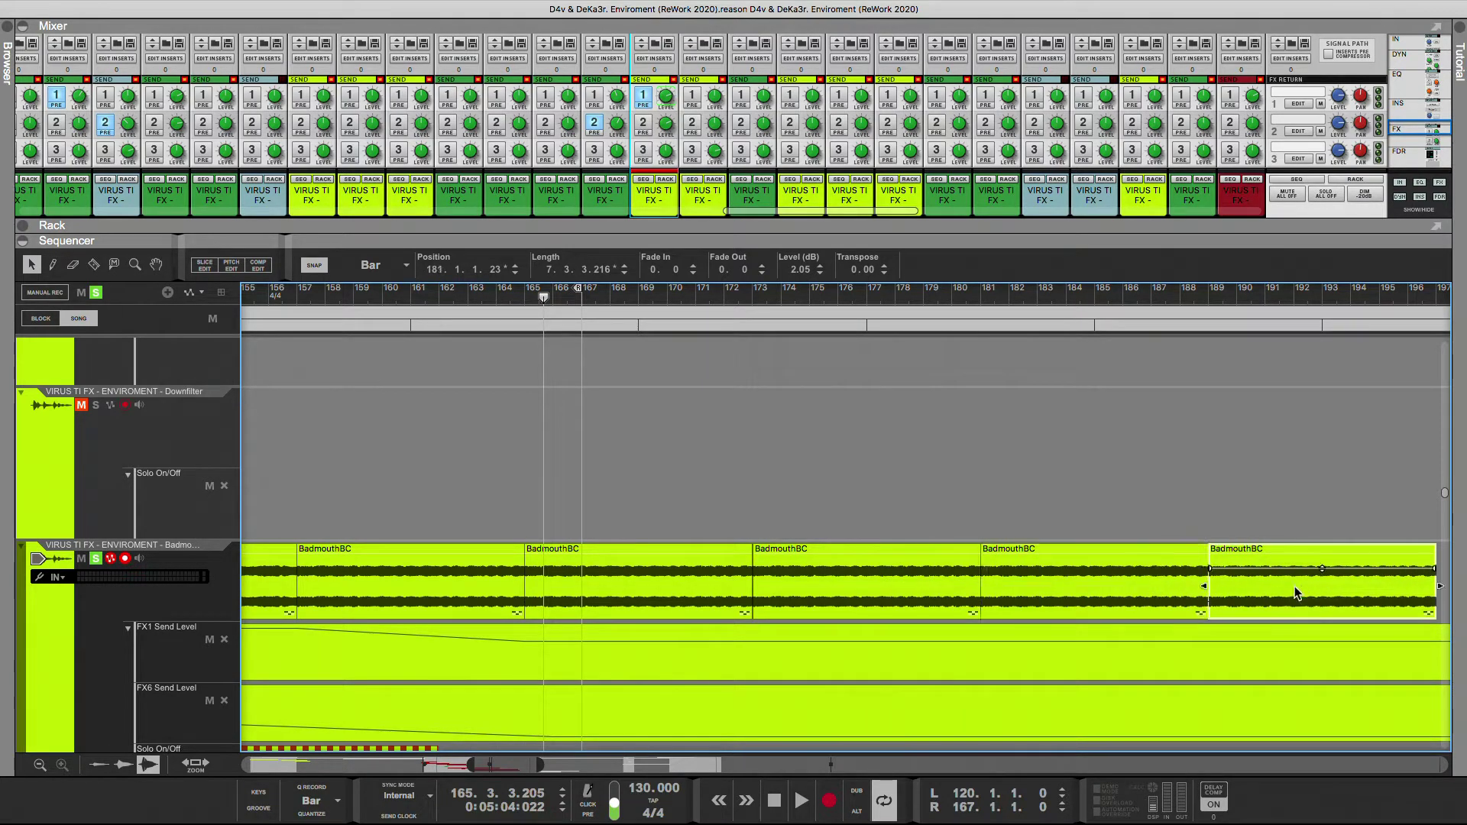
pyautogui.moveTo(543, 769); pyautogui.dragTo(558, 767)
pyautogui.moveTo(1051, 597); pyautogui.dragTo(1222, 584)
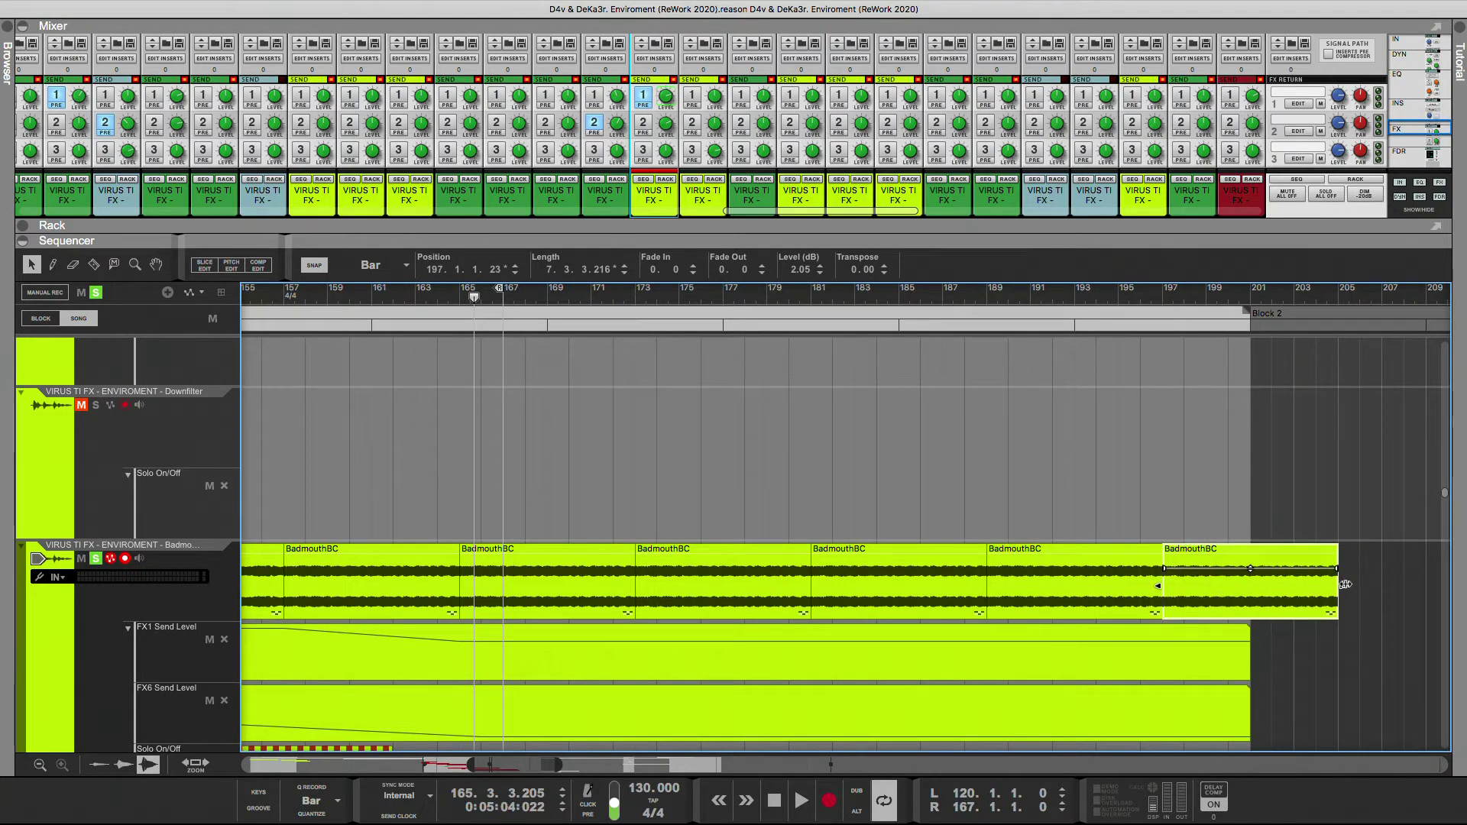
# - Resize the last BadmouthBC clip, starting at bar 197, so that it ends at bar 201
pyautogui.moveTo(1345, 584); pyautogui.dragTo(1450, 585)
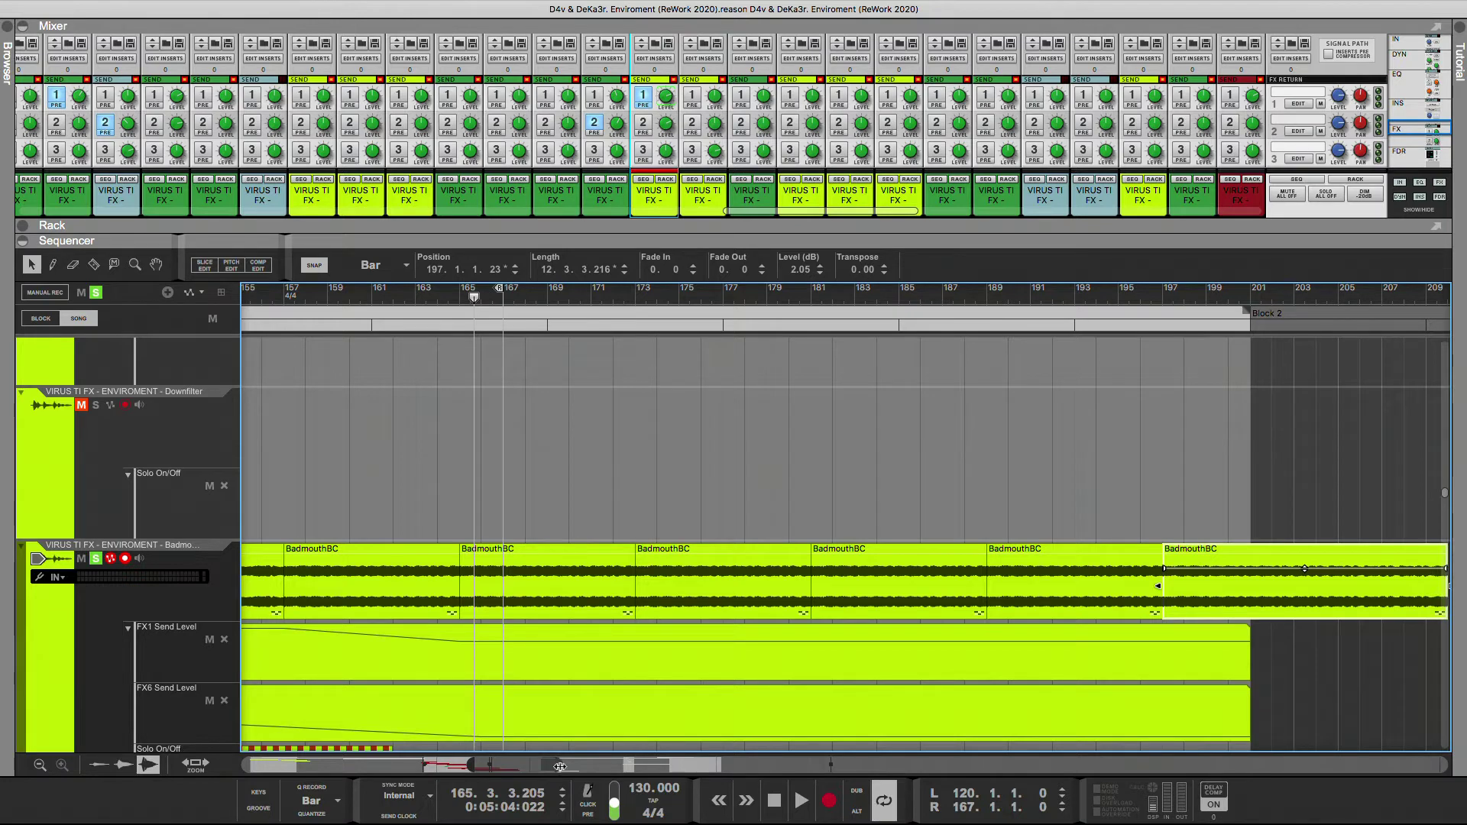
pyautogui.moveTo(560, 766); pyautogui.dragTo(586, 764)
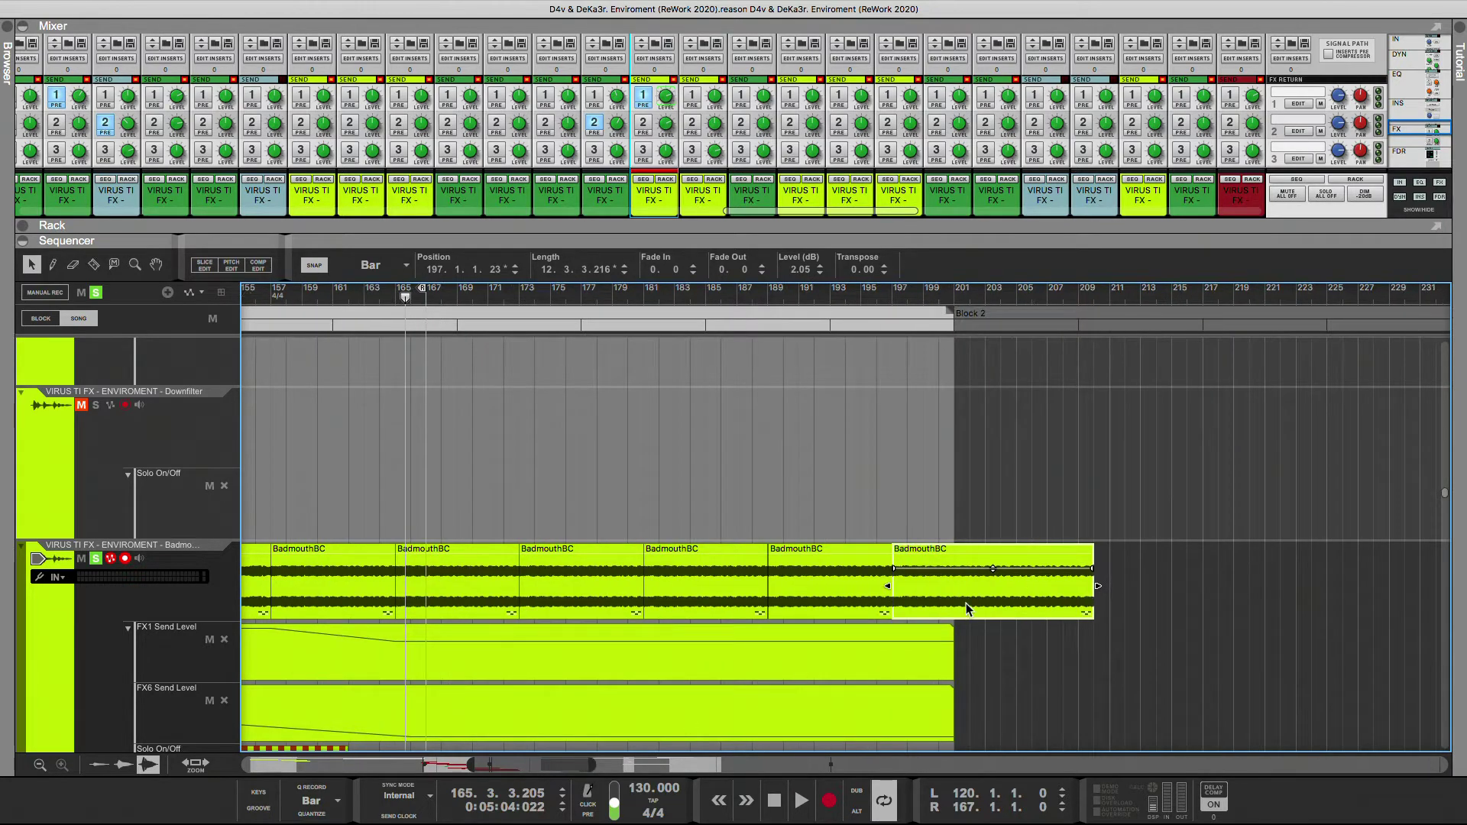
pyautogui.moveTo(1099, 586); pyautogui.dragTo(949, 593)
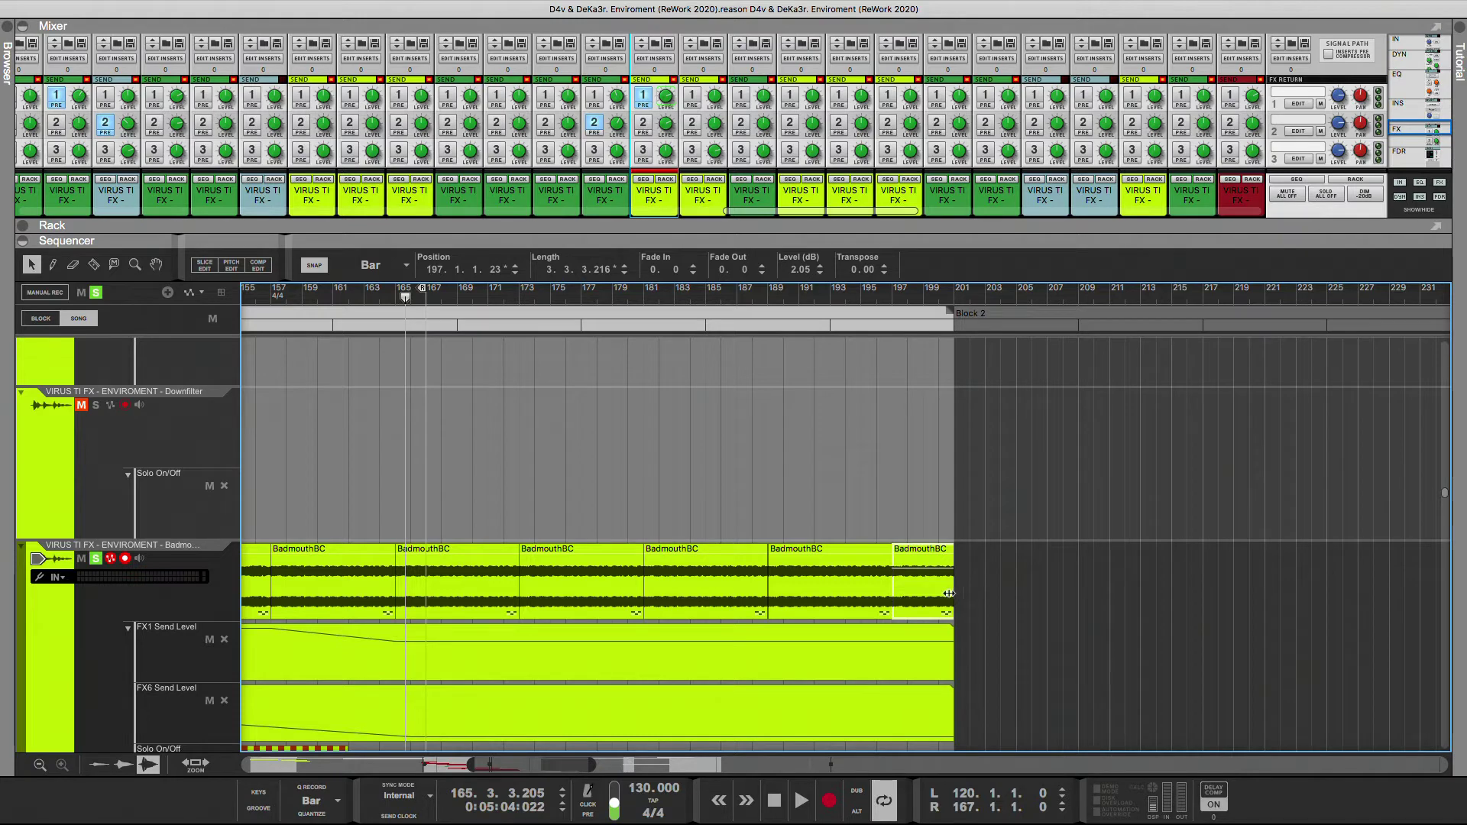
# - Turn off looping and play the Badmouth track from about bar 142 past bar 165 to check the clip joins
pyautogui.click(270, 289)
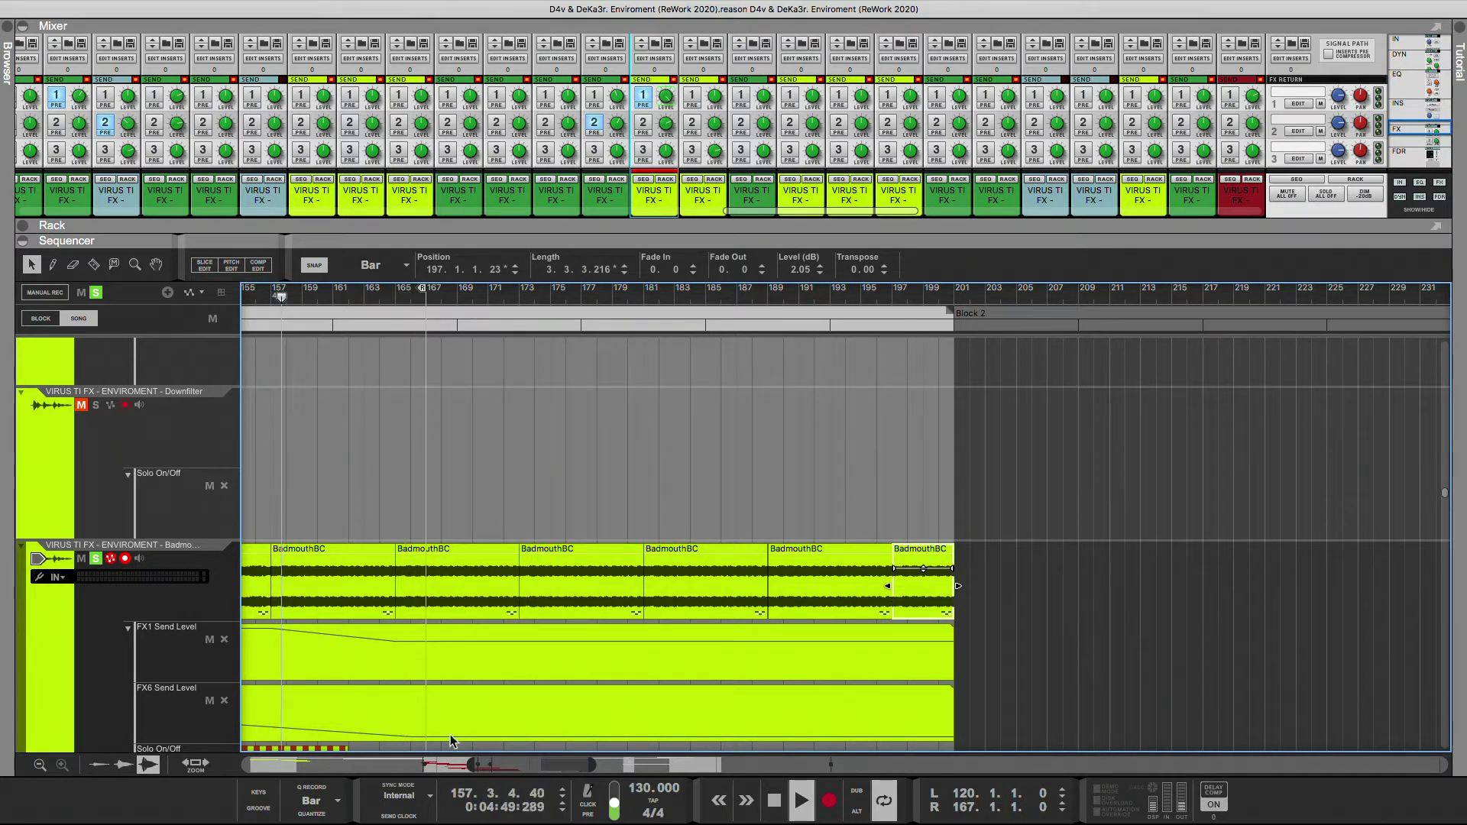
pyautogui.hscroll(-6, 455, 534)
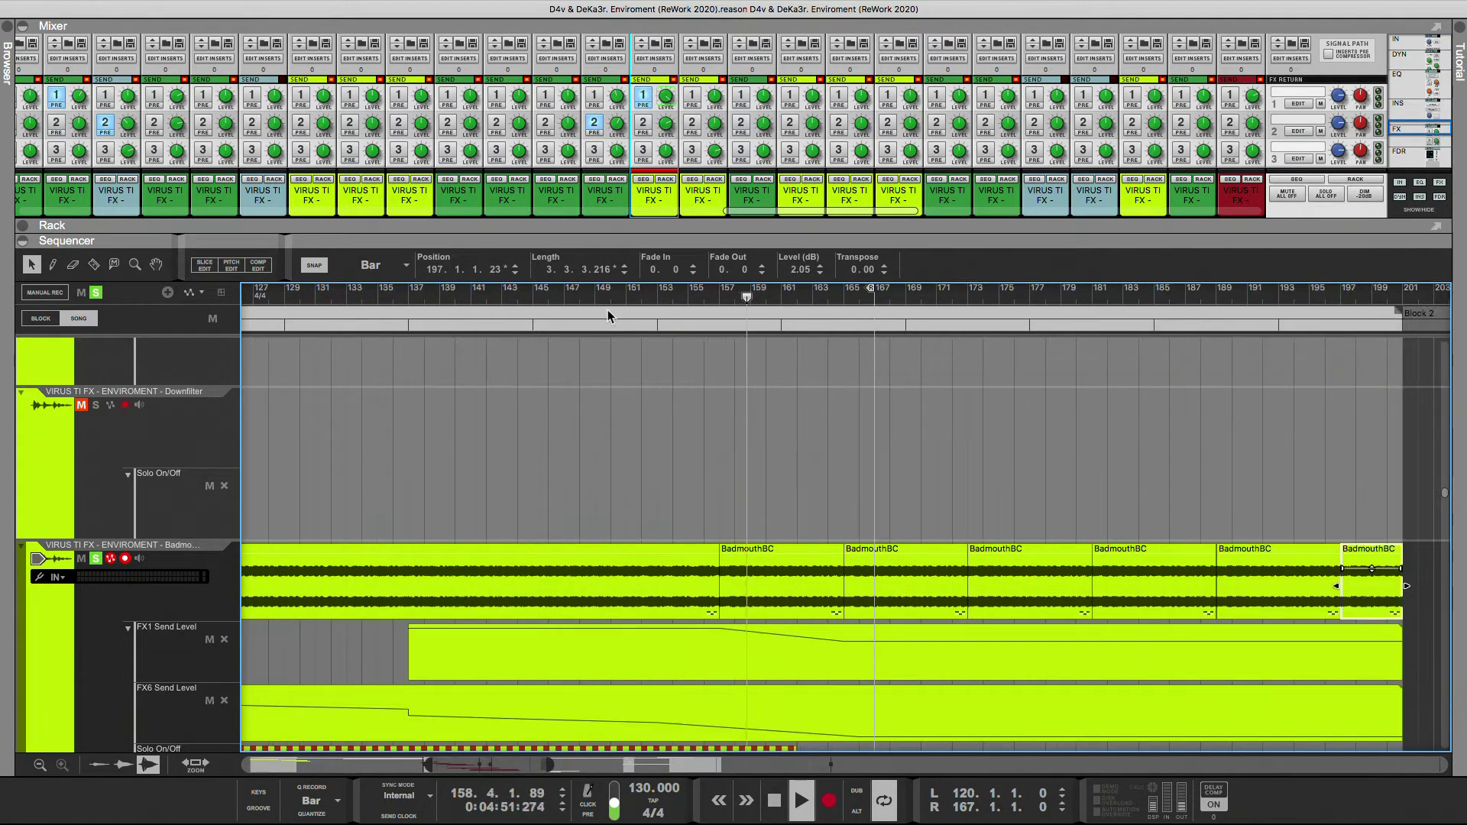
pyautogui.click(620, 298)
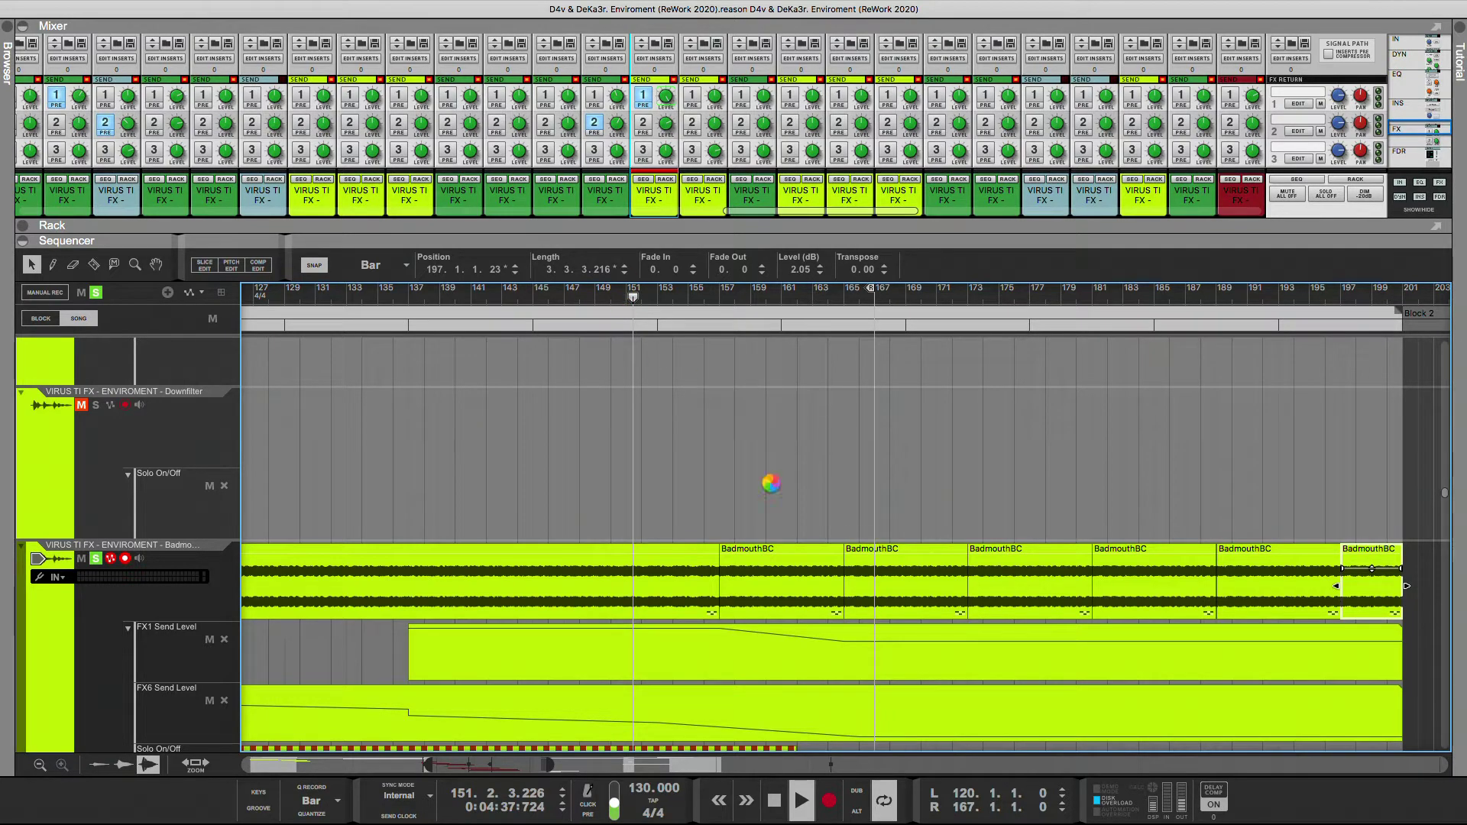
pyautogui.click(883, 800)
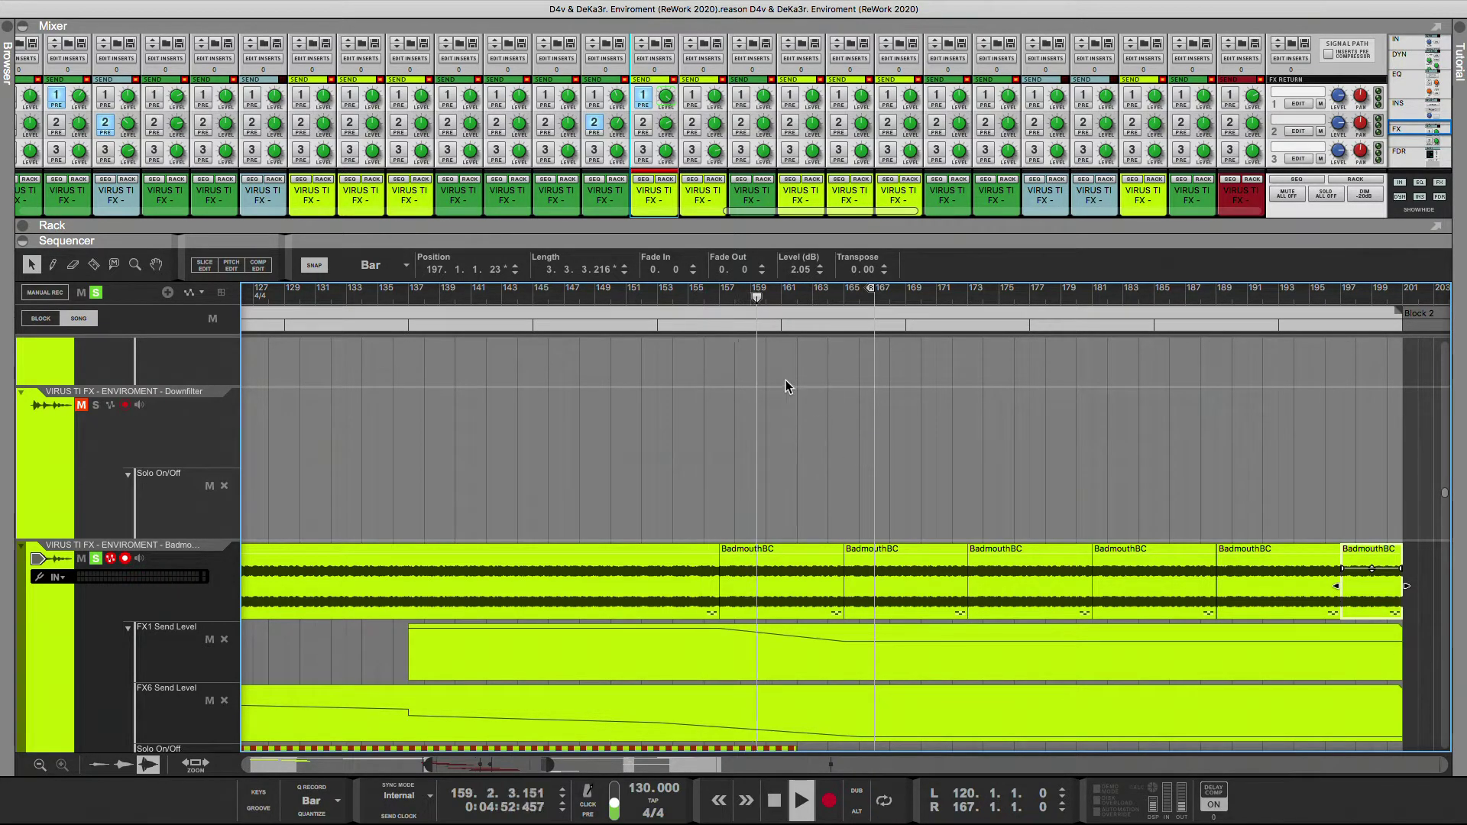
pyautogui.click(496, 301)
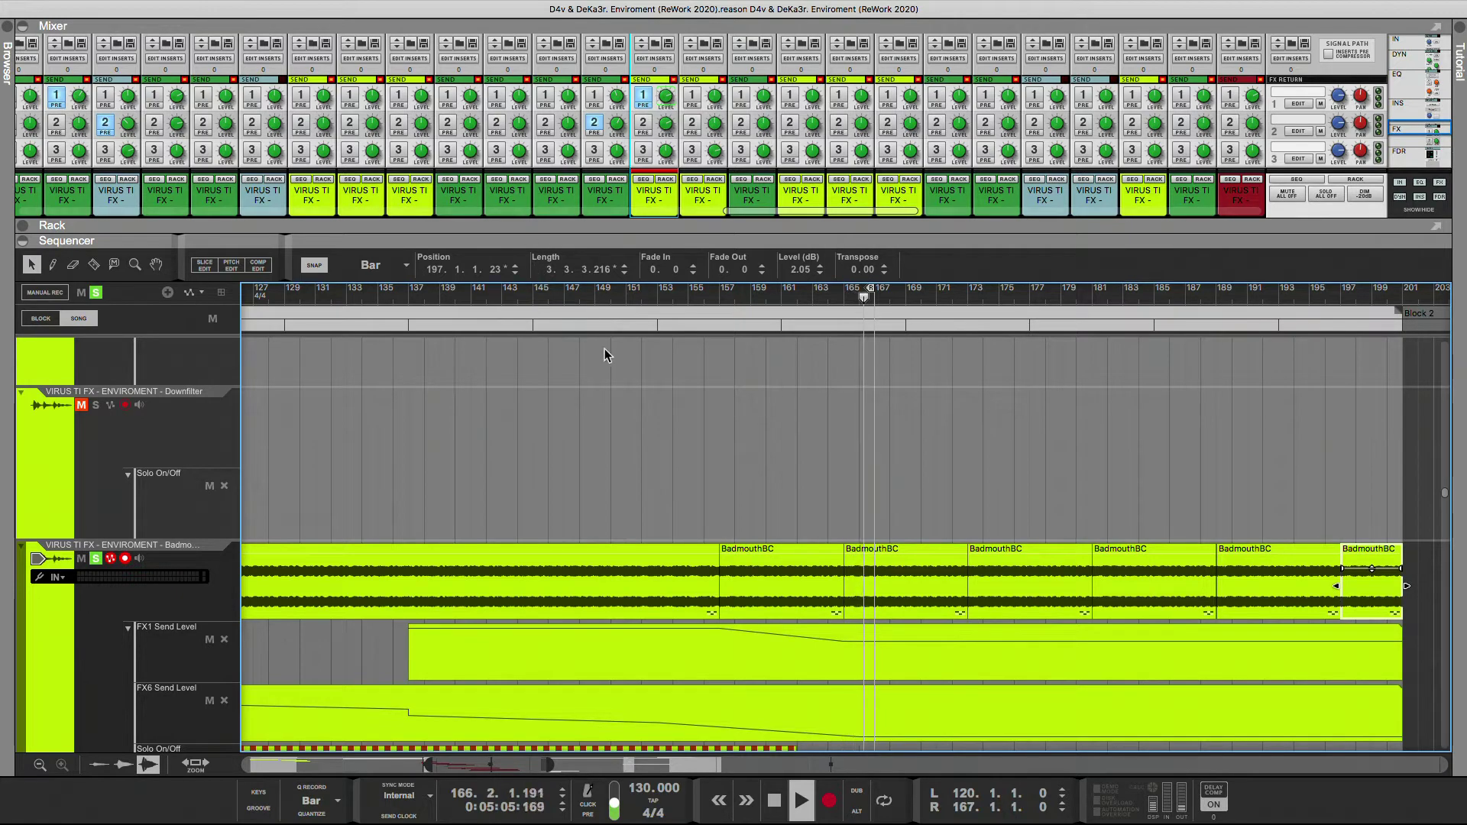
pyautogui.press('space')
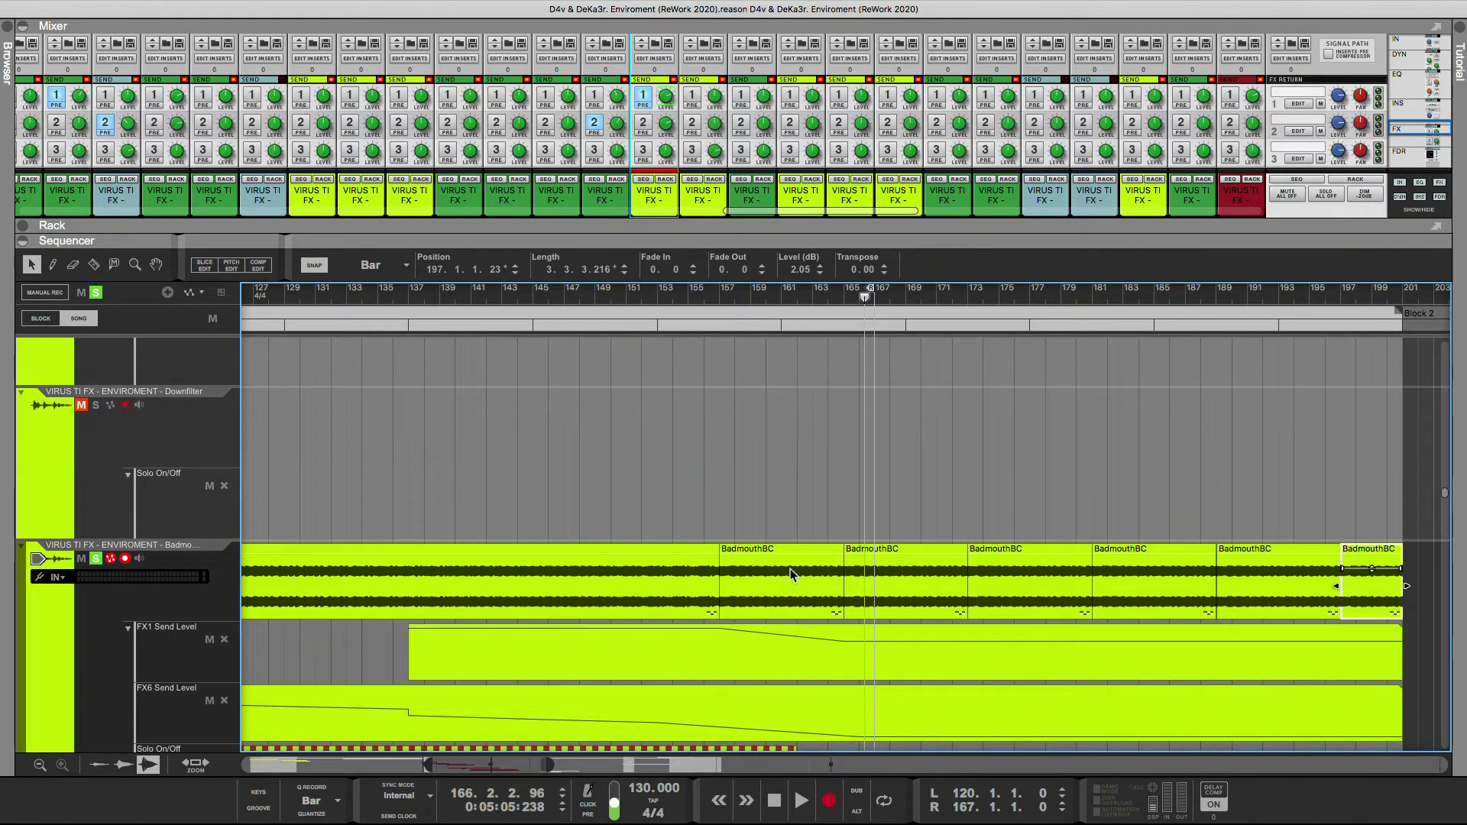
# - Remove the automation point at bar 165 from the FX1 Send Level lane of the Badmouth track
pyautogui.doubleClick(841, 639)
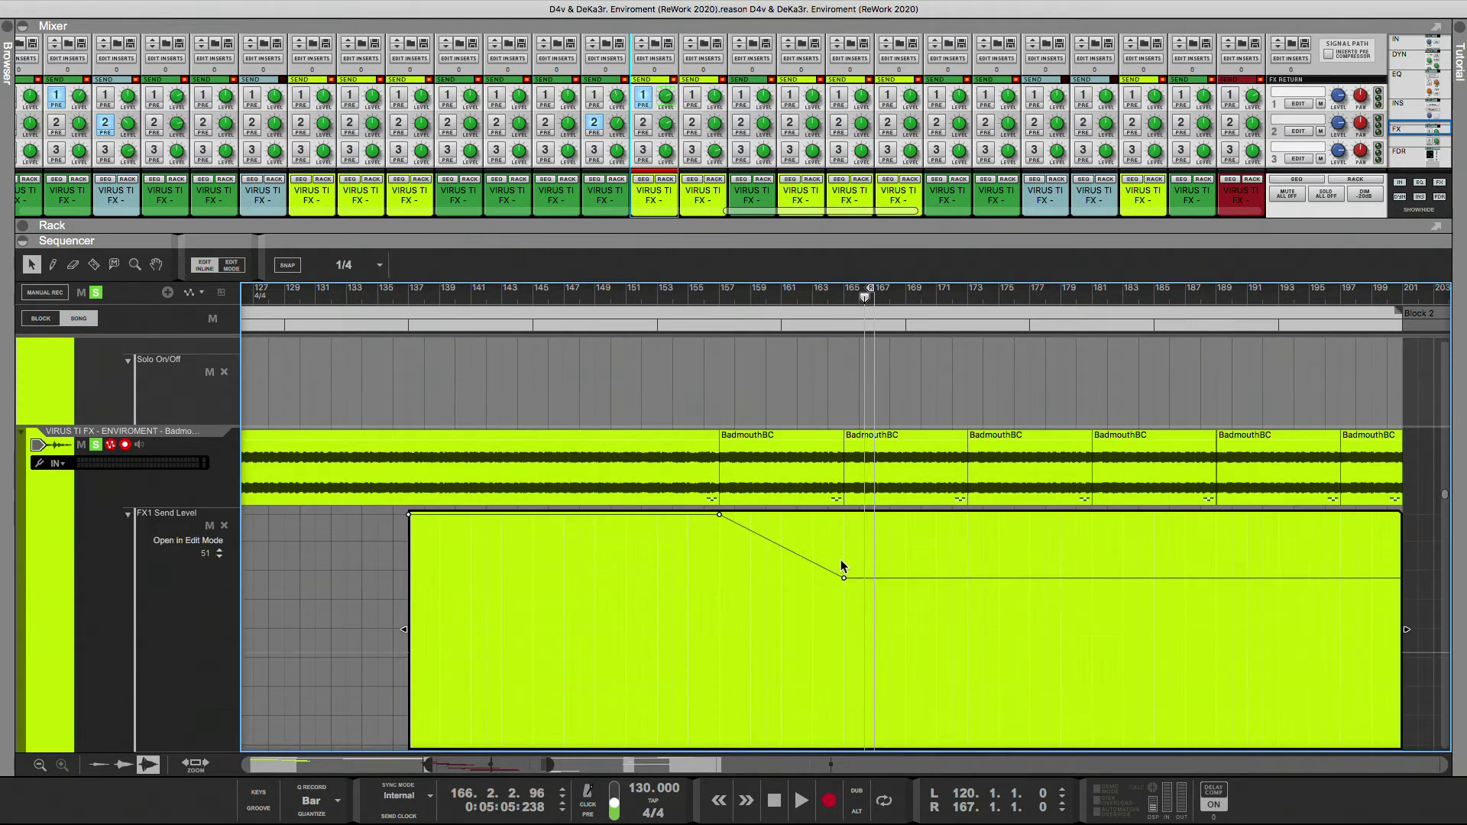
pyautogui.click(844, 578)
pyautogui.press('Delete')
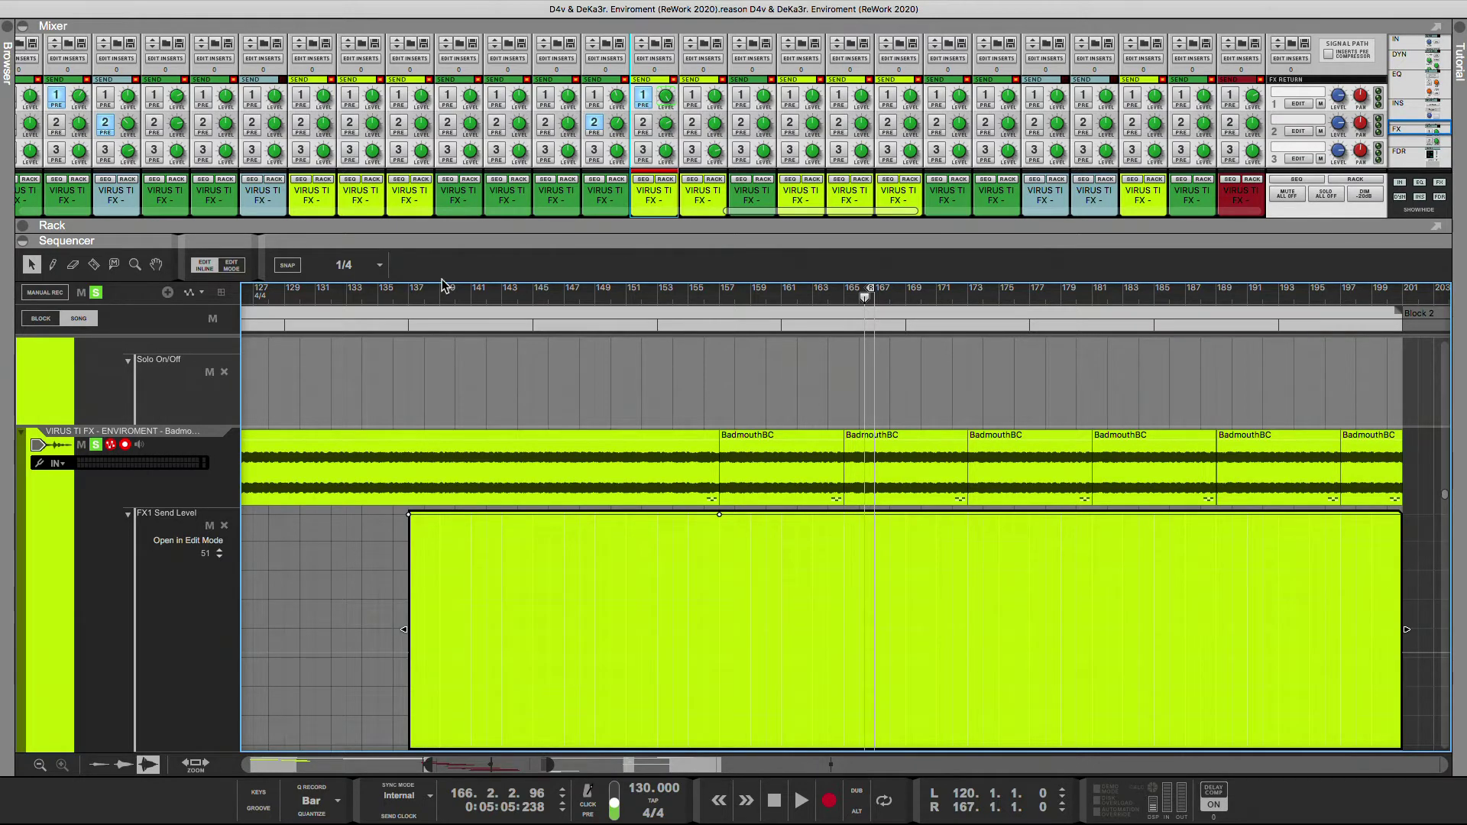
# - Try extending the start of the bar 165 BadmouthBC clip back to 165.1.1.0 to close the gap, and undo it
pyautogui.click(136, 265)
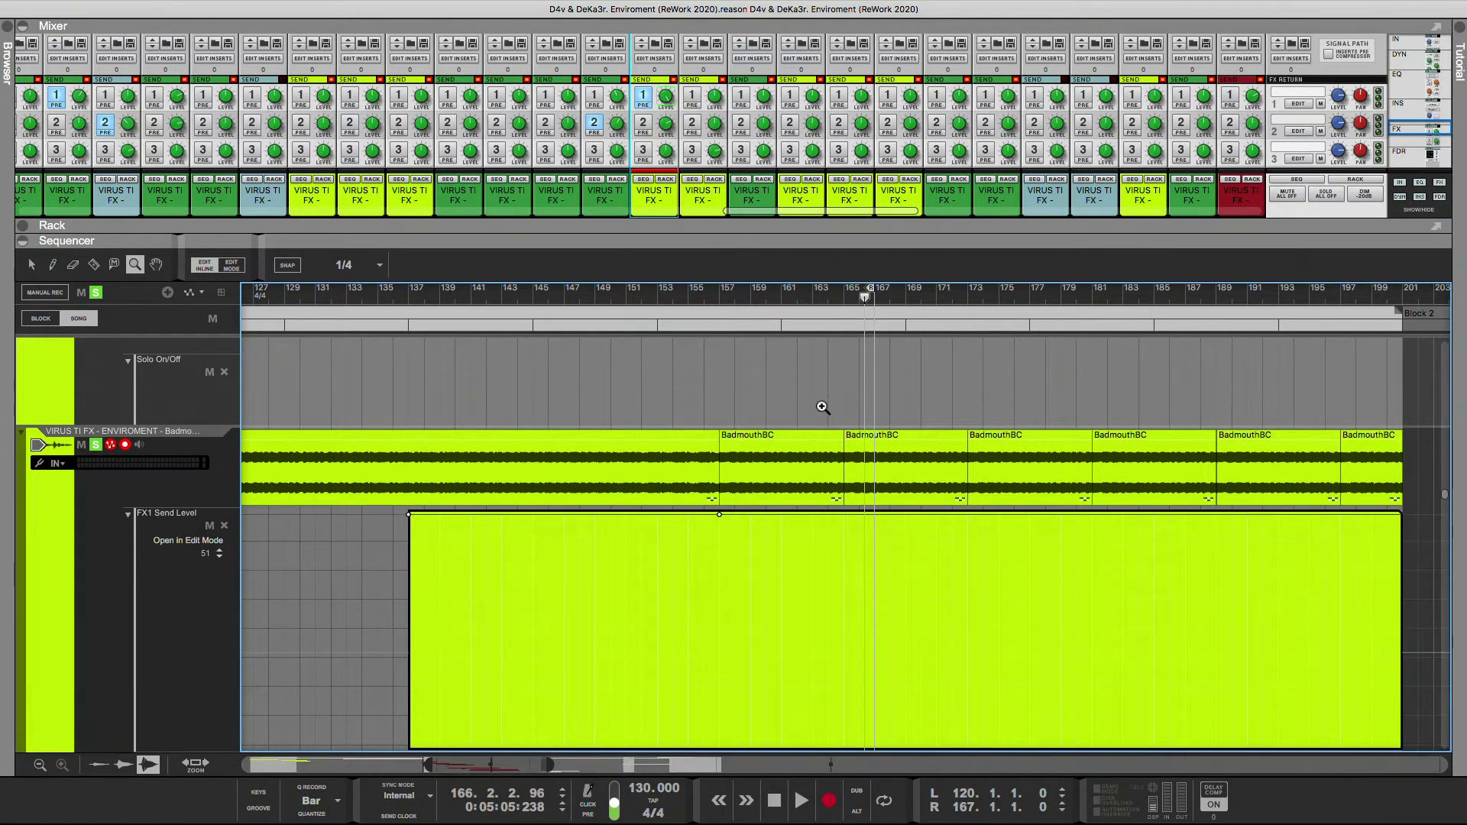
pyautogui.moveTo(822, 407); pyautogui.dragTo(876, 500)
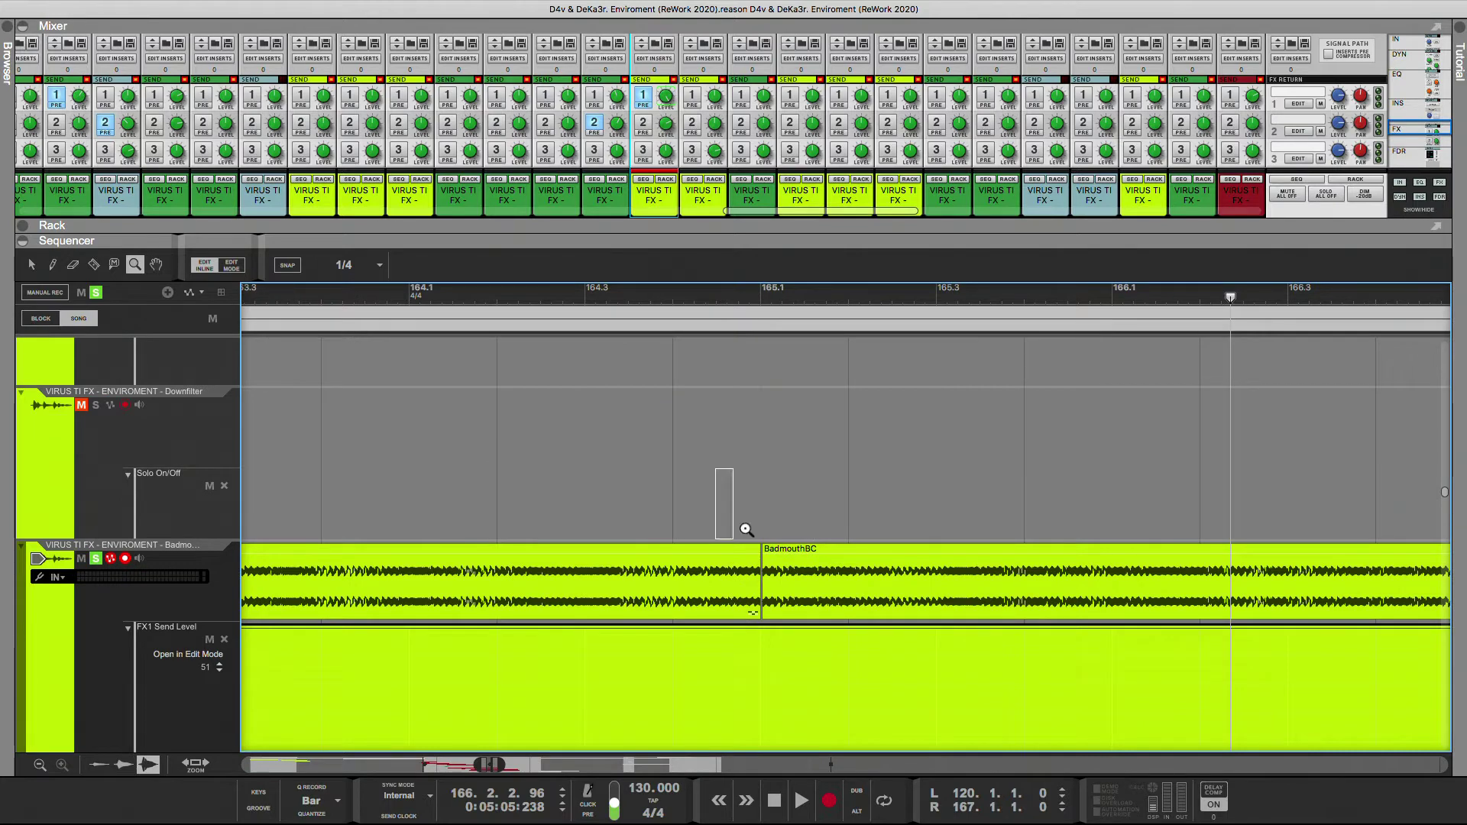
pyautogui.moveTo(747, 530); pyautogui.dragTo(791, 550)
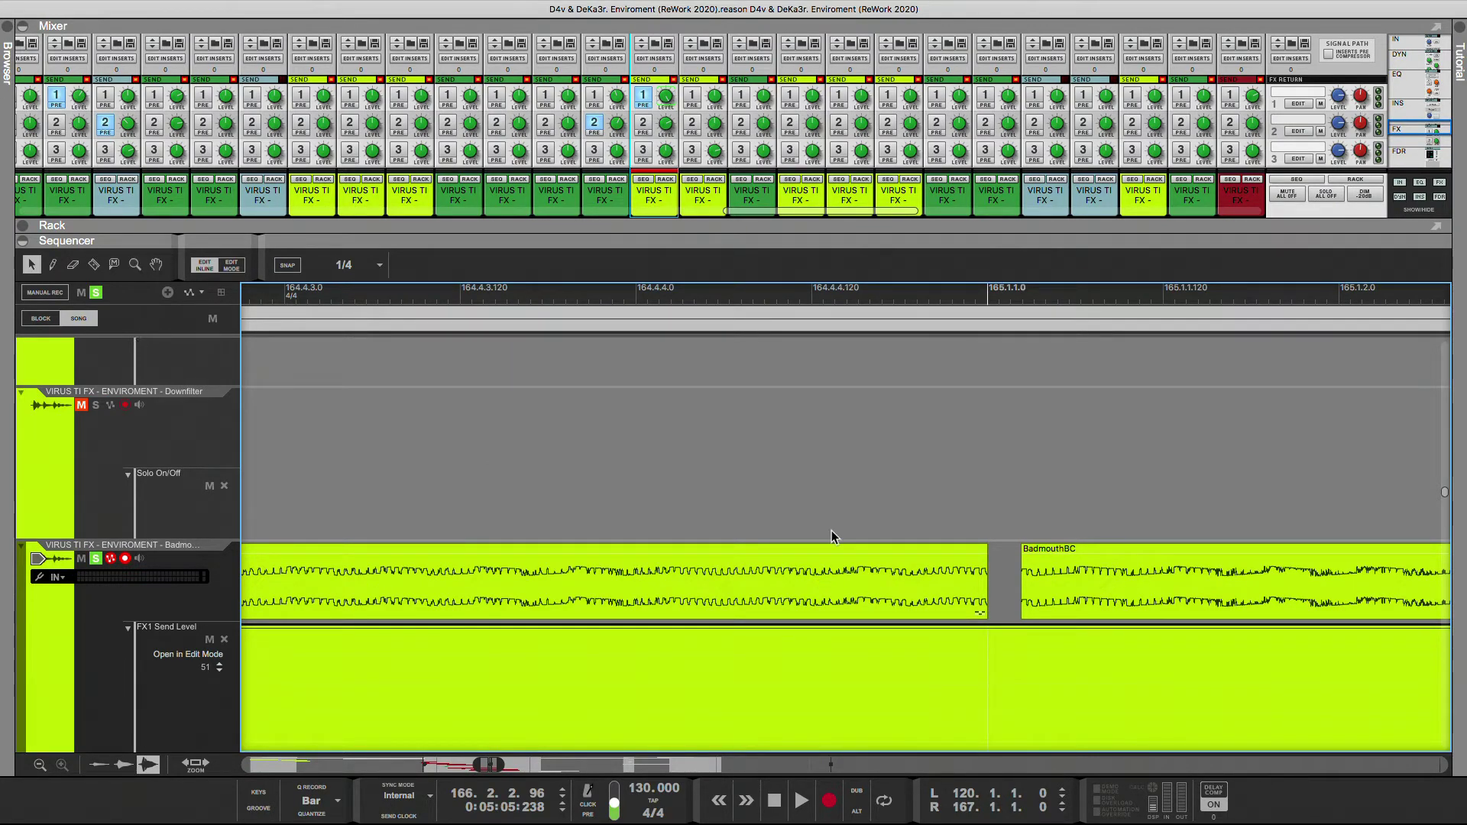
pyautogui.click(1045, 598)
pyautogui.moveTo(1016, 588); pyautogui.dragTo(994, 587)
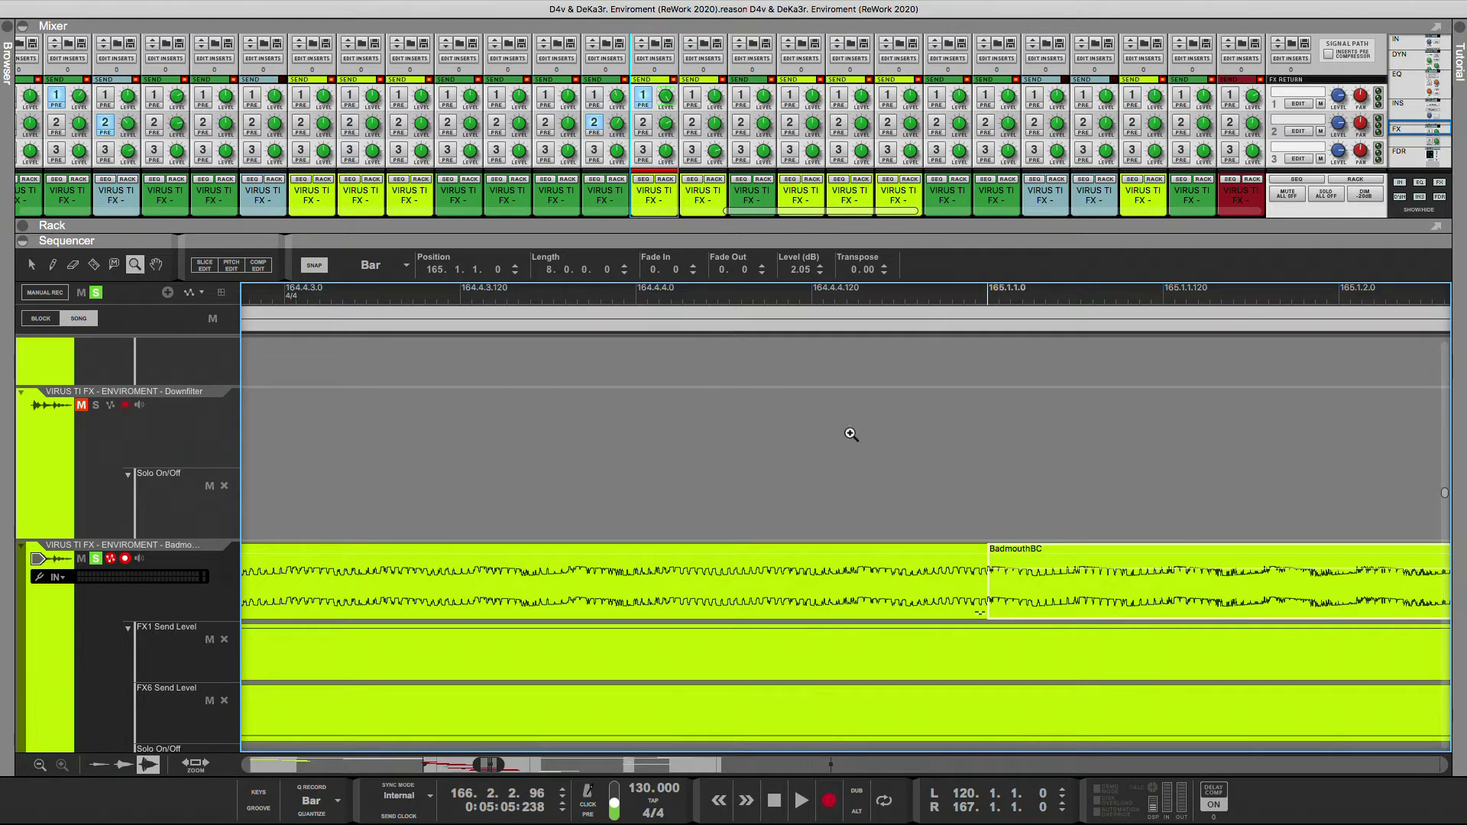
pyautogui.press('super+z')
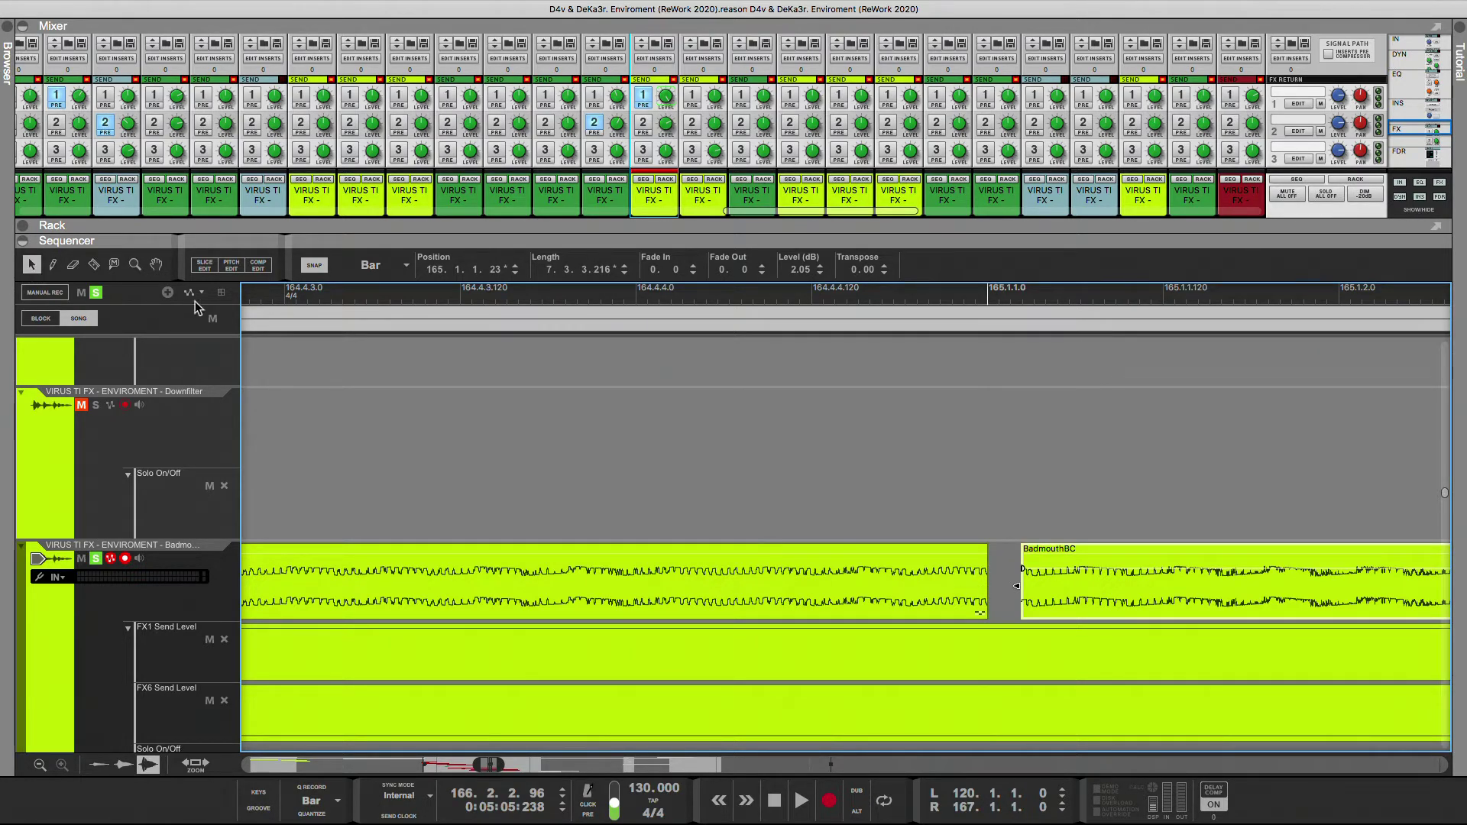
# - Set the snap value to 1/64 and extend the bar 157 BadmouthBC clip to a length of 8.0.0.36, closing the gap at bar 165
pyautogui.click(371, 265)
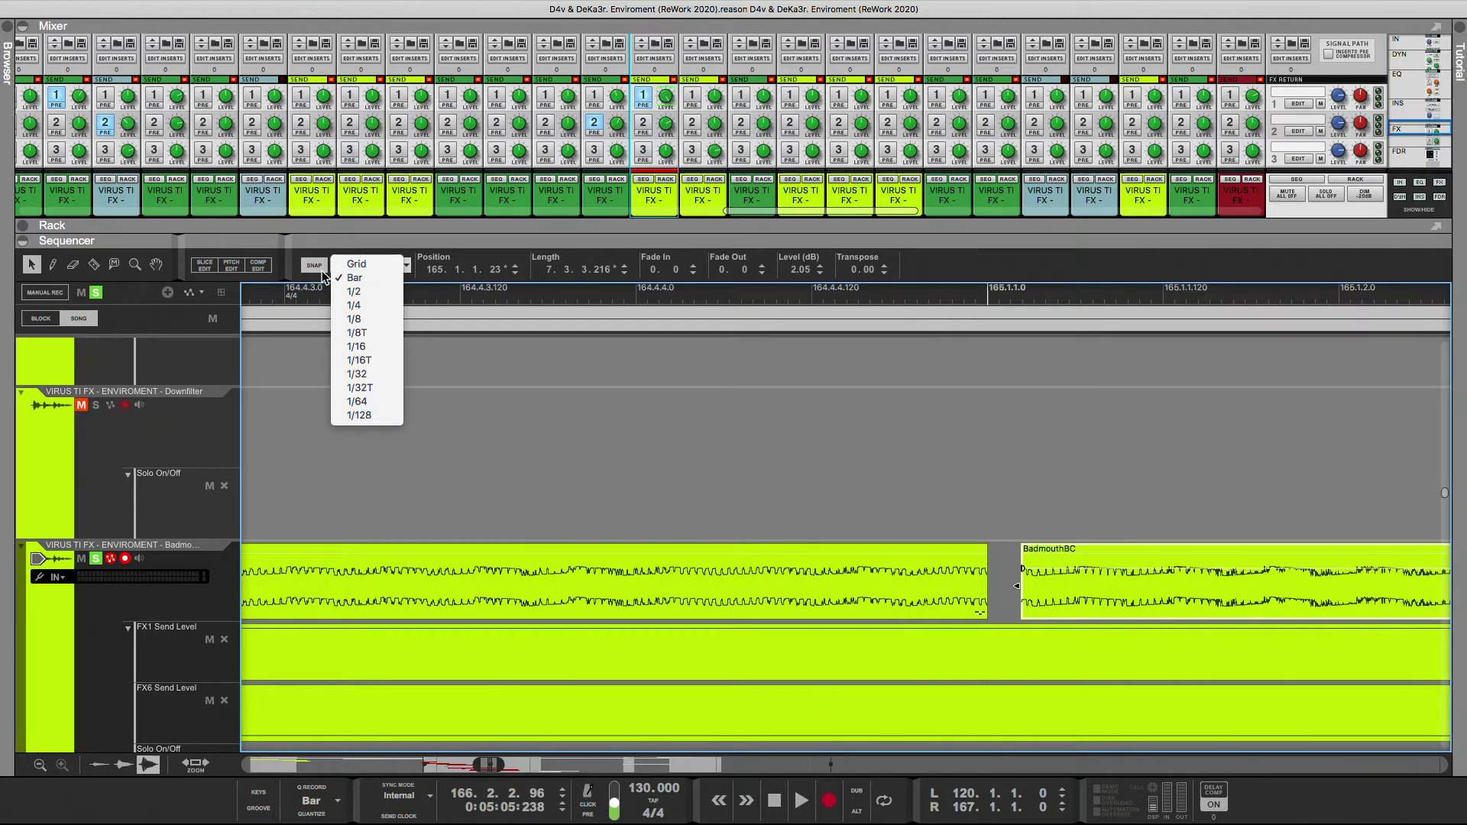
pyautogui.click(379, 402)
pyautogui.moveTo(985, 585); pyautogui.dragTo(1010, 585)
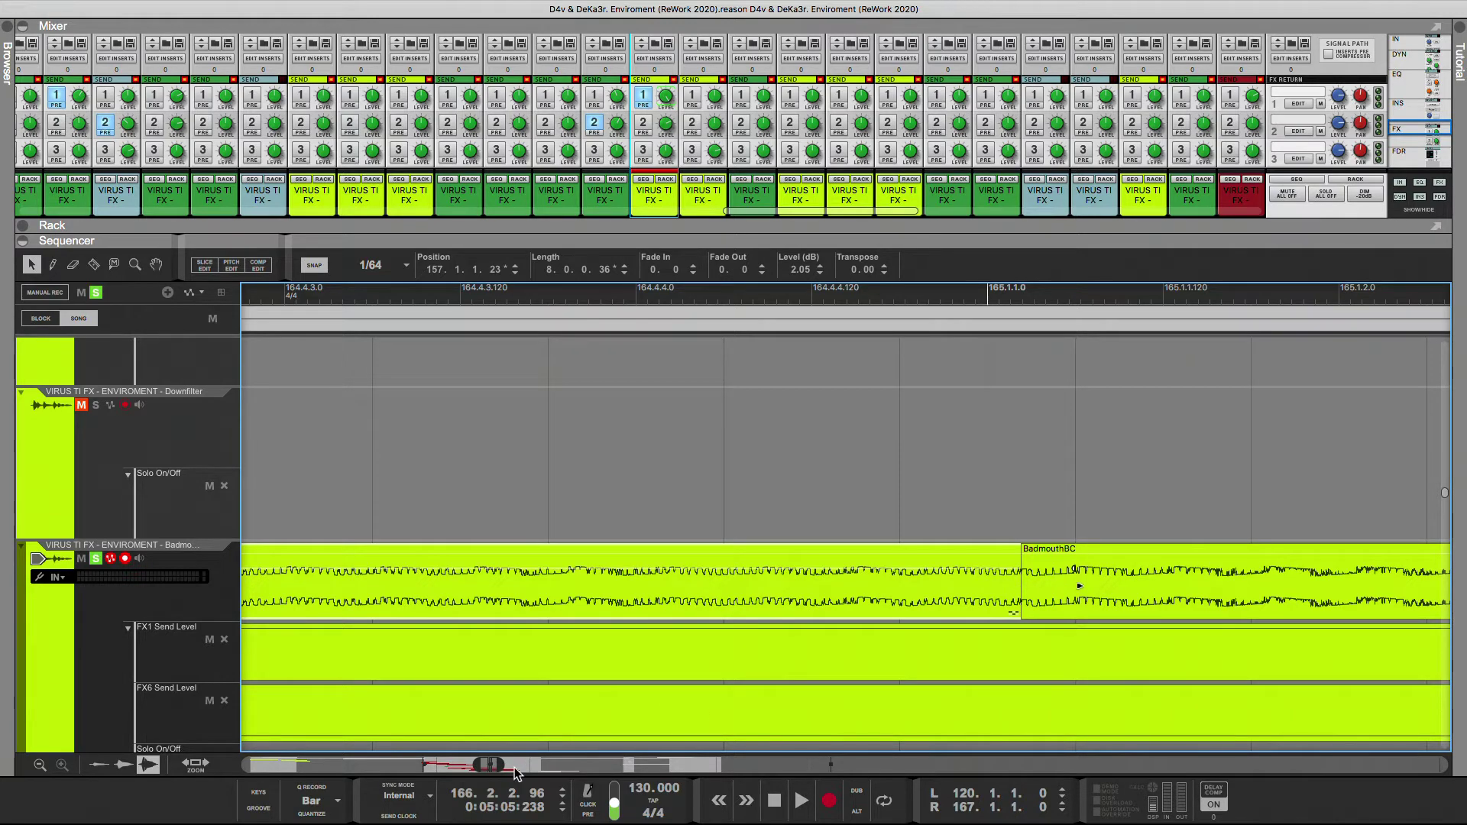
# - Extend the BadmouthBC clips at bars 165 and 173 to a length of 8.0.0.156 each, closing the gaps at bars 173 and 181
pyautogui.moveTo(503, 764); pyautogui.dragTo(513, 761)
pyautogui.click(706, 584)
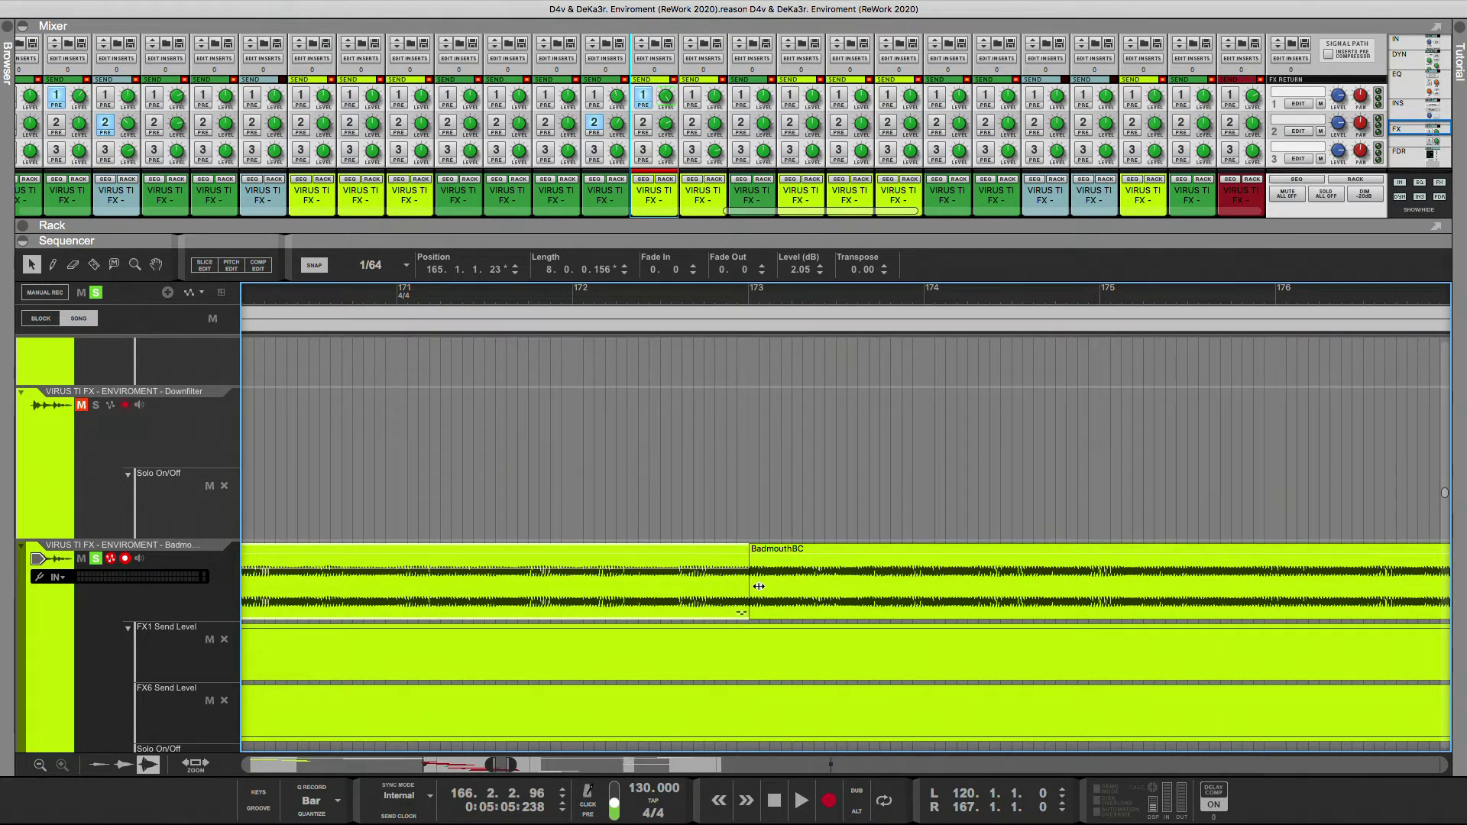
pyautogui.moveTo(500, 764); pyautogui.dragTo(512, 768)
pyautogui.click(418, 505)
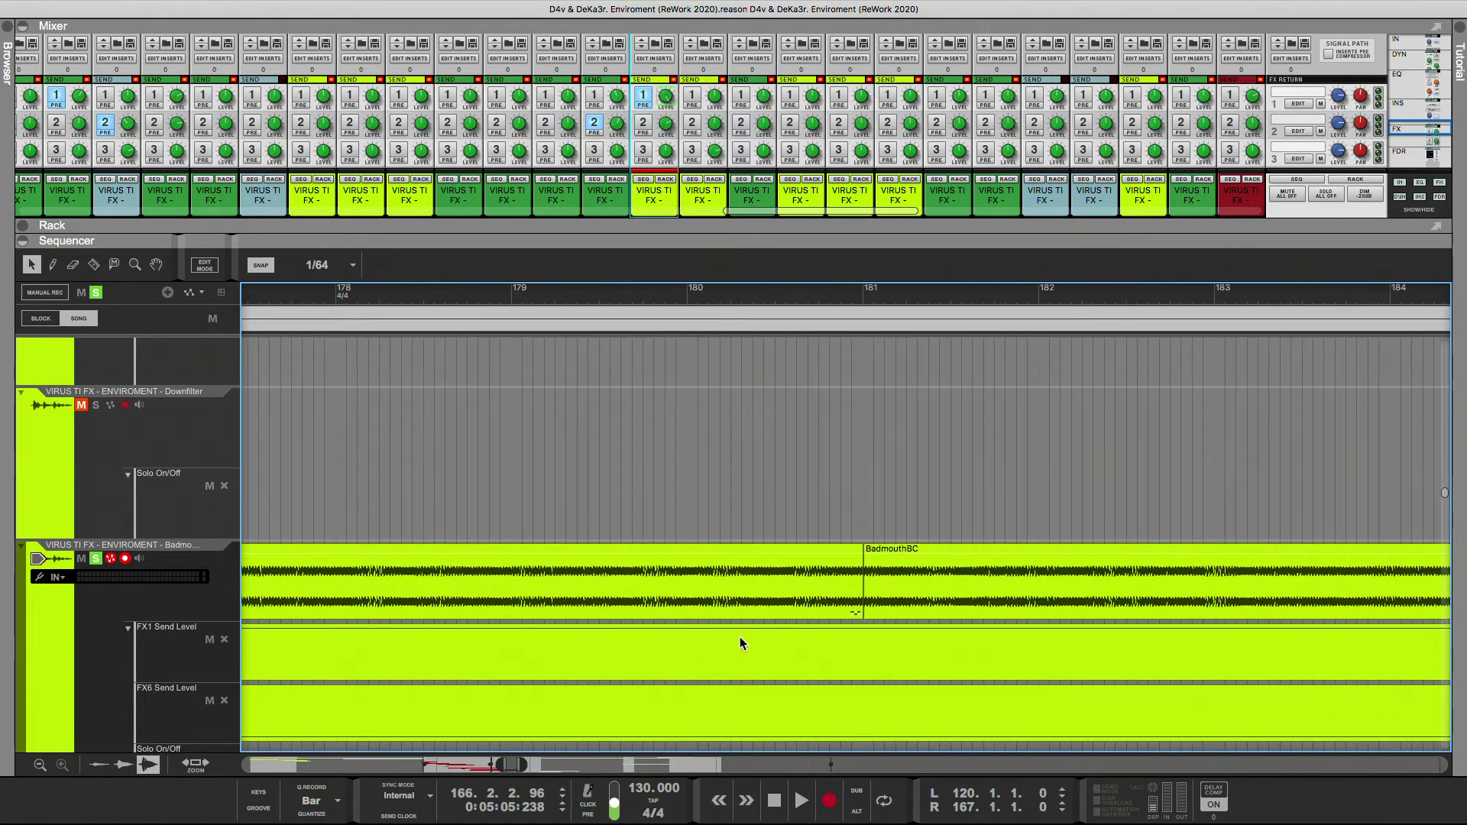
pyautogui.click(799, 584)
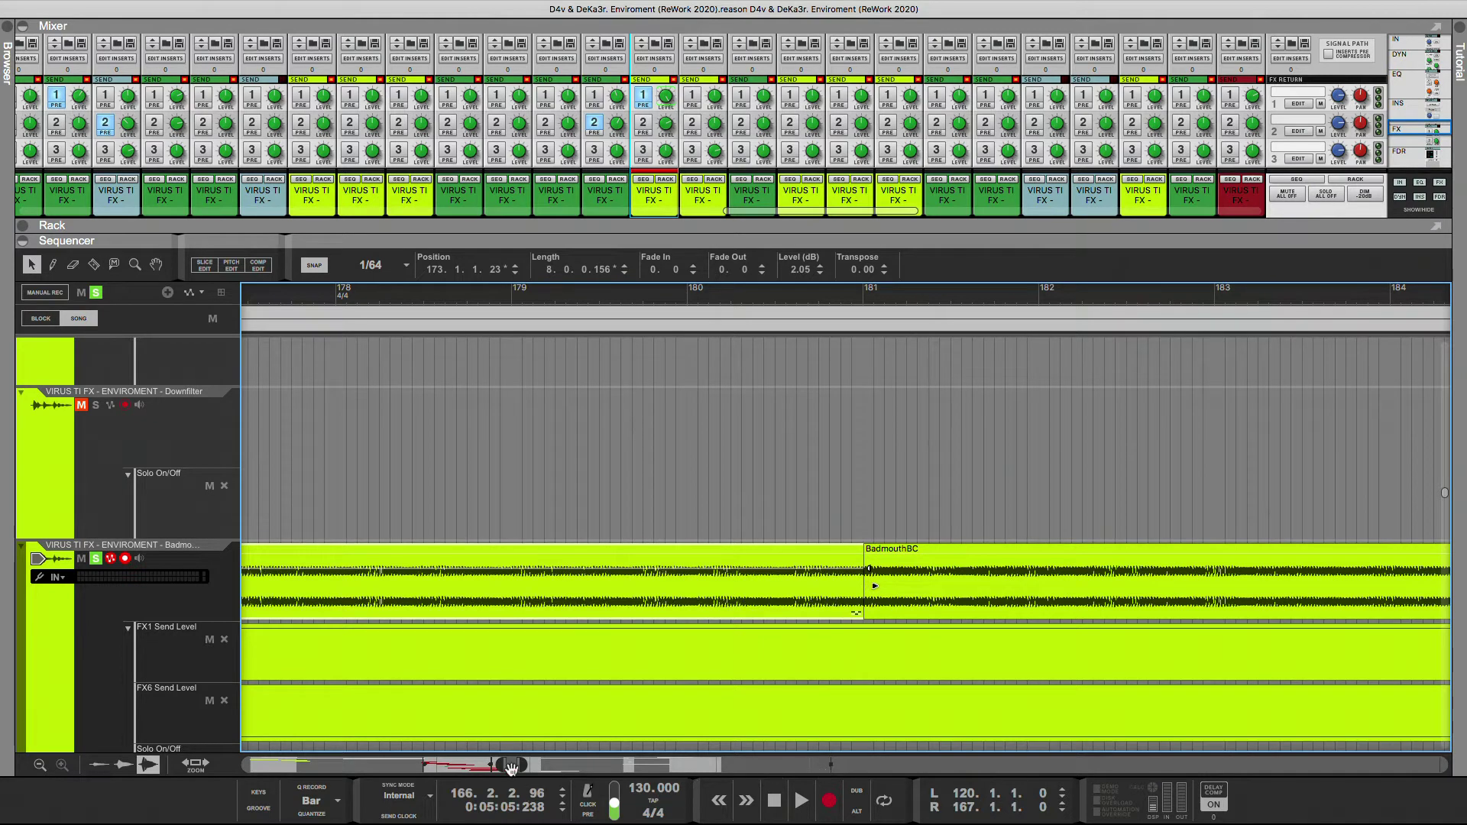
# - Extend the BadmouthBC clips at bars 181 and 189 to a length of 8.0.0.96 each, closing the gaps at bars 189 and 197
pyautogui.moveTo(510, 766); pyautogui.dragTo(526, 769)
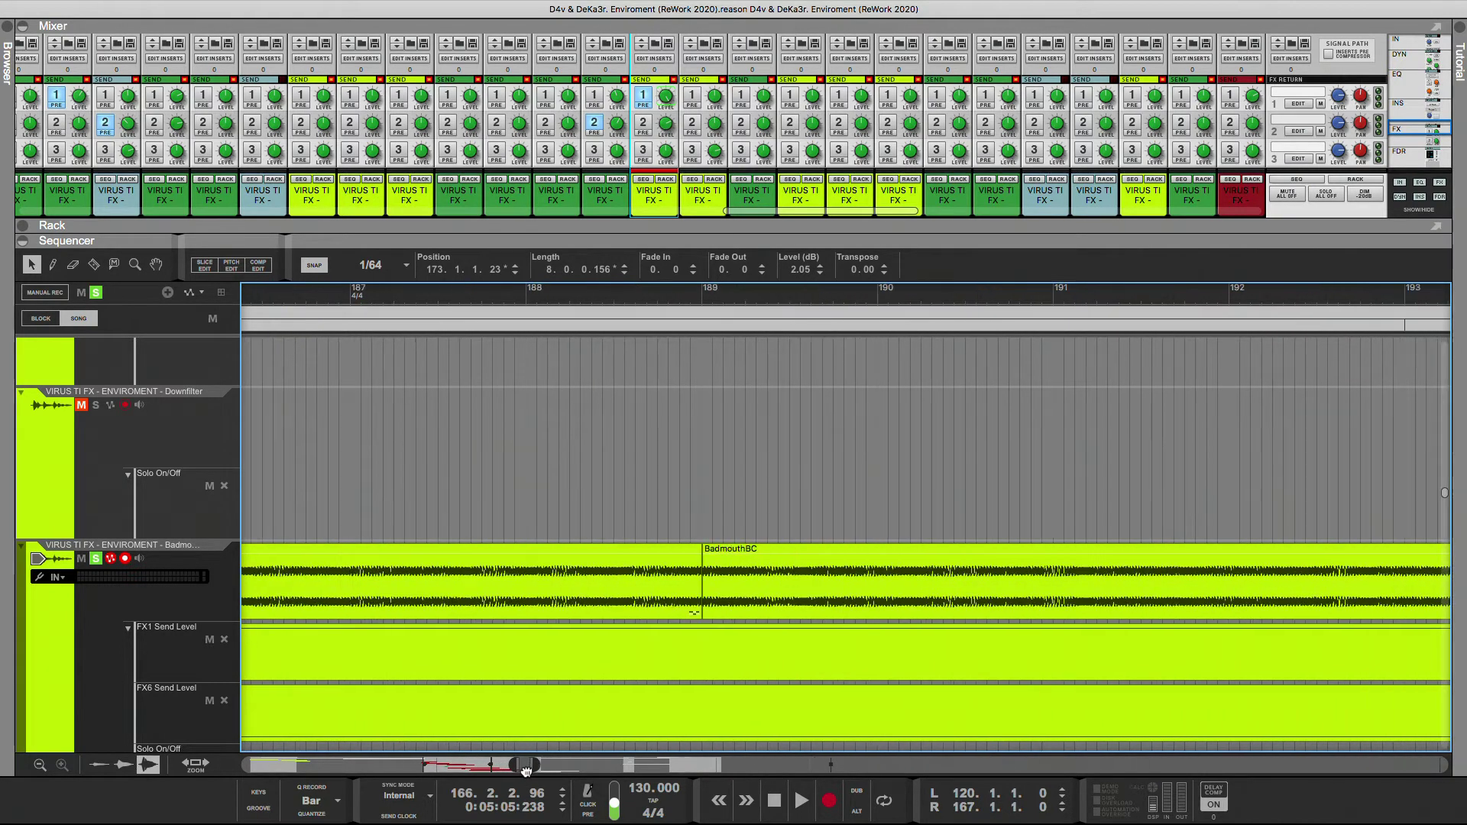
pyautogui.click(658, 613)
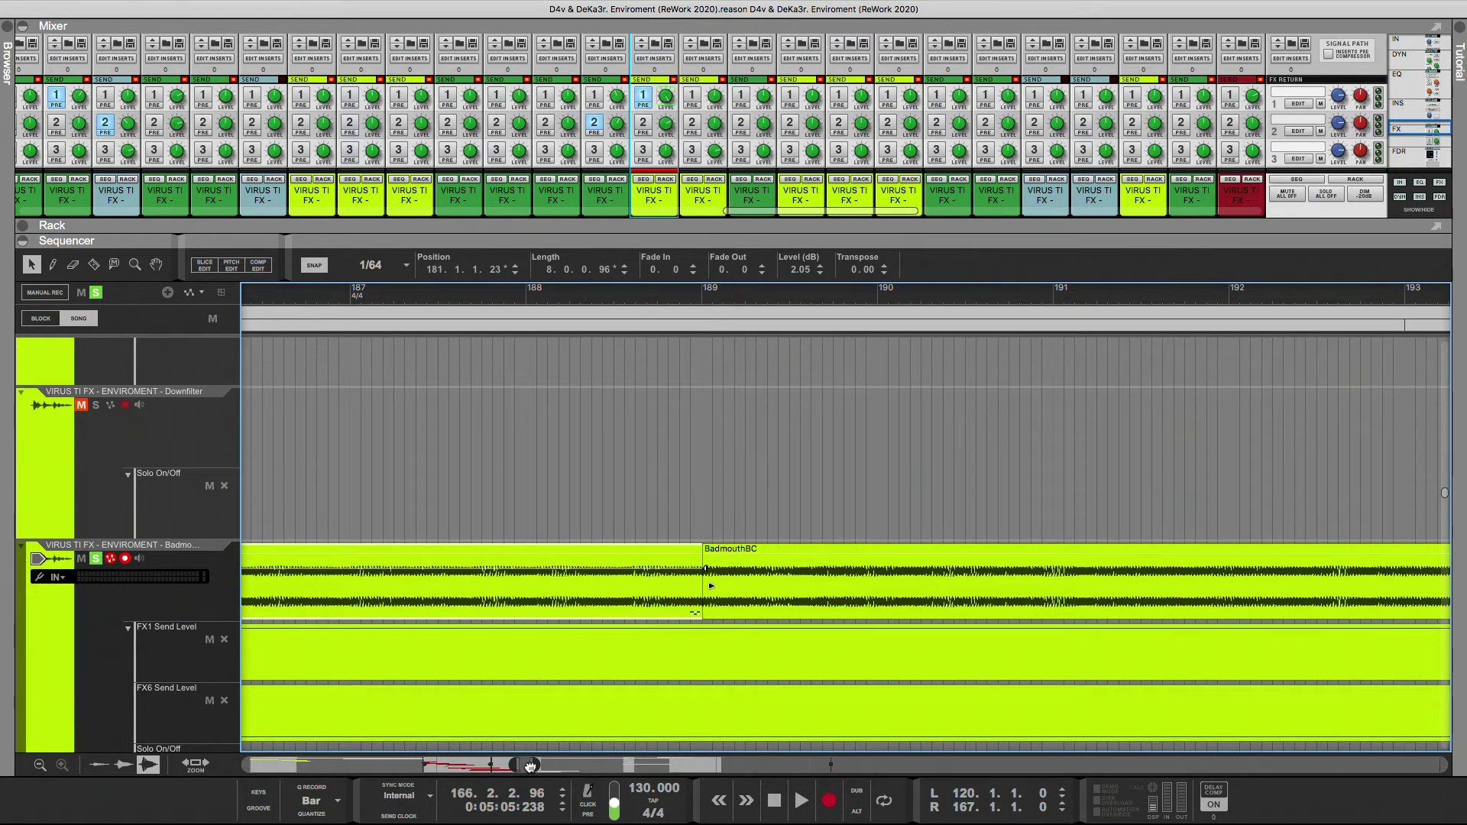
pyautogui.moveTo(529, 767); pyautogui.dragTo(539, 766)
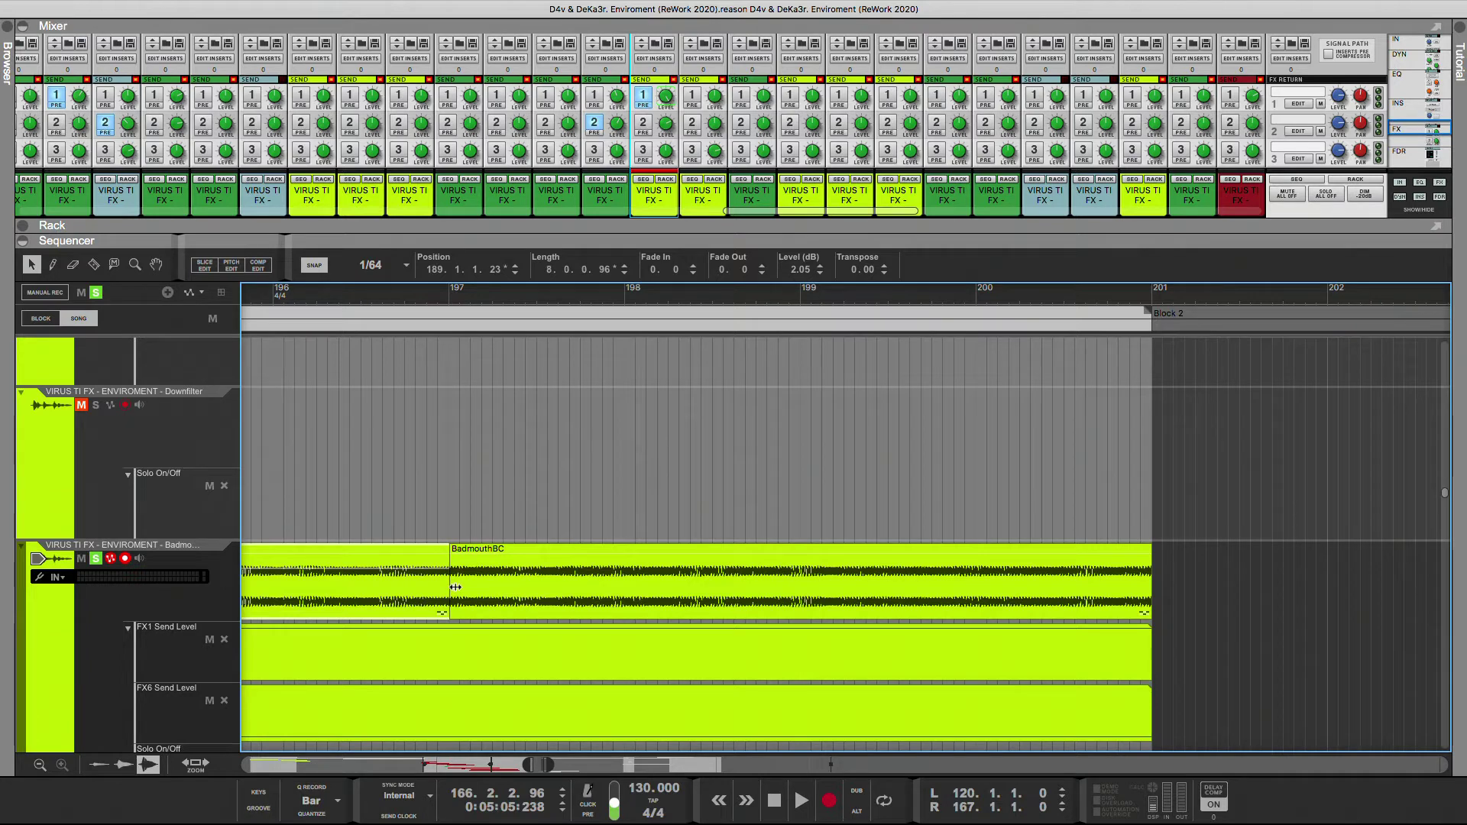
# - Play the Badmouth track from about bar 151 through the end of the repeated clips, and replay it from about bar 169
pyautogui.moveTo(528, 765); pyautogui.dragTo(447, 764)
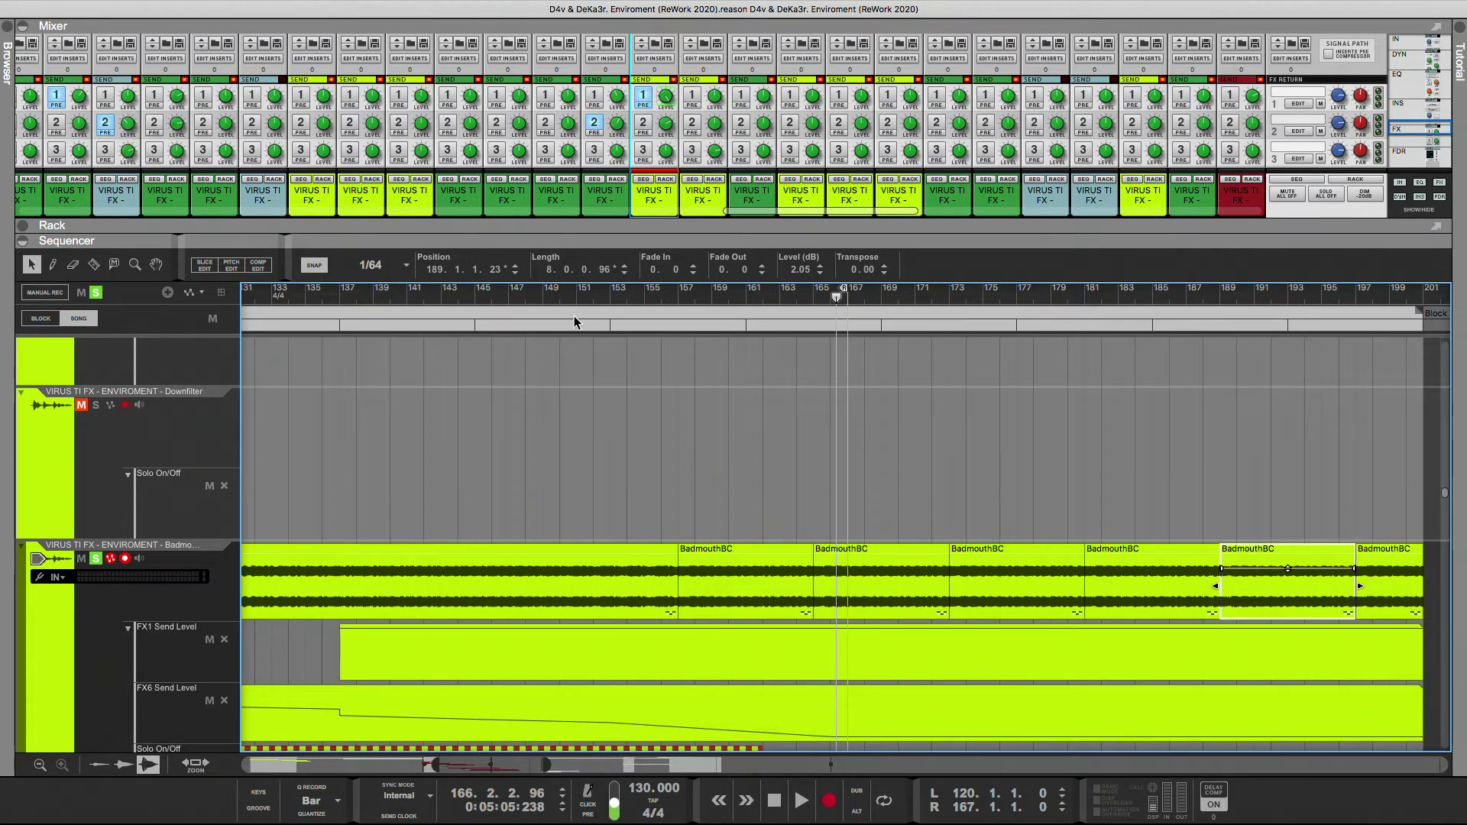
pyautogui.click(525, 295)
pyautogui.click(585, 295)
pyautogui.press('space')
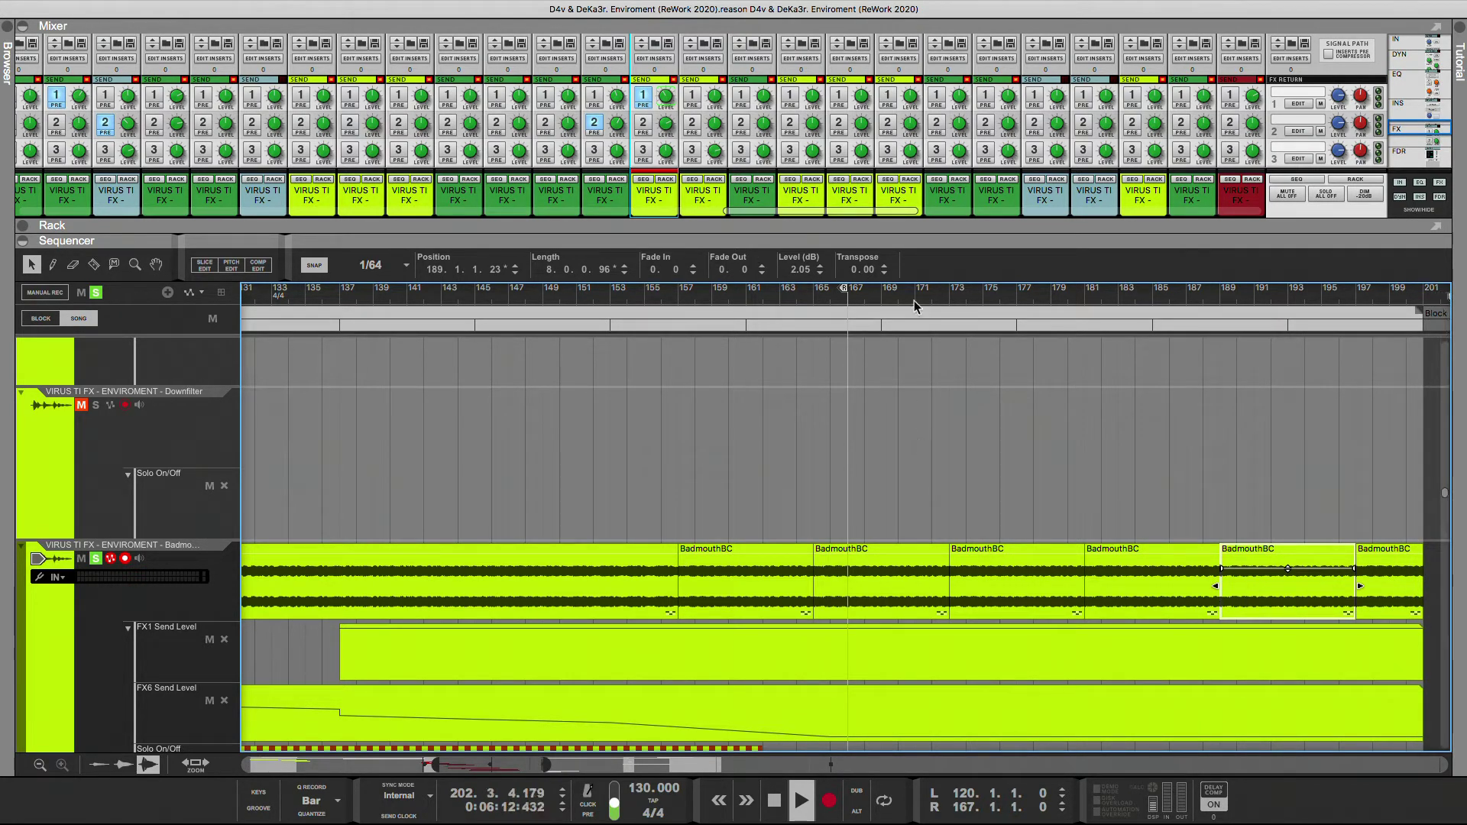
pyautogui.click(879, 296)
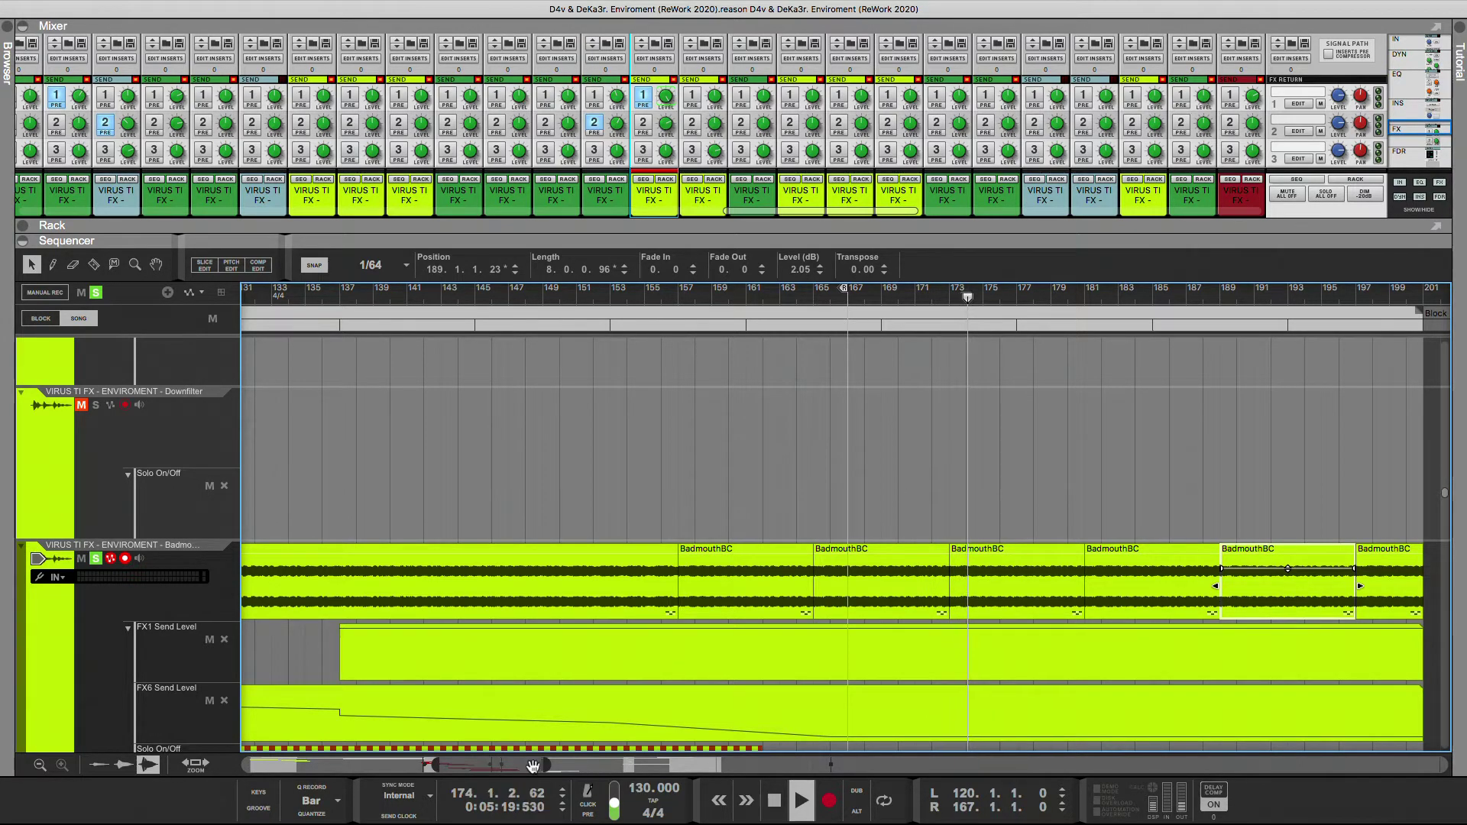
# - Extend the end of the BadmouthBC clip at bar 197 to a length of 40.3.3.216, with the snap value at 1/2
pyautogui.moveTo(532, 765); pyautogui.dragTo(600, 766)
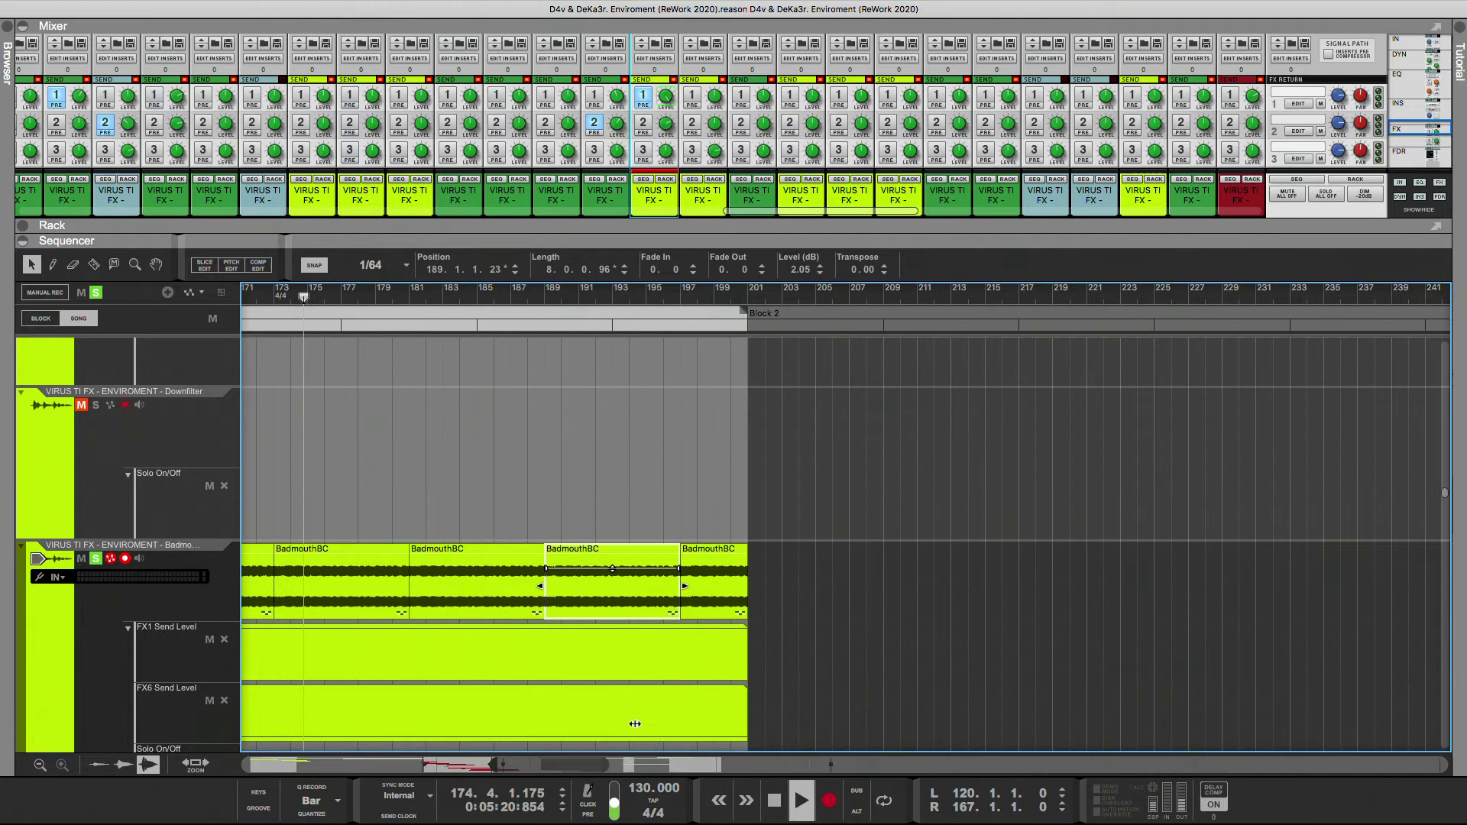
pyautogui.click(735, 596)
pyautogui.moveTo(753, 587); pyautogui.dragTo(1398, 567)
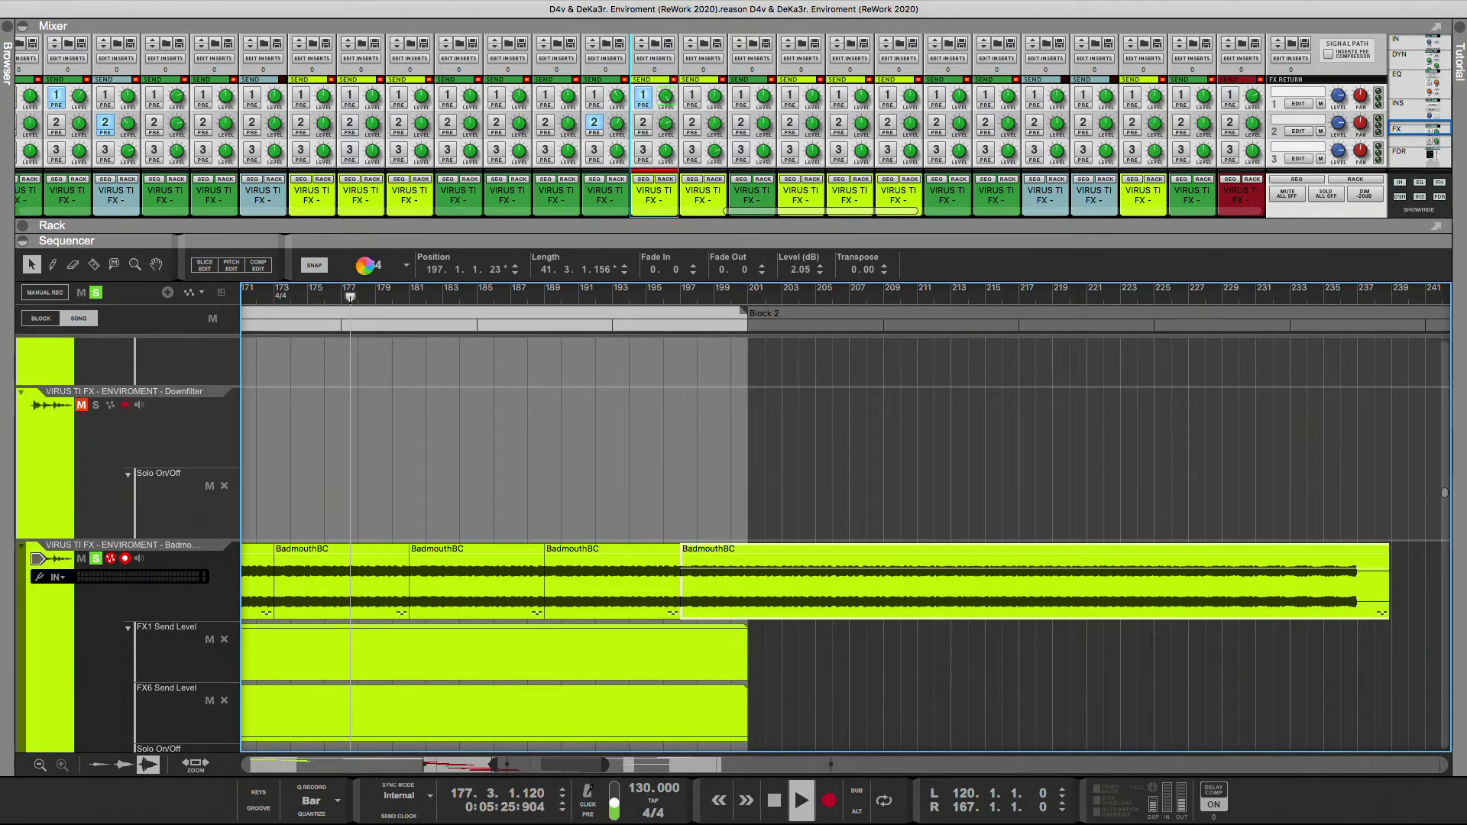
pyautogui.click(366, 264)
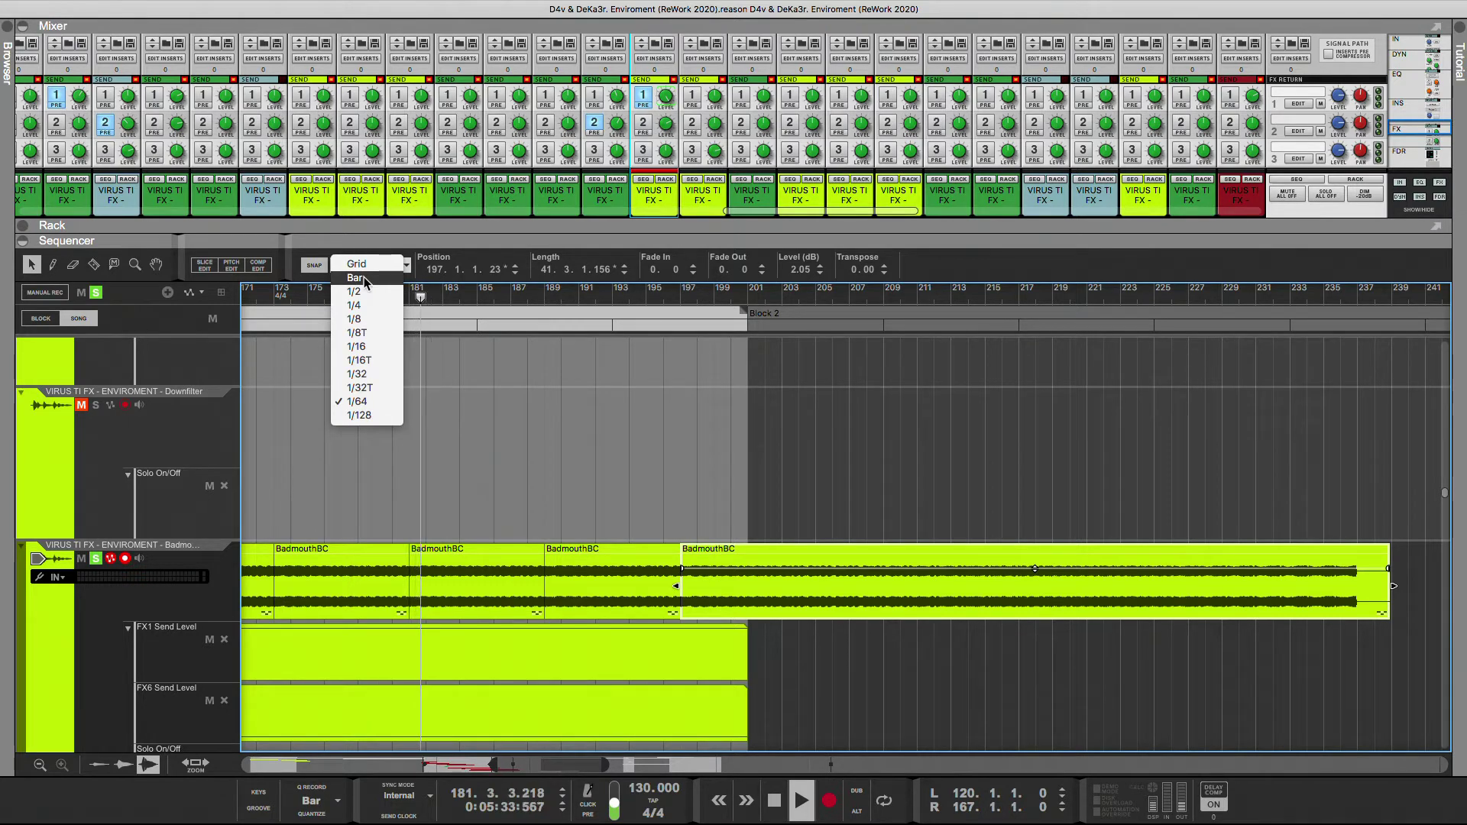
pyautogui.click(366, 290)
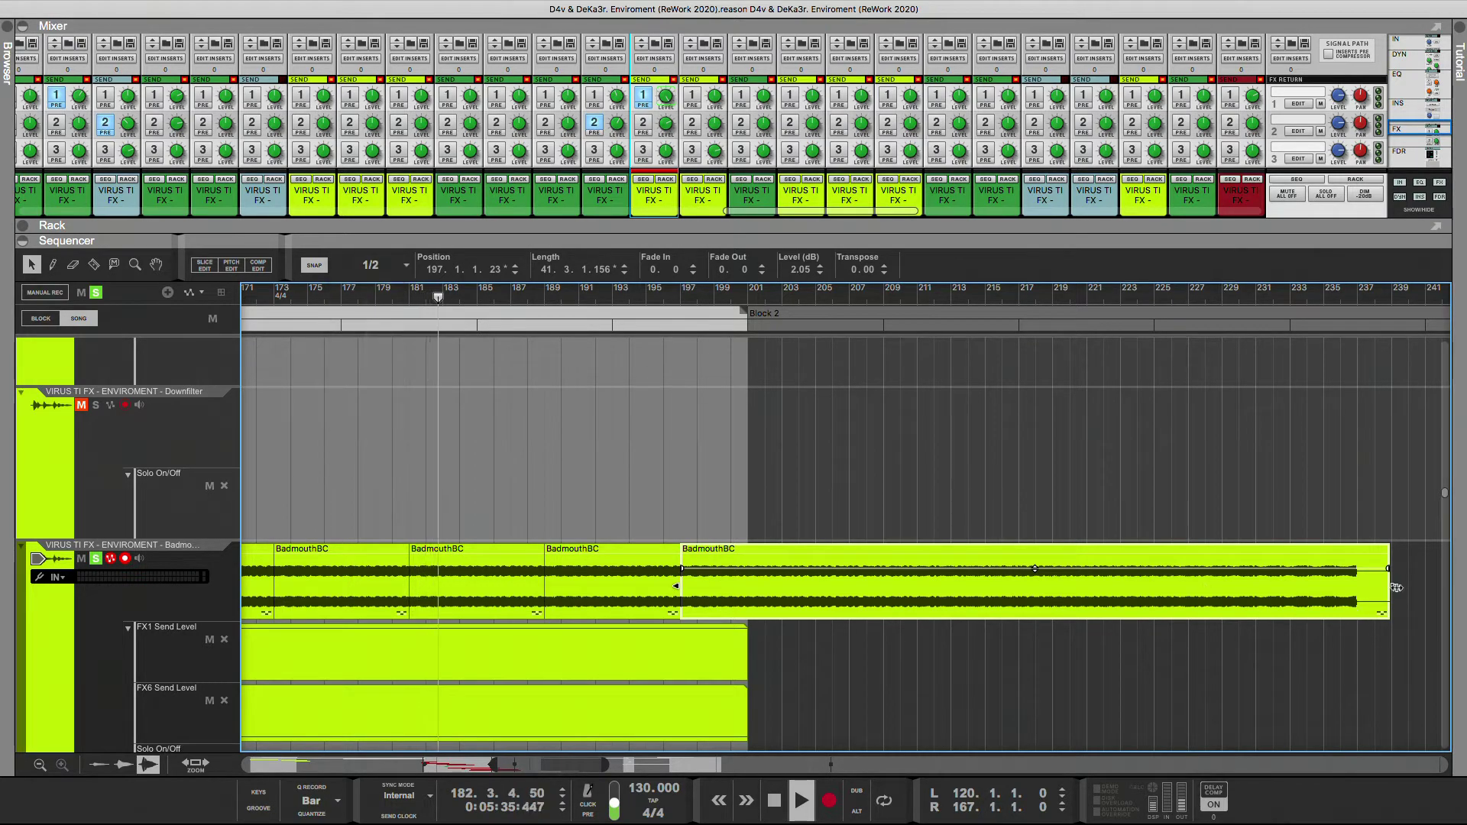
pyautogui.moveTo(1392, 586); pyautogui.dragTo(1377, 588)
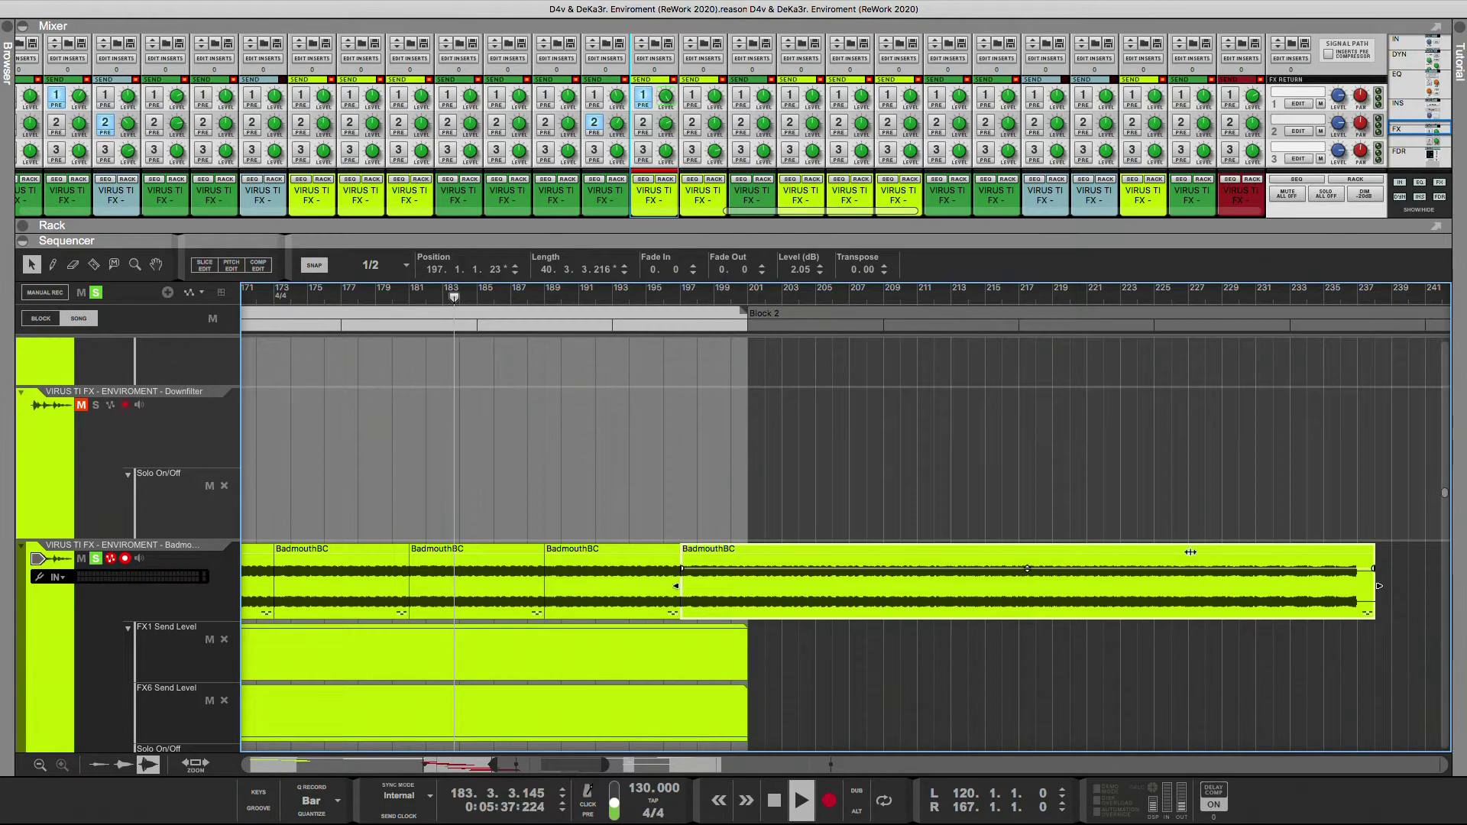
# - Split the extended BadmouthBC clip with the Razor tool at bar 237 and at bar 201
pyautogui.click(94, 265)
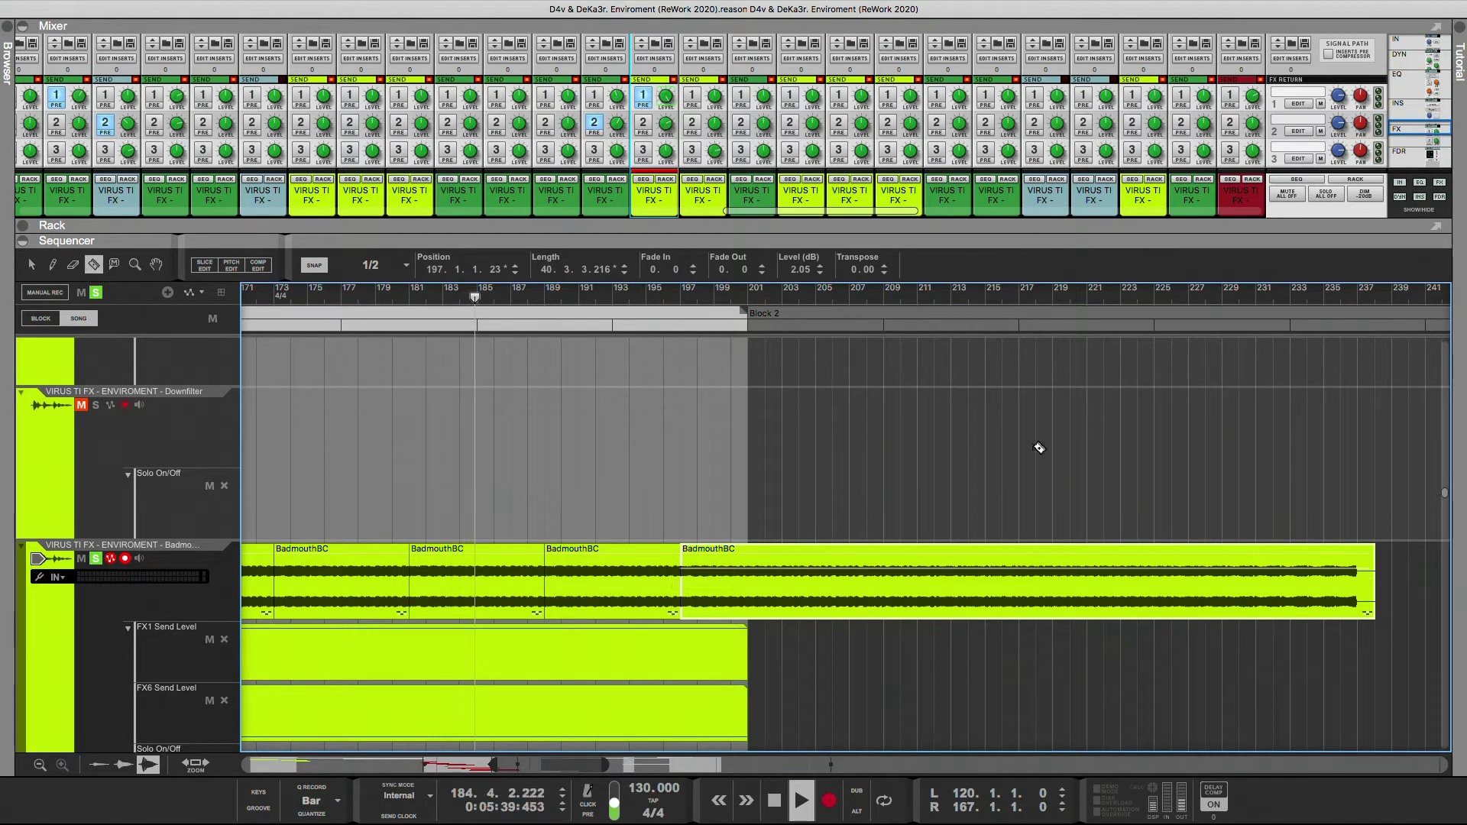
pyautogui.click(1360, 602)
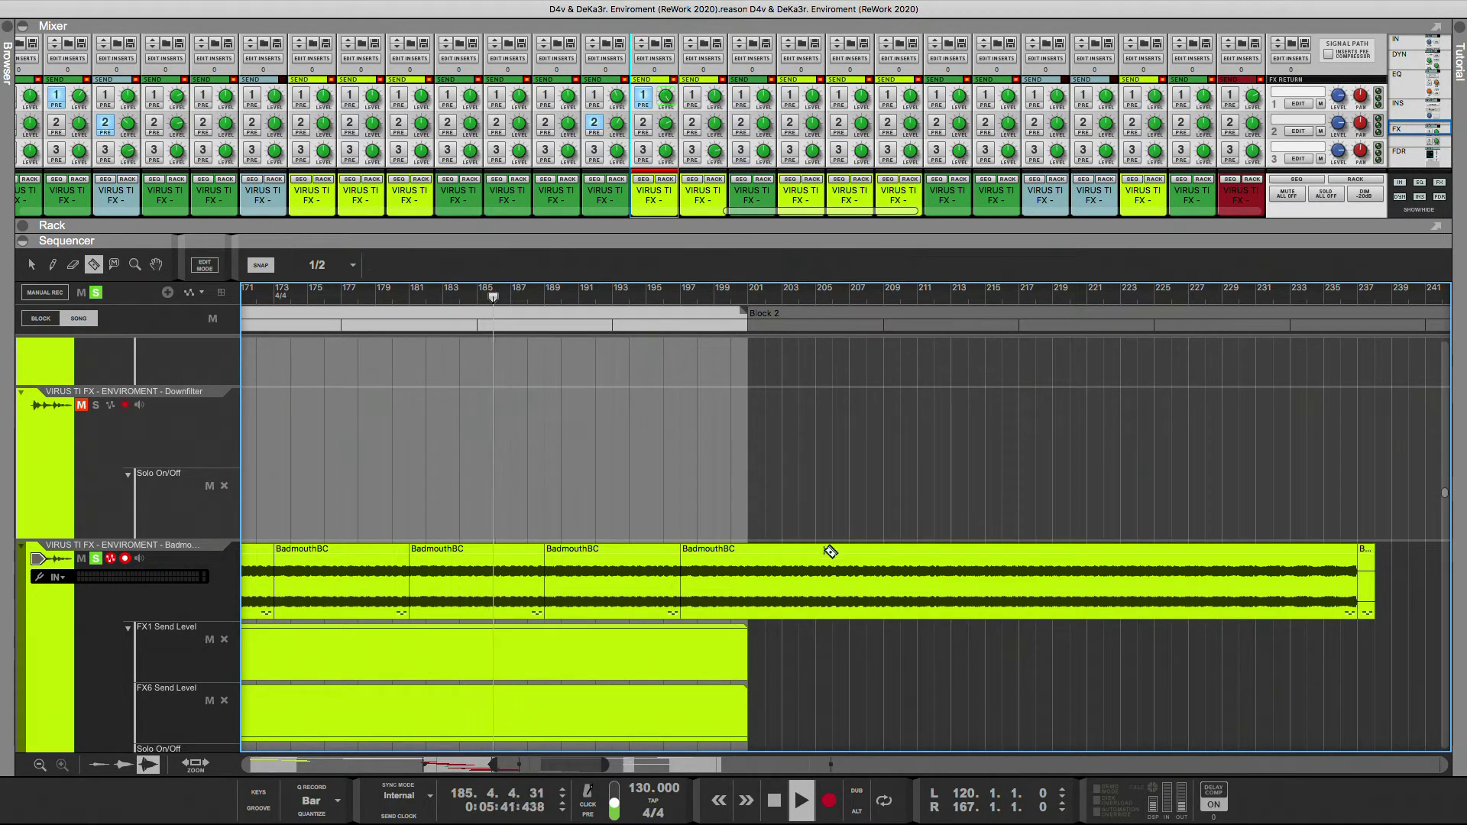
pyautogui.click(748, 571)
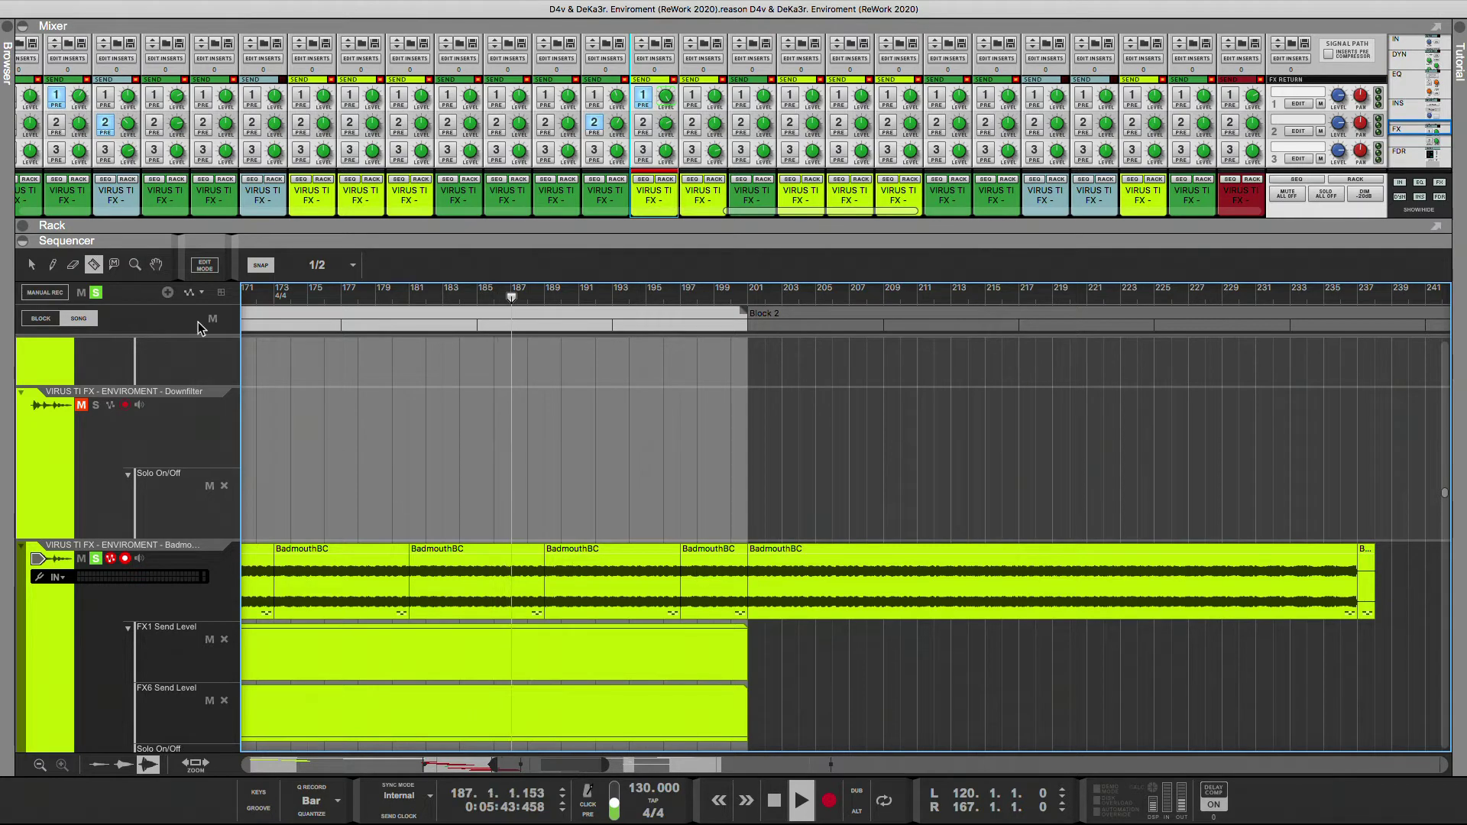
# - Delete the BadmouthBC piece between bars 201 and 237 and move the short silent end piece to bar 201
pyautogui.press('q')
pyautogui.click(841, 561)
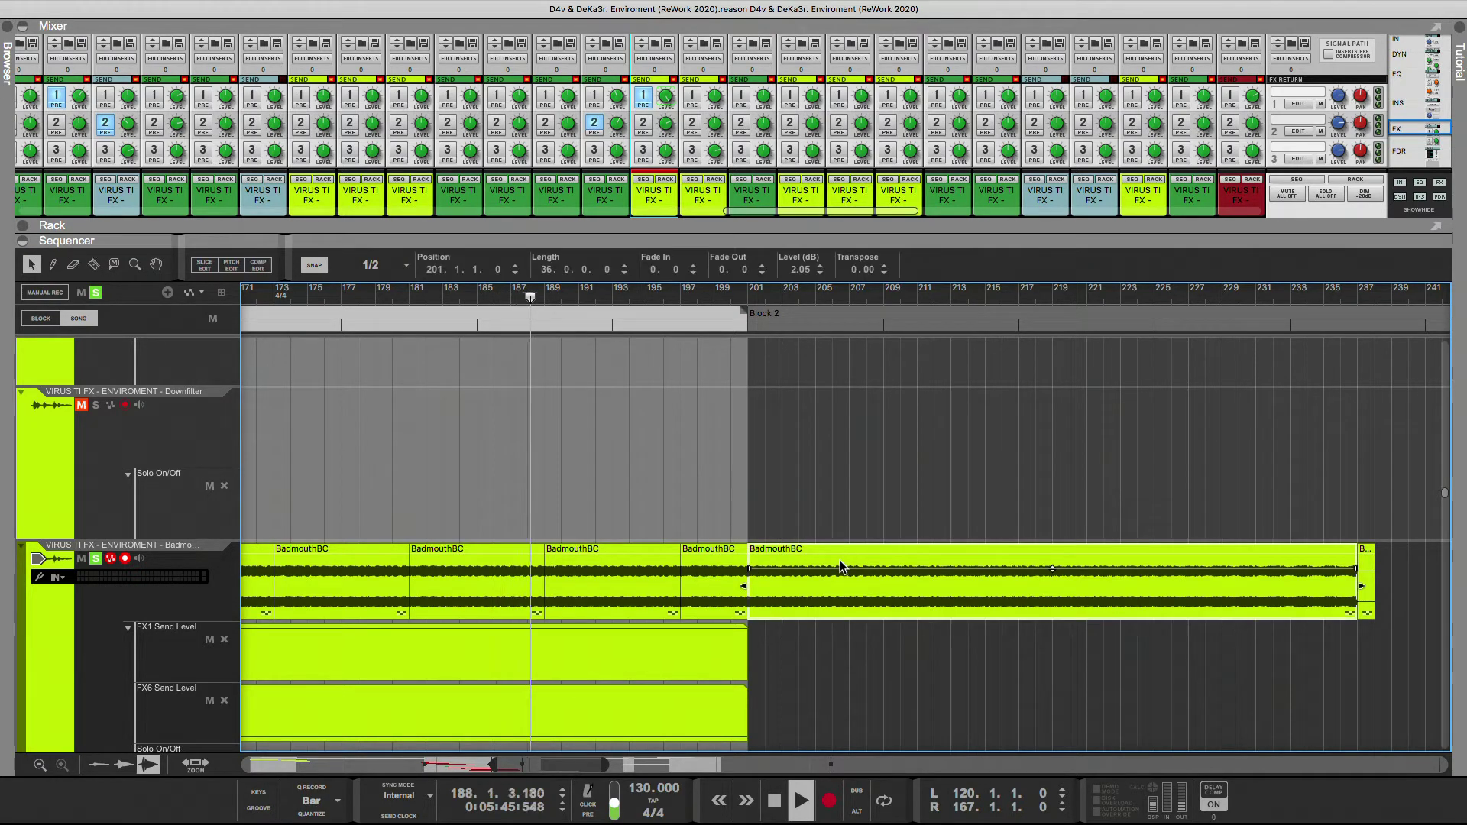
pyautogui.press('Delete')
pyautogui.moveTo(1367, 591); pyautogui.dragTo(758, 590)
pyautogui.click(767, 486)
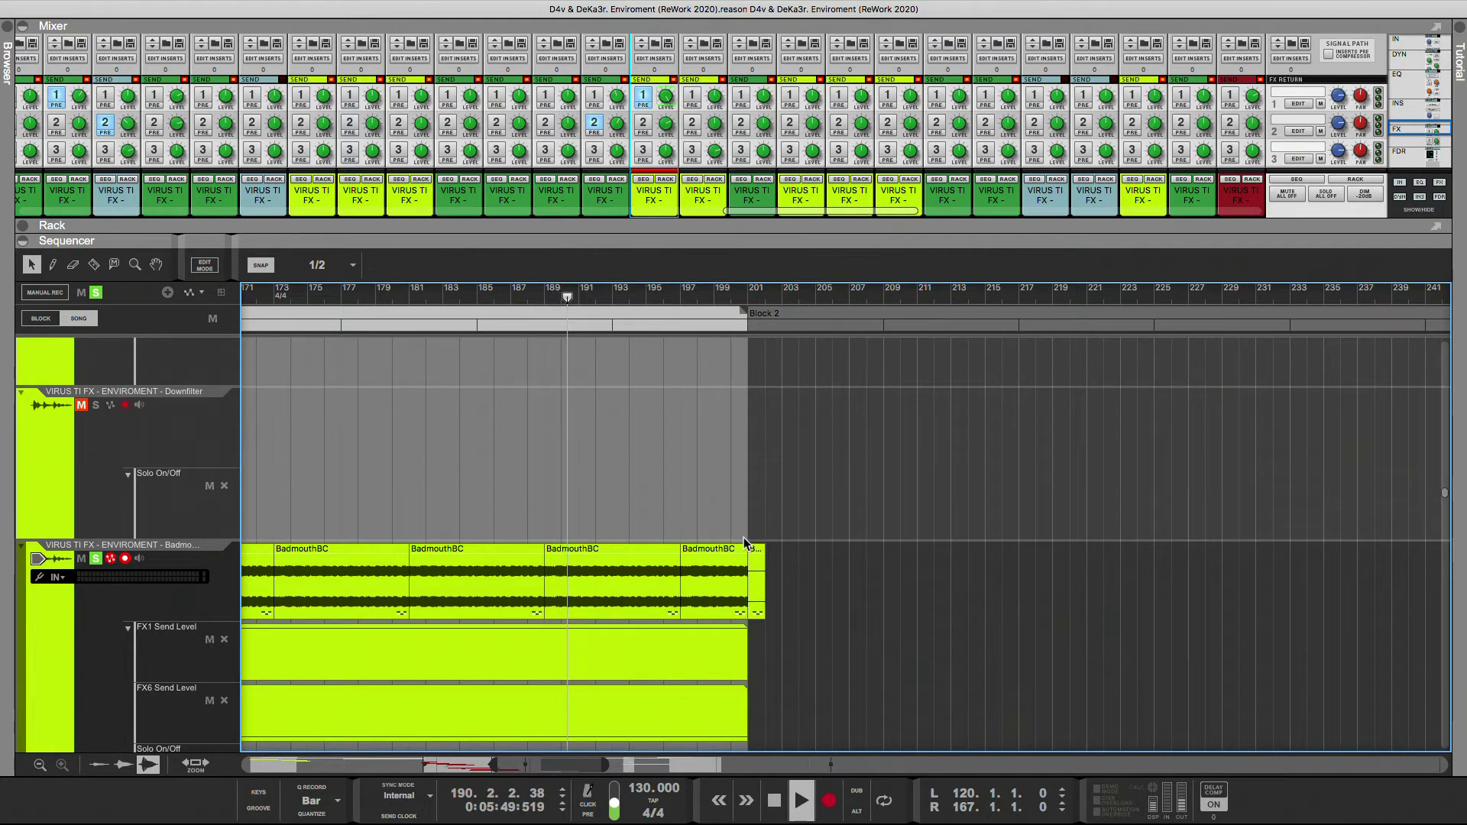
# - Trim the start of the silent BadmouthBC clip at bar 201 to position 201.1.1.34
pyautogui.click(135, 266)
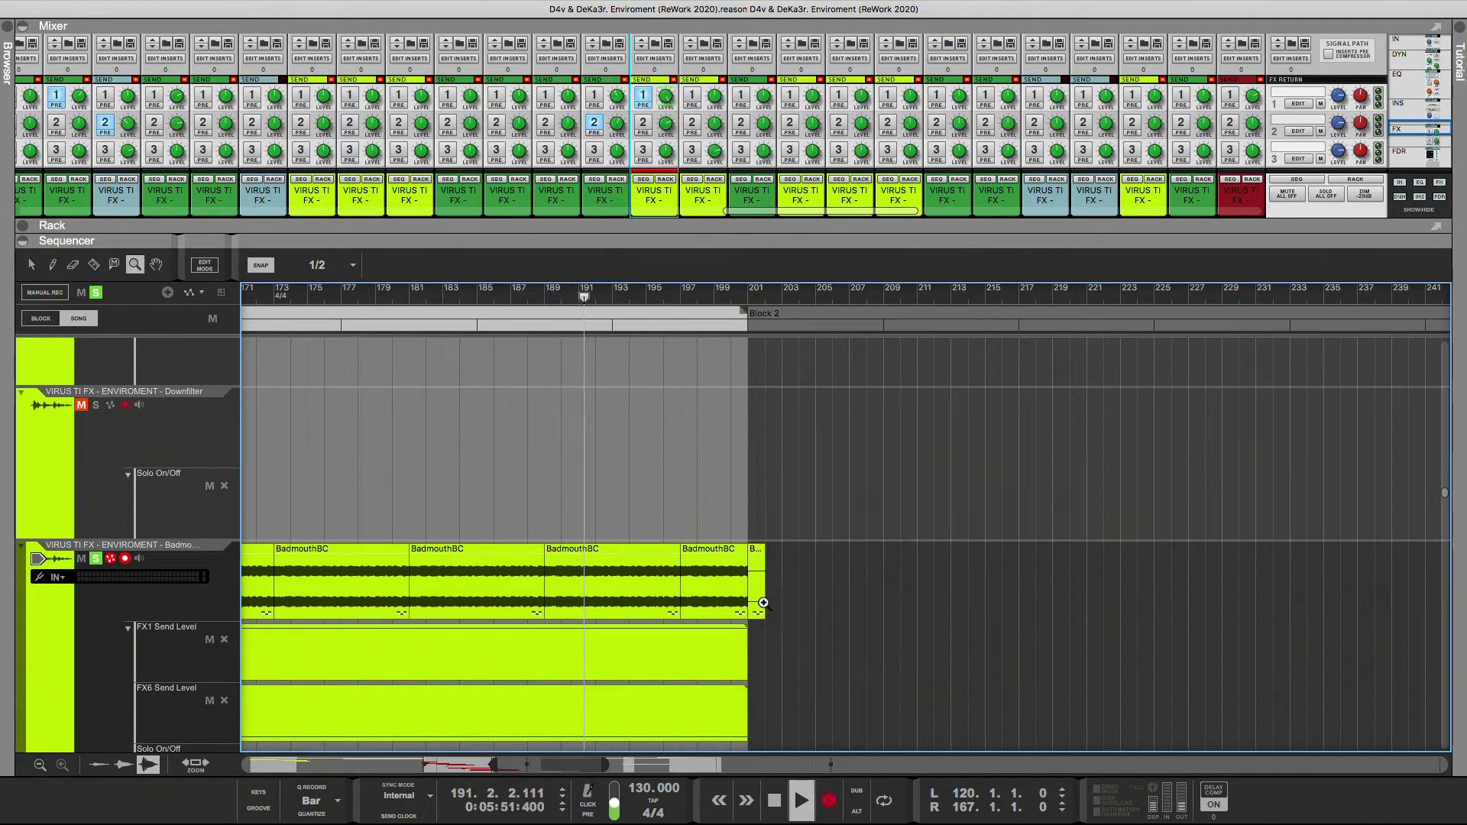
pyautogui.moveTo(753, 567); pyautogui.dragTo(770, 611)
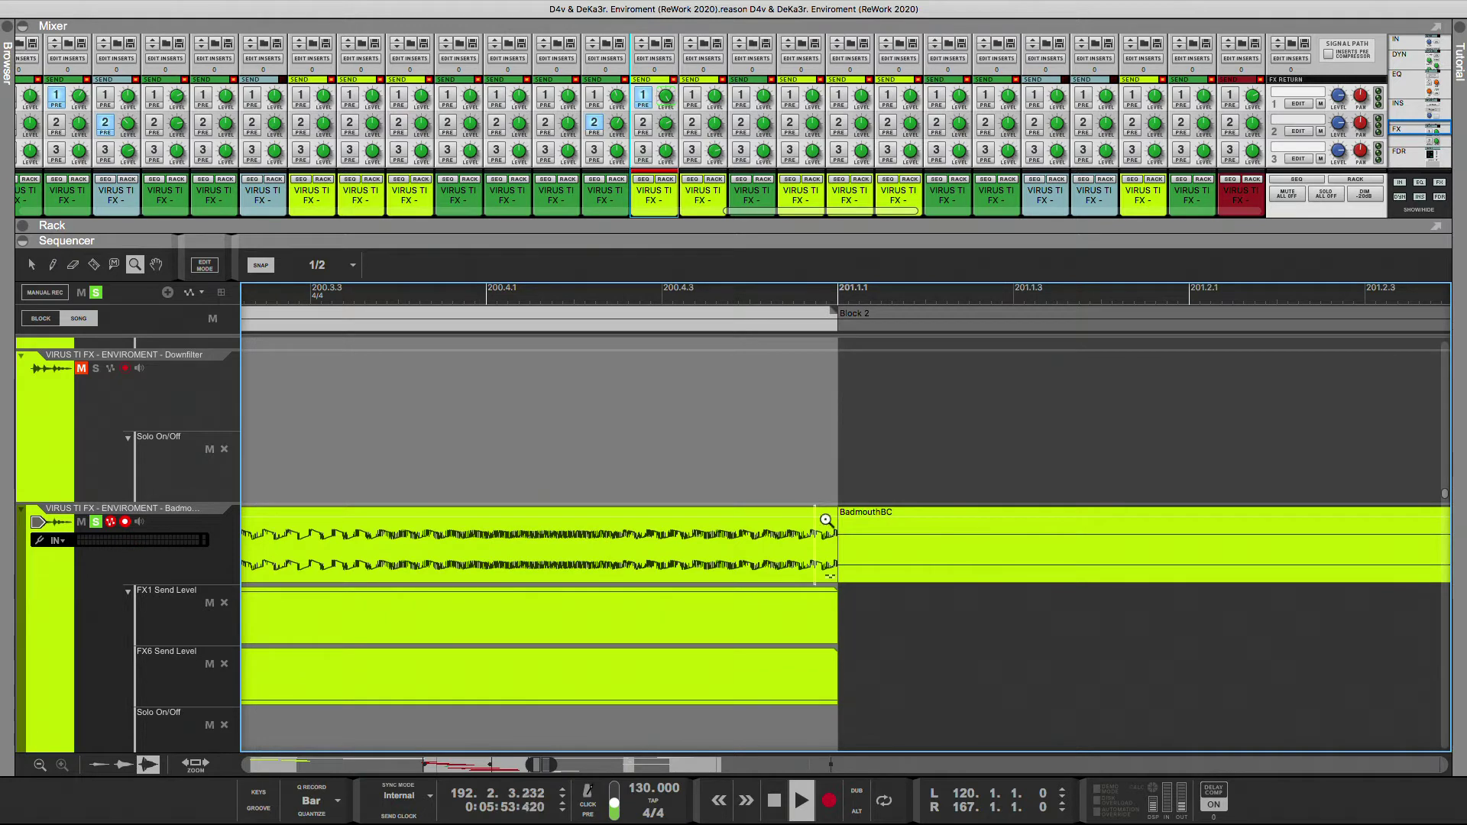
pyautogui.moveTo(826, 520); pyautogui.dragTo(890, 556)
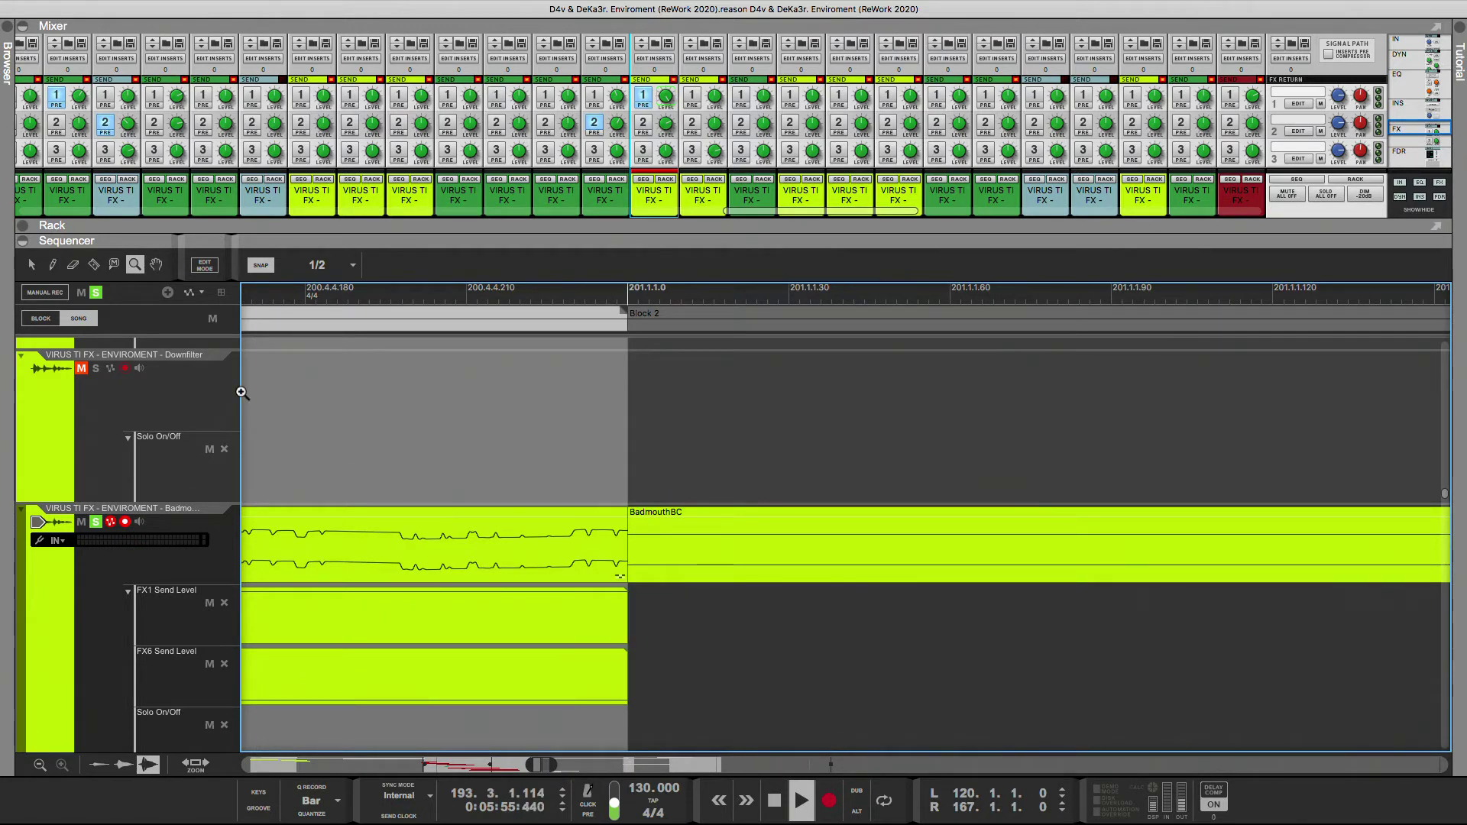
pyautogui.click(36, 266)
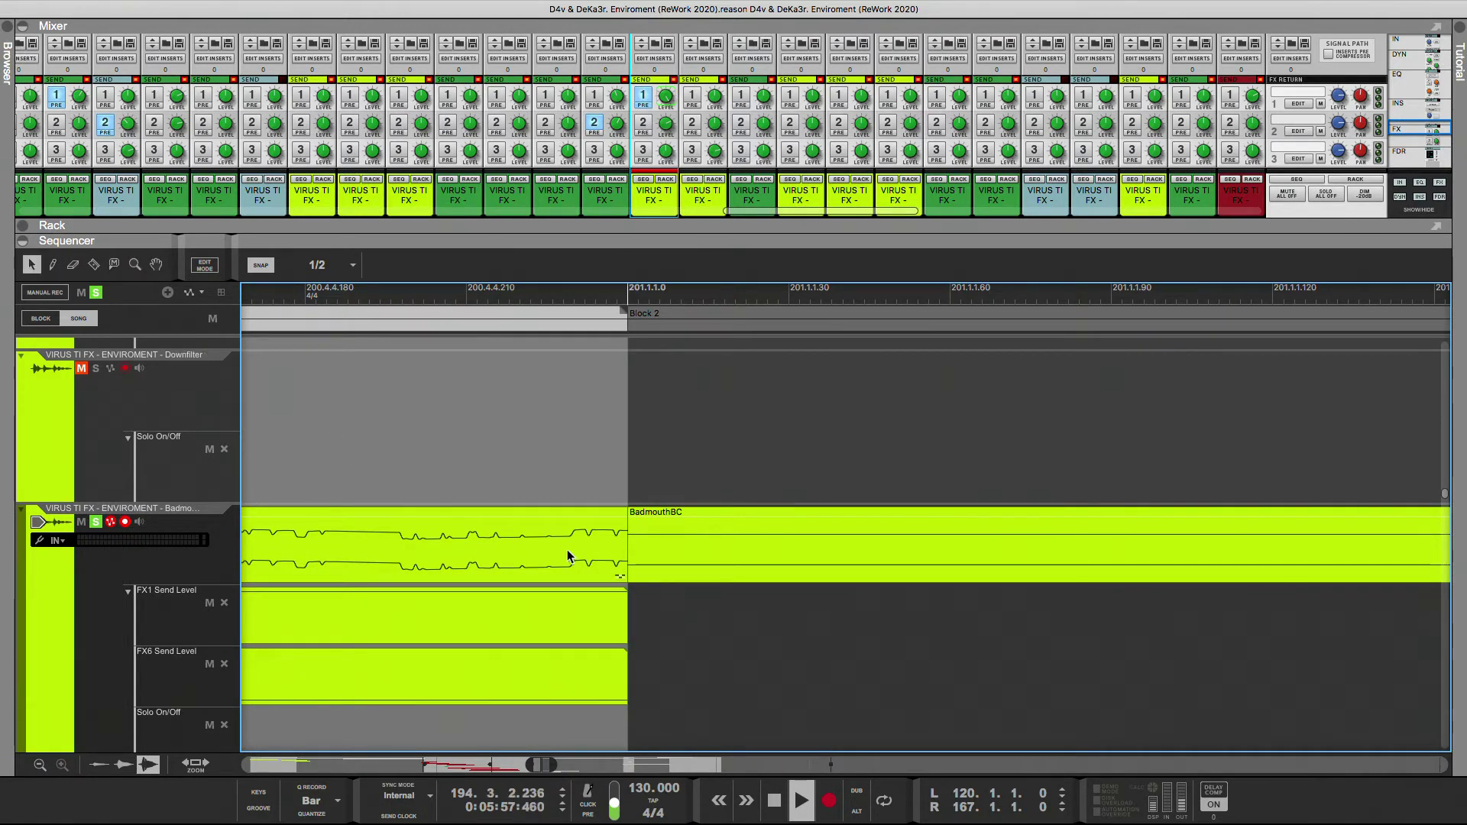
pyautogui.click(599, 569)
pyautogui.click(654, 555)
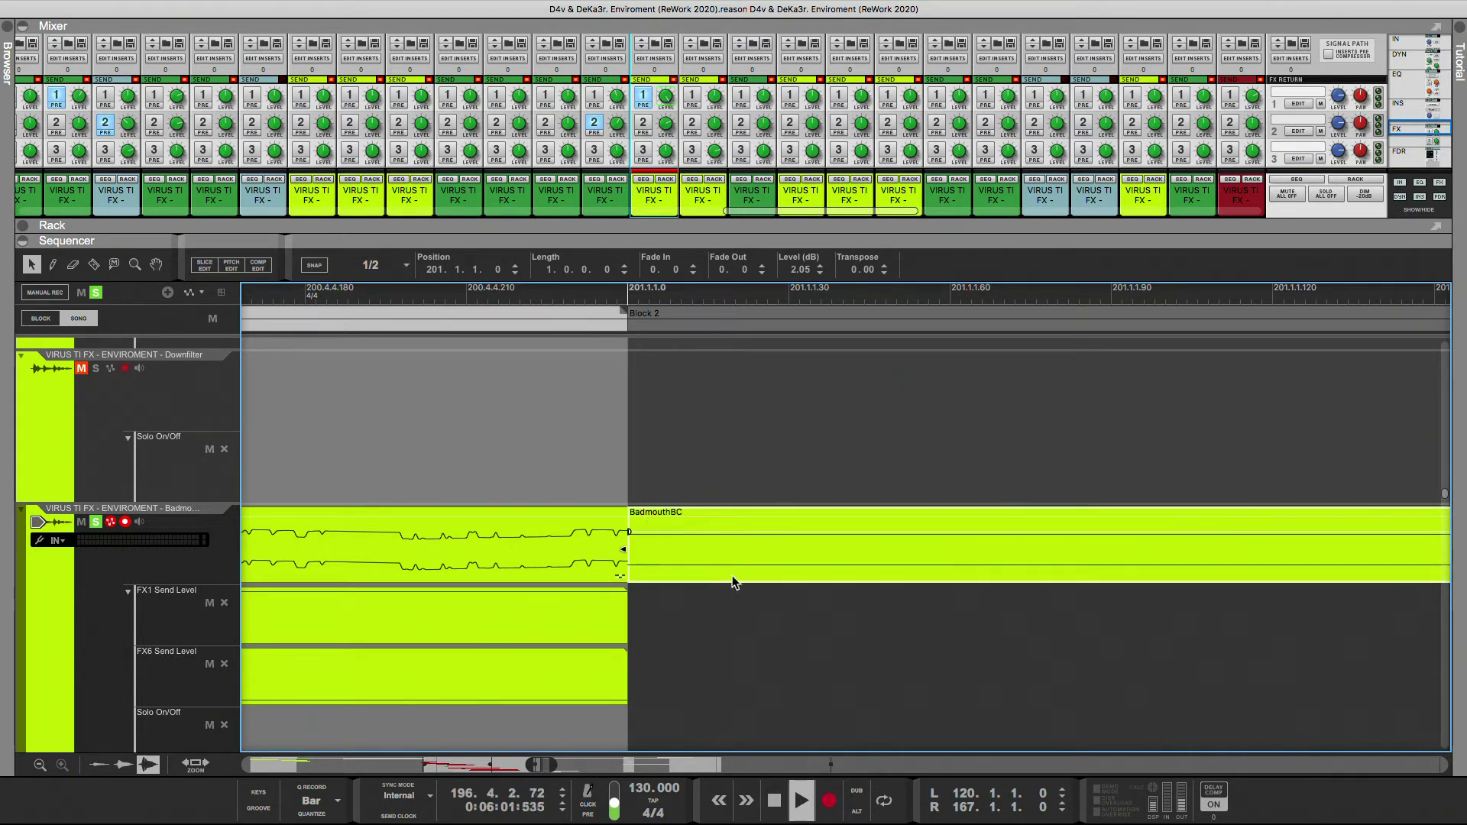
pyautogui.moveTo(638, 565); pyautogui.dragTo(816, 565)
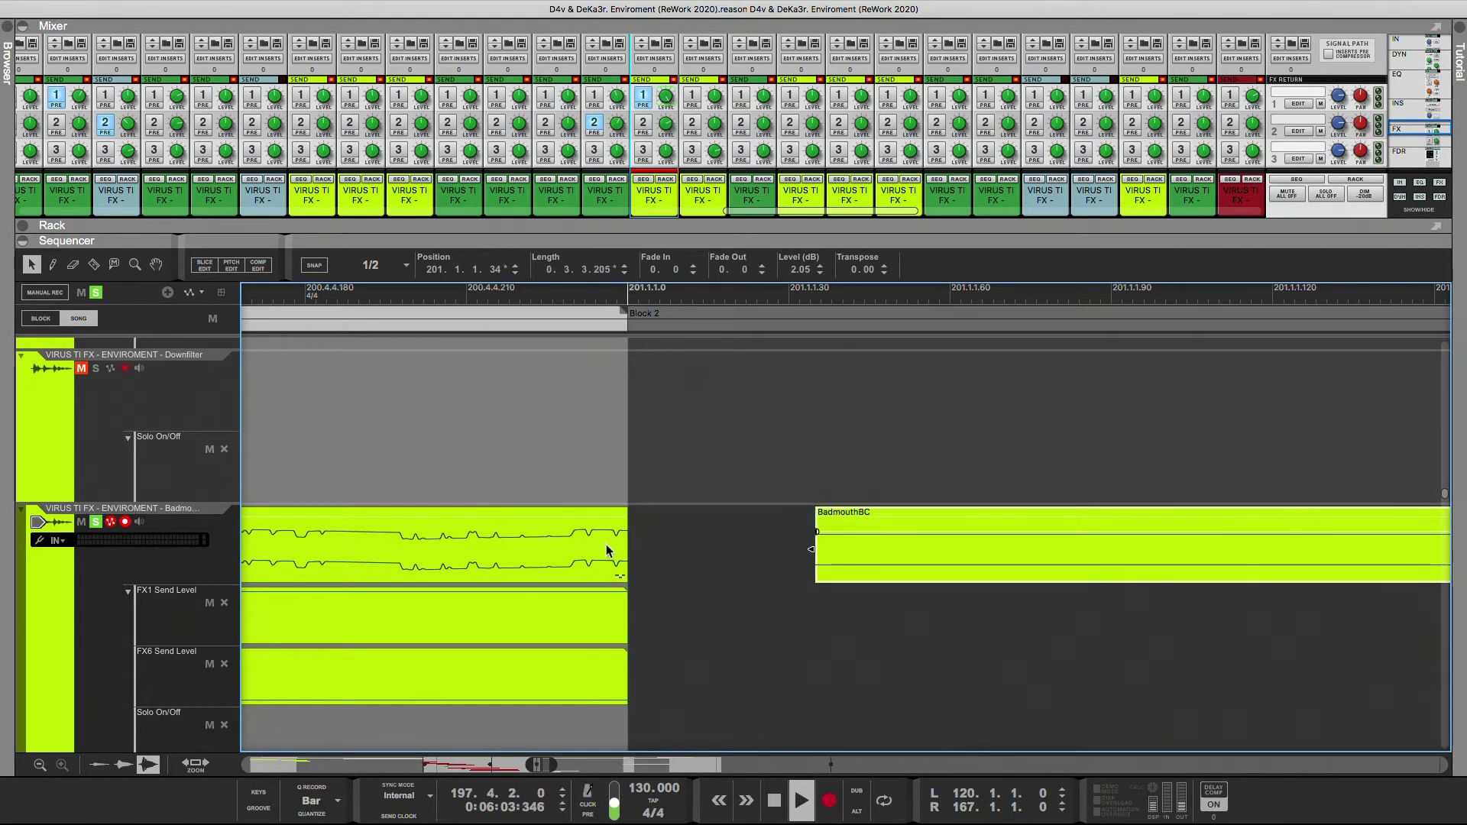
# - Extend the end of the bar 197 BadmouthBC clip past bar 201 so it meets the silent clip's start at 201.1.1.49
pyautogui.click(608, 549)
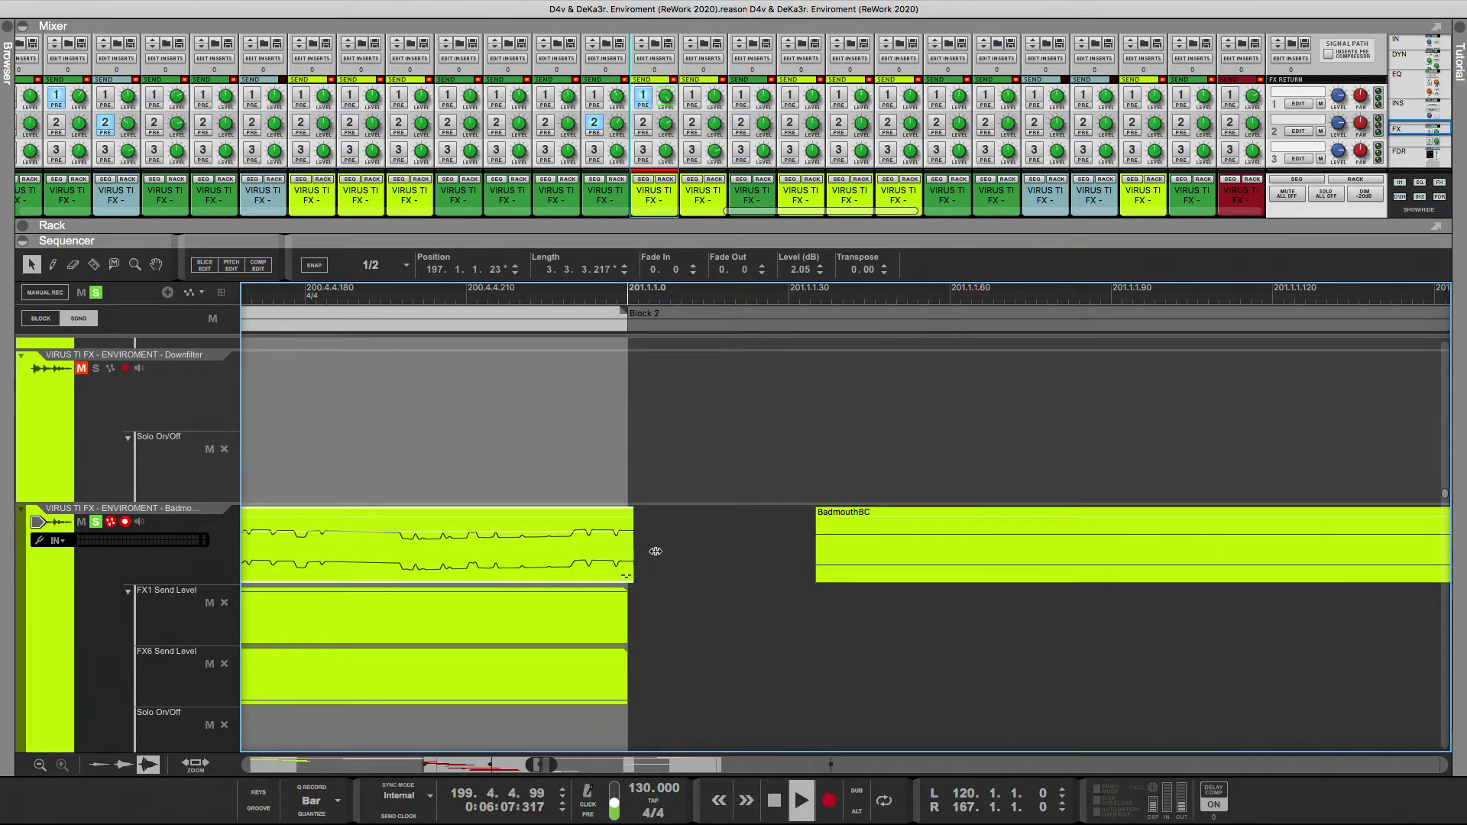
pyautogui.moveTo(655, 551); pyautogui.dragTo(957, 552)
pyautogui.click(863, 562)
pyautogui.click(832, 554)
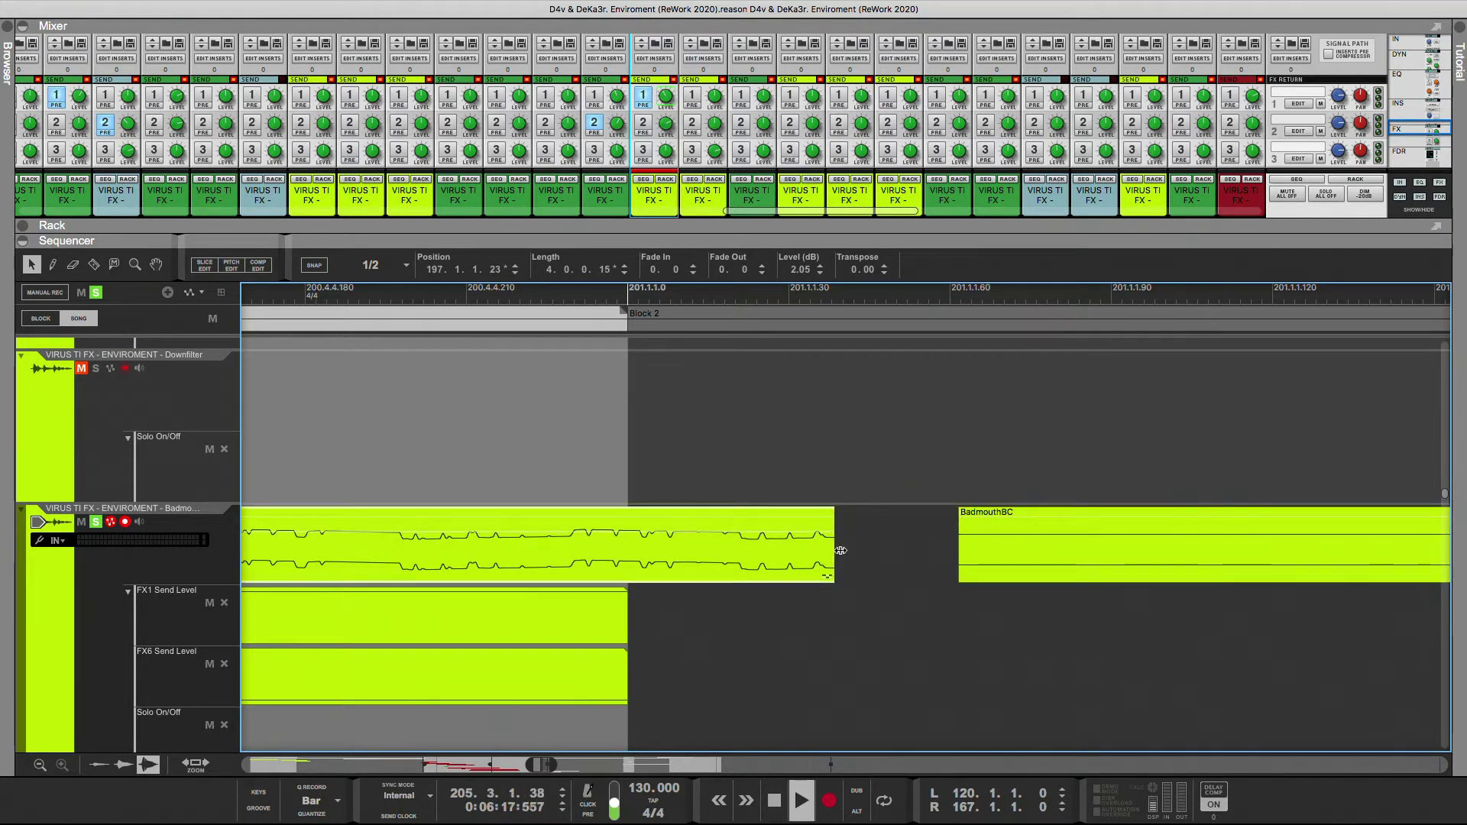
pyautogui.moveTo(841, 550); pyautogui.dragTo(892, 550)
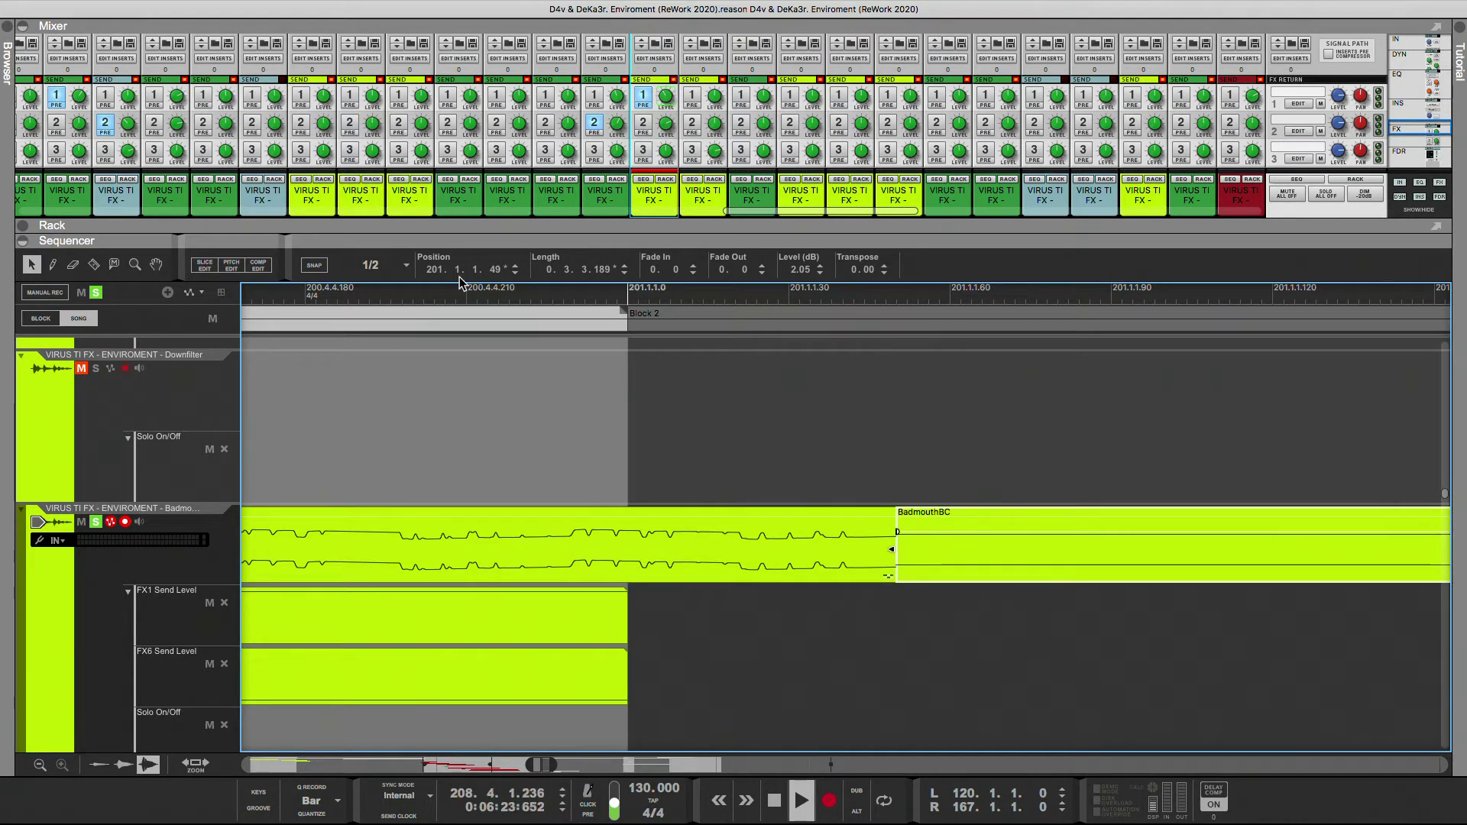
# - Replay the Badmouth track from before bar 197, delete the silent BadmouthBC clip after bar 201 and stop playback
pyautogui.click(445, 295)
pyautogui.click(333, 297)
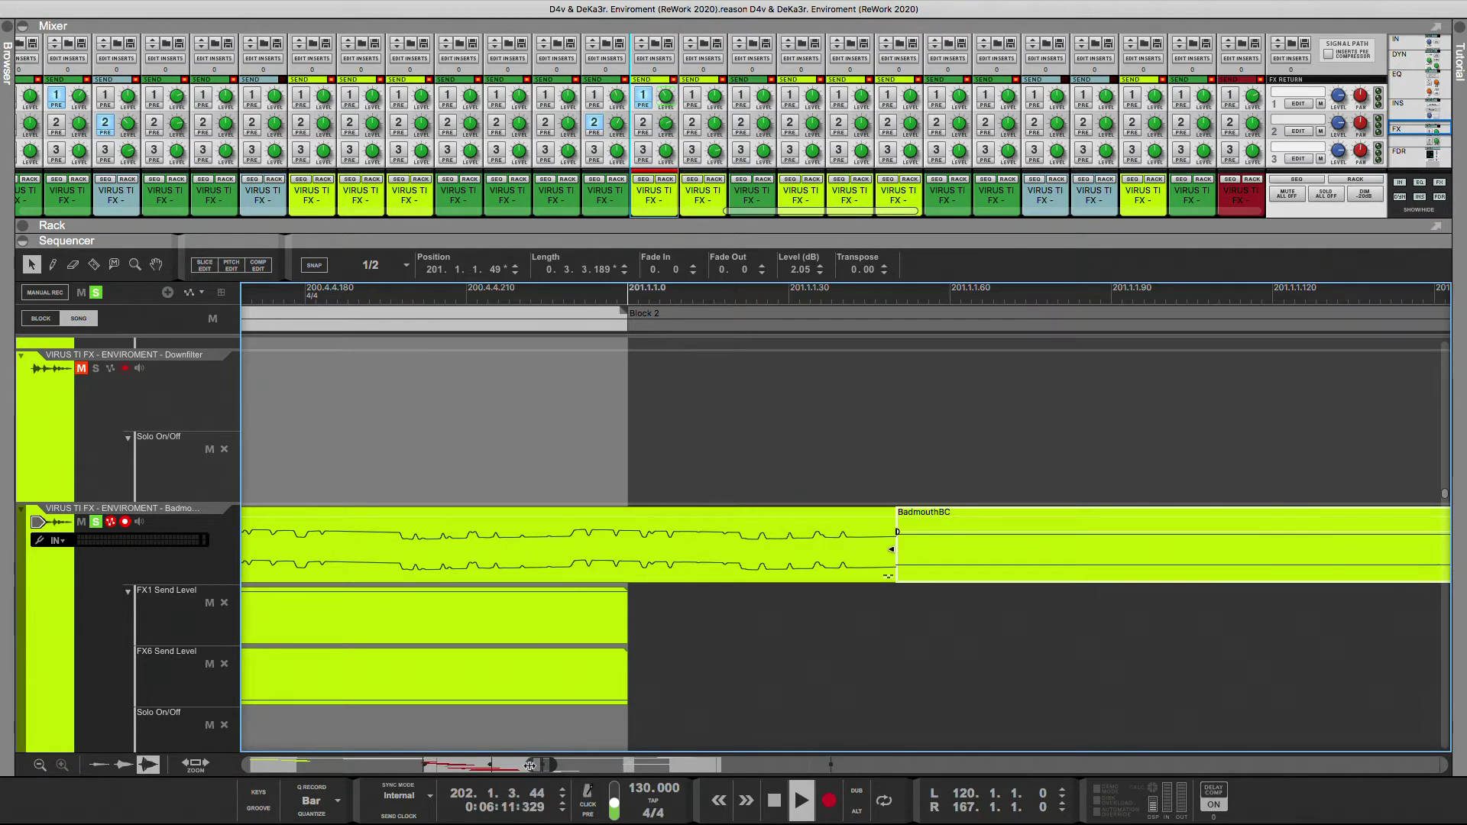
pyautogui.moveTo(529, 765); pyautogui.dragTo(502, 768)
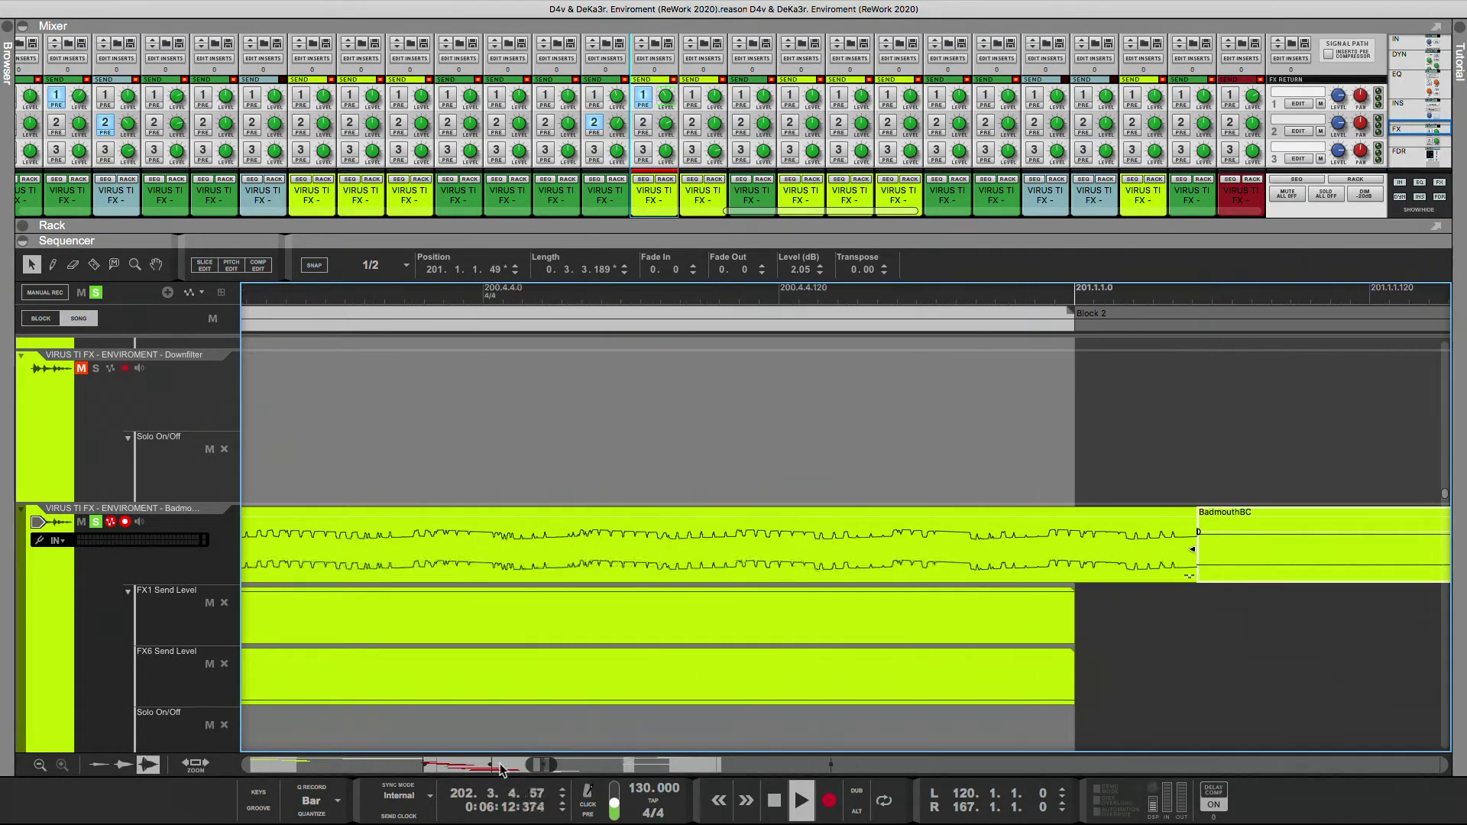
pyautogui.click(431, 296)
pyautogui.moveTo(535, 760); pyautogui.dragTo(394, 658)
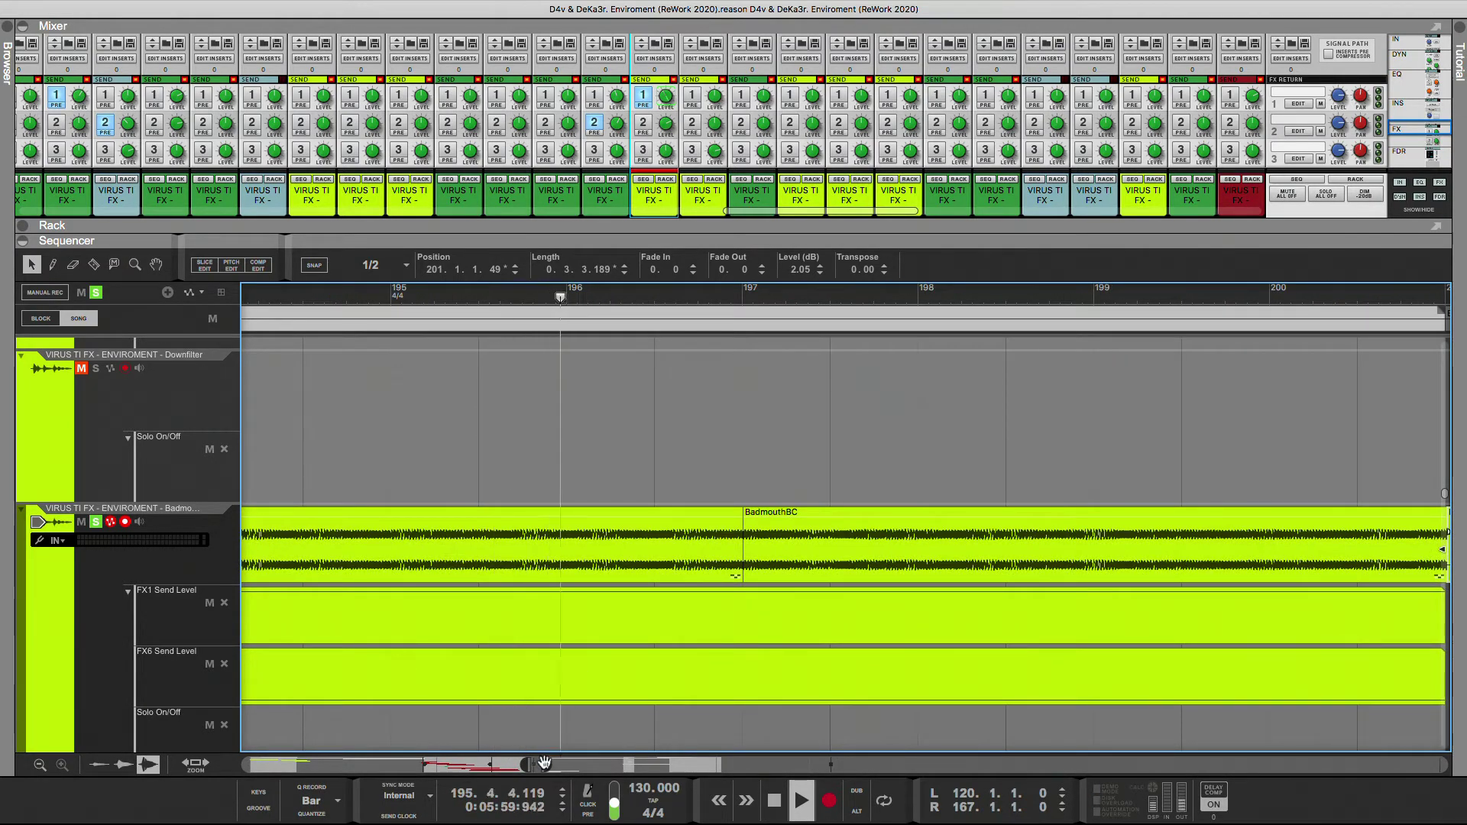
pyautogui.moveTo(549, 764); pyautogui.dragTo(583, 763)
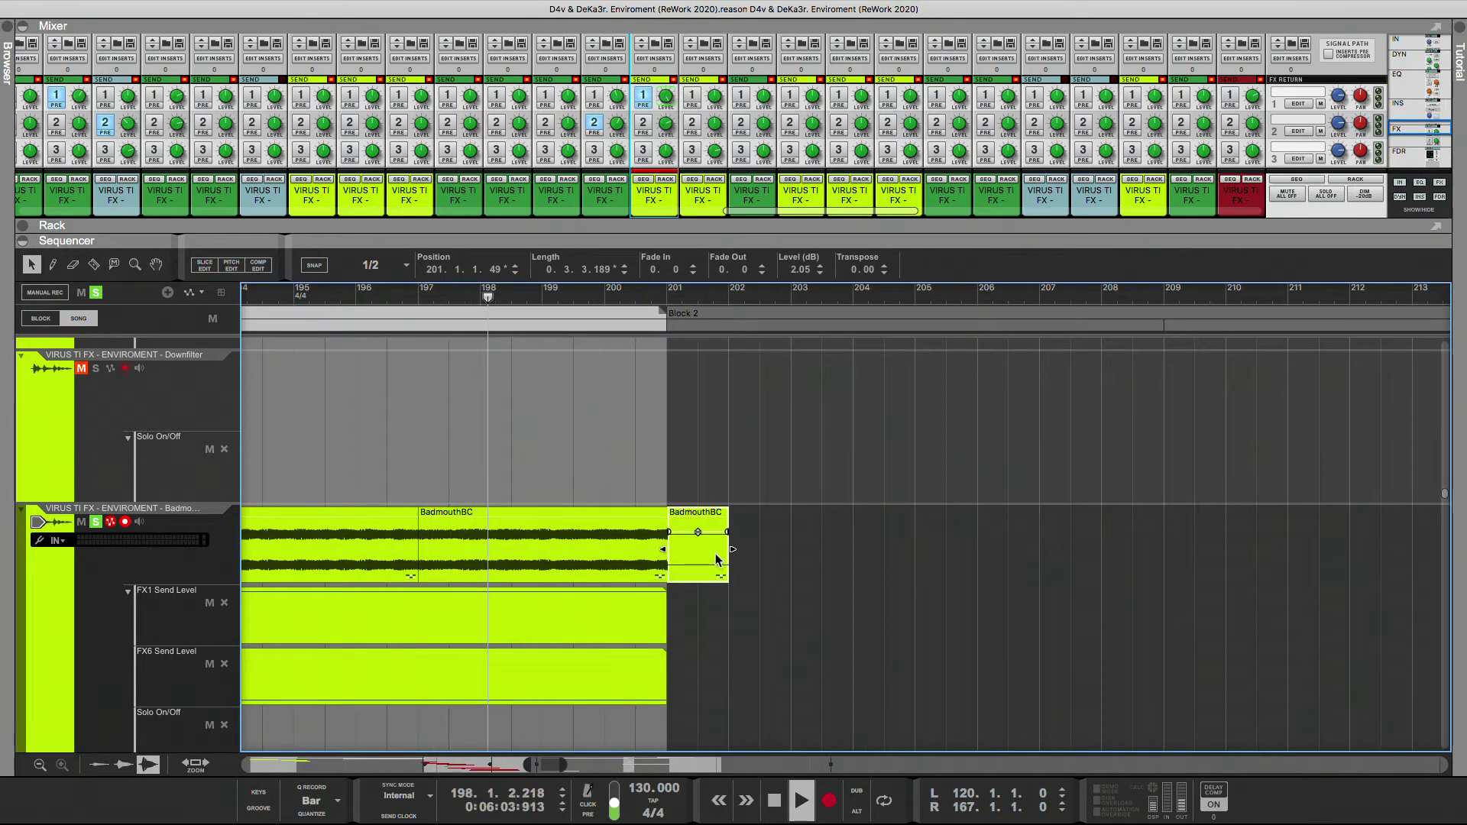
pyautogui.press('Delete')
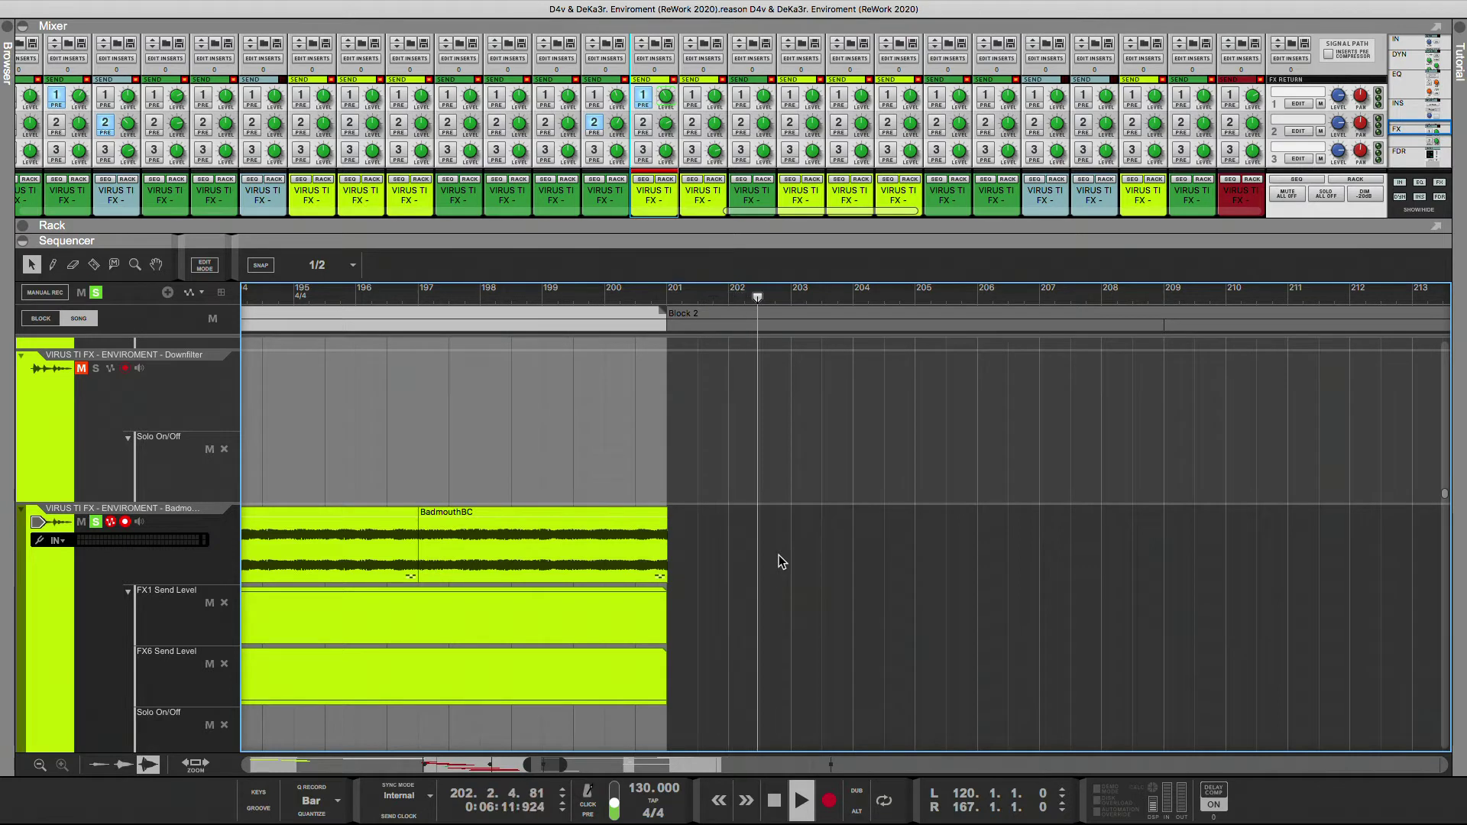
pyautogui.press('space')
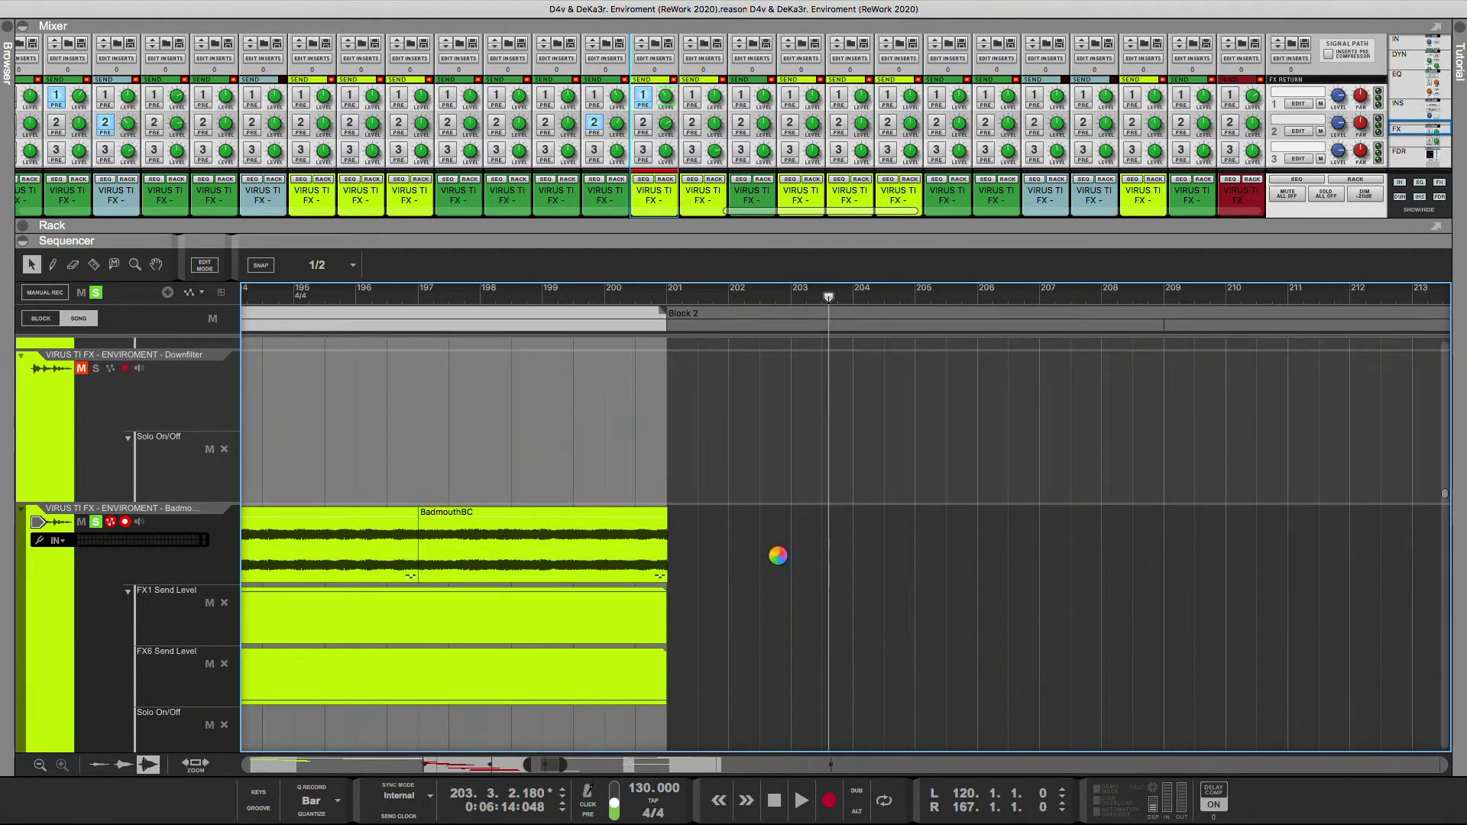
# - Clear all track mutes and solos and play the full mix from about bar 136
pyautogui.moveTo(561, 759); pyautogui.dragTo(438, 754)
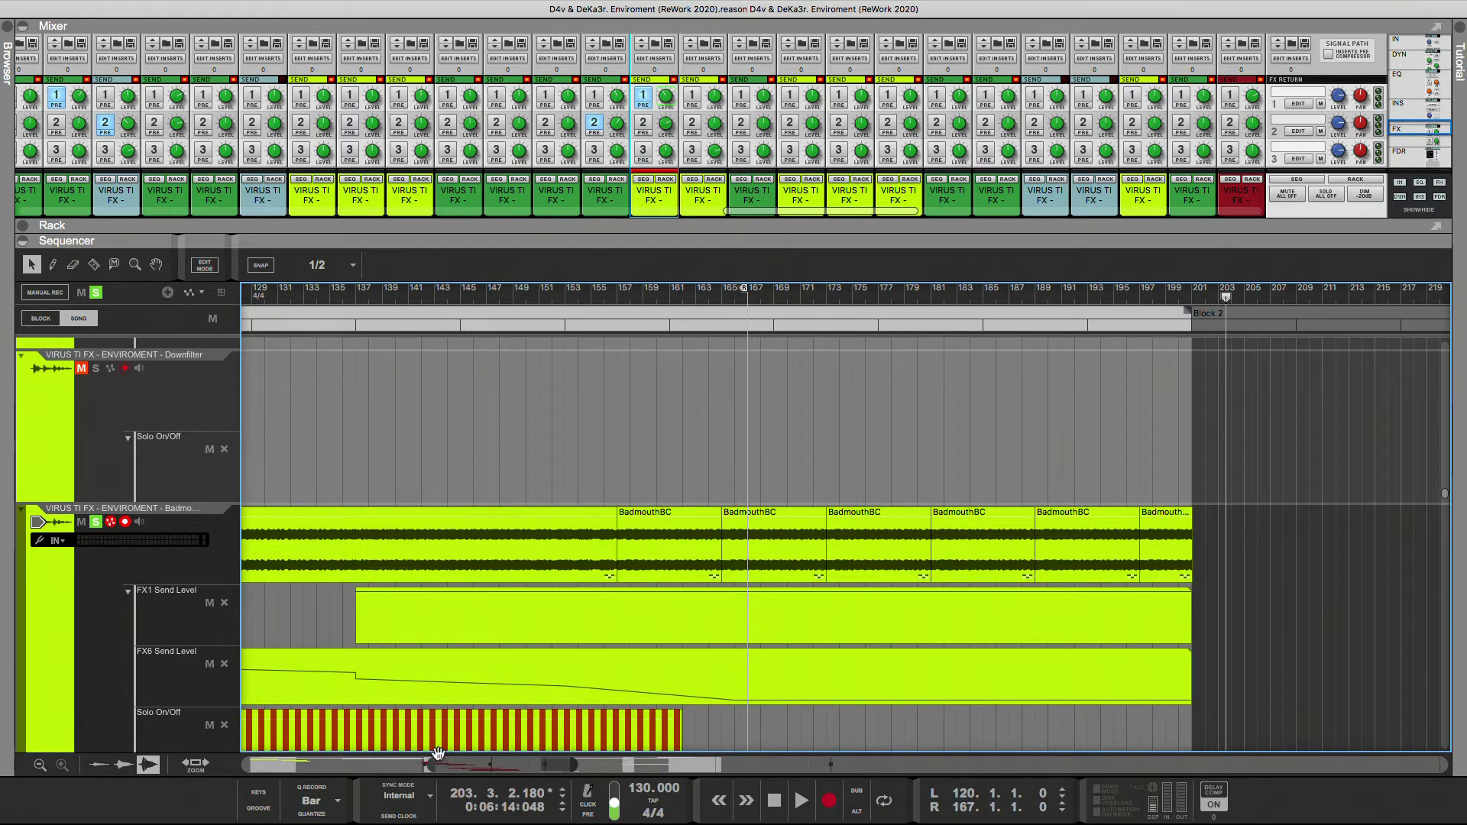
pyautogui.click(353, 296)
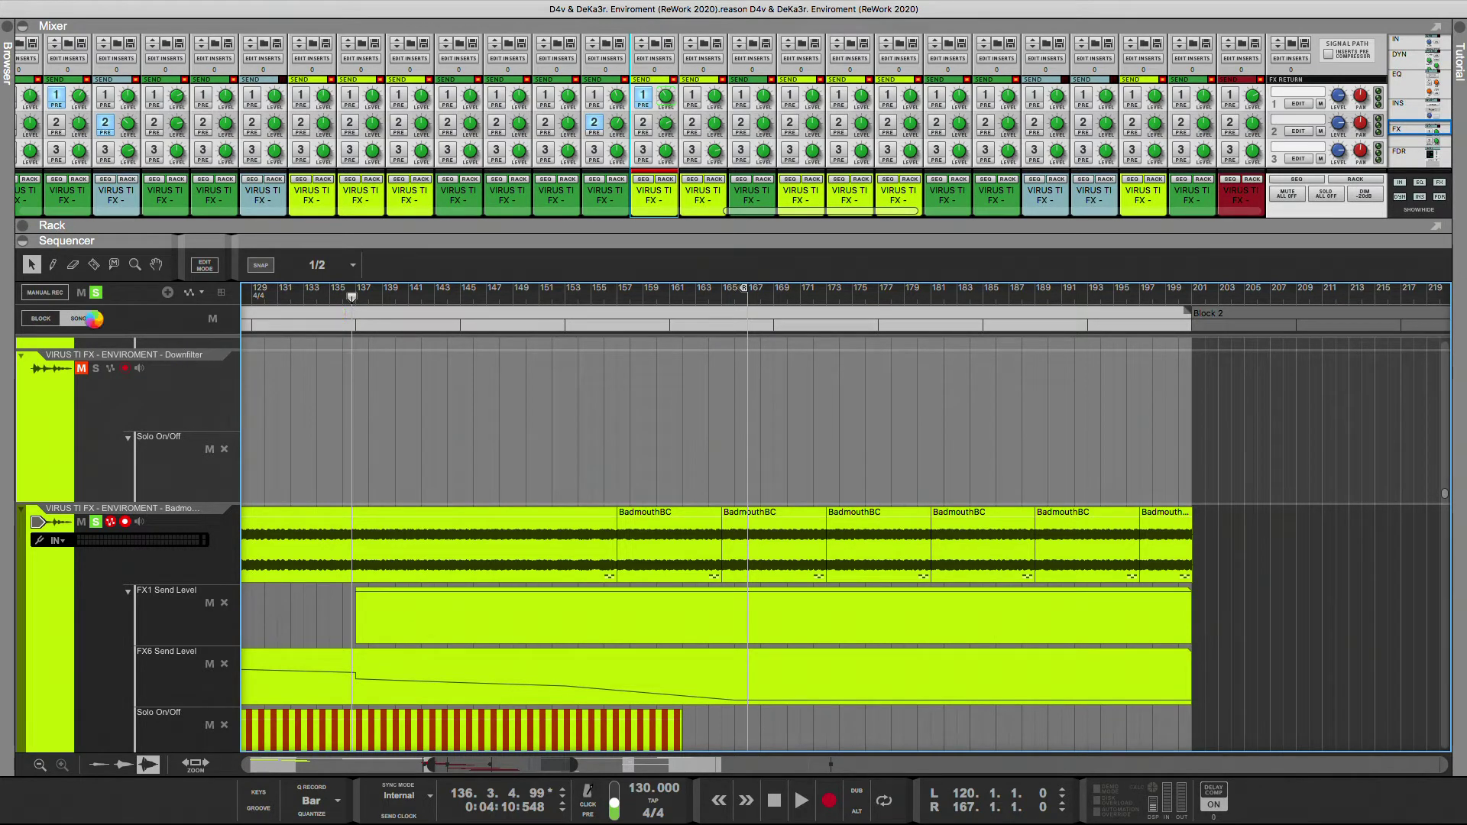
pyautogui.press('space')
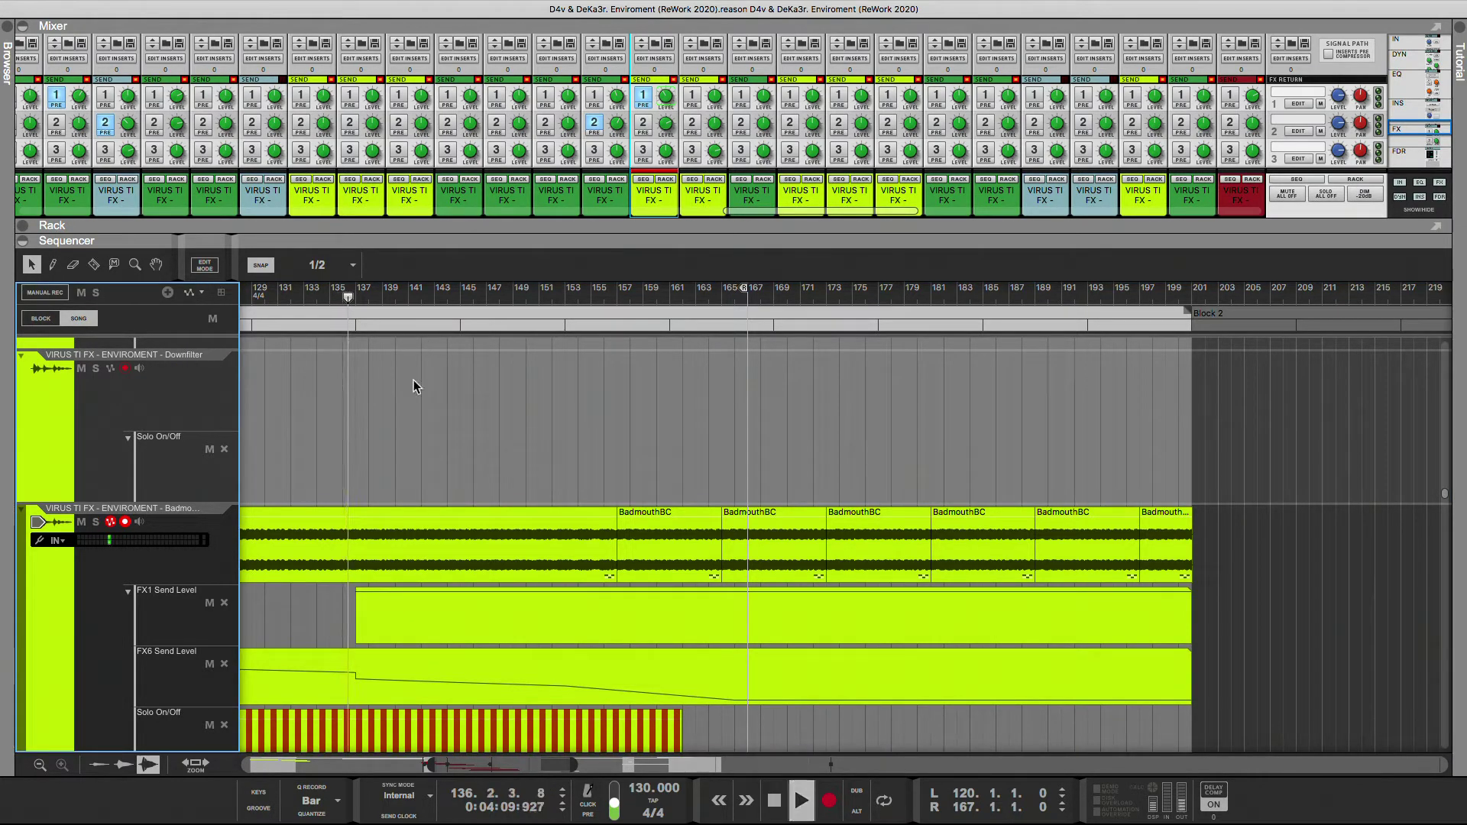
# - Open the Badmouth FX1 Send Level clip for inline editing, set the snap value to Bar and delete the automation point at bar 157
pyautogui.click(422, 603)
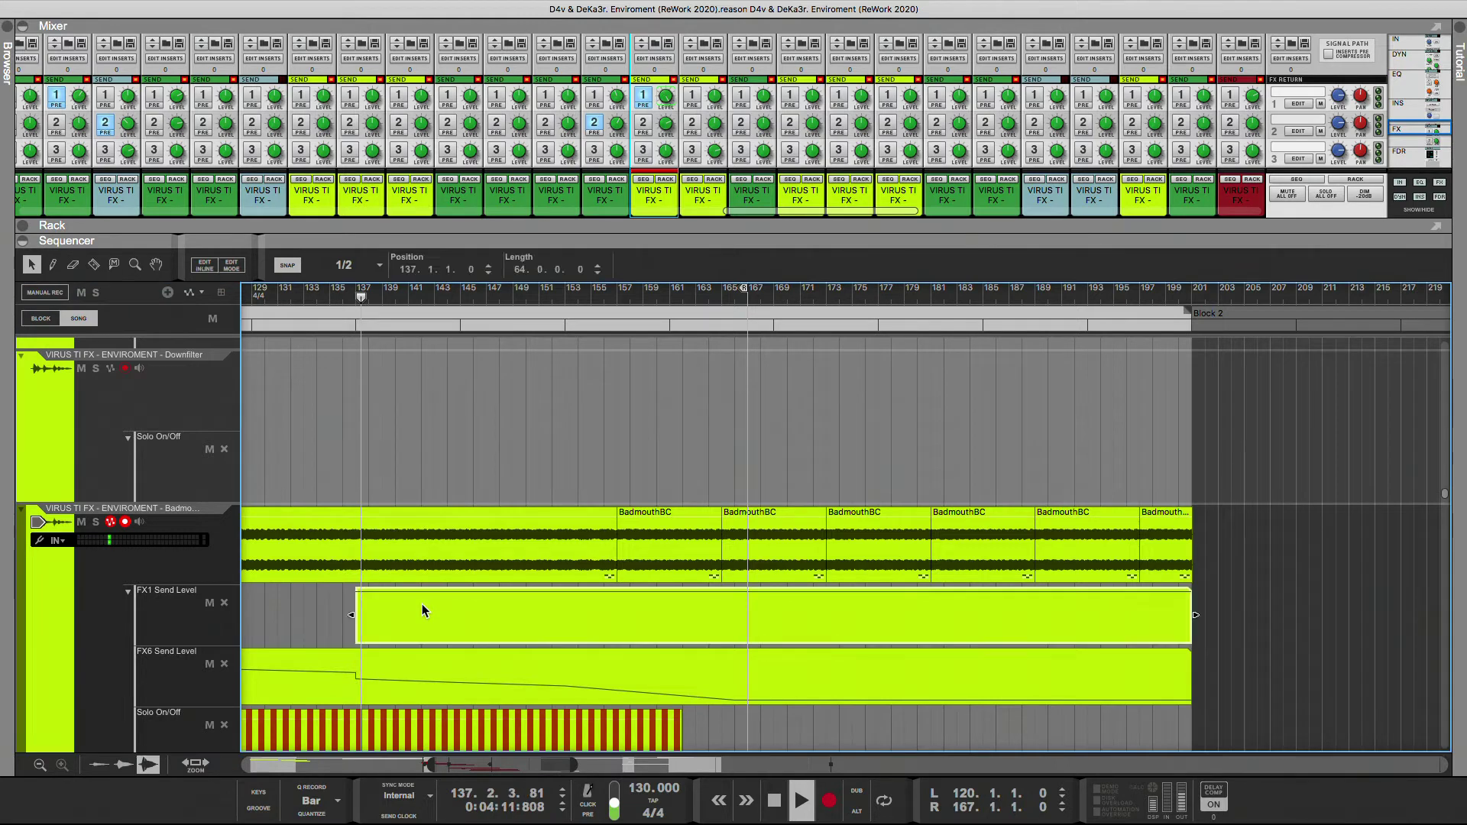
pyautogui.doubleClick(421, 603)
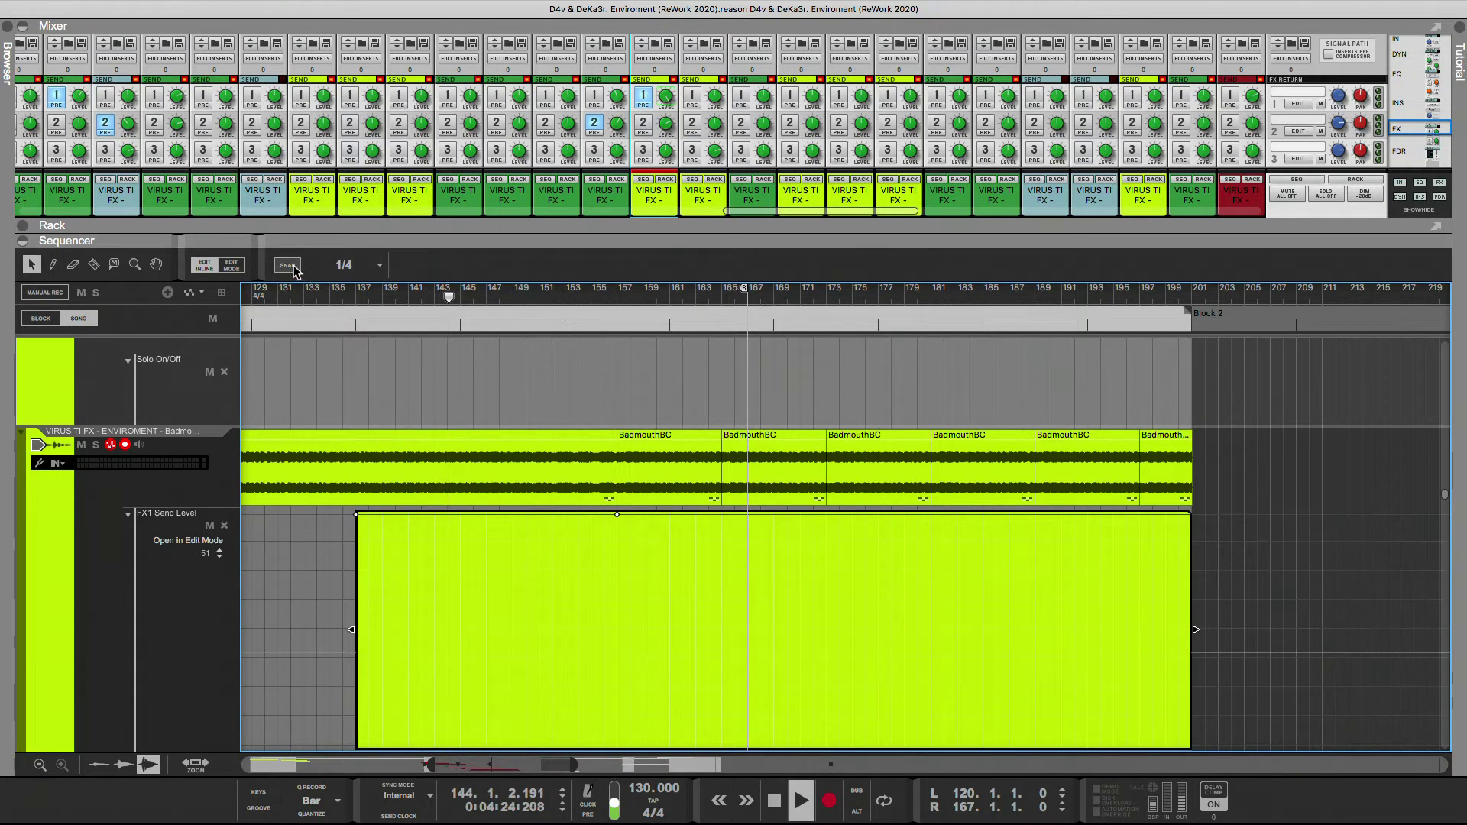
pyautogui.click(330, 267)
pyautogui.click(332, 278)
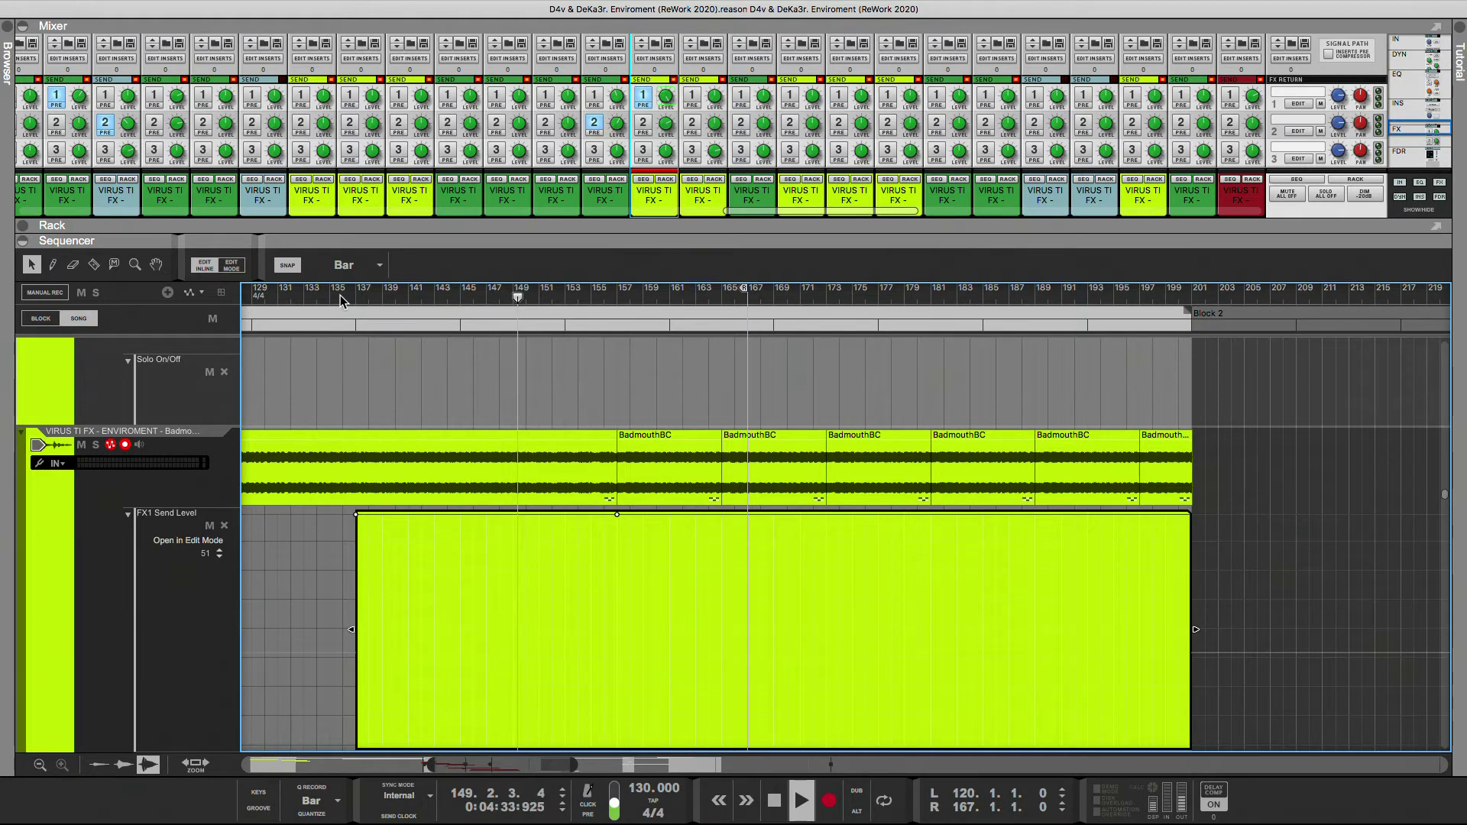
pyautogui.click(616, 515)
pyautogui.click(609, 518)
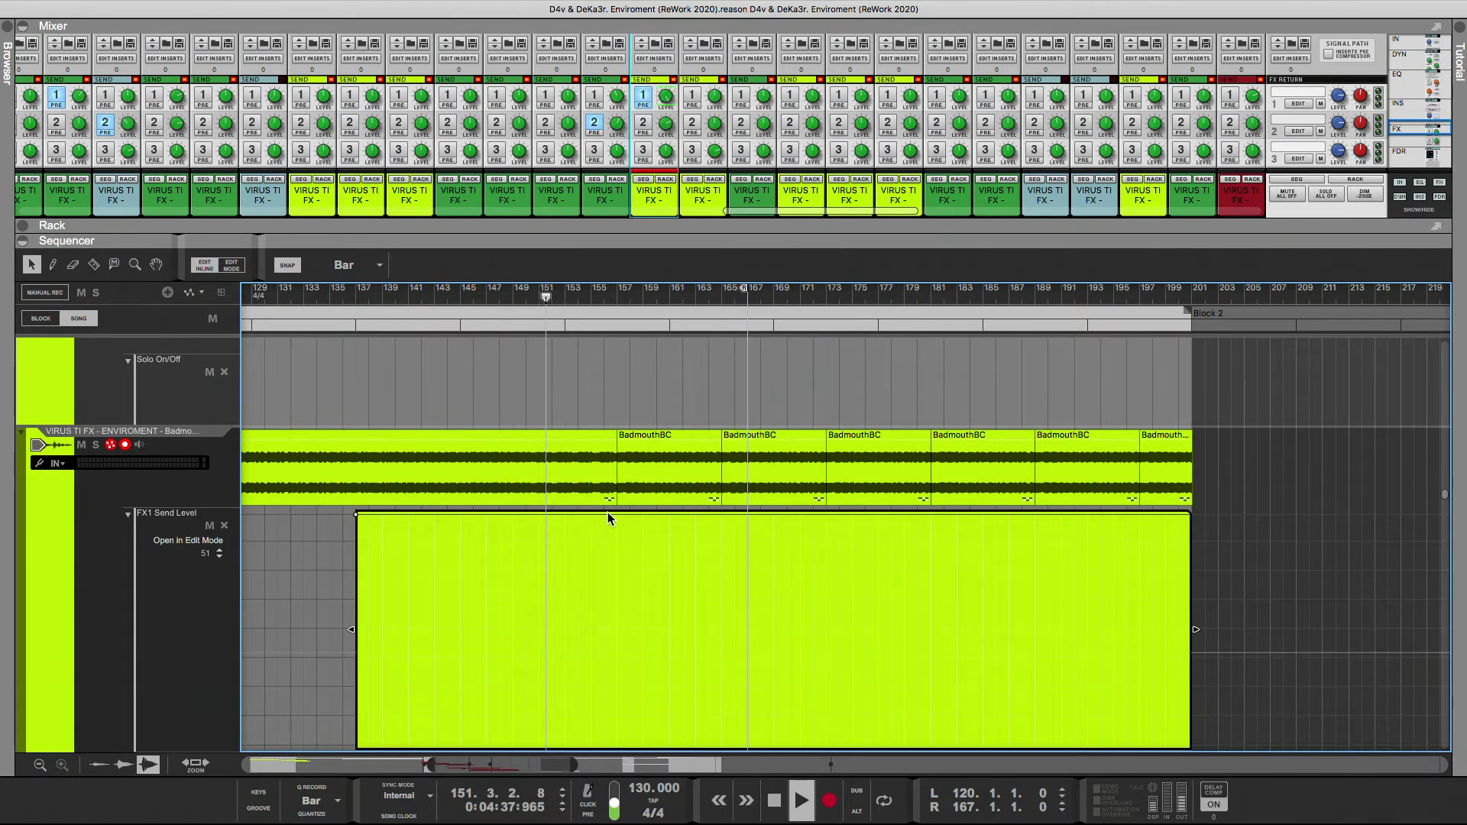
# - Replay the mix from about bar 135 and lower the FX1 Send Level automation point at bar 137 to a value of 94
pyautogui.click(328, 296)
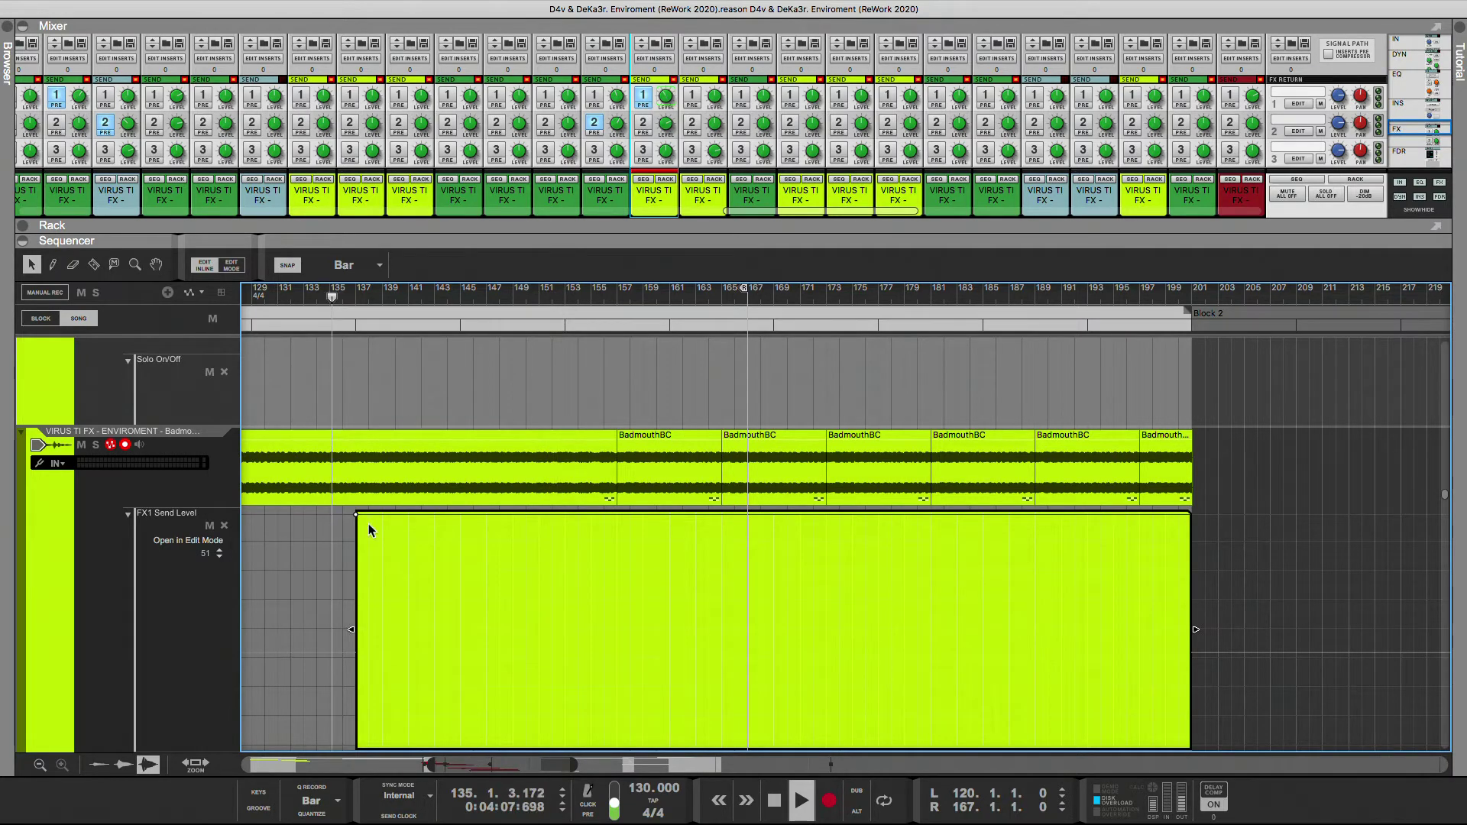
pyautogui.moveTo(357, 512); pyautogui.dragTo(354, 575)
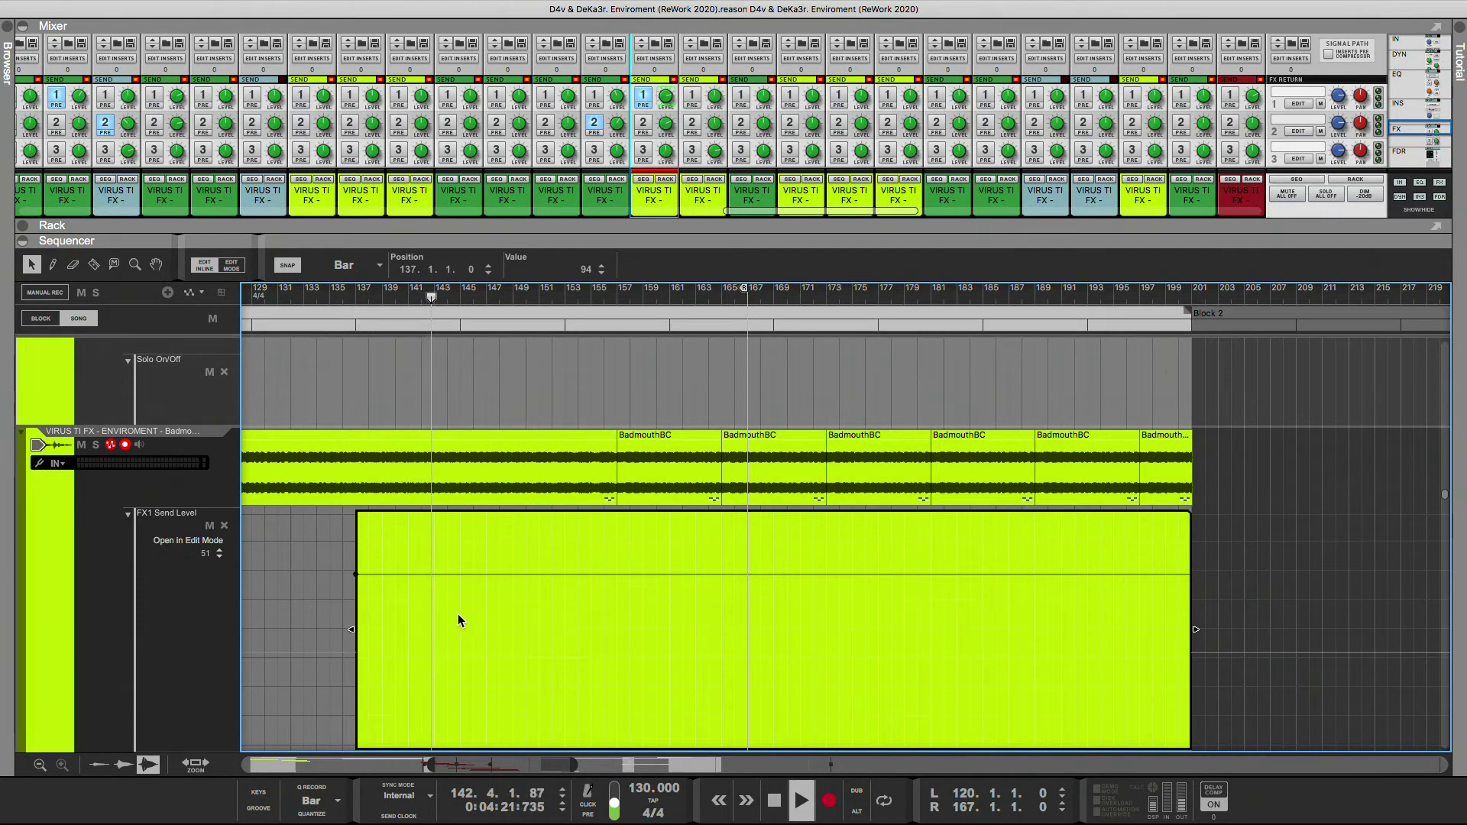
pyautogui.scroll(-5, 457, 612)
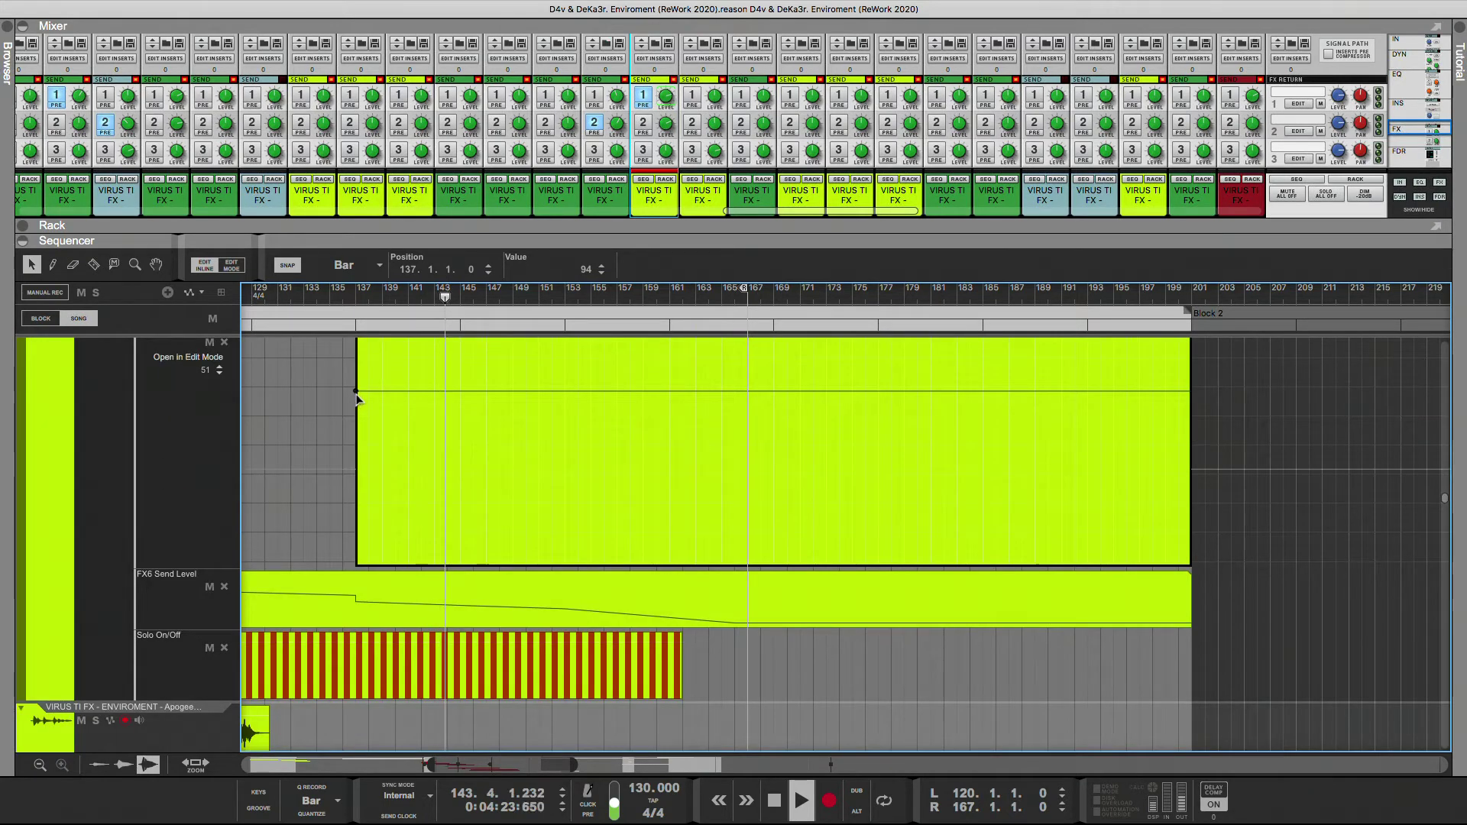
# - Add an FX1 Send Level automation point at bar 153 with a value of 72, ramping down from bar 137
pyautogui.moveTo(356, 391); pyautogui.dragTo(566, 411)
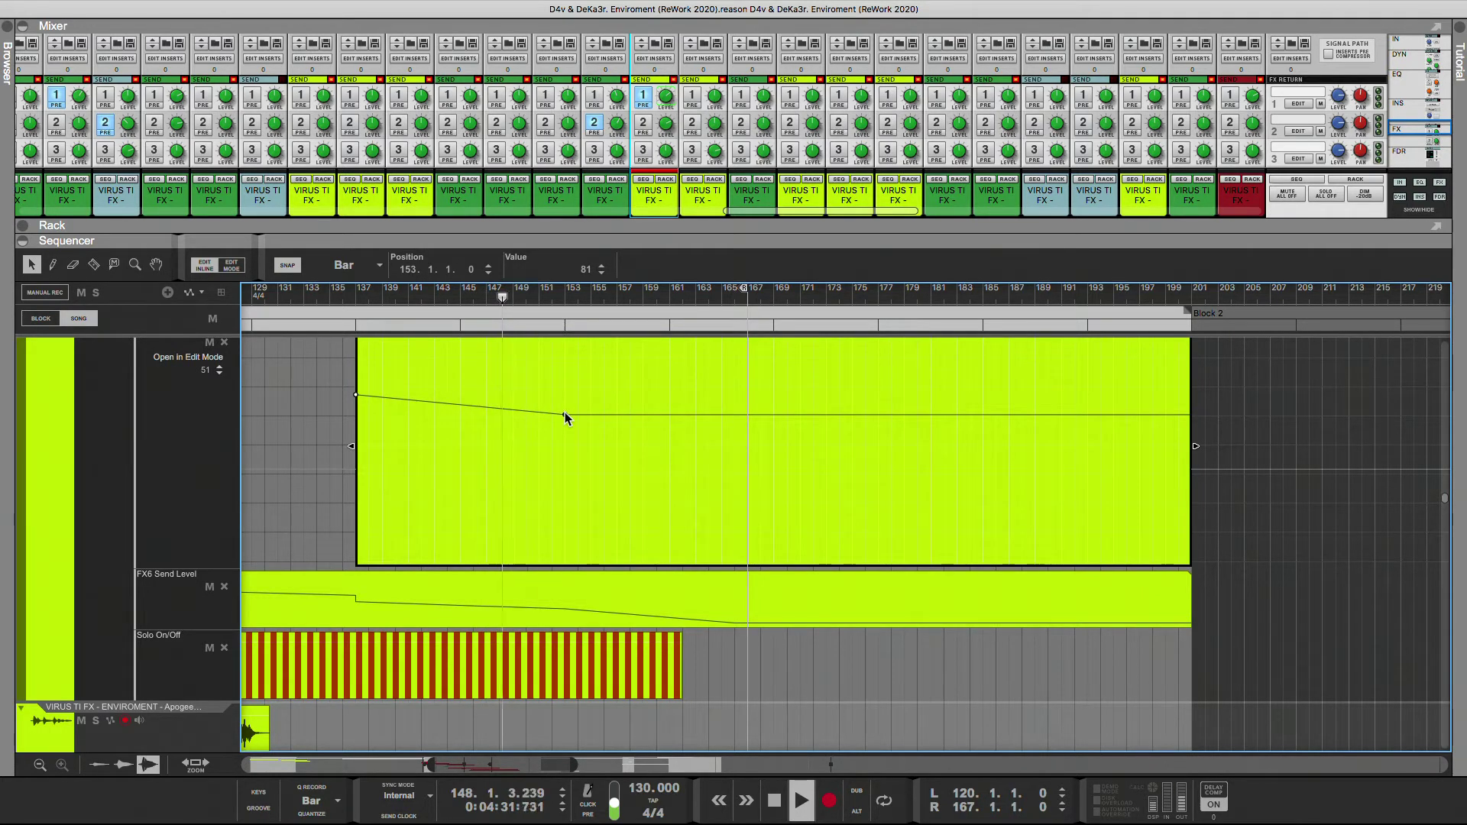
pyautogui.scroll(3, 606, 466)
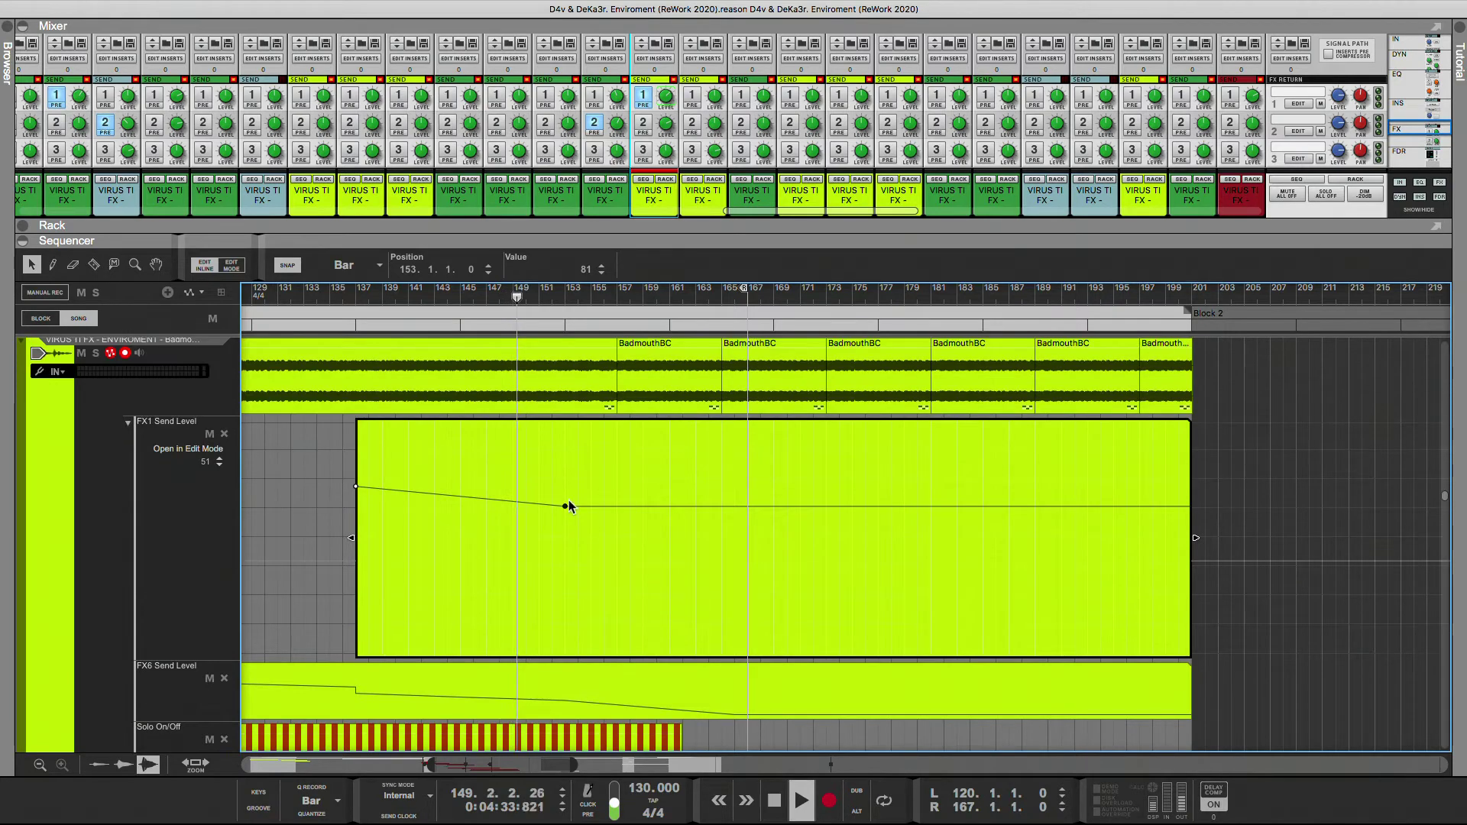
pyautogui.moveTo(564, 506); pyautogui.dragTo(566, 525)
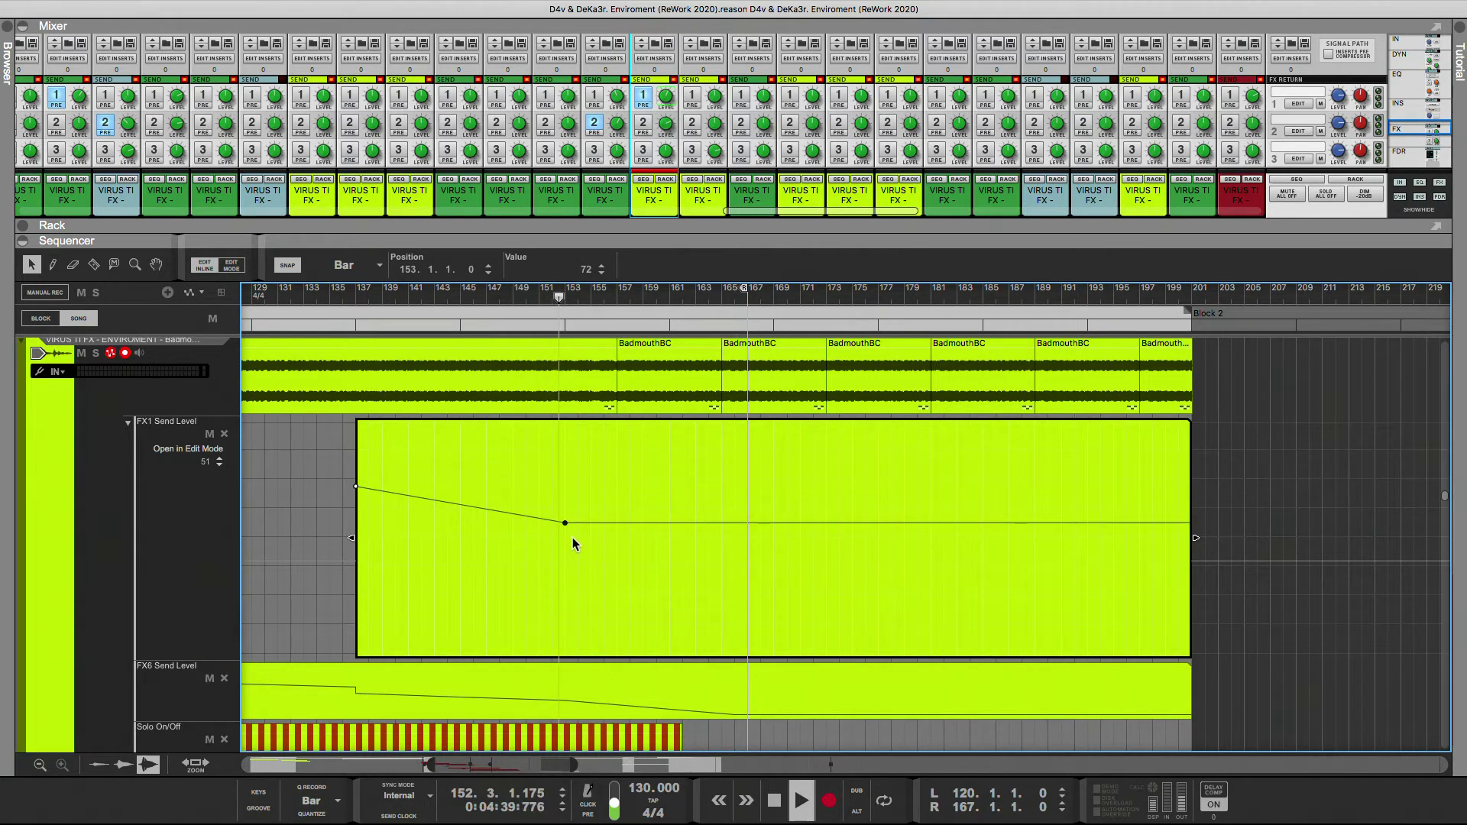
# - Add an FX1 Send Level automation point at bar 157 with a value of 106, replaying the transition while adjusting it
pyautogui.click(589, 525)
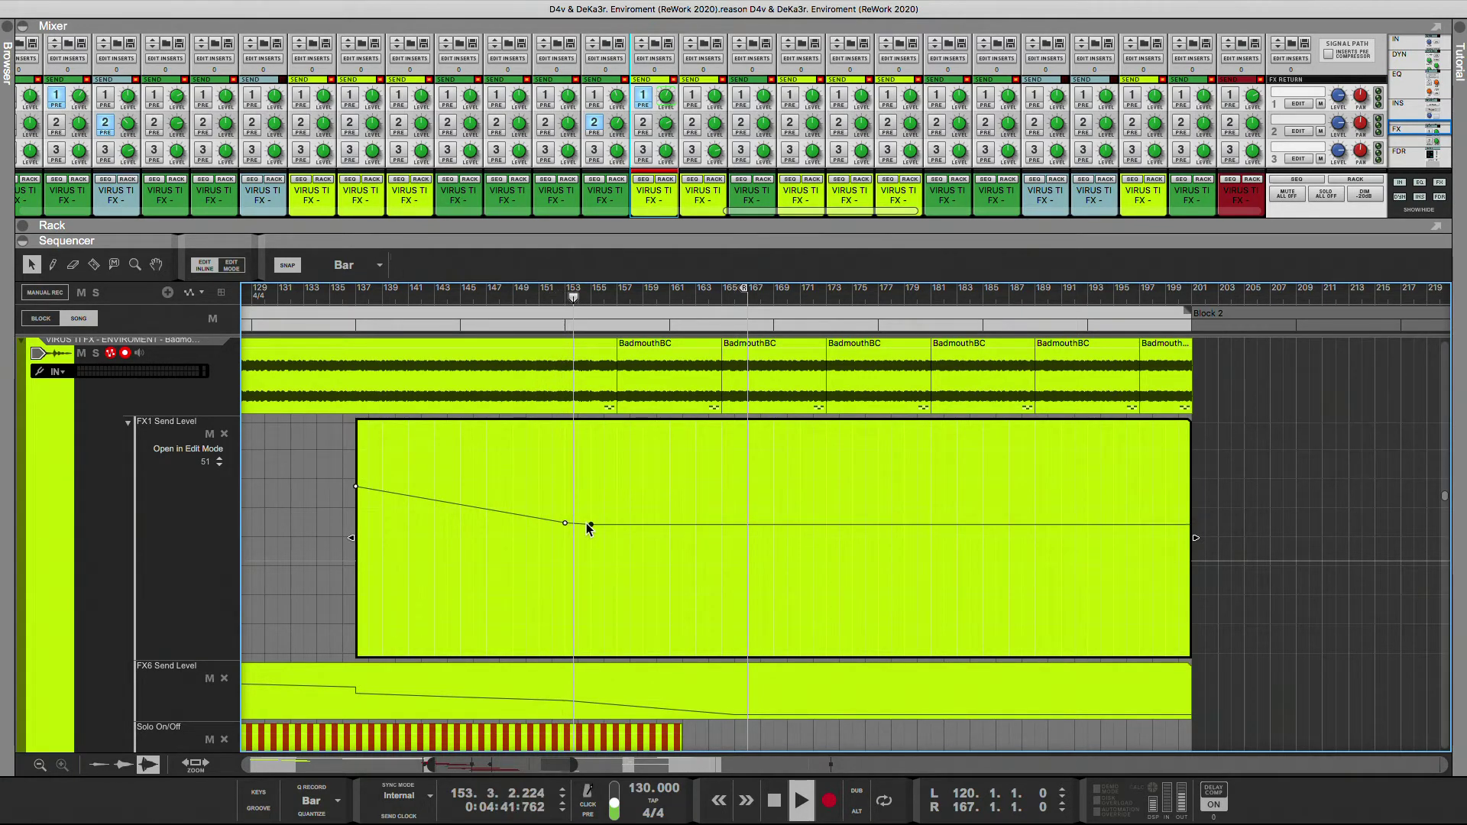
pyautogui.moveTo(589, 527); pyautogui.dragTo(607, 477)
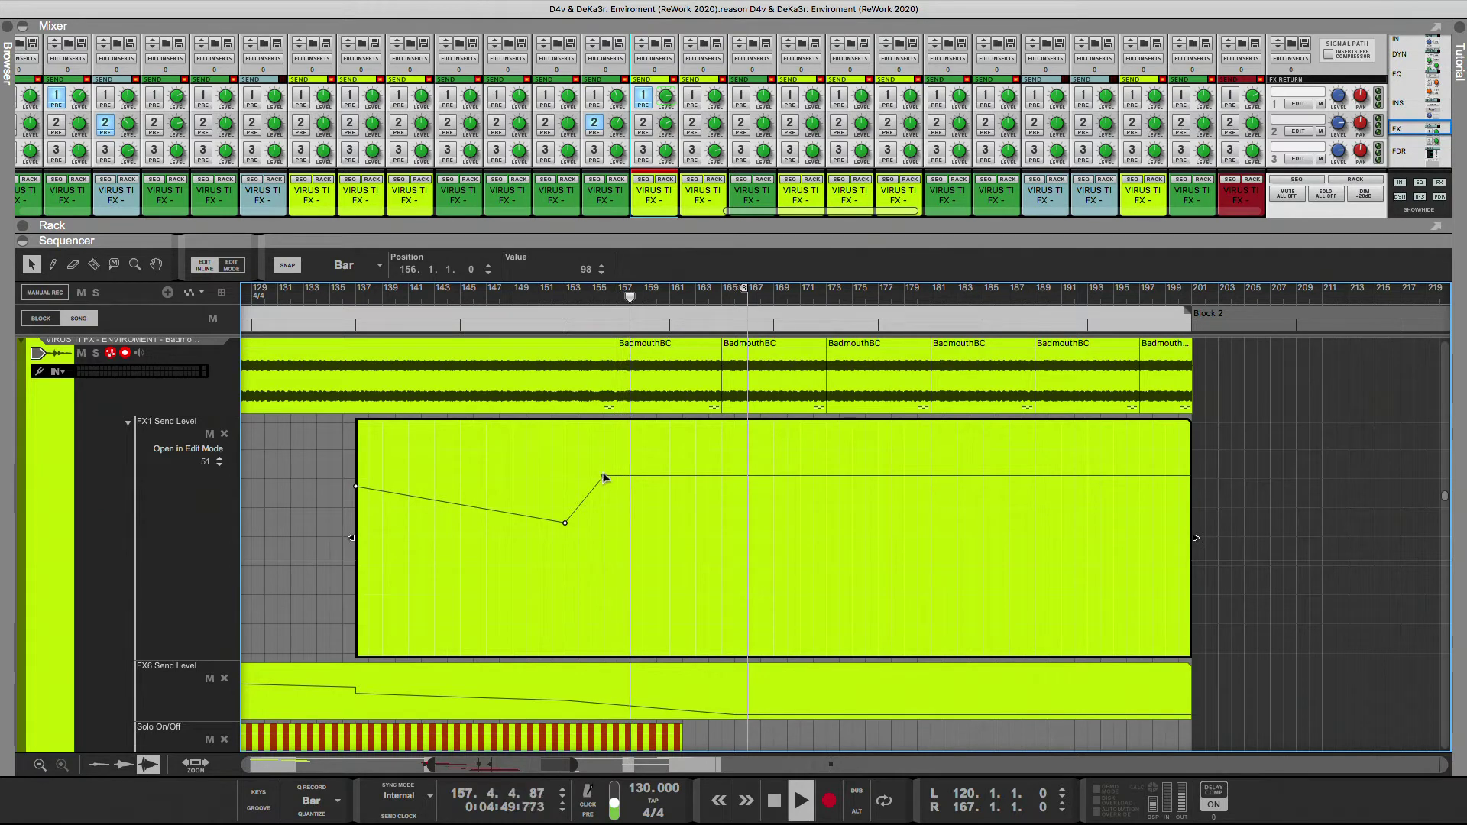
pyautogui.moveTo(602, 478); pyautogui.dragTo(616, 454)
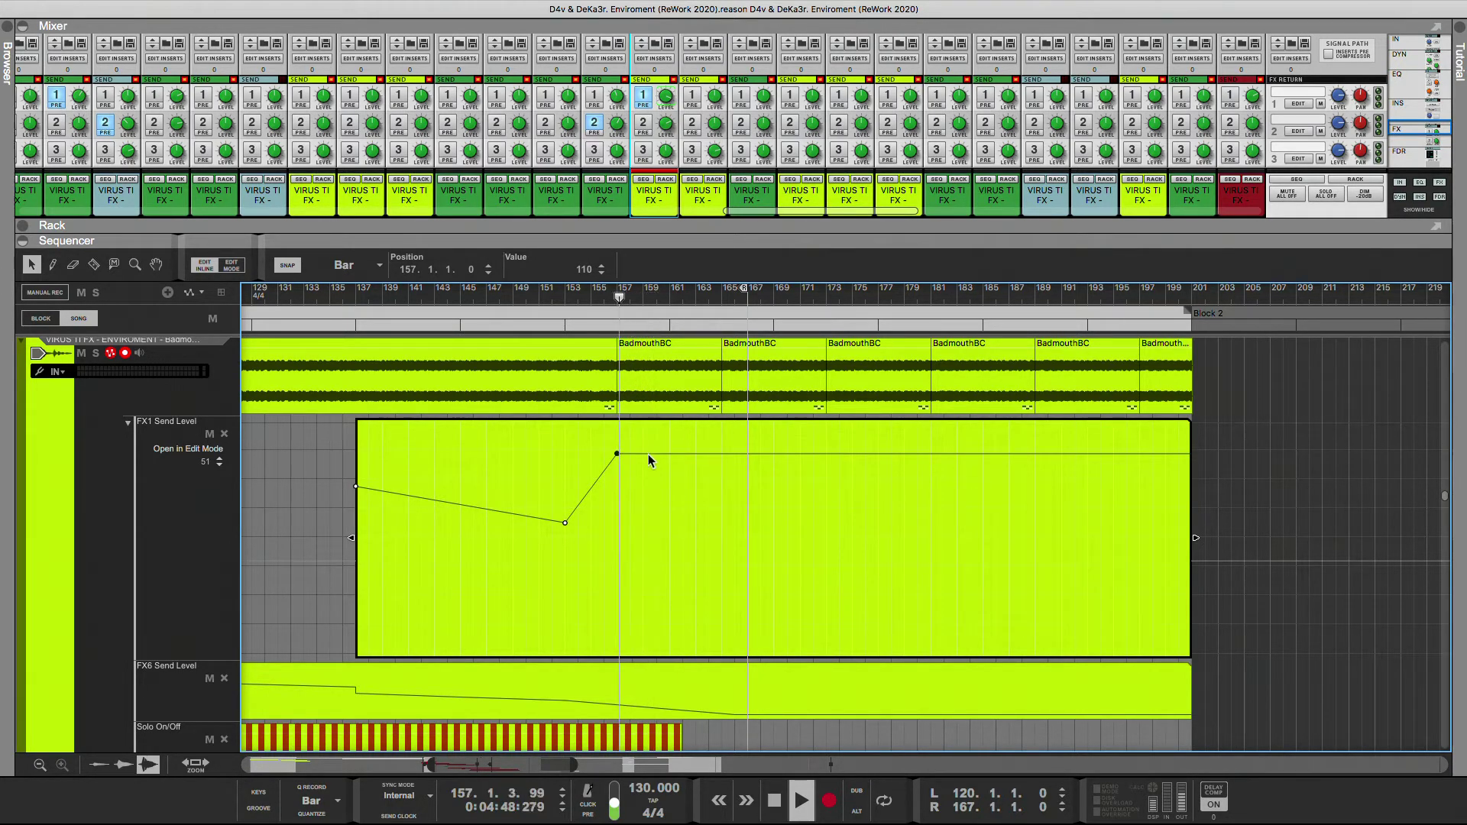
pyautogui.press('KP_4')
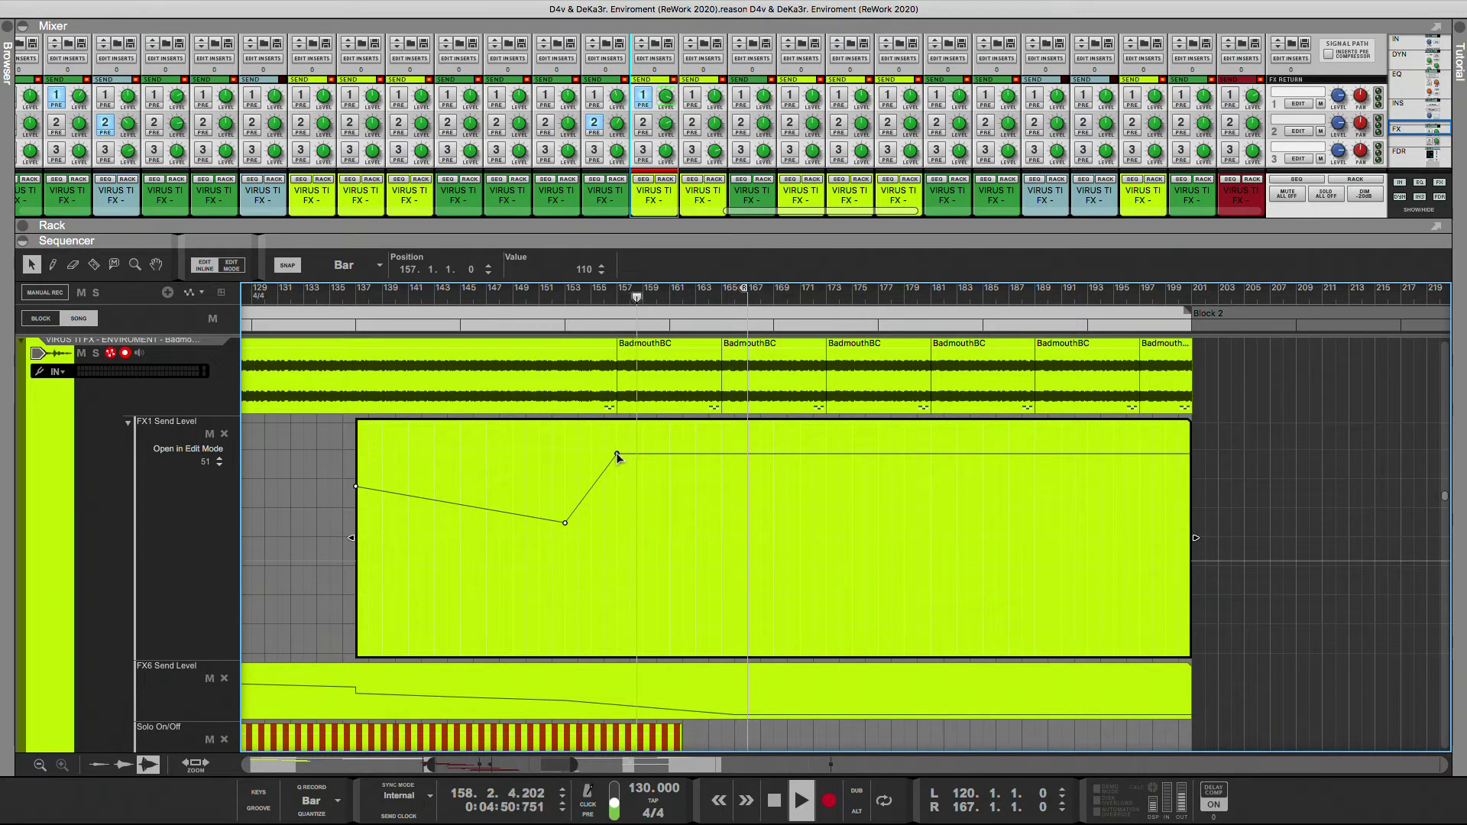
pyautogui.moveTo(617, 454); pyautogui.dragTo(617, 462)
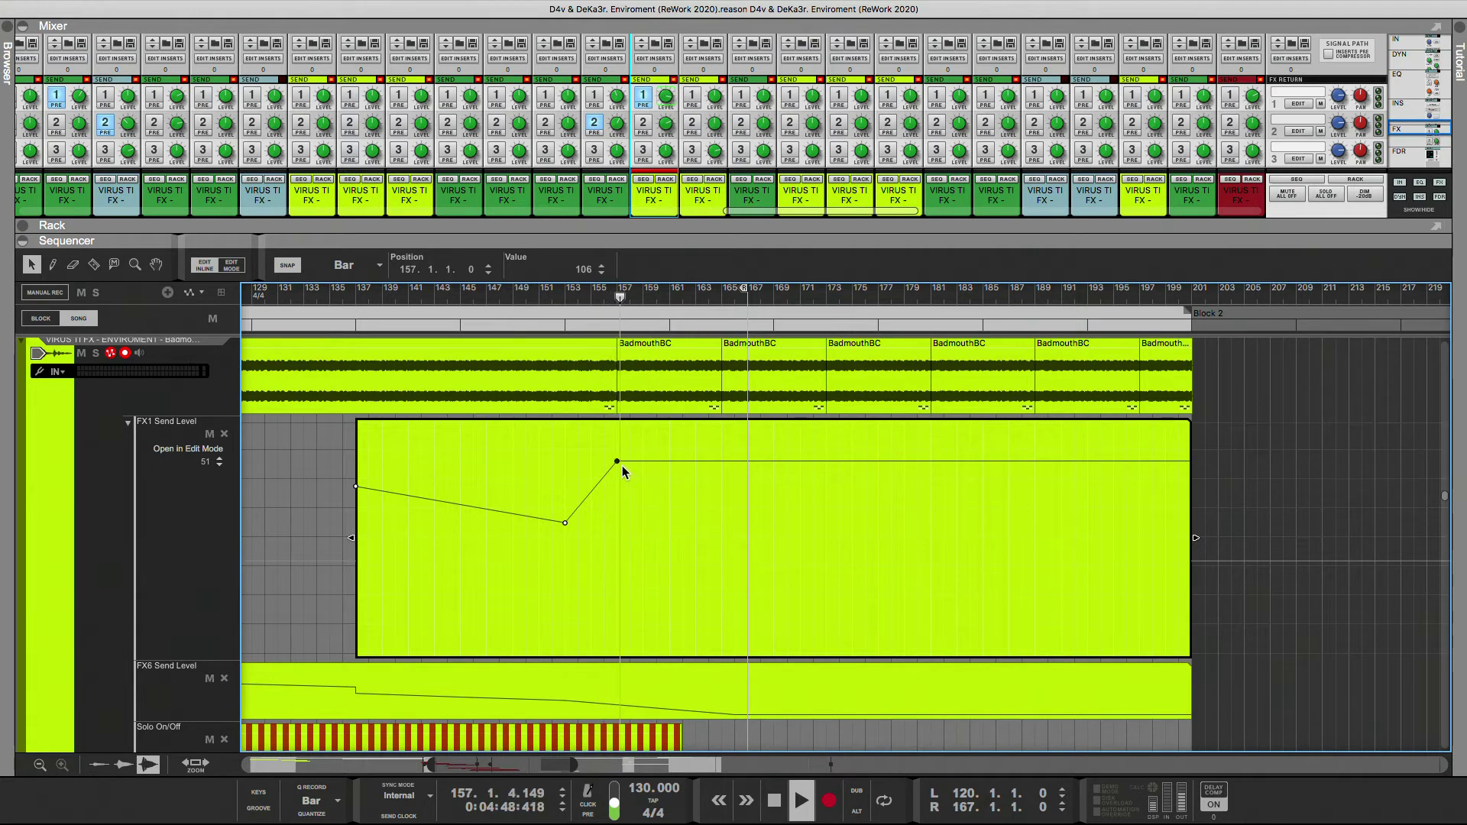
# - Add an automation point at bar 161 with a value of 92 and shorten the FX1 Send Level clip to end there
pyautogui.moveTo(657, 460); pyautogui.dragTo(669, 487)
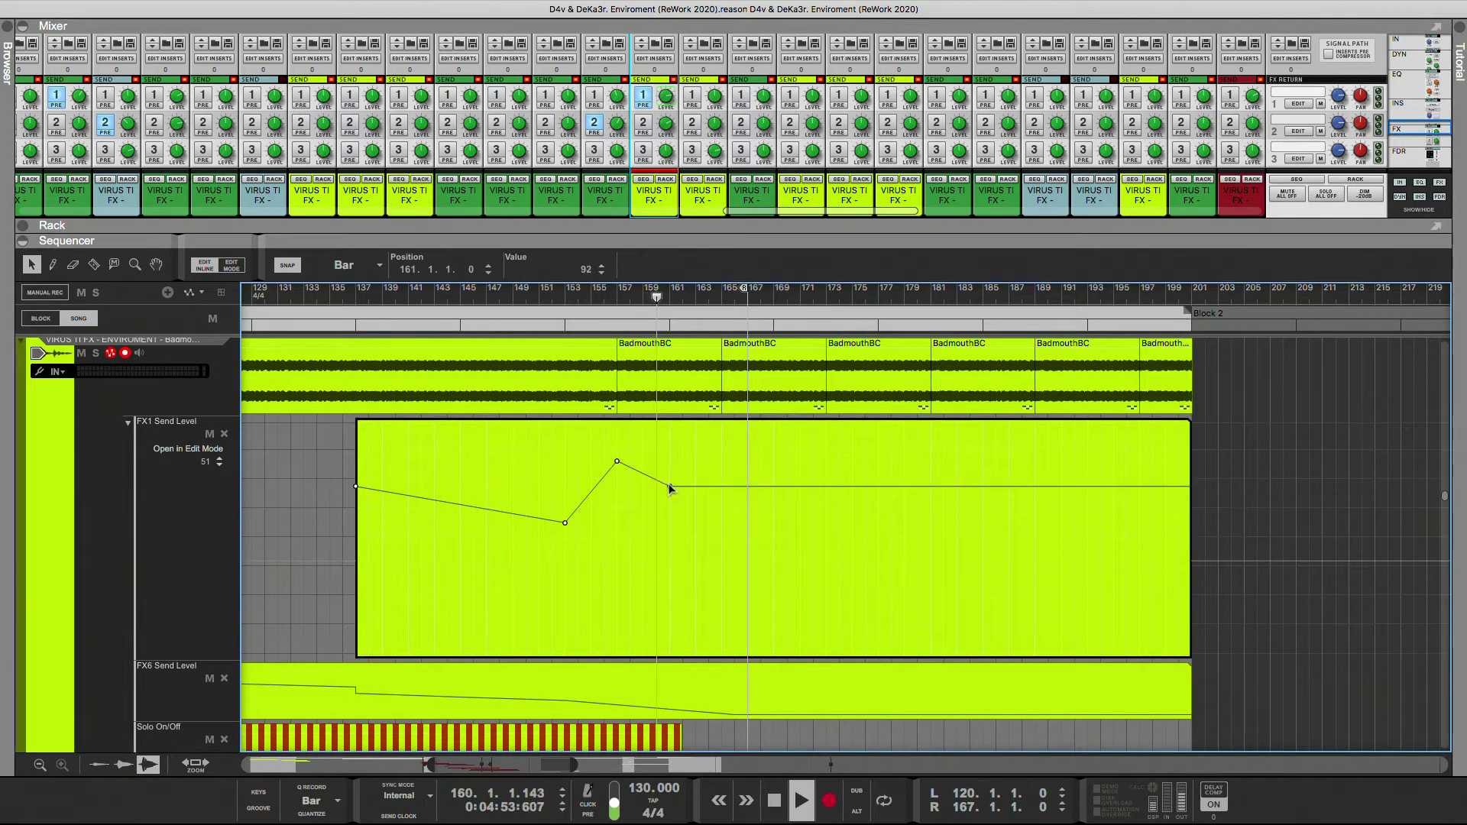
pyautogui.moveTo(1197, 540); pyautogui.dragTo(670, 539)
pyautogui.click(714, 480)
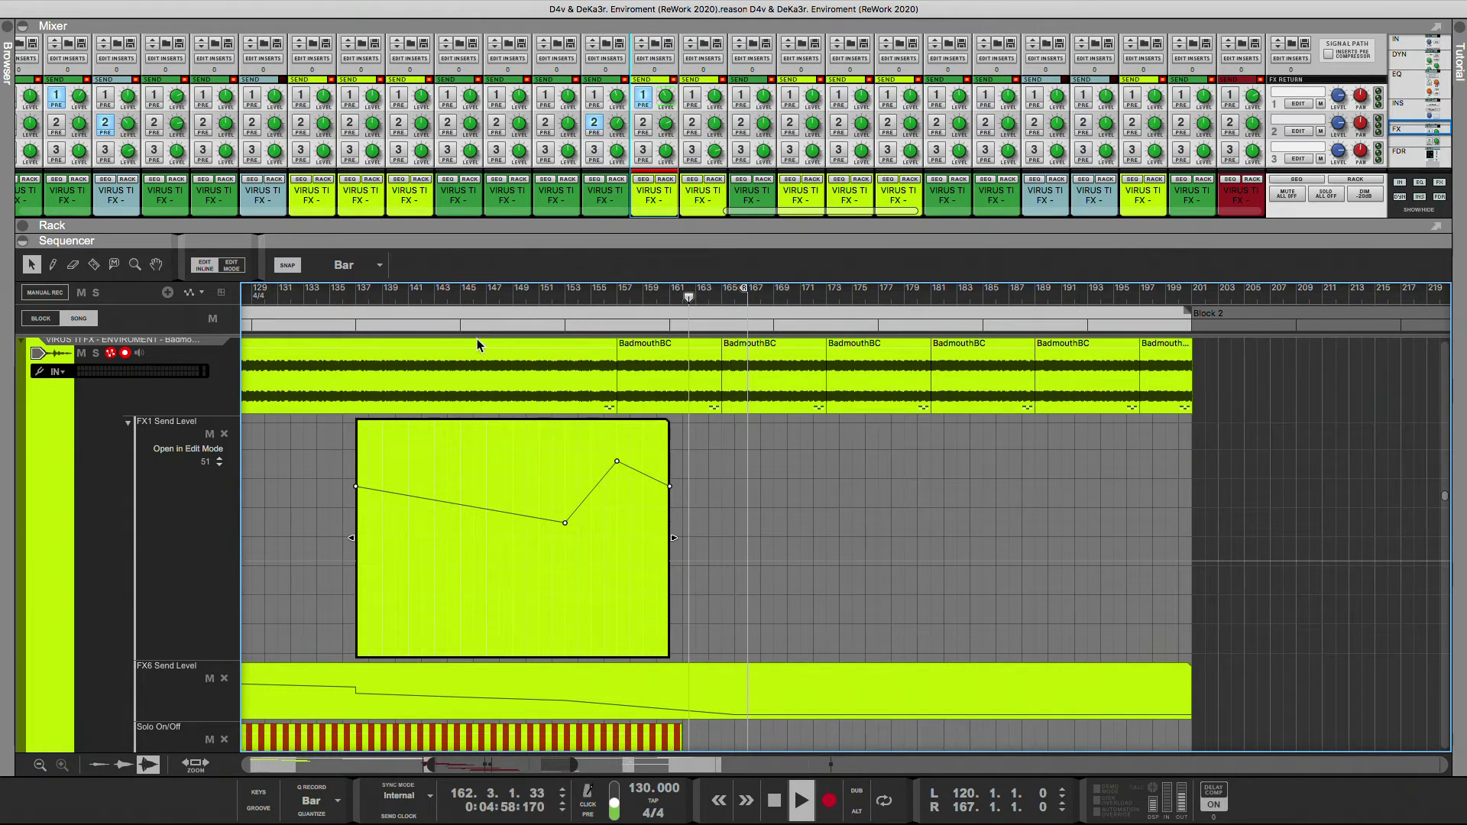
# - Split the FX1 Send Level clip at bar 157 with the Razor tool and leave inline editing
pyautogui.press('r')
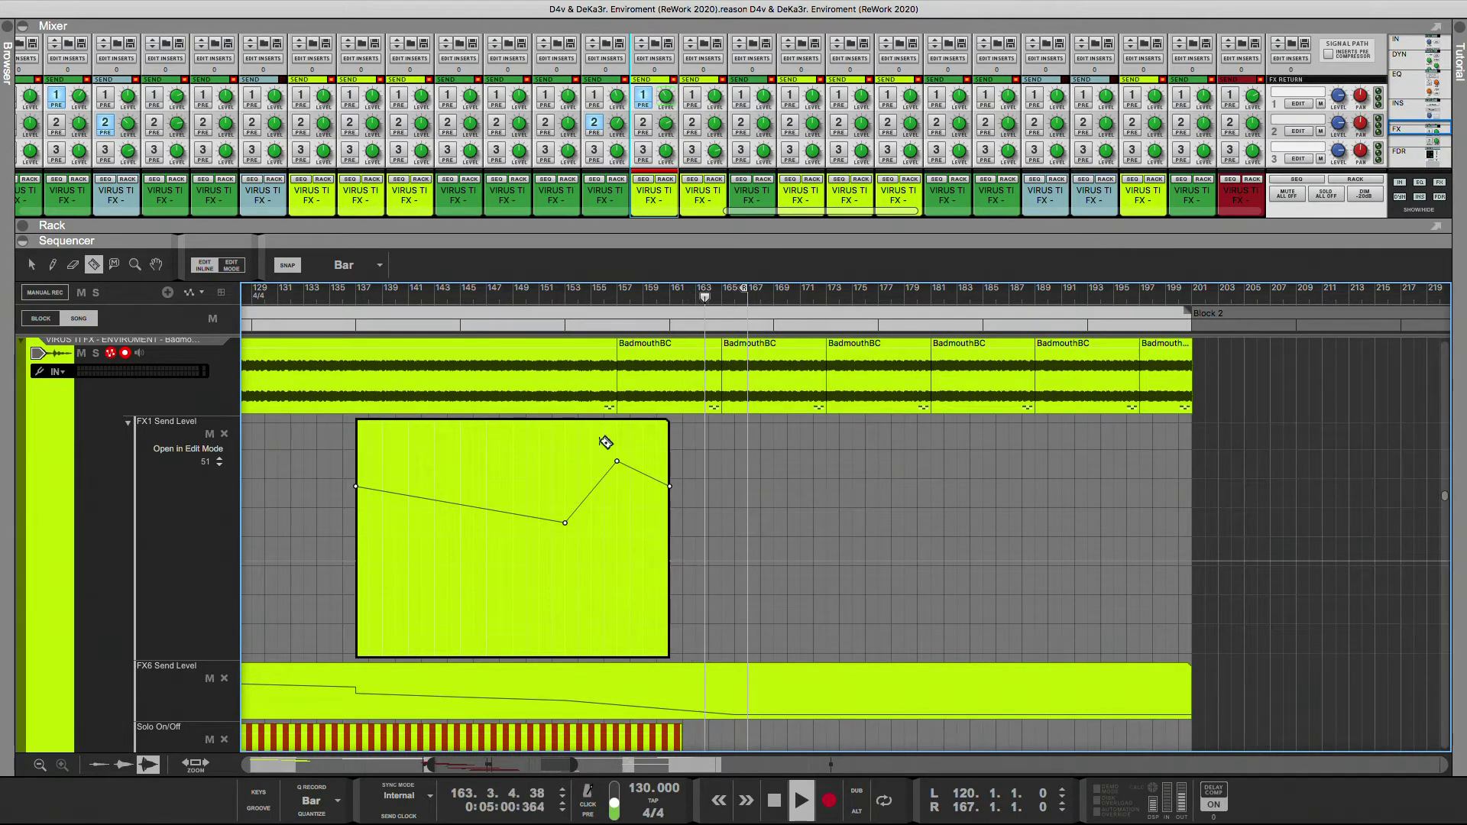
pyautogui.click(618, 443)
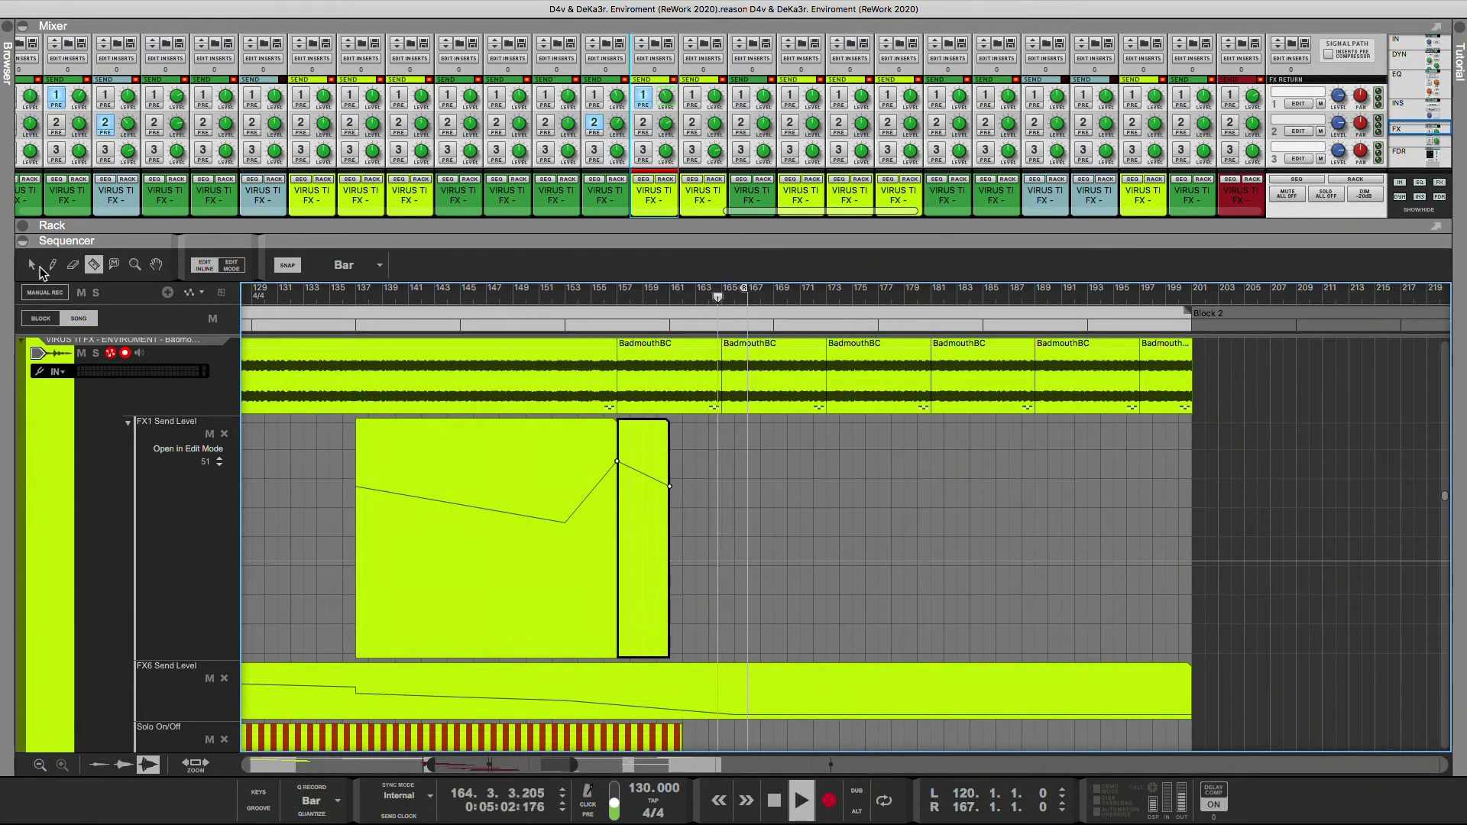
pyautogui.press('q')
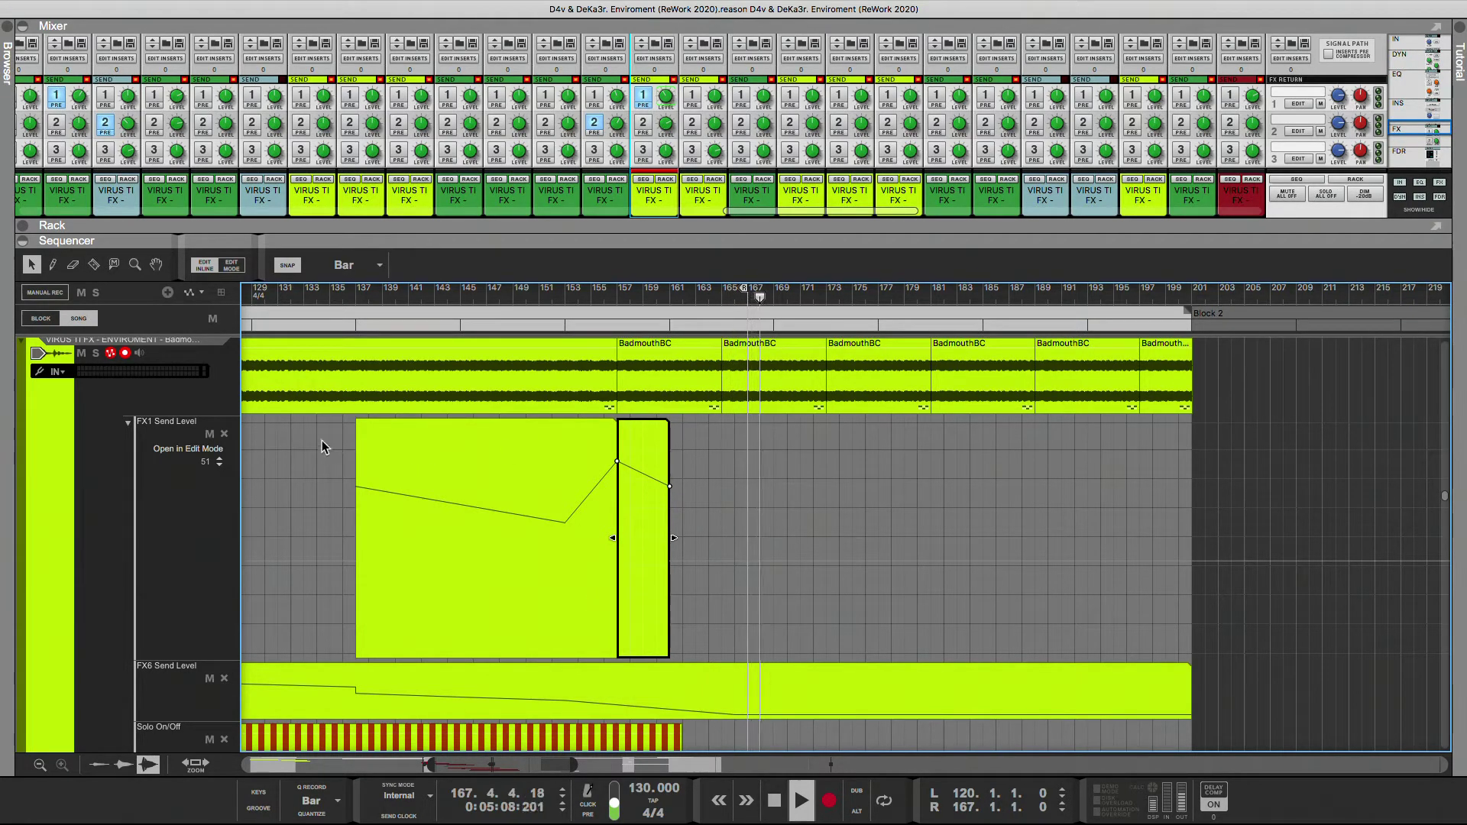
pyautogui.click(1231, 387)
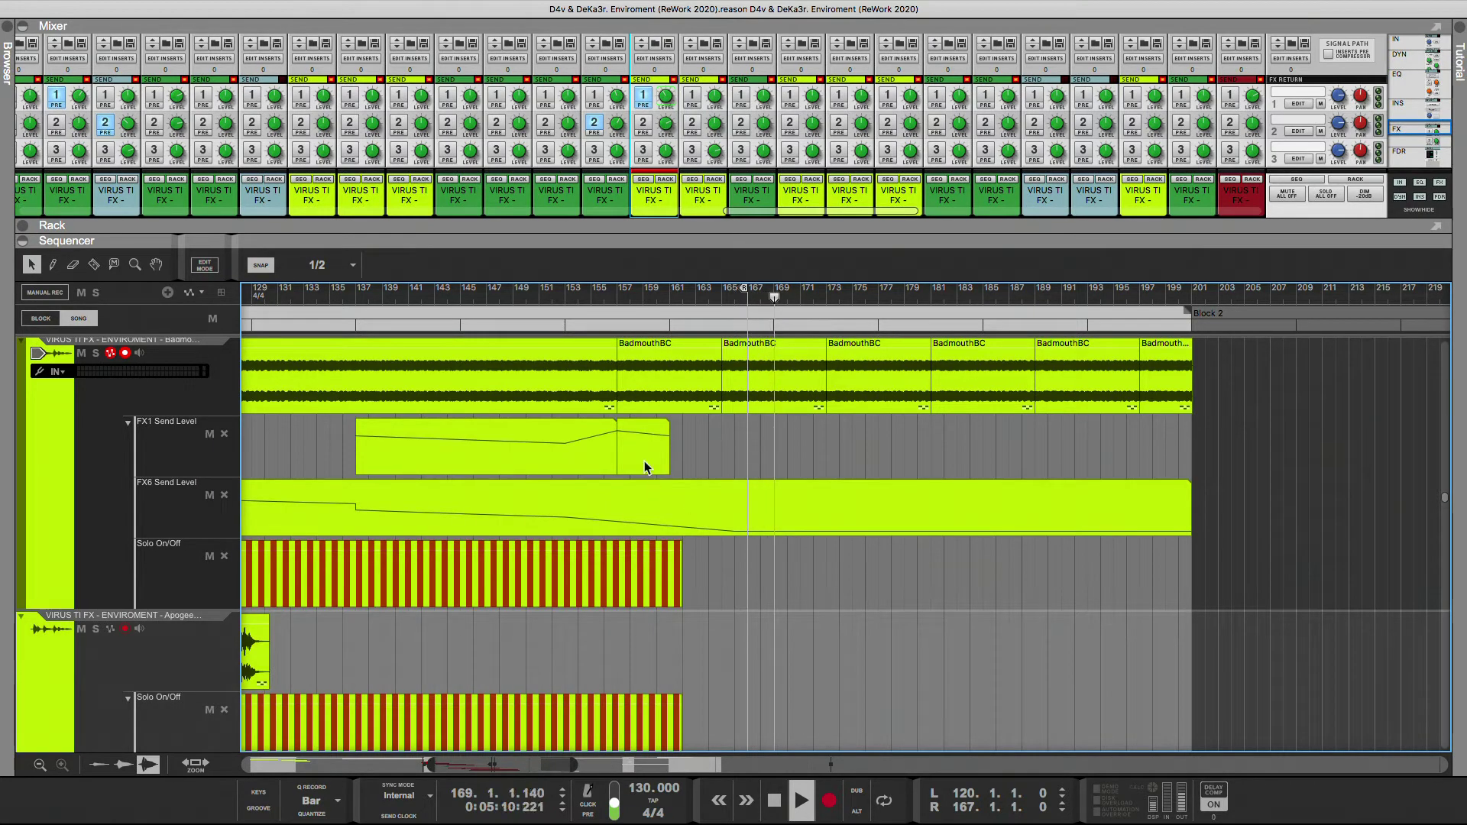
# - Copy the bar 157–161 automation clip to bars 165, 173, 181, 189 and 197, and join all FX1 Send Level clips
pyautogui.moveTo(644, 461); pyautogui.dragTo(599, 443)
pyautogui.rightClick(621, 464)
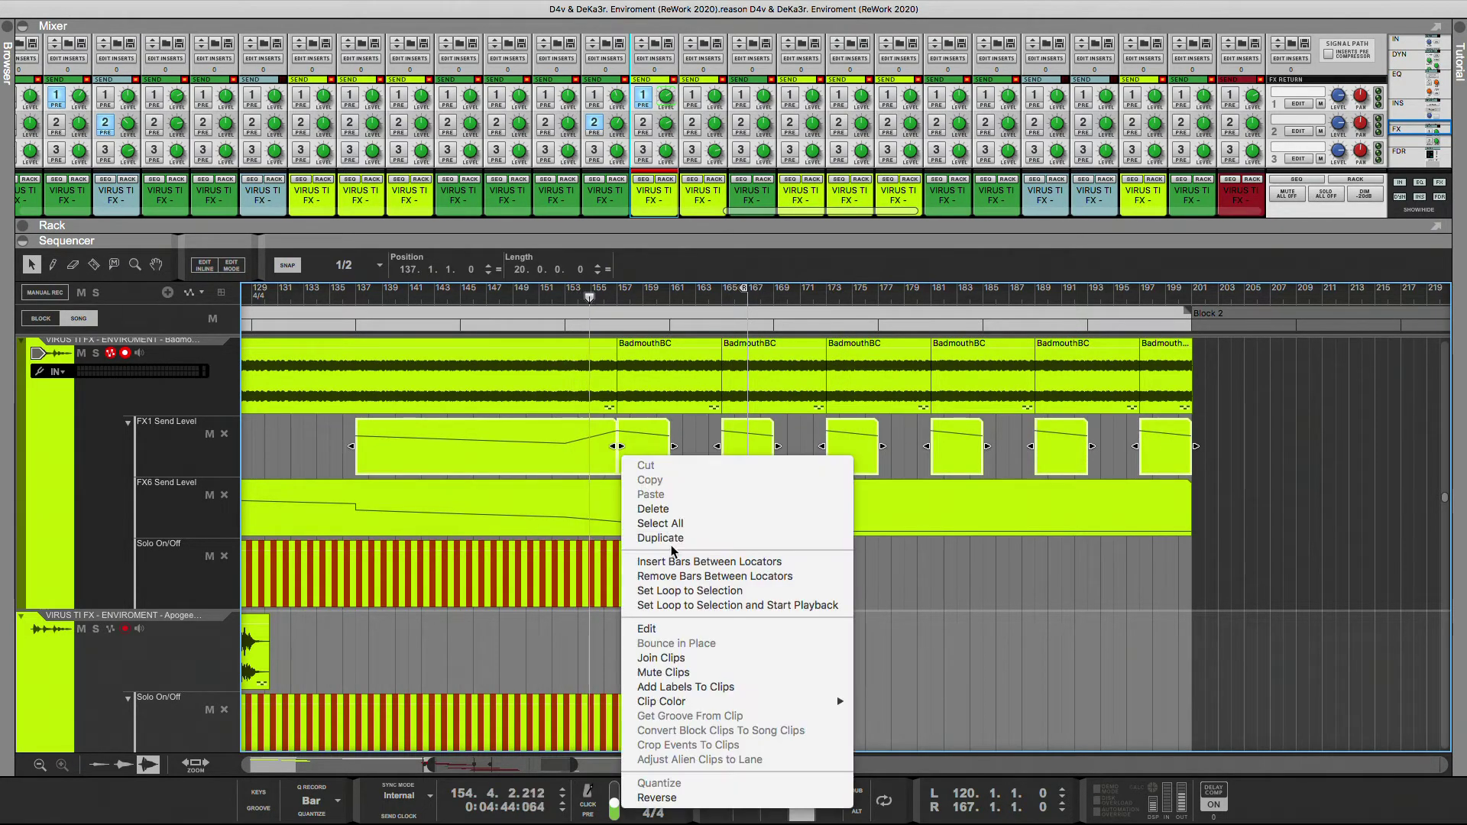
pyautogui.click(659, 658)
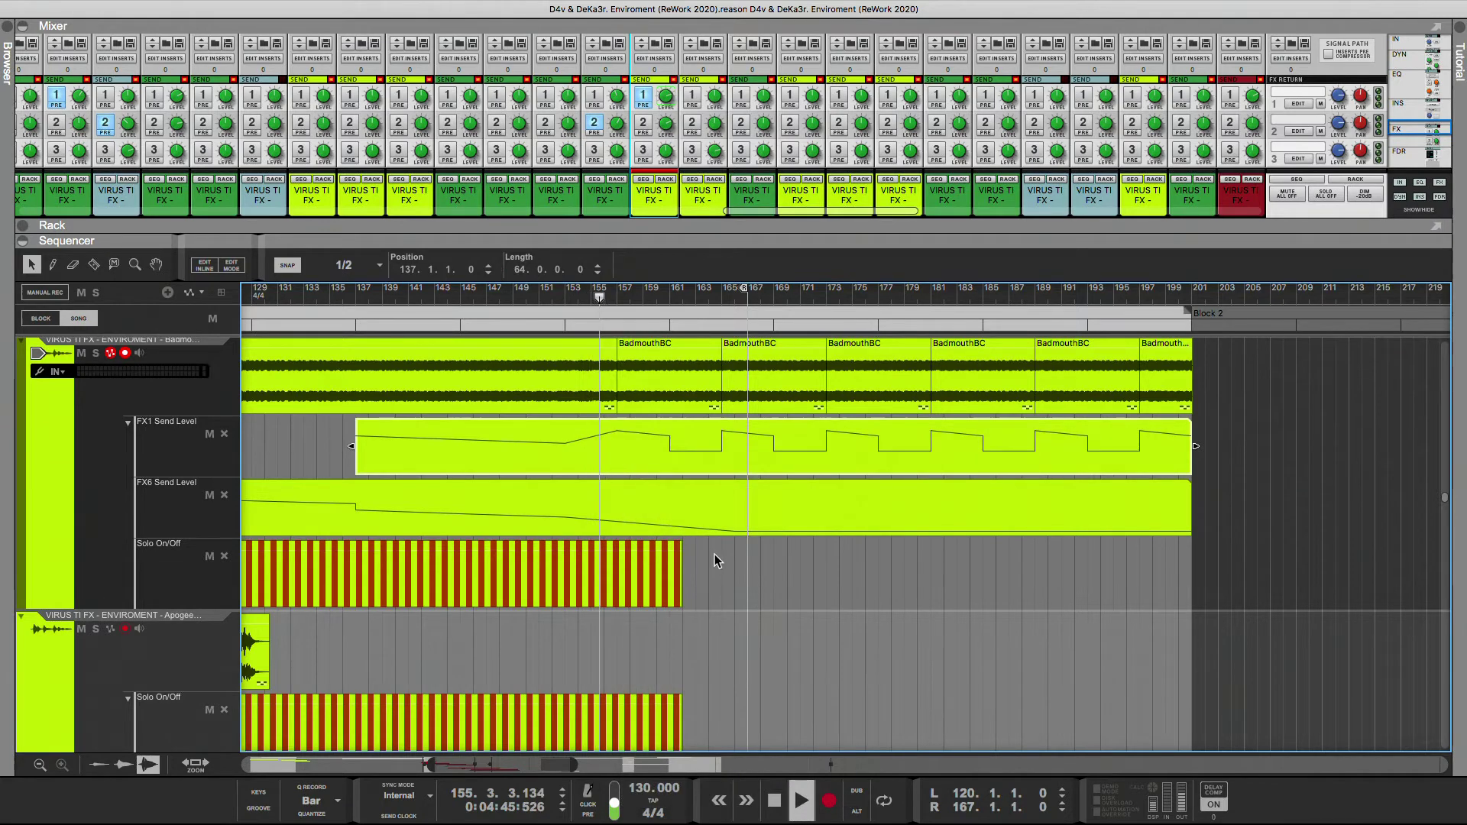
# - Open the joined FX1 Send Level clip and delete the low automation points at bars 161, 169, 177, 185 and 193
pyautogui.doubleClick(720, 460)
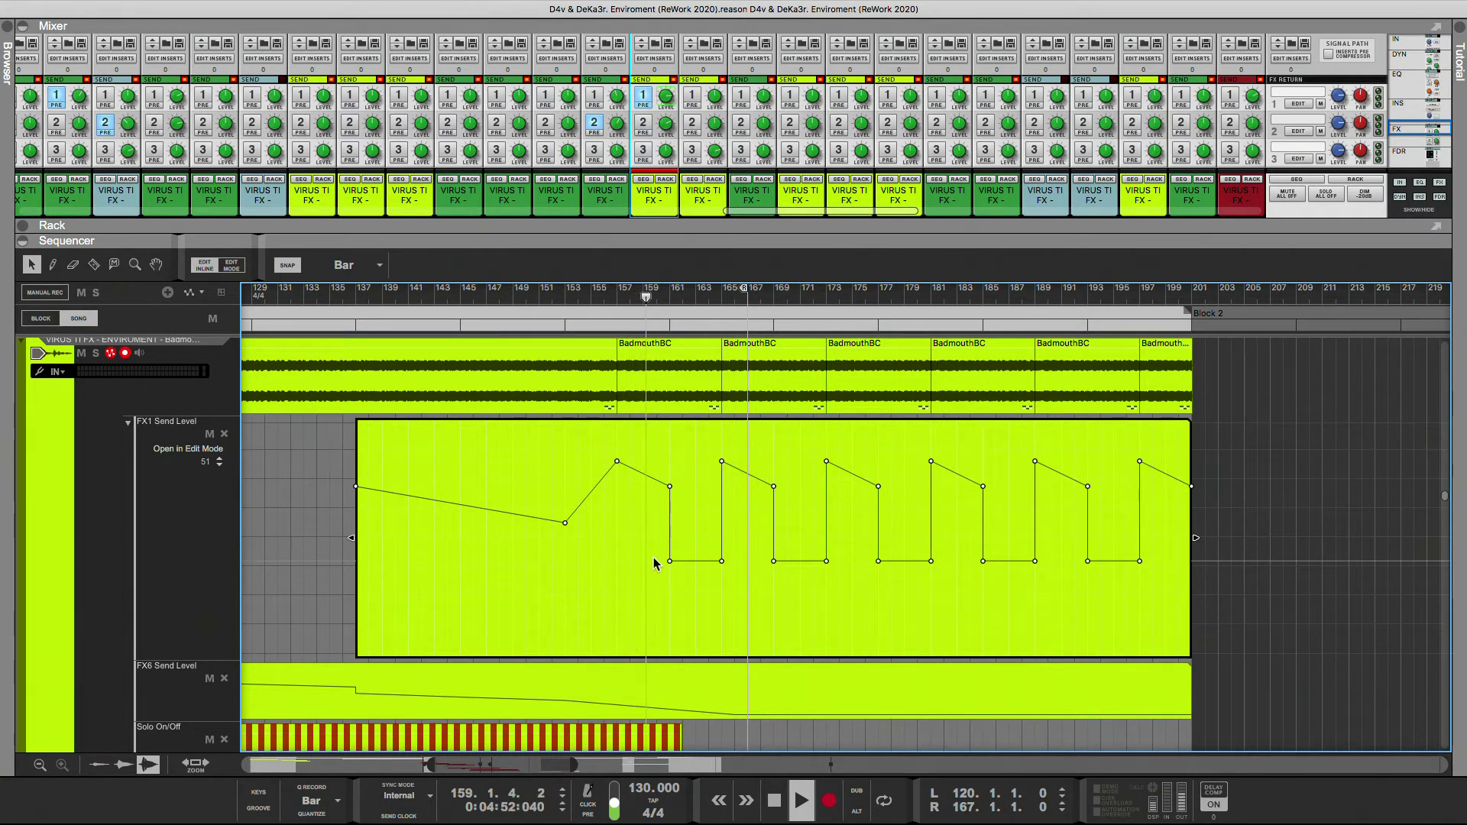
pyautogui.click(669, 561)
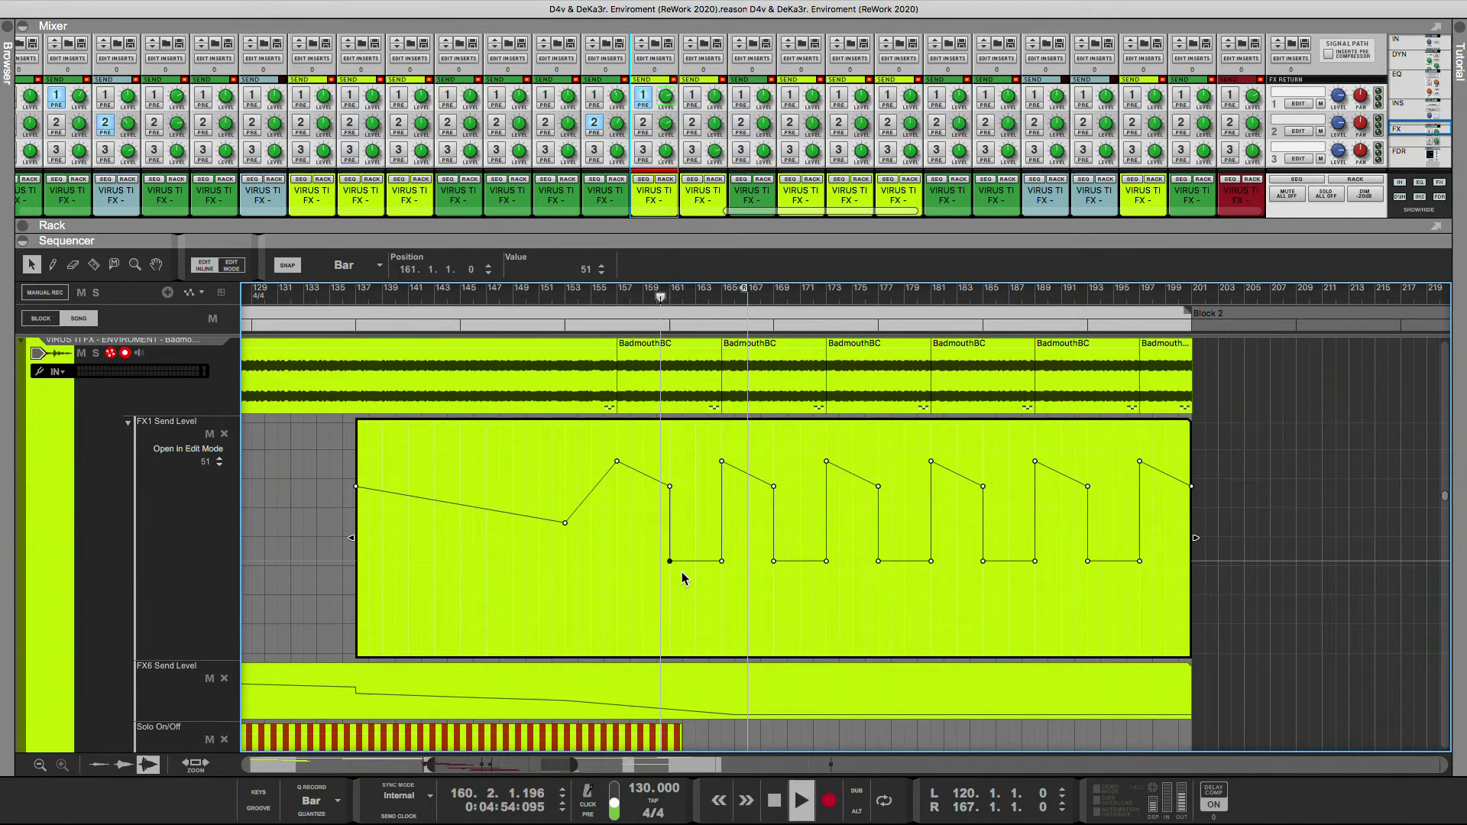
pyautogui.press('Delete')
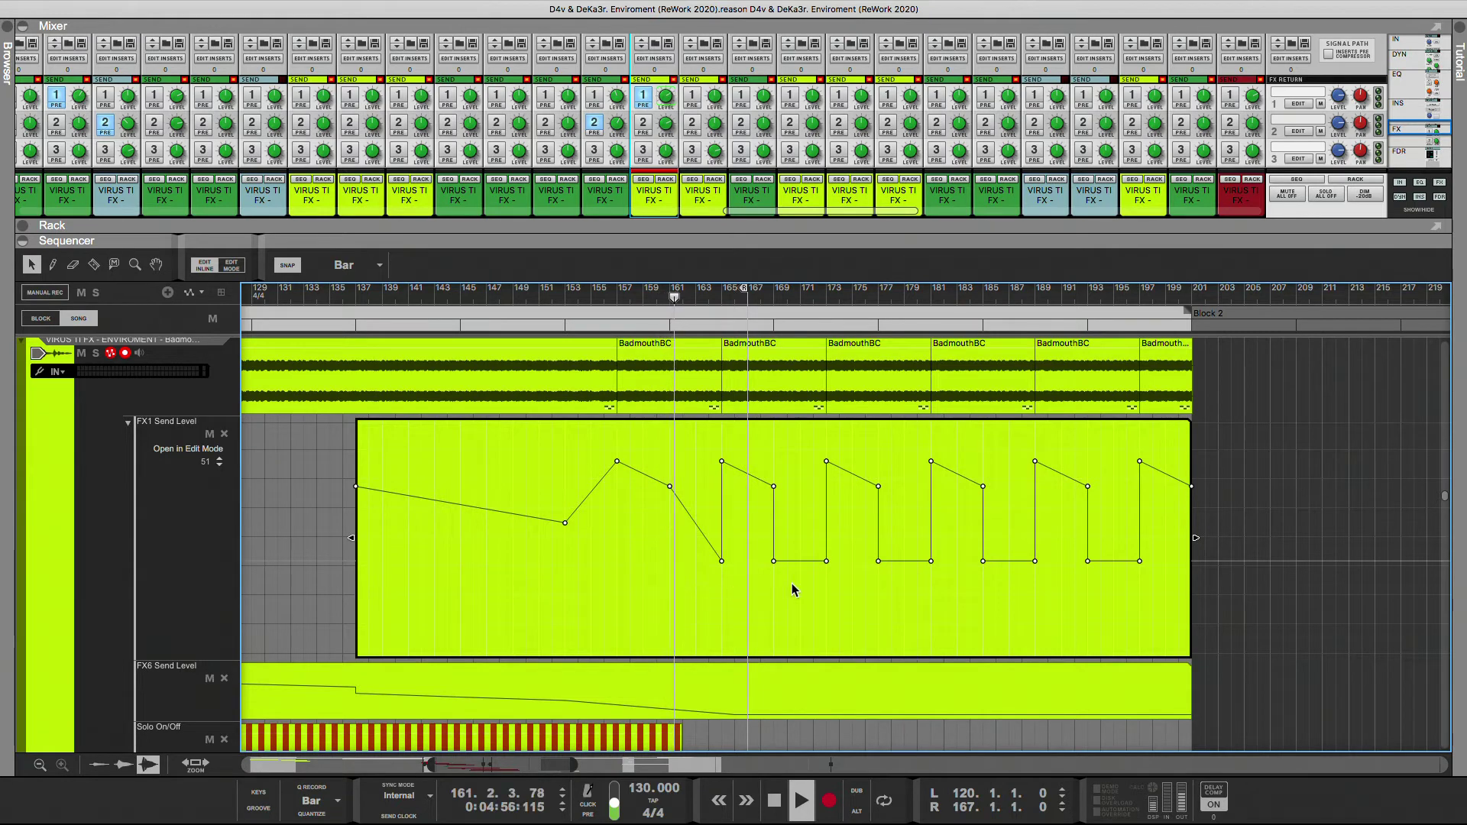
pyautogui.click(774, 561)
pyautogui.press('Delete')
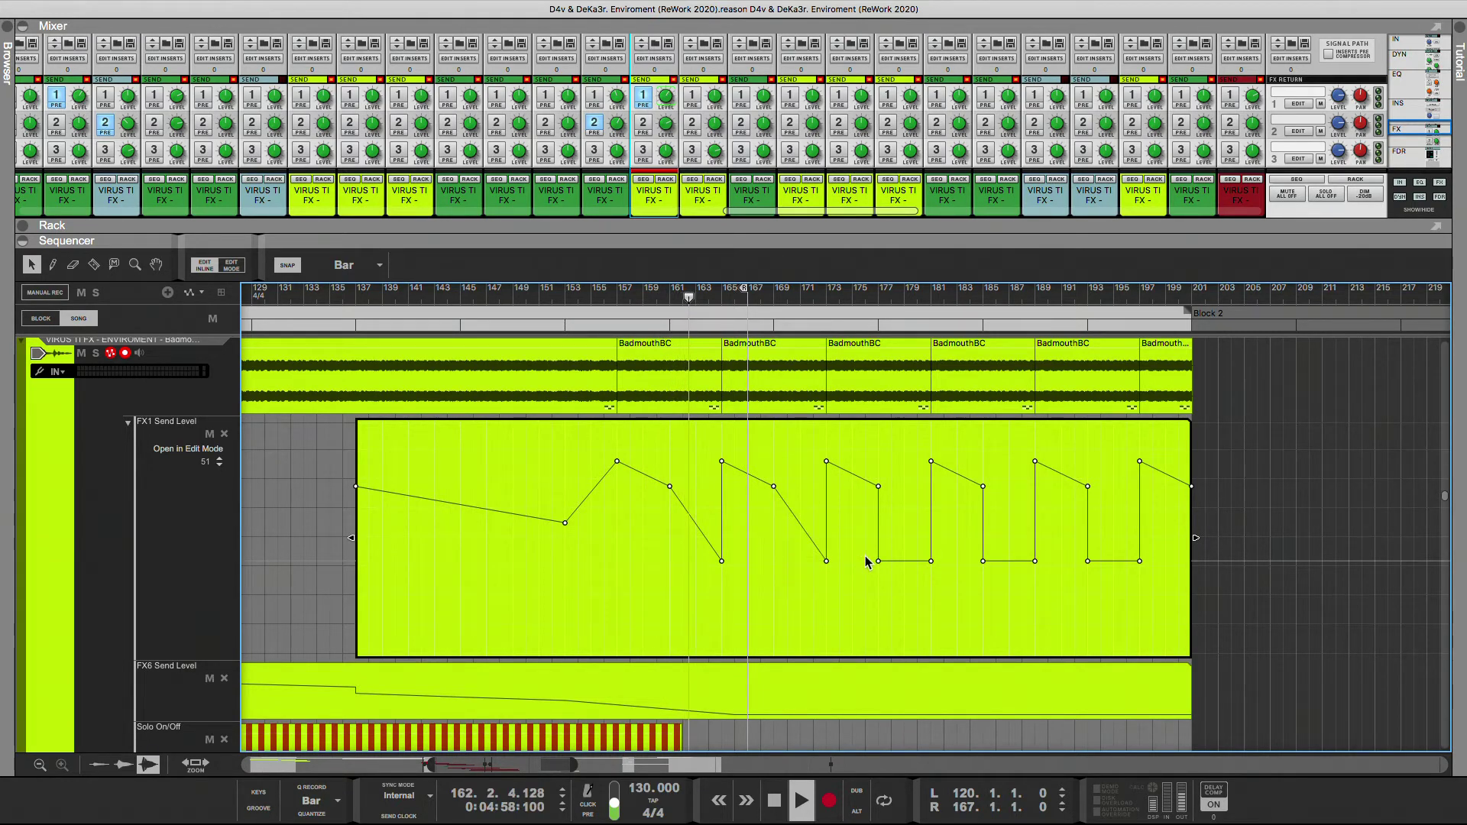
pyautogui.click(879, 560)
pyautogui.press('Delete')
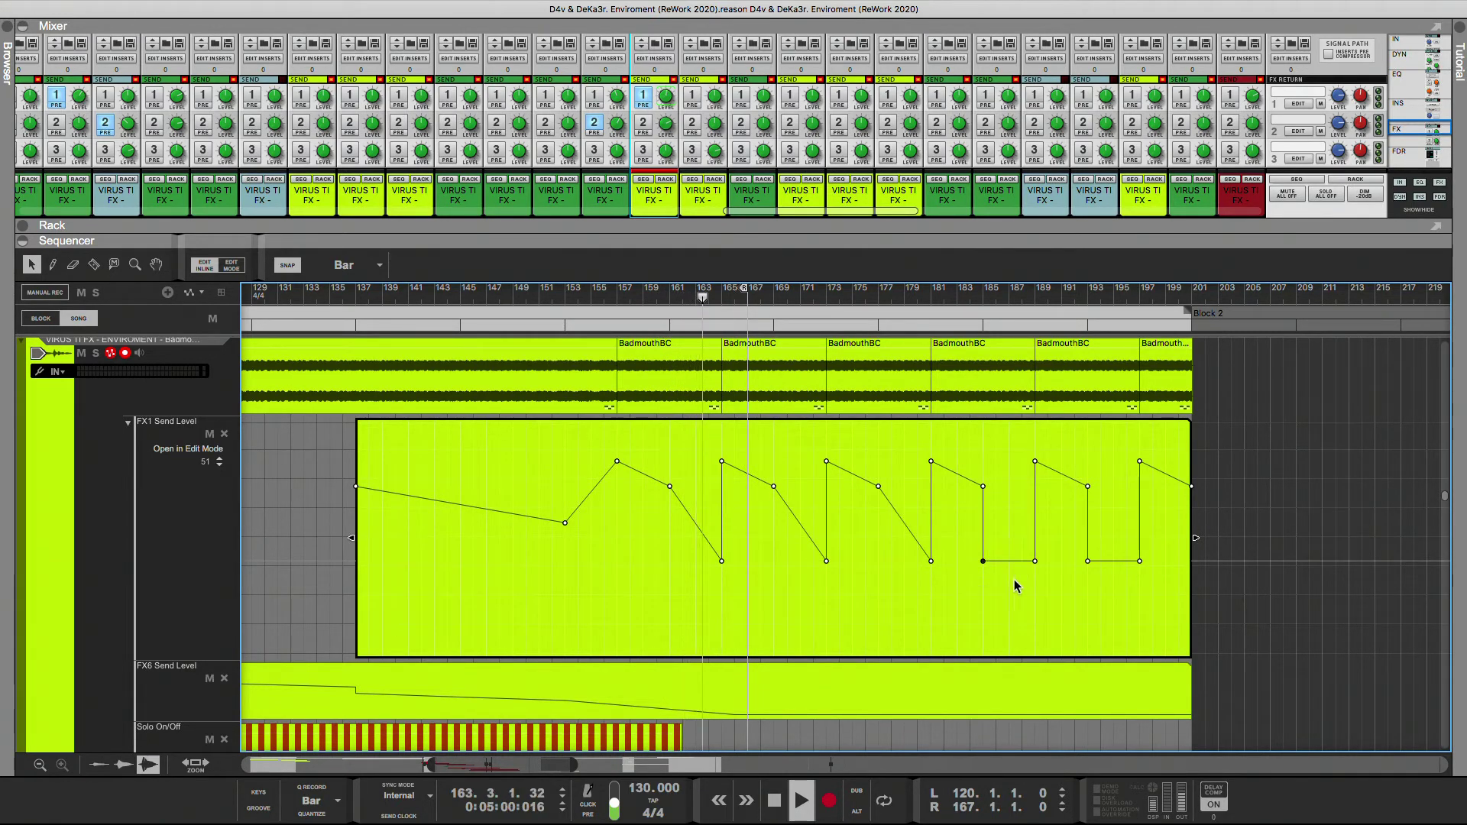
pyautogui.press('Delete')
pyautogui.click(1087, 561)
pyautogui.press('Delete')
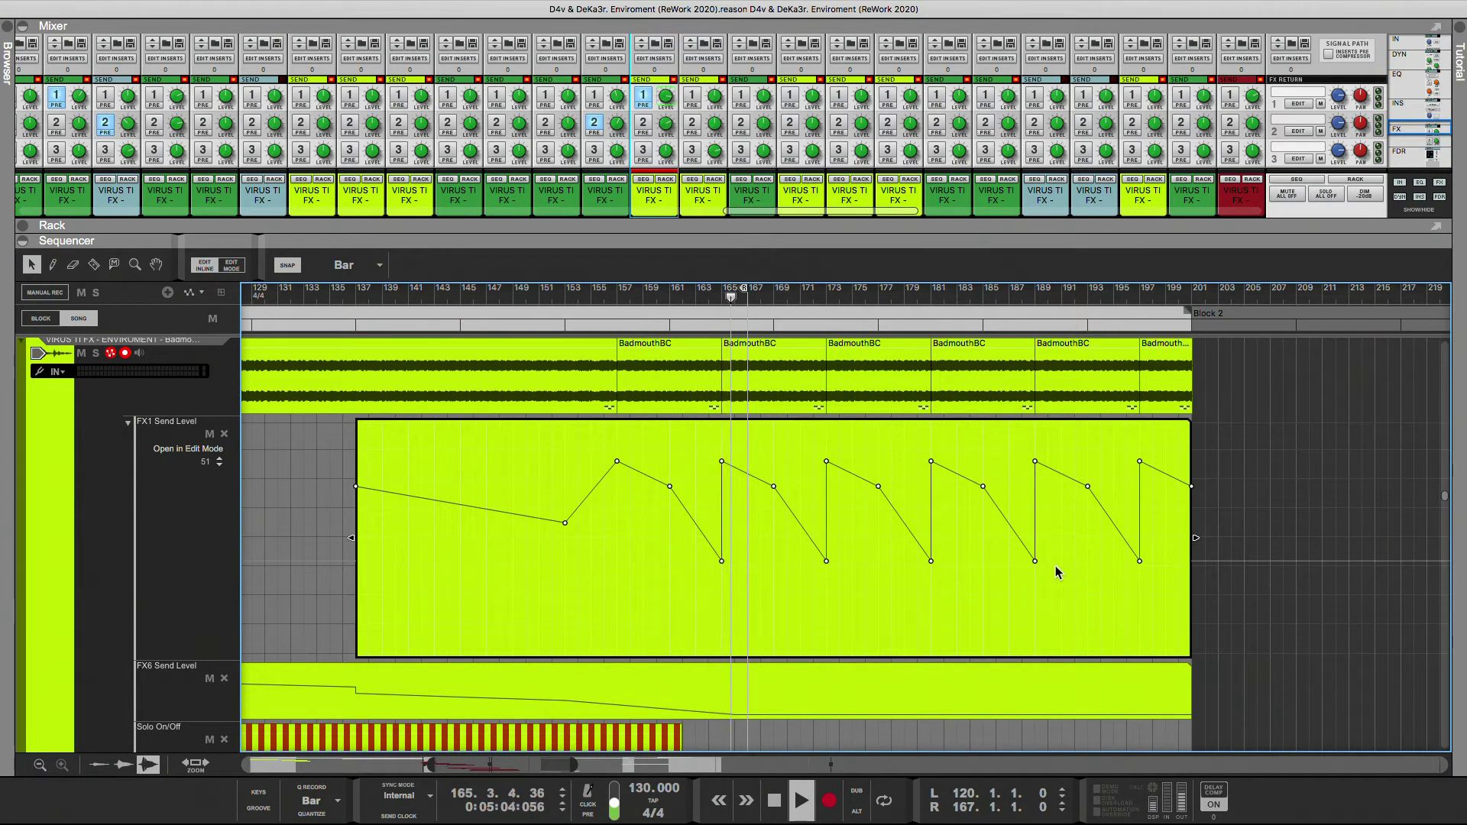
# - Lower the upper automation points at bars 165 and 169 together until bar 165 reads 95, replaying from about bar 165
pyautogui.click(722, 462)
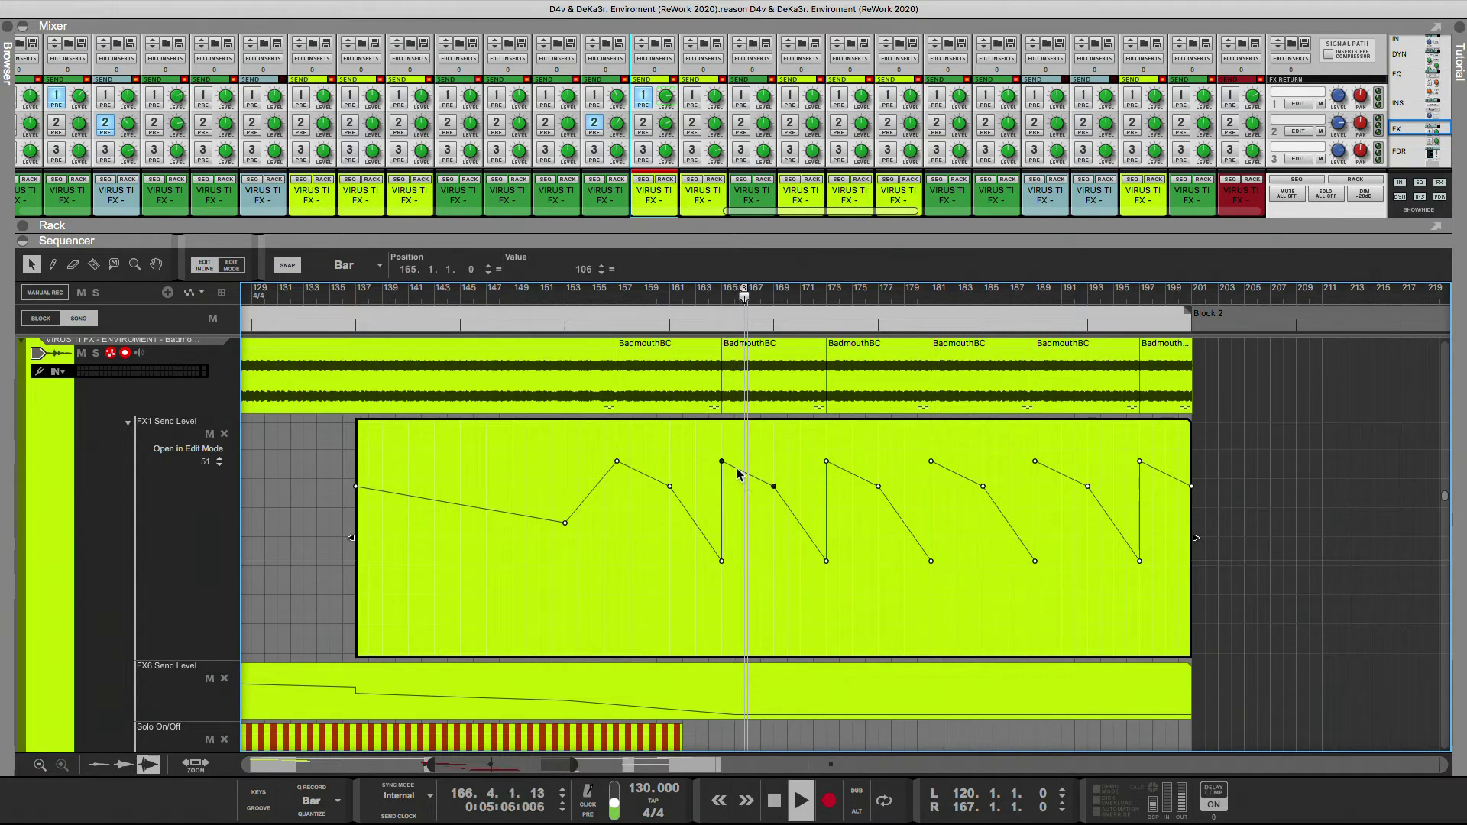
pyautogui.moveTo(722, 467); pyautogui.dragTo(722, 476)
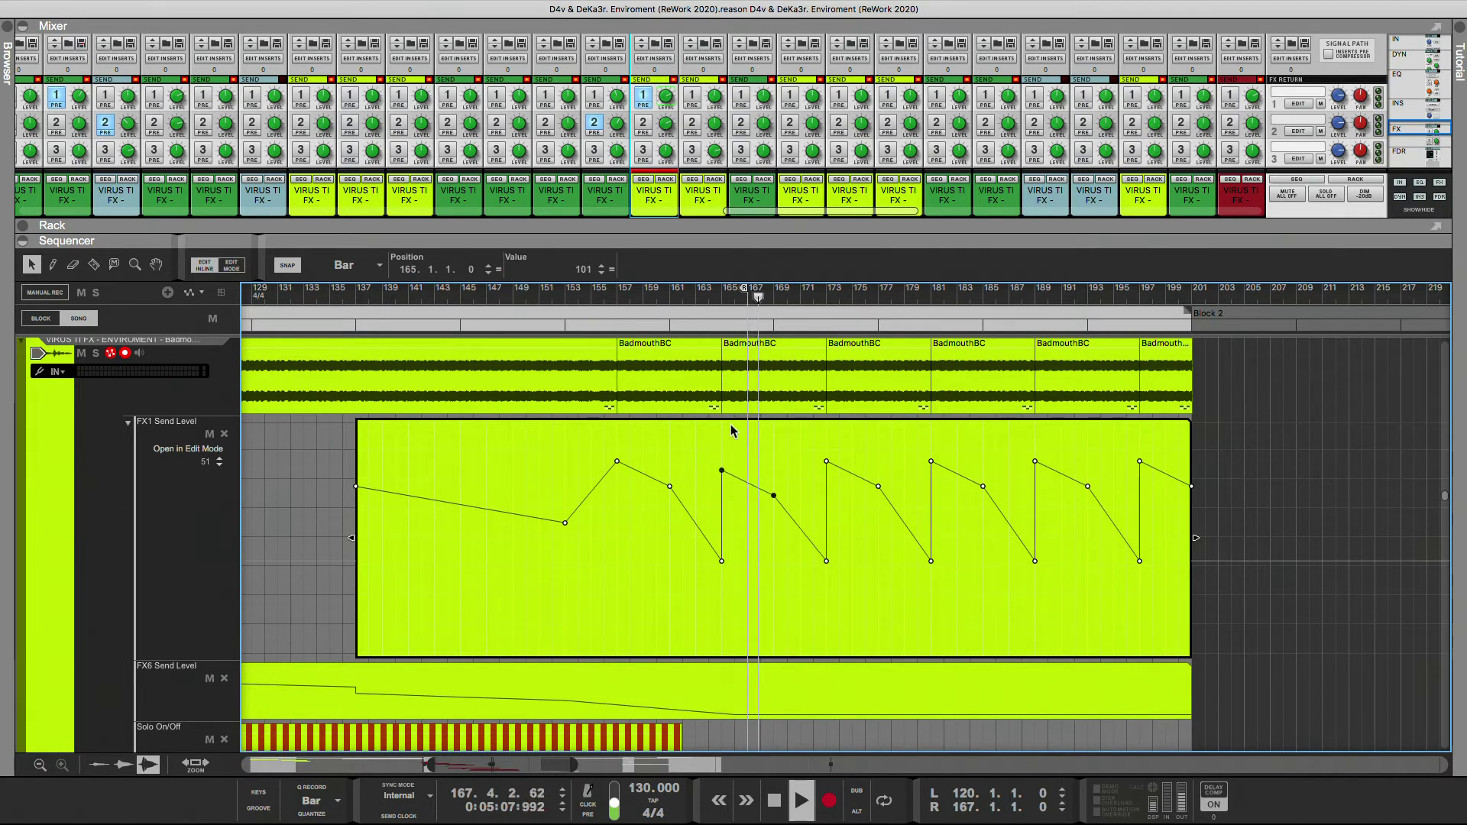
pyautogui.click(717, 301)
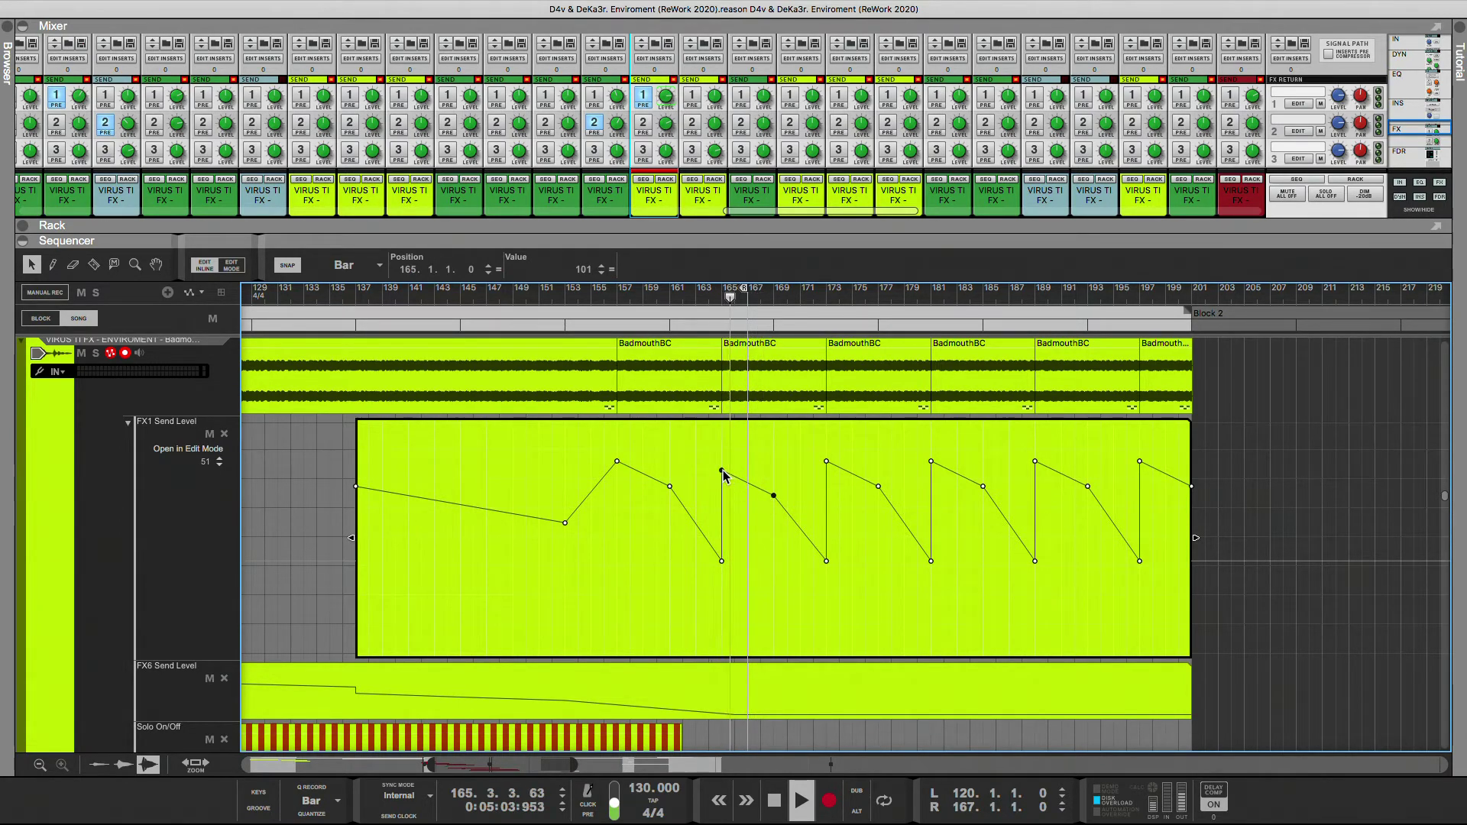
pyautogui.moveTo(722, 472); pyautogui.dragTo(722, 478)
pyautogui.click(721, 297)
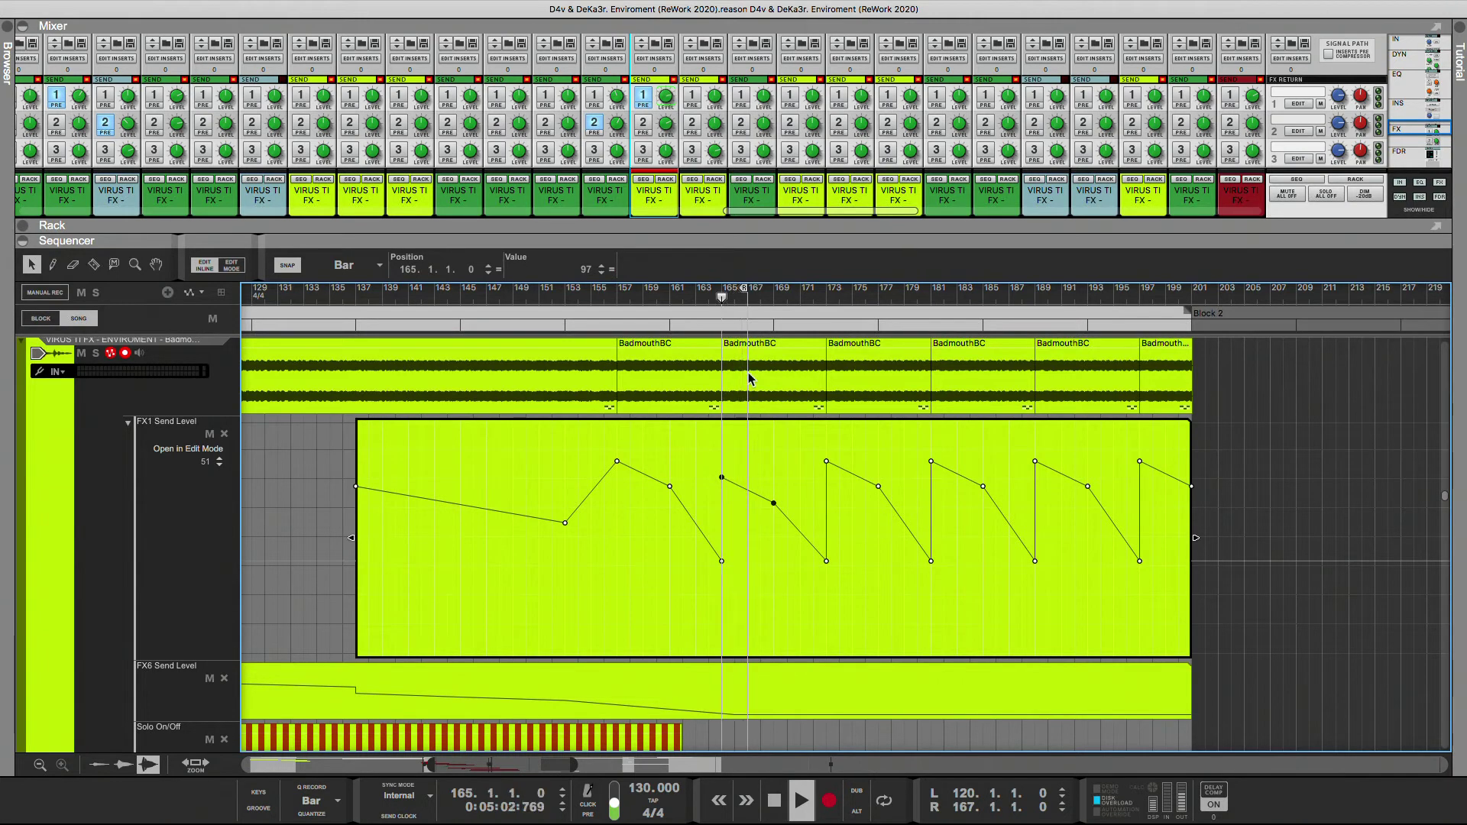
pyautogui.moveTo(722, 477); pyautogui.dragTo(722, 482)
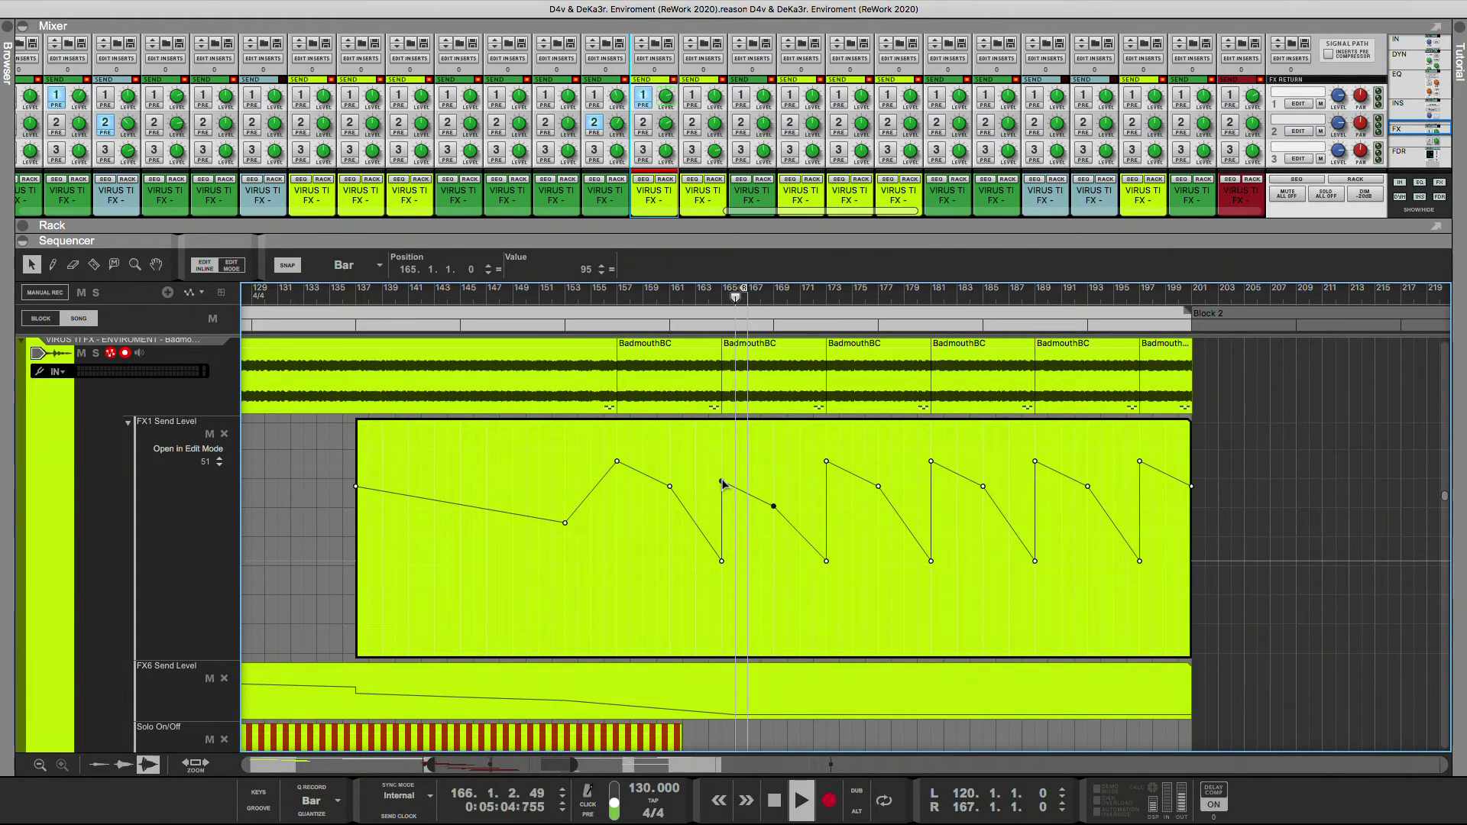
pyautogui.click(710, 299)
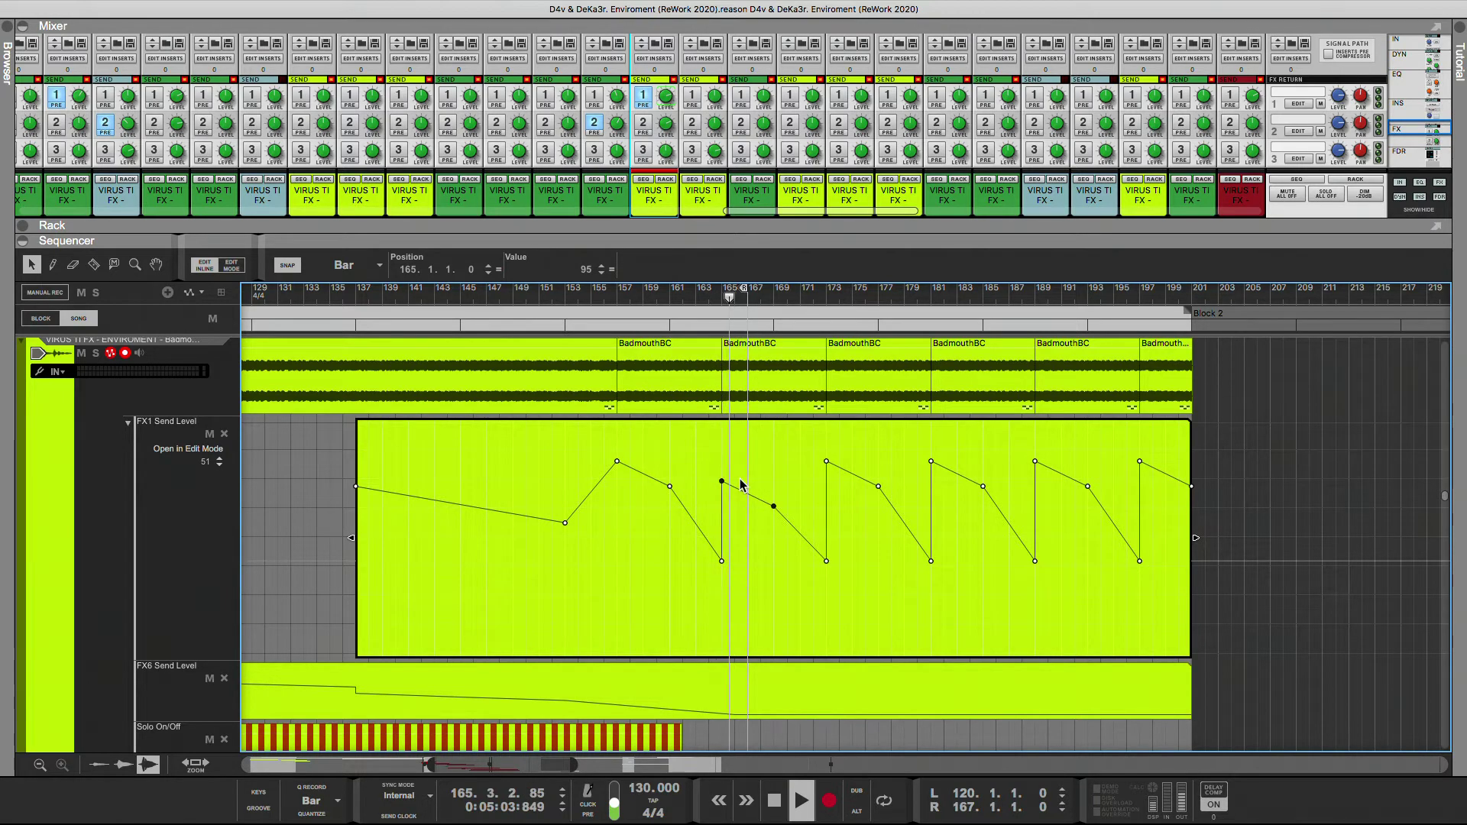
# - Select the upper automation points at bars 173 and 177 and lower them together, bringing bar 173 to 90
pyautogui.moveTo(812, 456); pyautogui.dragTo(888, 498)
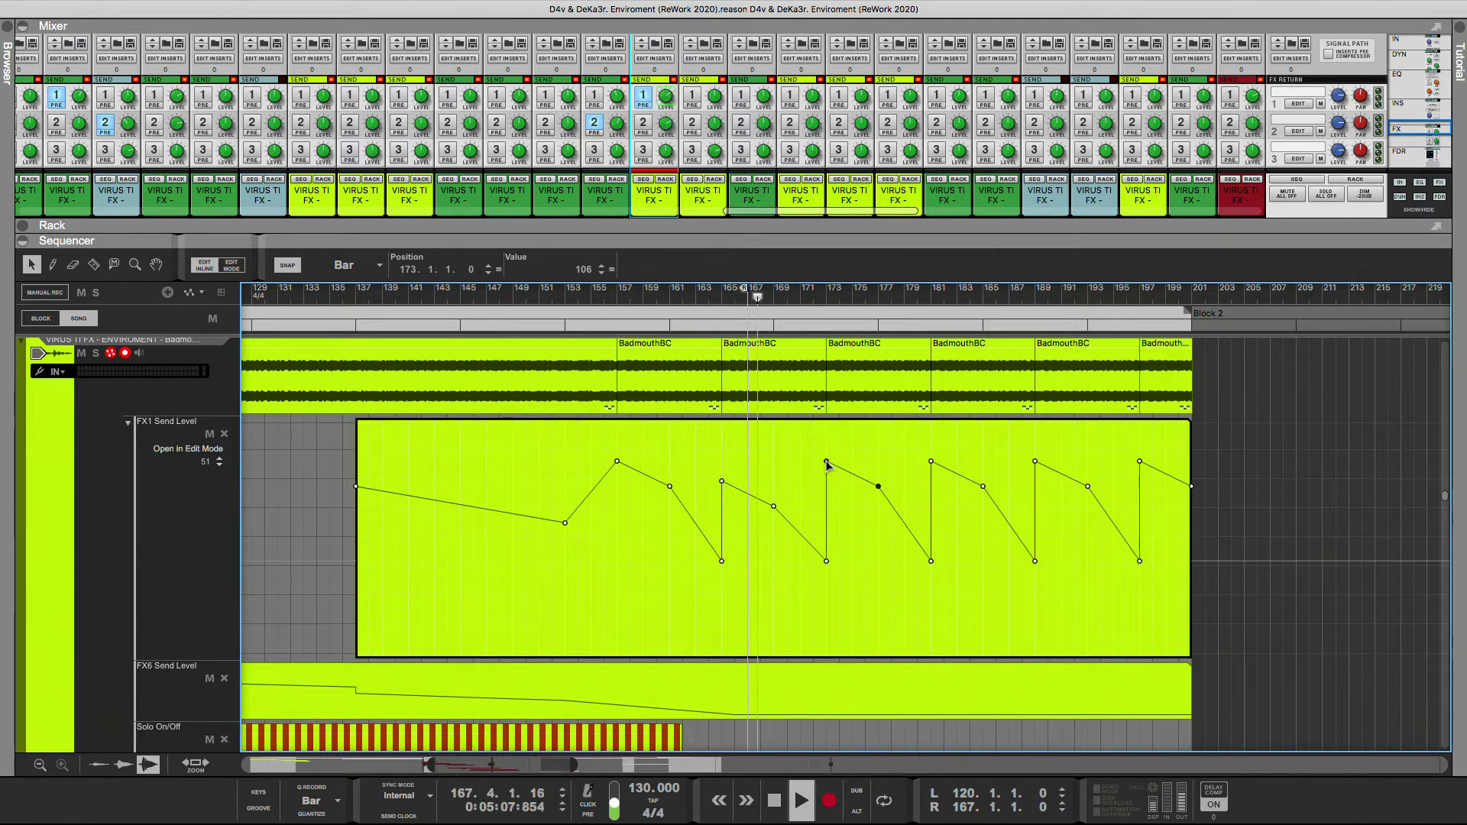
pyautogui.moveTo(824, 464); pyautogui.dragTo(826, 492)
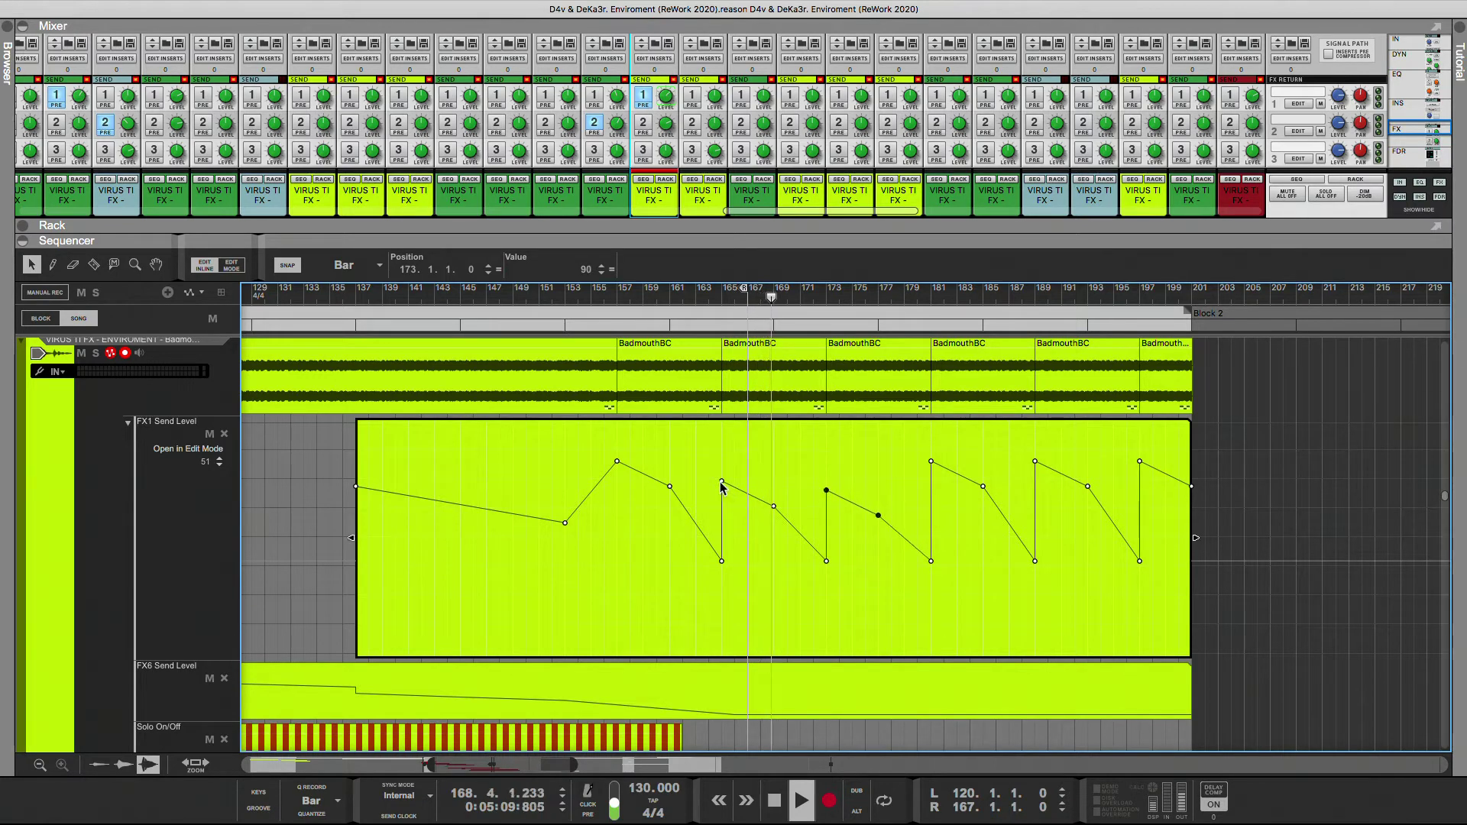
pyautogui.moveTo(711, 462); pyautogui.dragTo(780, 519)
pyautogui.moveTo(813, 469); pyautogui.dragTo(895, 520)
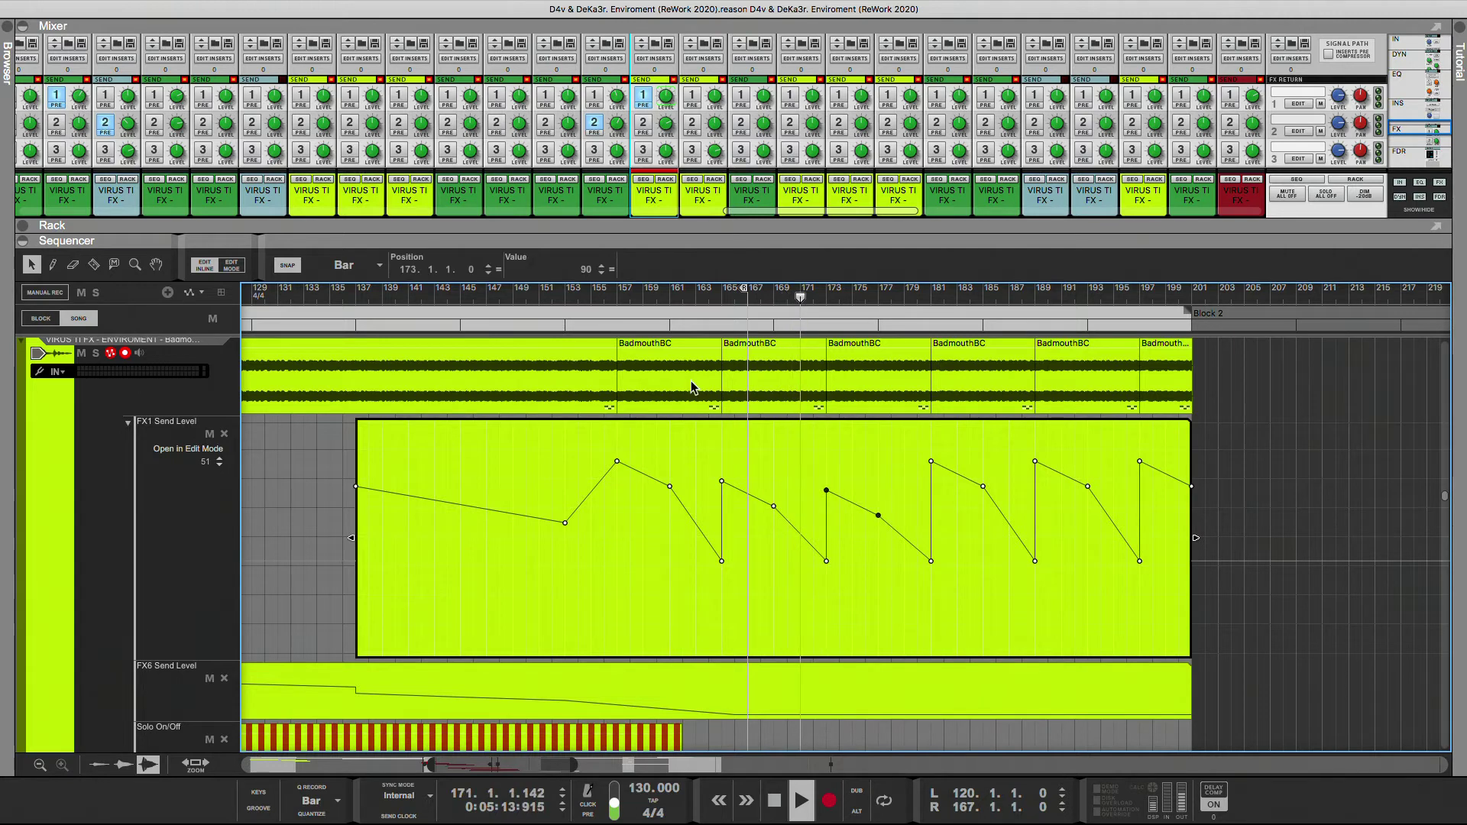
# - Fine-tune the selected pair at bars 173 and 177 until bar 173 has a value of 86, and replay from about bar 173
pyautogui.click(602, 267)
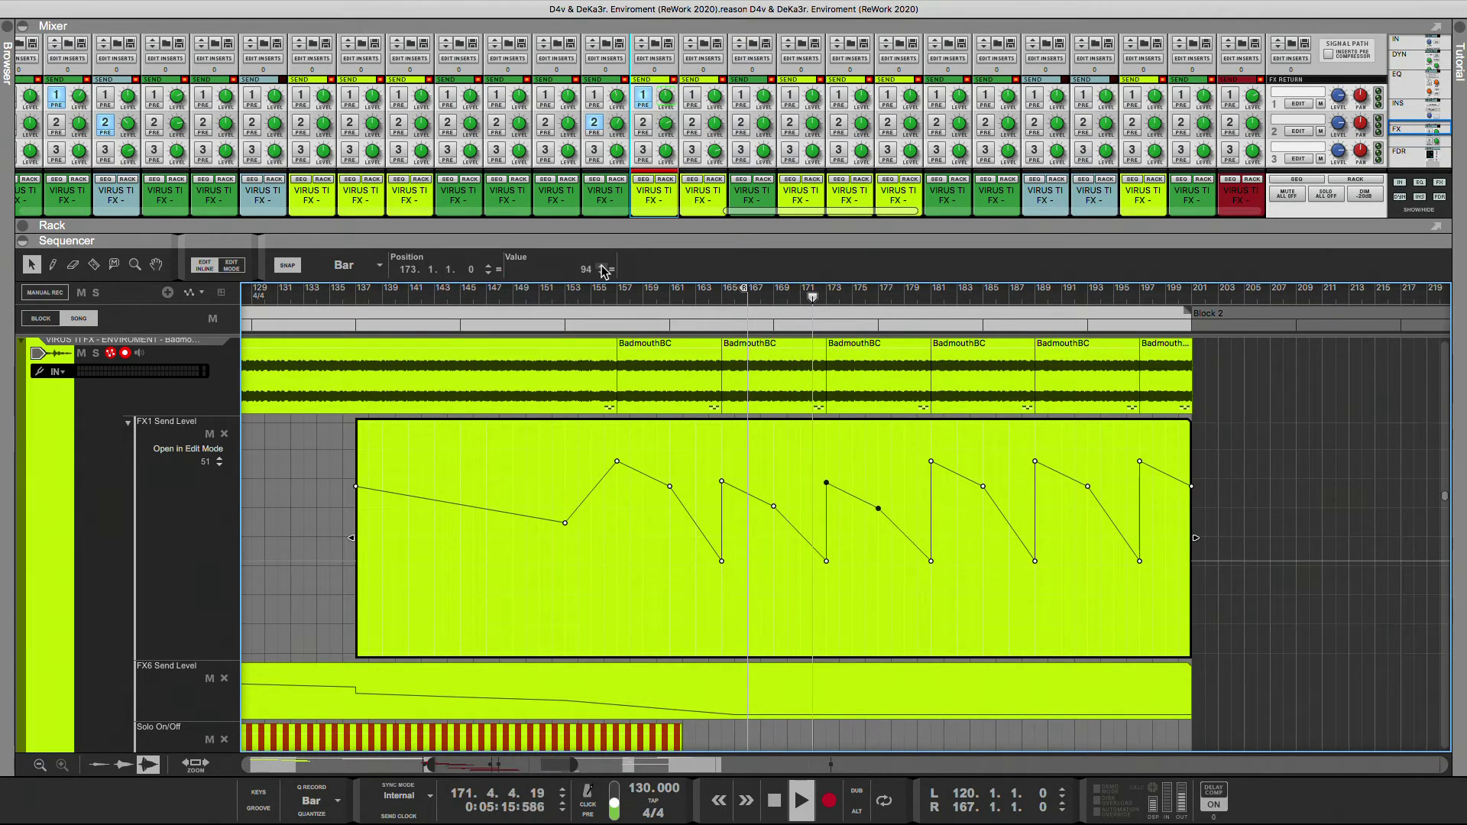
pyautogui.click(602, 268)
pyautogui.click(602, 267)
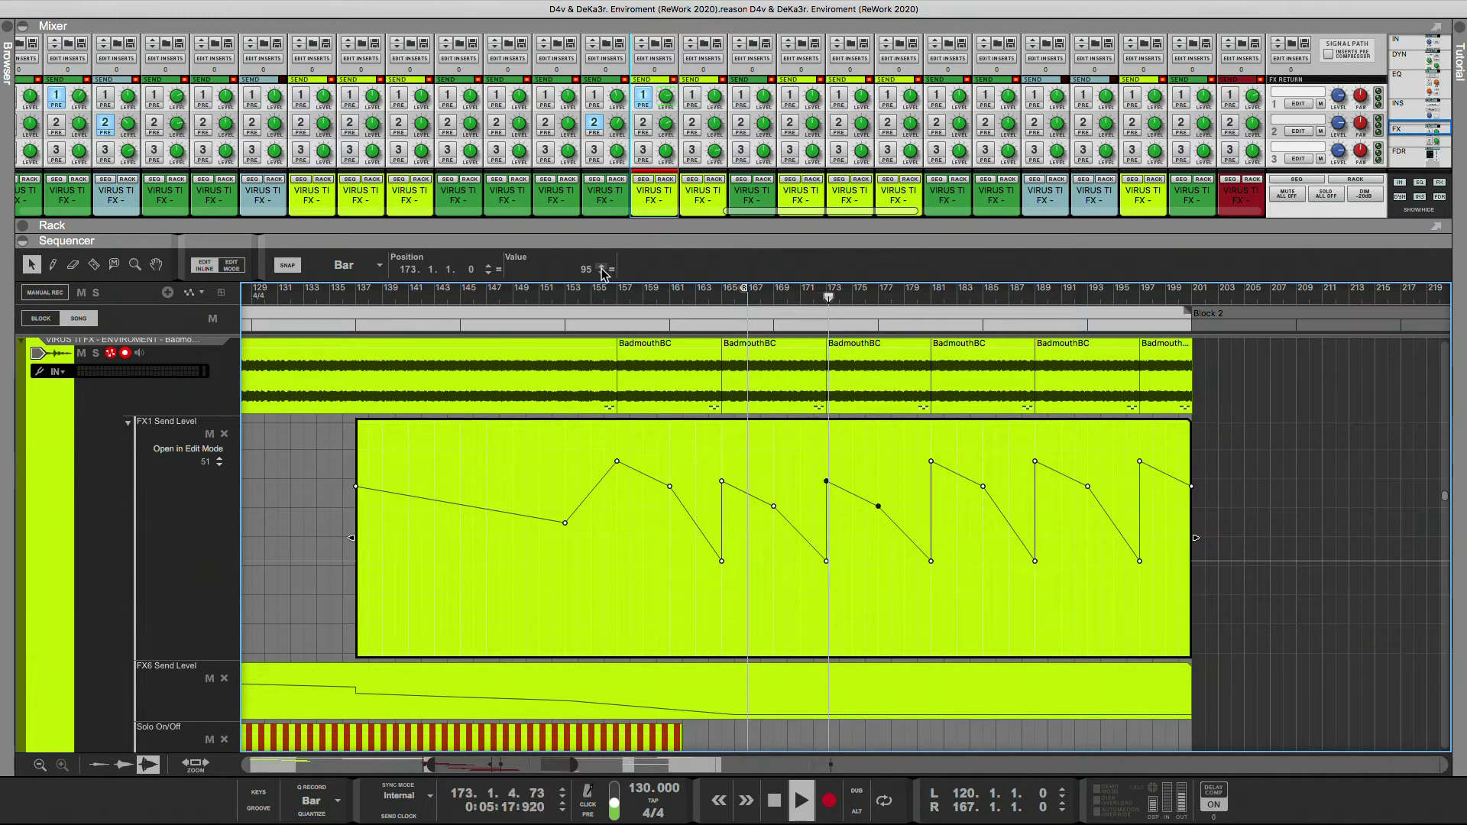
pyautogui.click(602, 275)
pyautogui.click(602, 274)
pyautogui.click(602, 275)
pyautogui.click(602, 274)
pyautogui.click(602, 274)
pyautogui.click(602, 274)
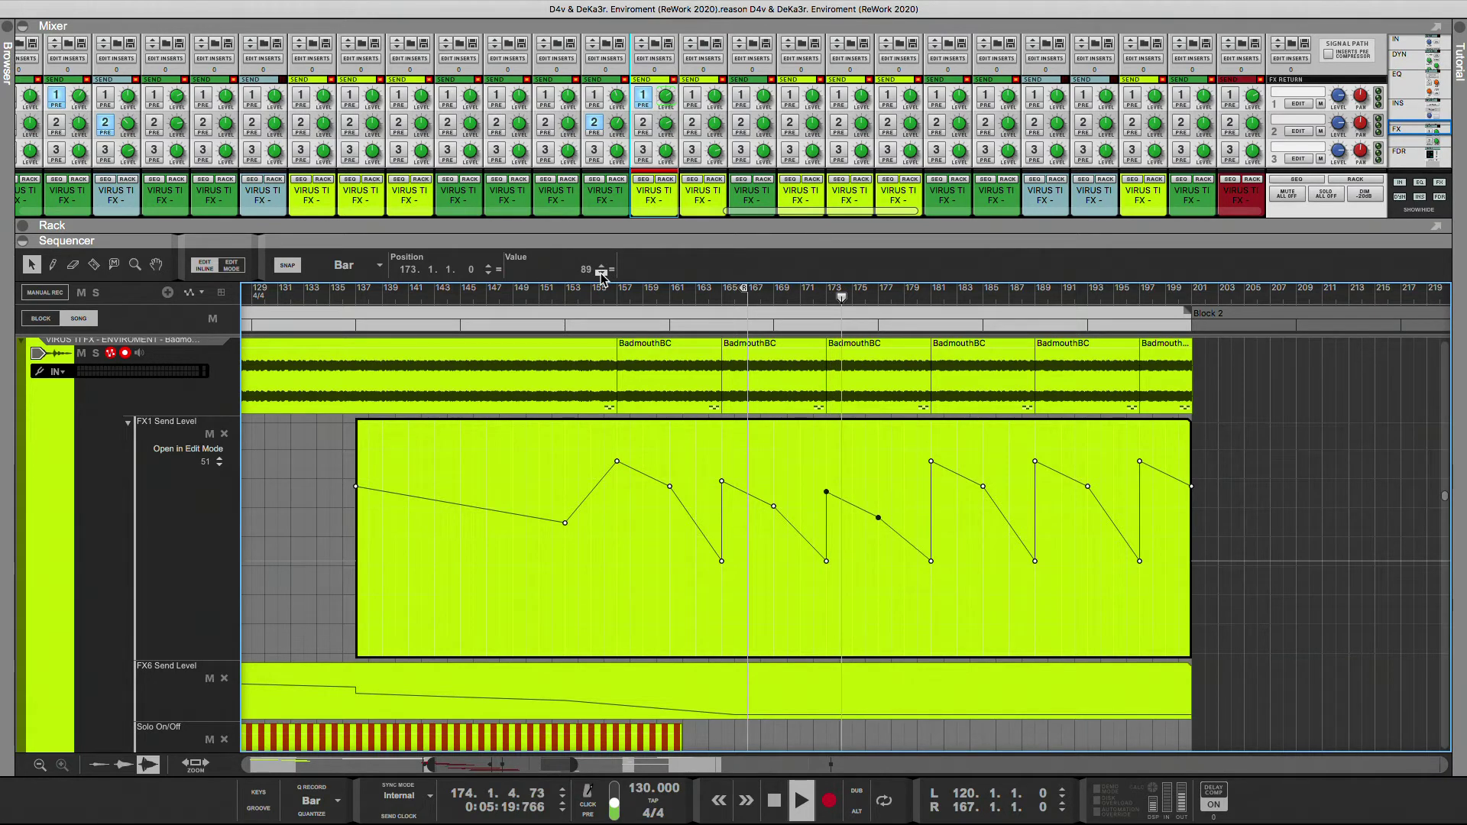
pyautogui.click(602, 275)
pyautogui.click(602, 274)
pyautogui.click(829, 295)
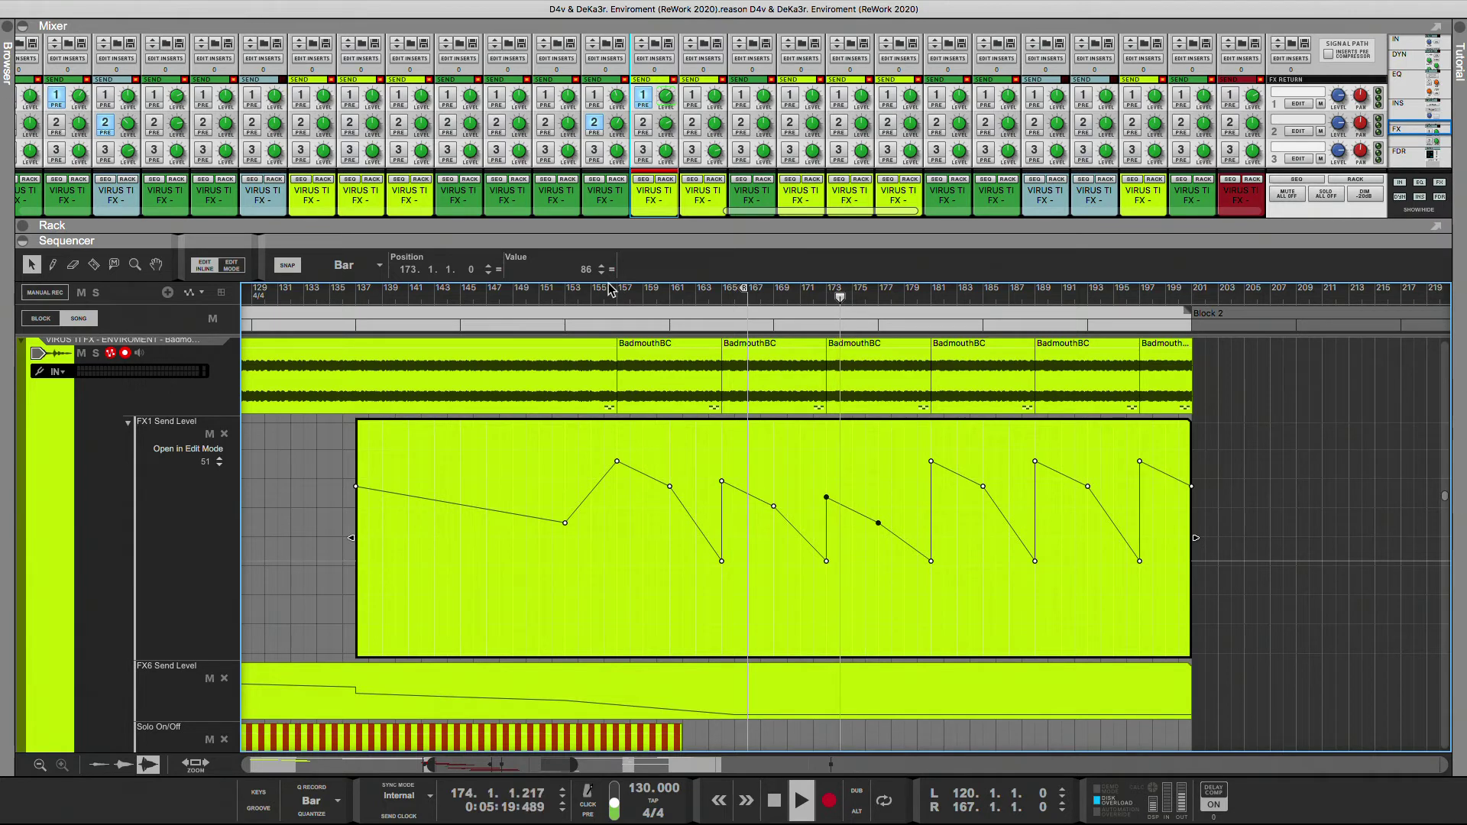
# - Replay from about bar 171 and lower the selected pair at bars 173 and 177 until bar 173 has a value of 80
pyautogui.click(787, 297)
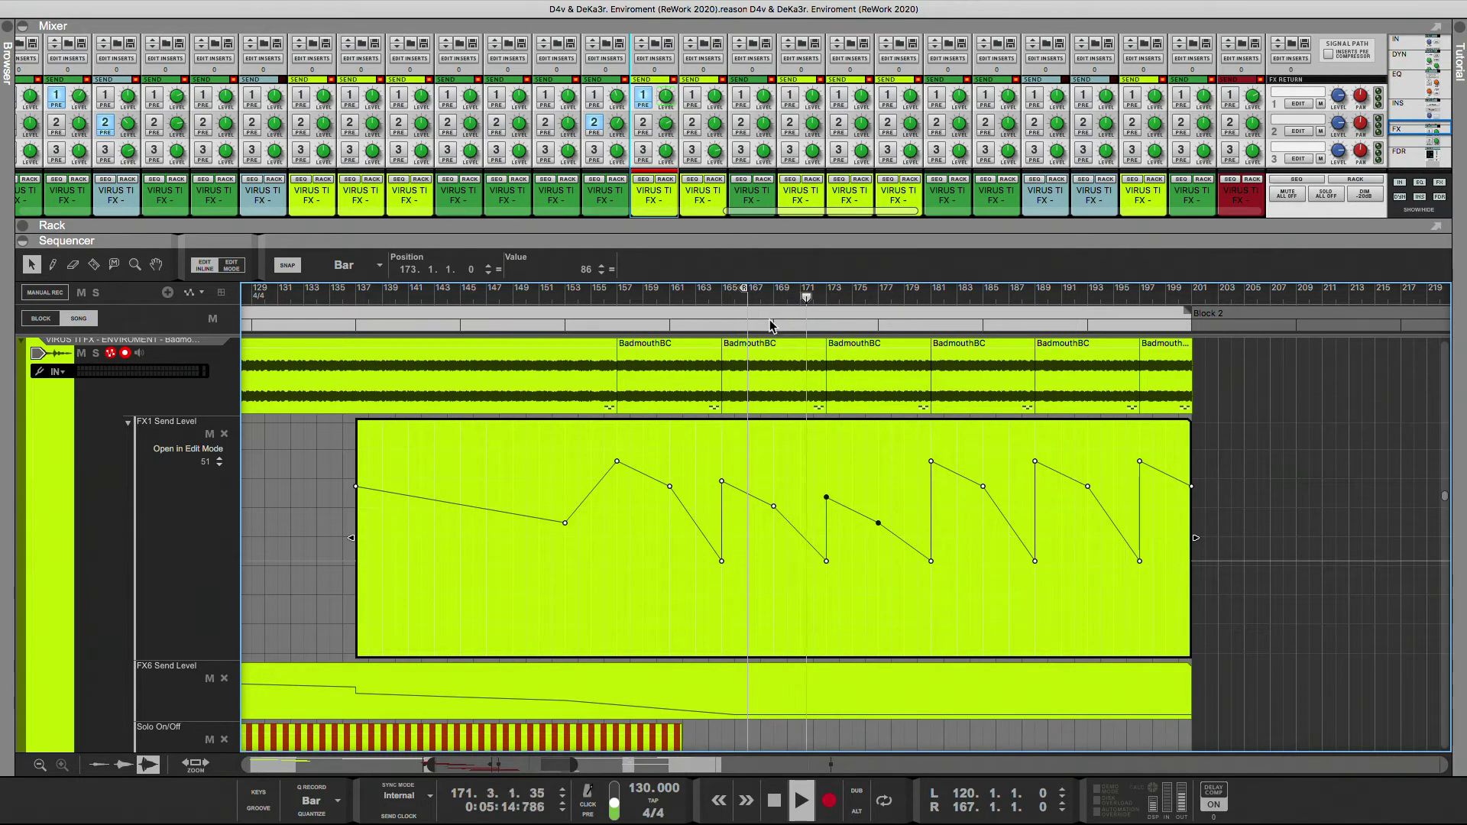
pyautogui.click(759, 304)
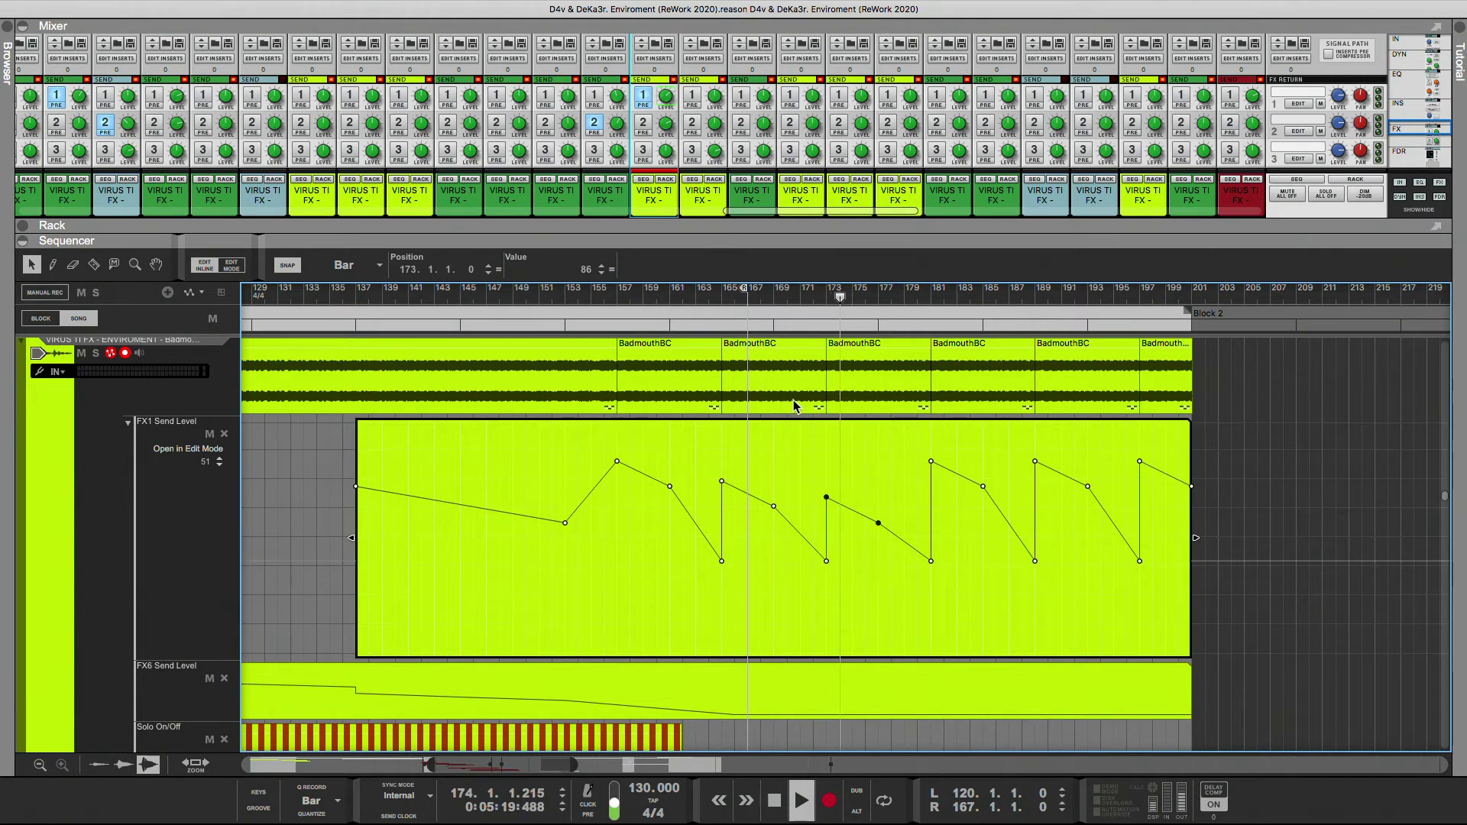
pyautogui.click(601, 273)
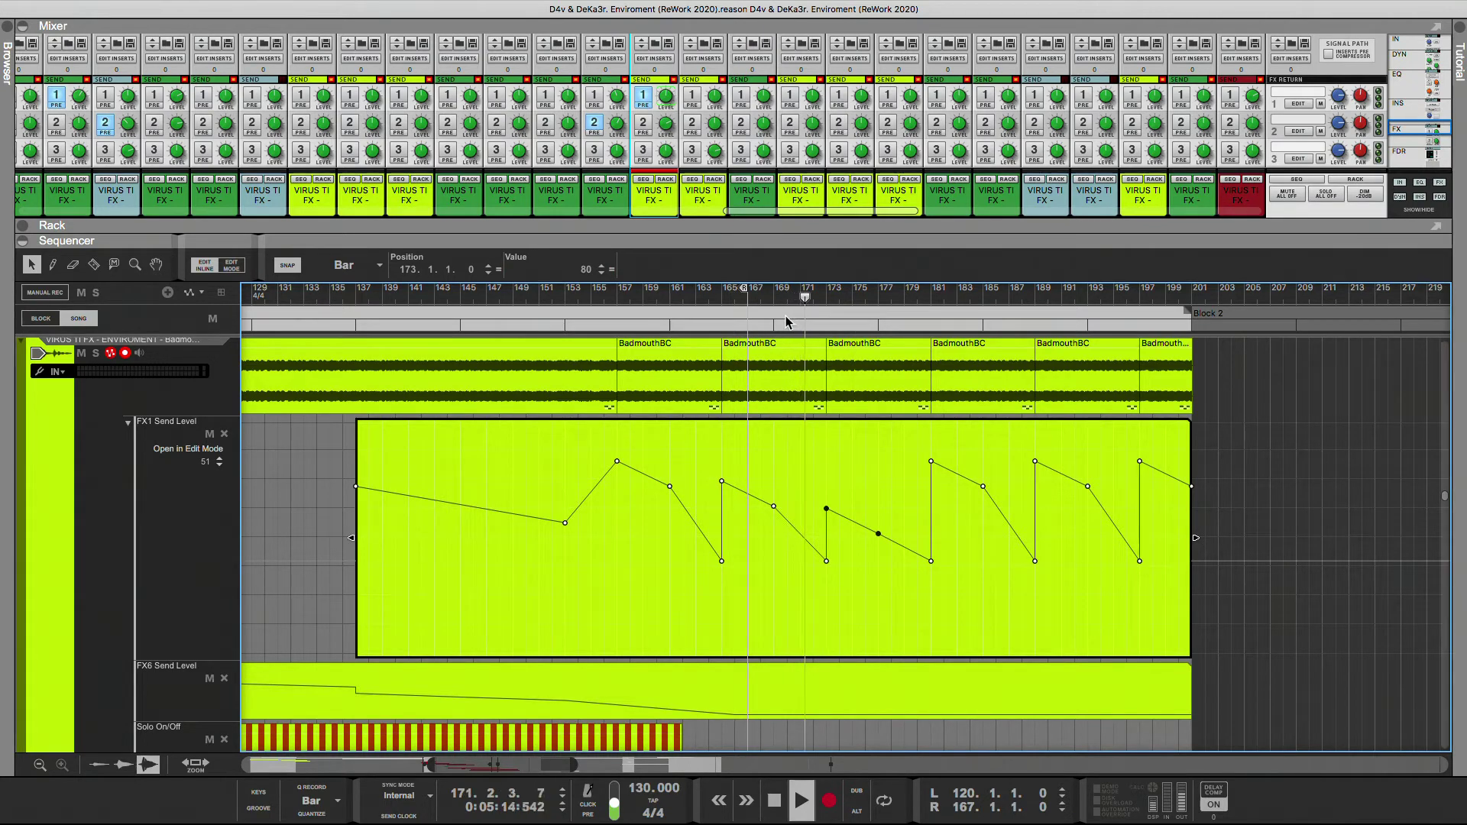
# - Lower the upper automation points at bars 181 and 185 together, bringing bar 181 to 87
pyautogui.scroll(-1, 880, 508)
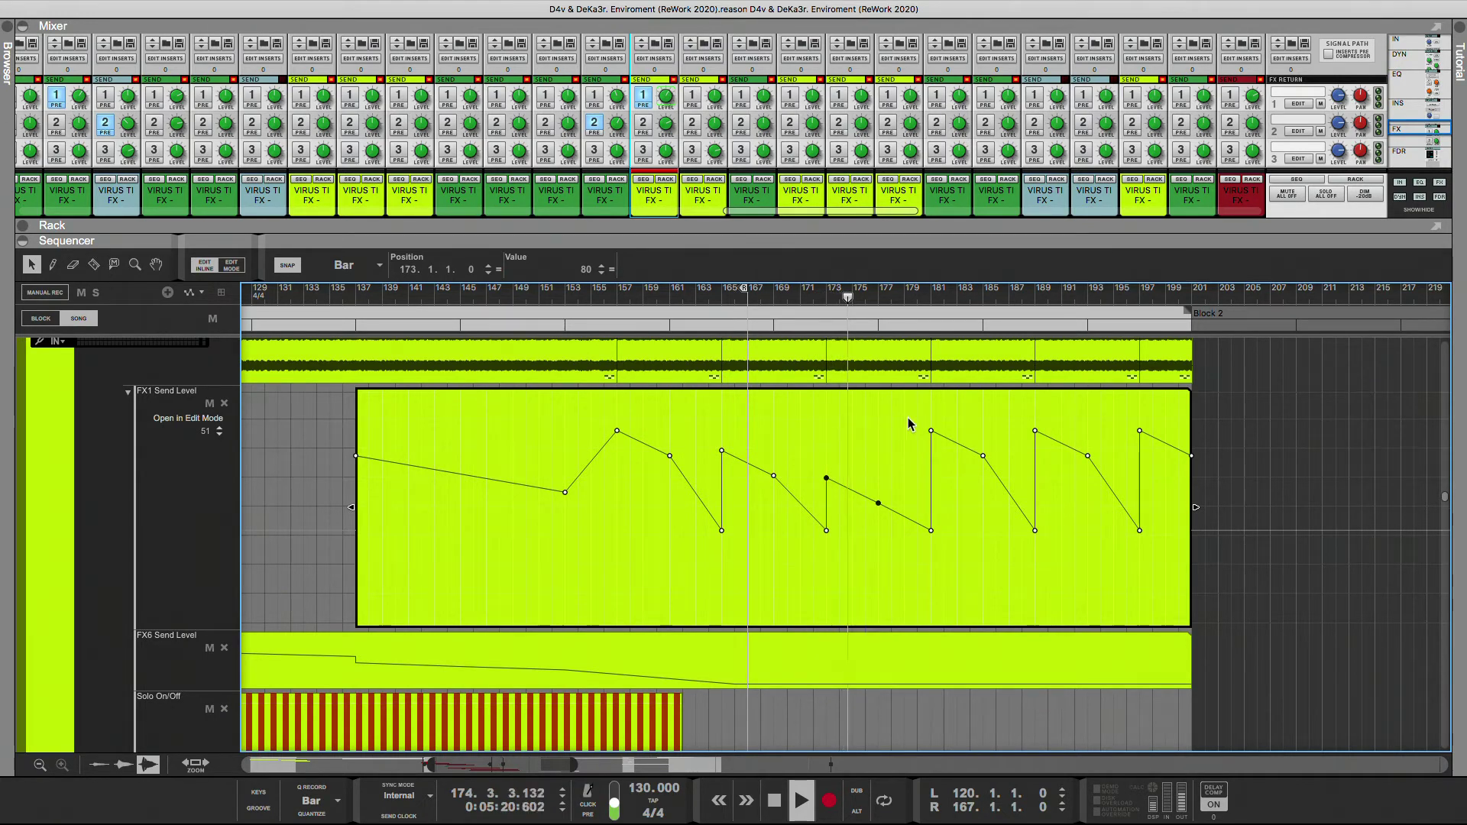
pyautogui.moveTo(908, 419); pyautogui.dragTo(932, 498)
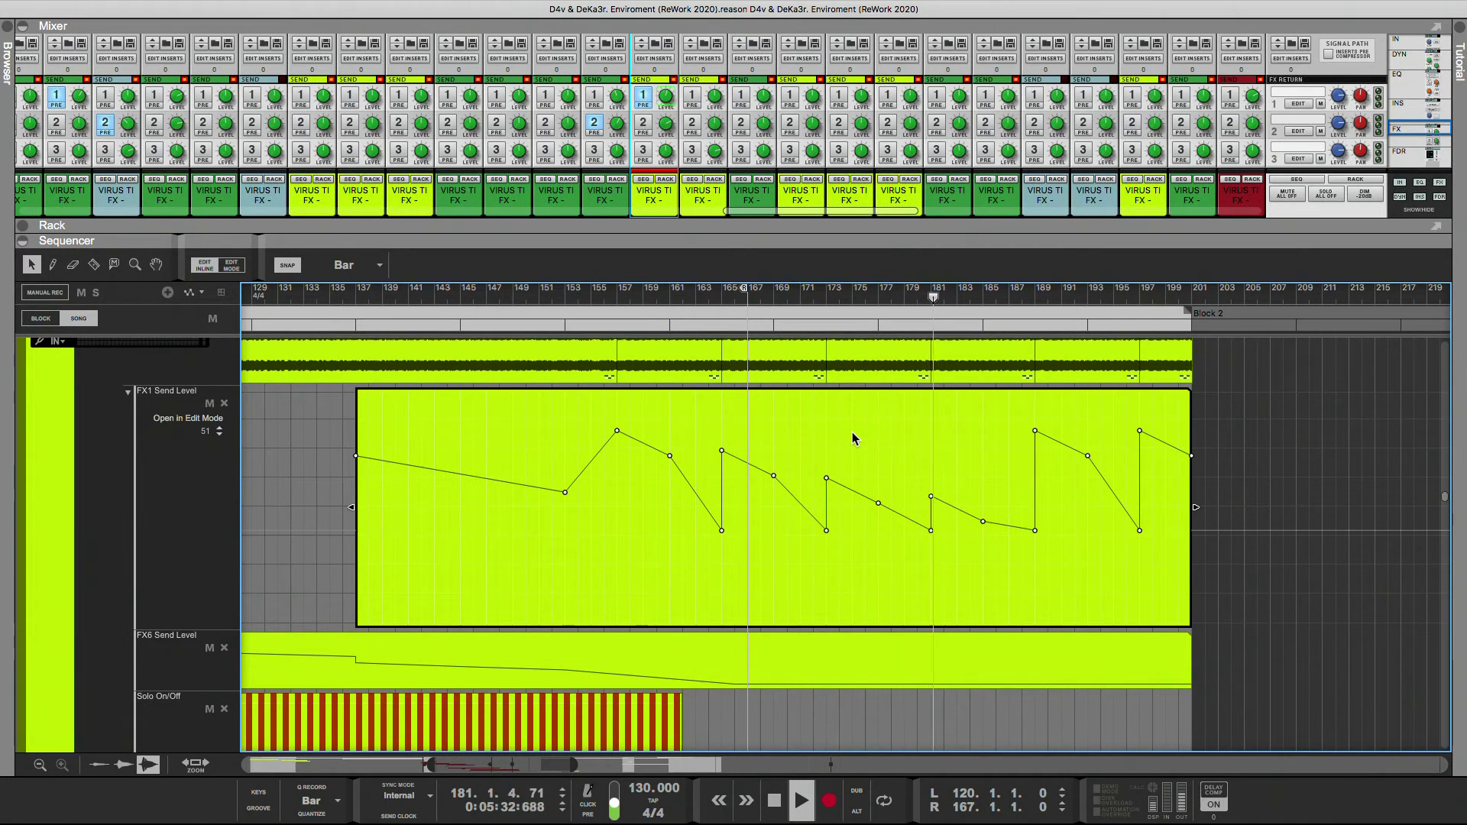
pyautogui.moveTo(917, 479)
pyautogui.mouseDown()
pyautogui.moveTo(997, 522)
pyautogui.moveTo(932, 484)
pyautogui.mouseUp()
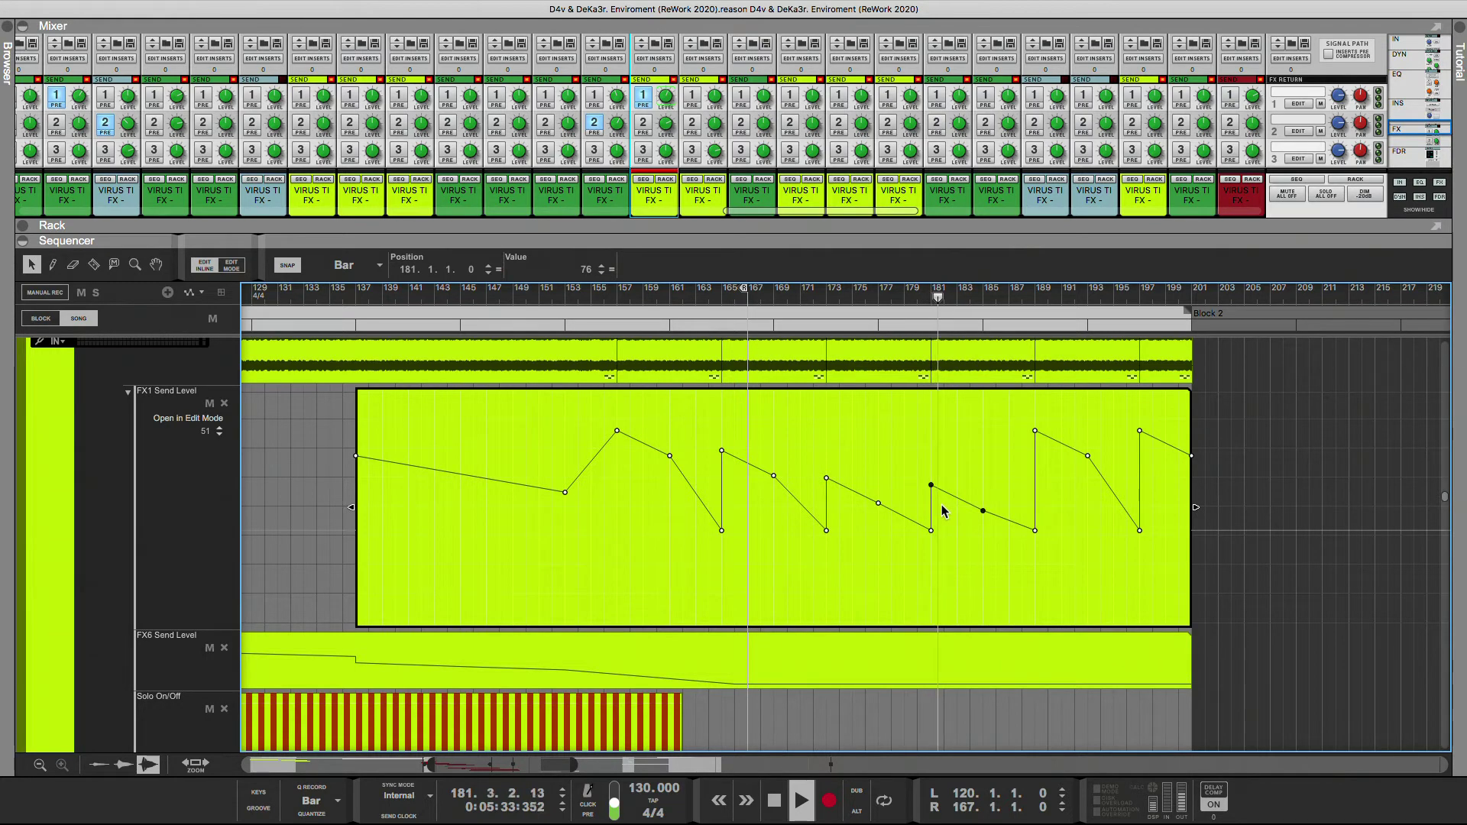
pyautogui.moveTo(982, 510); pyautogui.dragTo(982, 490)
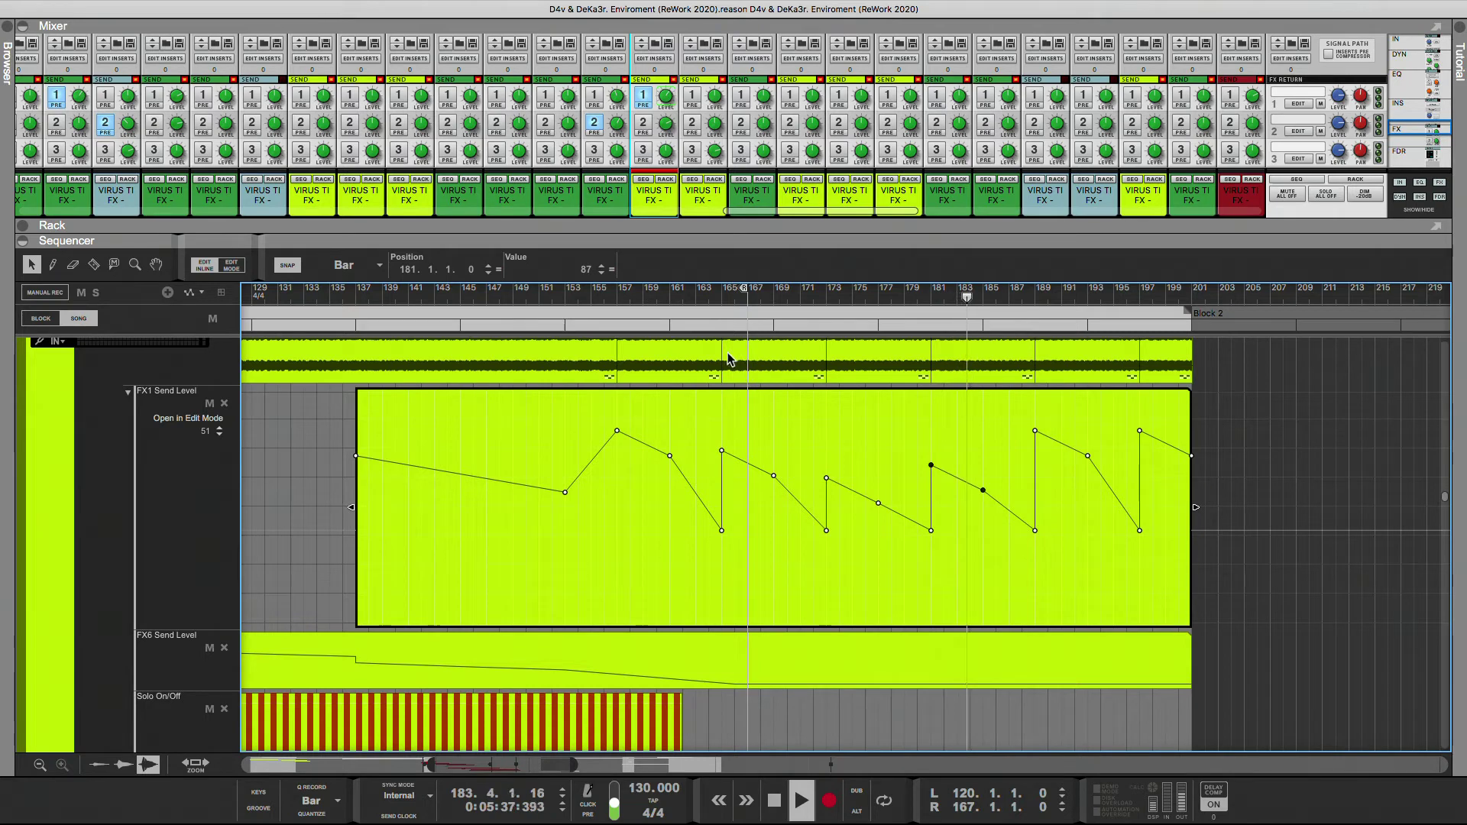
# - Replay from about bar 173, check the bar 165 pair, and adjust the points at bars 181 and 185 until bar 181 has a value of 90
pyautogui.click(843, 297)
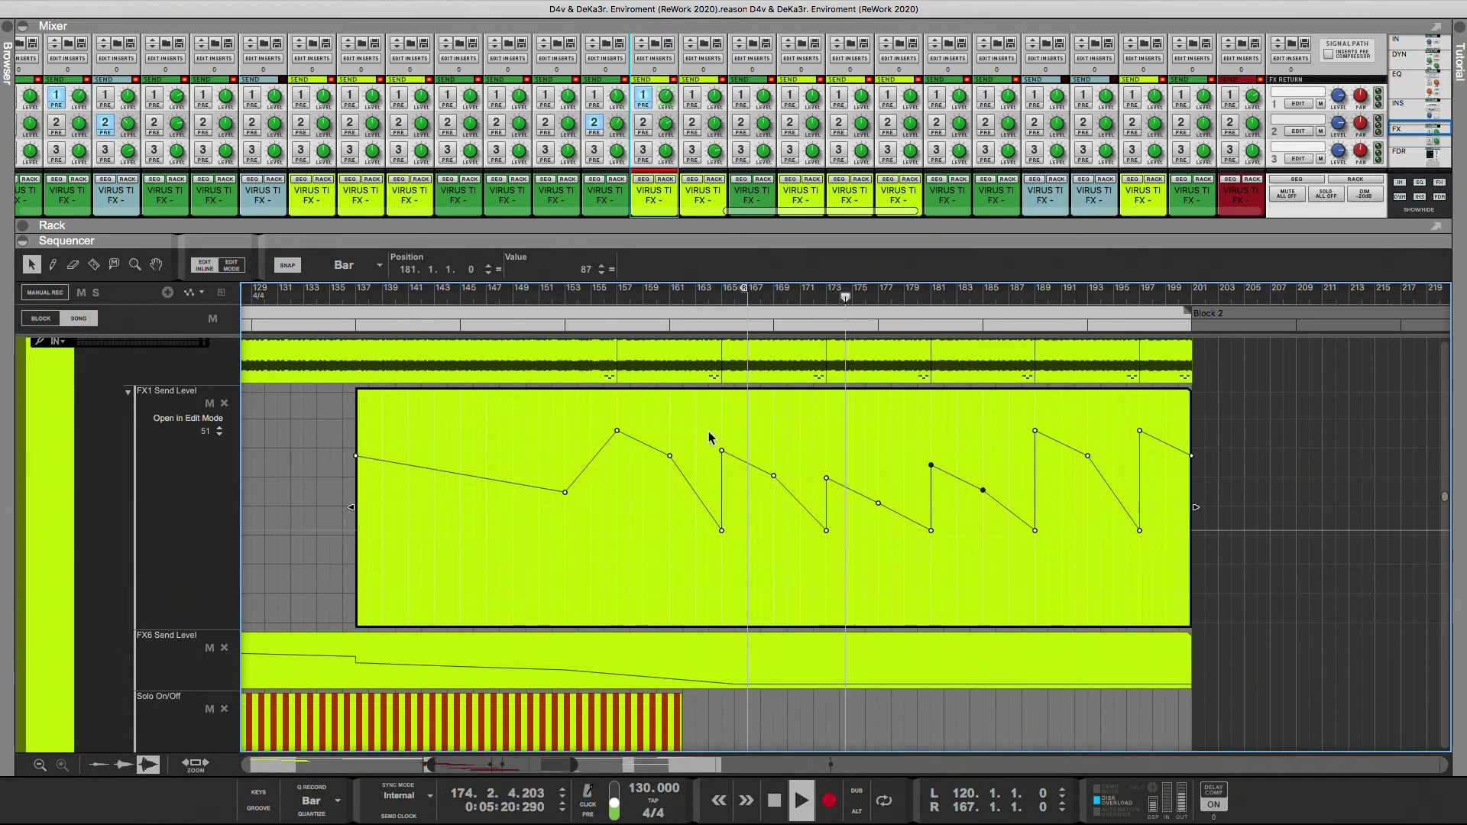
pyautogui.moveTo(719, 441); pyautogui.dragTo(791, 490)
pyautogui.moveTo(923, 441)
pyautogui.mouseDown()
pyautogui.moveTo(993, 500)
pyautogui.moveTo(931, 453)
pyautogui.mouseUp()
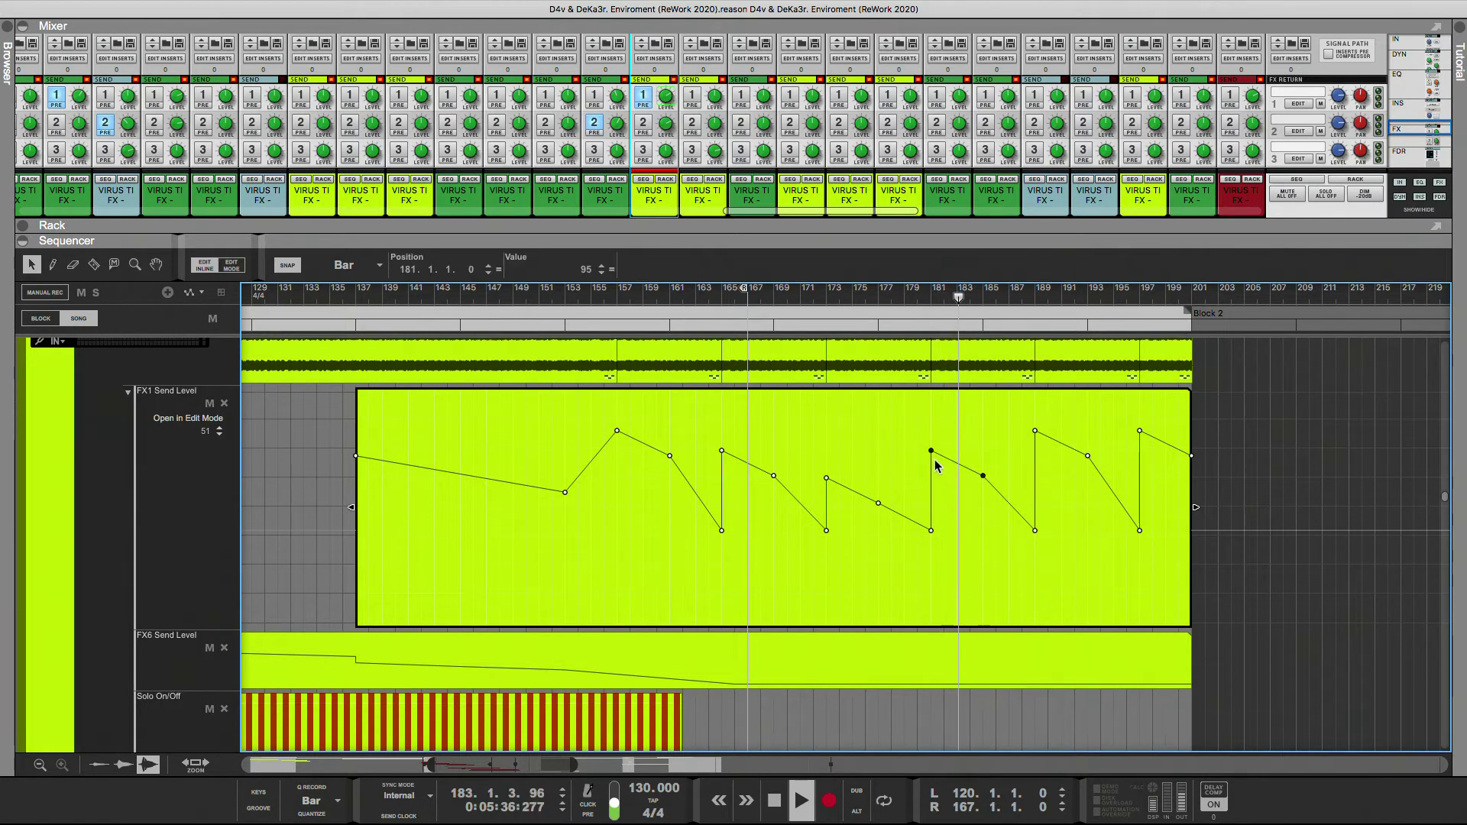
pyautogui.moveTo(931, 452); pyautogui.dragTo(933, 463)
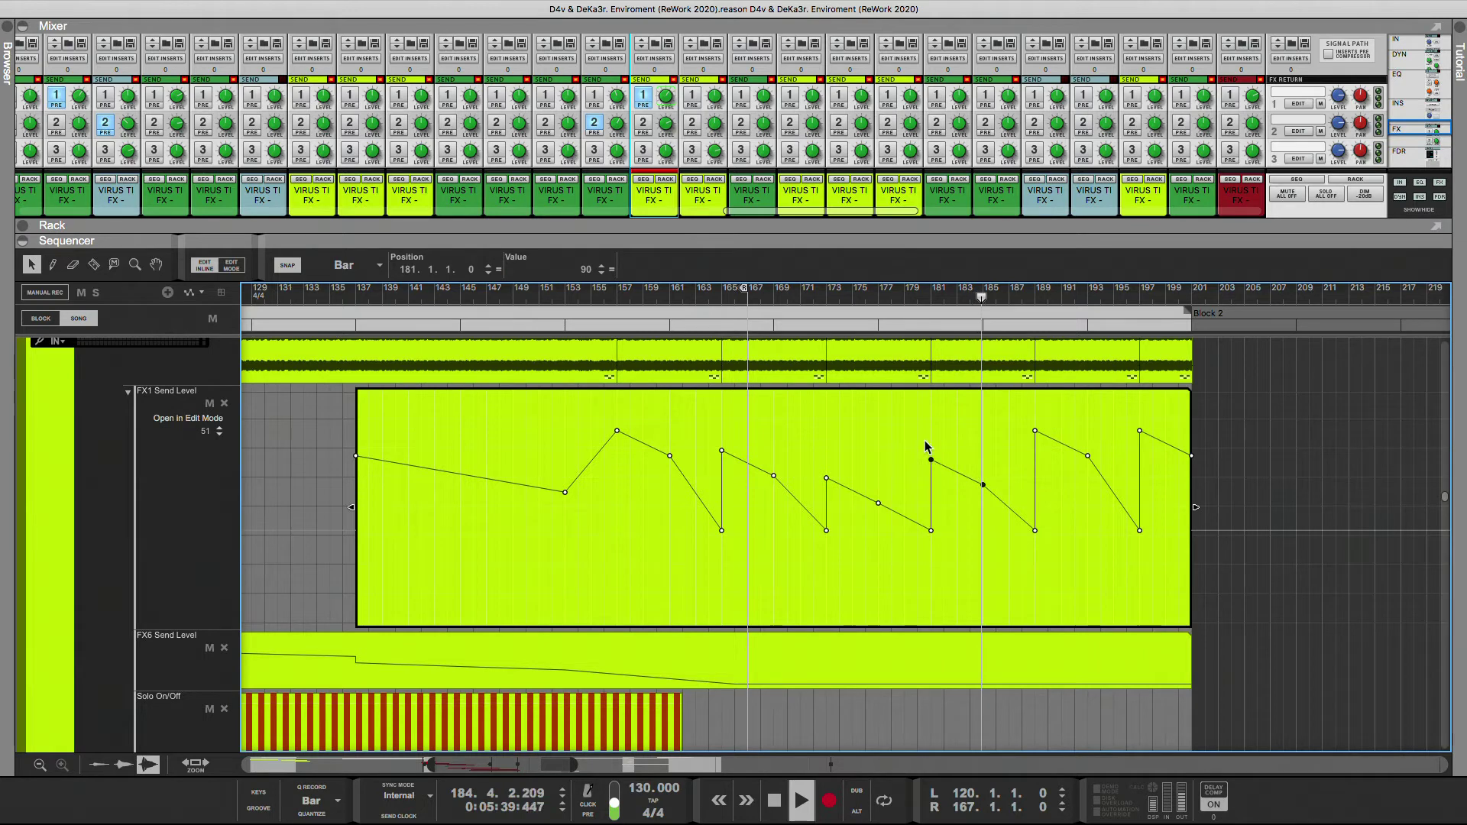
# - Replay the transition into bar 181 and lower the pair at bars 181 and 185 until bar 181 has a value of 85
pyautogui.click(927, 301)
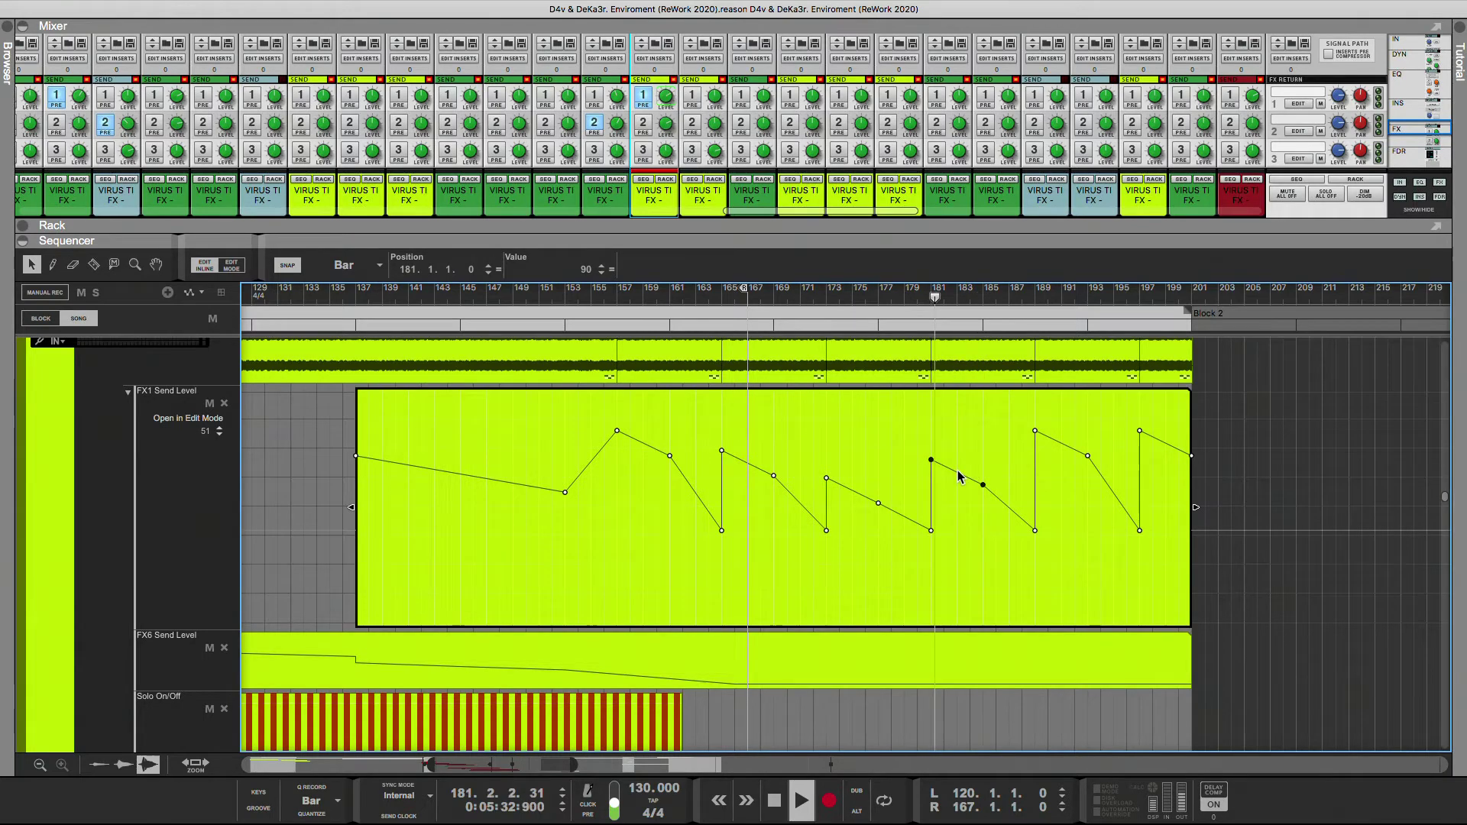
pyautogui.click(897, 297)
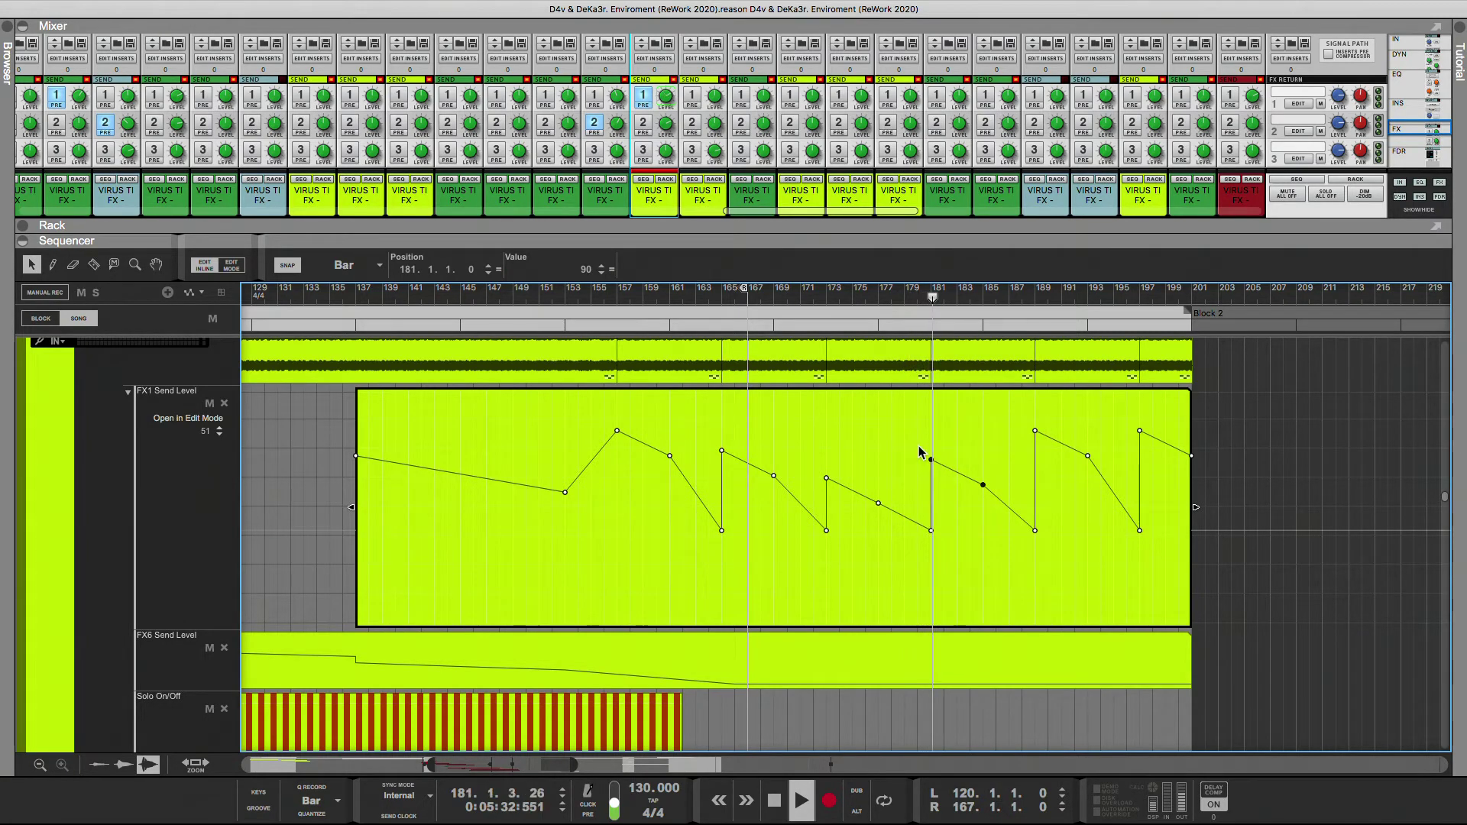
pyautogui.moveTo(984, 489); pyautogui.dragTo(986, 496)
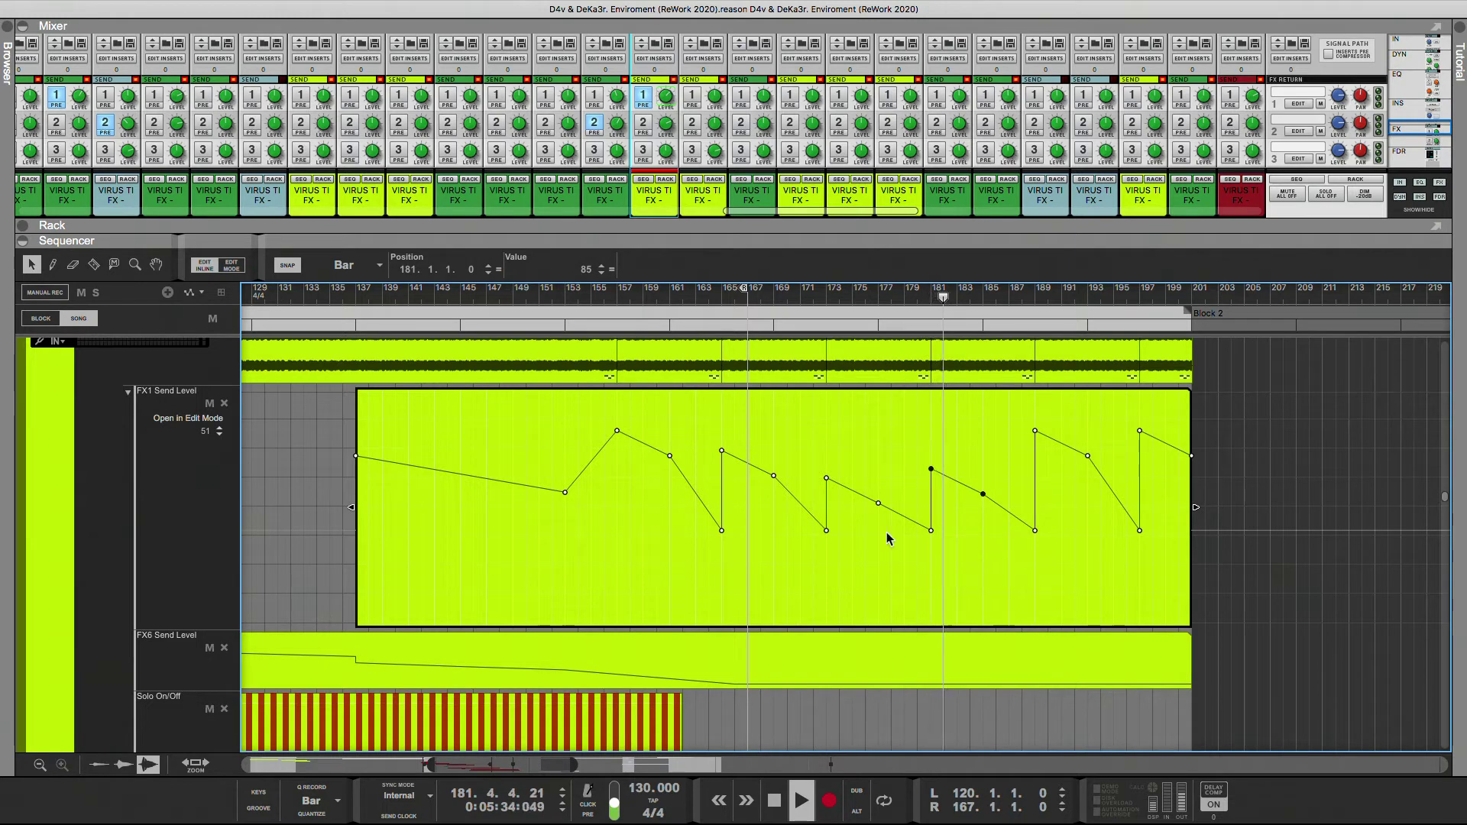
# - Lower the upper points at bars 189 and 193 together until bar 189 has a value of 80, and replay from about bar 188
pyautogui.moveTo(816, 458); pyautogui.dragTo(887, 518)
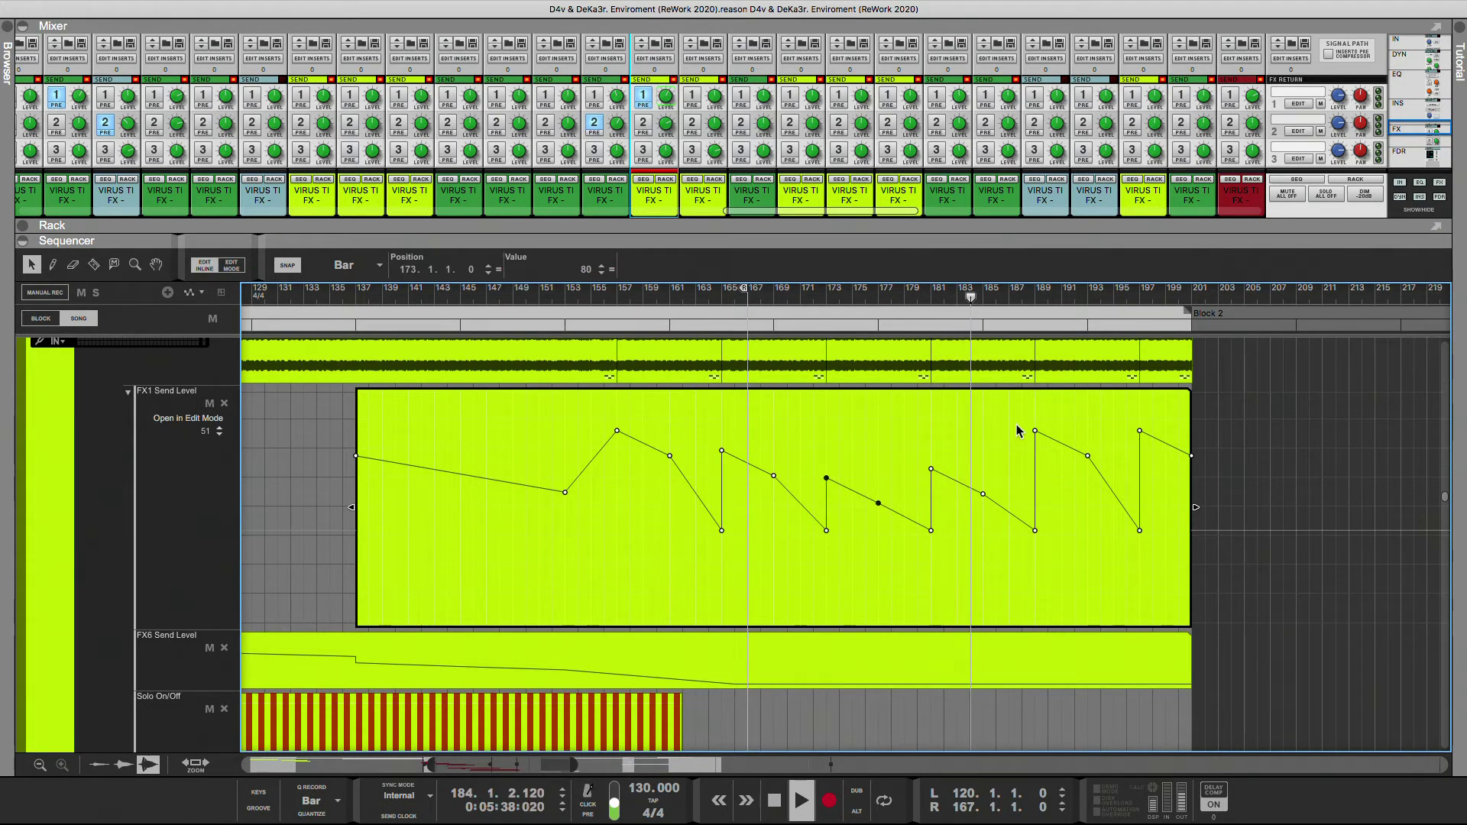
pyautogui.moveTo(1022, 425); pyautogui.dragTo(1107, 479)
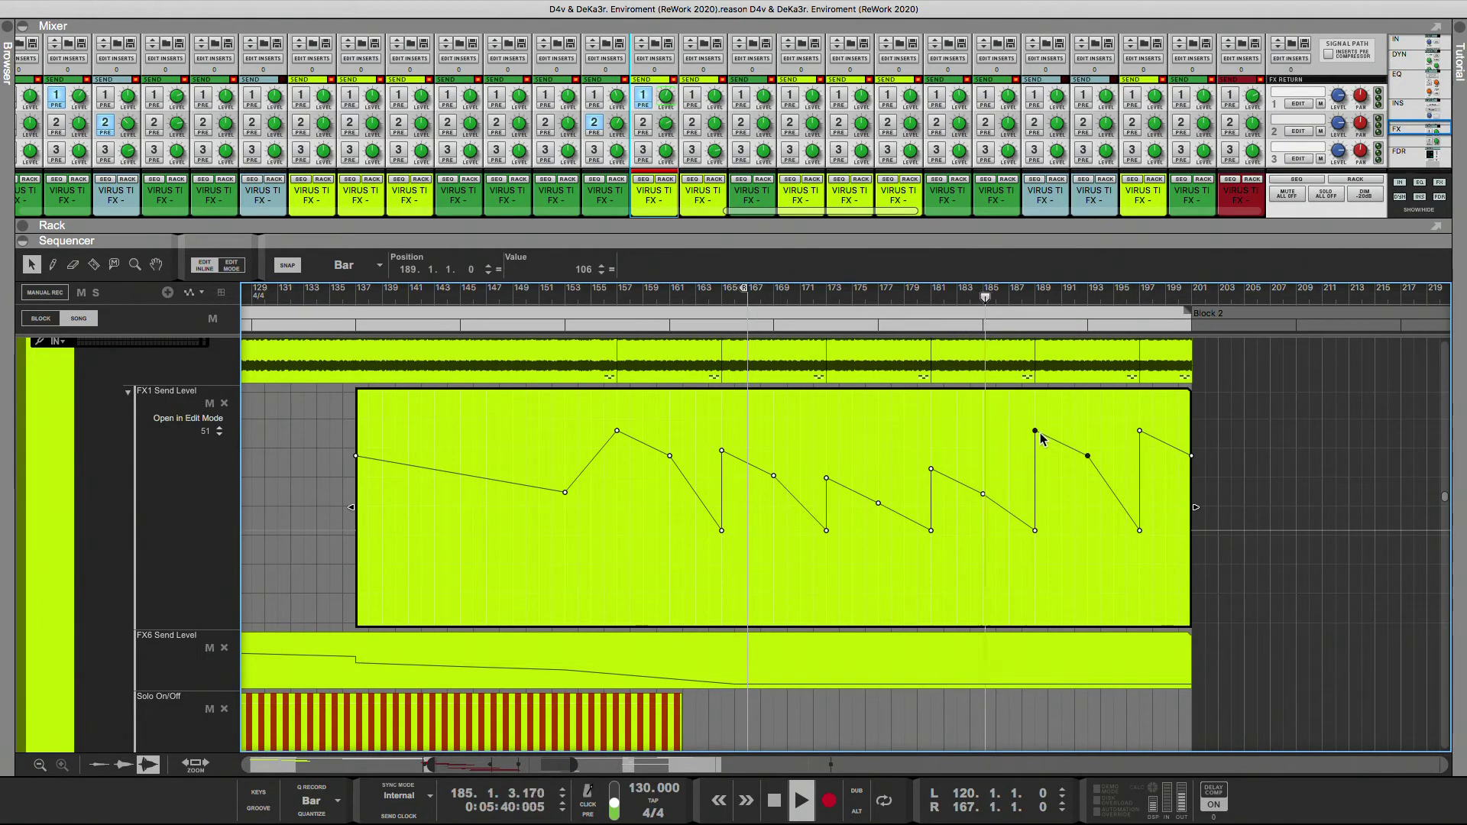
pyautogui.moveTo(1037, 435); pyautogui.dragTo(1033, 487)
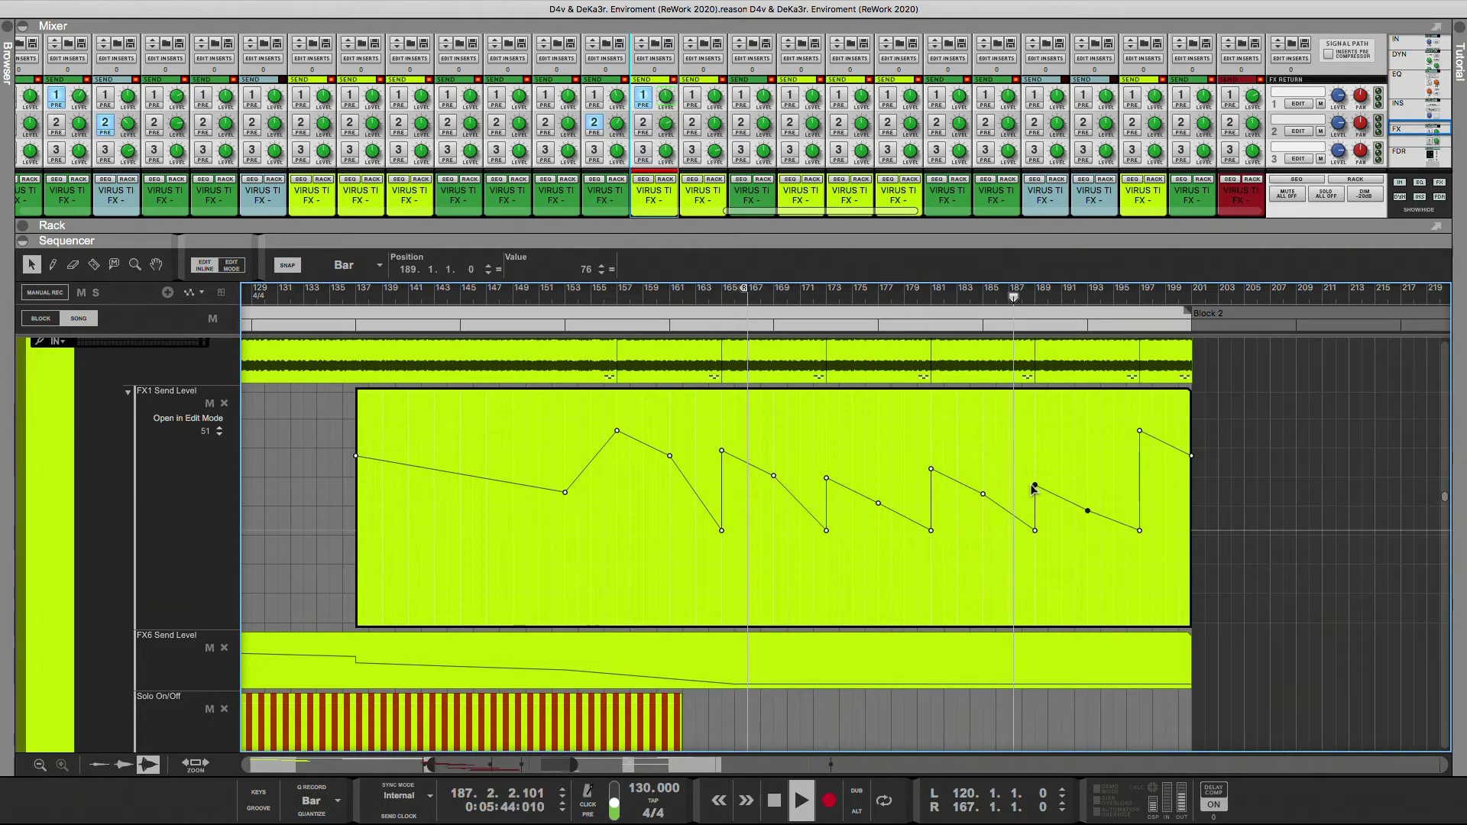
pyautogui.click(1058, 454)
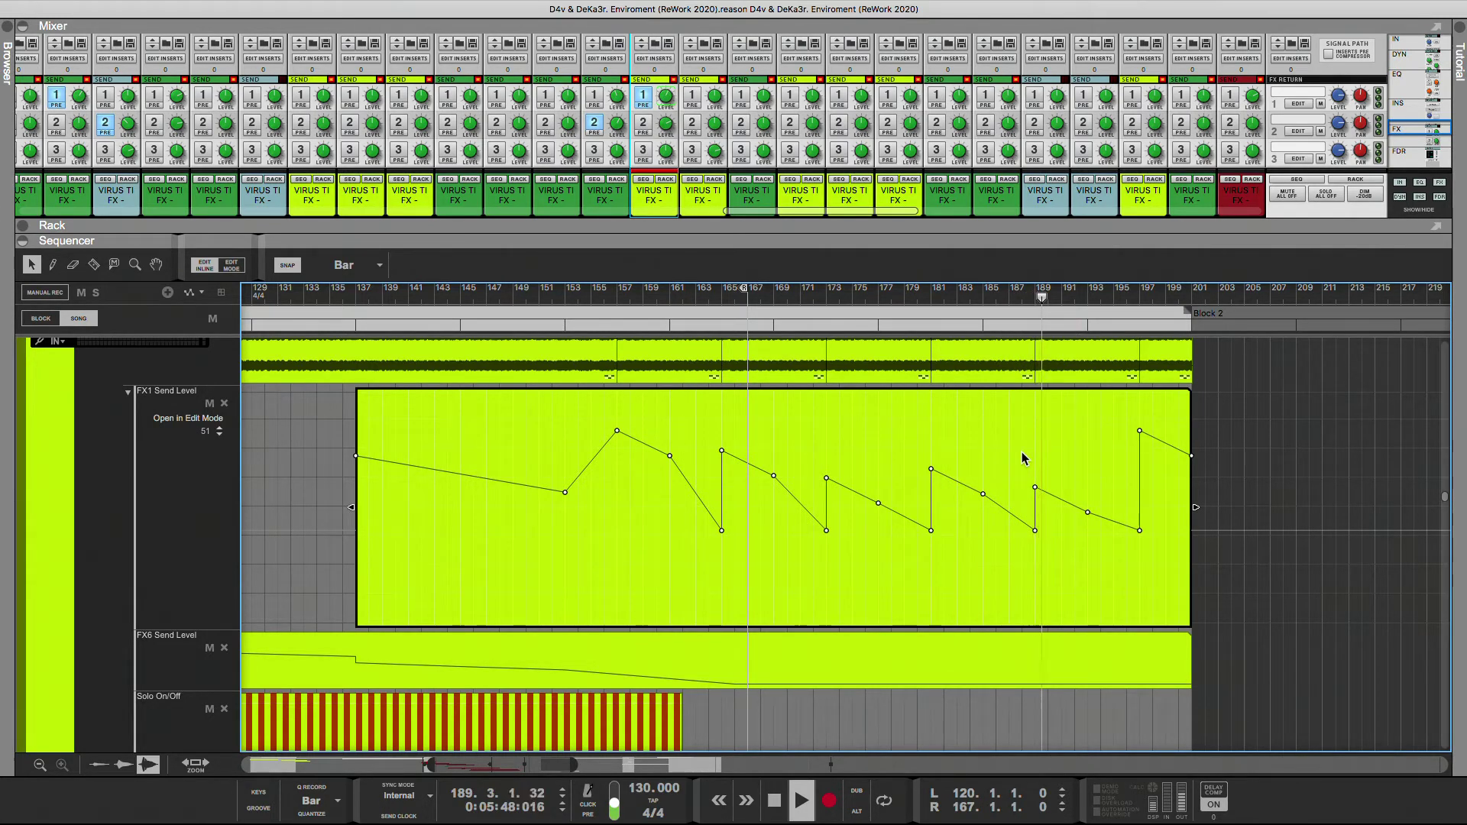
pyautogui.moveTo(1022, 457); pyautogui.dragTo(1104, 525)
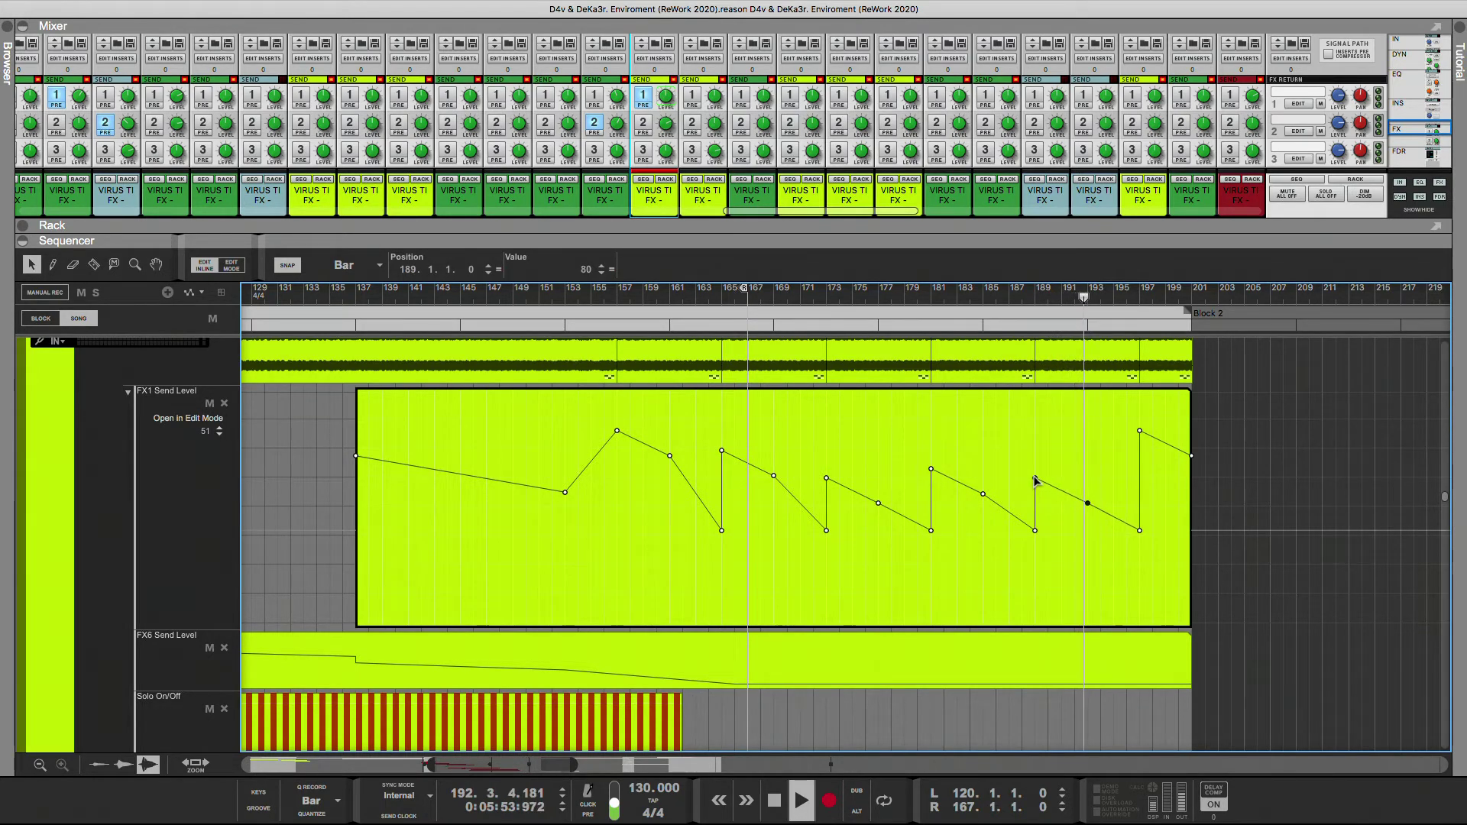
pyautogui.click(1020, 297)
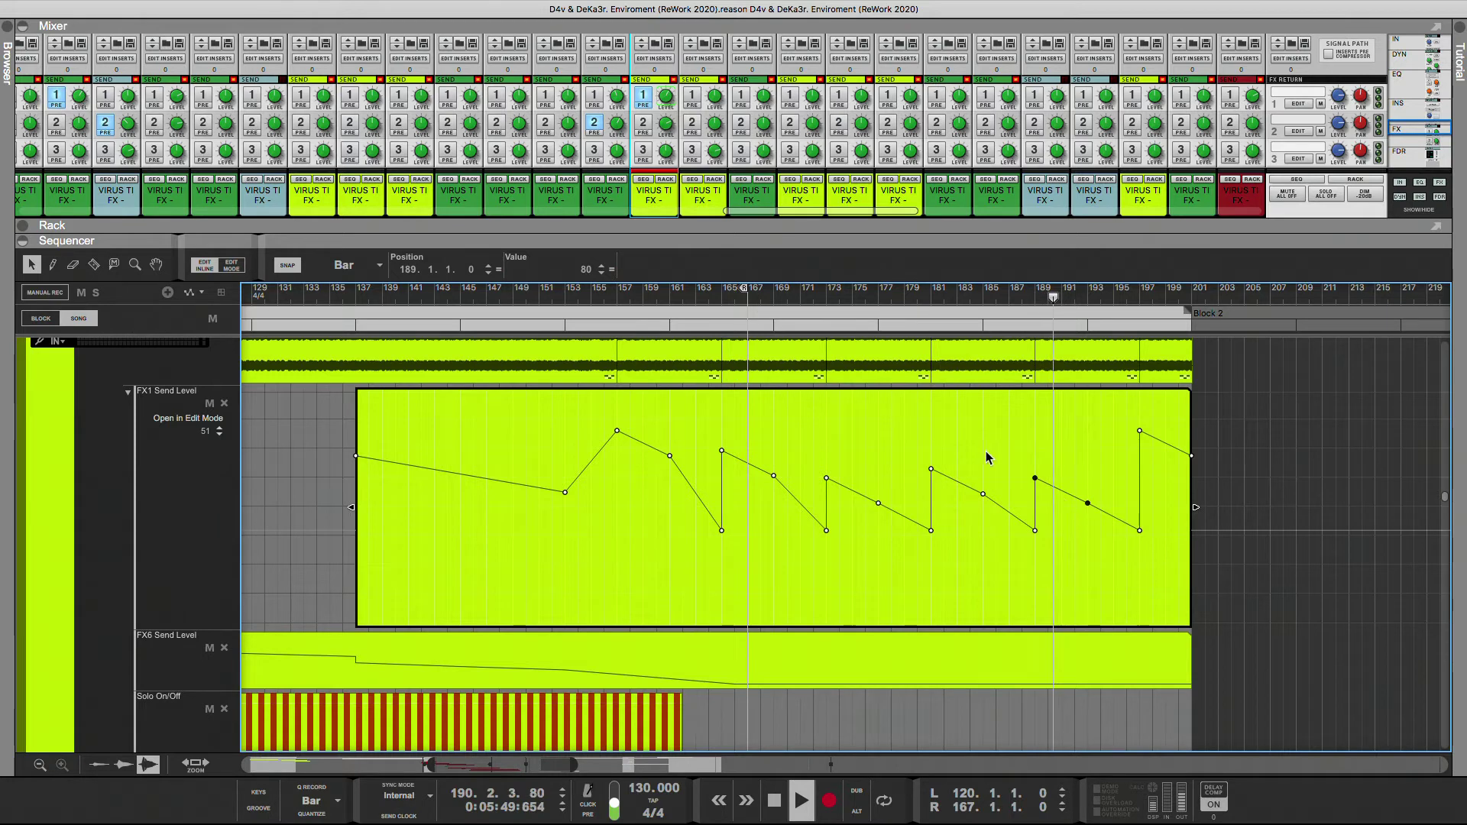
# - Check the pair at bars 181 and 185, raise the pair at bars 189 and 193 until bar 189 reads 85, and replay
pyautogui.moveTo(916, 451); pyautogui.dragTo(997, 504)
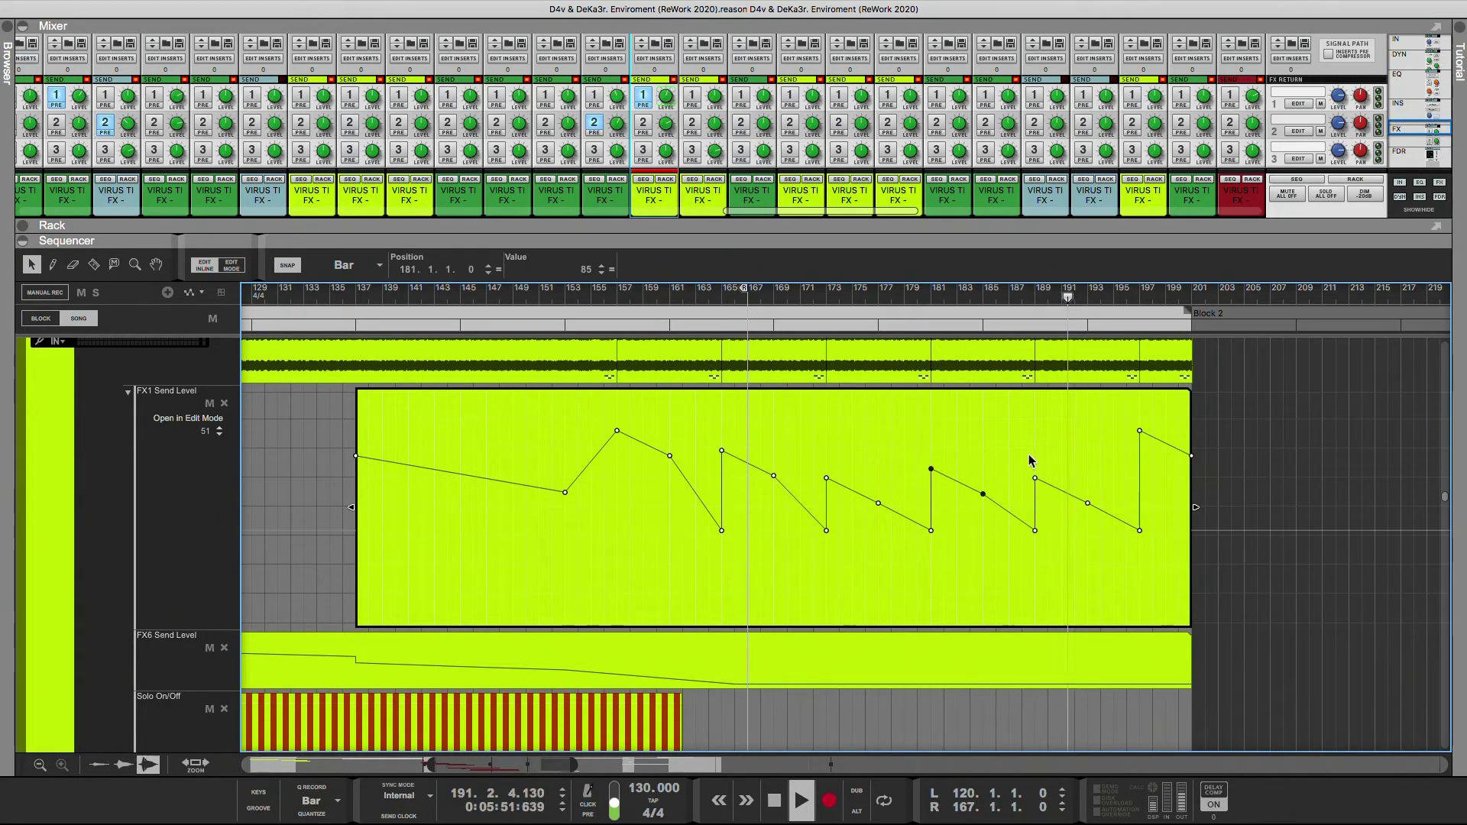
pyautogui.moveTo(1021, 442); pyautogui.dragTo(1087, 500)
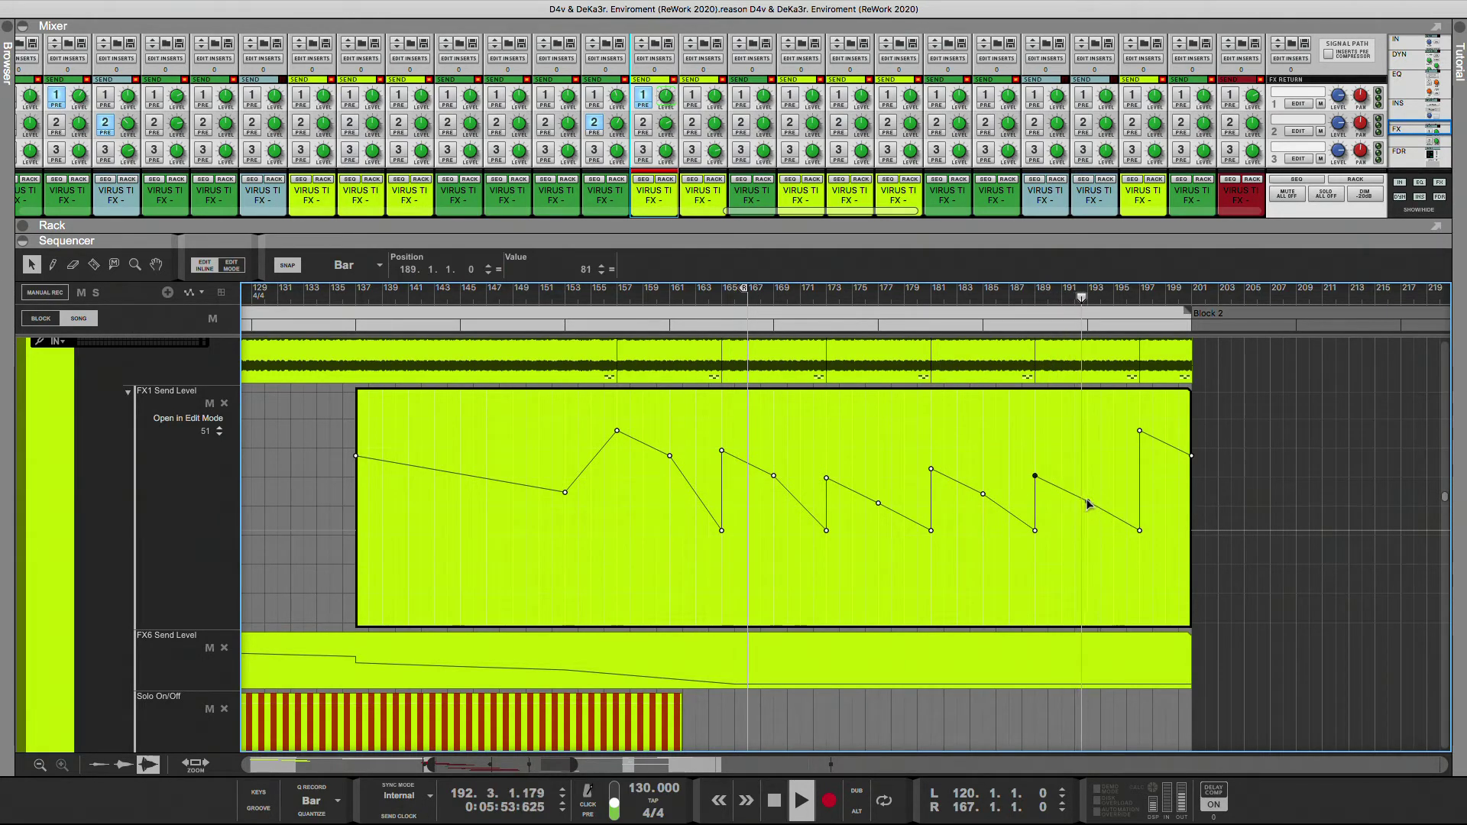
pyautogui.click(1021, 294)
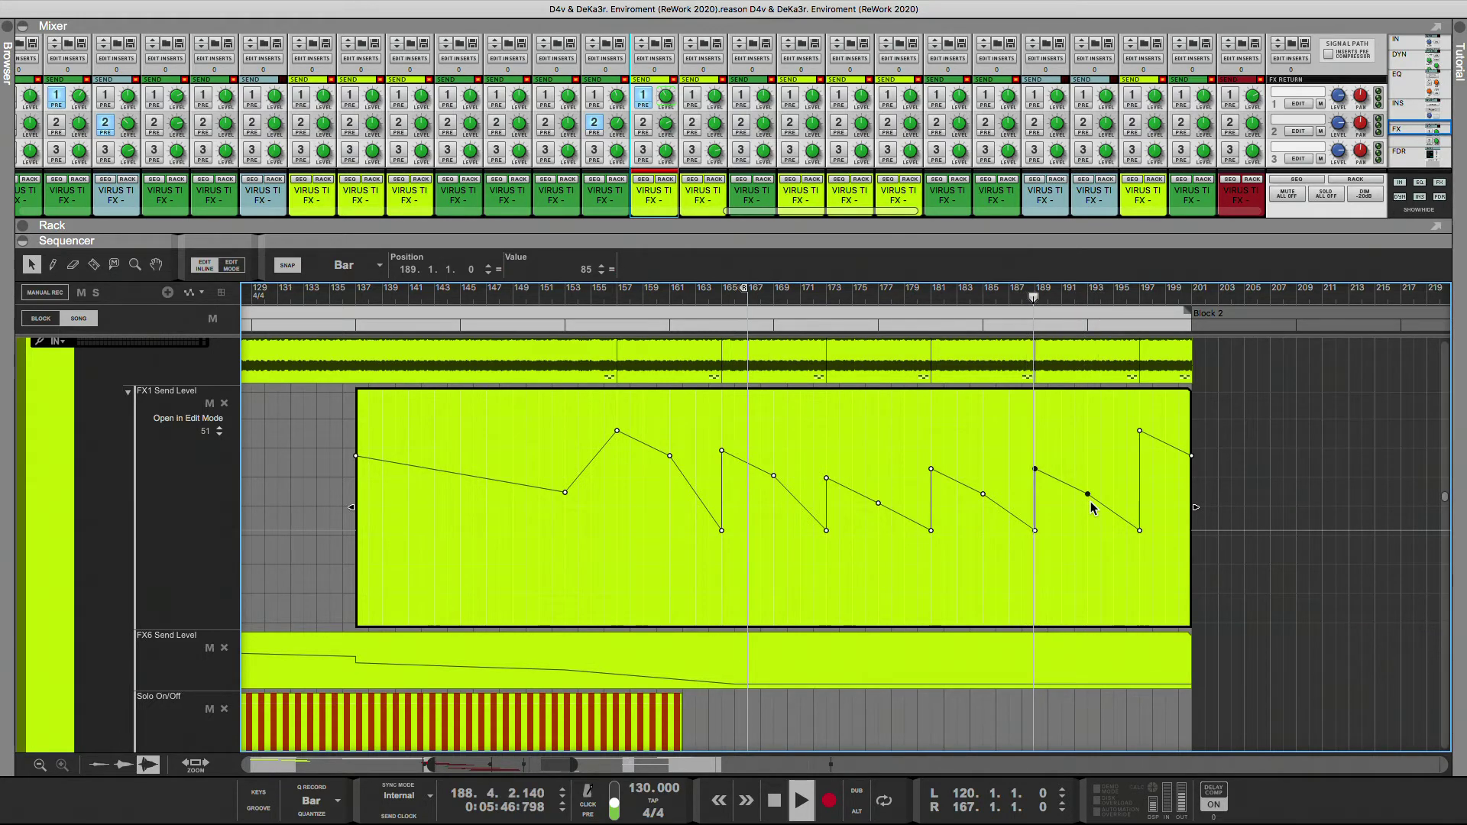
# - Try deleting the low automation point at bar 197 with the end point at bar 201 at 127, and replay from about bar 190
pyautogui.click(1140, 530)
pyautogui.press('Delete')
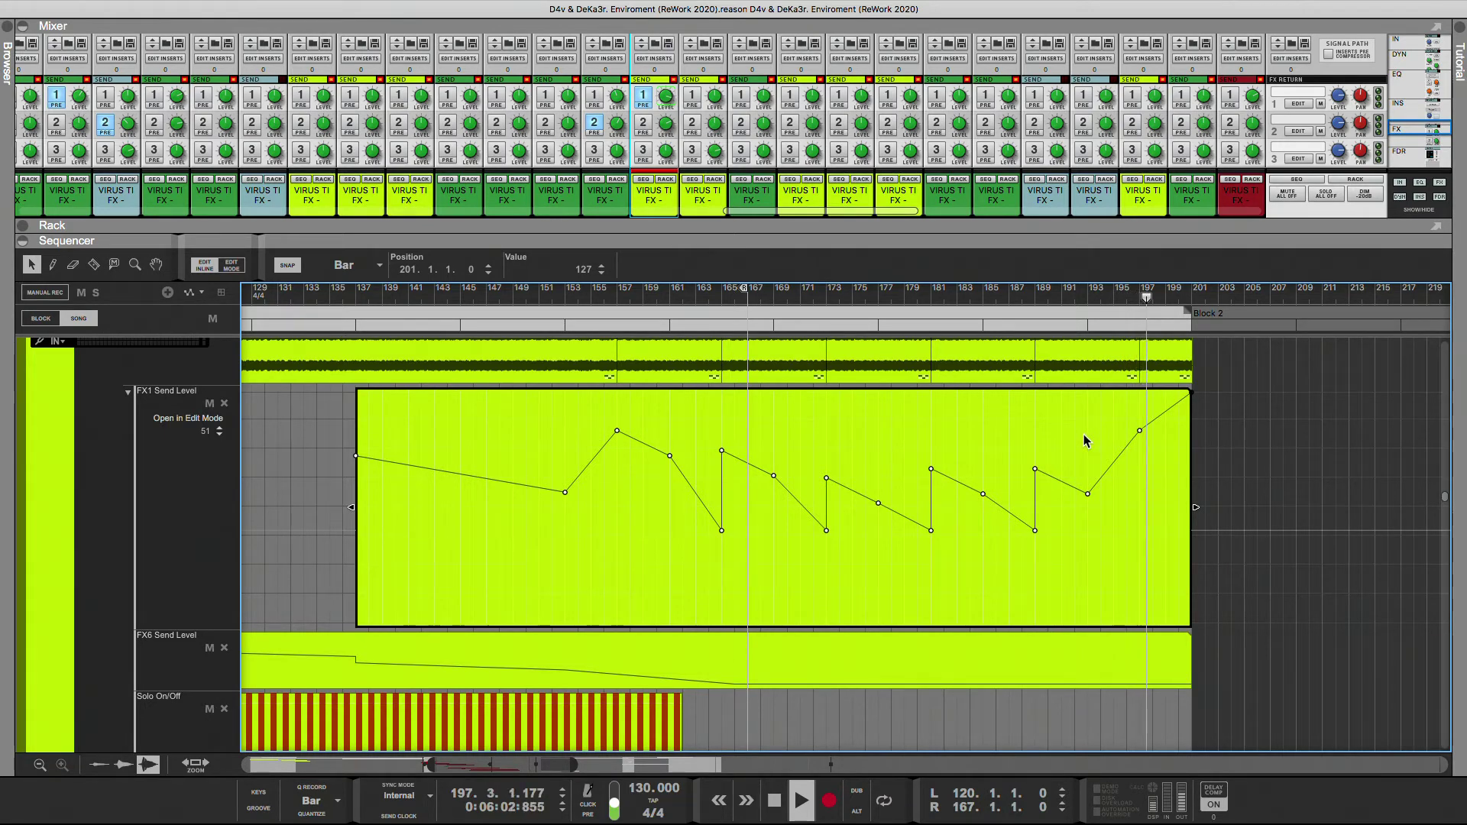
pyautogui.scroll(1, 1134, 462)
pyautogui.scroll(4, 1133, 462)
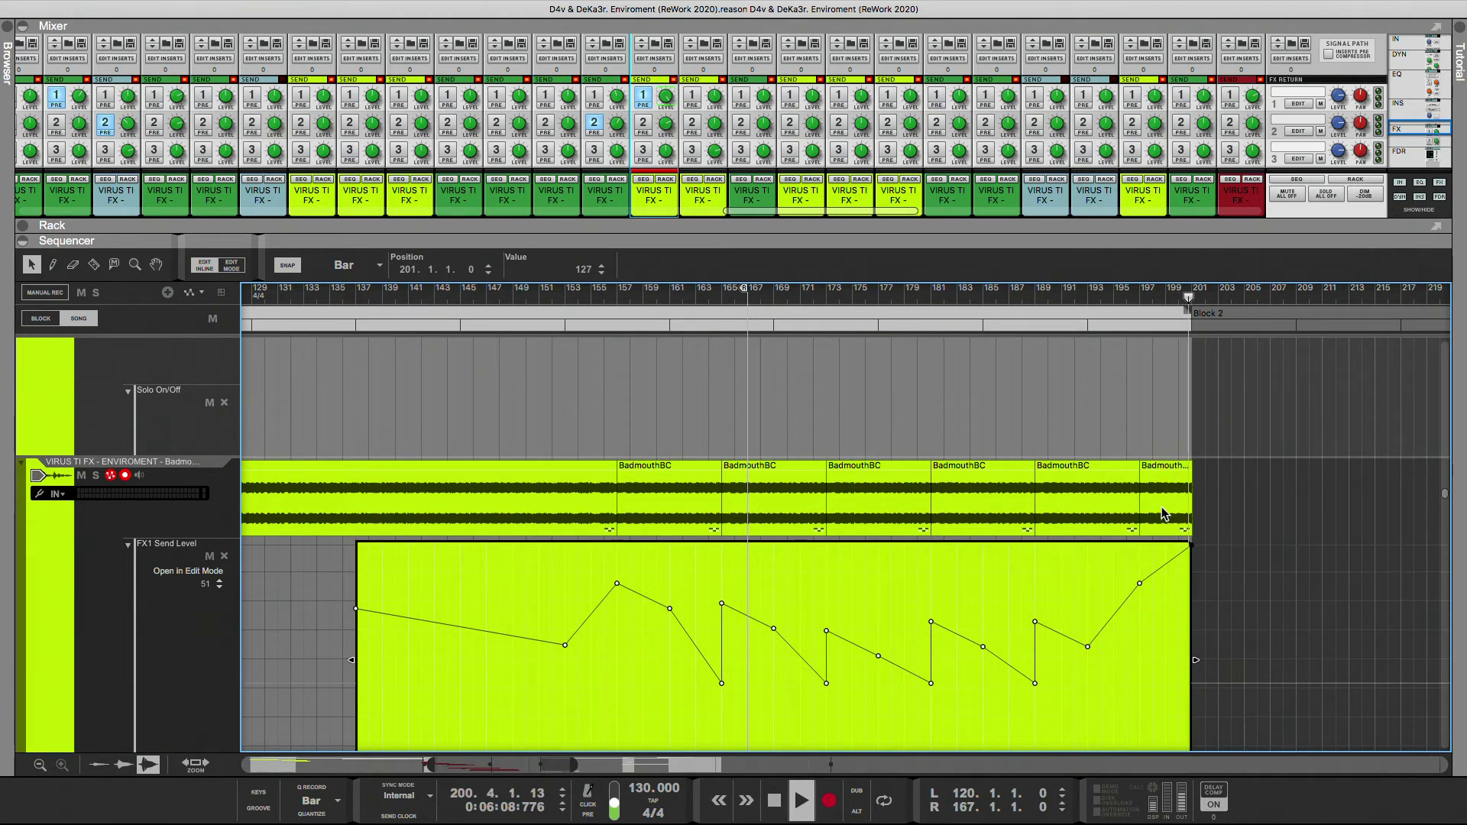
pyautogui.click(1049, 294)
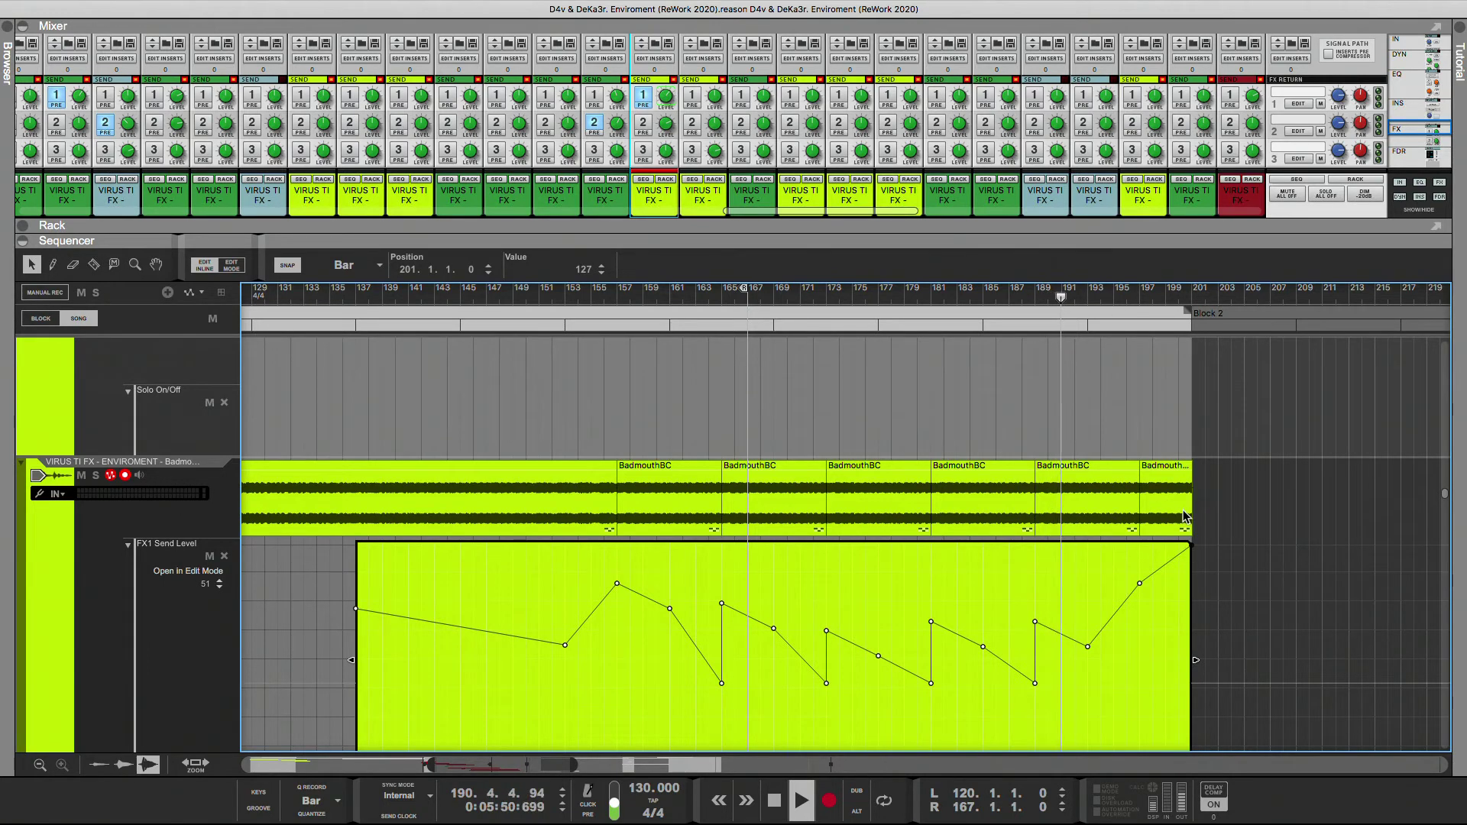
# - Reopen the FX1 Send Level clip and delete the upper automation points at bars 197 and 201, keeping the low point at bar 197
pyautogui.click(1183, 516)
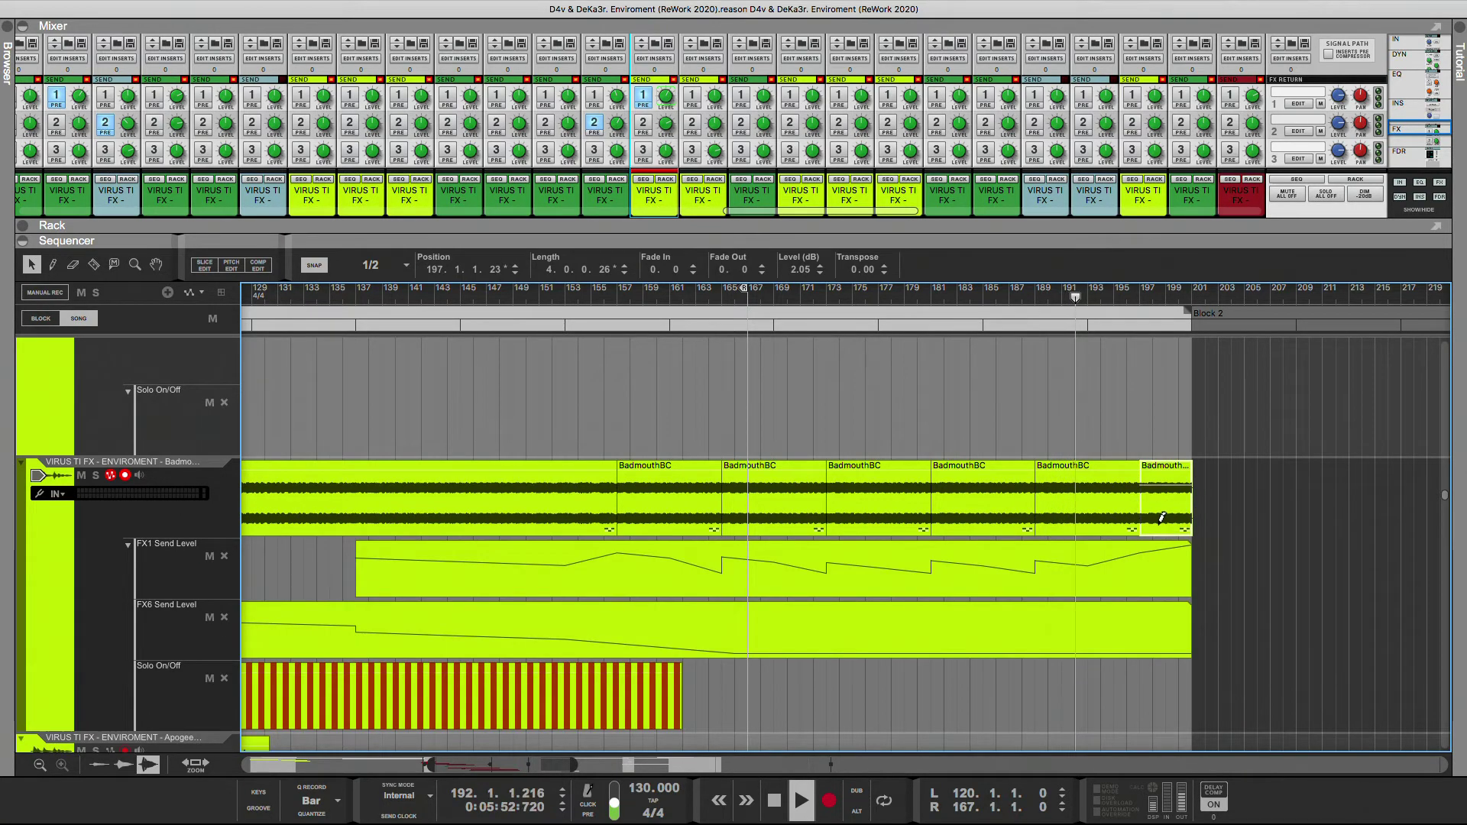
pyautogui.click(1158, 569)
pyautogui.click(1162, 592)
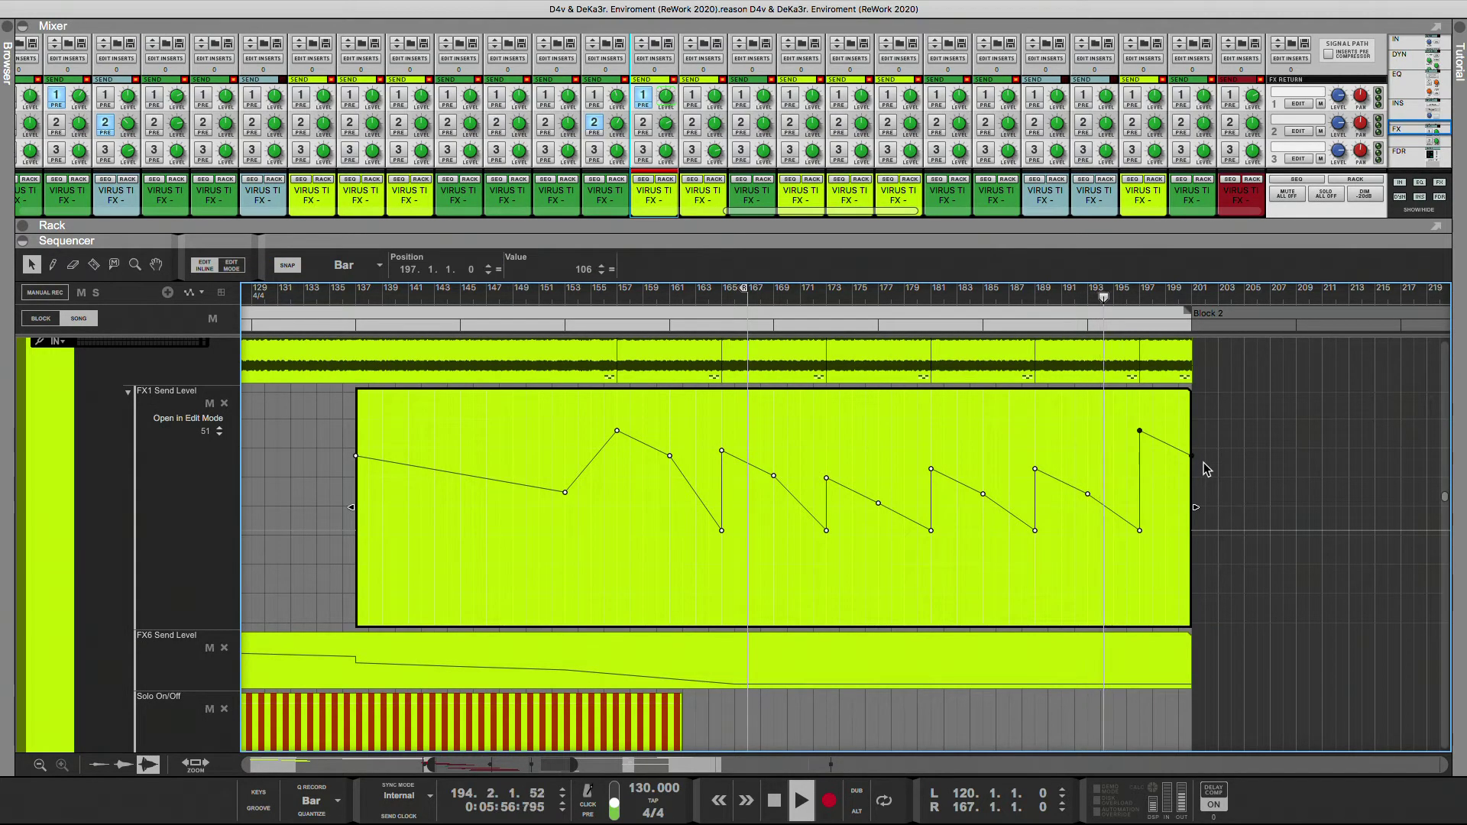
pyautogui.press('Delete')
pyautogui.scroll(5, 1192, 505)
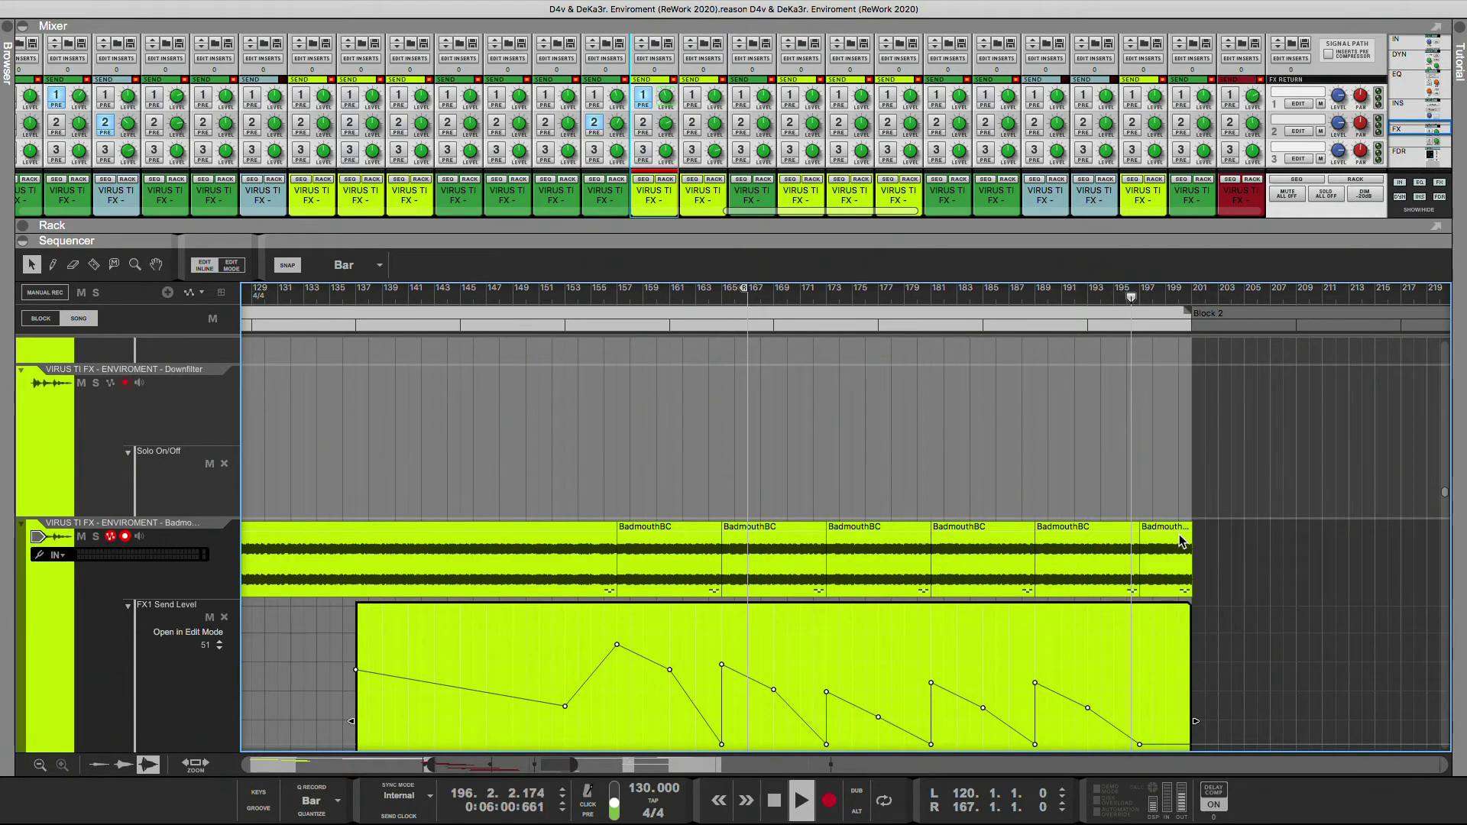
pyautogui.scroll(-5, 1179, 534)
pyautogui.scroll(-2, 1180, 534)
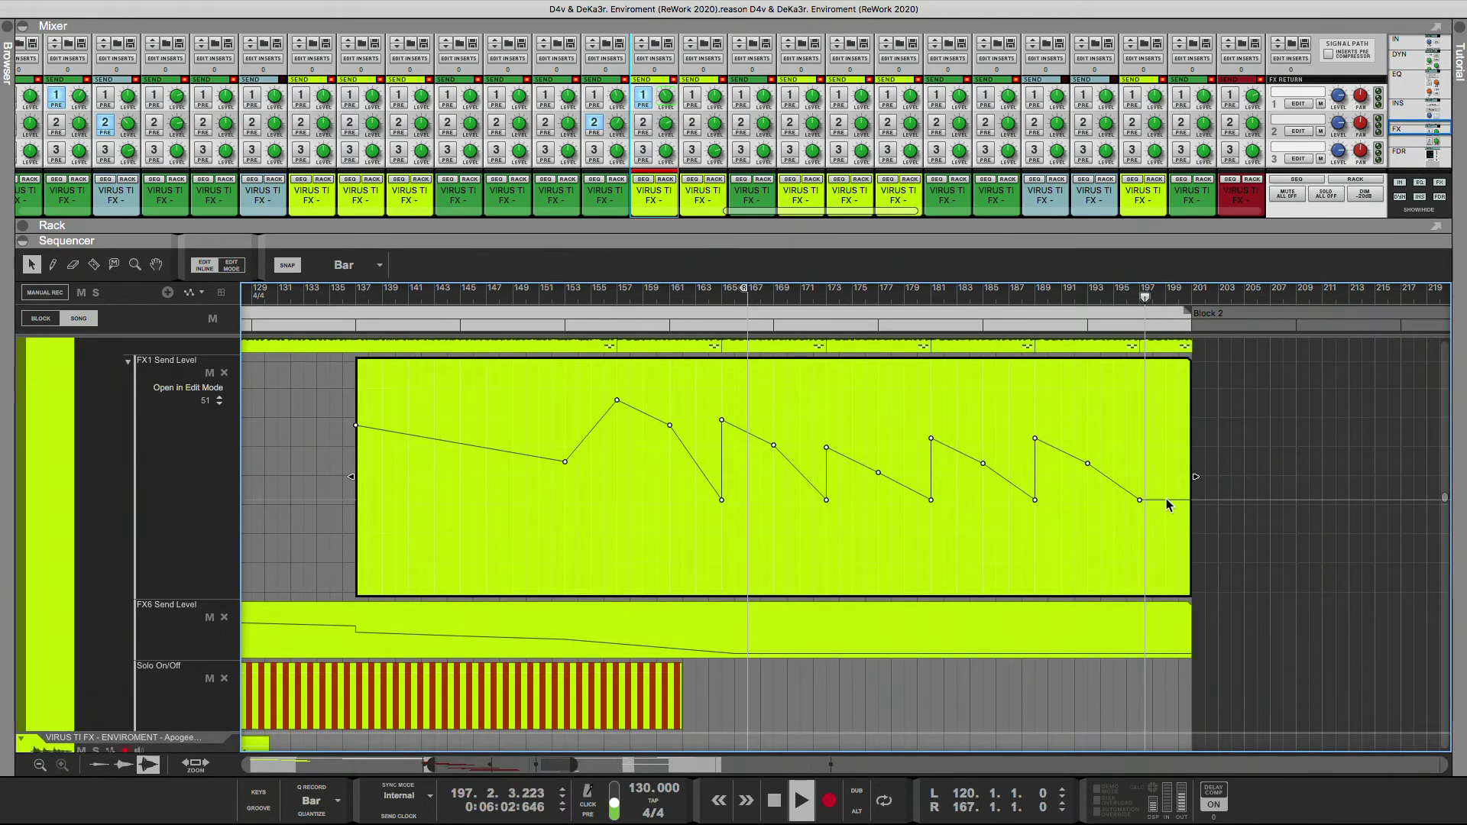
# - Replay from about bars 195 and 192 while checking the other tracks for clips around the ending near bar 201
pyautogui.click(1117, 312)
pyautogui.scroll(-20, 1161, 525)
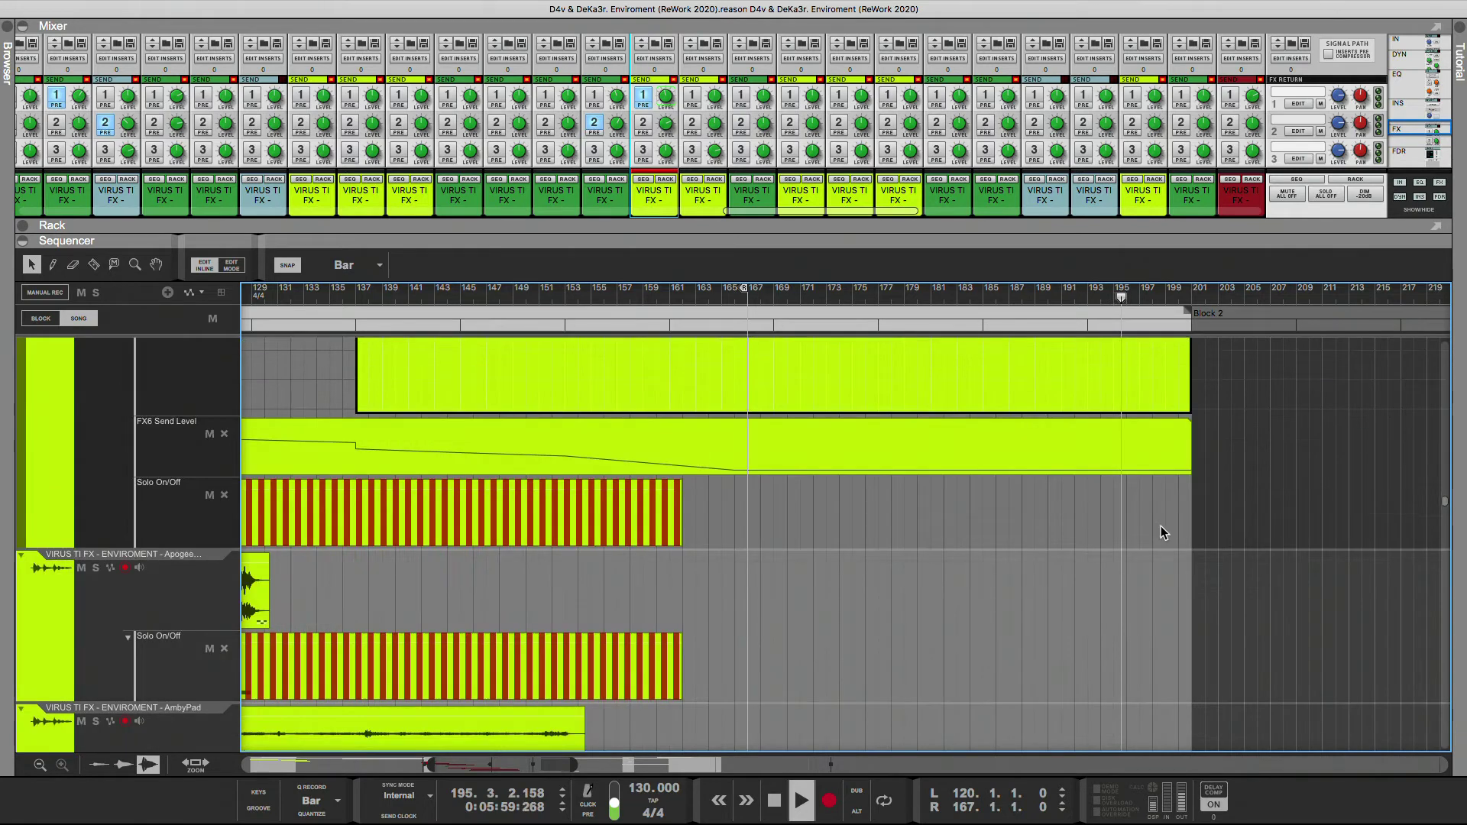
pyautogui.scroll(-20, 1161, 527)
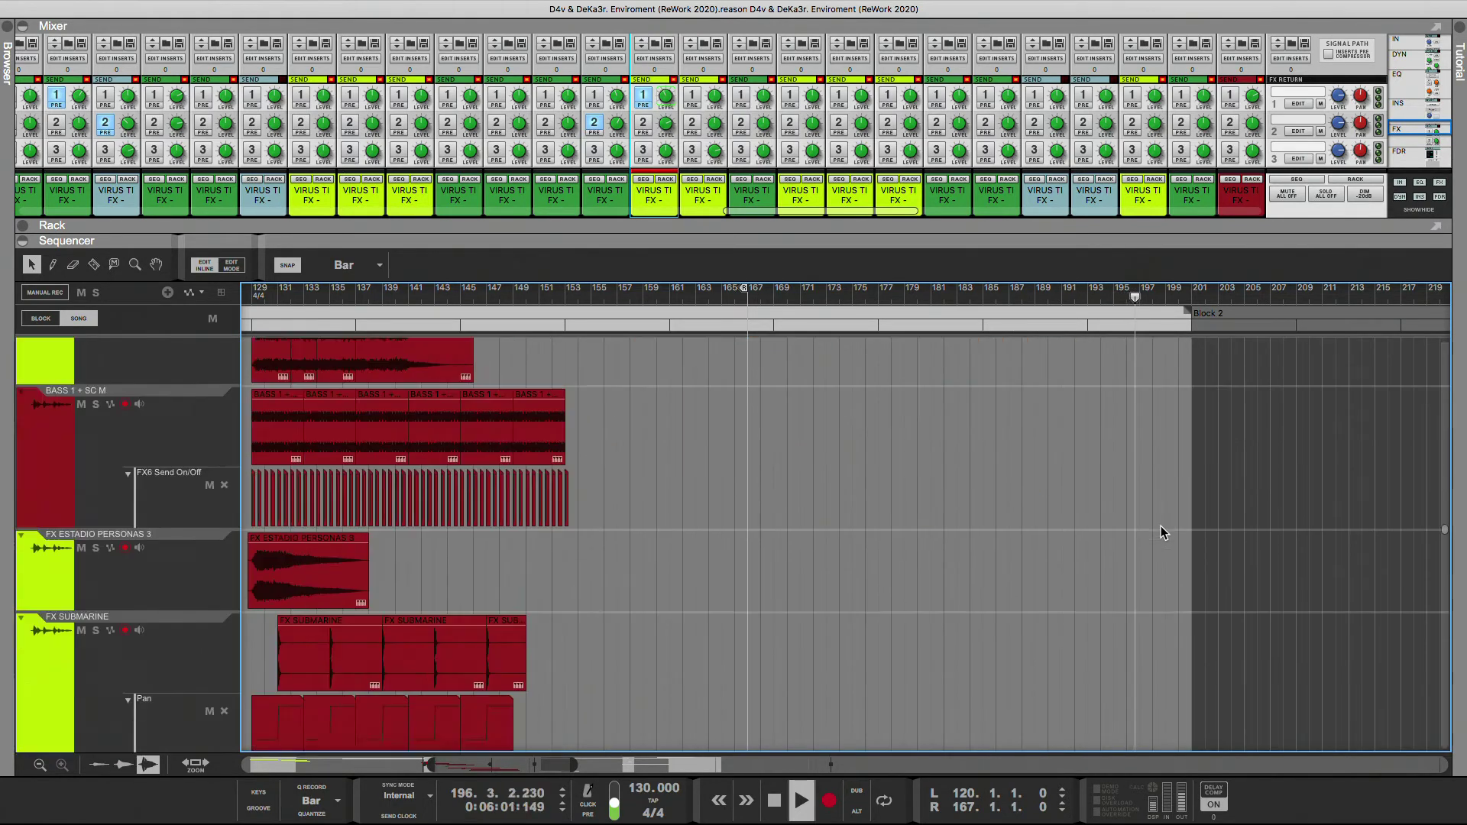
pyautogui.scroll(-20, 1156, 529)
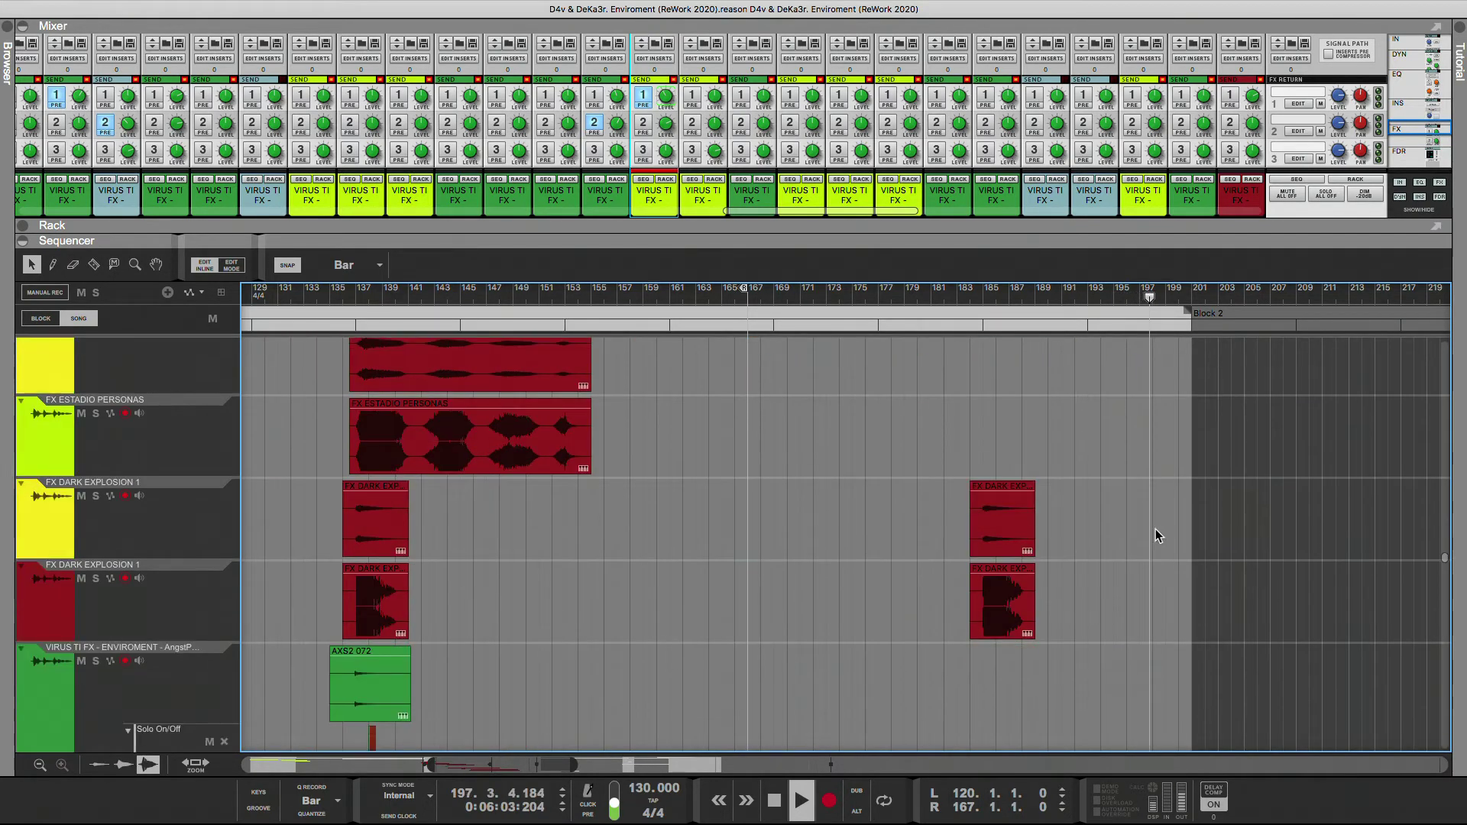
pyautogui.scroll(-20, 1152, 535)
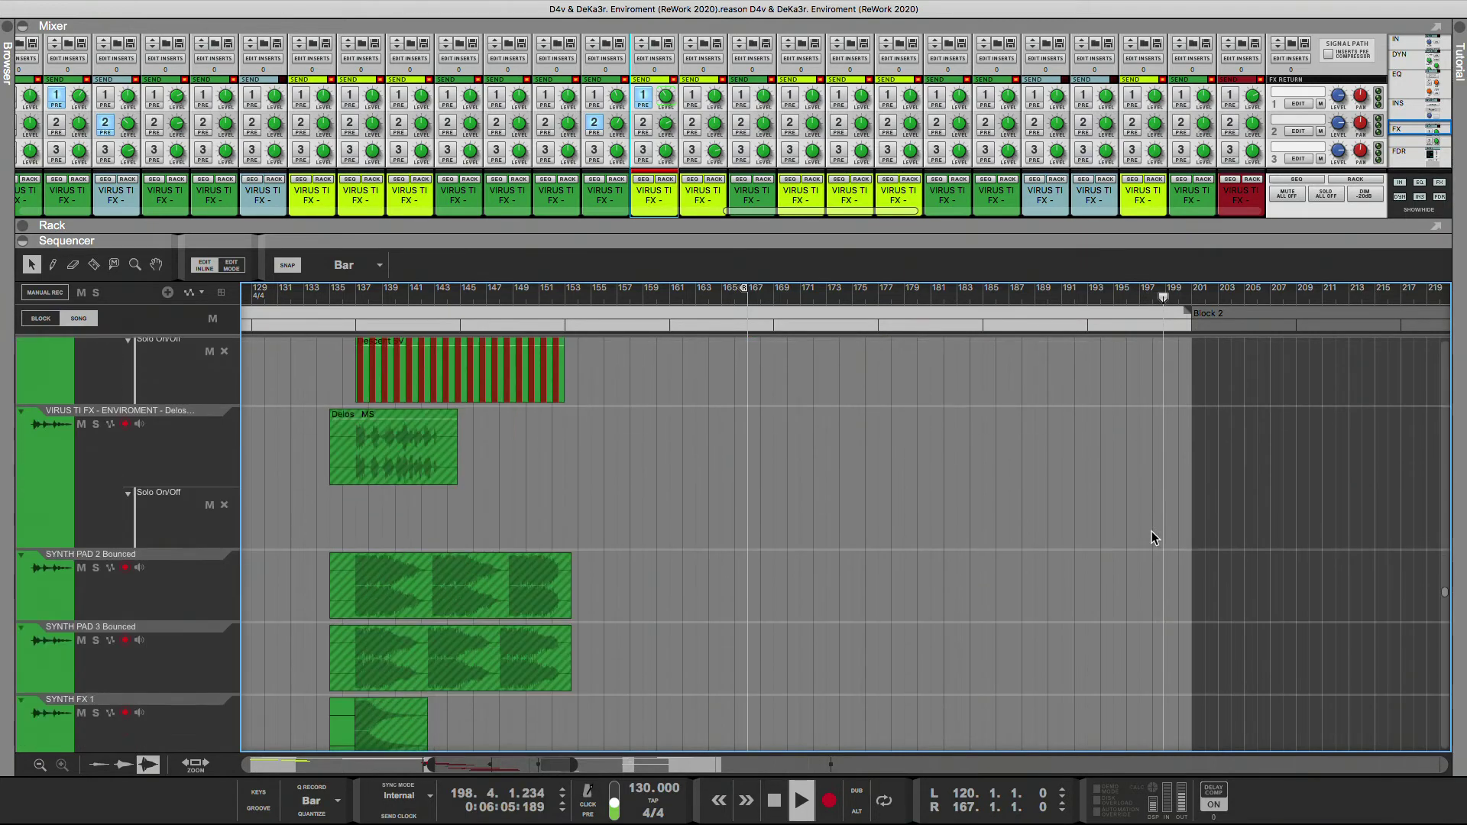
pyautogui.scroll(-10, 1134, 542)
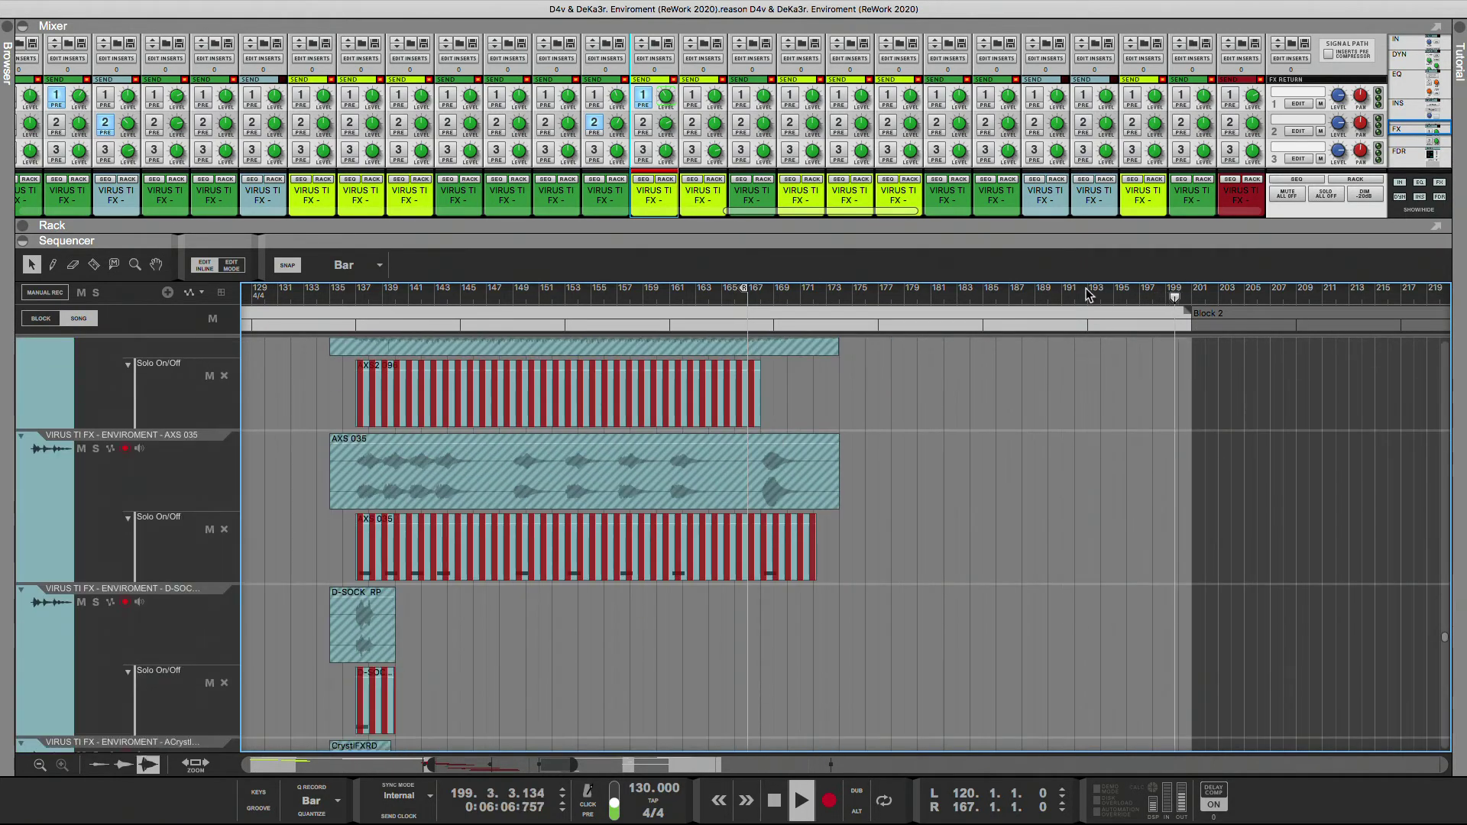
pyautogui.click(1076, 296)
pyautogui.scroll(-10, 1100, 485)
pyautogui.scroll(-15, 1085, 495)
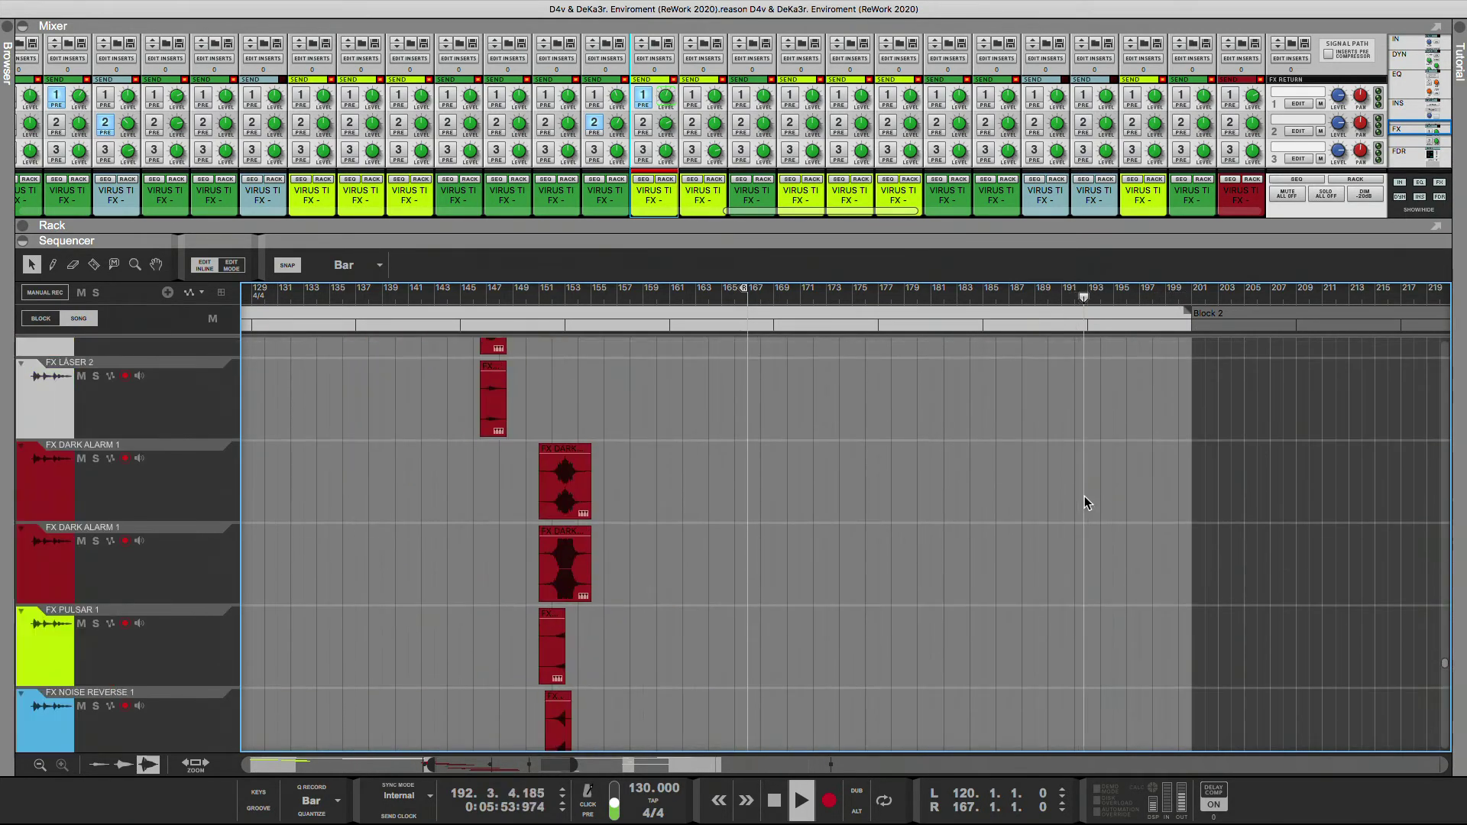
pyautogui.scroll(-15, 1081, 499)
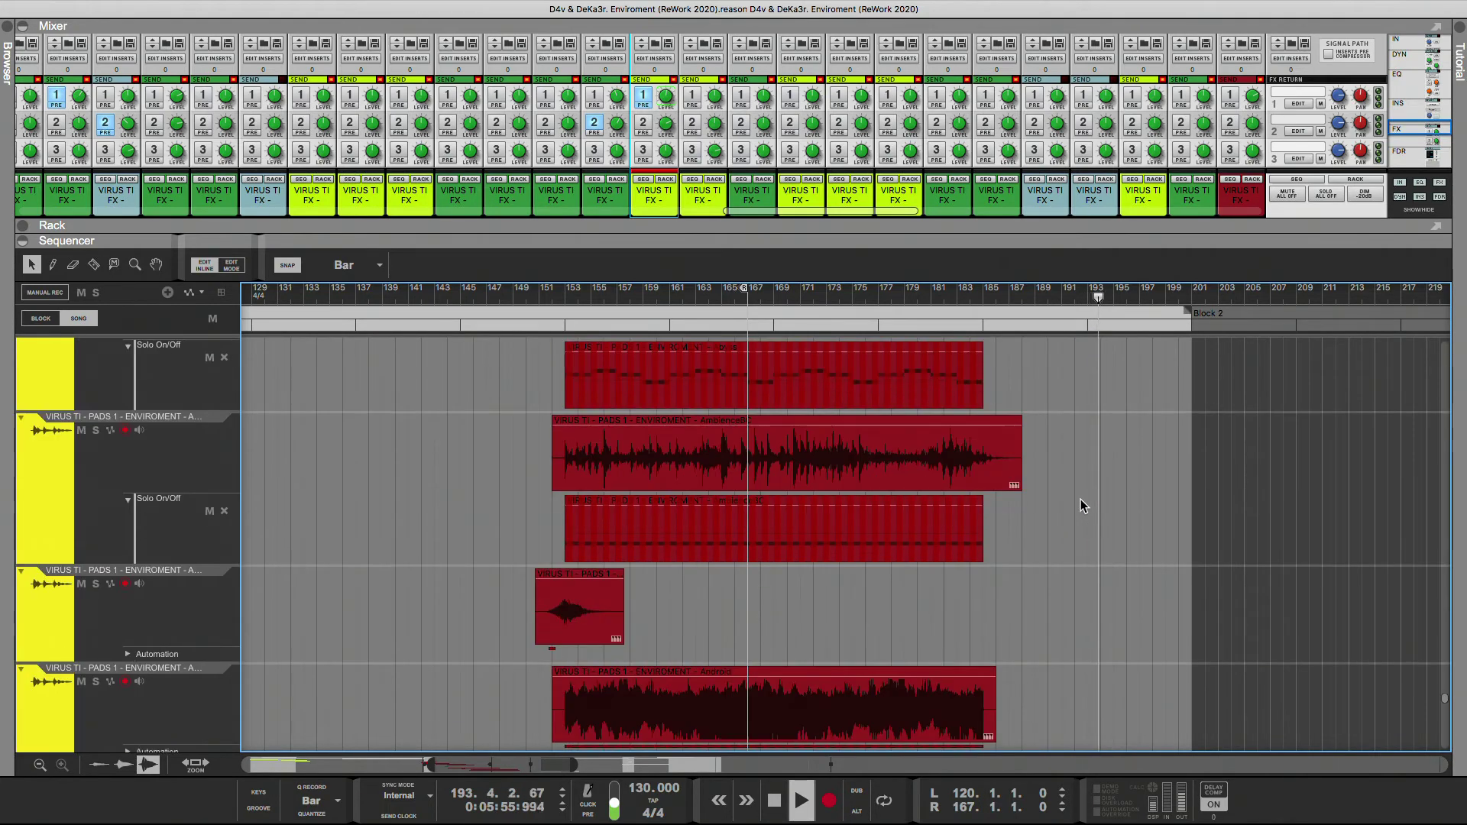
pyautogui.scroll(3, 1075, 501)
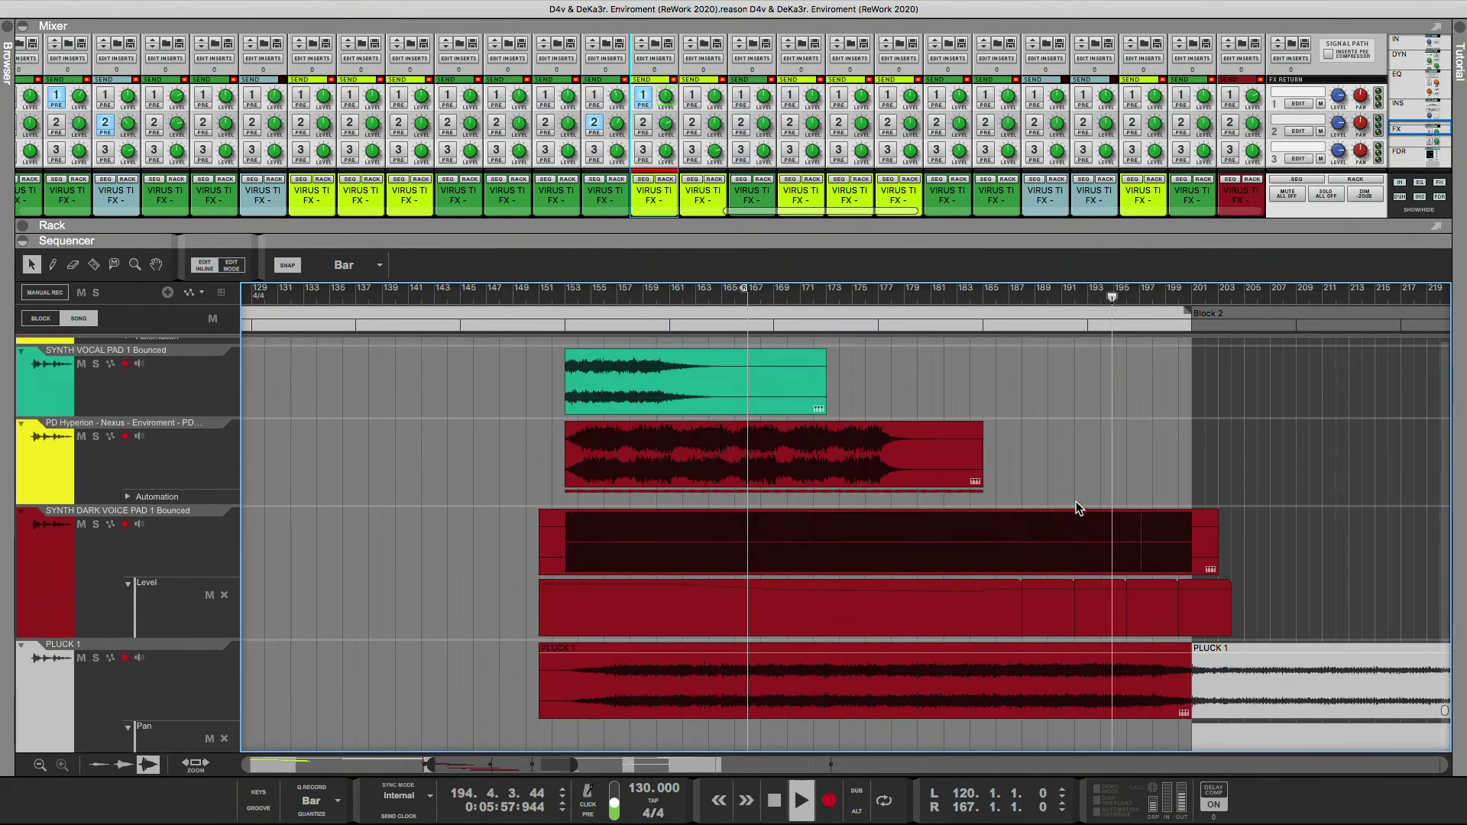
# - Replay from about bar 173 and examine the end of the SYNTH DARK VOICE PAD 1 clip around bar 201
pyautogui.click(825, 296)
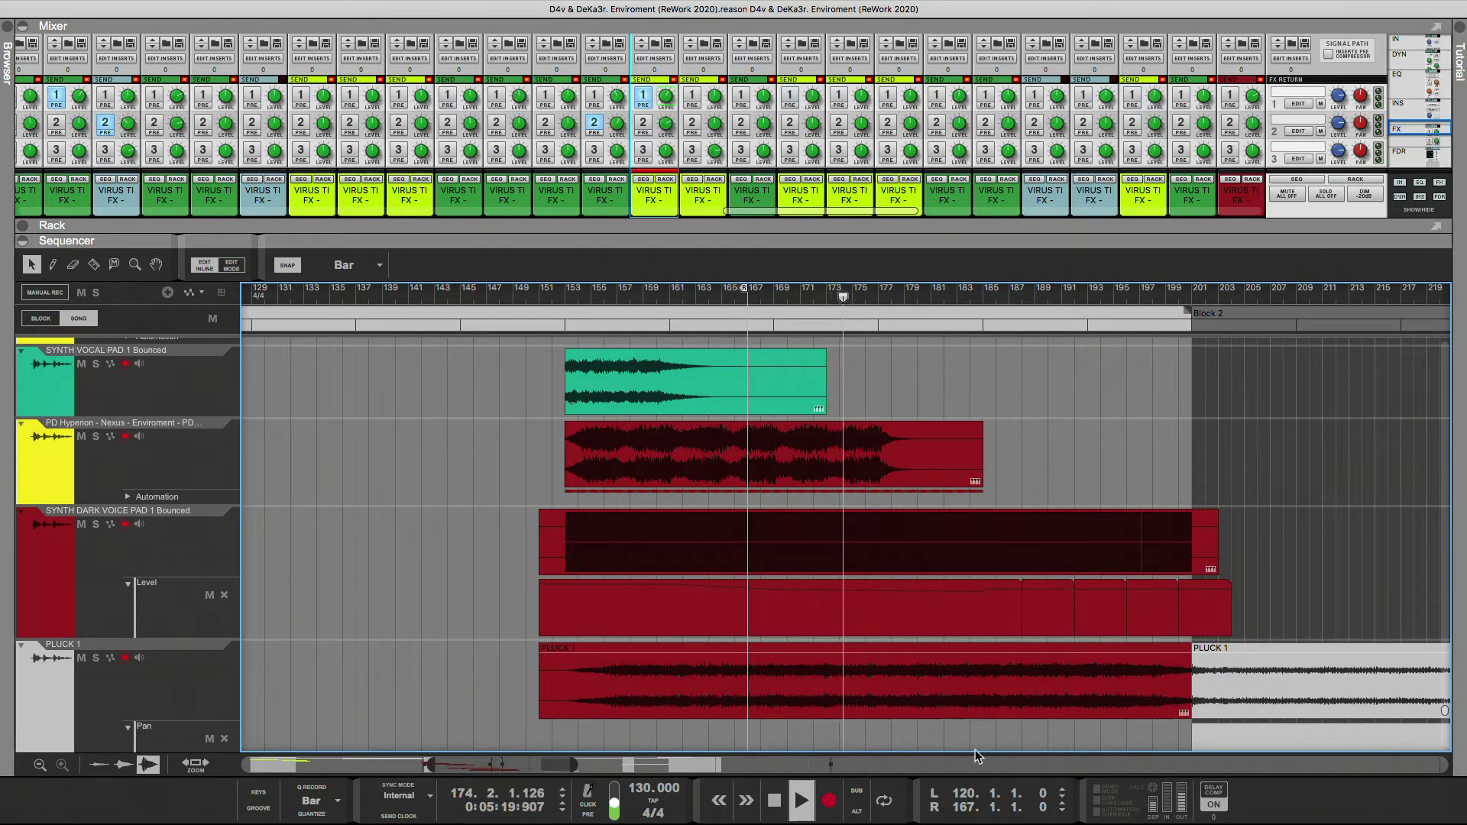
pyautogui.moveTo(574, 764); pyautogui.dragTo(484, 768)
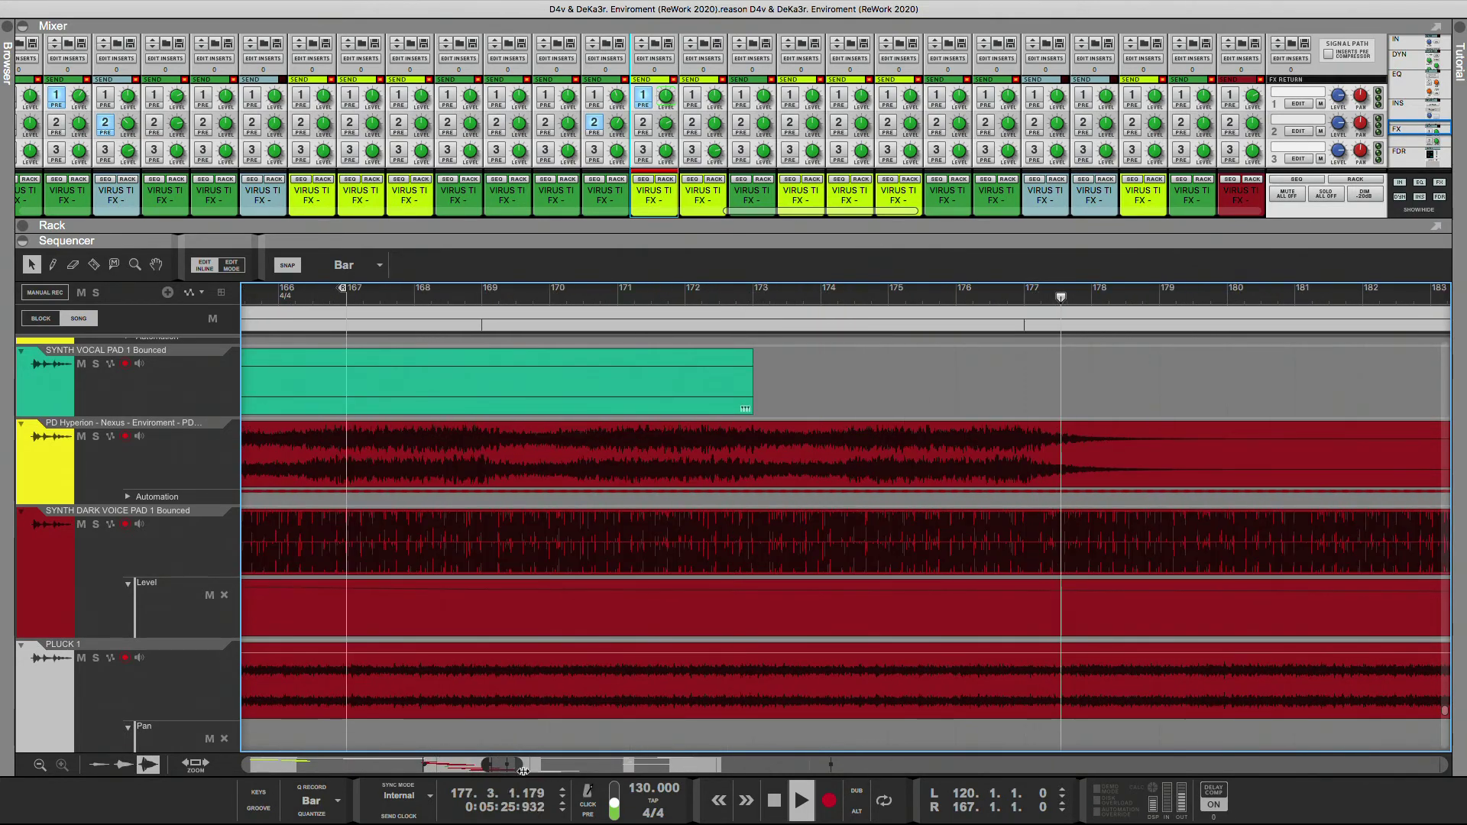
pyautogui.scroll(-2, 589, 646)
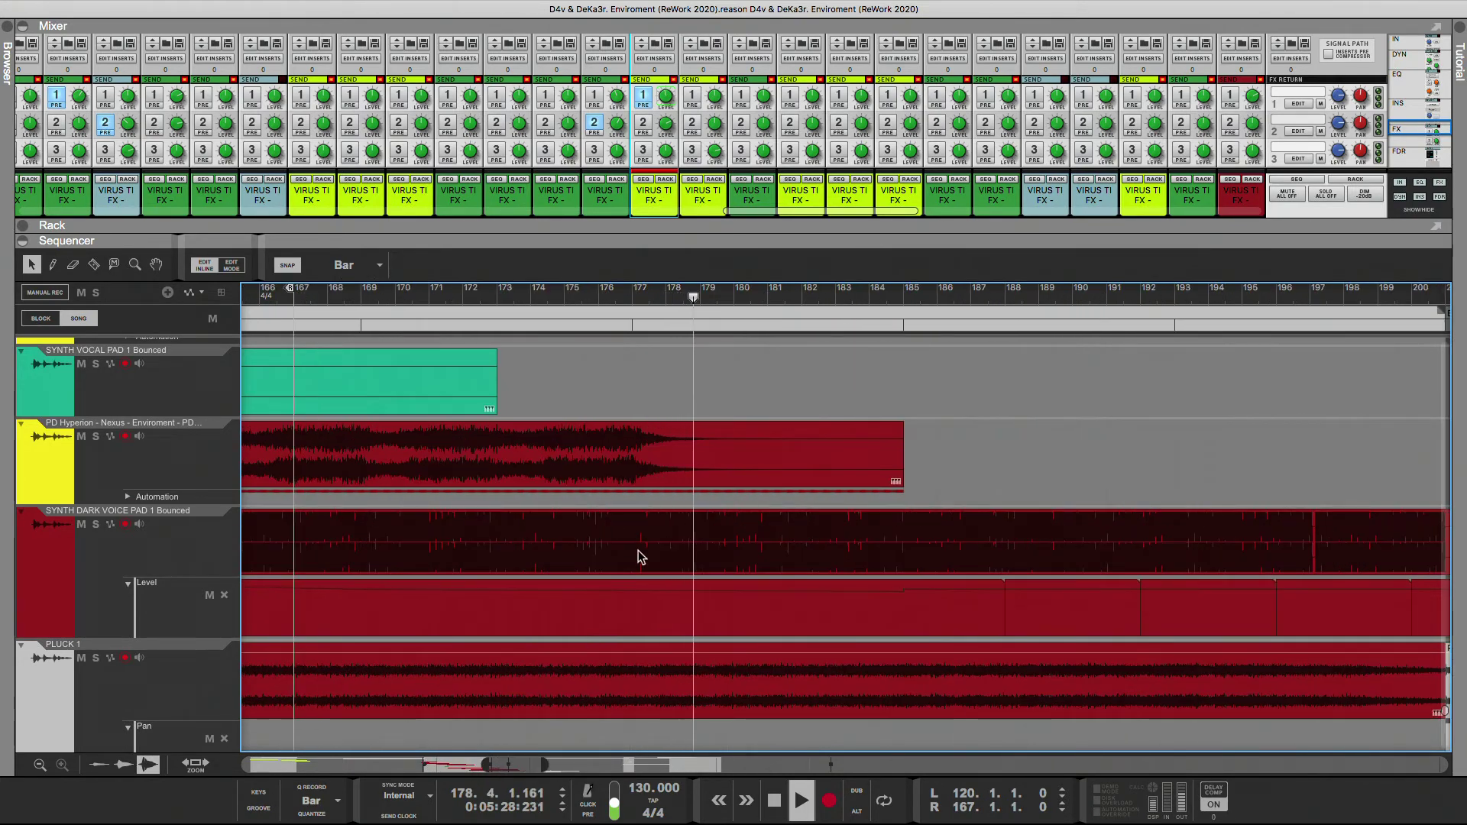
pyautogui.moveTo(517, 765); pyautogui.dragTo(535, 766)
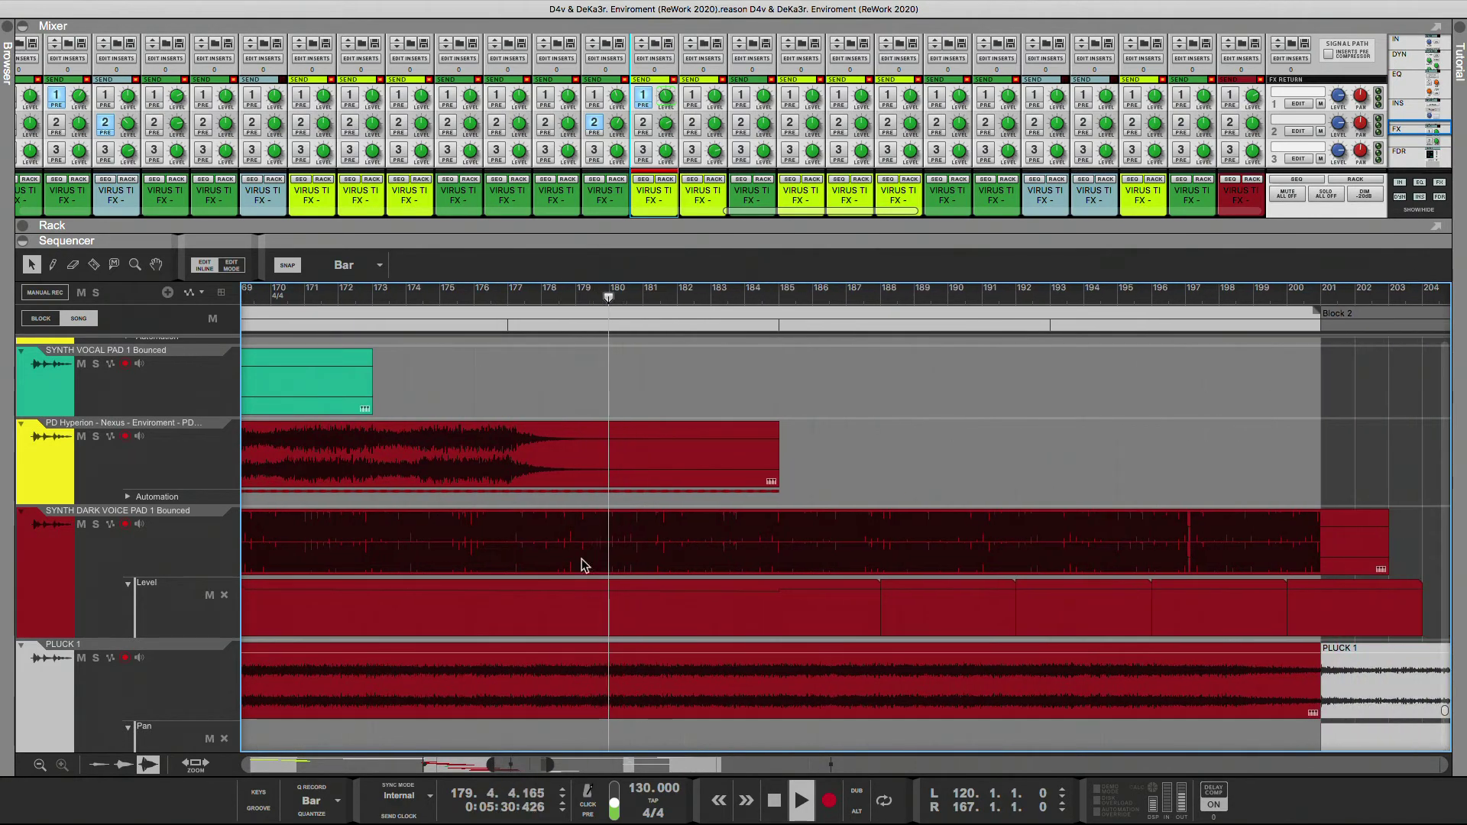
# - Try splitting the SYNTH DARK VOICE PAD 1 clip at bars 185 and 193 with the Razor tool
pyautogui.click(93, 265)
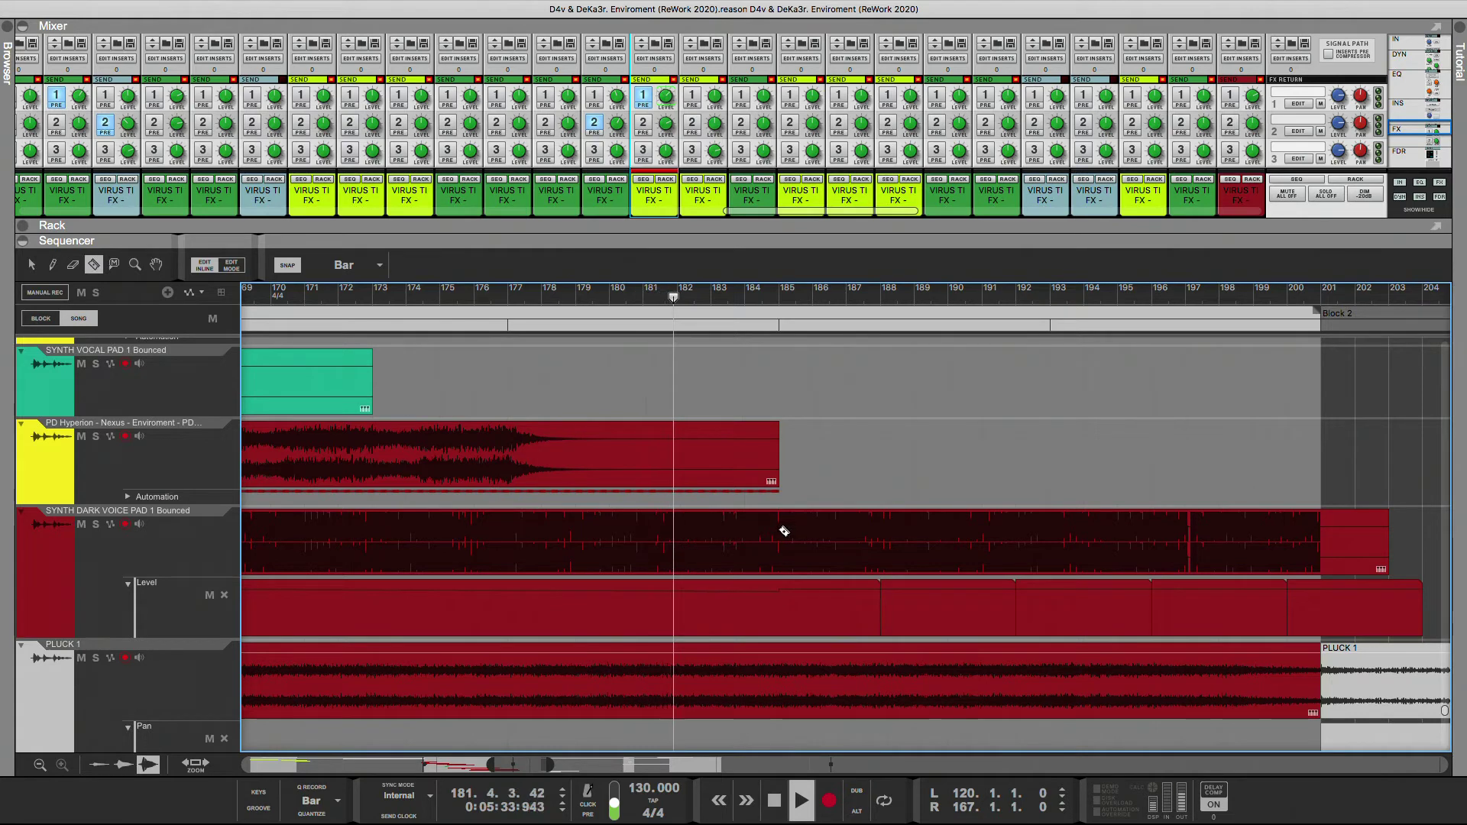
pyautogui.scroll(-5, 787, 532)
pyautogui.scroll(7, 812, 549)
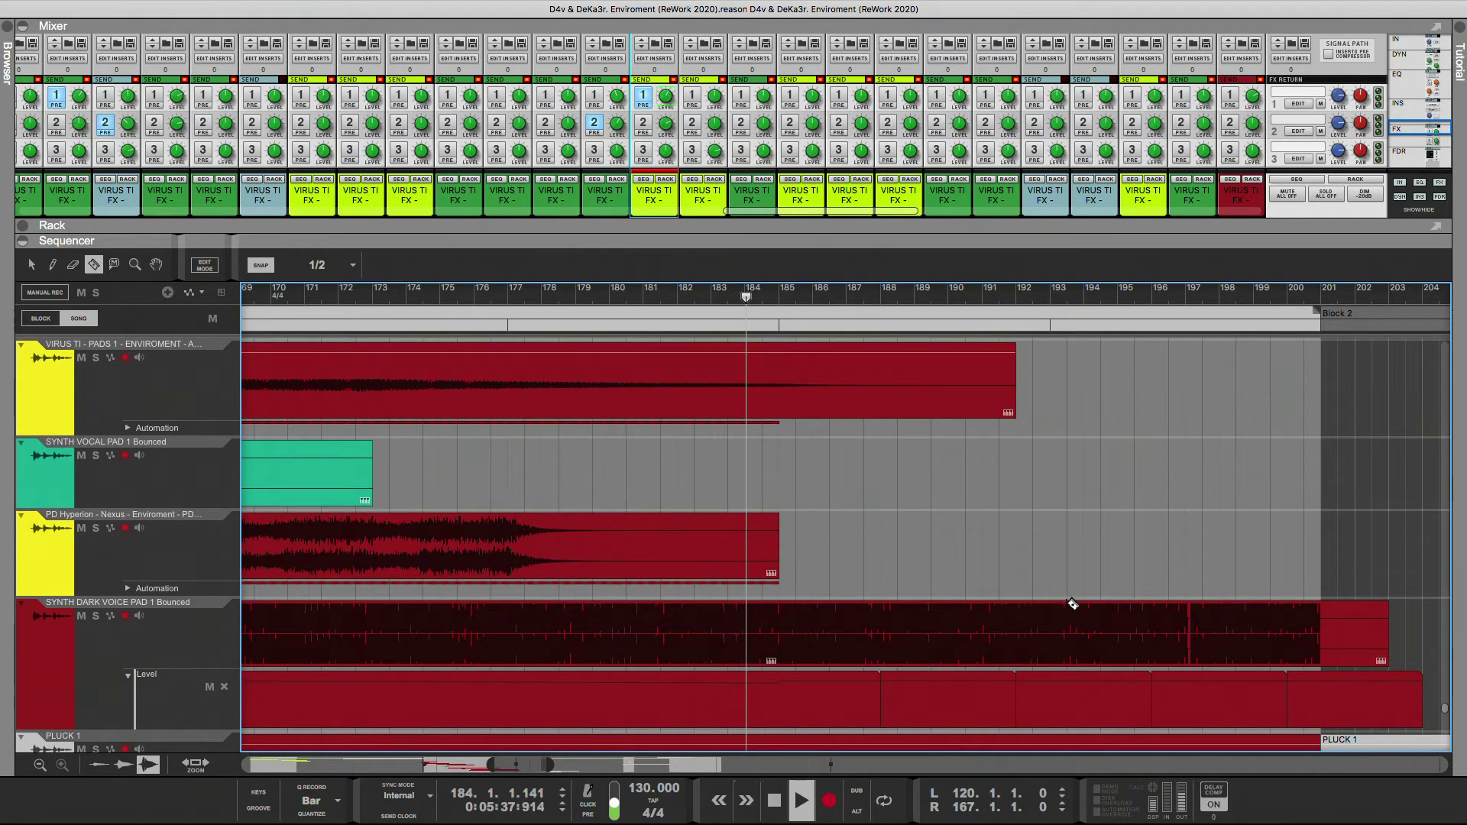
pyautogui.click(1052, 616)
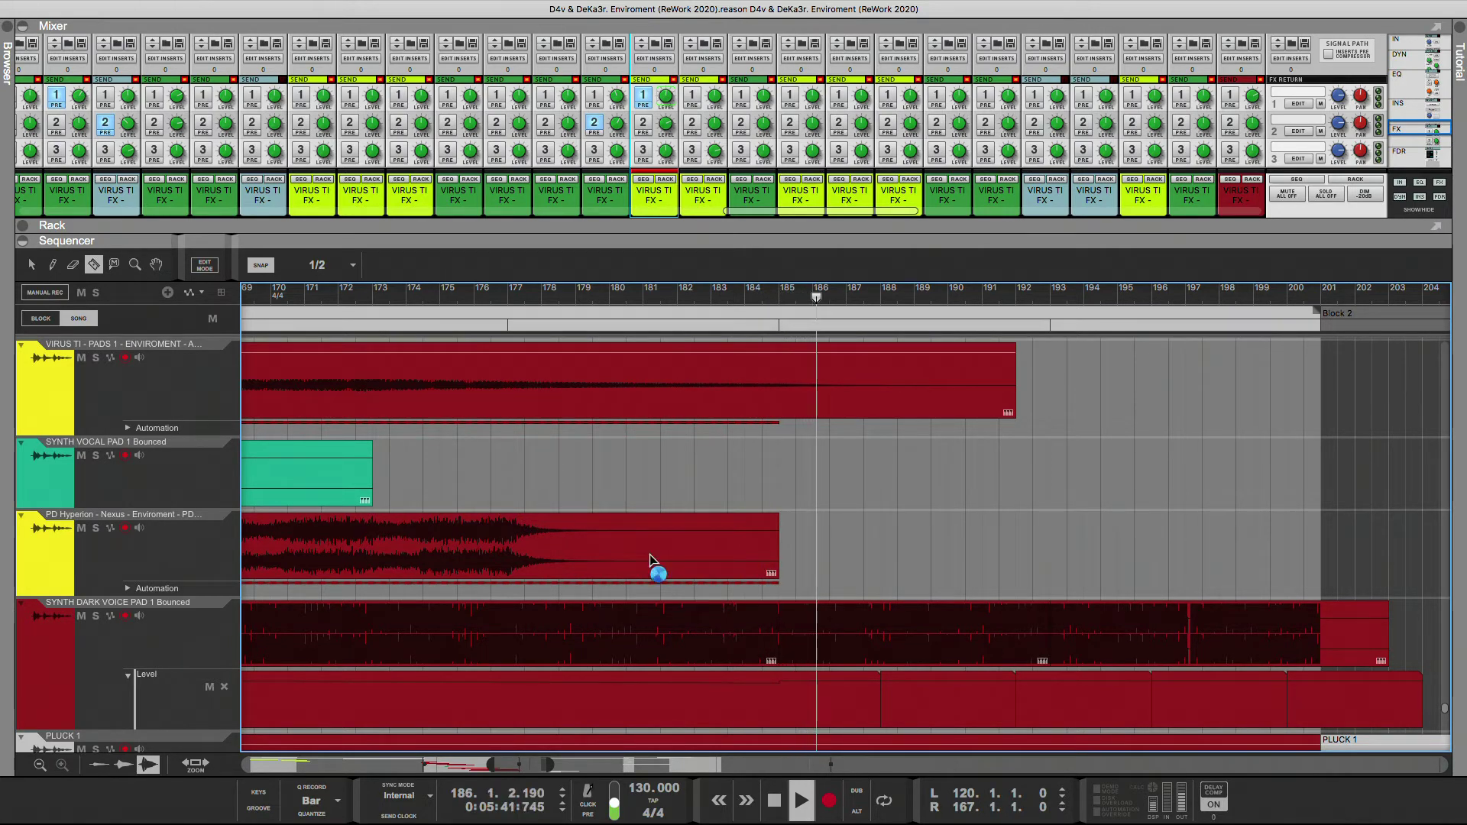
pyautogui.scroll(-2, 459, 359)
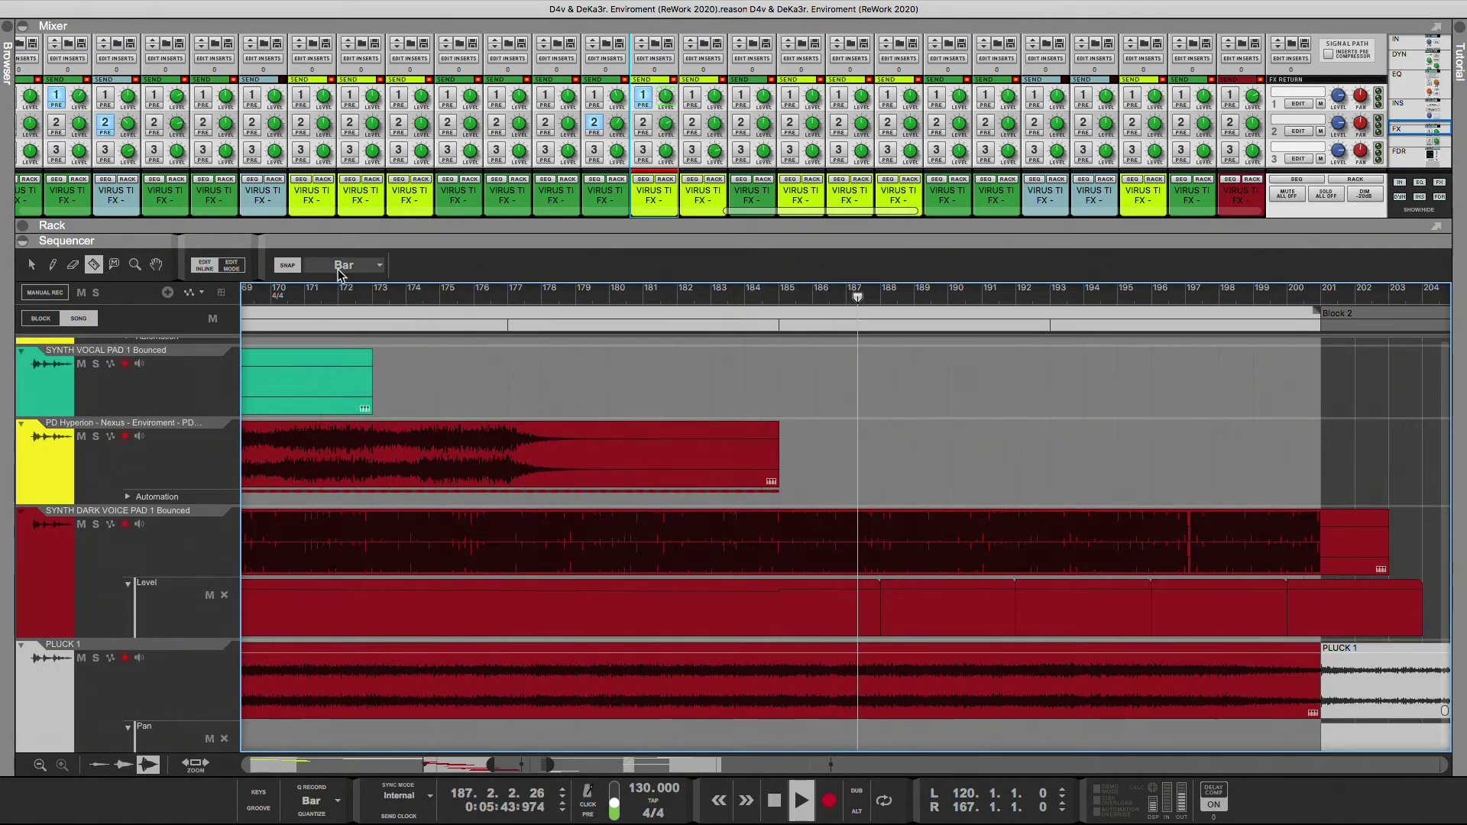
# - Set the snap to Bar and split the SYNTH DARK VOICE PAD 1 audio clip at bars 185 and 193
pyautogui.click(354, 272)
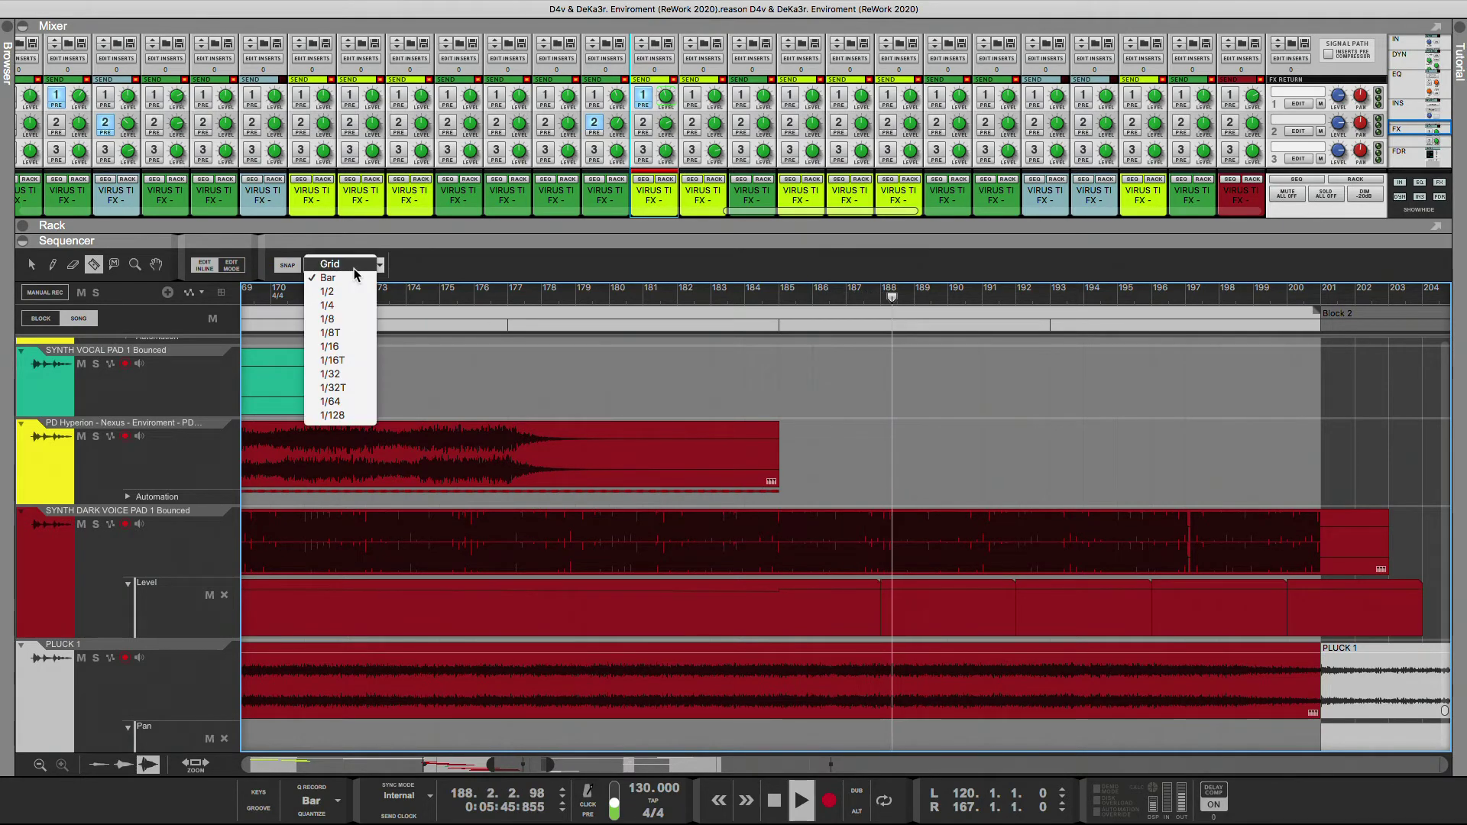
pyautogui.click(353, 270)
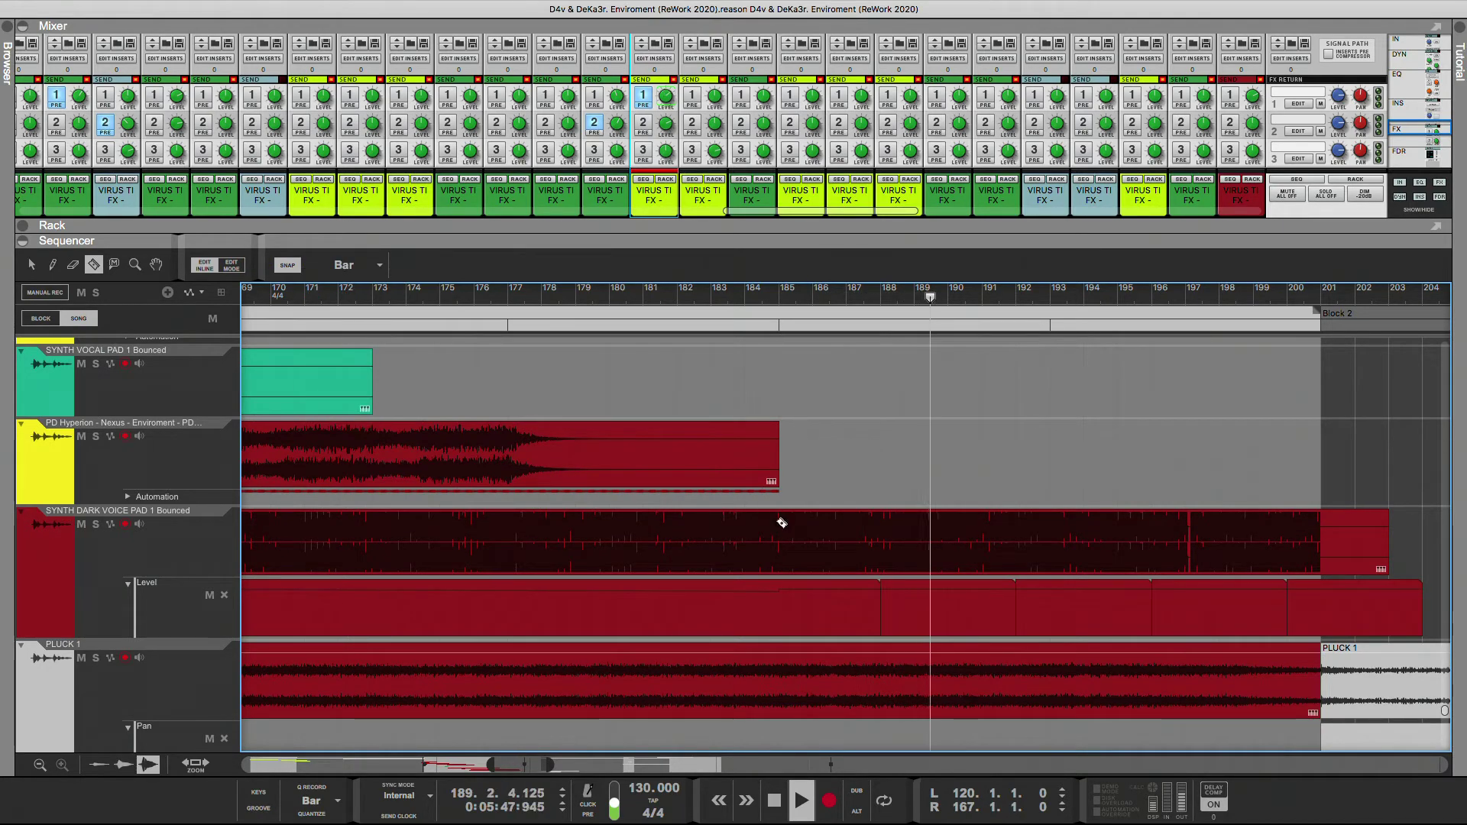
pyautogui.scroll(-4, 779, 520)
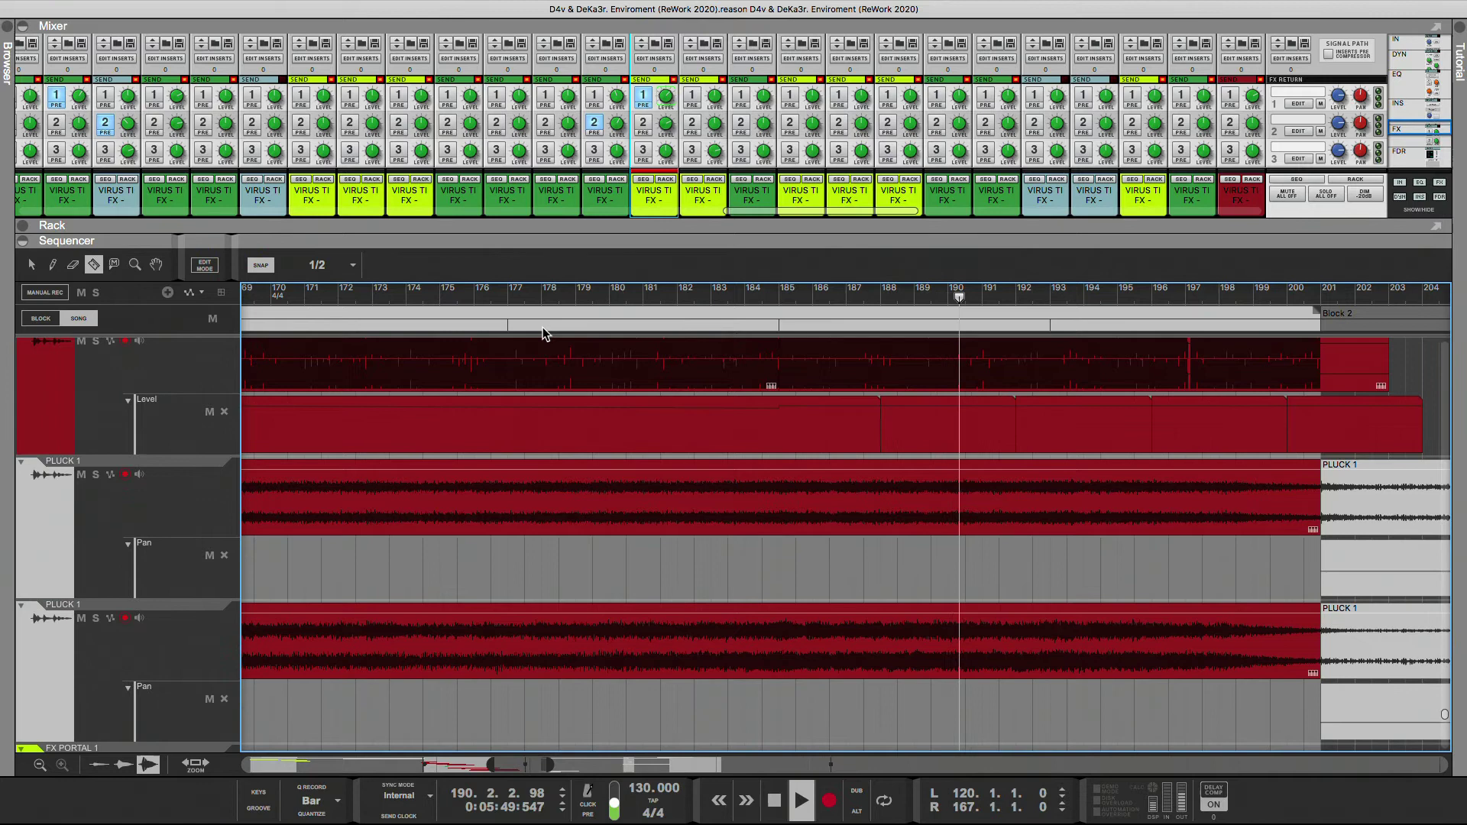
pyautogui.click(314, 268)
pyautogui.click(315, 262)
pyautogui.scroll(5, 832, 439)
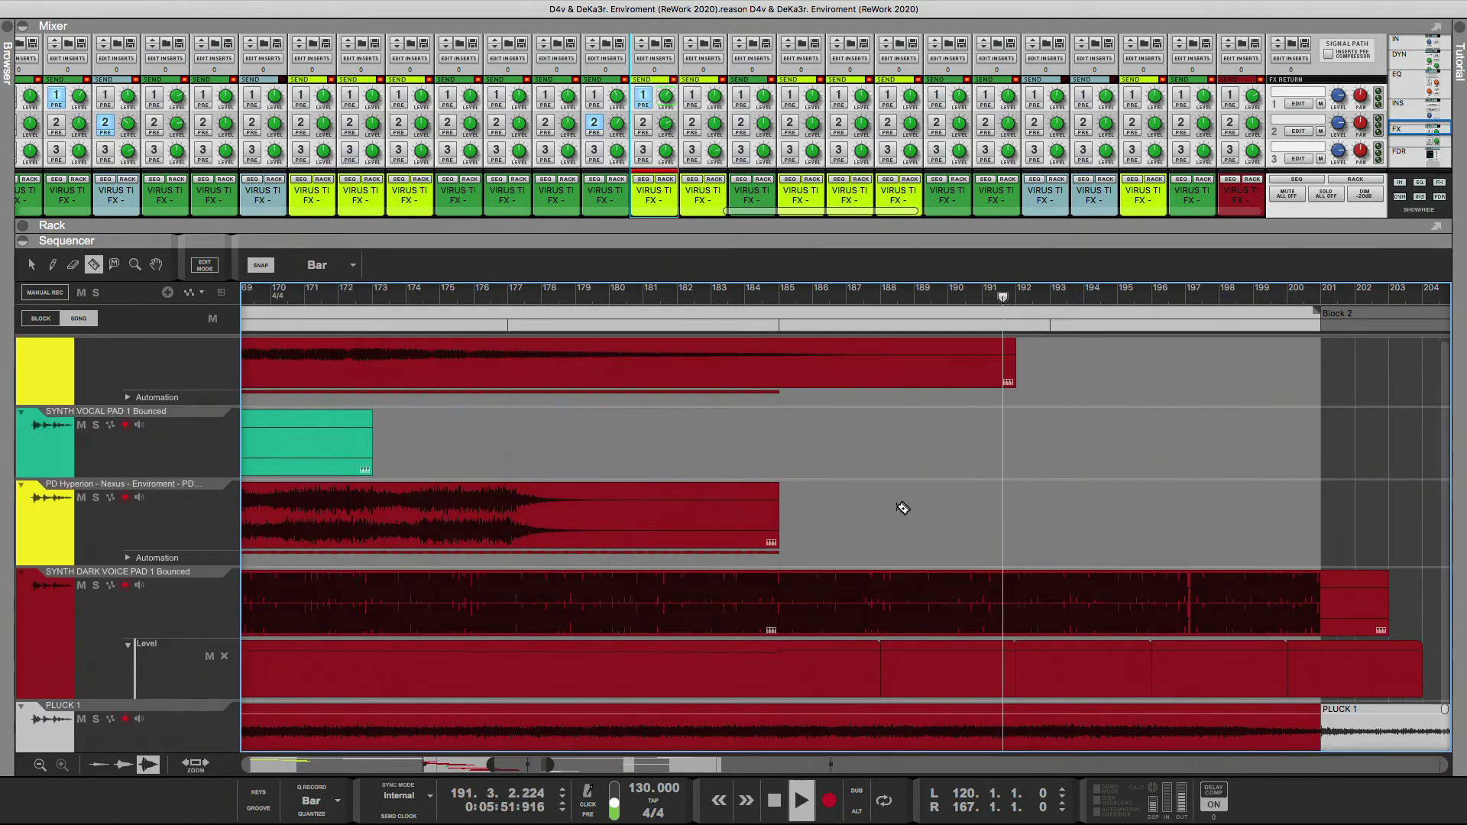
pyautogui.click(1057, 599)
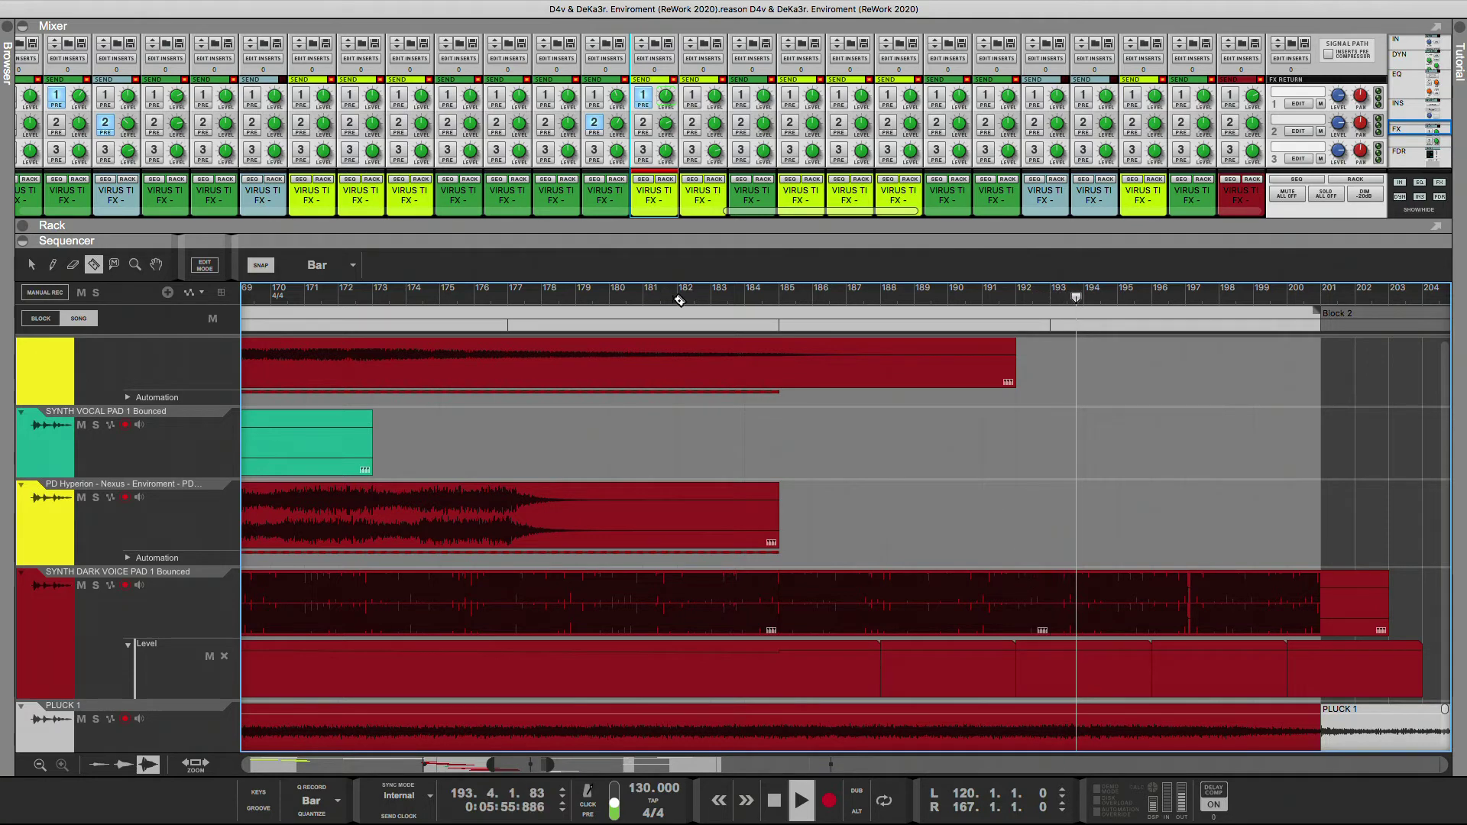
# - Replace the SYNTH DARK VOICE PAD 1 segment starting at bar 193 with a duplicate of the bar 185 to 193 segment
pyautogui.click(32, 265)
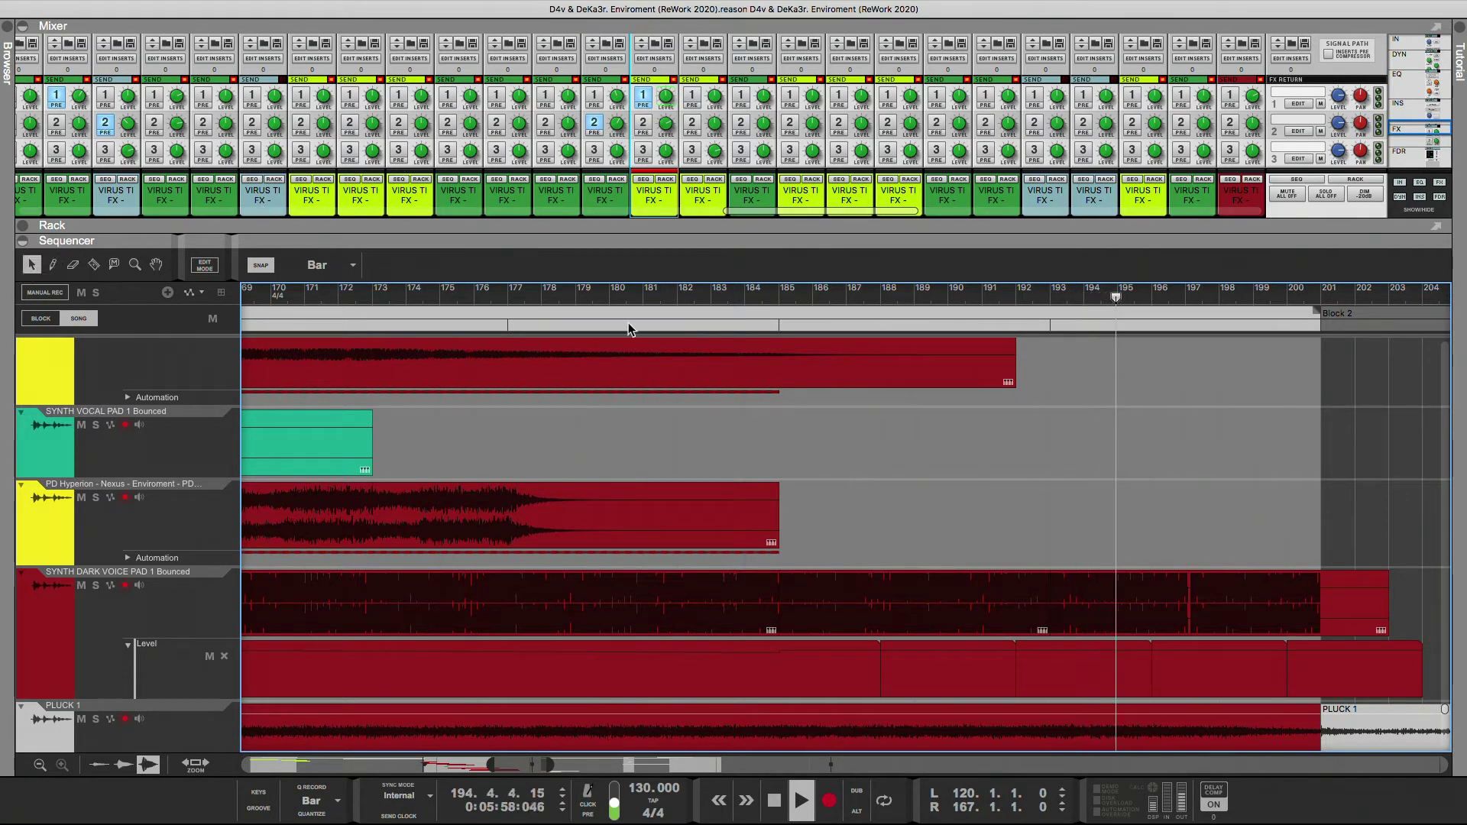
pyautogui.click(650, 290)
pyautogui.click(1136, 604)
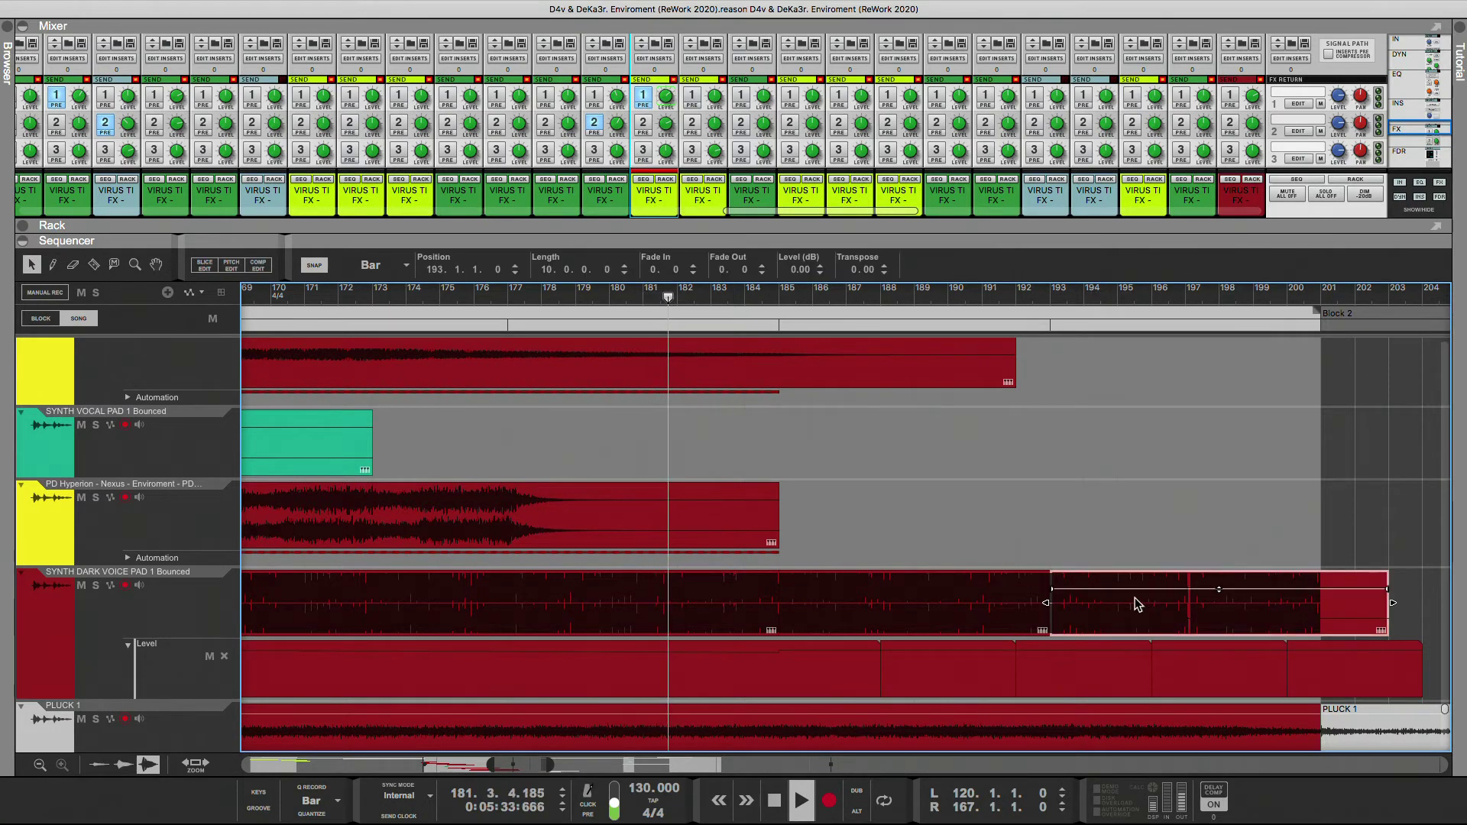
pyautogui.press('Delete')
pyautogui.click(1001, 618)
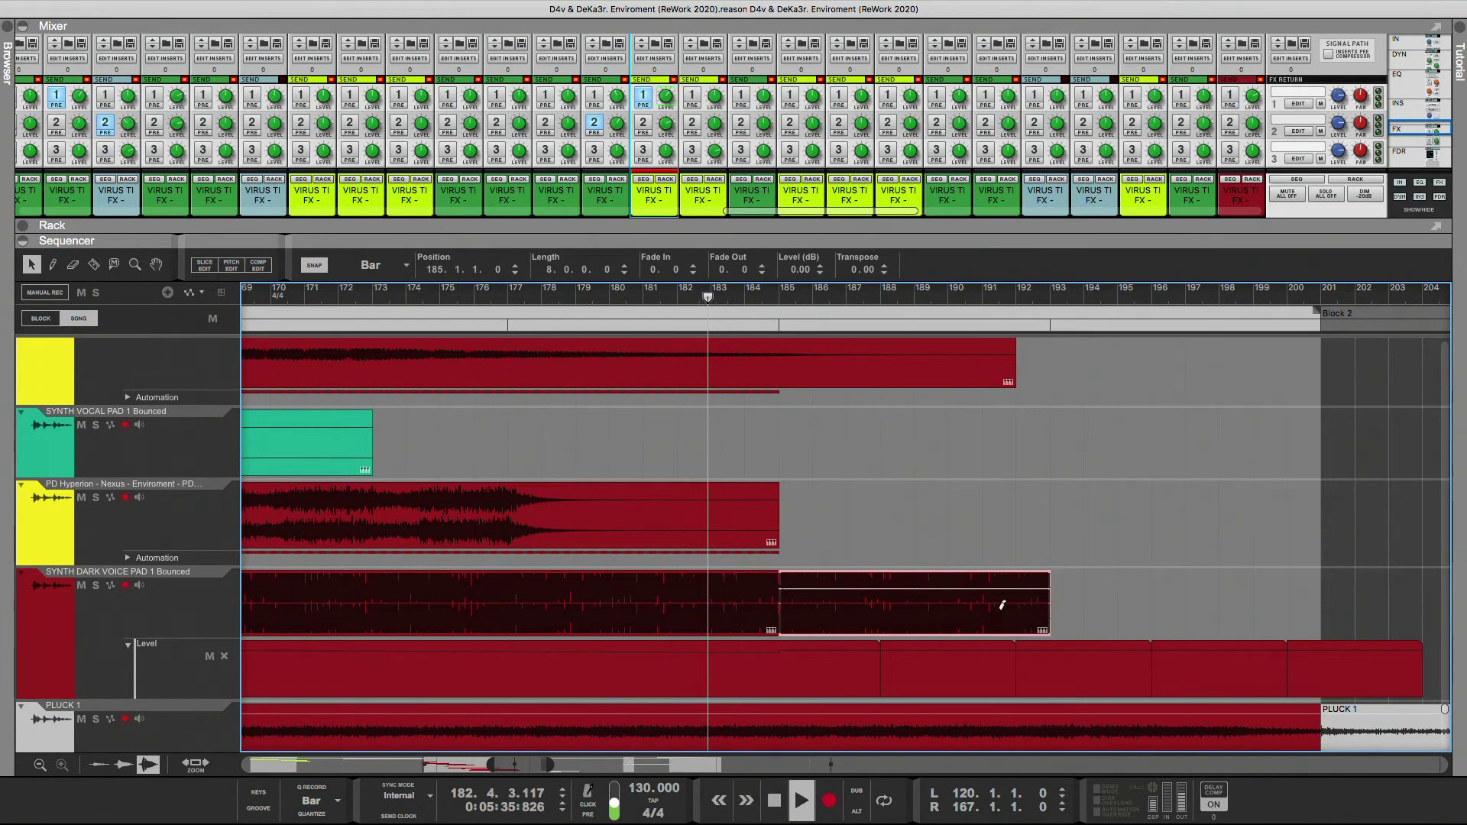
pyautogui.hotkey('ctrl', 'd')
# - Replay from about bar 192 to check the duplicated SYNTH DARK VOICE PAD 1 segment up to the end
pyautogui.click(1026, 298)
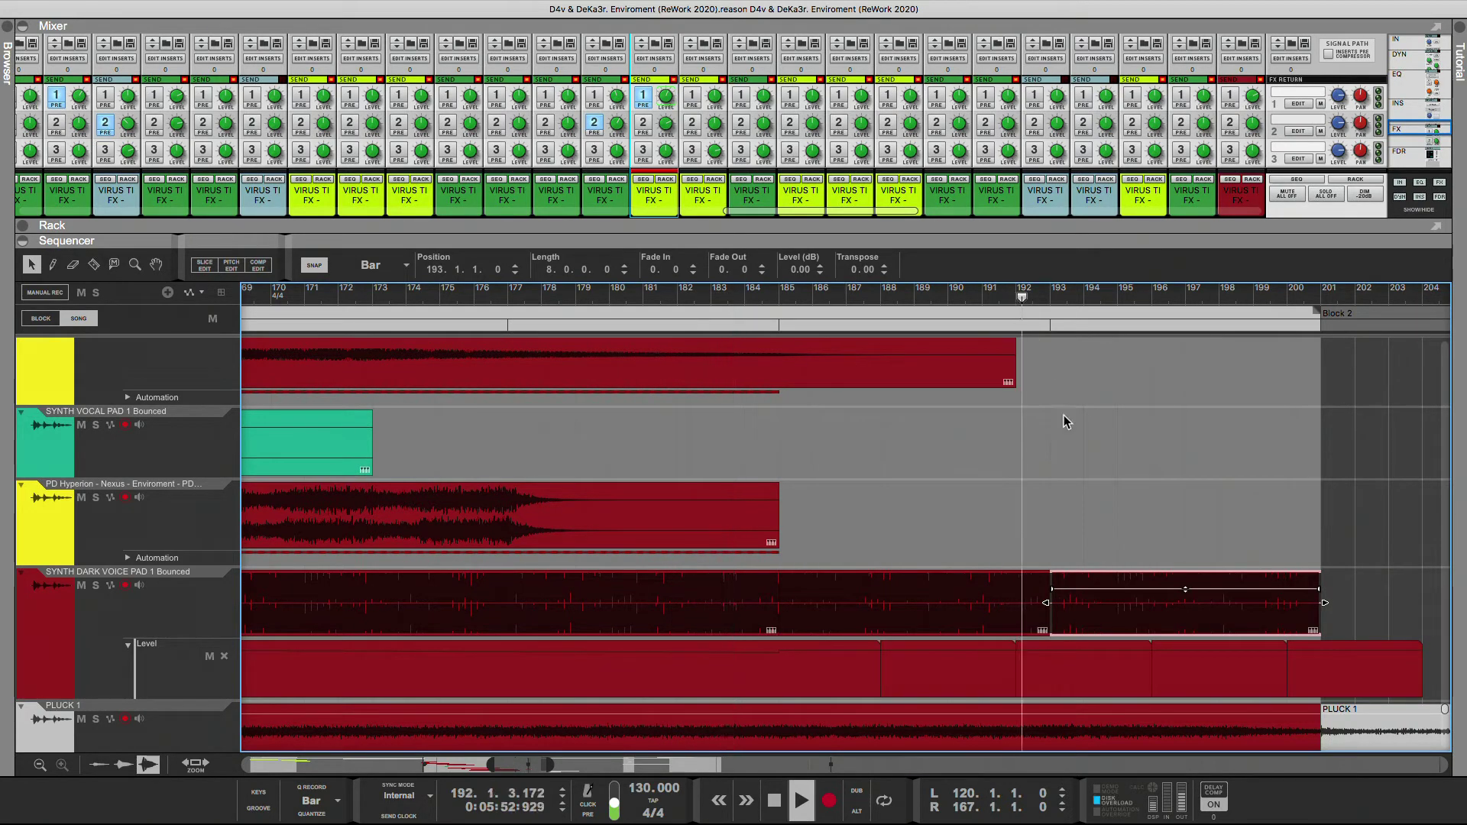
pyautogui.click(1094, 493)
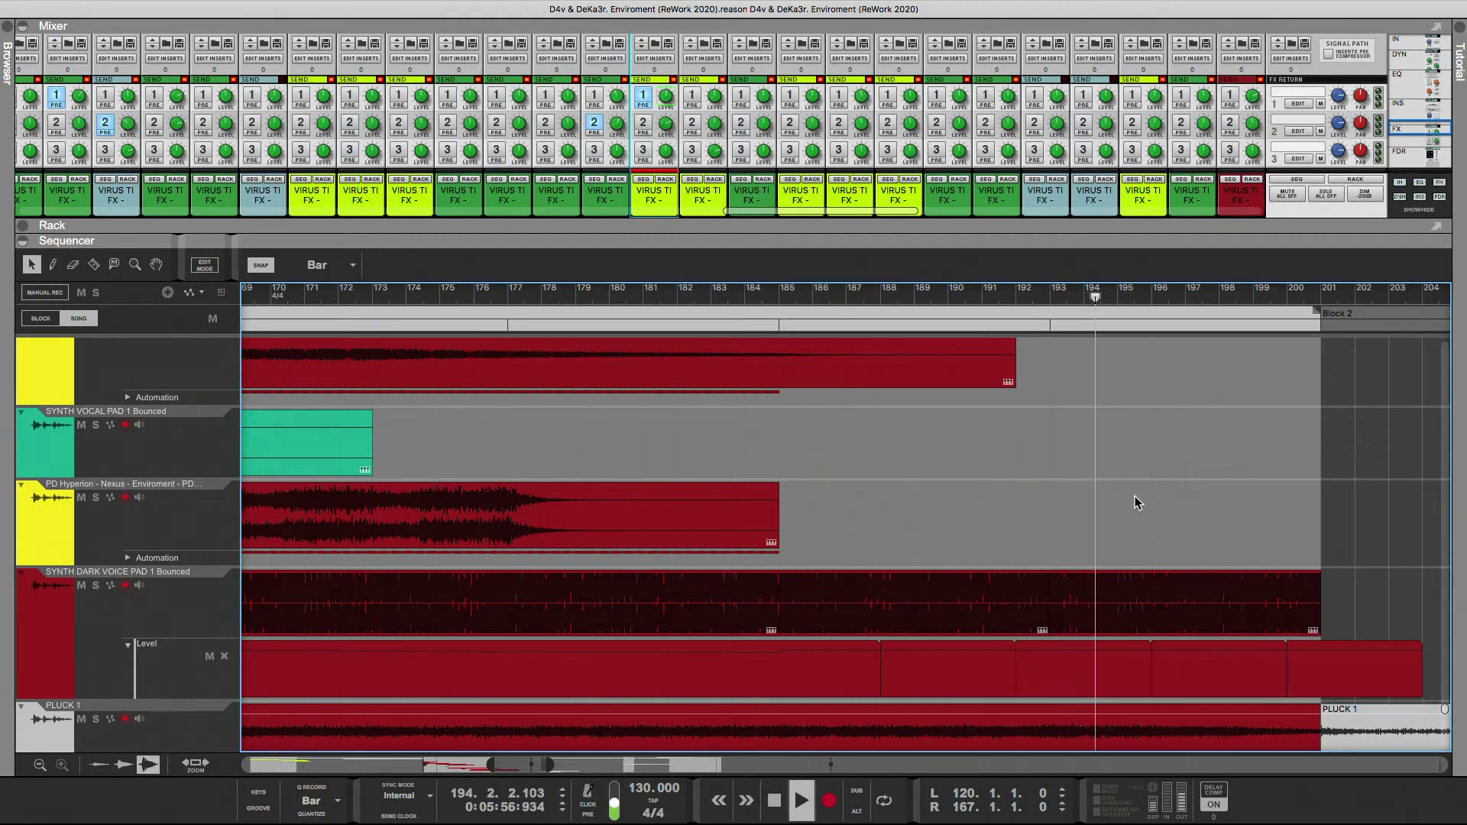
pyautogui.scroll(5, 1153, 525)
pyautogui.scroll(-5, 1154, 524)
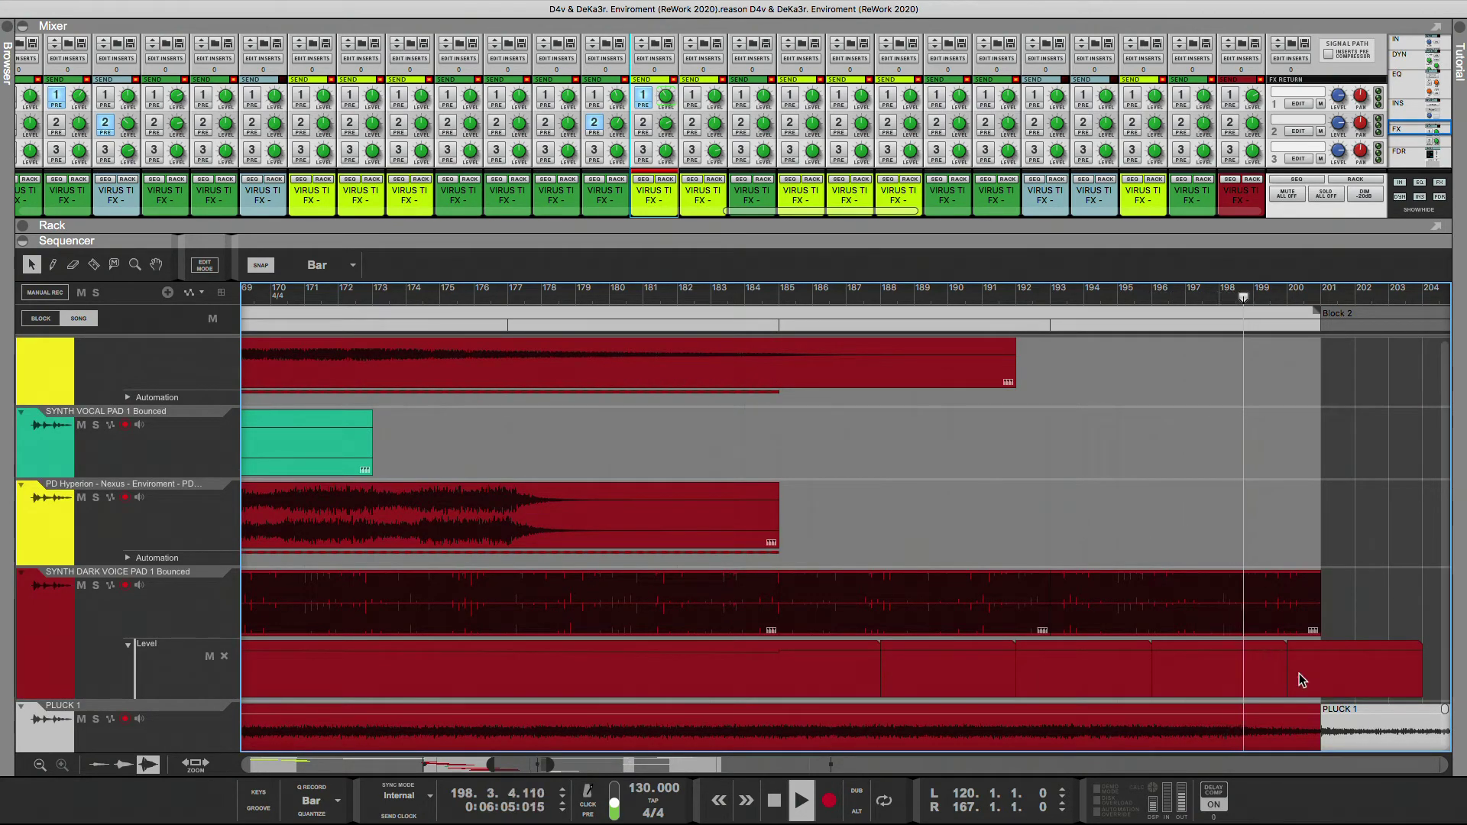
# - Replay from about bar 190 and try duplicating the bar 193 segment of SYNTH DARK VOICE PAD 1 at bar 201, deleting that copy
pyautogui.click(1311, 611)
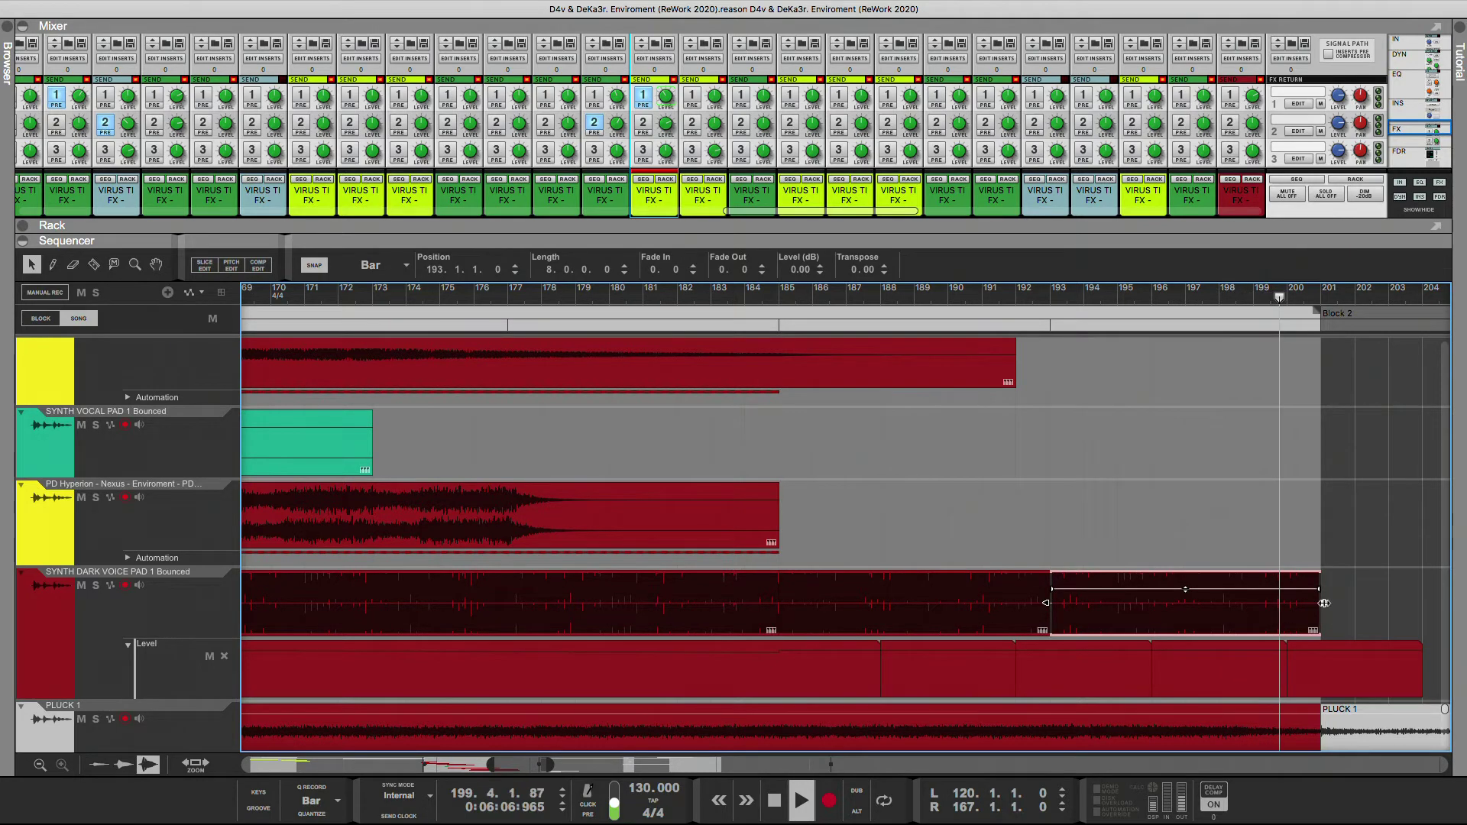
pyautogui.scroll(10, 1324, 611)
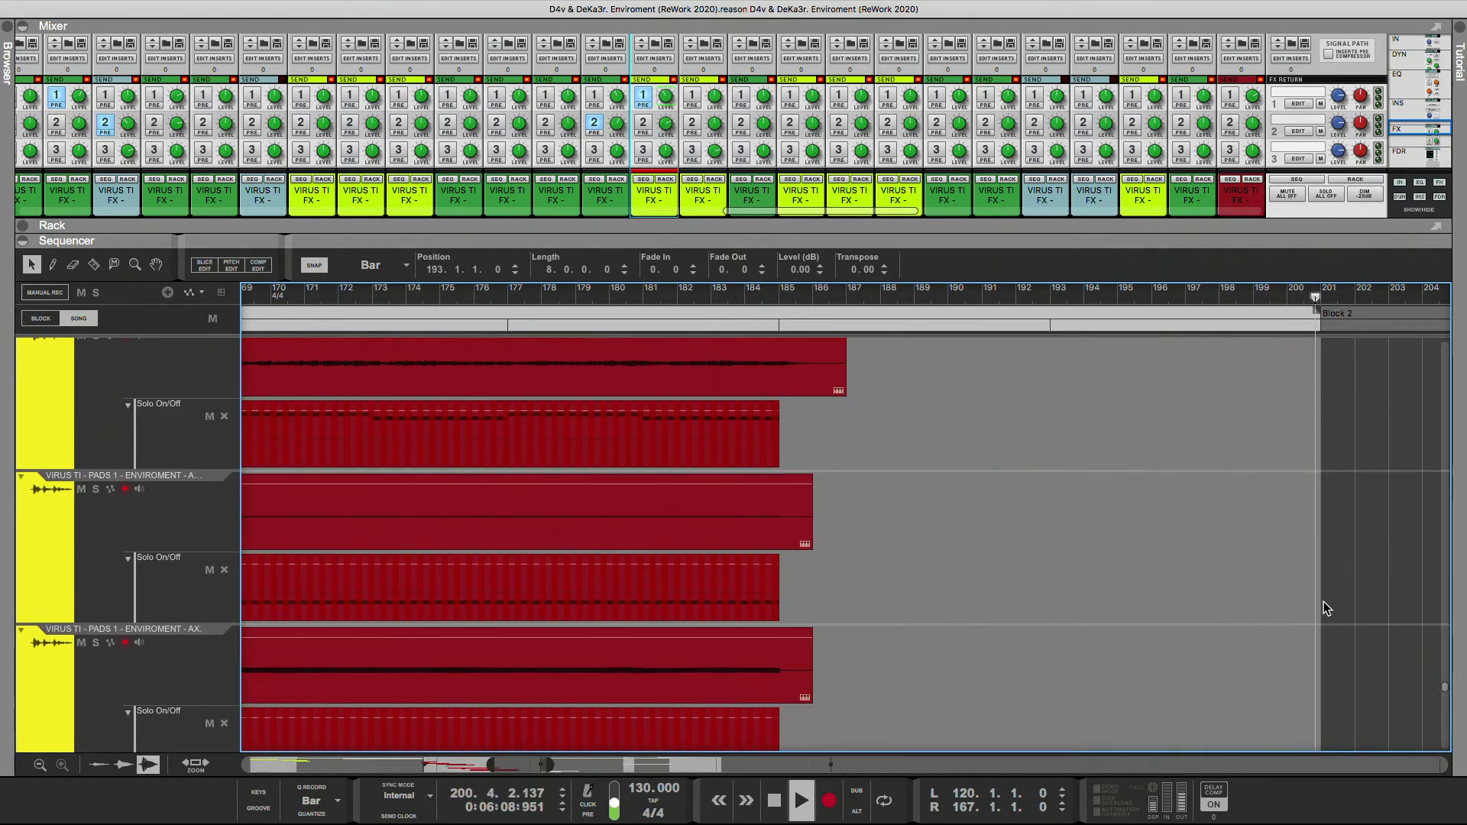
pyautogui.click(993, 298)
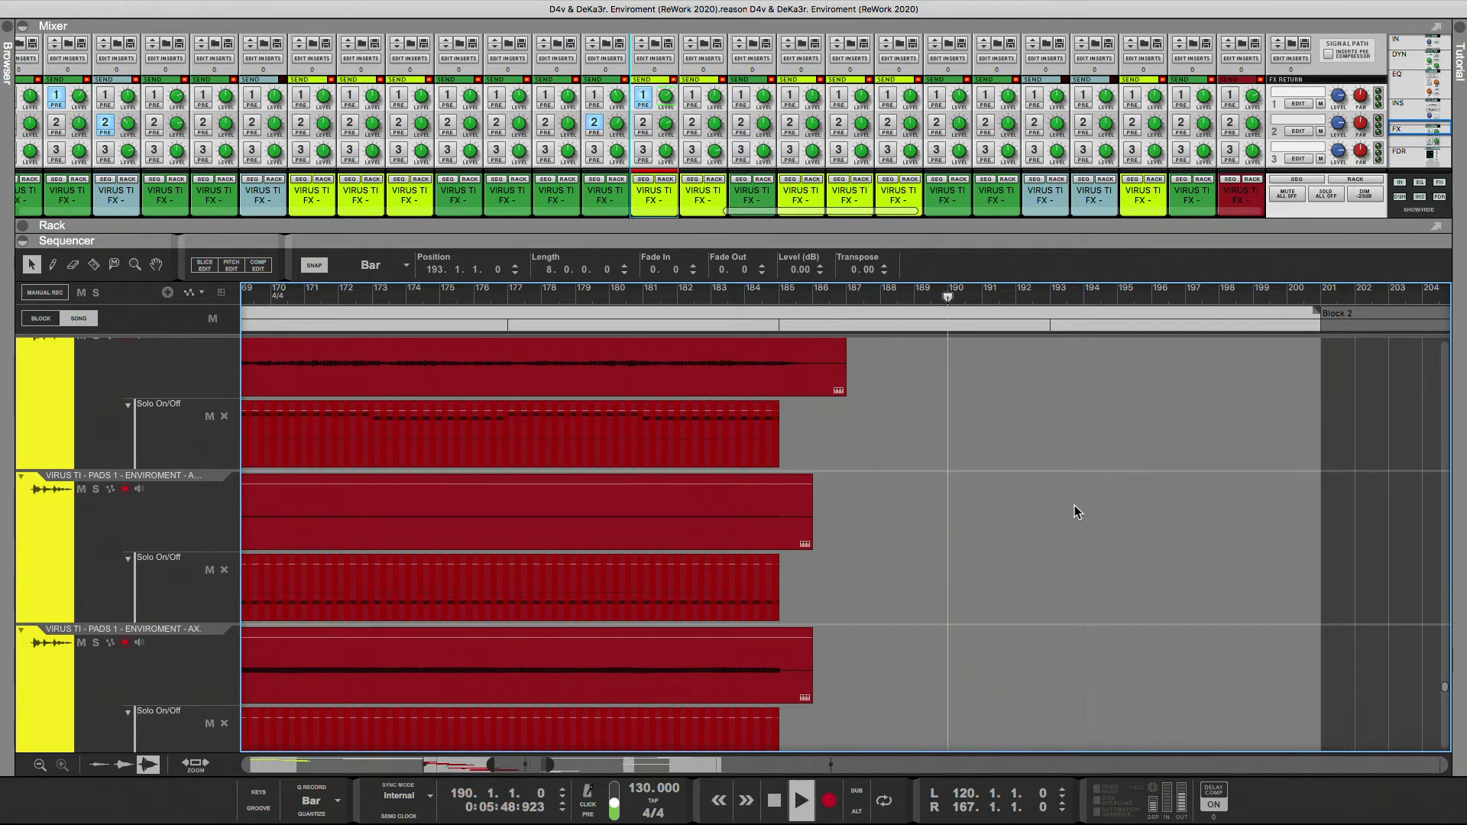
pyautogui.scroll(-10, 1085, 535)
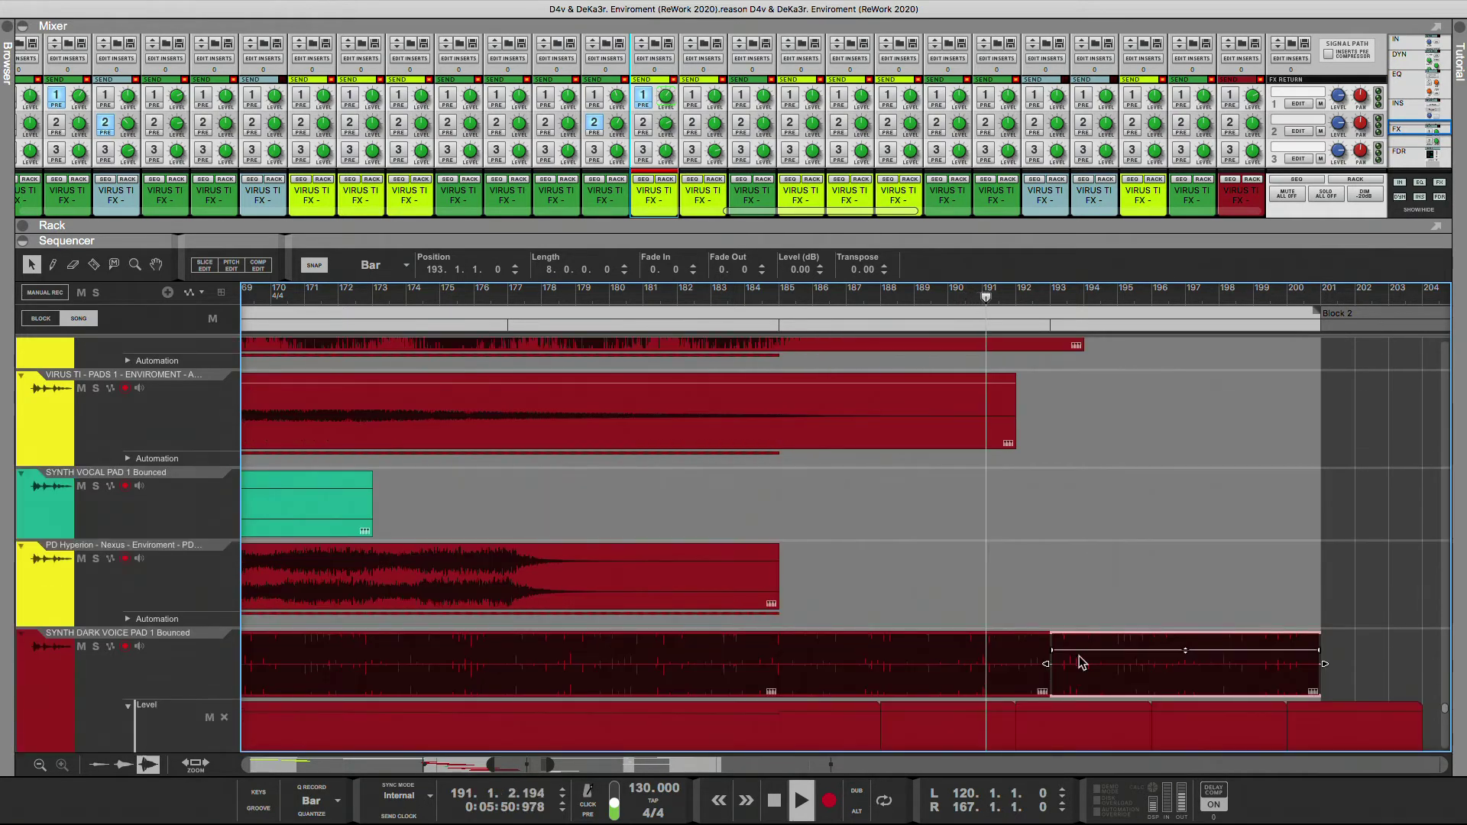
pyautogui.press('super+d')
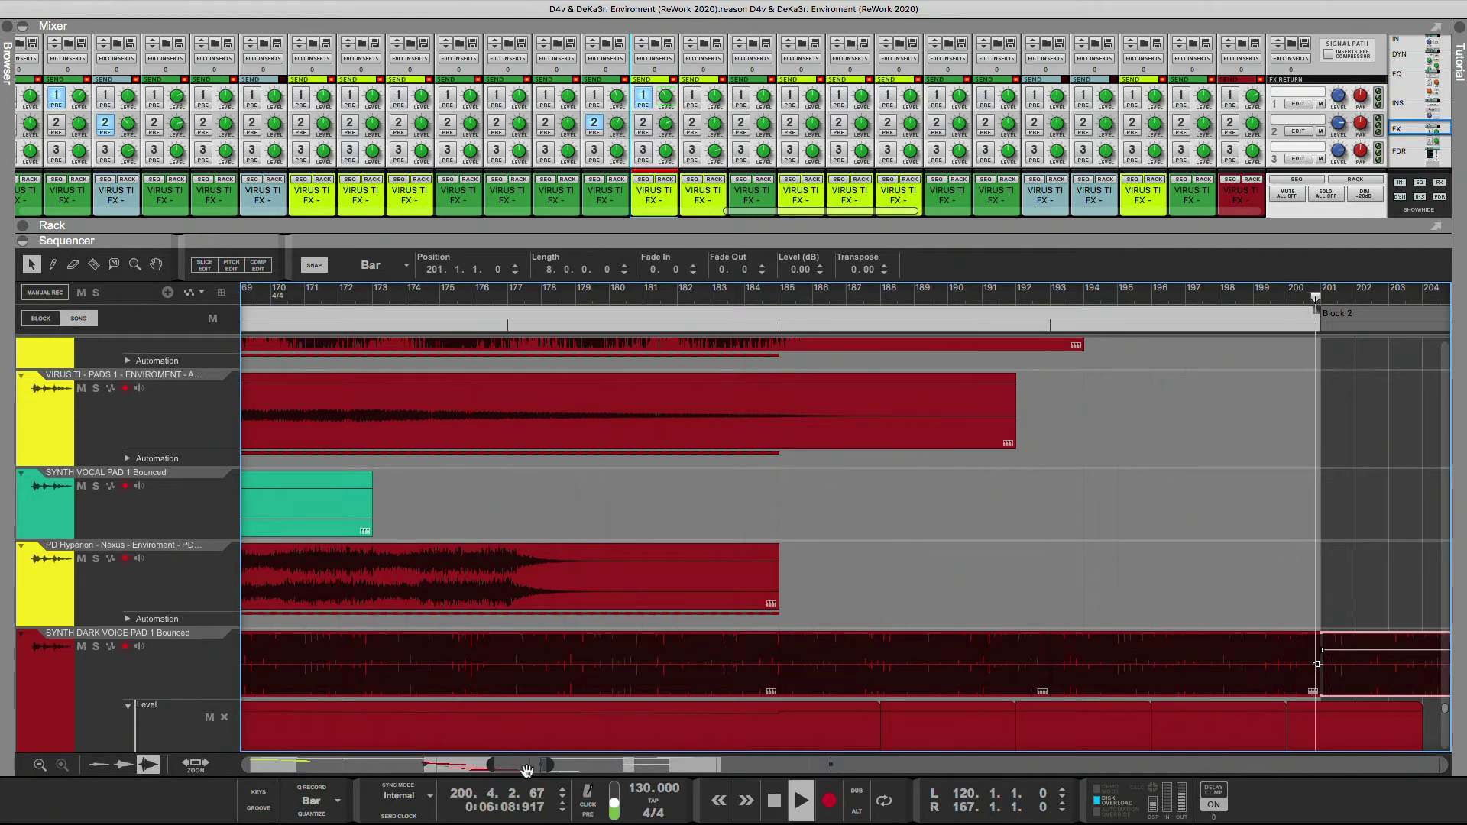
pyautogui.moveTo(547, 766); pyautogui.dragTo(568, 768)
pyautogui.moveTo(573, 767); pyautogui.dragTo(589, 767)
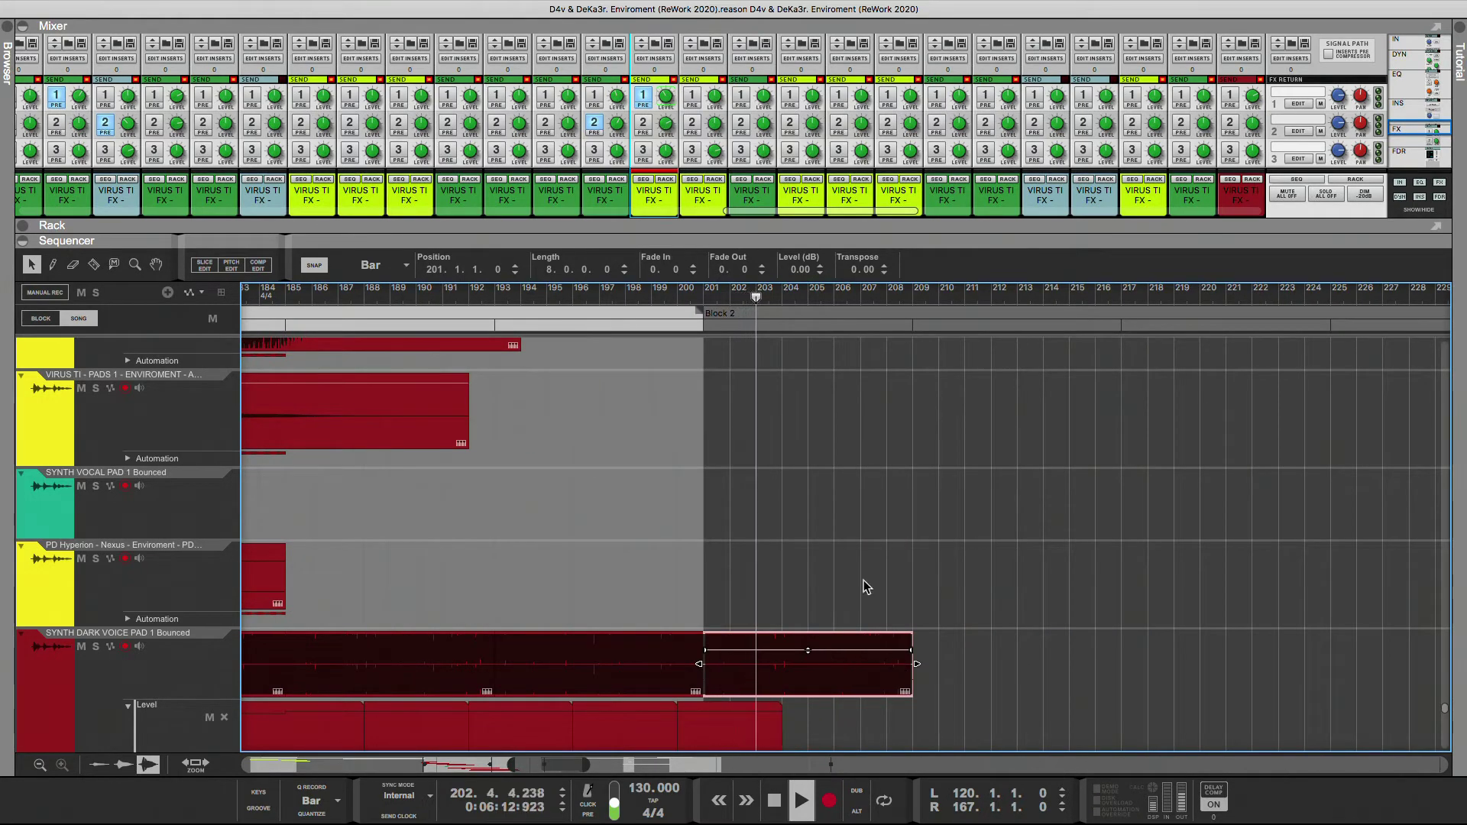
pyautogui.press('Delete')
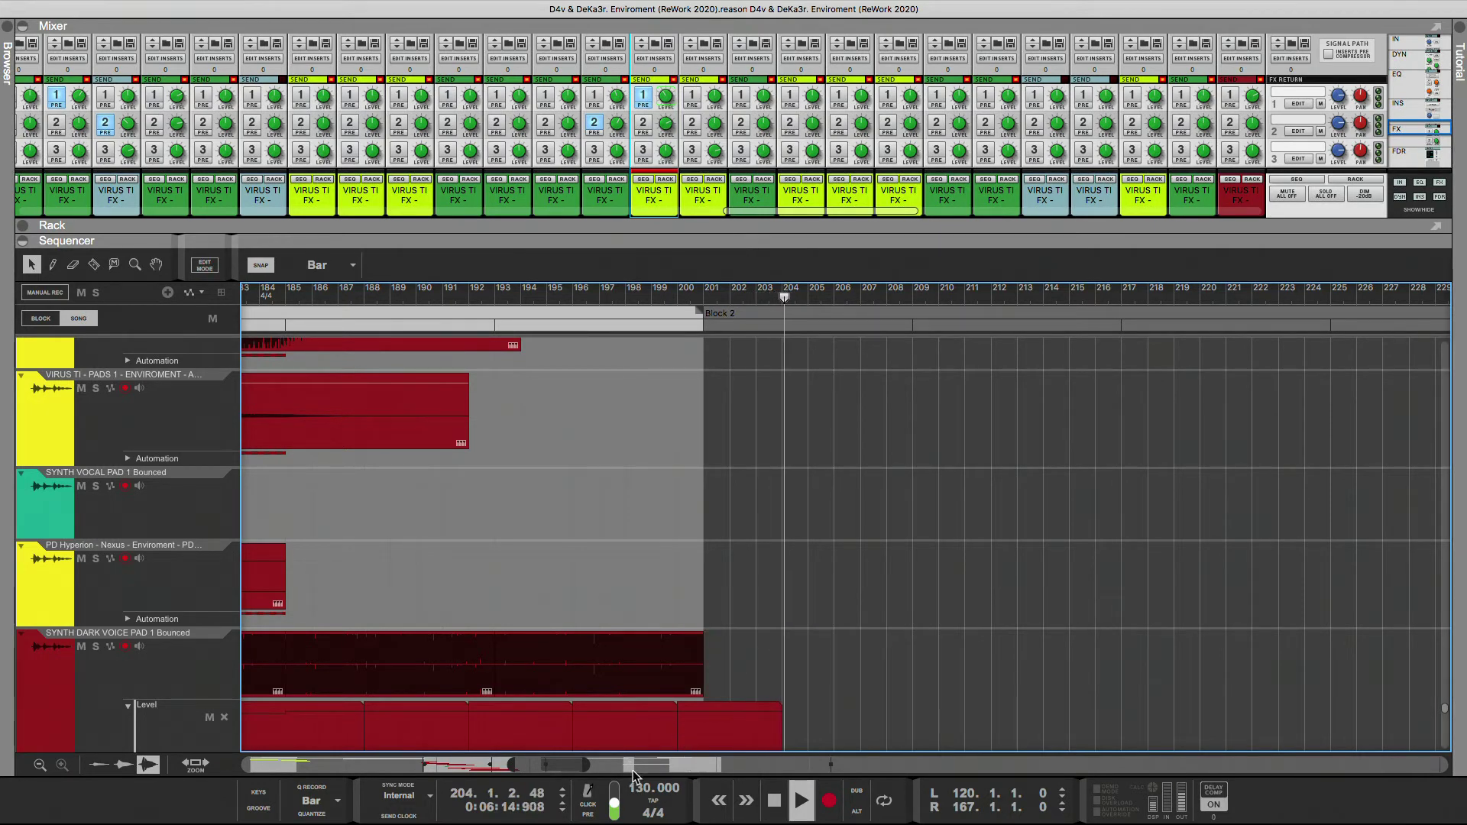
# - Replay from about bar 176 and look over the ending of the tracks above SYNTH DARK VOICE PAD 1
pyautogui.hscroll(-5, 534, 545)
pyautogui.scroll(3, 534, 546)
pyautogui.scroll(10, 534, 546)
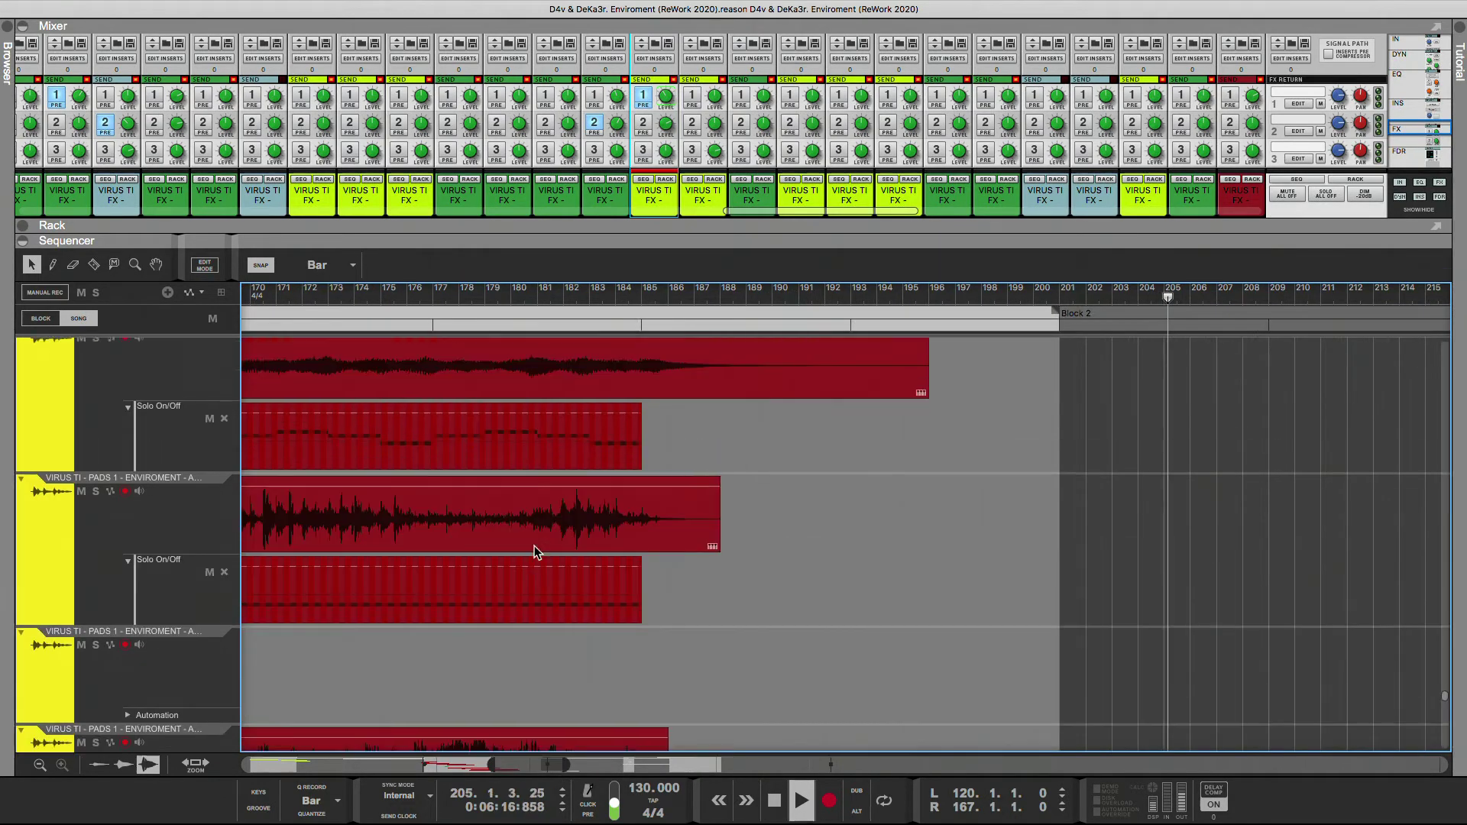
pyautogui.scroll(10, 534, 545)
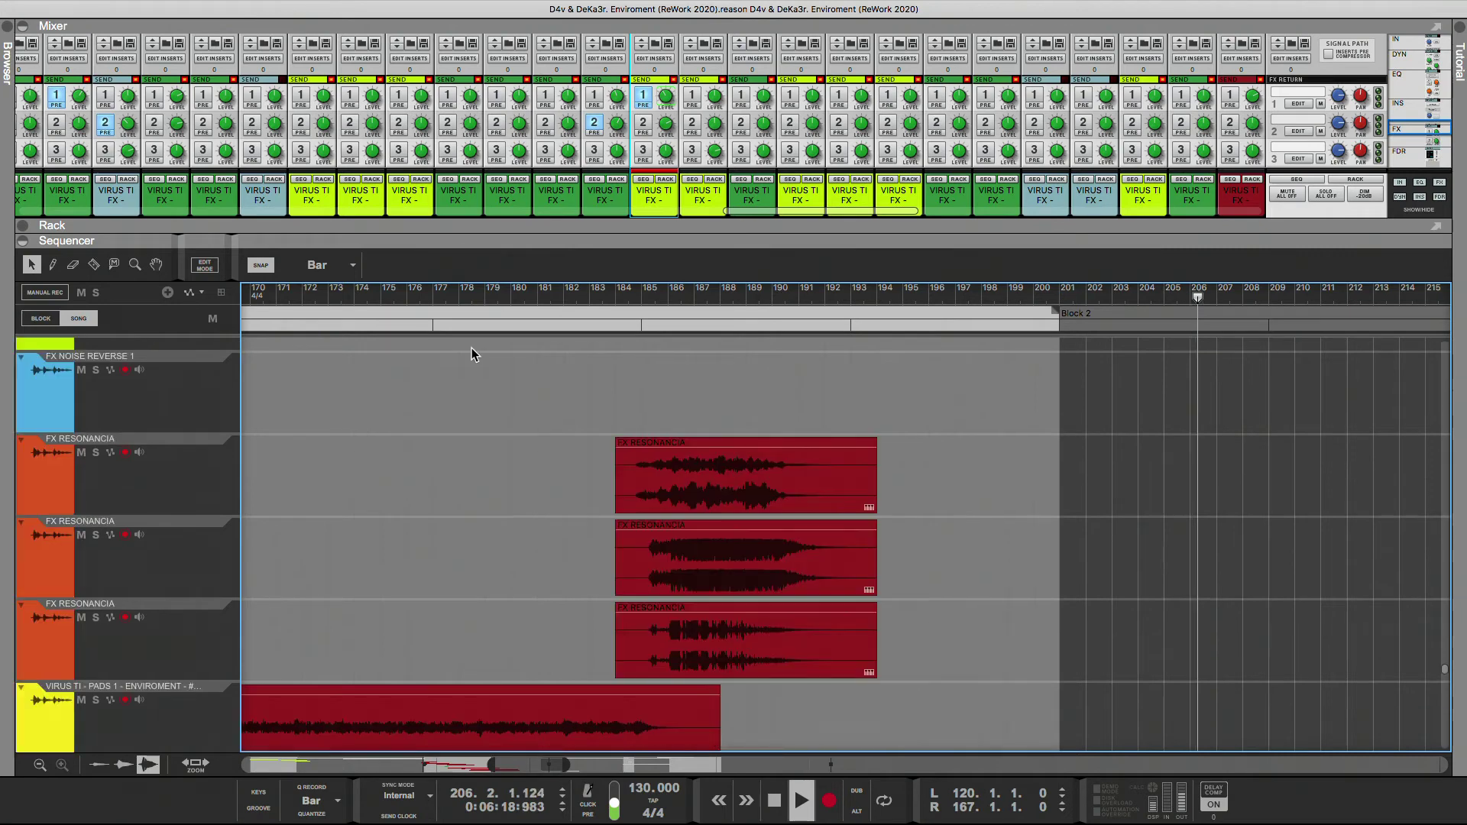
pyautogui.click(410, 290)
pyautogui.scroll(-10, 493, 603)
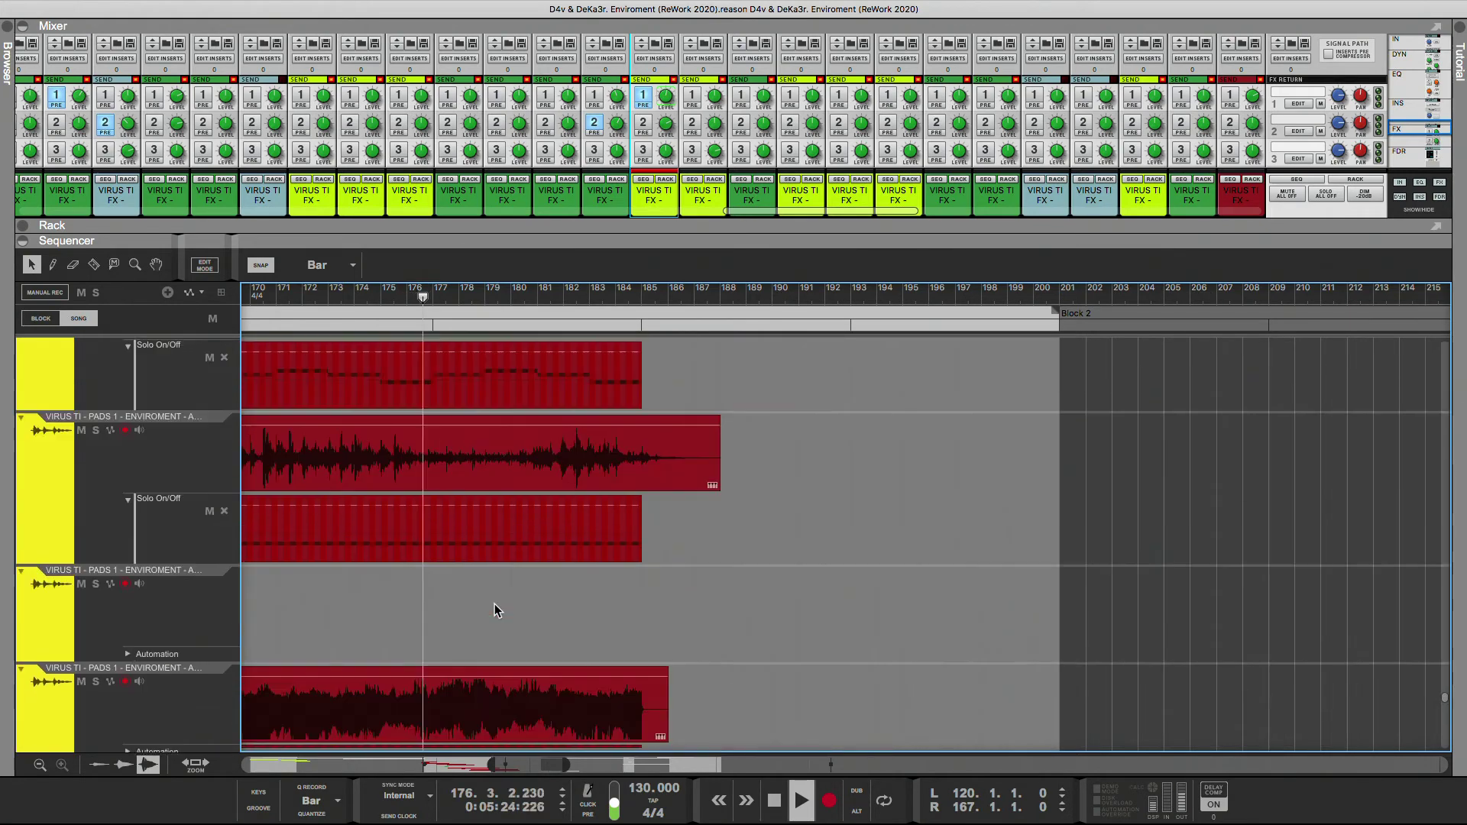
pyautogui.scroll(3, 489, 616)
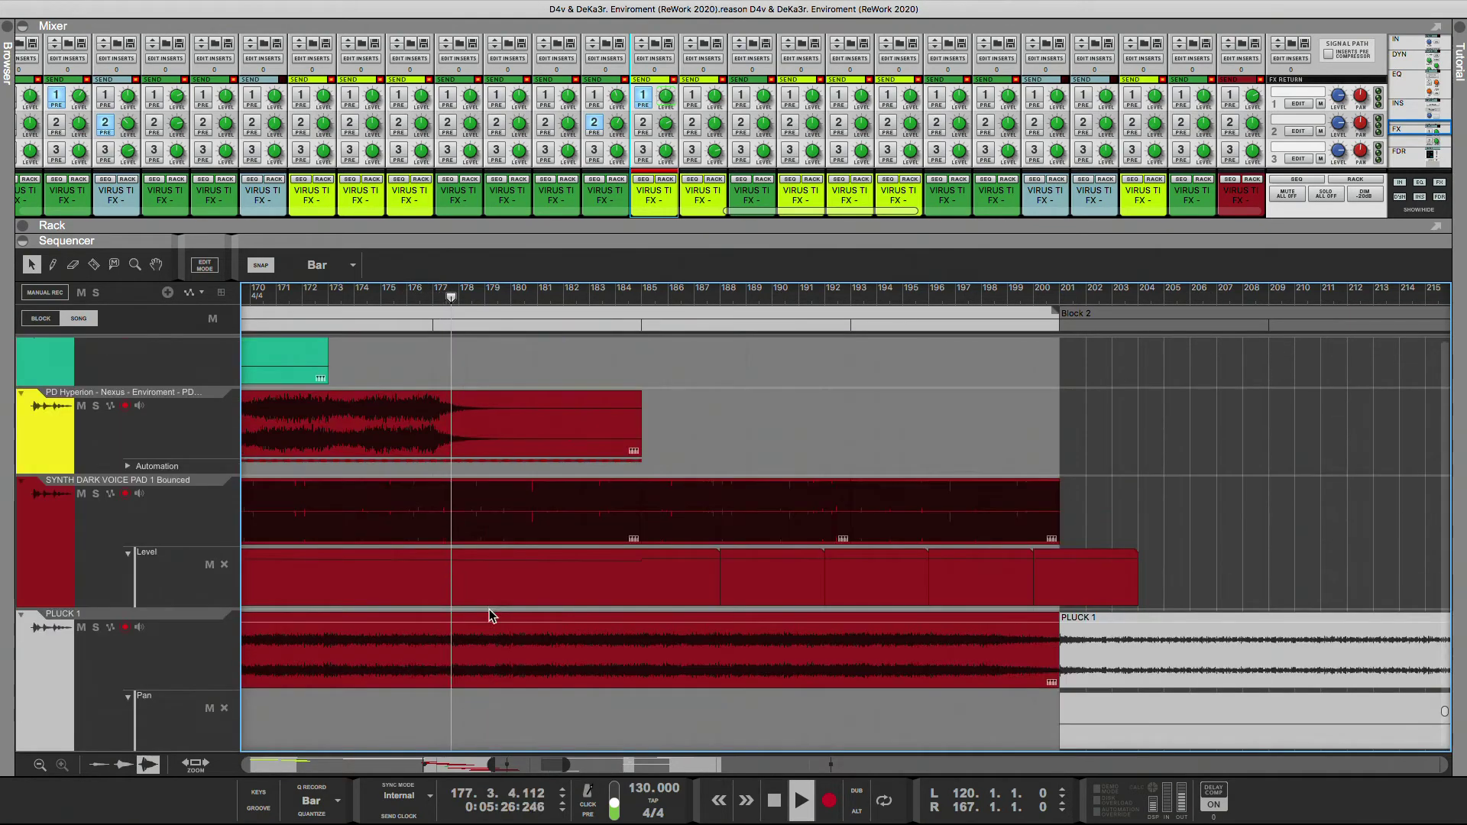
# - Join all the Level automation clips of SYNTH DARK VOICE PAD 1 into one clip
pyautogui.moveTo(1162, 581); pyautogui.dragTo(713, 579)
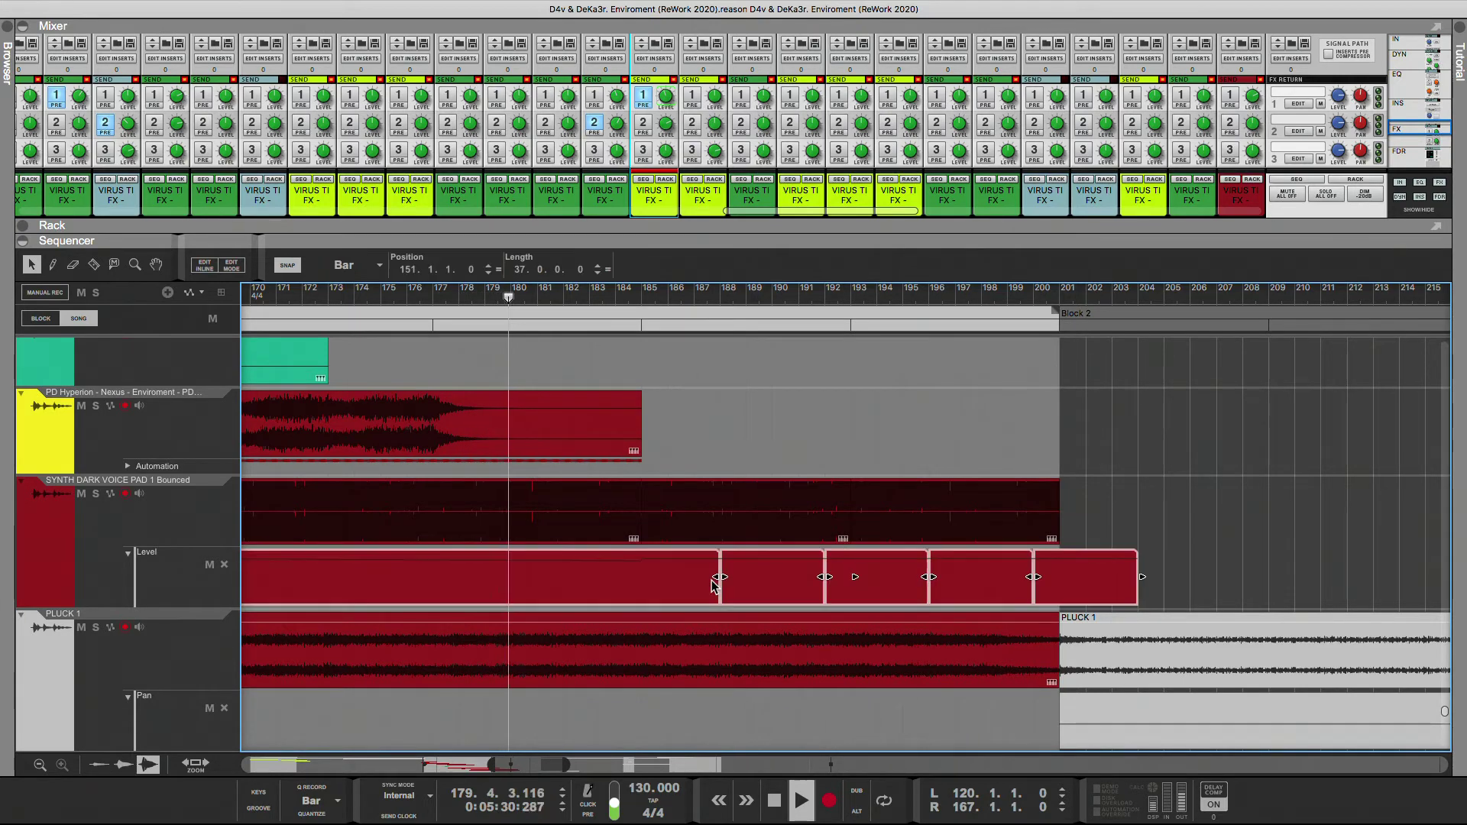
pyautogui.rightClick(713, 578)
pyautogui.click(744, 671)
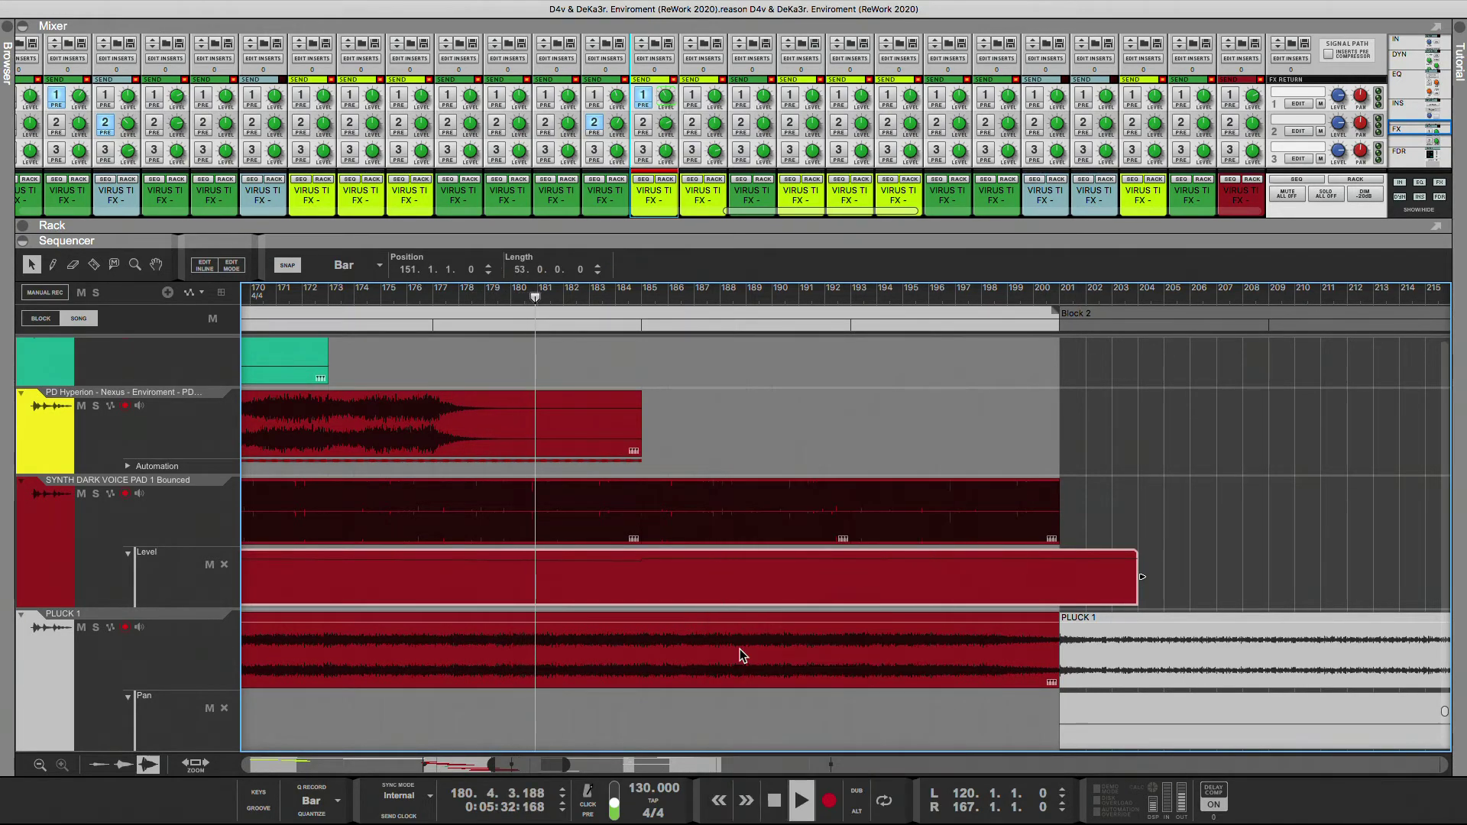
# - Open the joined Level clip for editing and lower its last automation point at bar 205 to 202
pyautogui.doubleClick(763, 590)
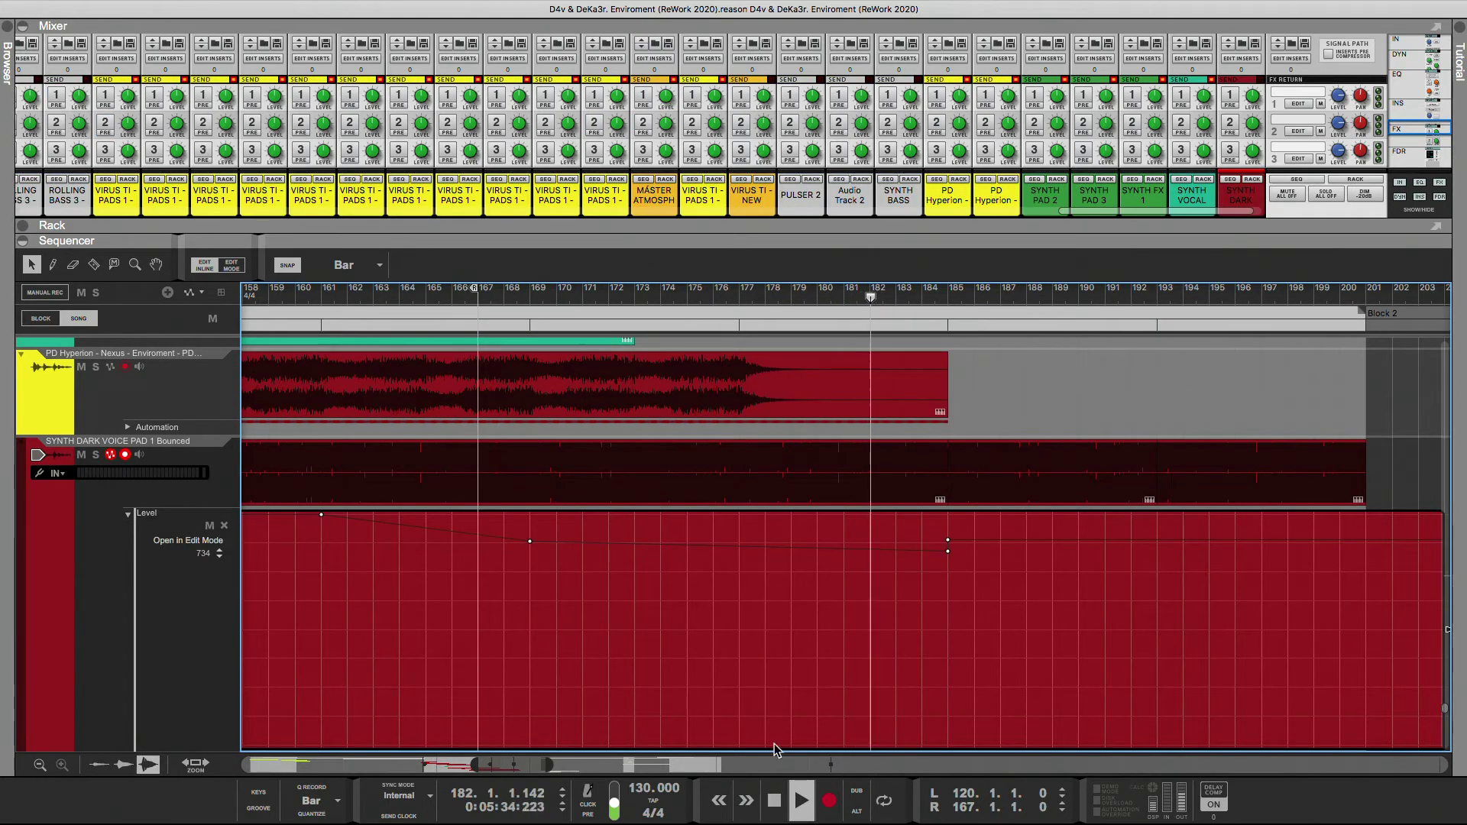
pyautogui.moveTo(547, 764); pyautogui.dragTo(570, 767)
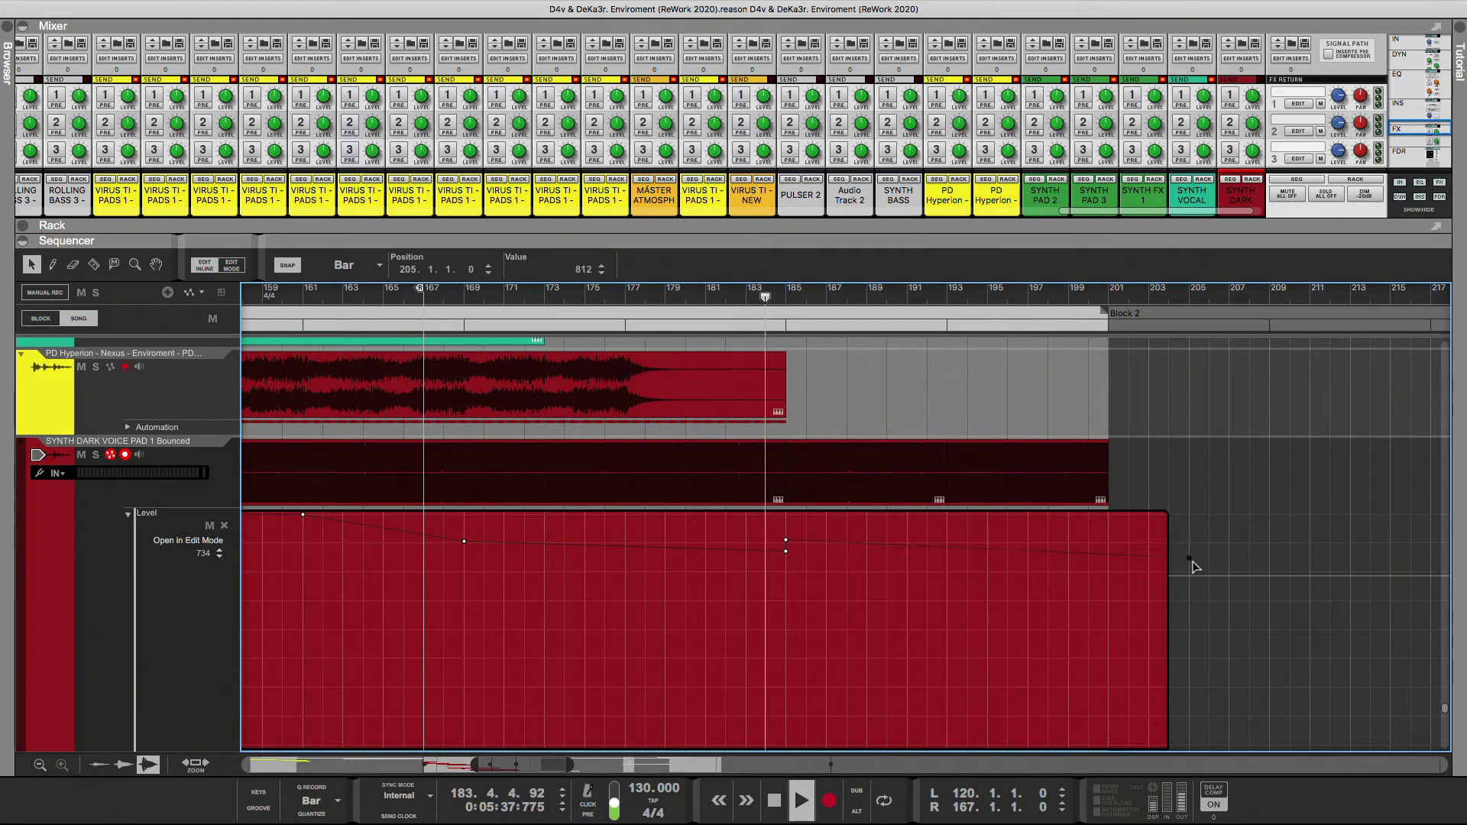
pyautogui.moveTo(1193, 563); pyautogui.dragTo(1190, 671)
pyautogui.scroll(-1, 1190, 657)
pyautogui.click(1189, 670)
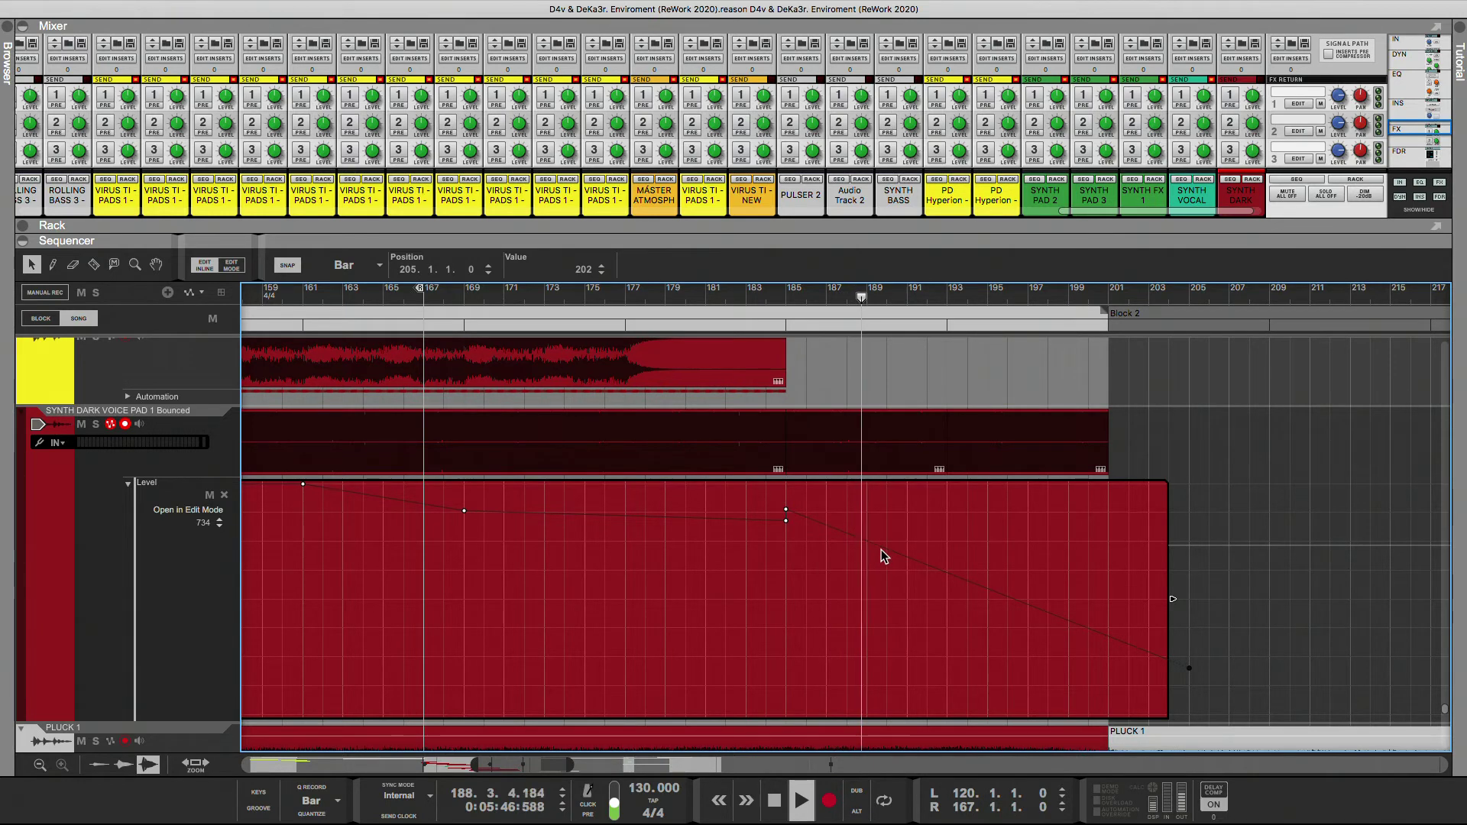
# - Shape the Level fade-out with added points at bar 189 (748), bar 193 (646), bar 197 (450) and bar 201 (223)
pyautogui.click(866, 542)
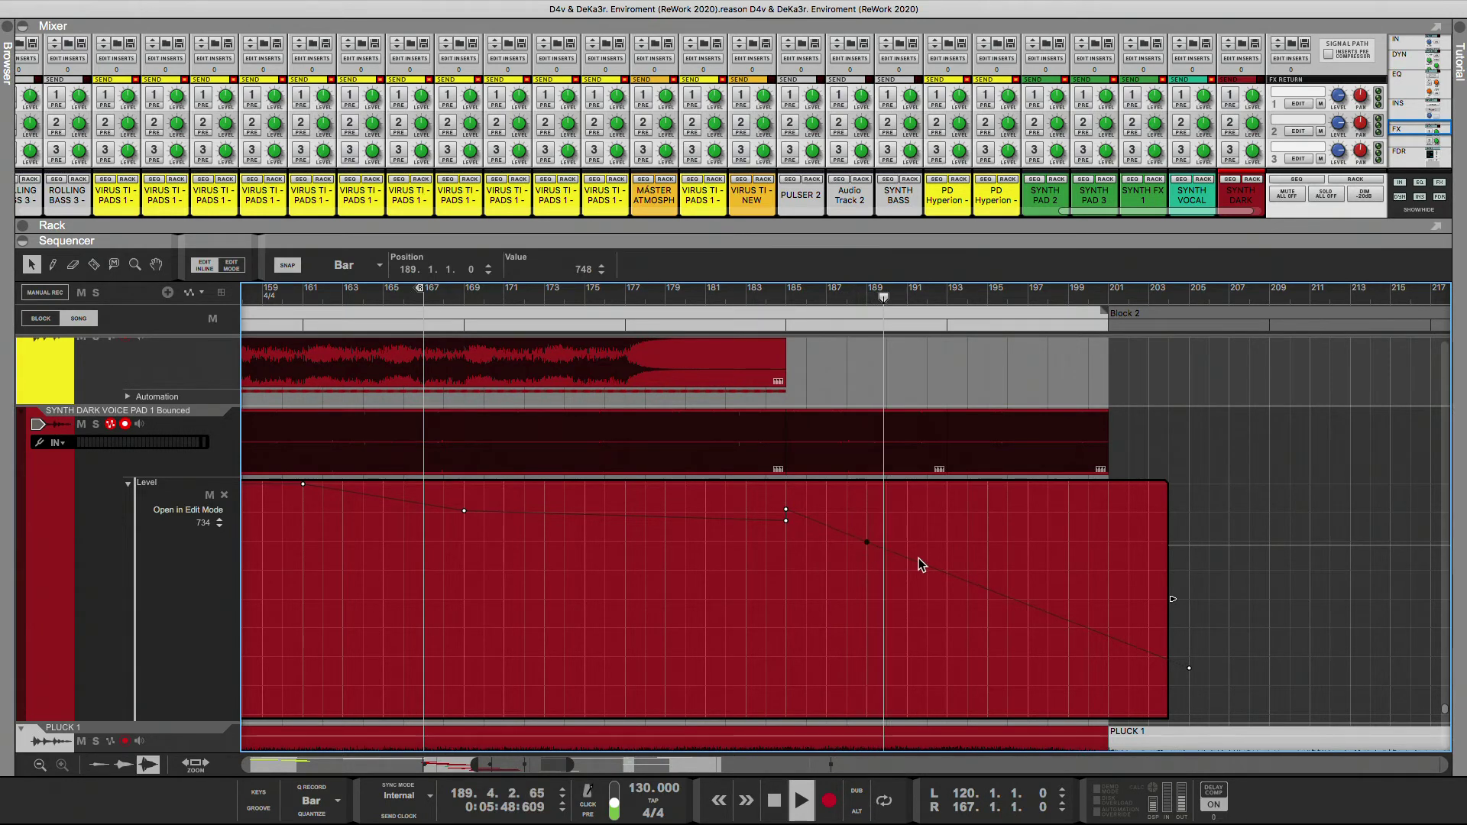
pyautogui.click(946, 575)
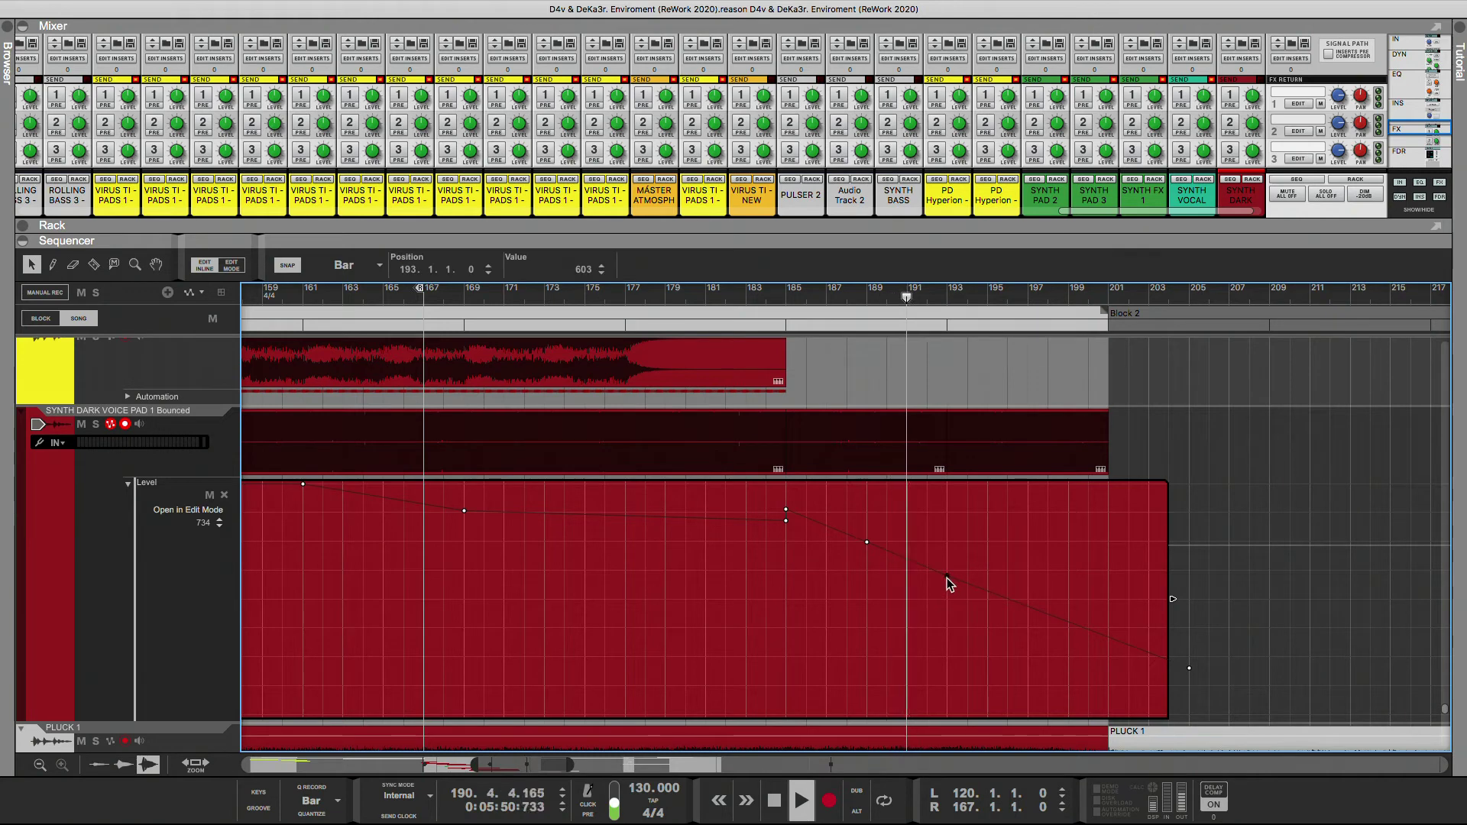
pyautogui.moveTo(946, 575); pyautogui.dragTo(947, 568)
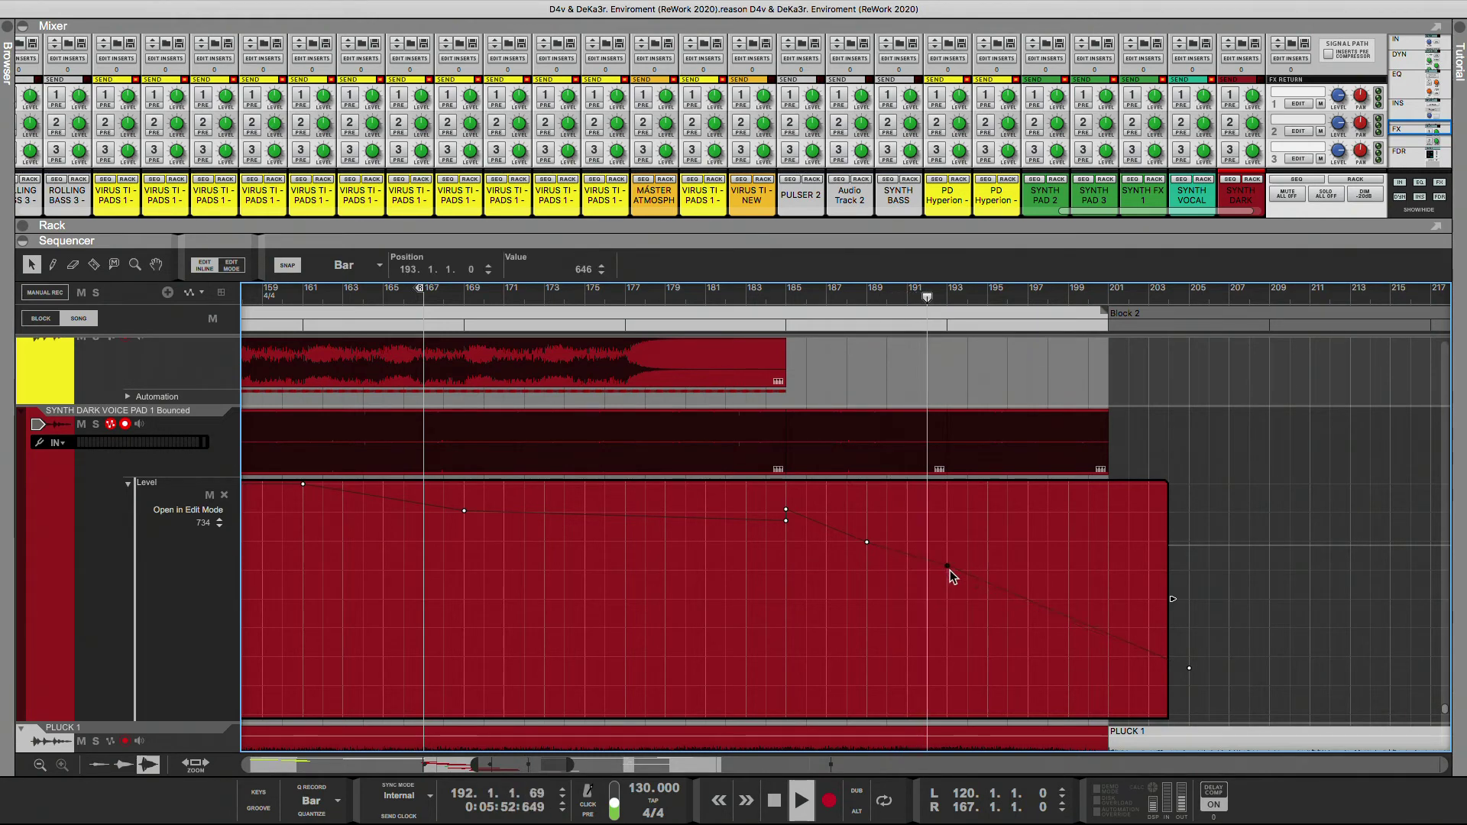
pyautogui.click(1027, 601)
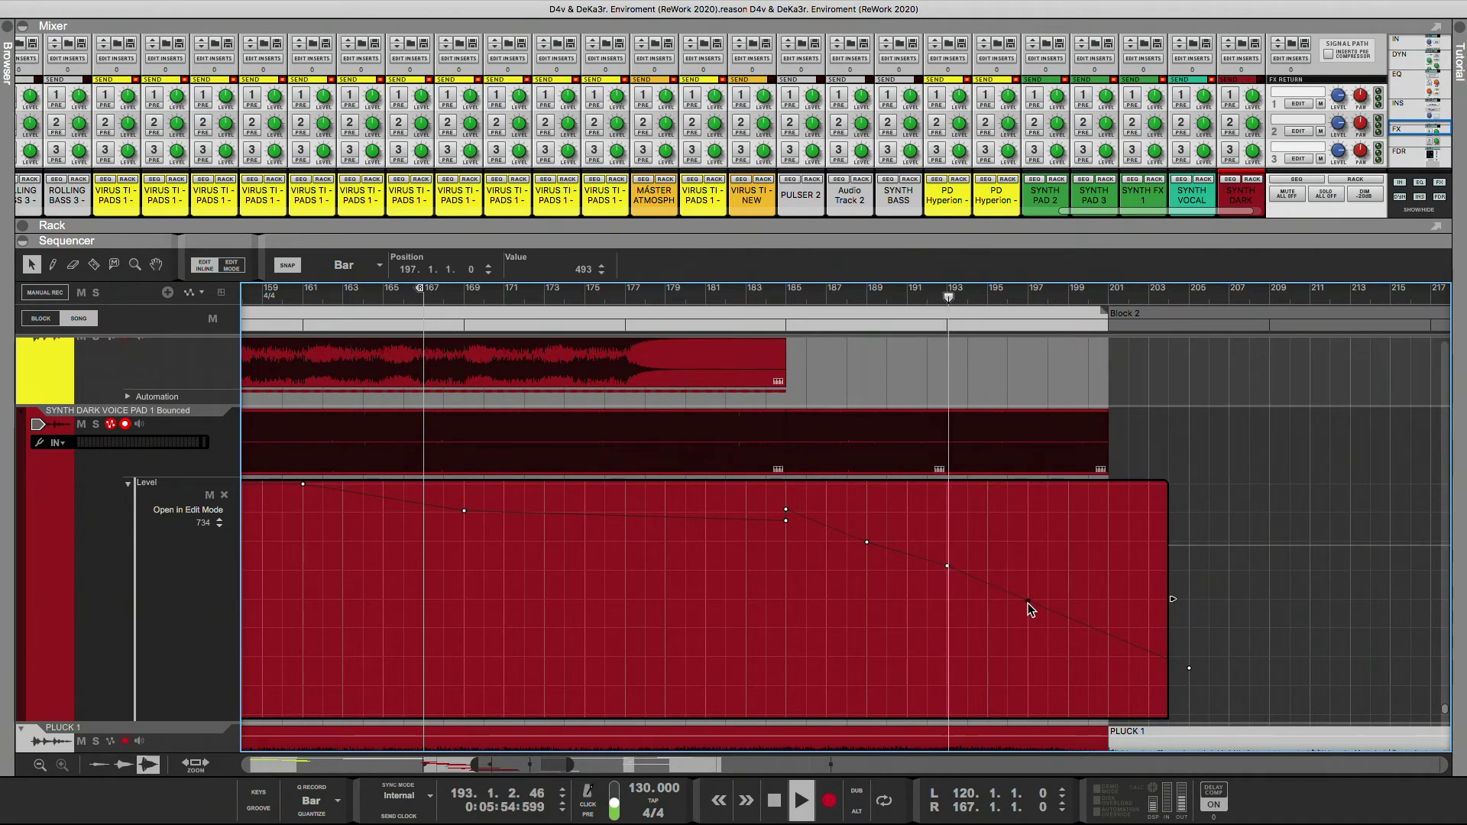
pyautogui.moveTo(1027, 603); pyautogui.dragTo(1028, 612)
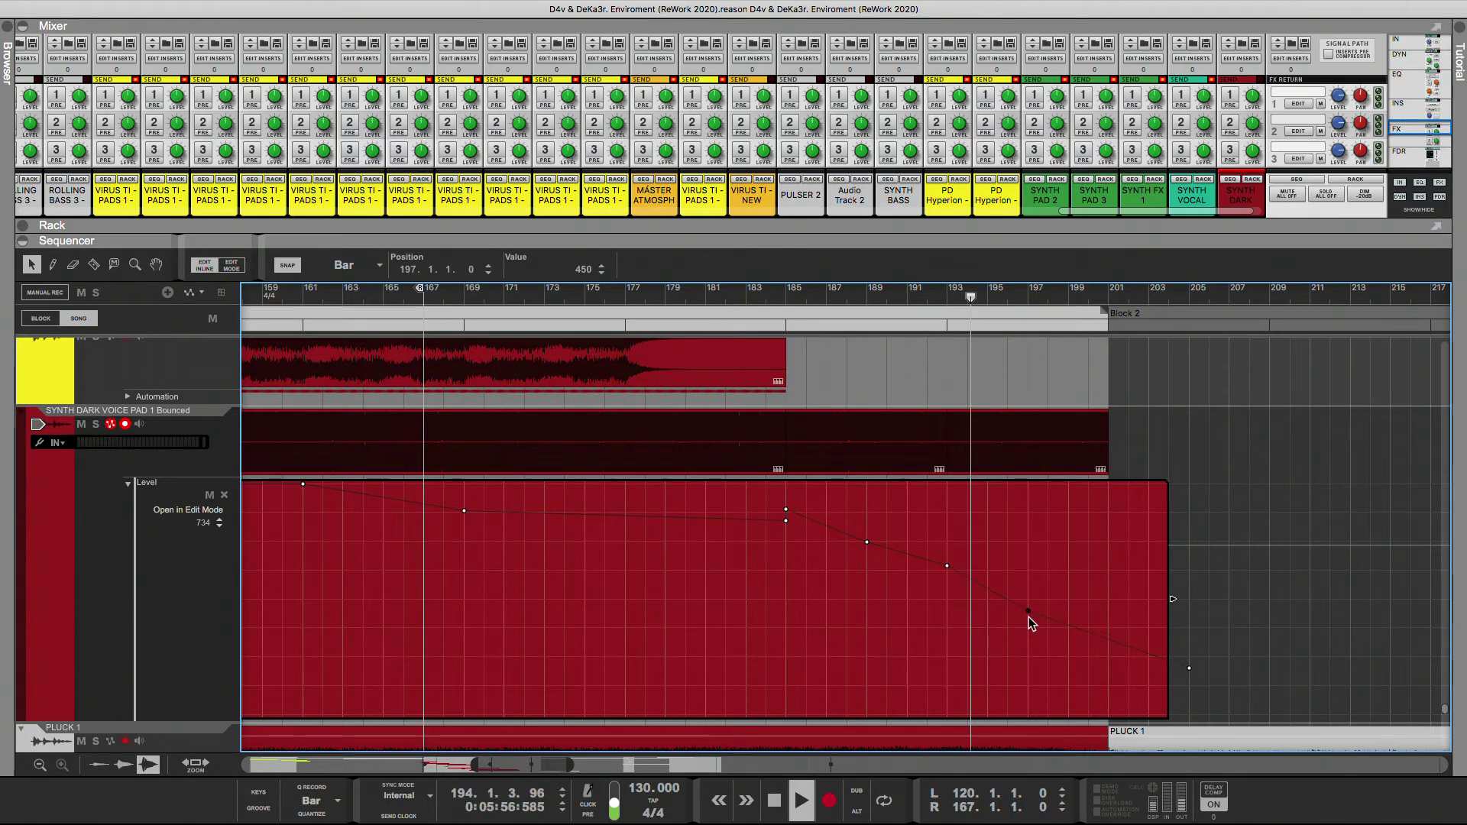
pyautogui.click(1110, 643)
pyautogui.moveTo(1108, 642); pyautogui.dragTo(1109, 657)
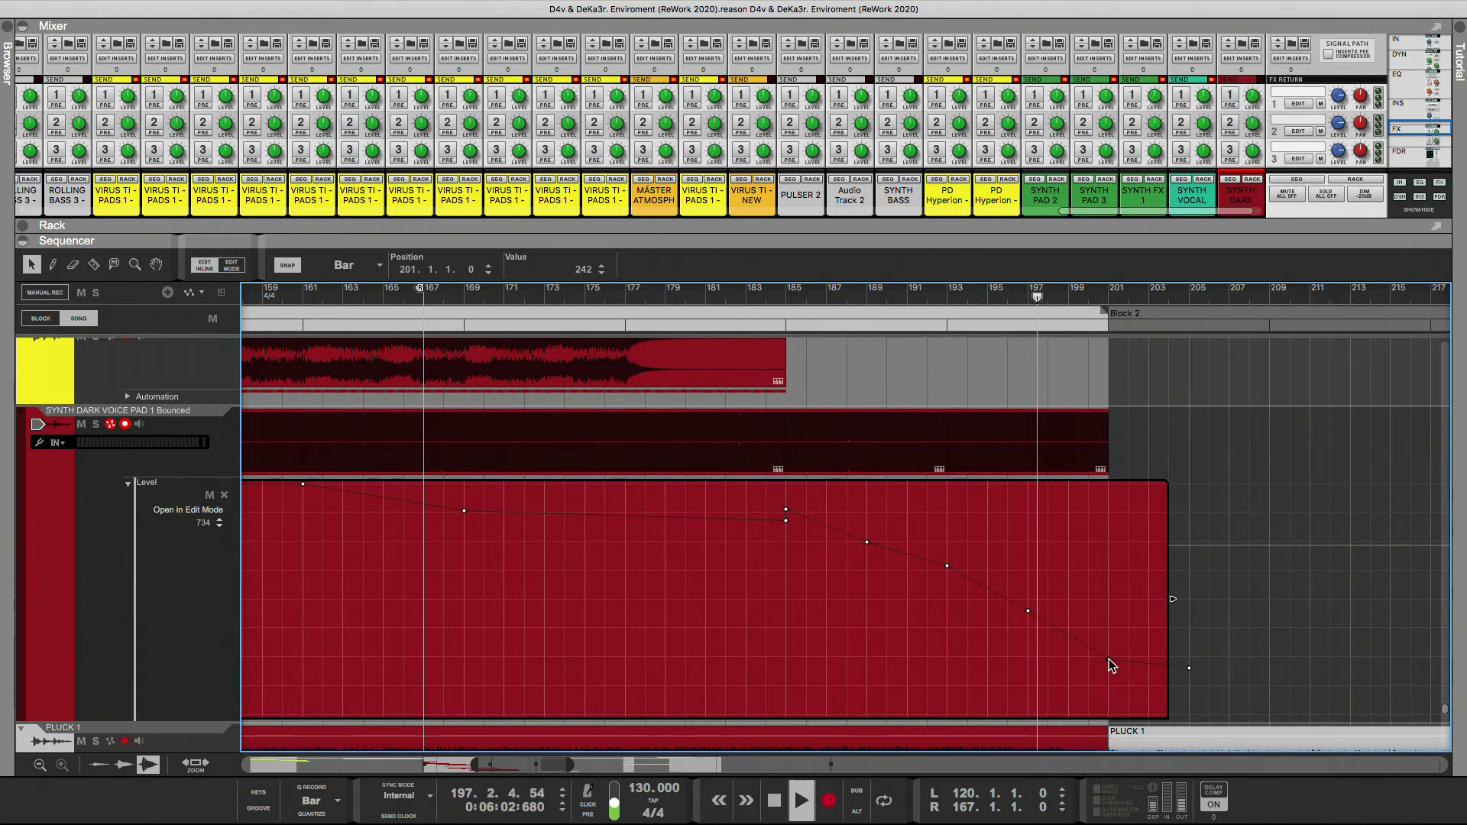
pyautogui.click(1107, 669)
pyautogui.click(1107, 660)
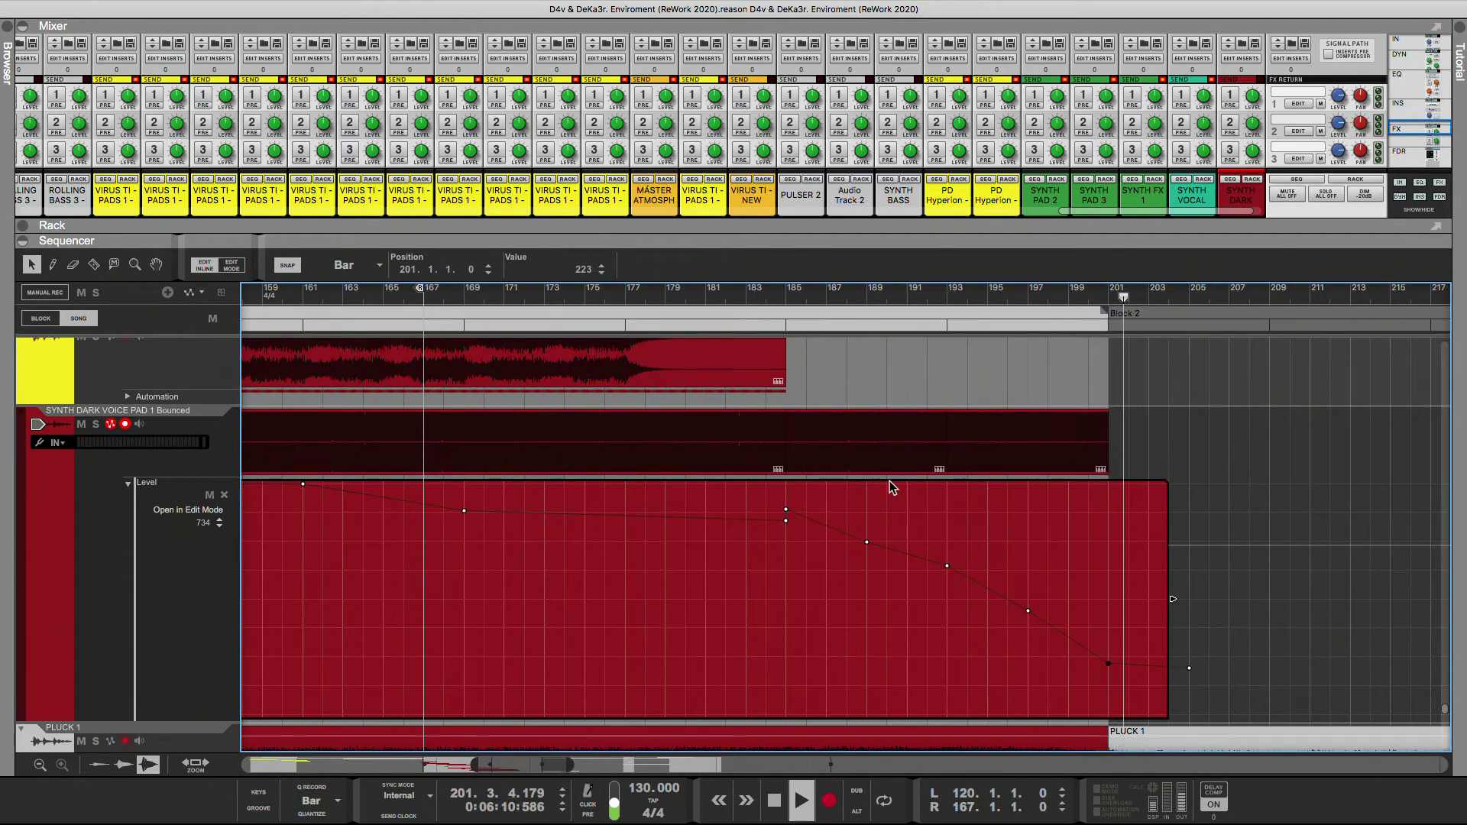
# - Replay from about bars 176, 164 and 153 to check the SYNTH DARK VOICE PAD 1 part and its surrounding tracks
pyautogui.click(604, 296)
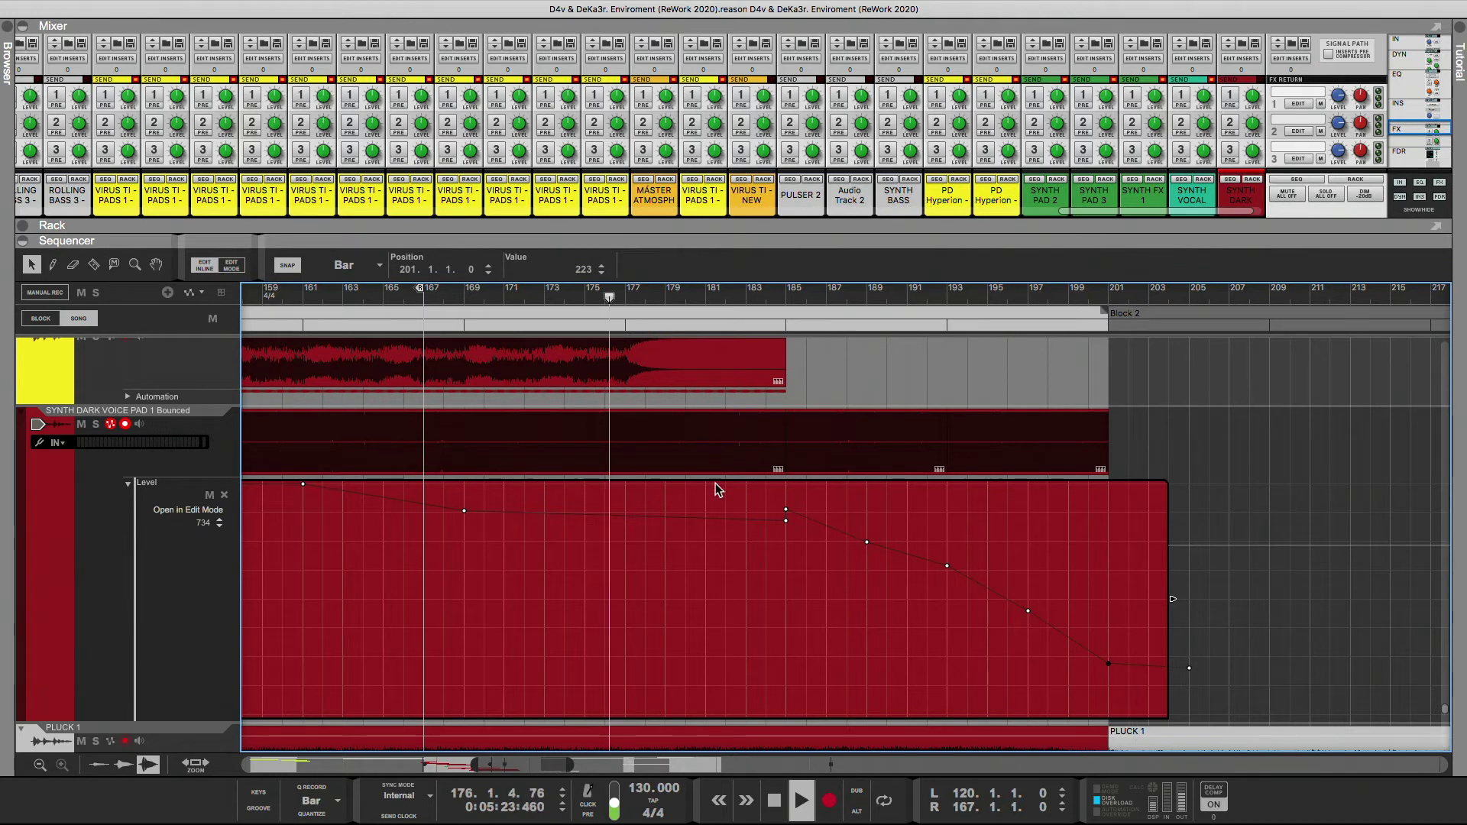
pyautogui.scroll(4, 667, 557)
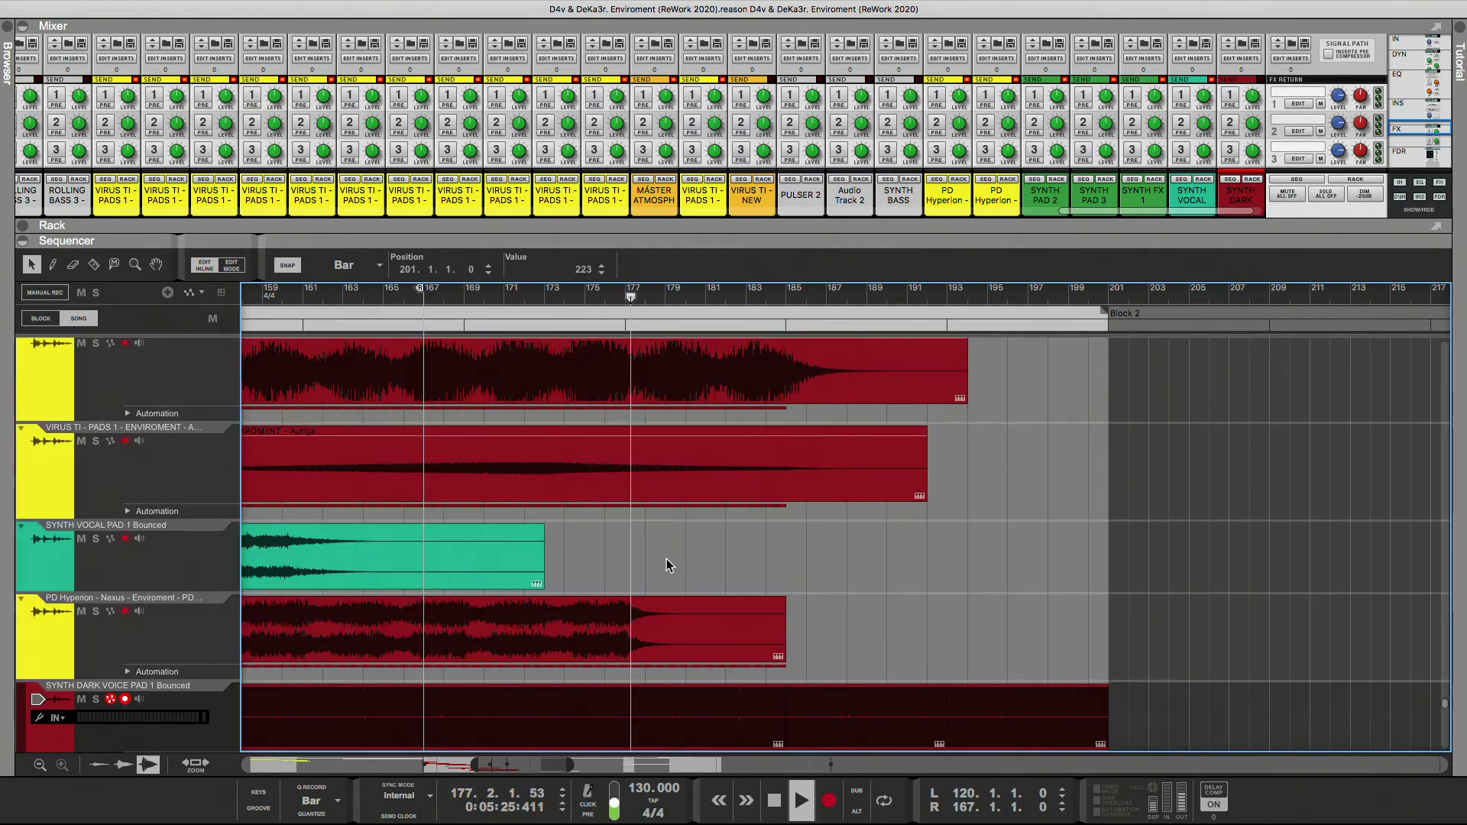
pyautogui.scroll(-4, 666, 558)
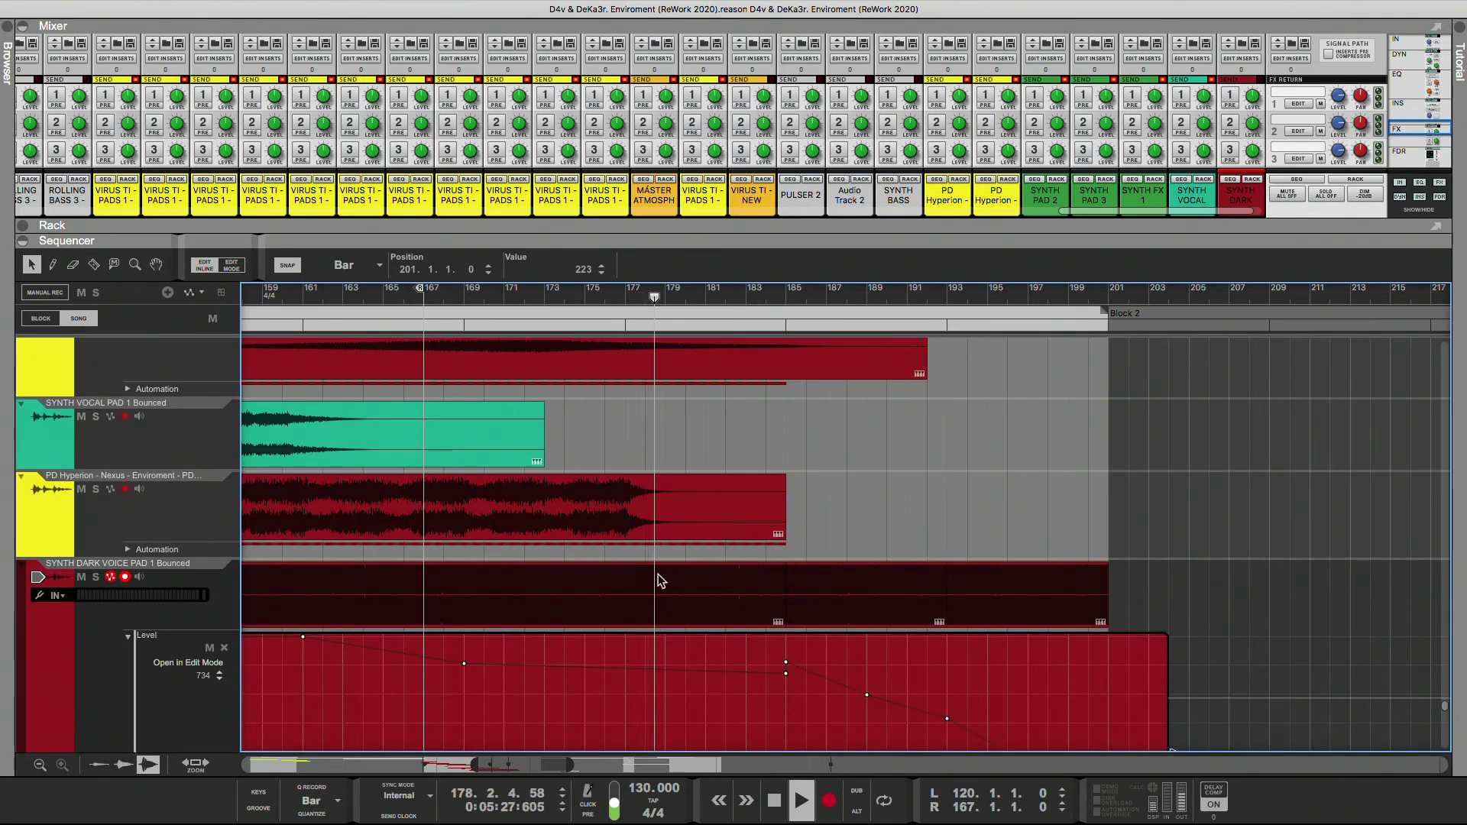
pyautogui.click(363, 296)
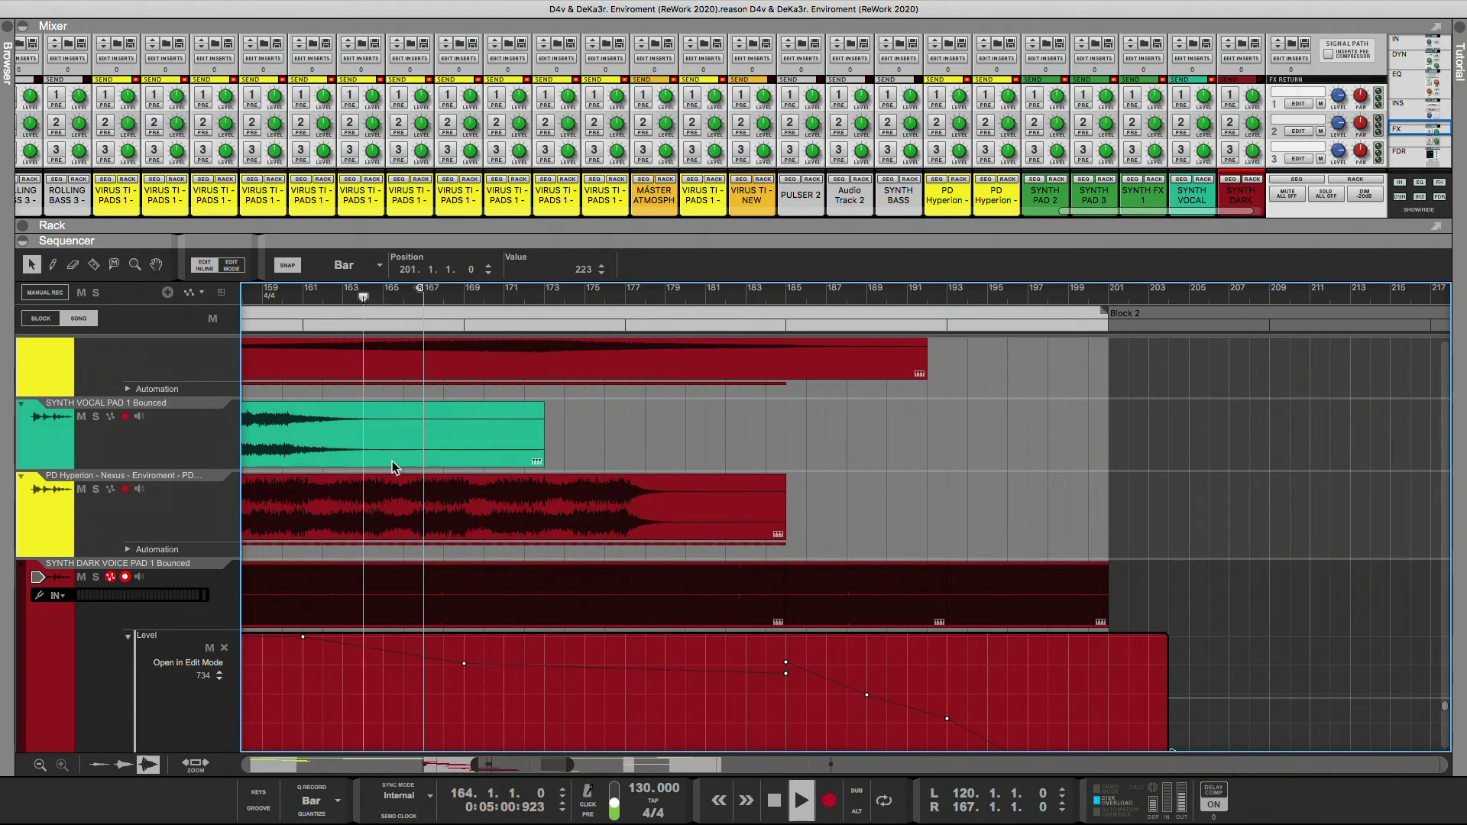
pyautogui.keyDown('ctrl'); pyautogui.scroll(-3, 534, 298); pyautogui.keyUp('ctrl')
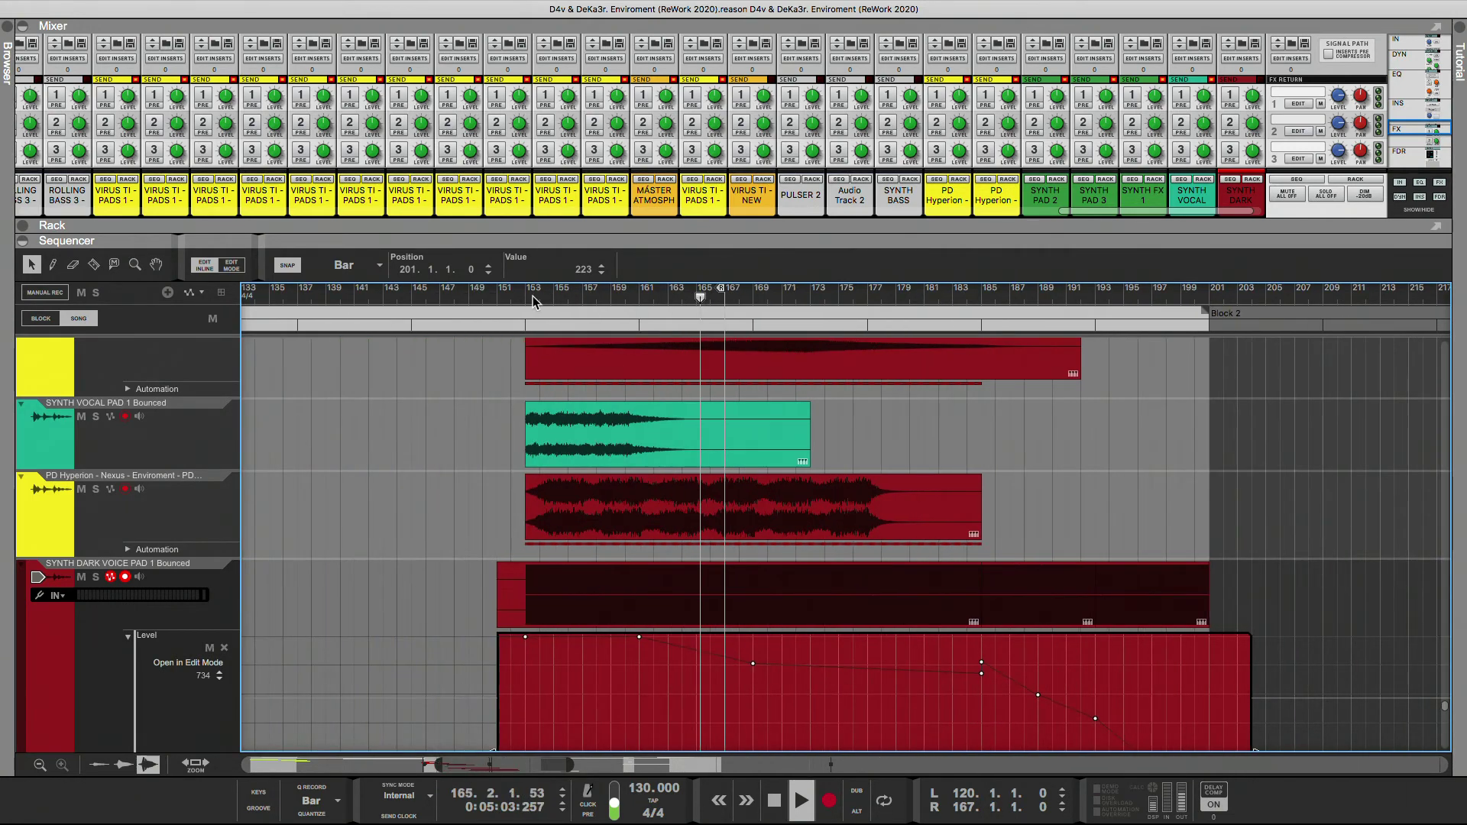
pyautogui.click(524, 300)
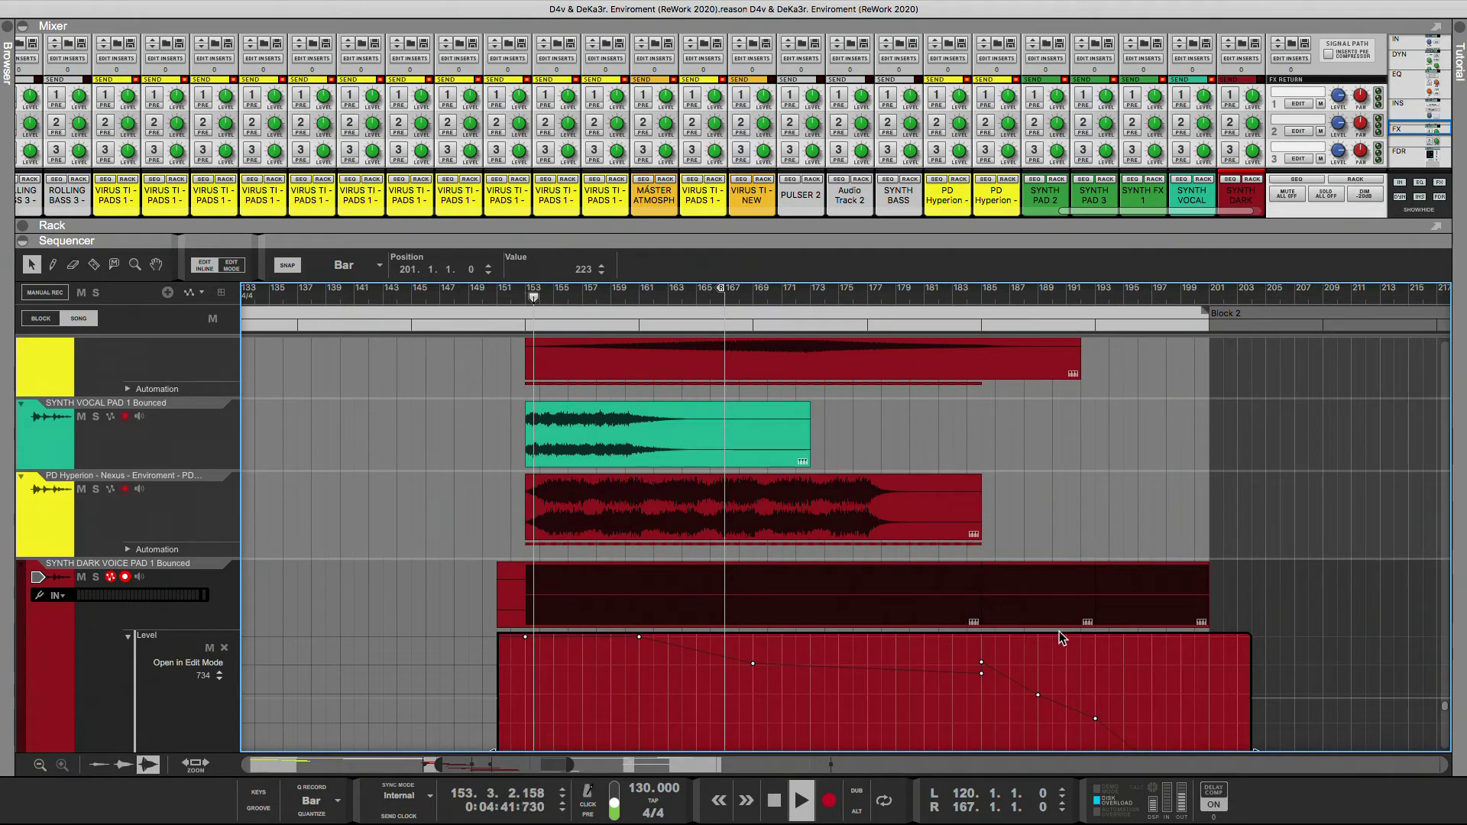
pyautogui.scroll(-1, 1059, 631)
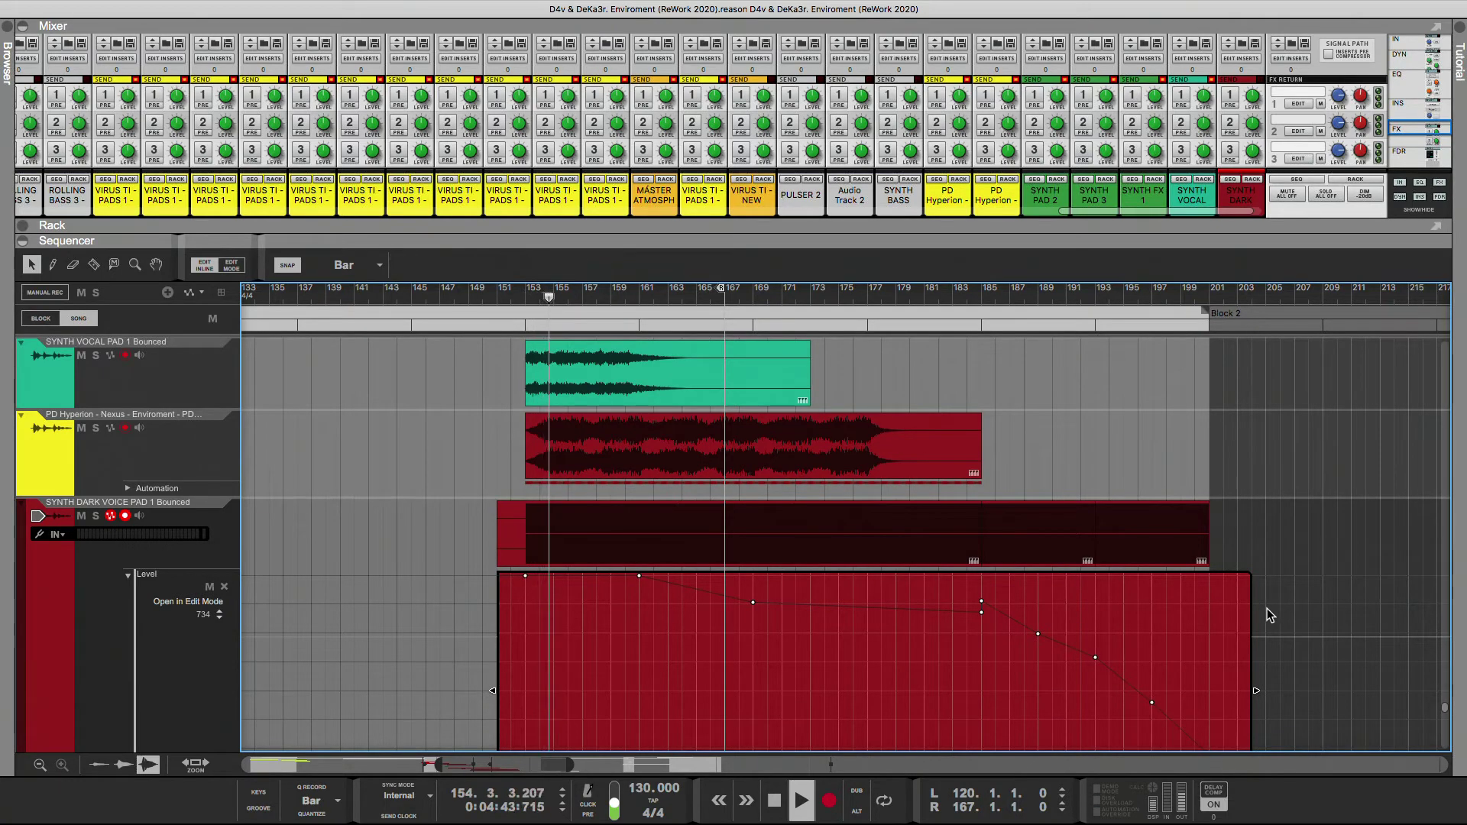
# - Leave automation editing, split the Level clip at bar 185 and move its fade-out part to start at bar 170
pyautogui.click(1243, 457)
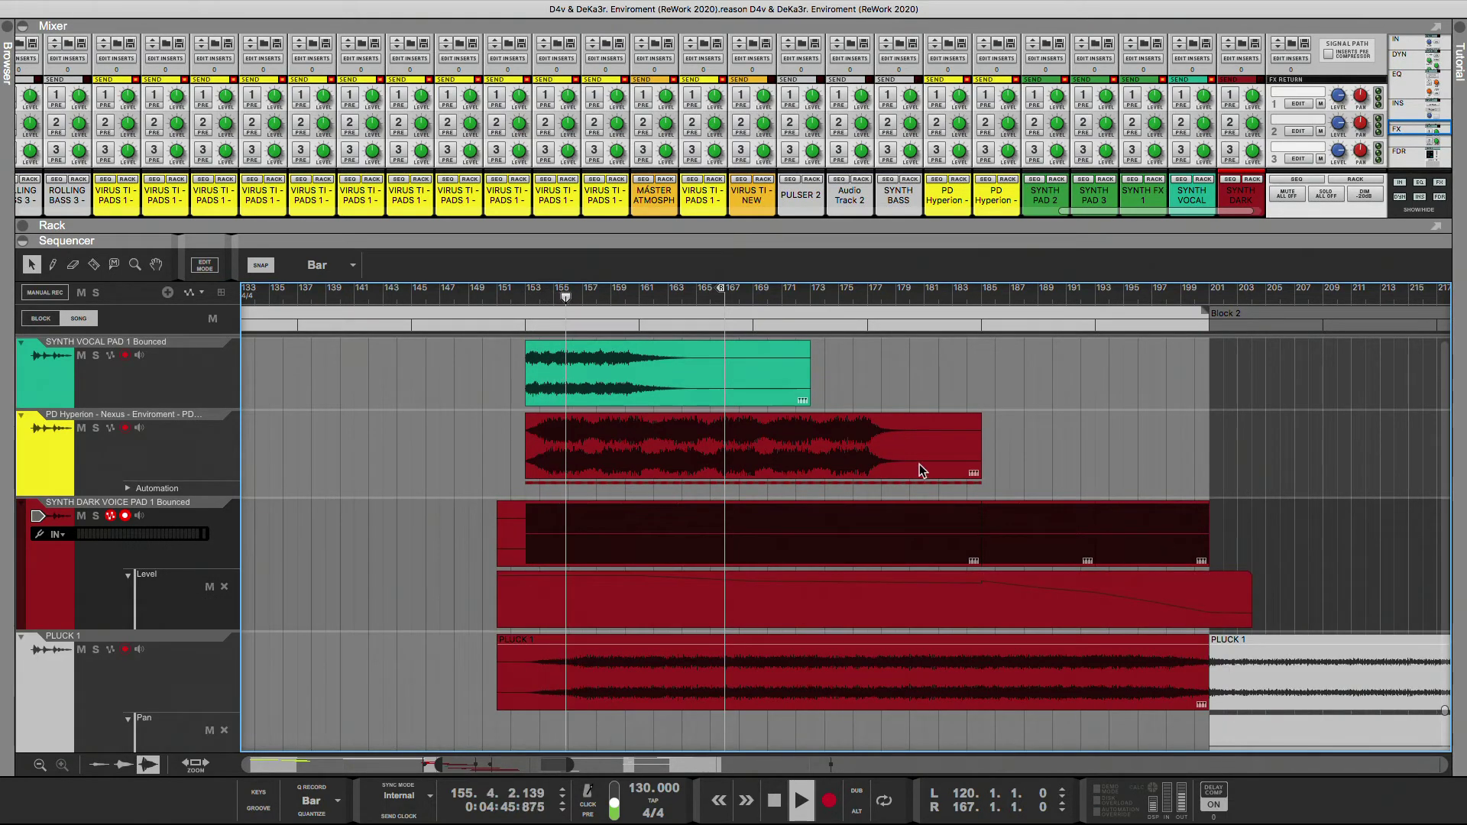
pyautogui.press('r')
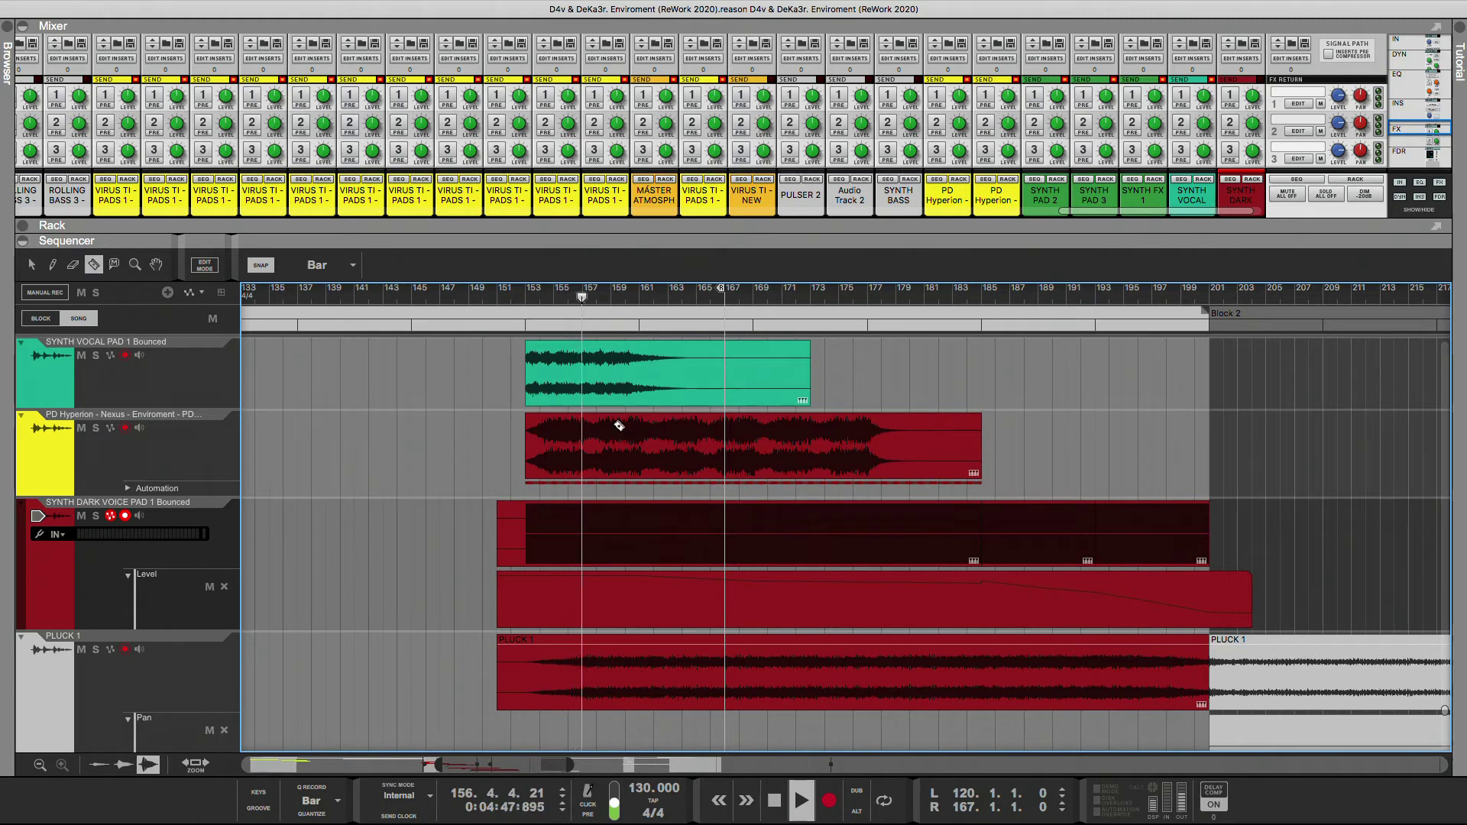
pyautogui.click(990, 603)
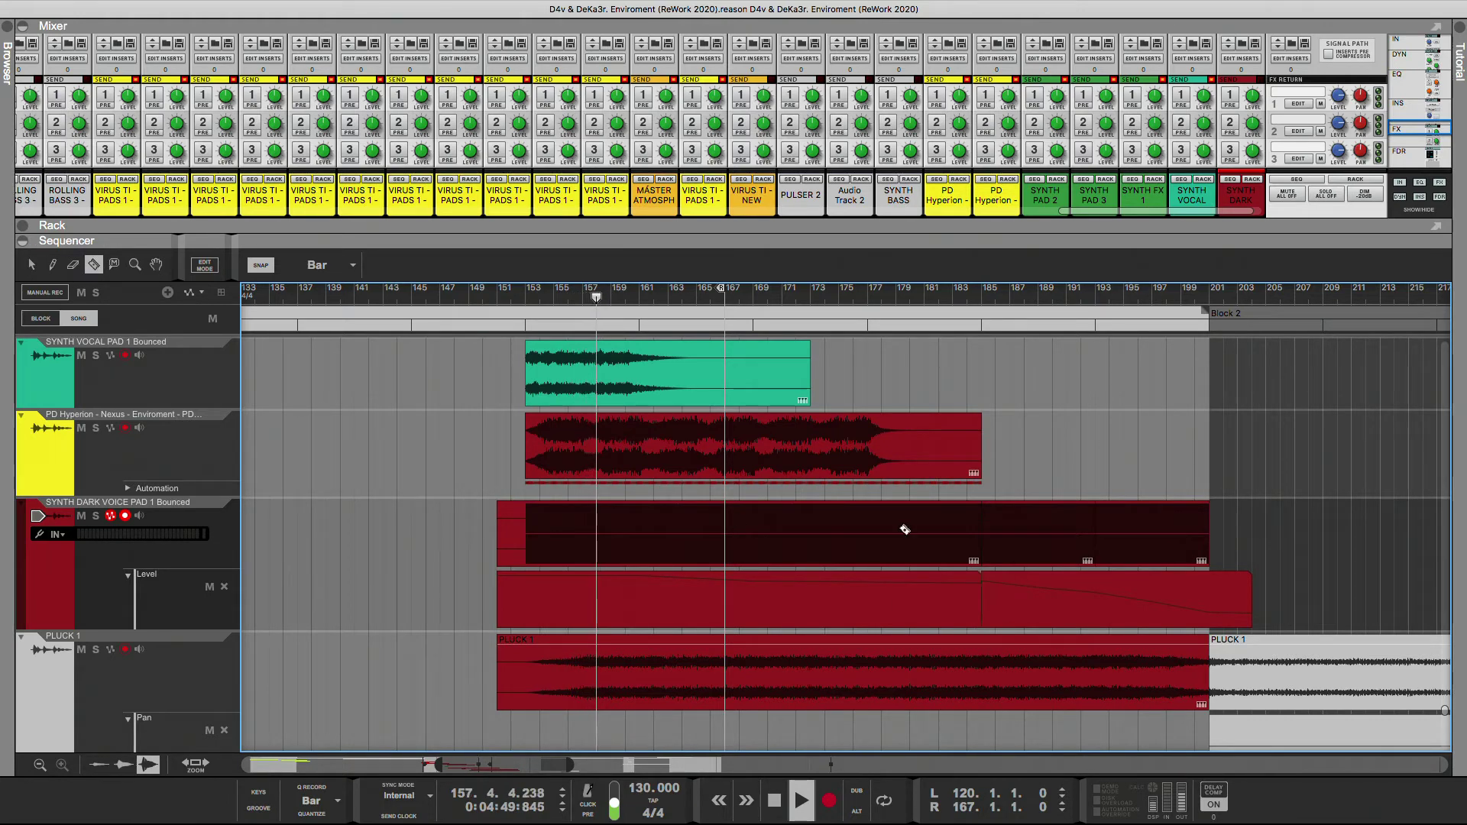
pyautogui.press('q')
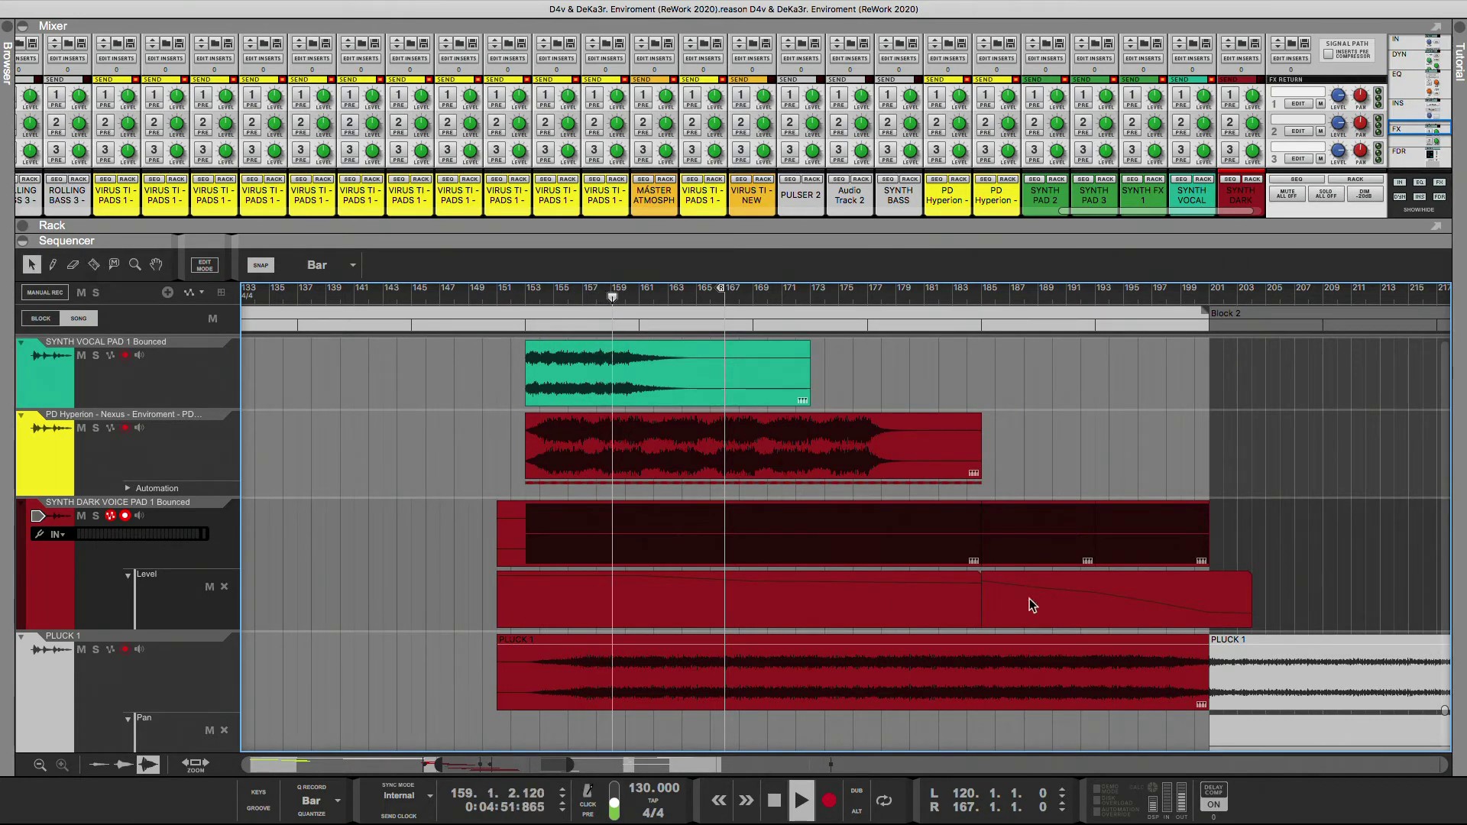
pyautogui.click(1033, 600)
pyautogui.moveTo(1033, 606); pyautogui.dragTo(821, 607)
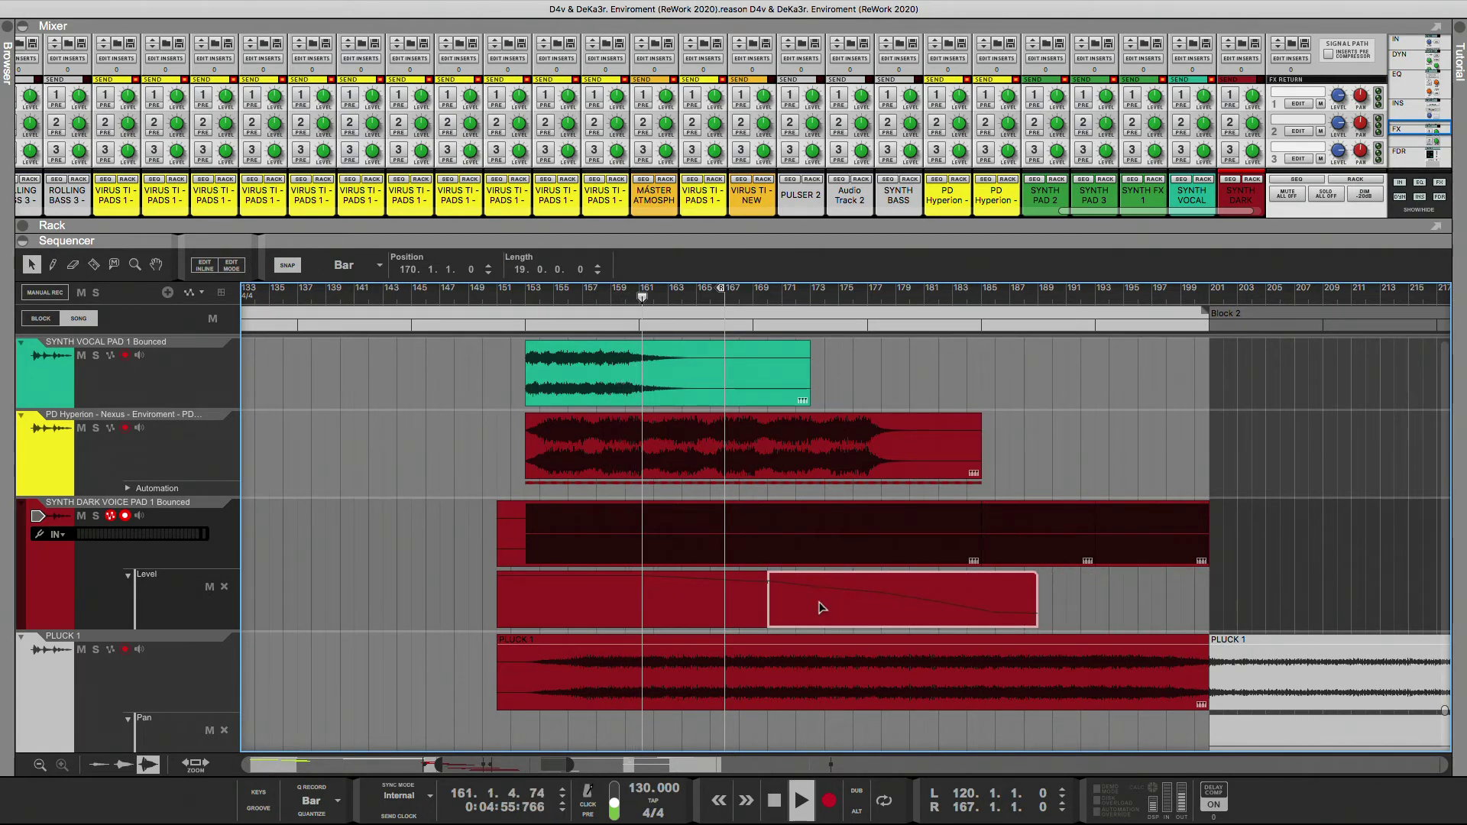
# - Delete the two SYNTH DARK VOICE PAD 1 audio segments starting at bars 185 and 193
pyautogui.click(1082, 585)
pyautogui.click(1089, 553)
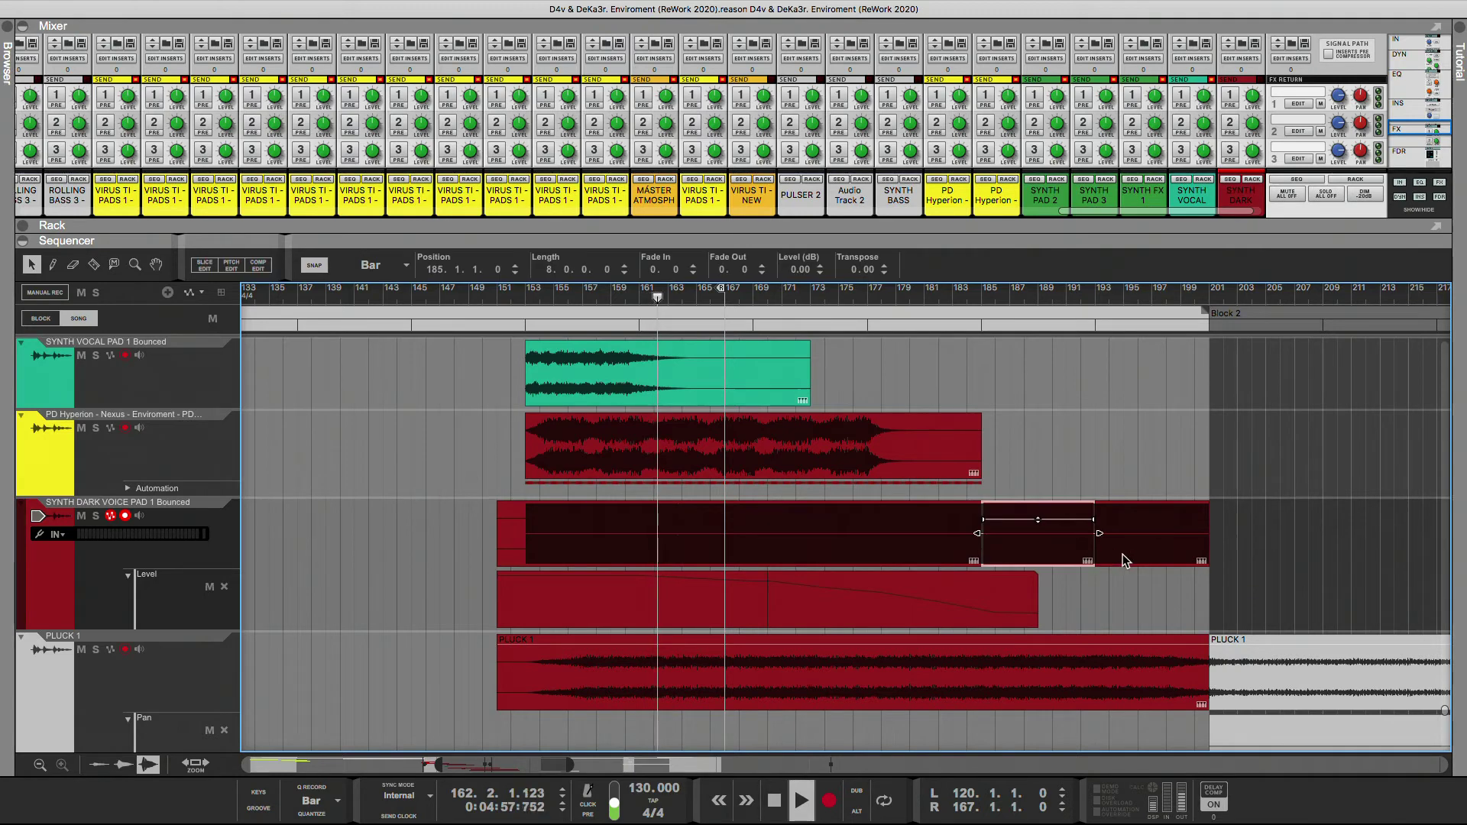
pyautogui.press('Delete')
pyautogui.click(1125, 553)
pyautogui.press('Delete')
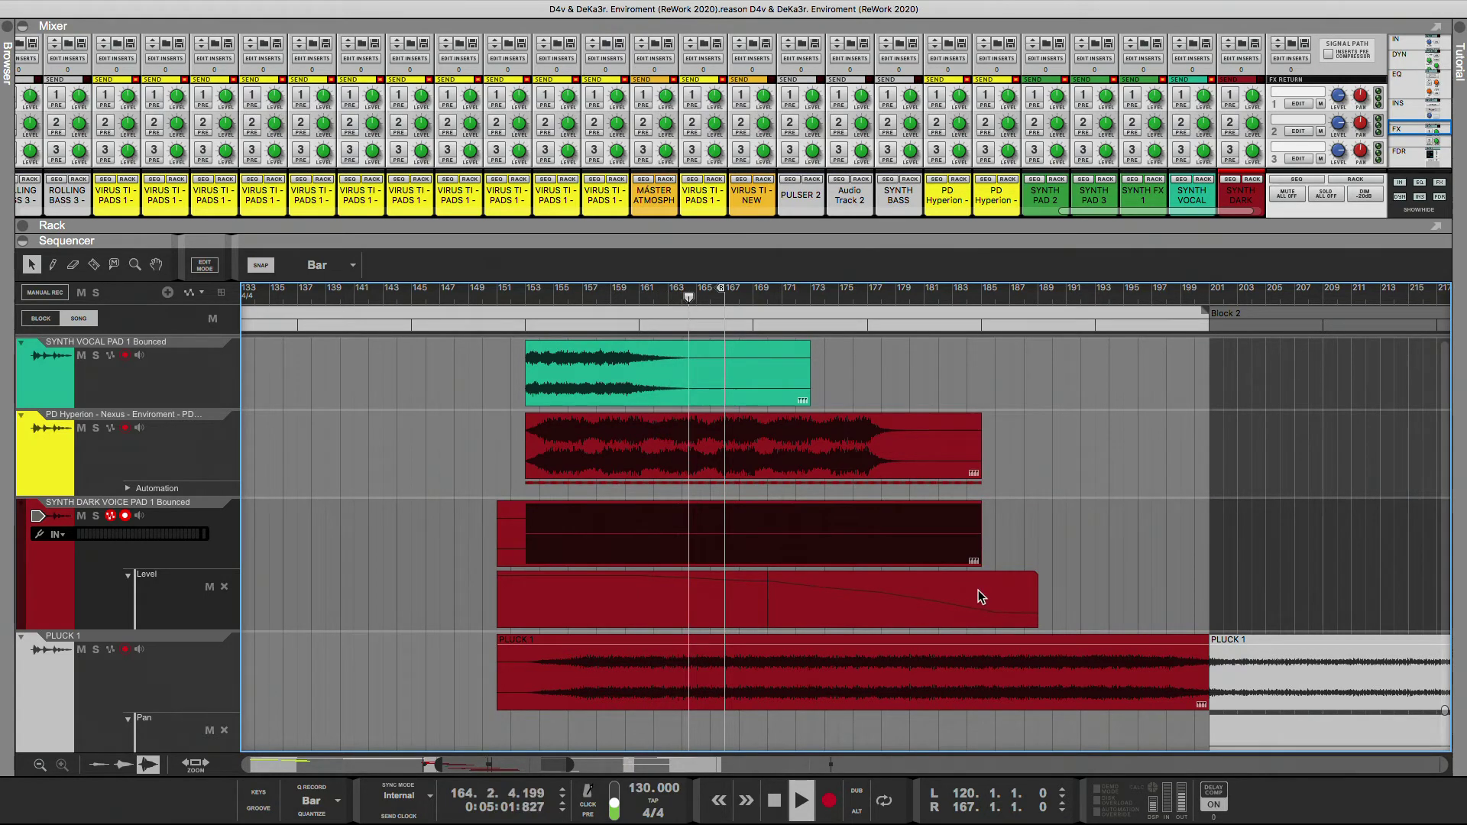
# - Check the neighbouring tracks and move the SYNTH DARK VOICE PAD 1 Level fade-out clip to start at bar 169
pyautogui.scroll(8, 850, 649)
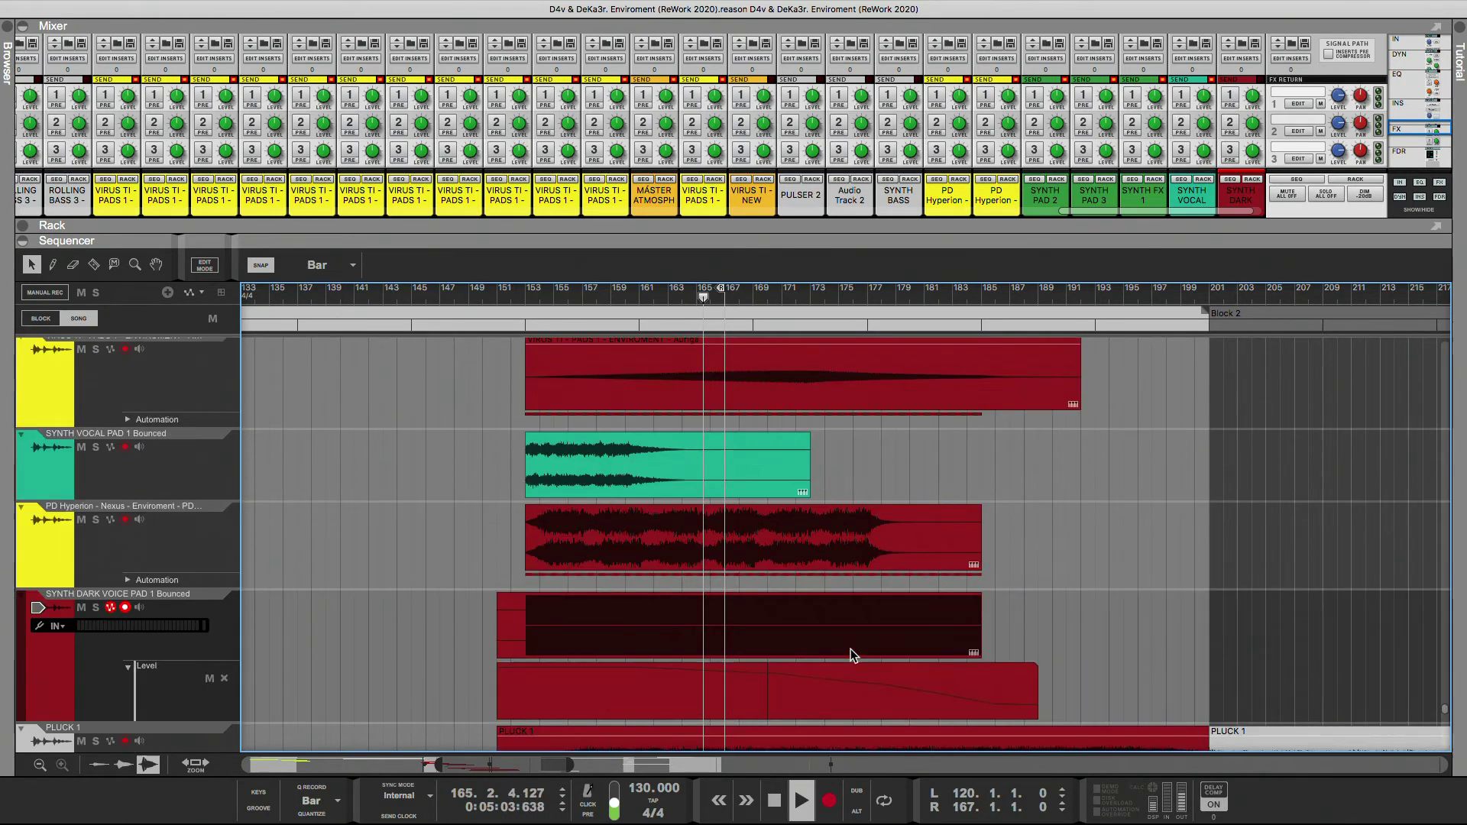
pyautogui.scroll(-9, 851, 648)
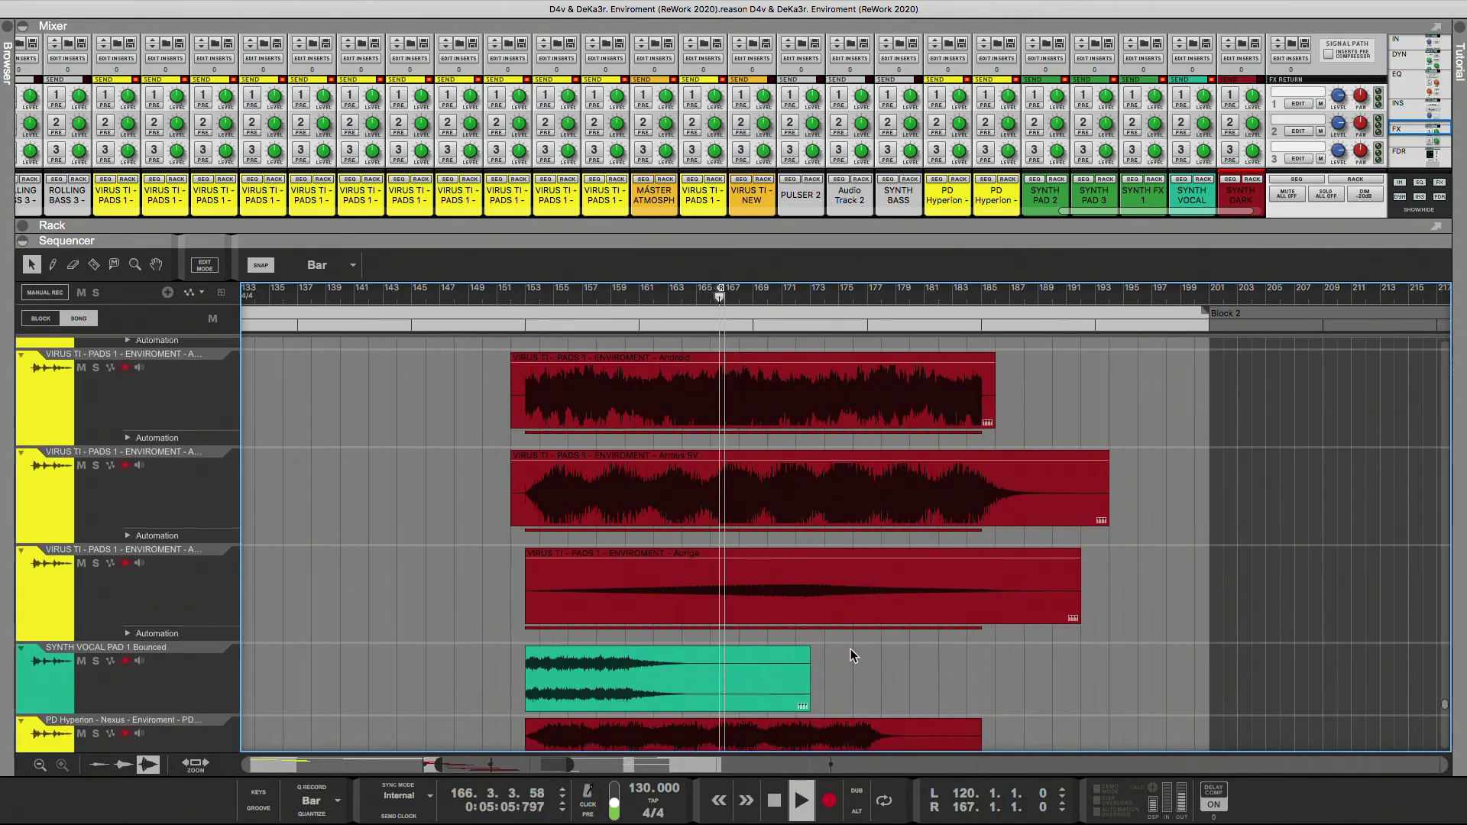
pyautogui.scroll(-8, 851, 649)
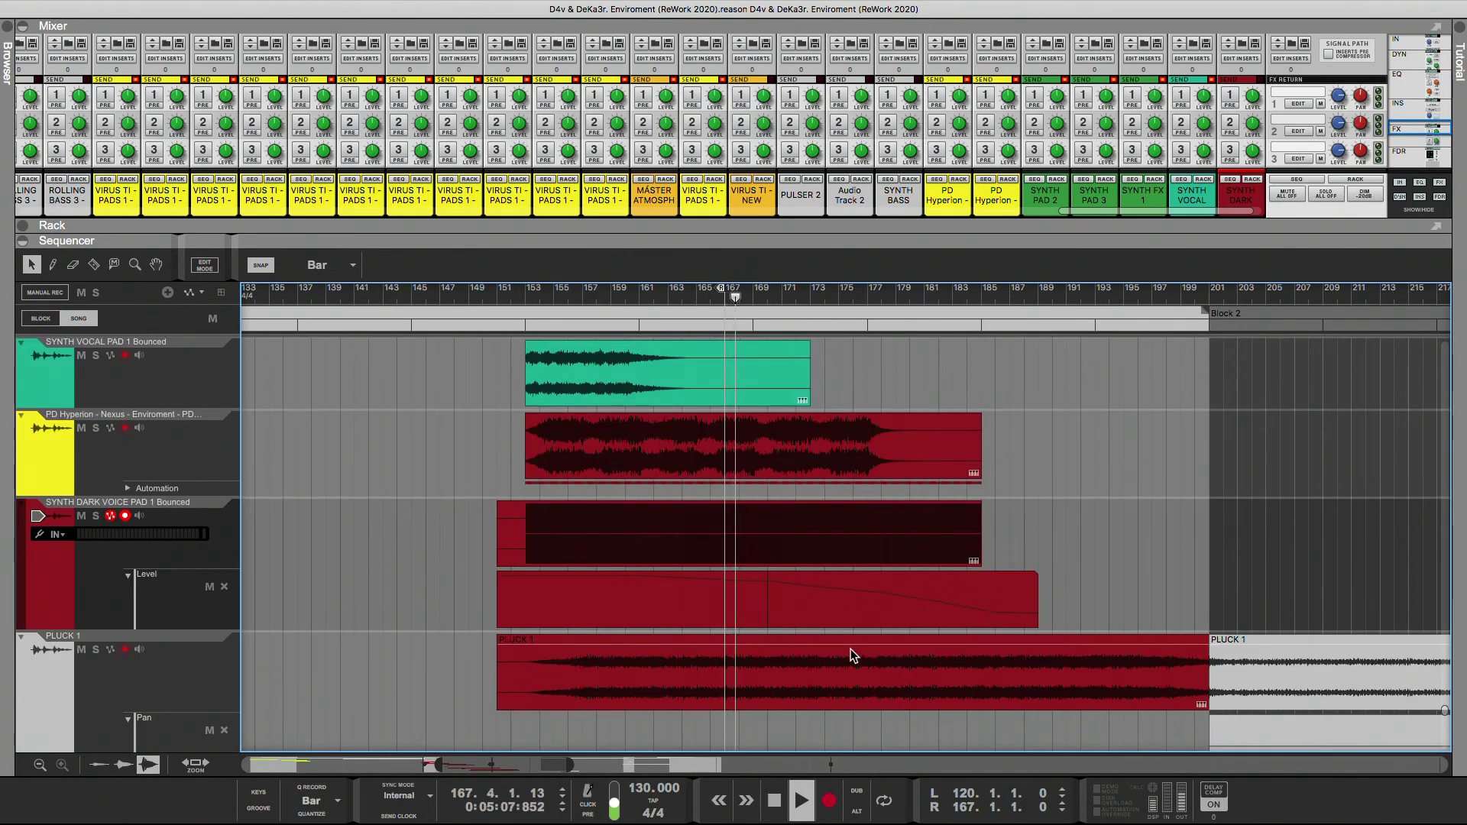
pyautogui.click(826, 615)
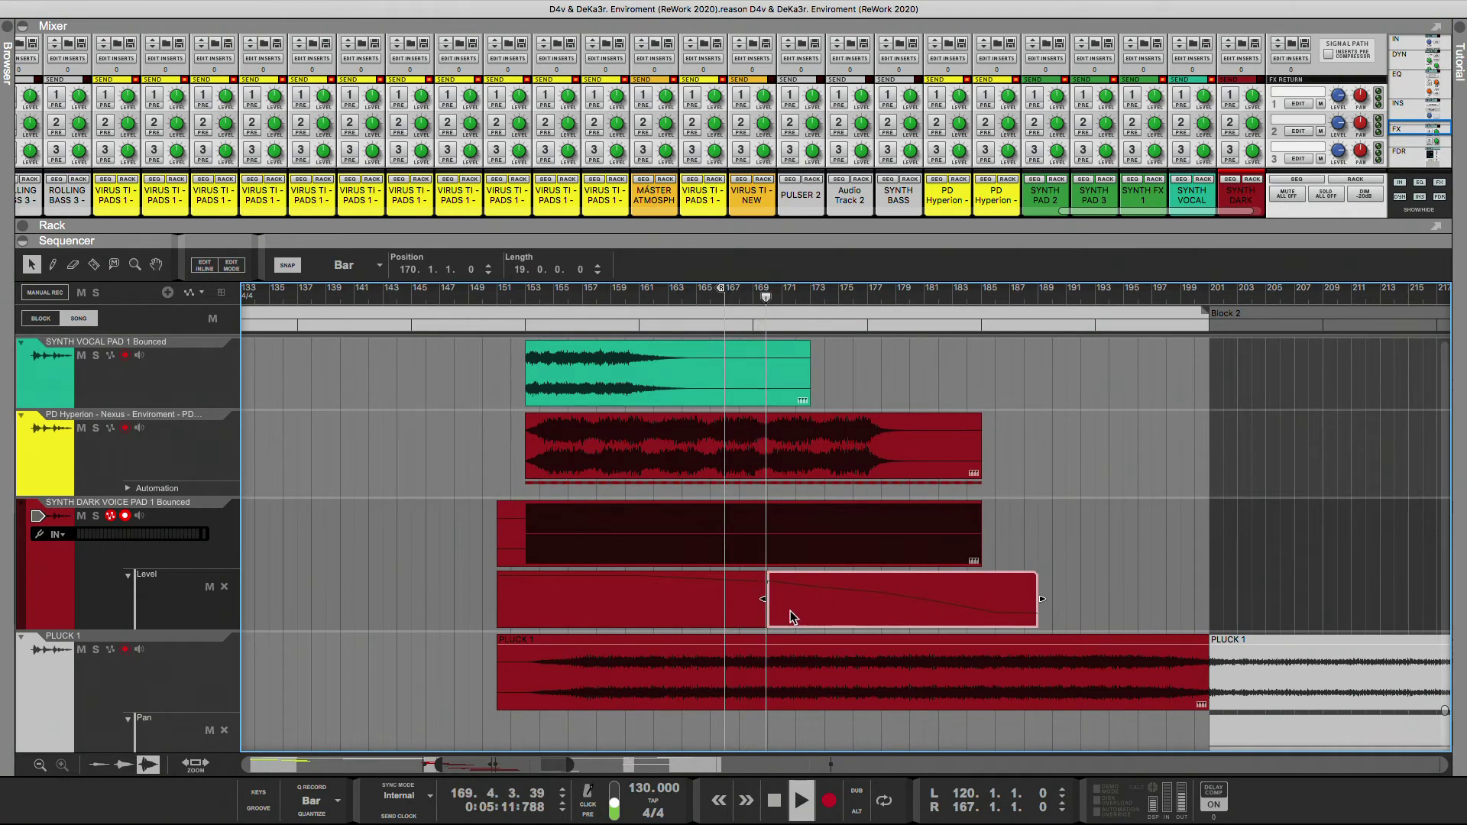
pyautogui.moveTo(790, 611); pyautogui.dragTo(777, 616)
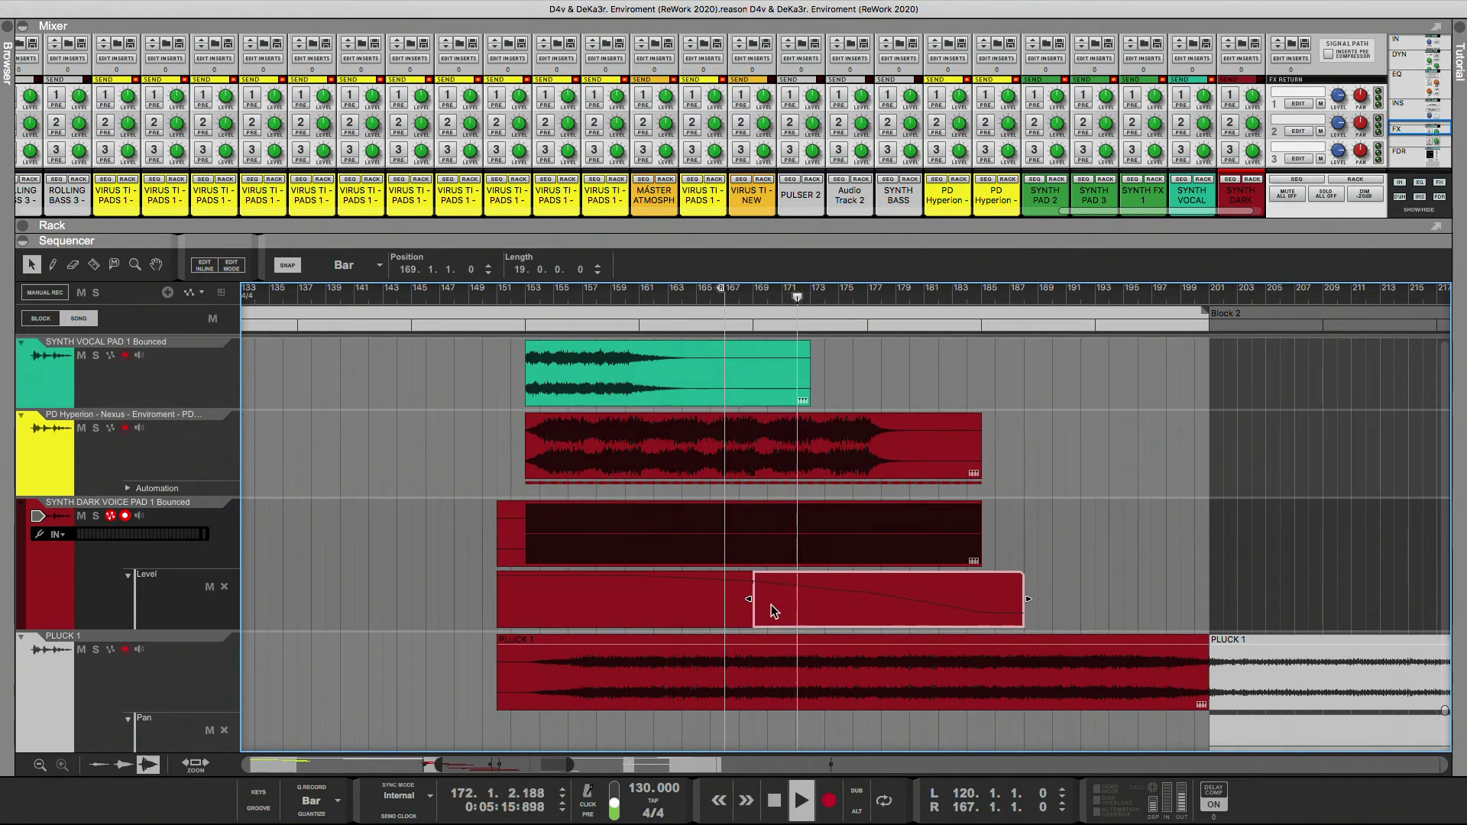
# - Raise the SYNTH DARK VOICE PAD 1 Level points at bars 173, 177 and 181, with bar 173 at 867, and replay from bar 153
pyautogui.doubleClick(877, 611)
pyautogui.moveTo(797, 557); pyautogui.dragTo(924, 620)
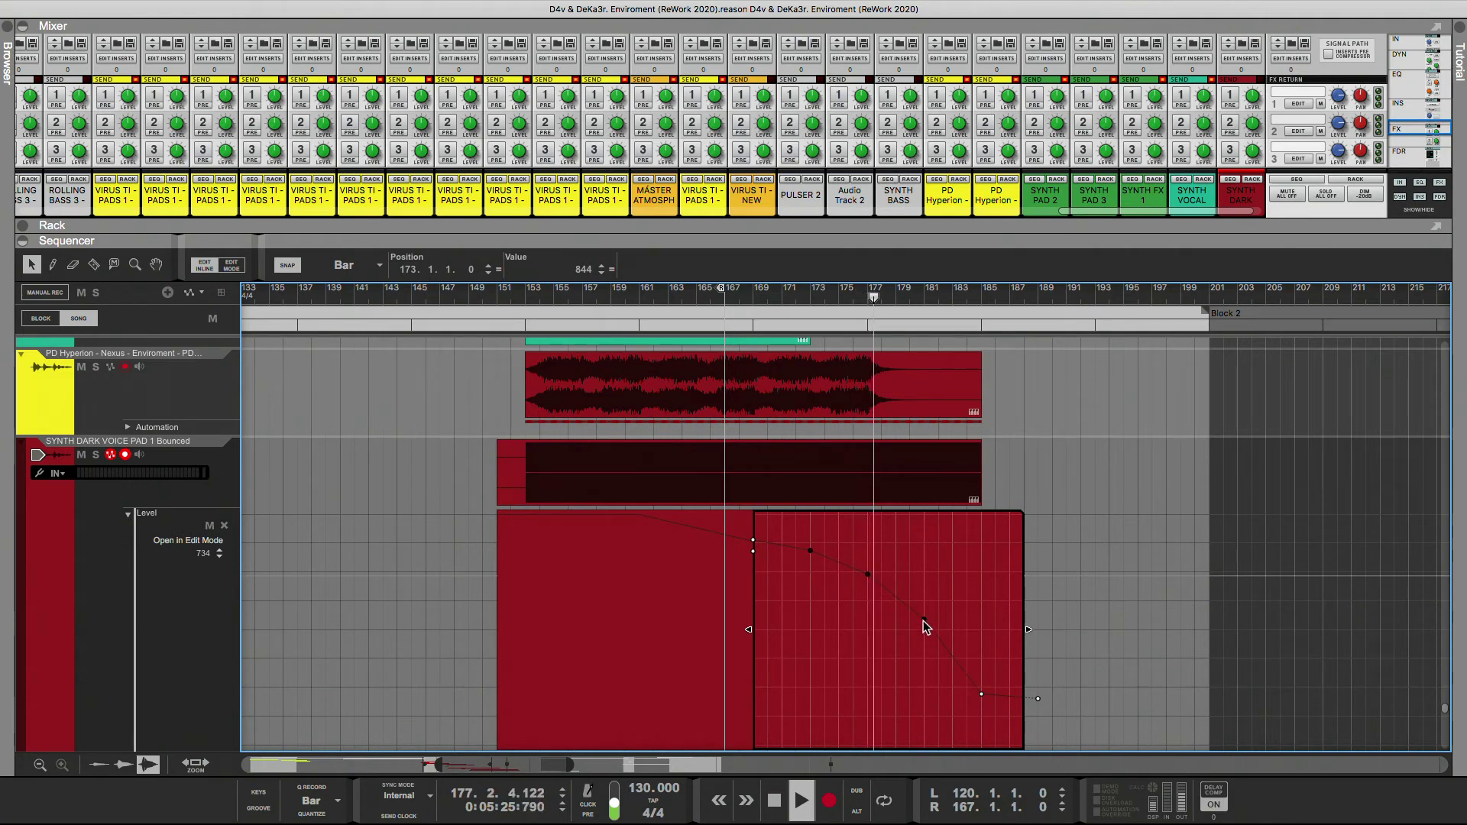
pyautogui.moveTo(922, 616); pyautogui.dragTo(934, 615)
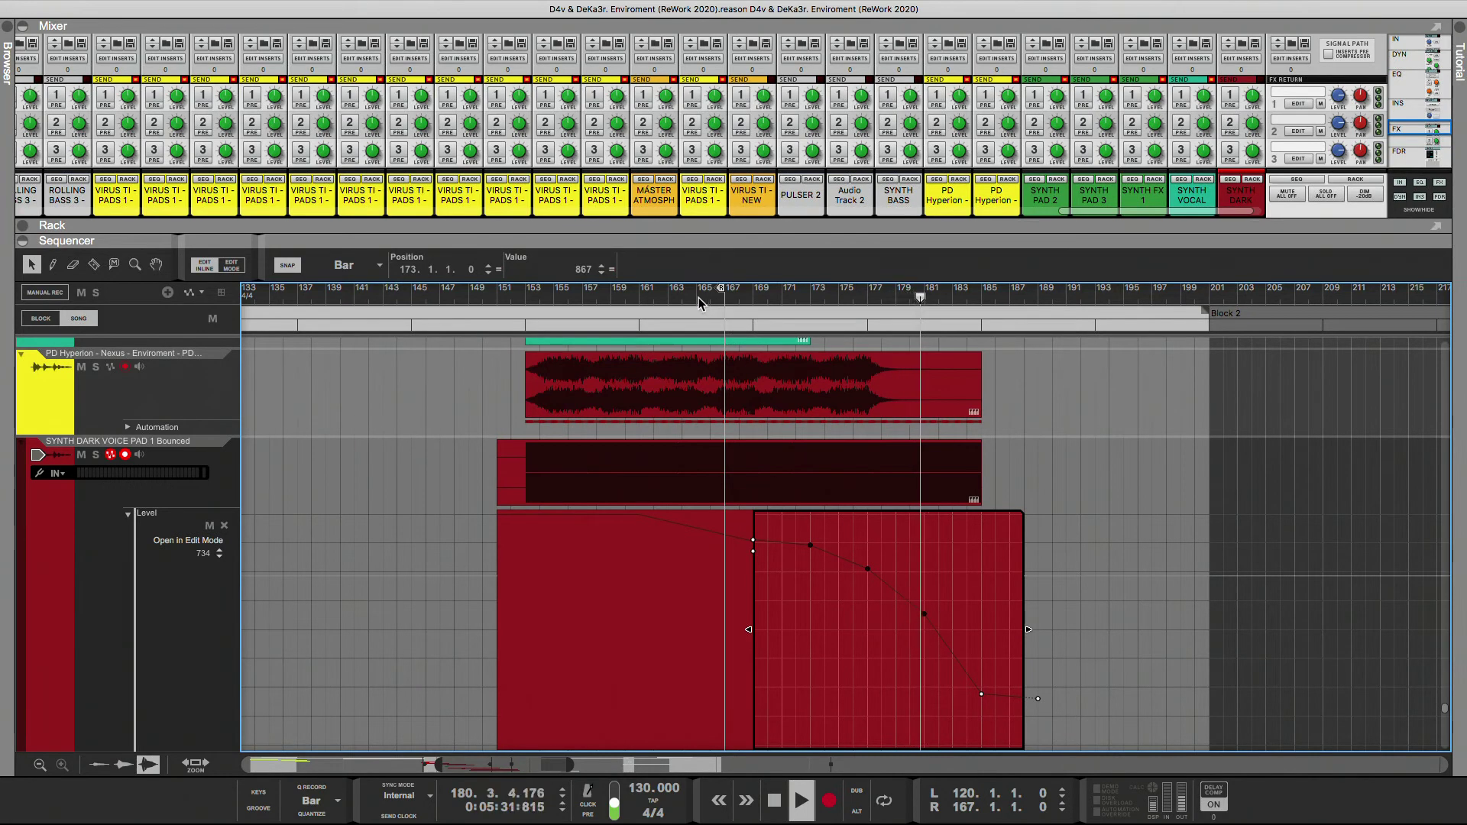
pyautogui.click(526, 299)
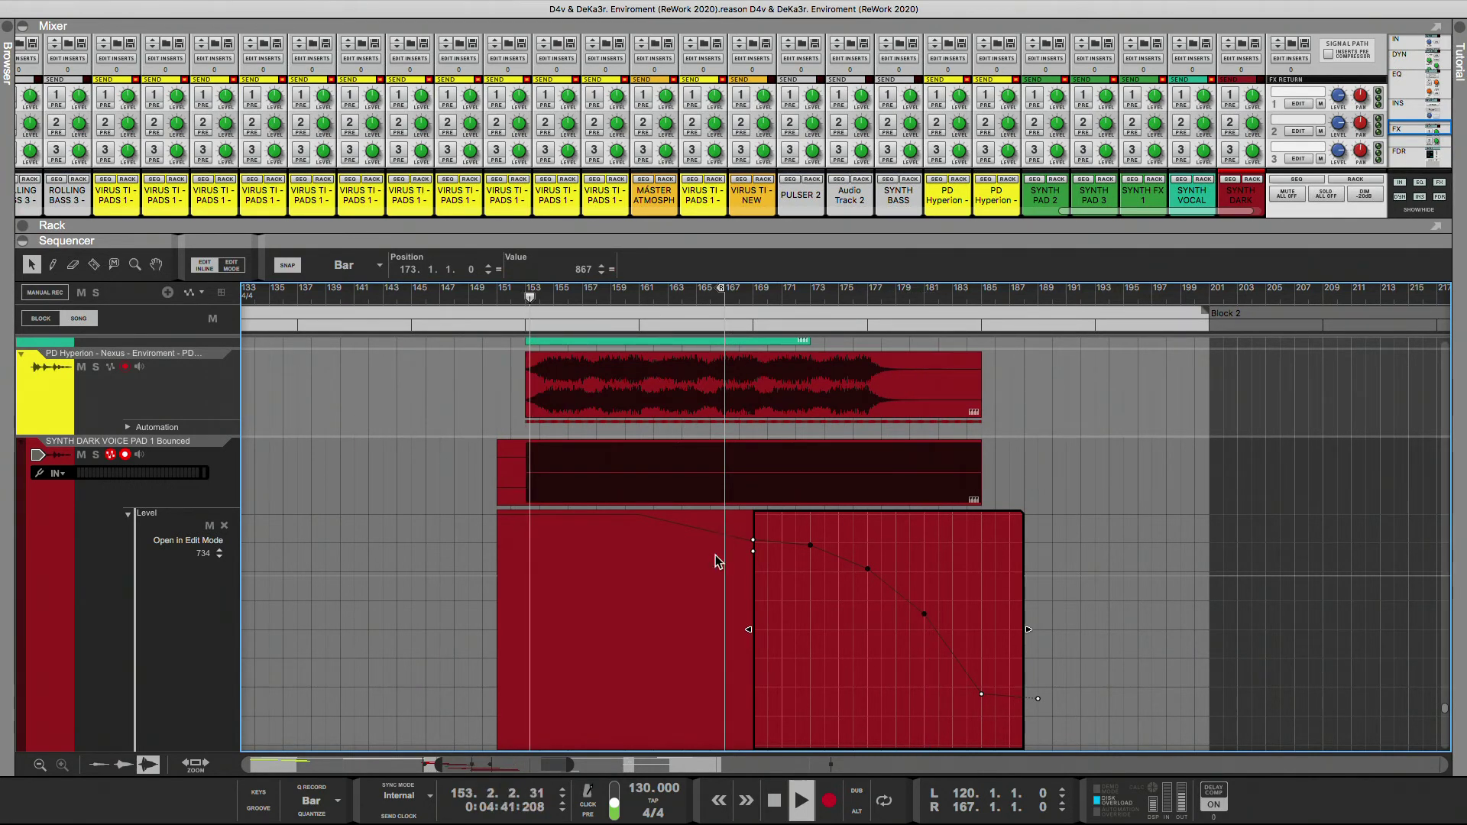
# - Leave automation editing and join the two SYNTH DARK VOICE PAD 1 Level clips into one
pyautogui.click(1177, 487)
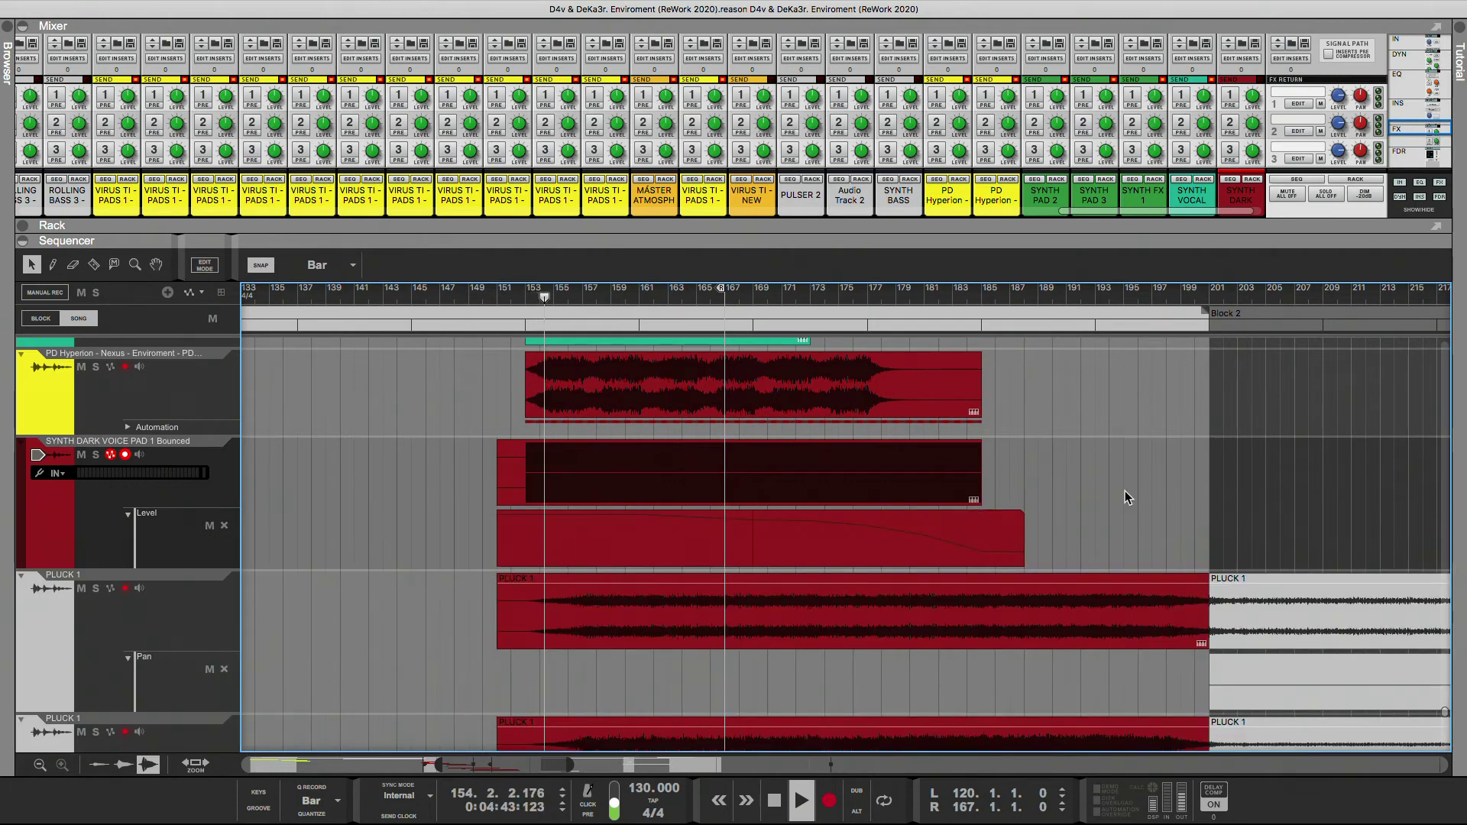
pyautogui.rightClick(694, 550)
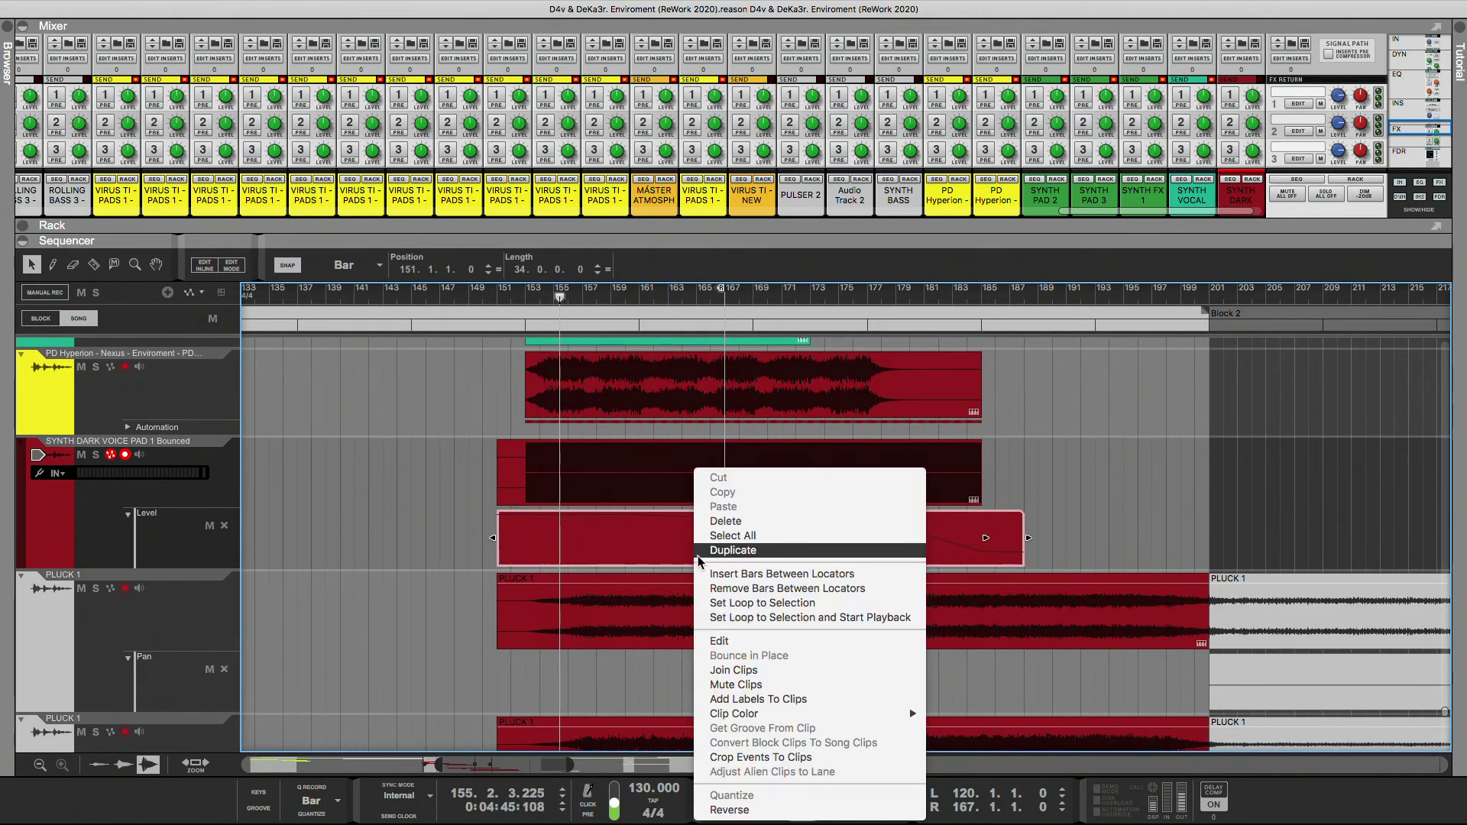
pyautogui.press('Escape')
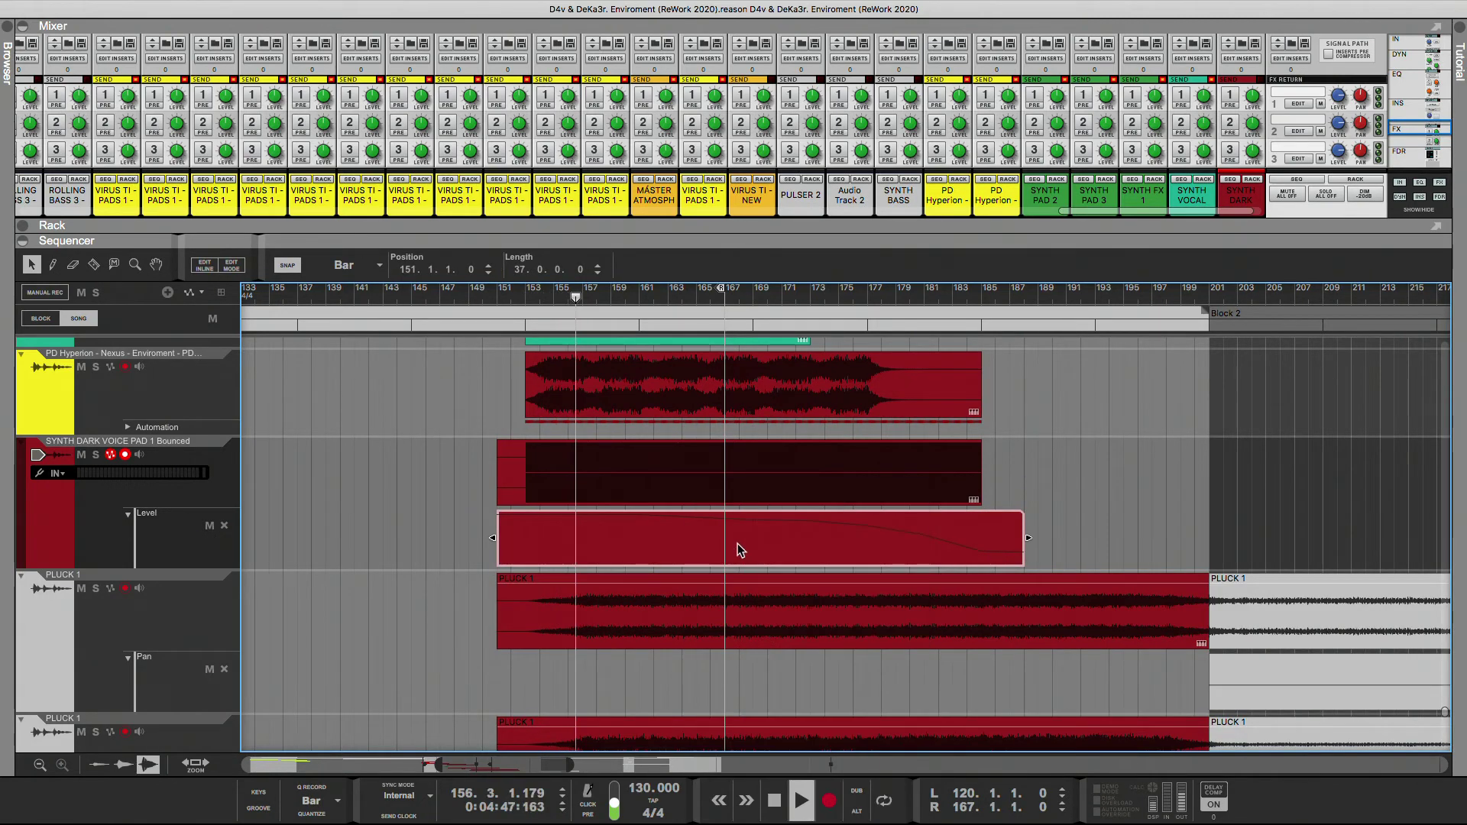
# - Open the joined Level clip and delete all intermediate points between bar 153 and the final point after bar 185
pyautogui.doubleClick(737, 543)
pyautogui.moveTo(772, 564); pyautogui.dragTo(734, 529)
pyautogui.press('Delete')
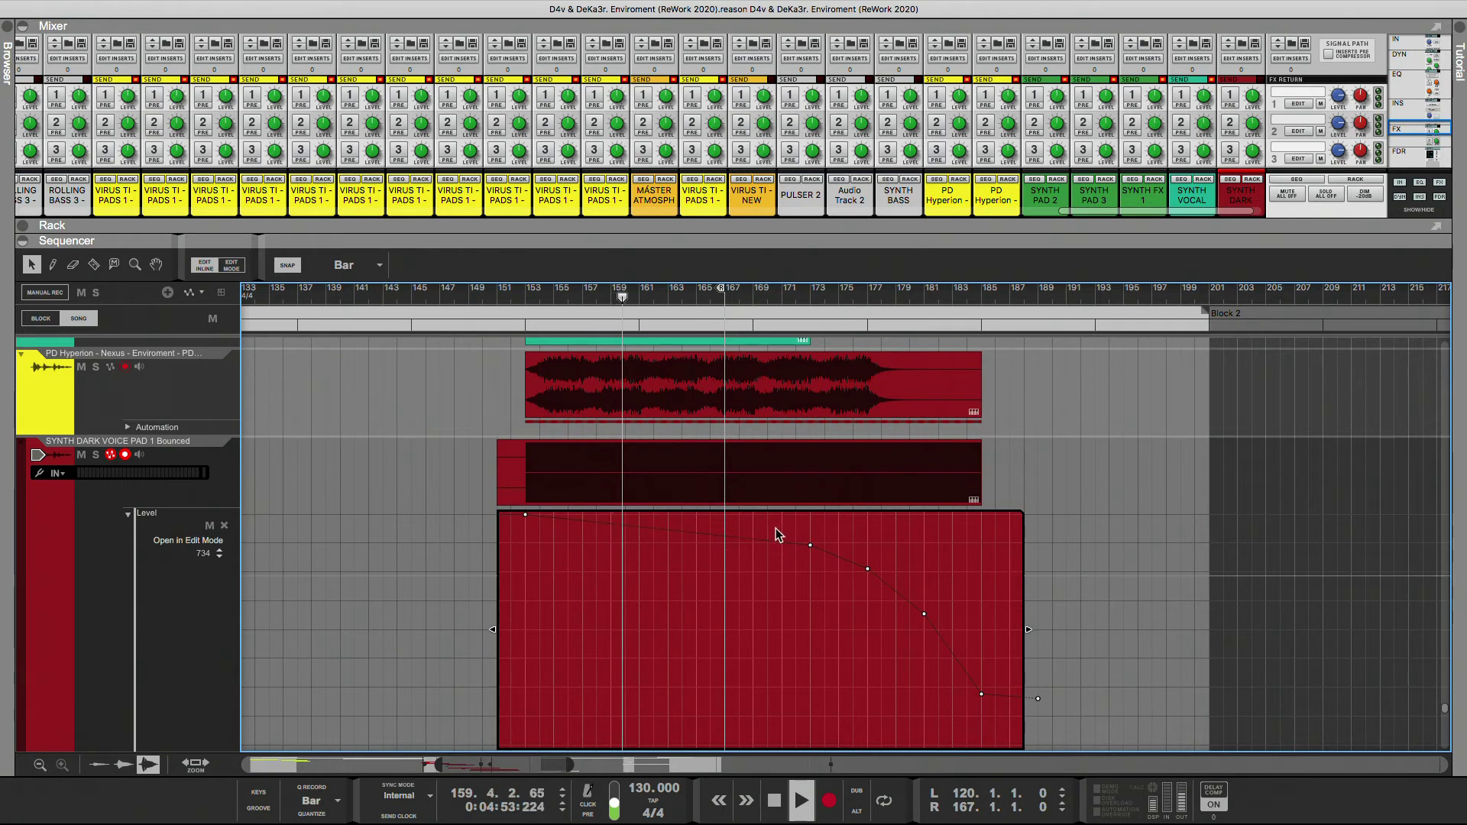
pyautogui.moveTo(776, 528); pyautogui.dragTo(1135, 658)
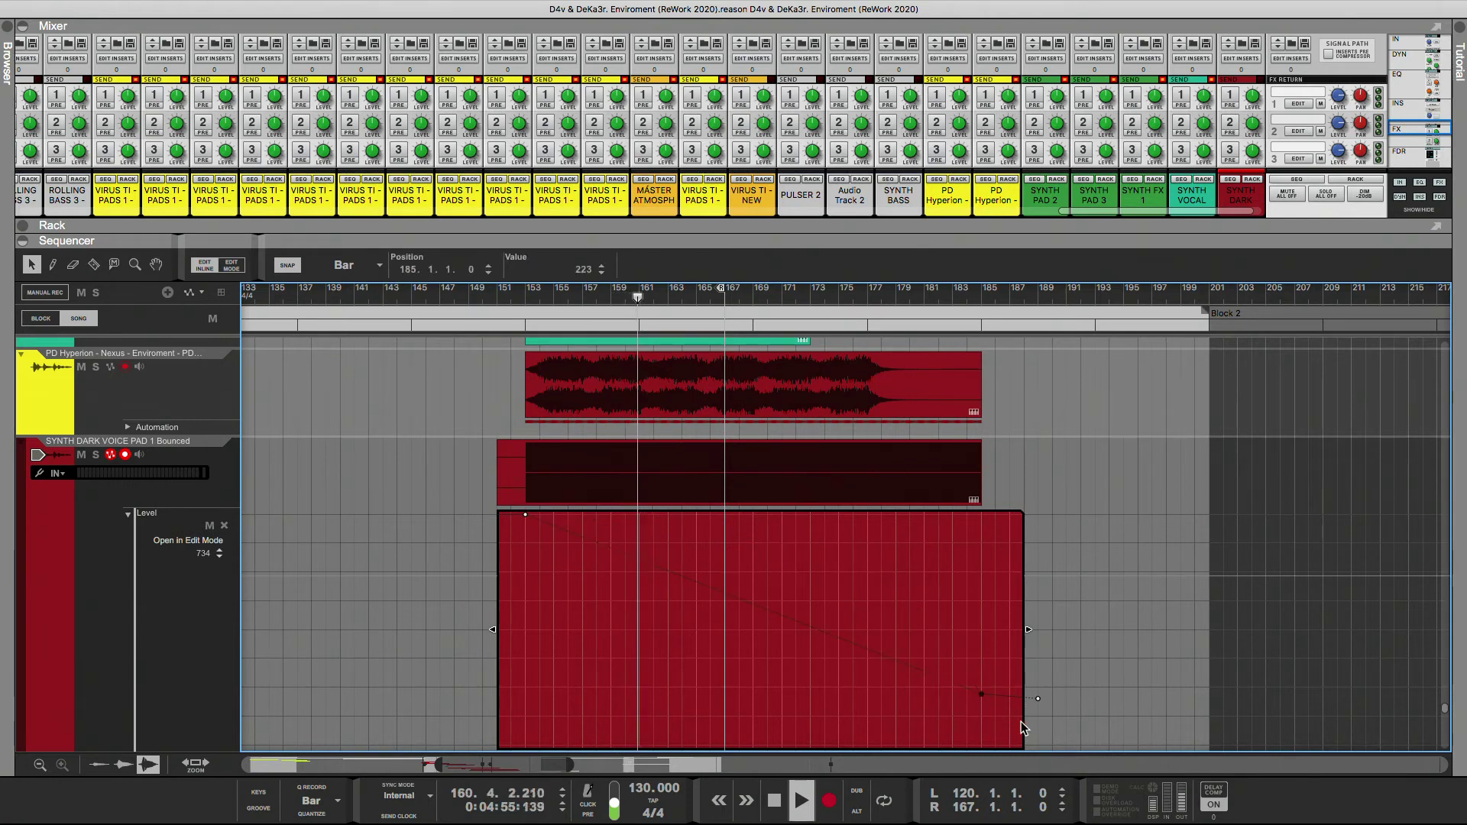
pyautogui.press('Delete')
# - Move the final Level point to bar 196 with value 0, and replay from about bar 152
pyautogui.moveTo(1039, 700); pyautogui.dragTo(1157, 657)
pyautogui.click(1164, 658)
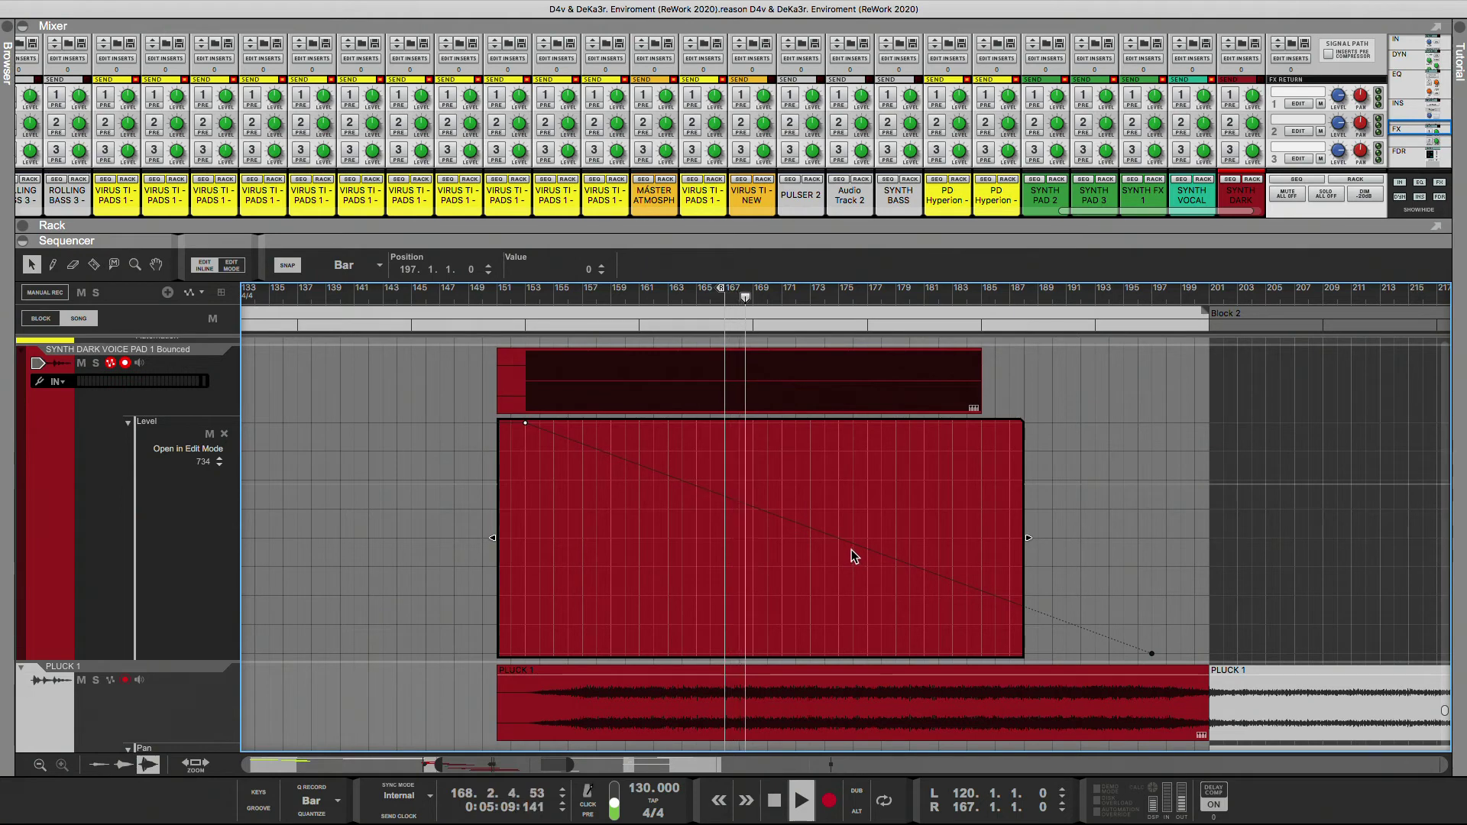
pyautogui.moveTo(1152, 651)
pyautogui.mouseDown()
pyautogui.moveTo(1169, 655)
pyautogui.moveTo(1139, 656)
pyautogui.mouseUp()
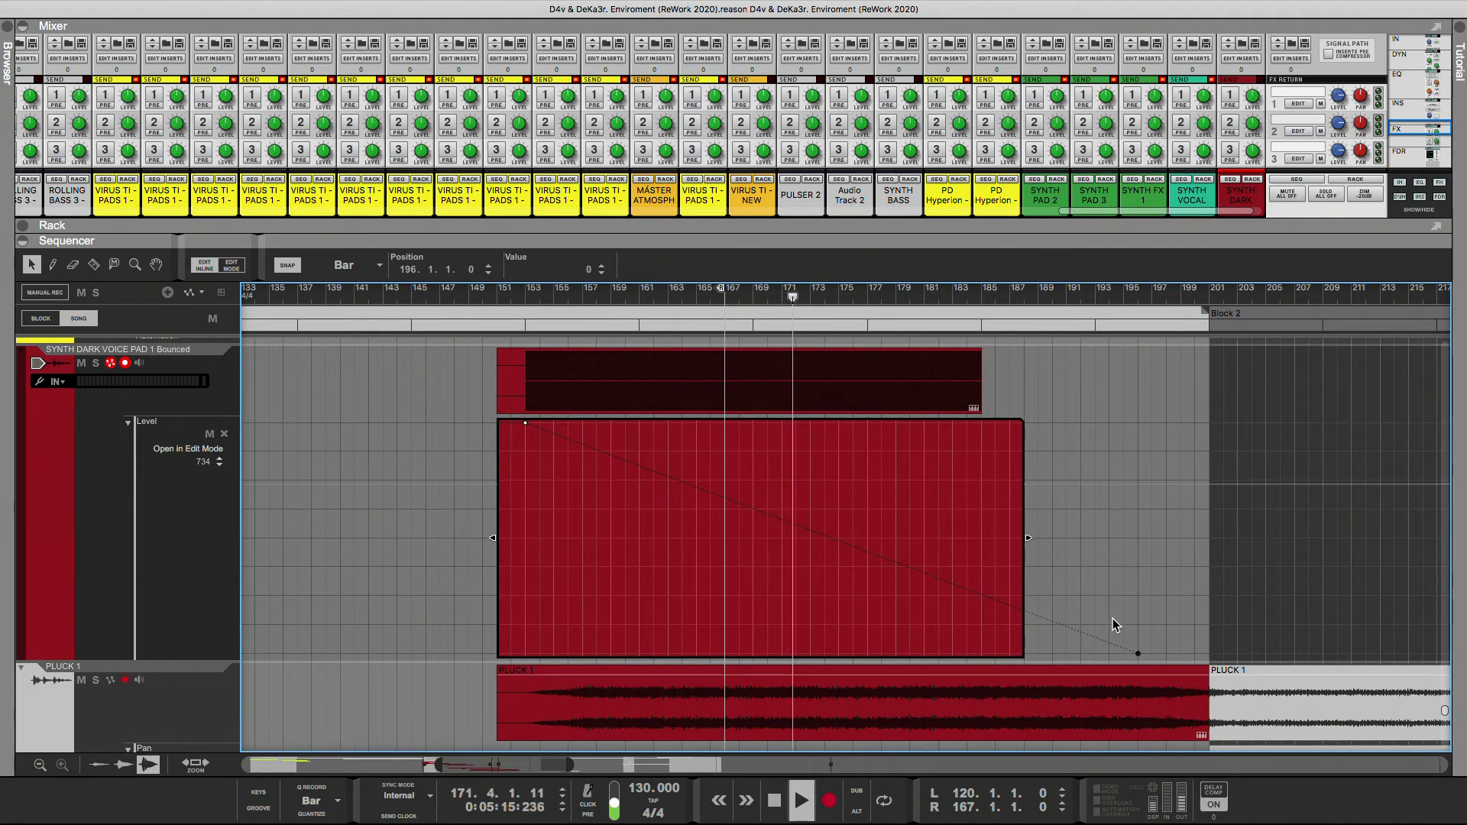
pyautogui.scroll(2, 855, 524)
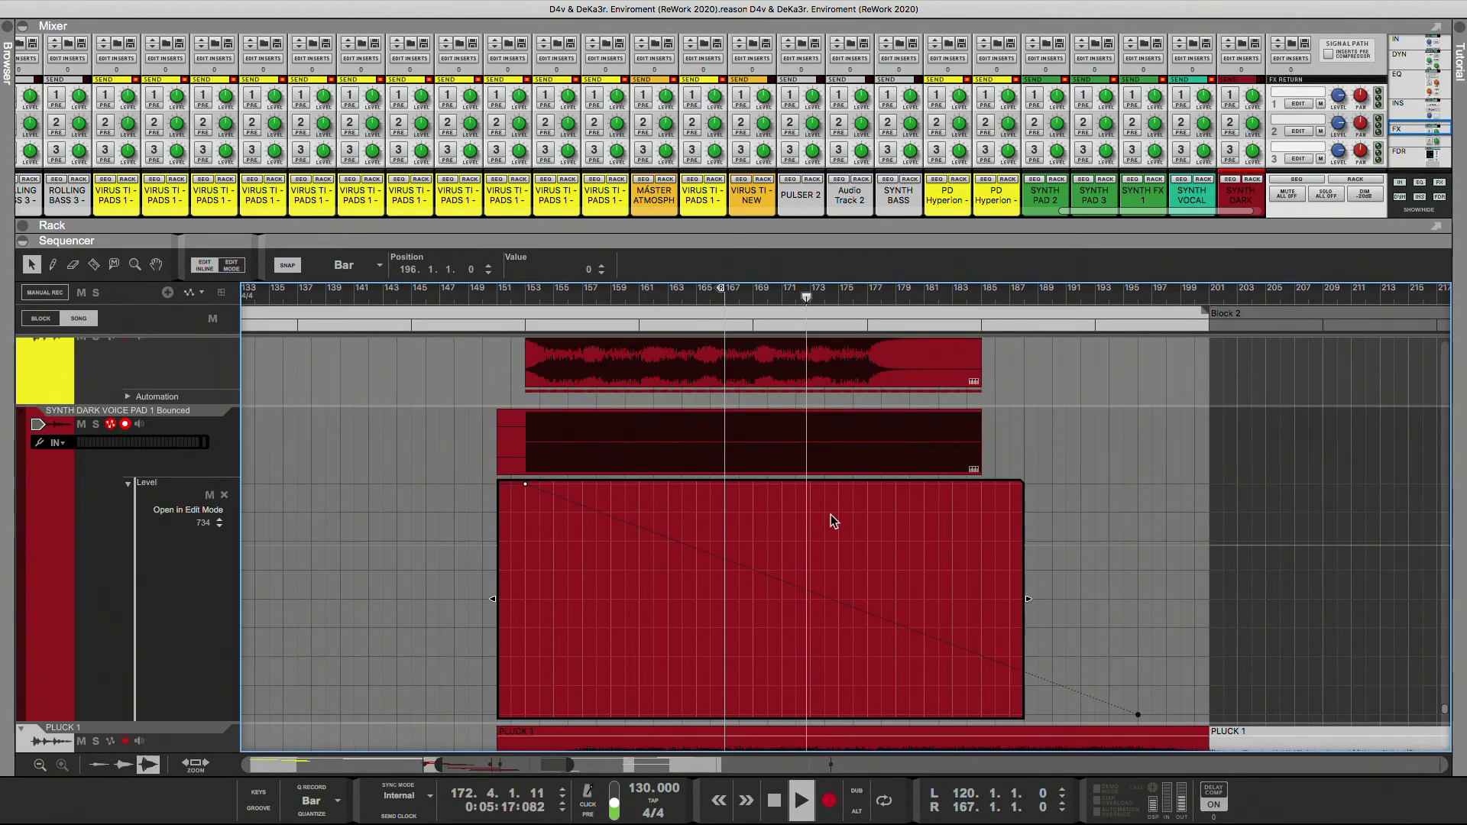
pyautogui.click(518, 298)
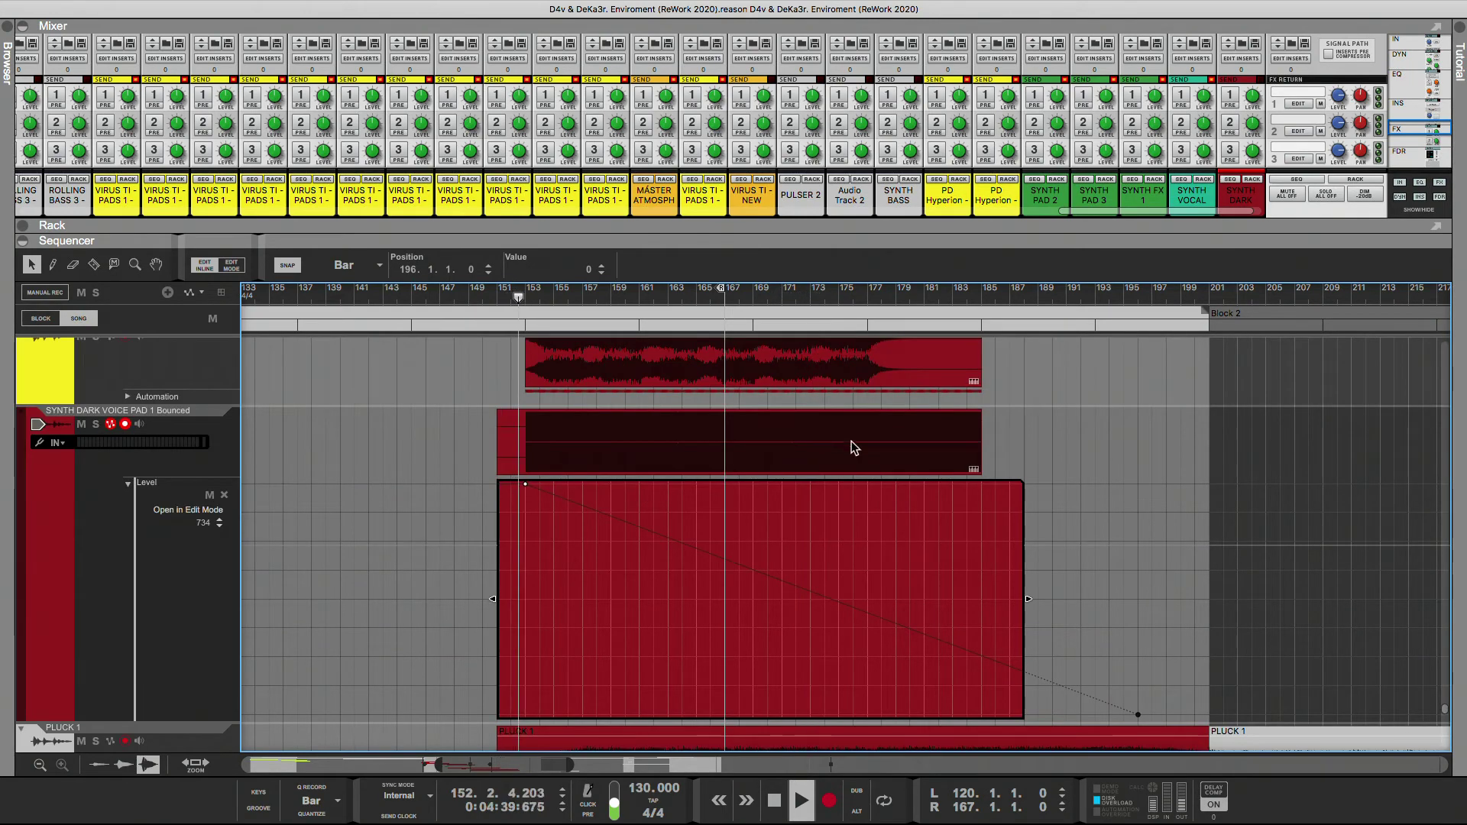
# - Shorten the SYNTH DARK VOICE PAD 1 audio clip to 18 bars and move its final Level point to bar 195
pyautogui.click(958, 454)
pyautogui.moveTo(985, 441); pyautogui.dragTo(750, 441)
pyautogui.click(808, 440)
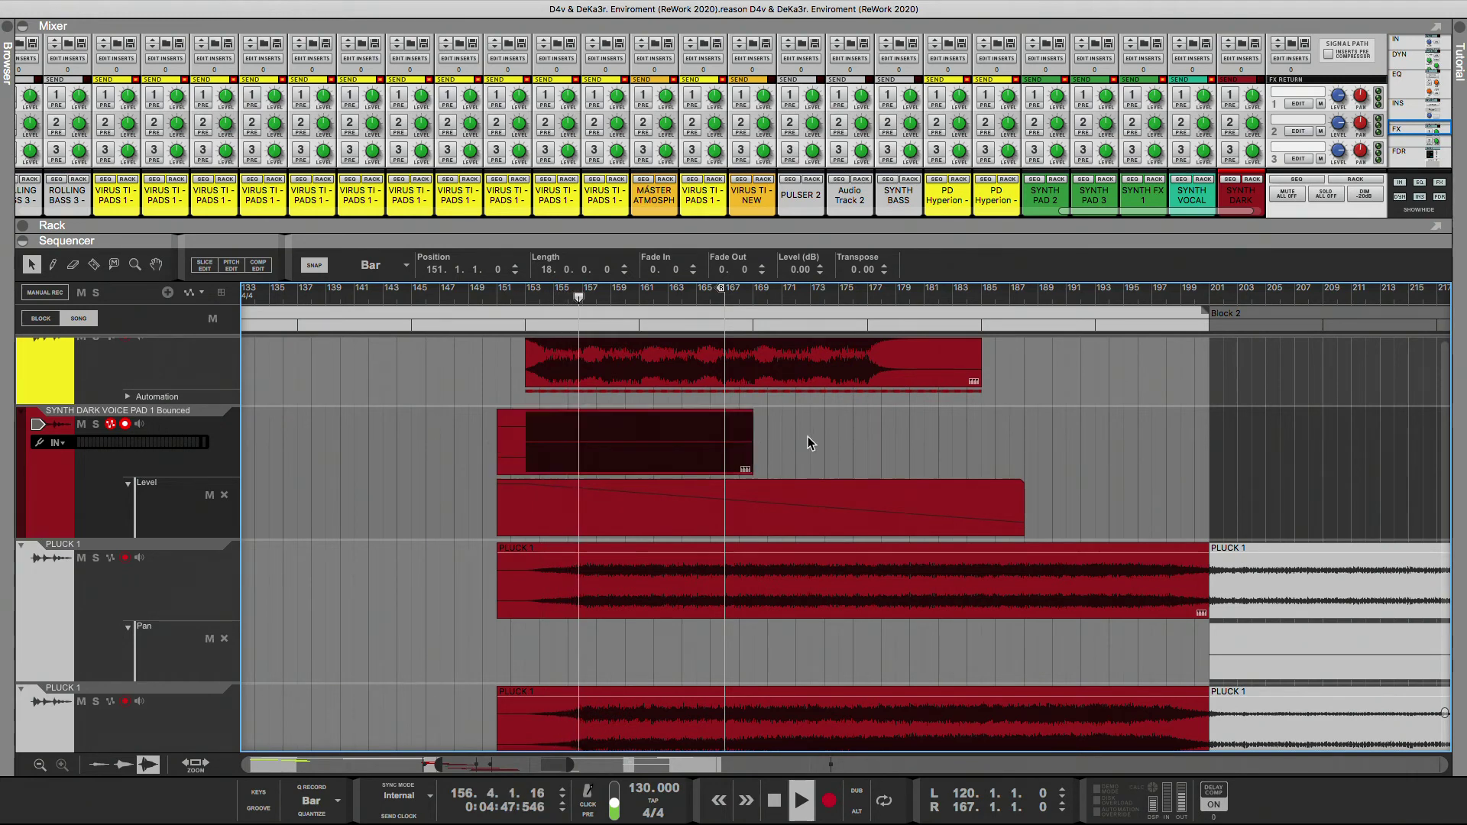
pyautogui.doubleClick(927, 511)
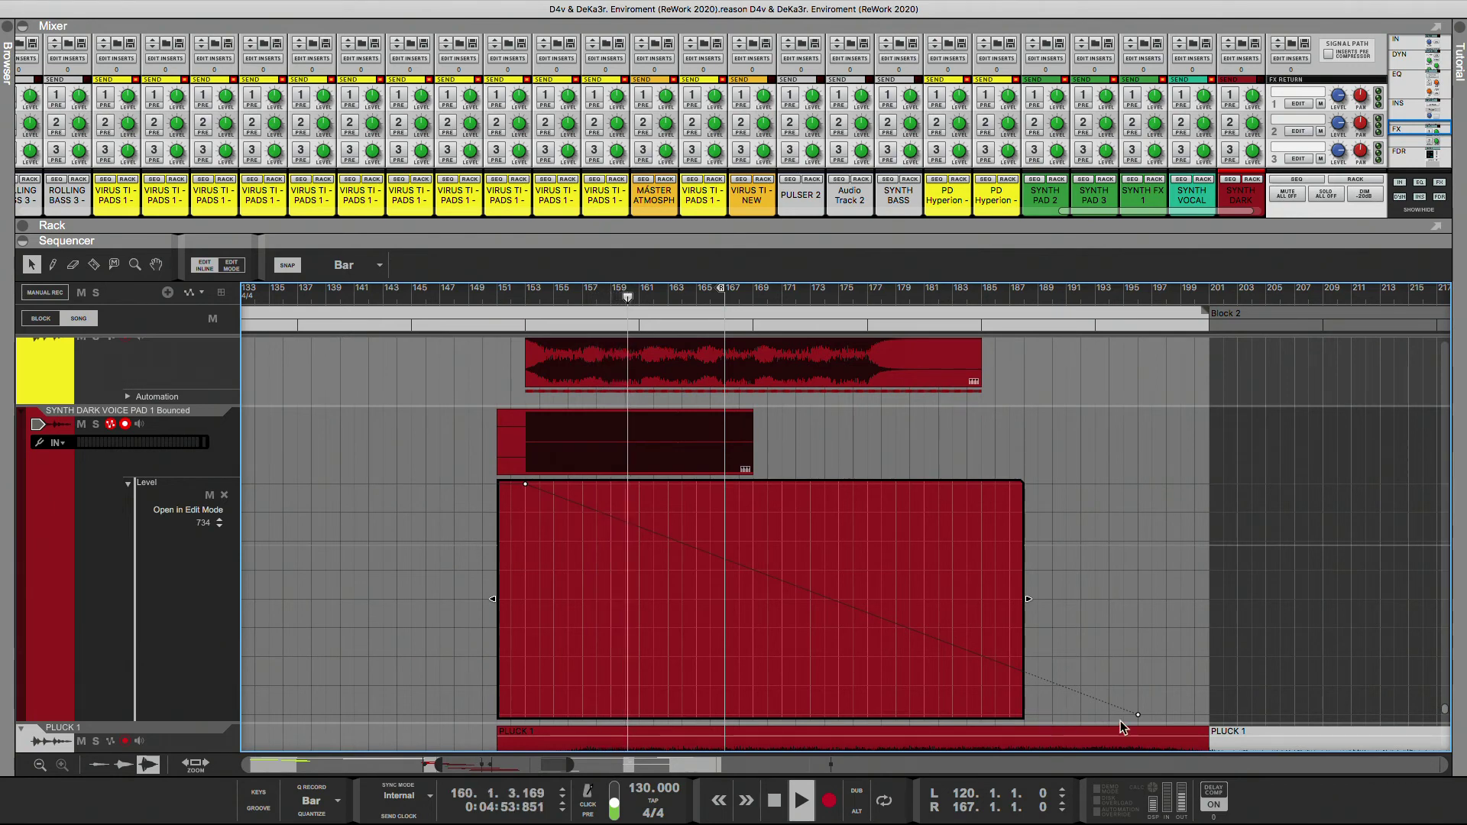
pyautogui.moveTo(1138, 715); pyautogui.dragTo(1124, 716)
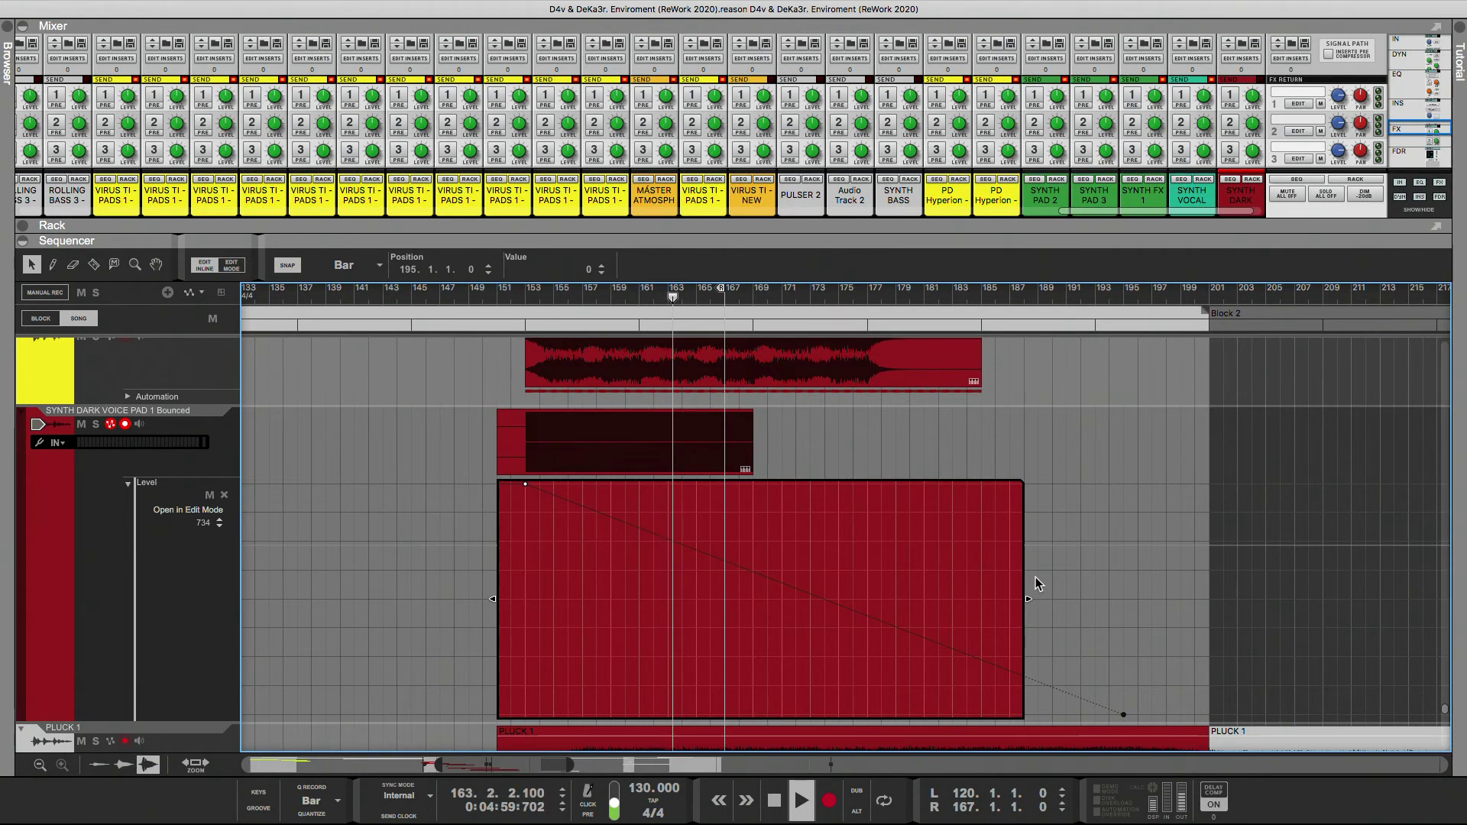
# - Check the tracks above and extend the SYNTH DARK VOICE PAD 1 audio clip to 26 bars, ending at bar 177
pyautogui.scroll(5, 1039, 600)
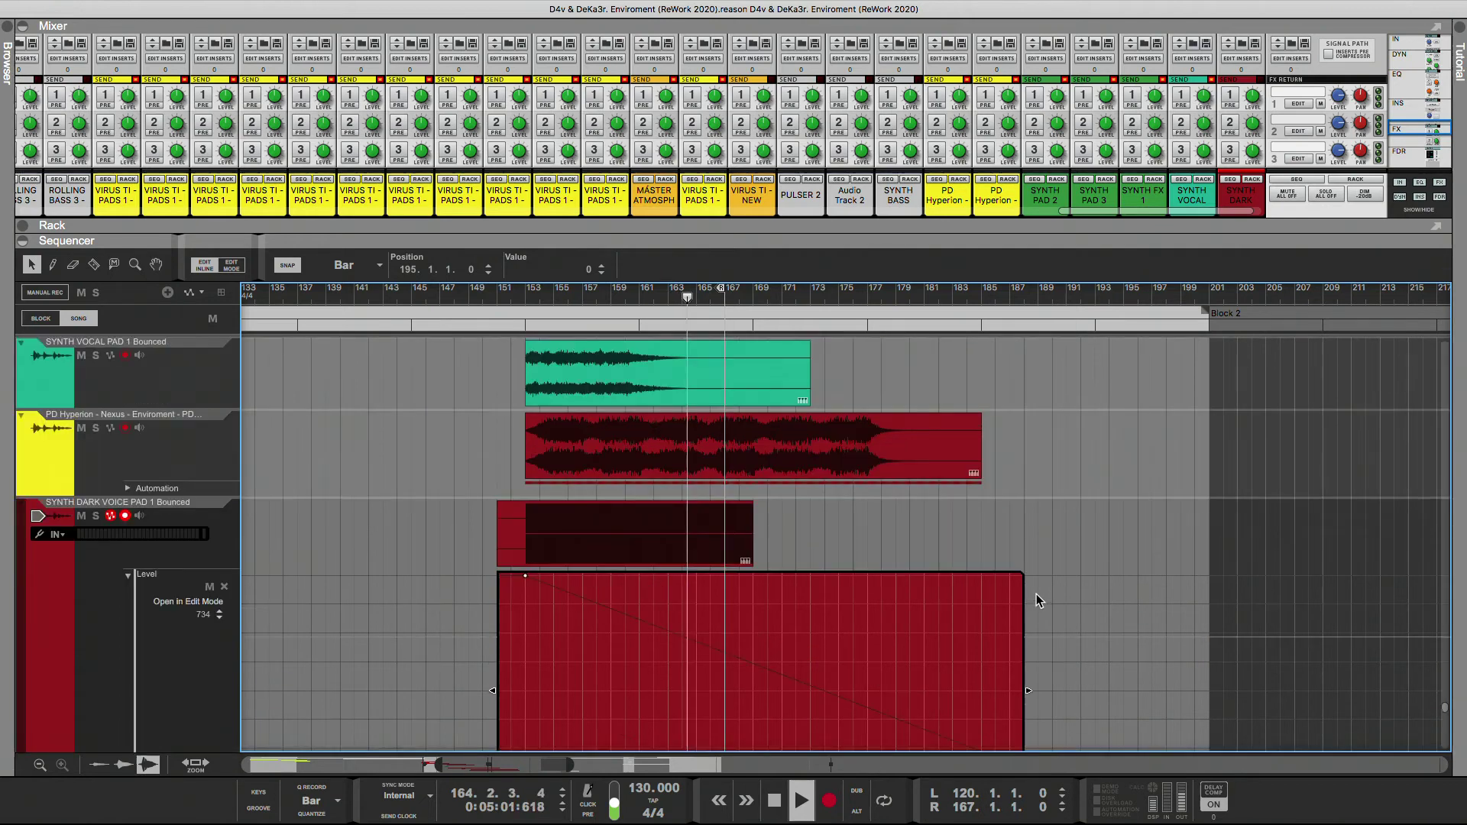
pyautogui.scroll(-1, 1039, 600)
pyautogui.scroll(-1, 1036, 593)
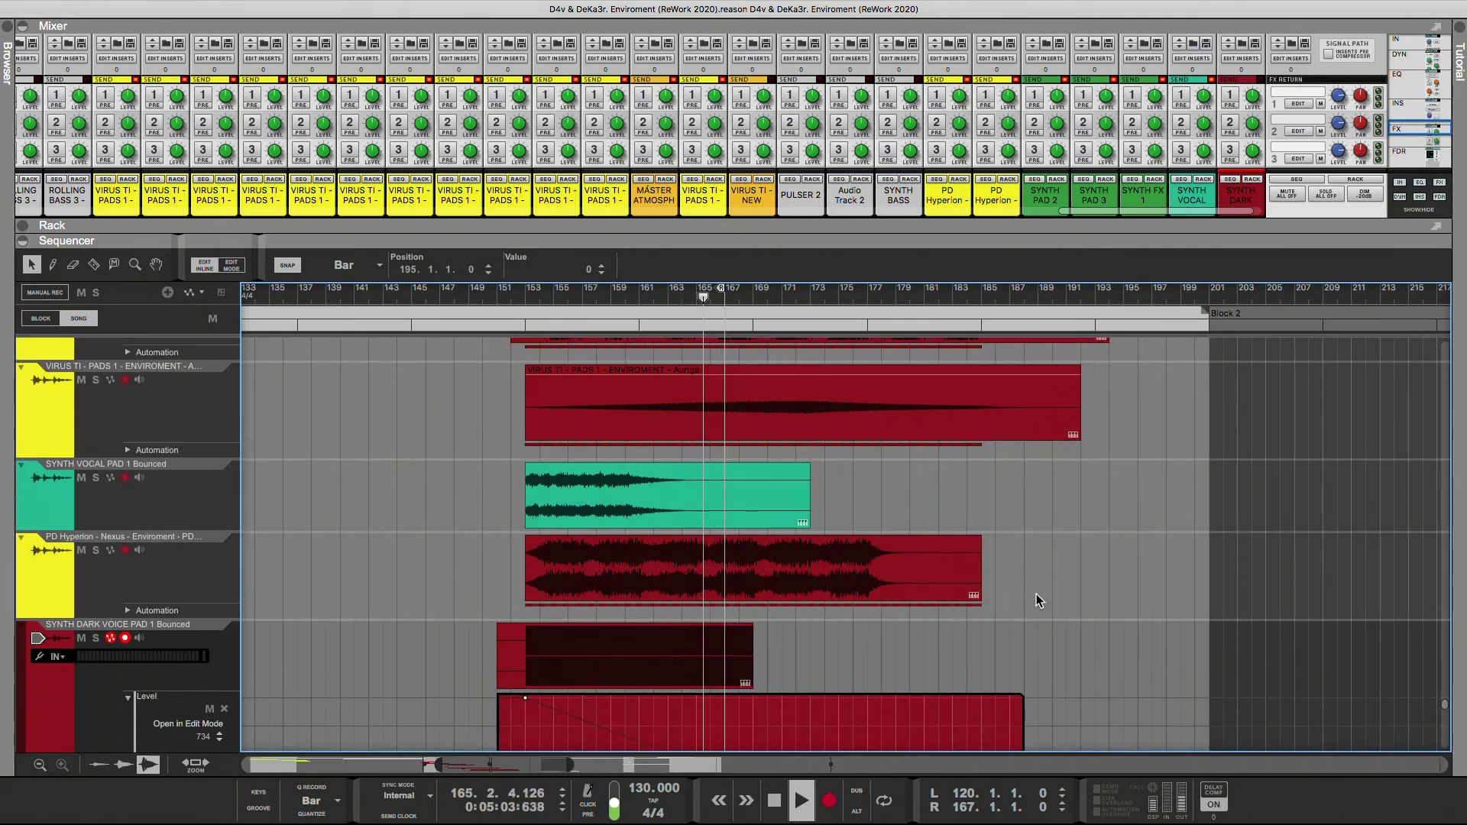
pyautogui.scroll(-2, 1036, 593)
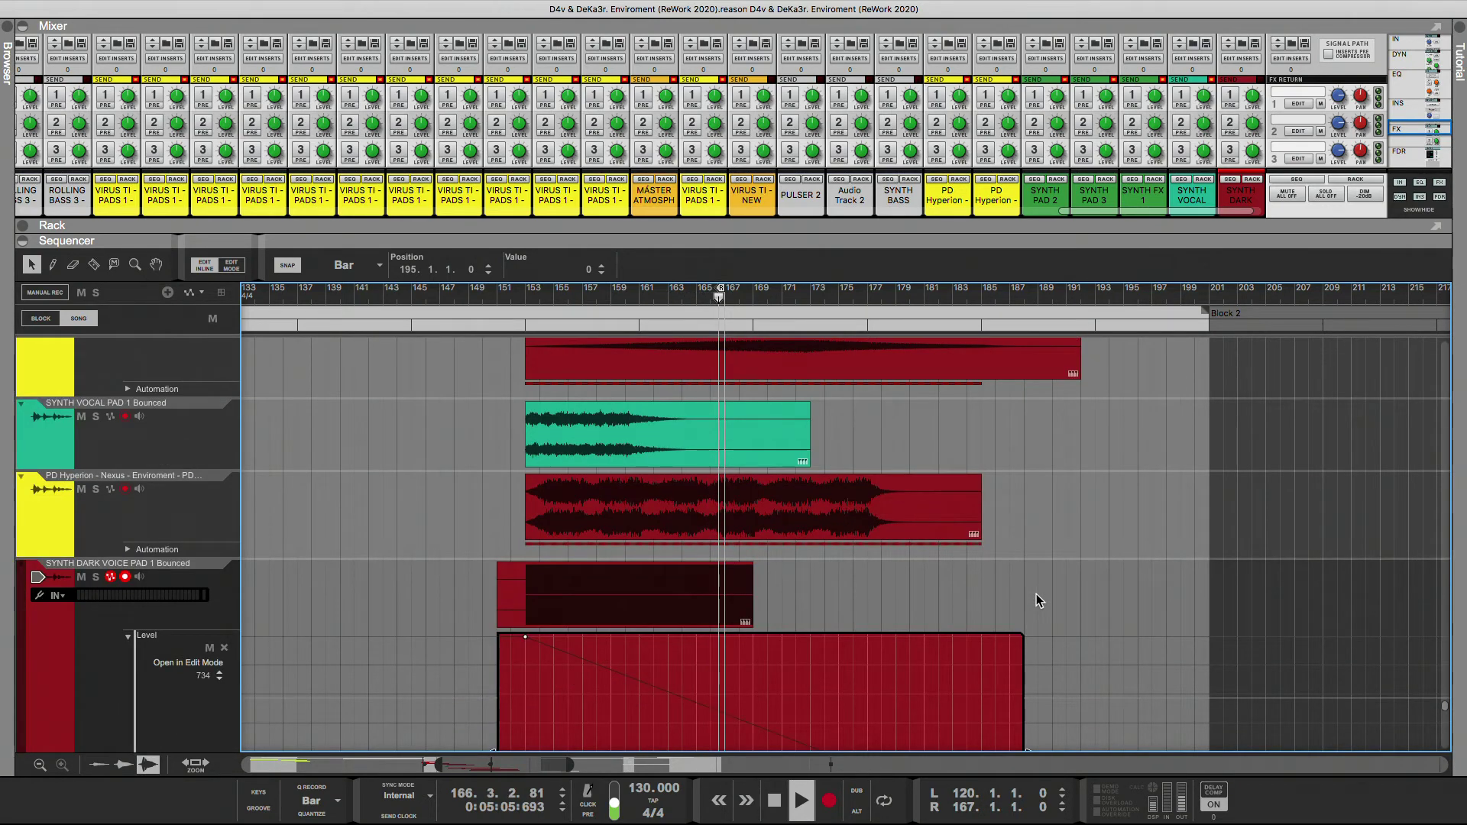
pyautogui.scroll(-2, 1036, 594)
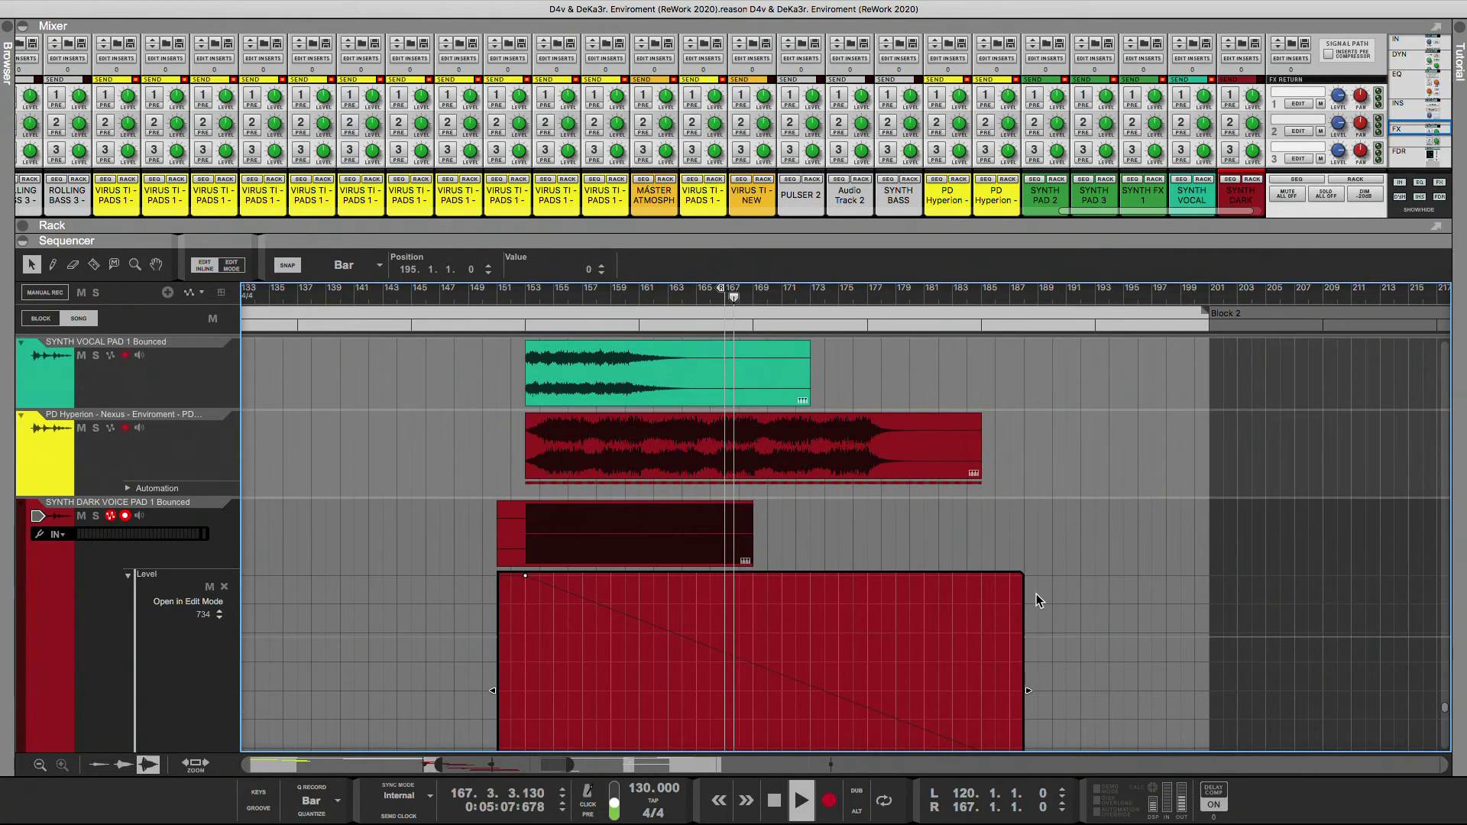
pyautogui.scroll(-3, 1036, 594)
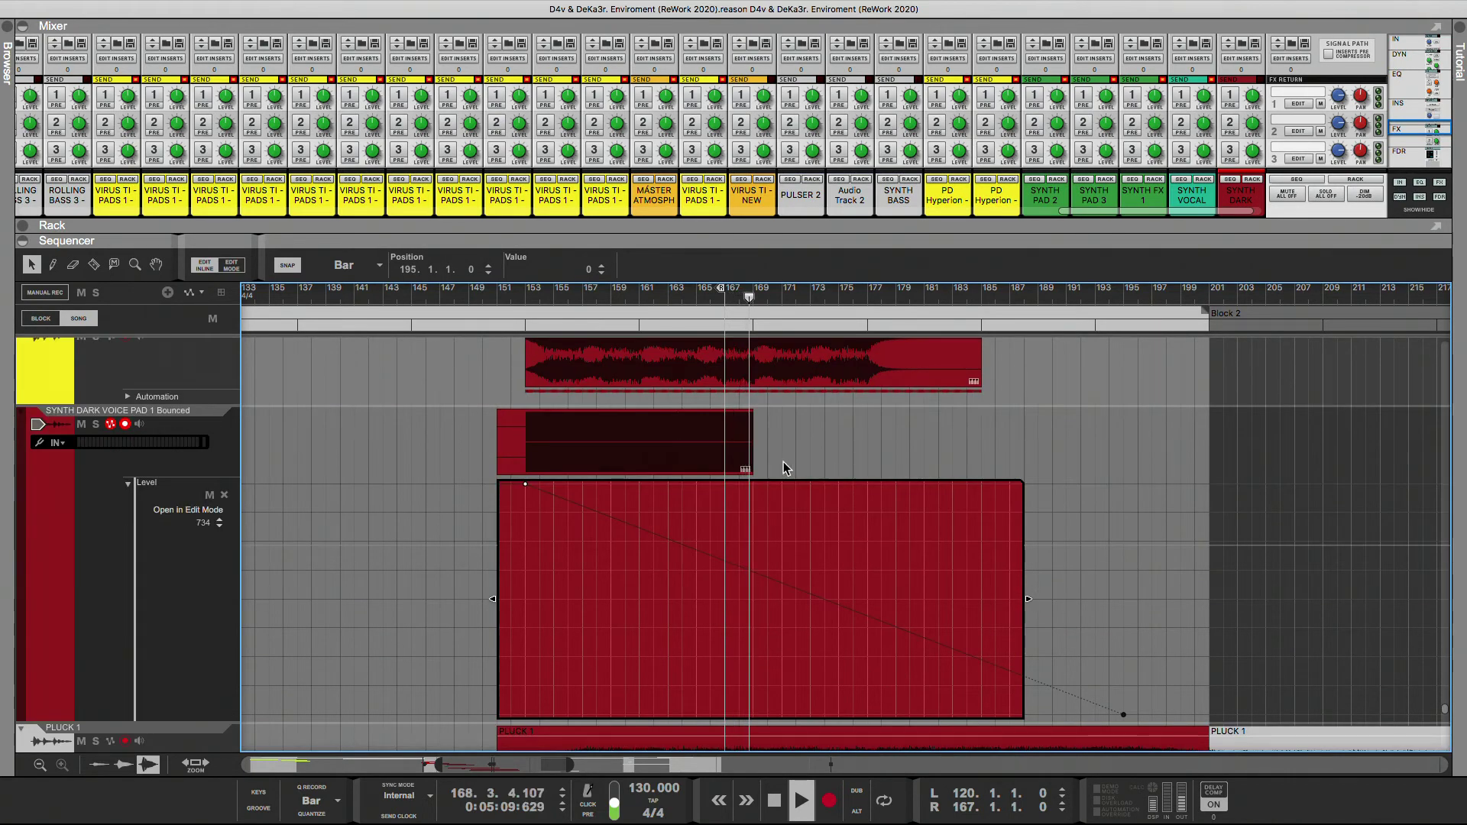
pyautogui.click(751, 449)
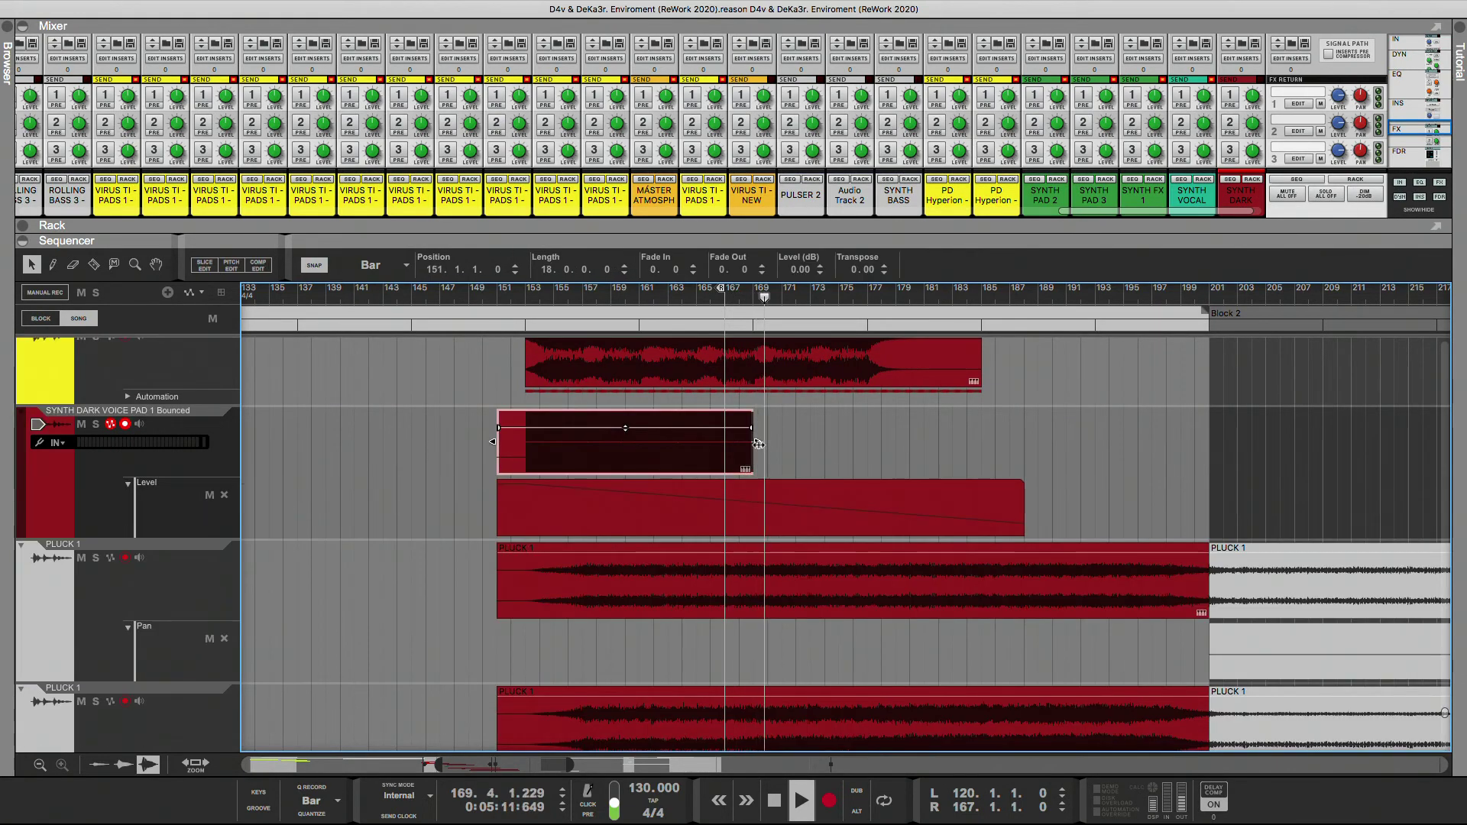
pyautogui.moveTo(761, 450); pyautogui.dragTo(877, 445)
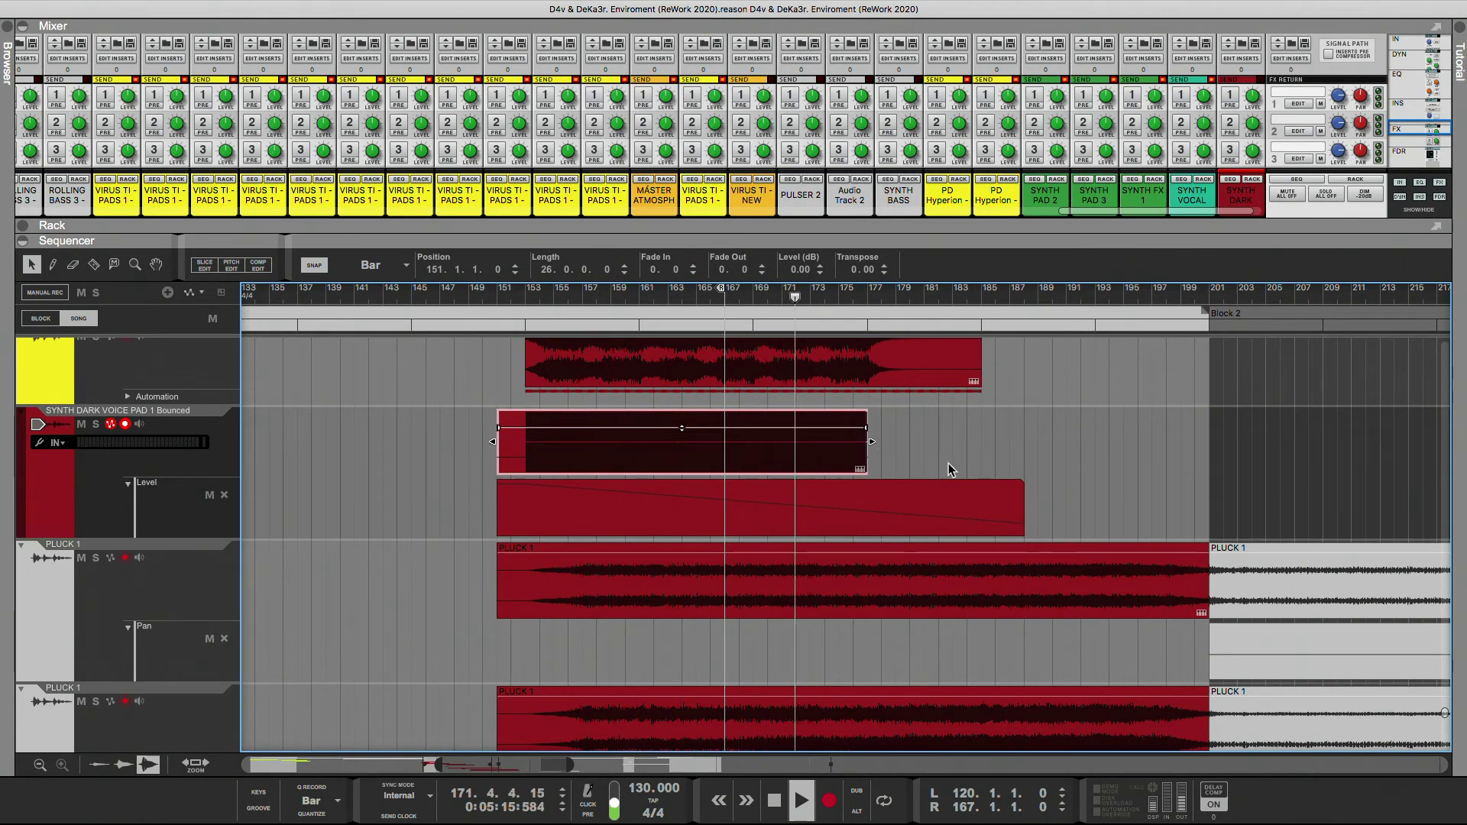
# - Replay from bar 153 and add Level points at bar 169 with value 586 and at bar 177 with value 427
pyautogui.doubleClick(954, 520)
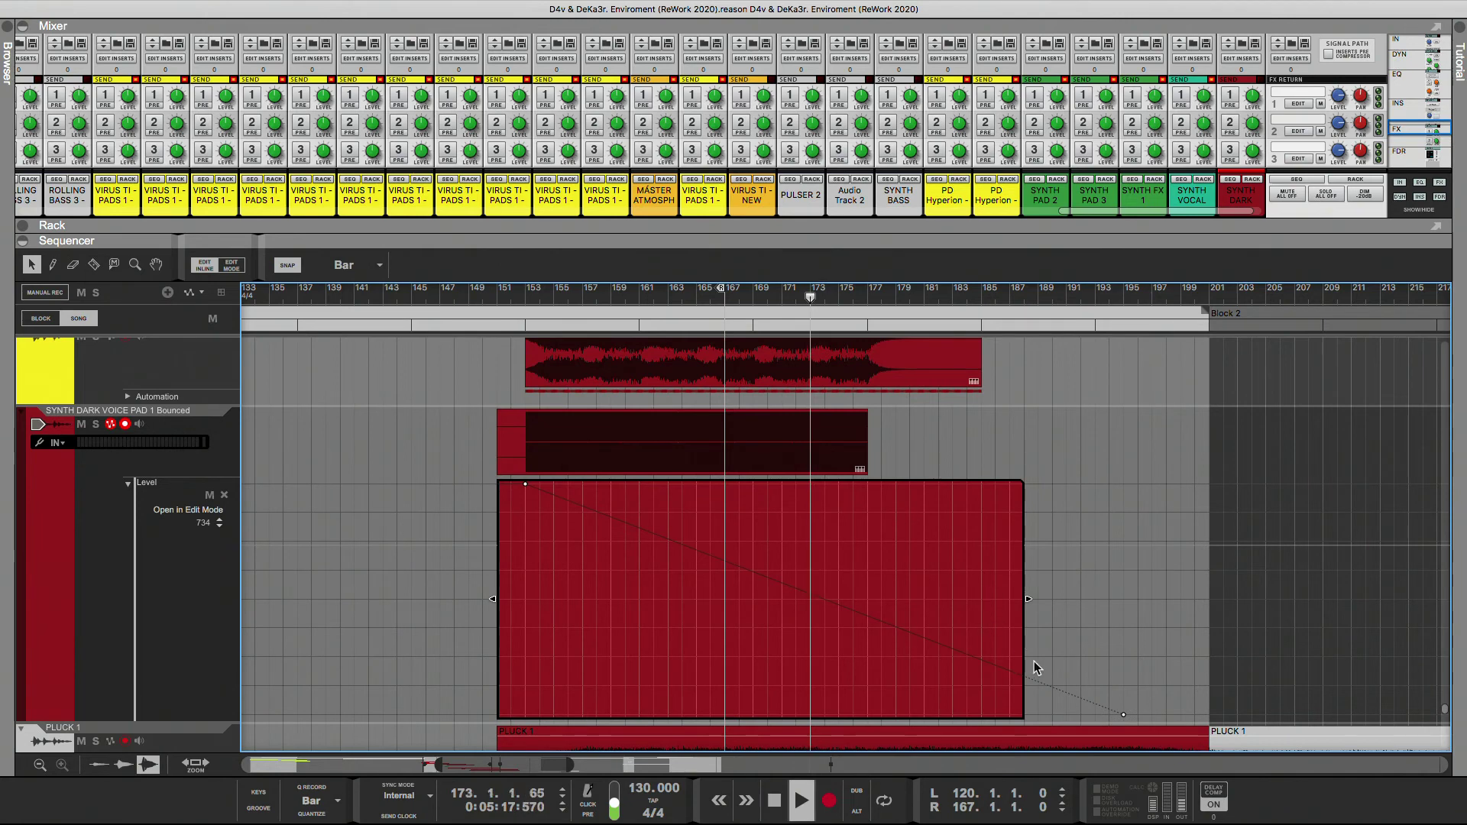
pyautogui.click(527, 294)
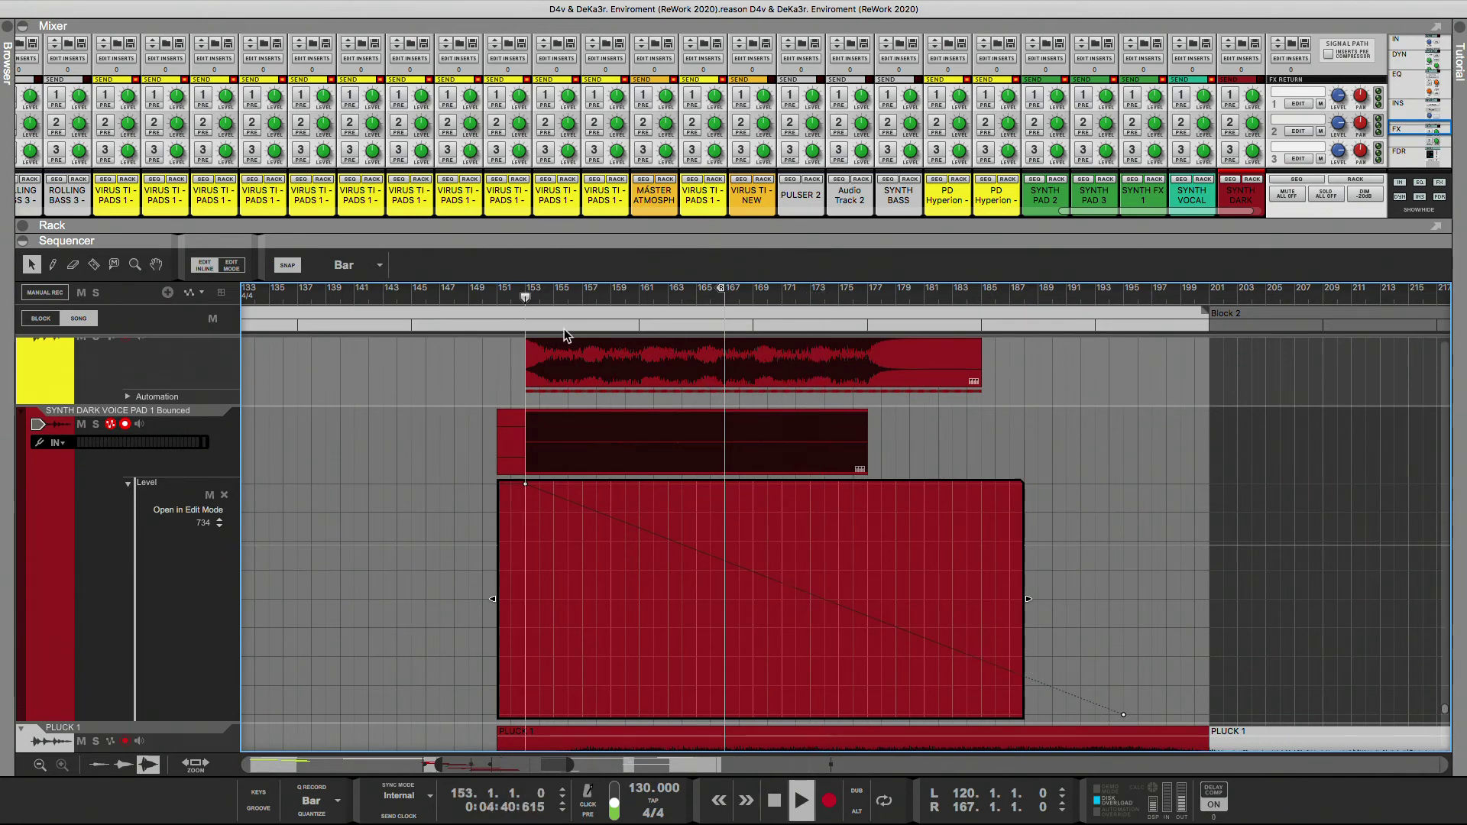
pyautogui.click(753, 571)
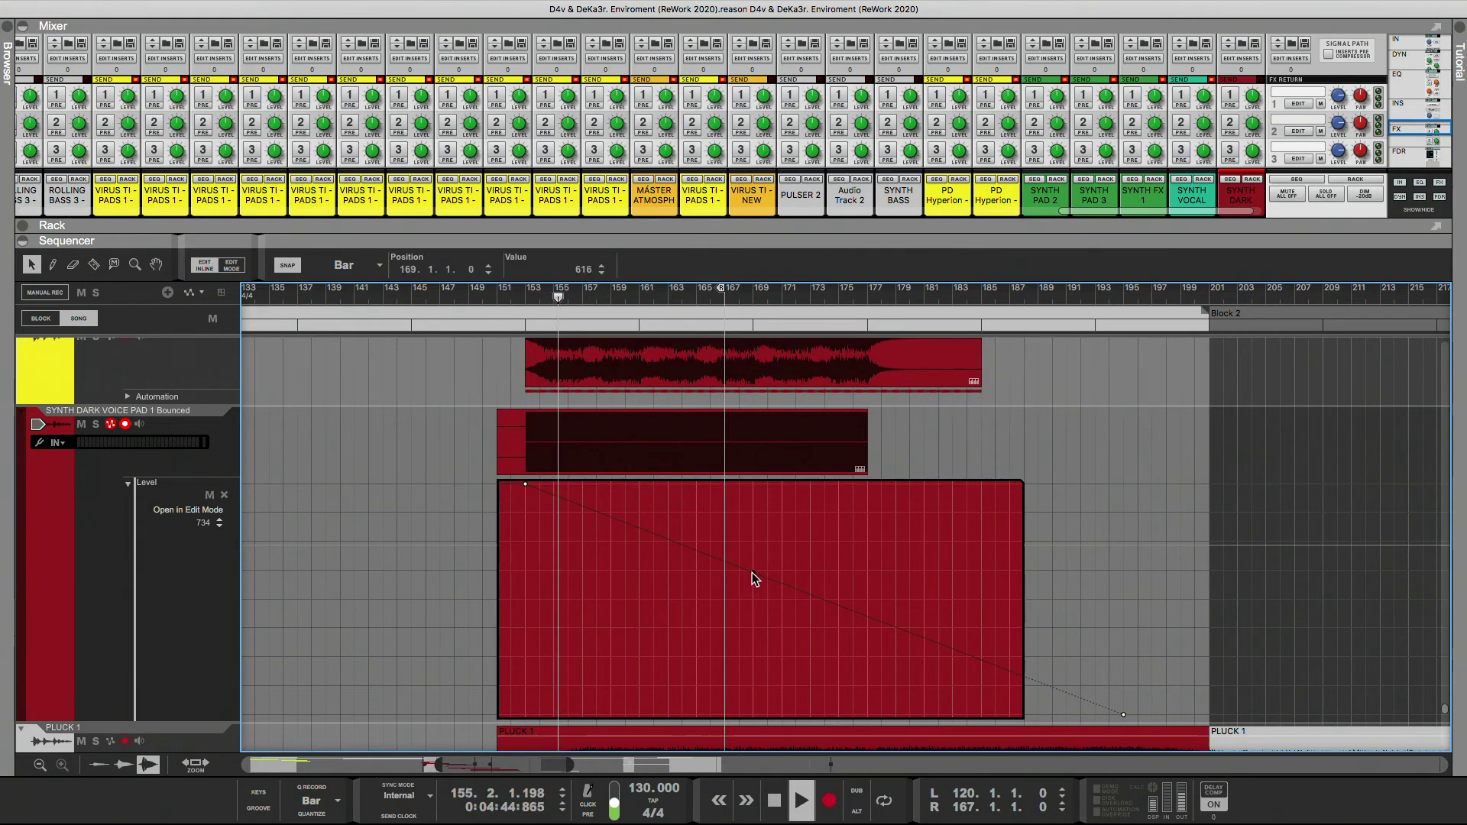
pyautogui.click(867, 615)
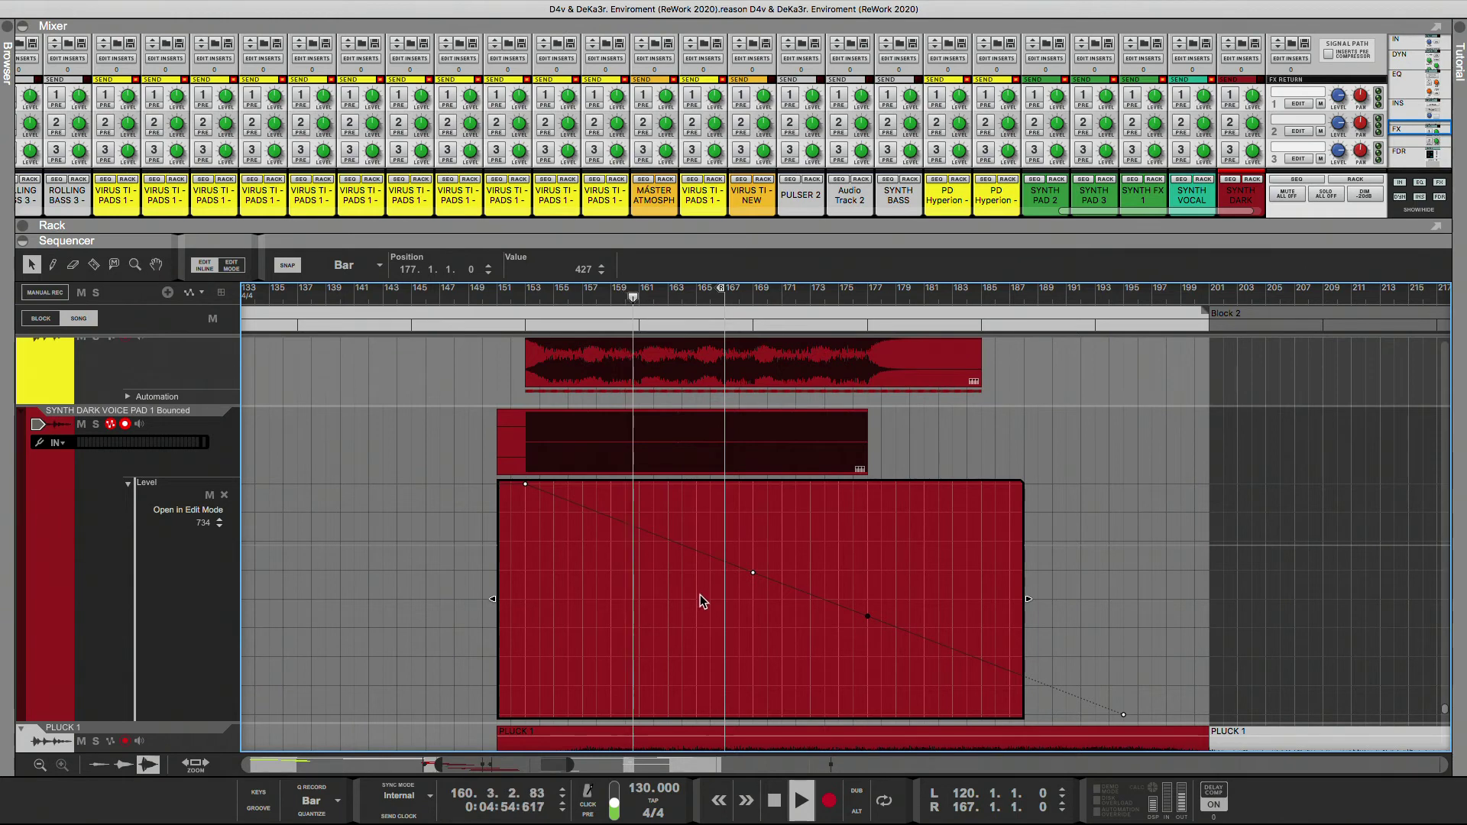
pyautogui.click(752, 573)
pyautogui.moveTo(752, 583); pyautogui.dragTo(754, 594)
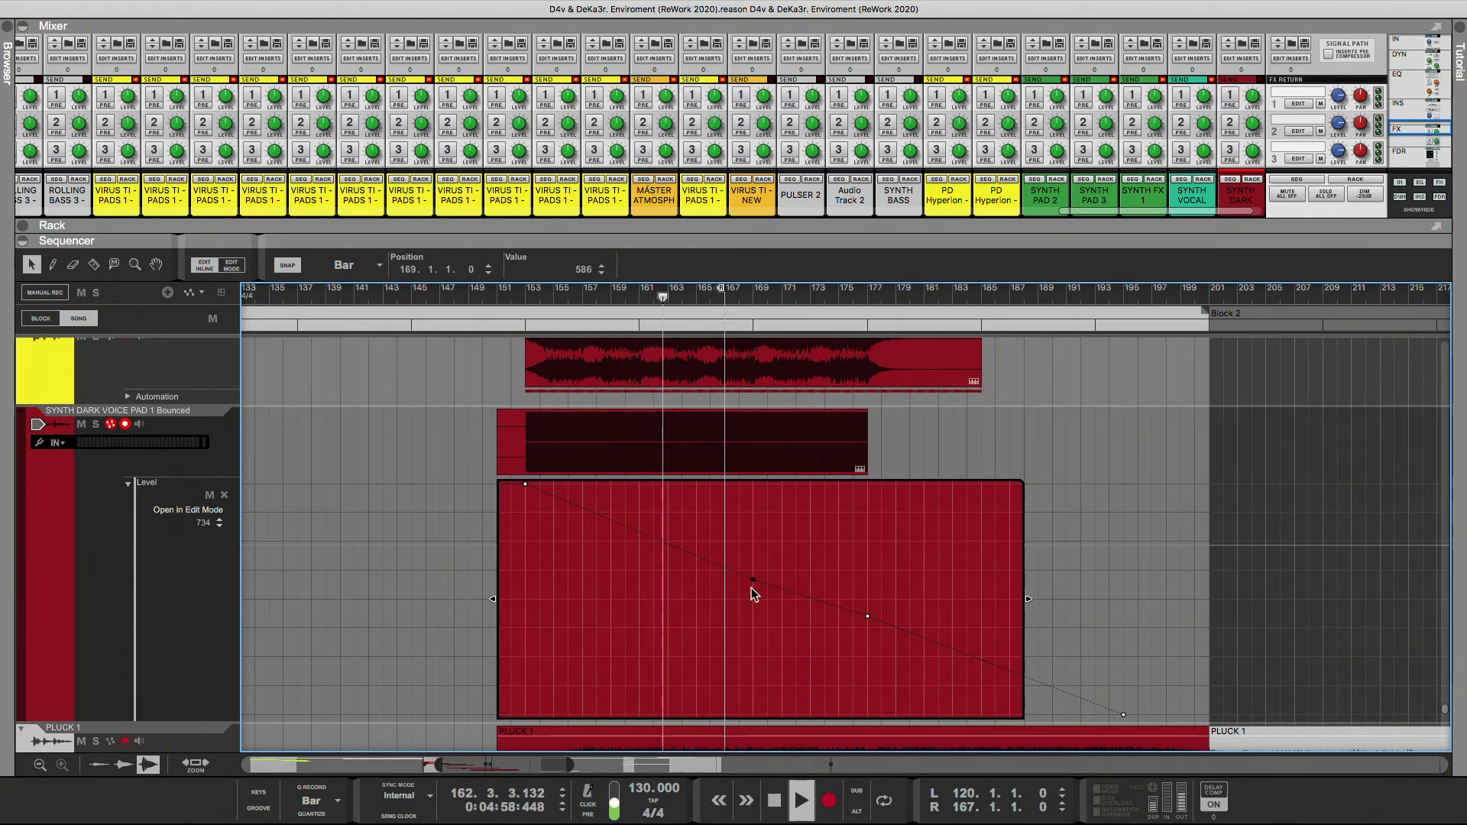
# - Replay from bar 151 and add a Level point at bar 161 with value 738
pyautogui.click(503, 283)
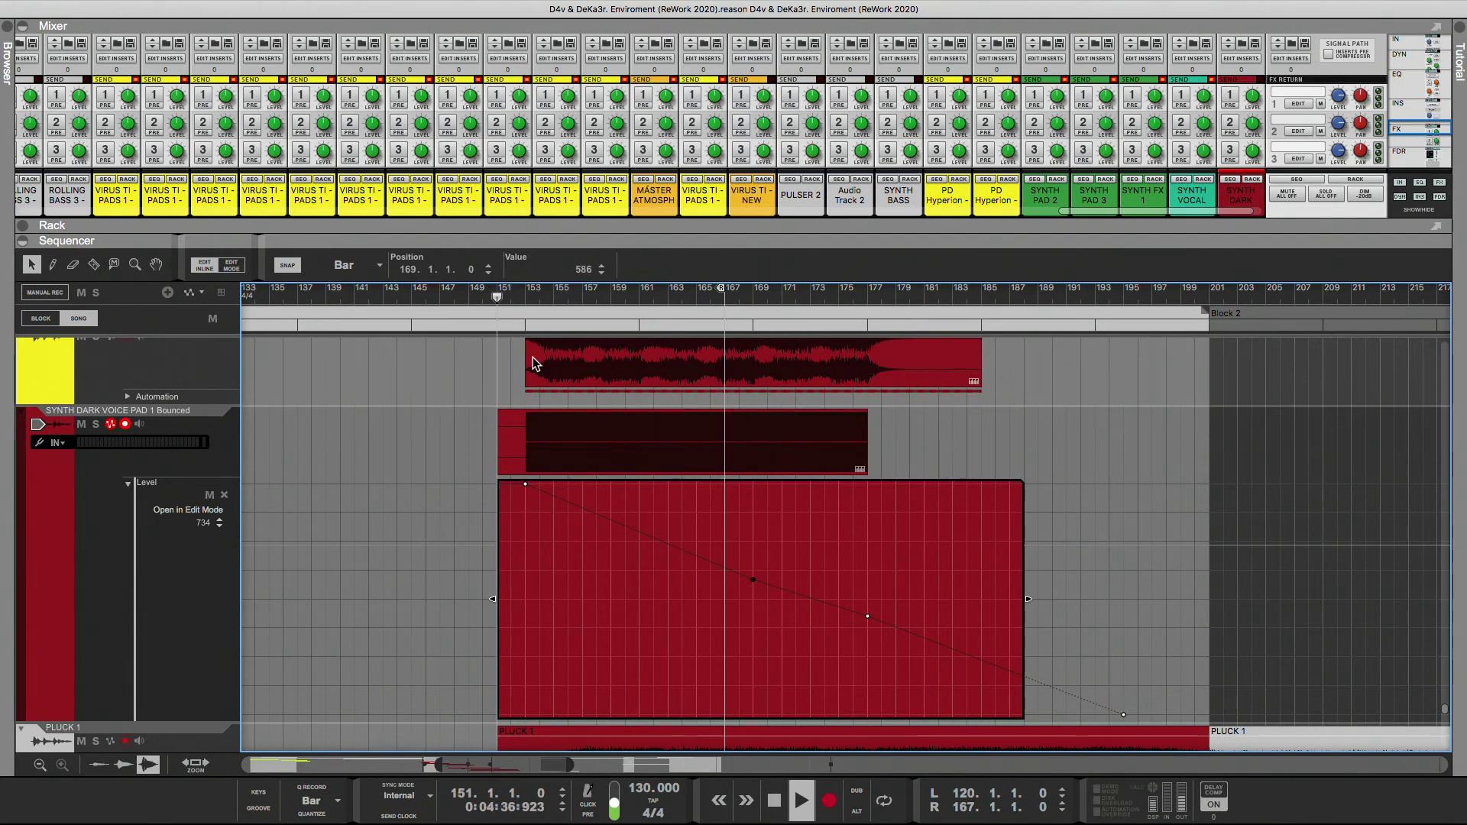
pyautogui.click(638, 533)
pyautogui.moveTo(638, 531)
pyautogui.mouseDown()
pyautogui.moveTo(637, 515)
pyautogui.moveTo(636, 556)
pyautogui.mouseUp()
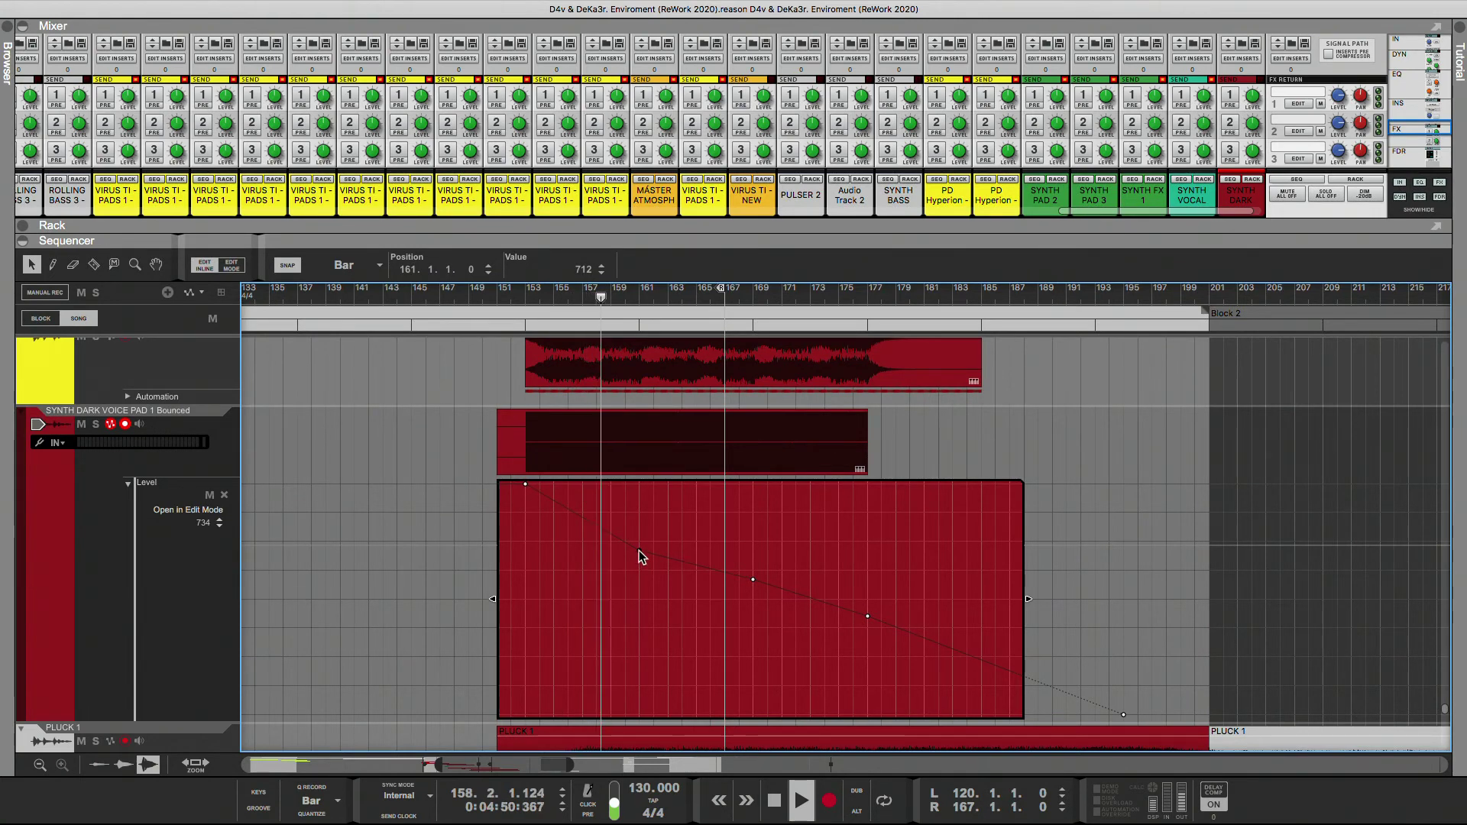
pyautogui.moveTo(638, 550); pyautogui.dragTo(639, 543)
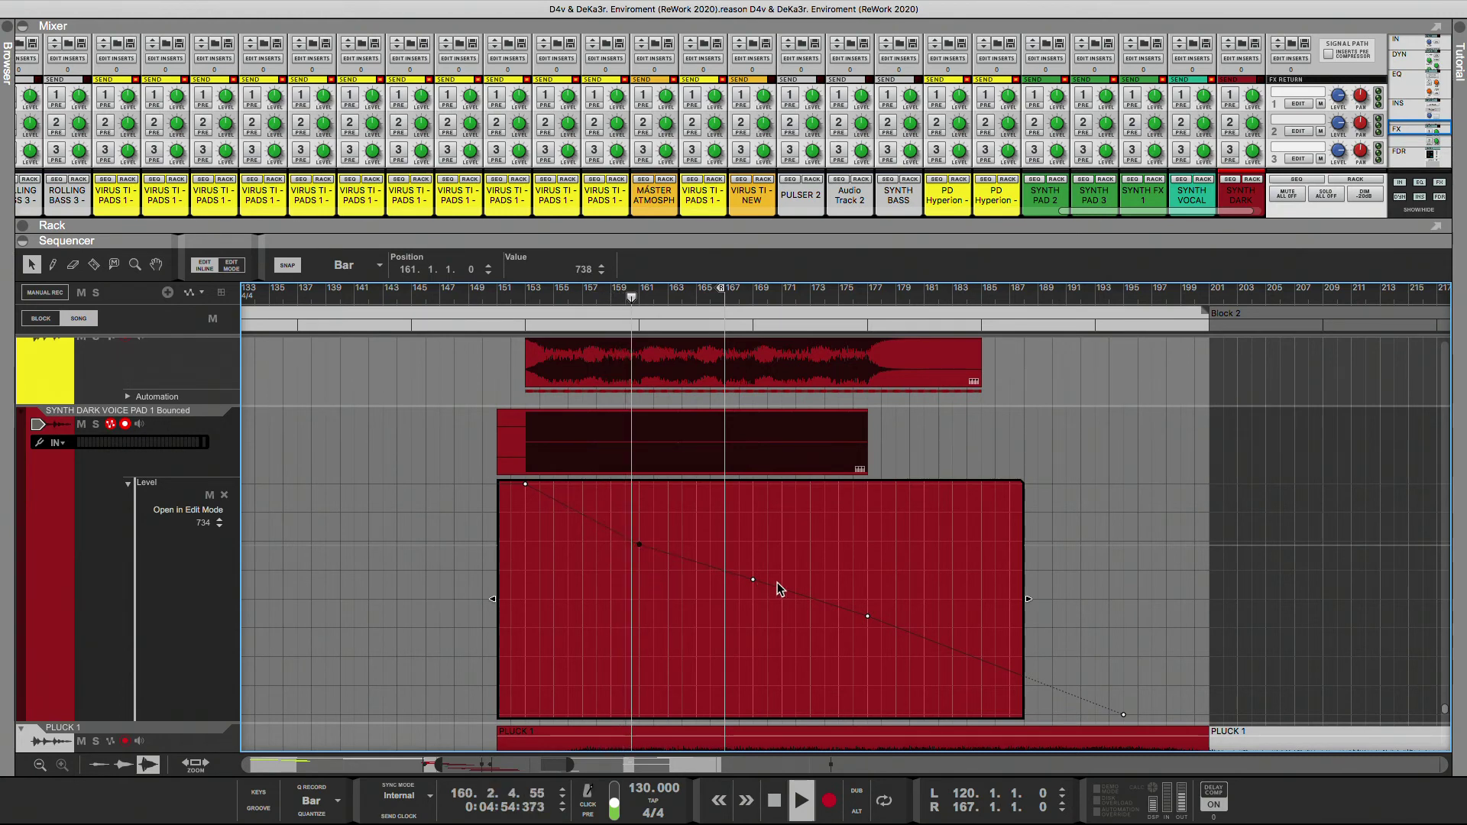
# - Raise the bar 169 Level point to 632, move the bar 177 point to bar 169 at 537, and replay from about there
pyautogui.moveTo(754, 583); pyautogui.dragTo(752, 567)
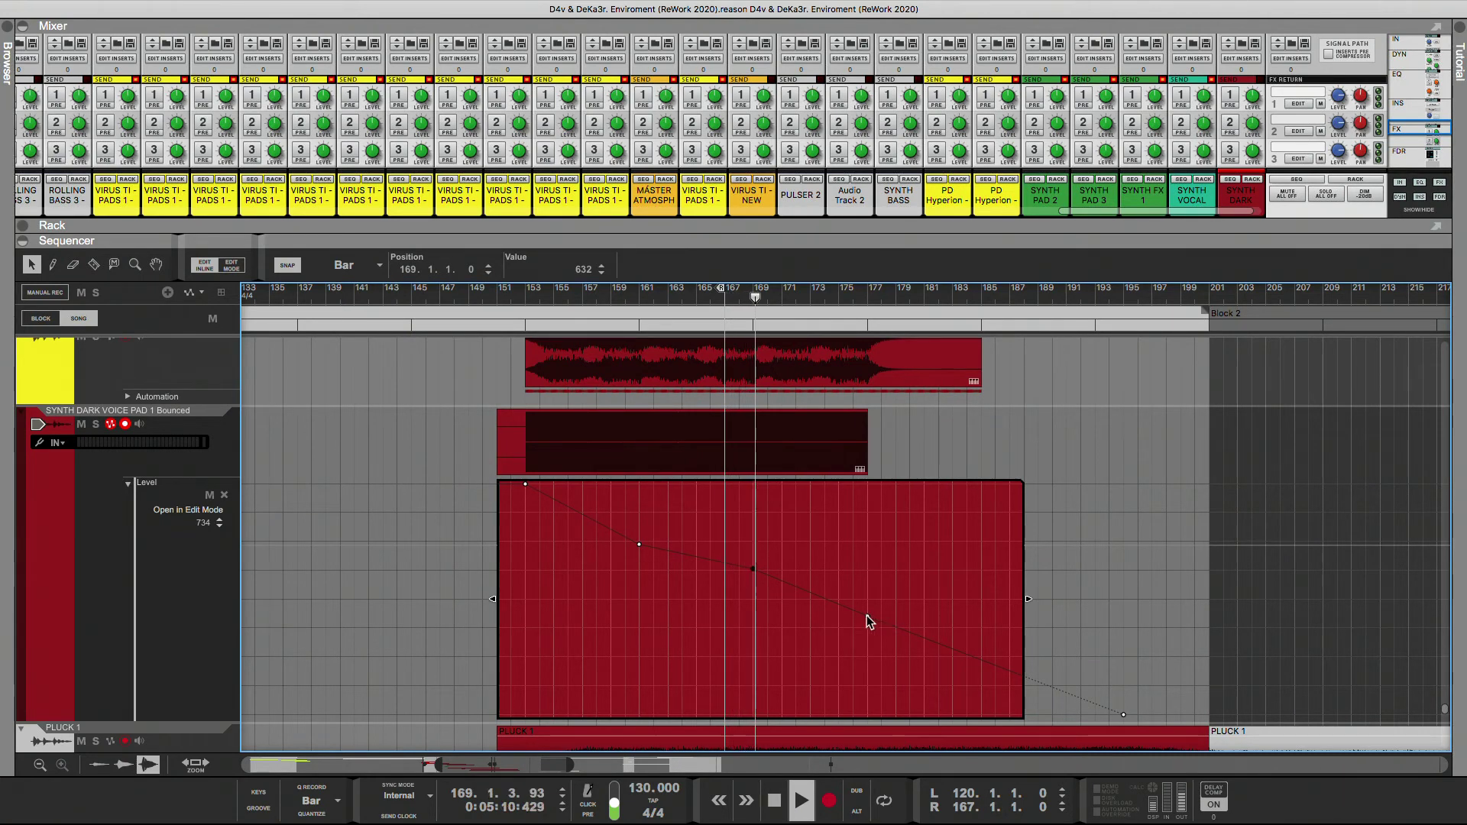
pyautogui.moveTo(868, 616); pyautogui.dragTo(751, 590)
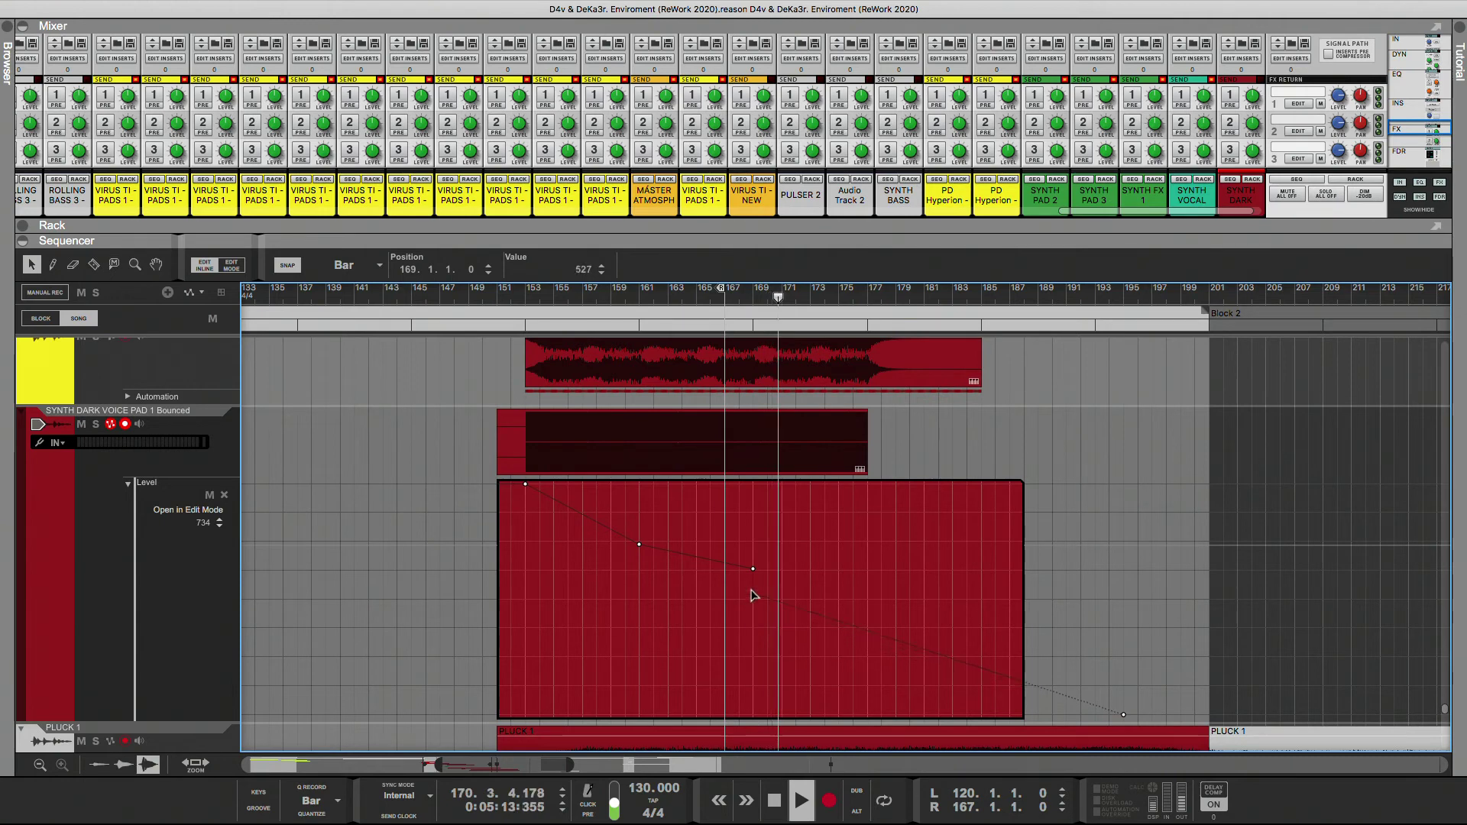
pyautogui.click(741, 301)
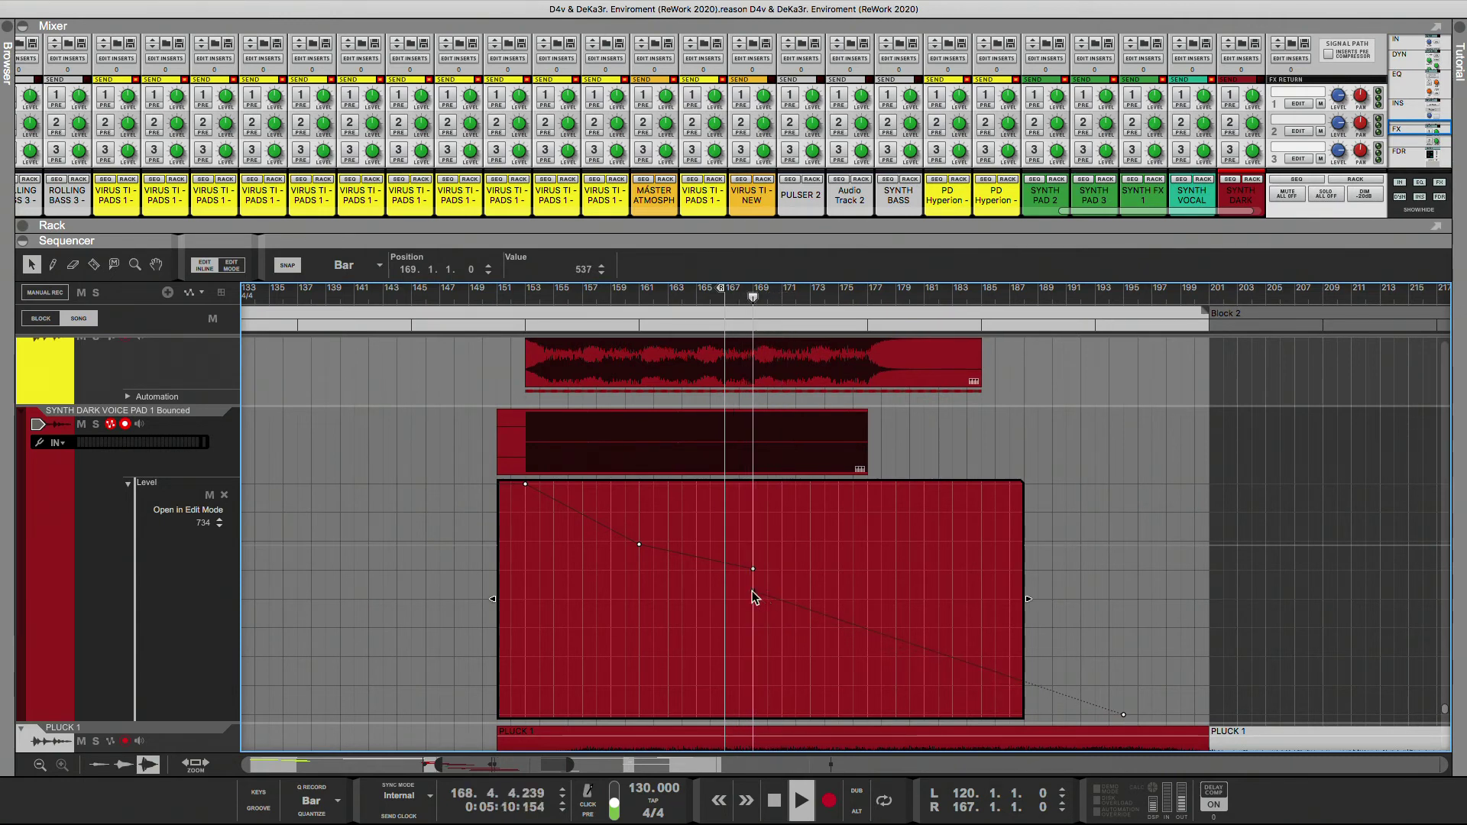
# - Search the tracks above and copy the second DigistrmSV clip to bar 166, replaying from about bar 165
pyautogui.scroll(8, 761, 626)
pyautogui.scroll(15, 761, 627)
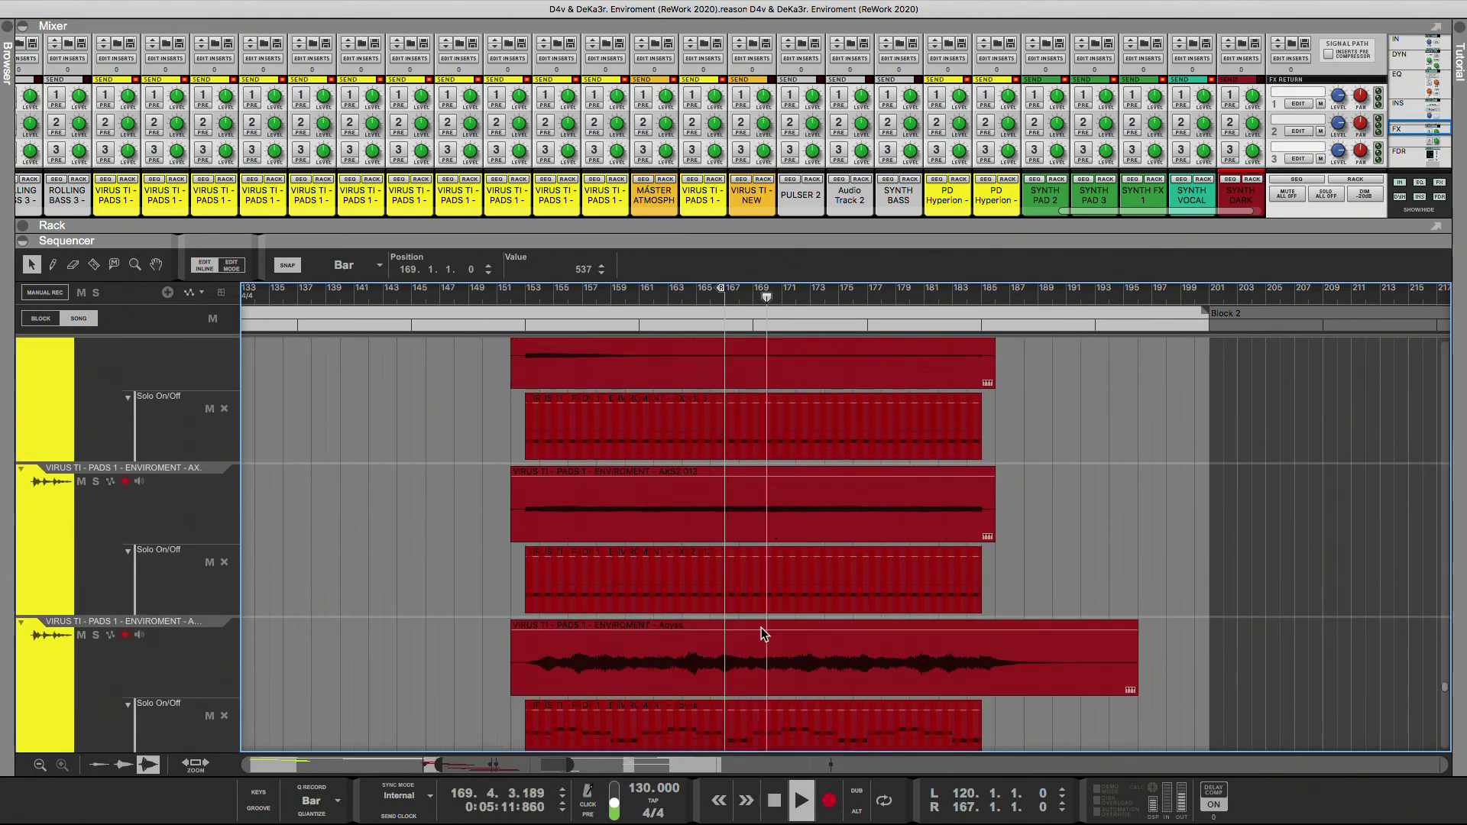
pyautogui.scroll(12, 761, 628)
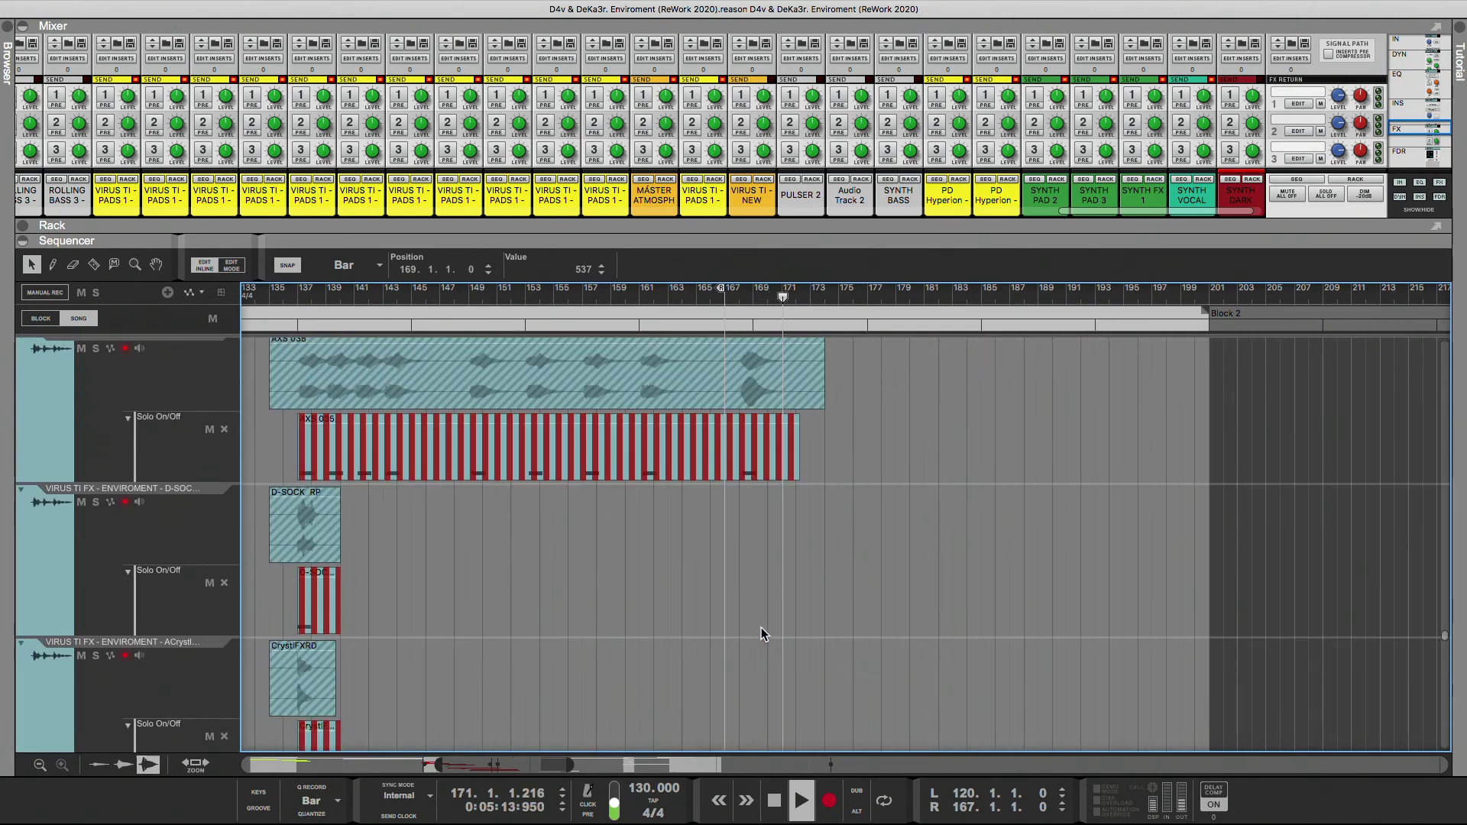
pyautogui.scroll(12, 760, 627)
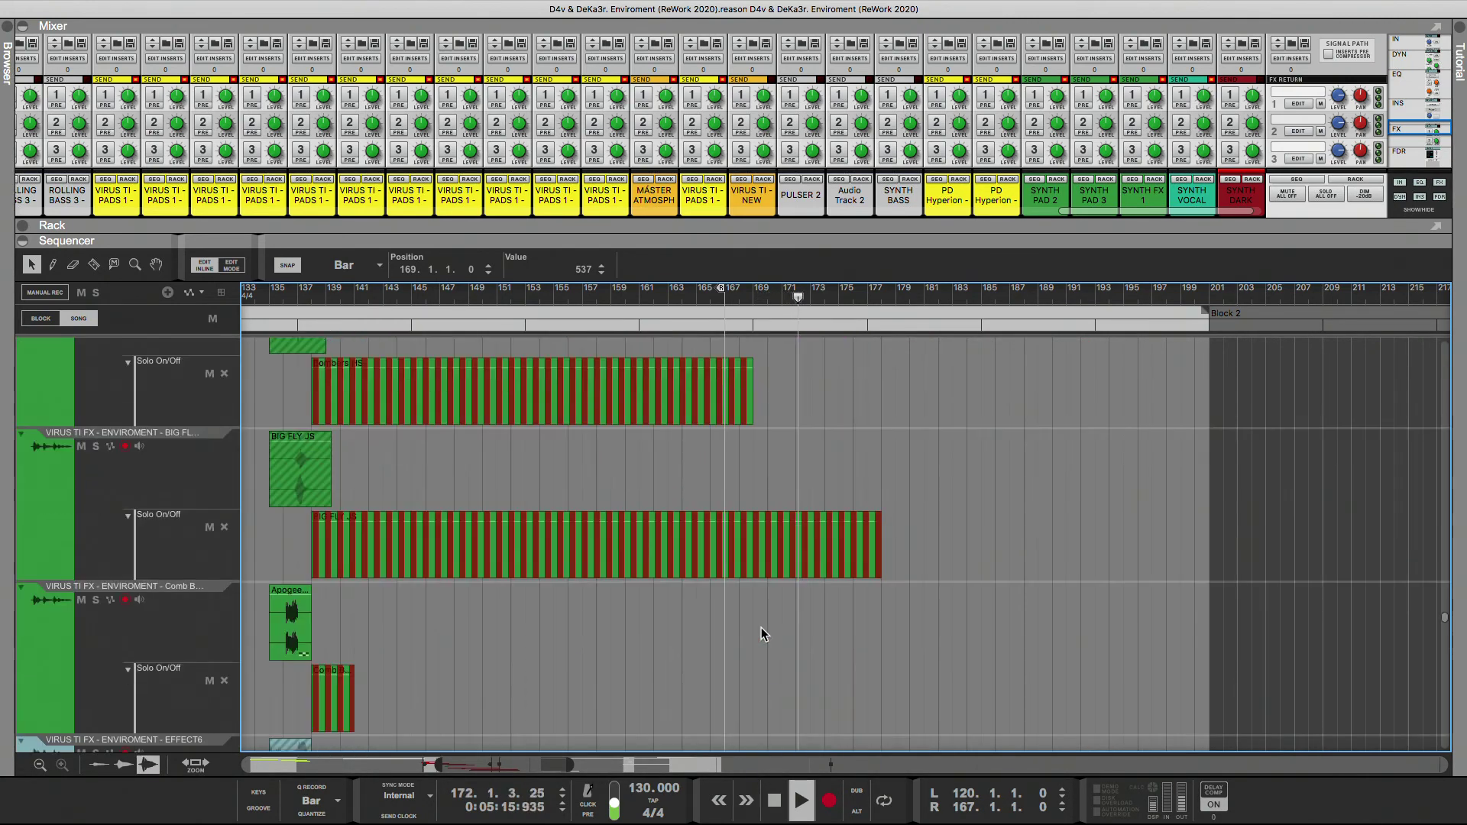
pyautogui.scroll(12, 761, 633)
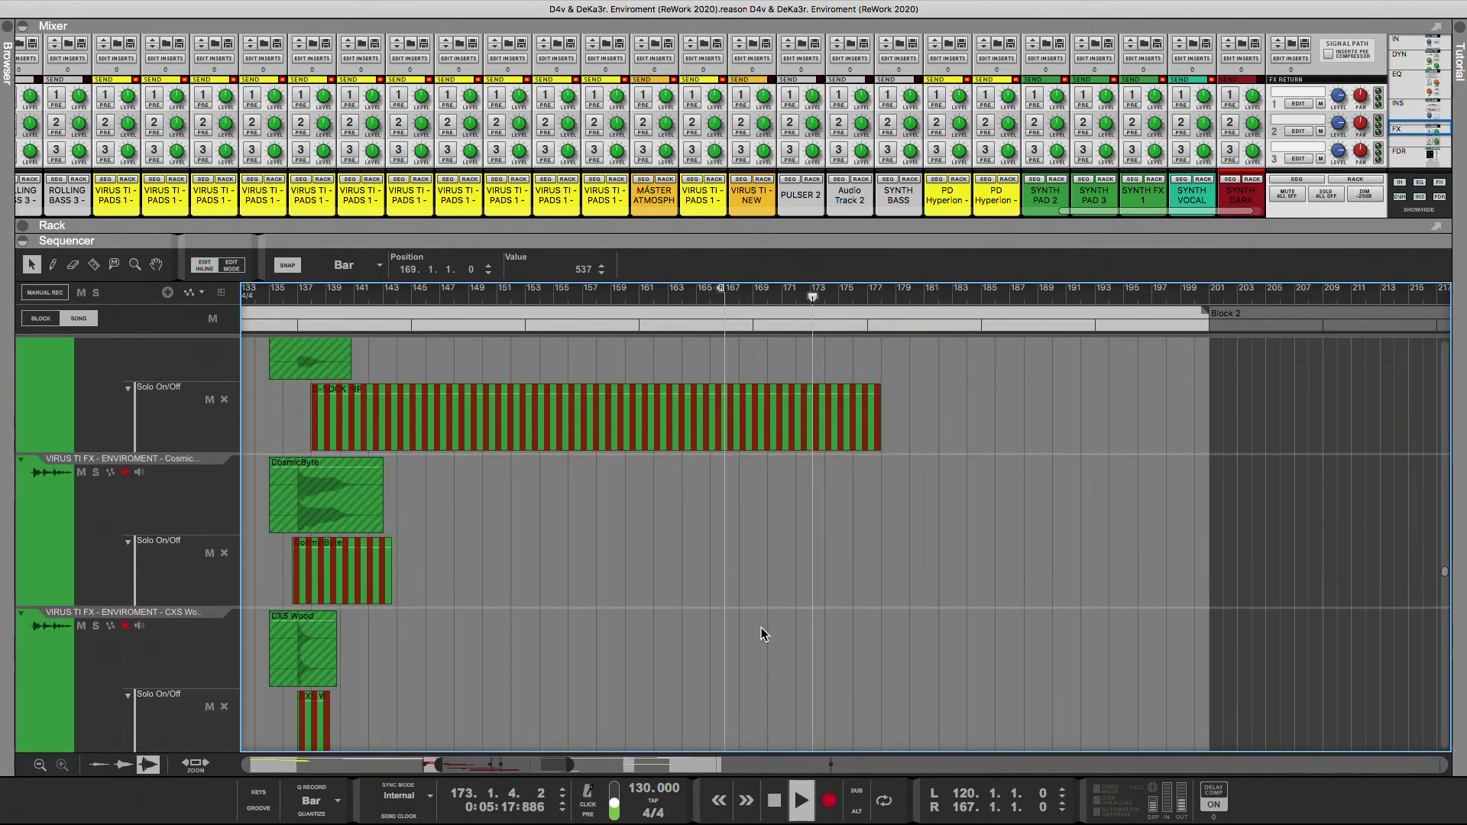
pyautogui.scroll(-5, 761, 634)
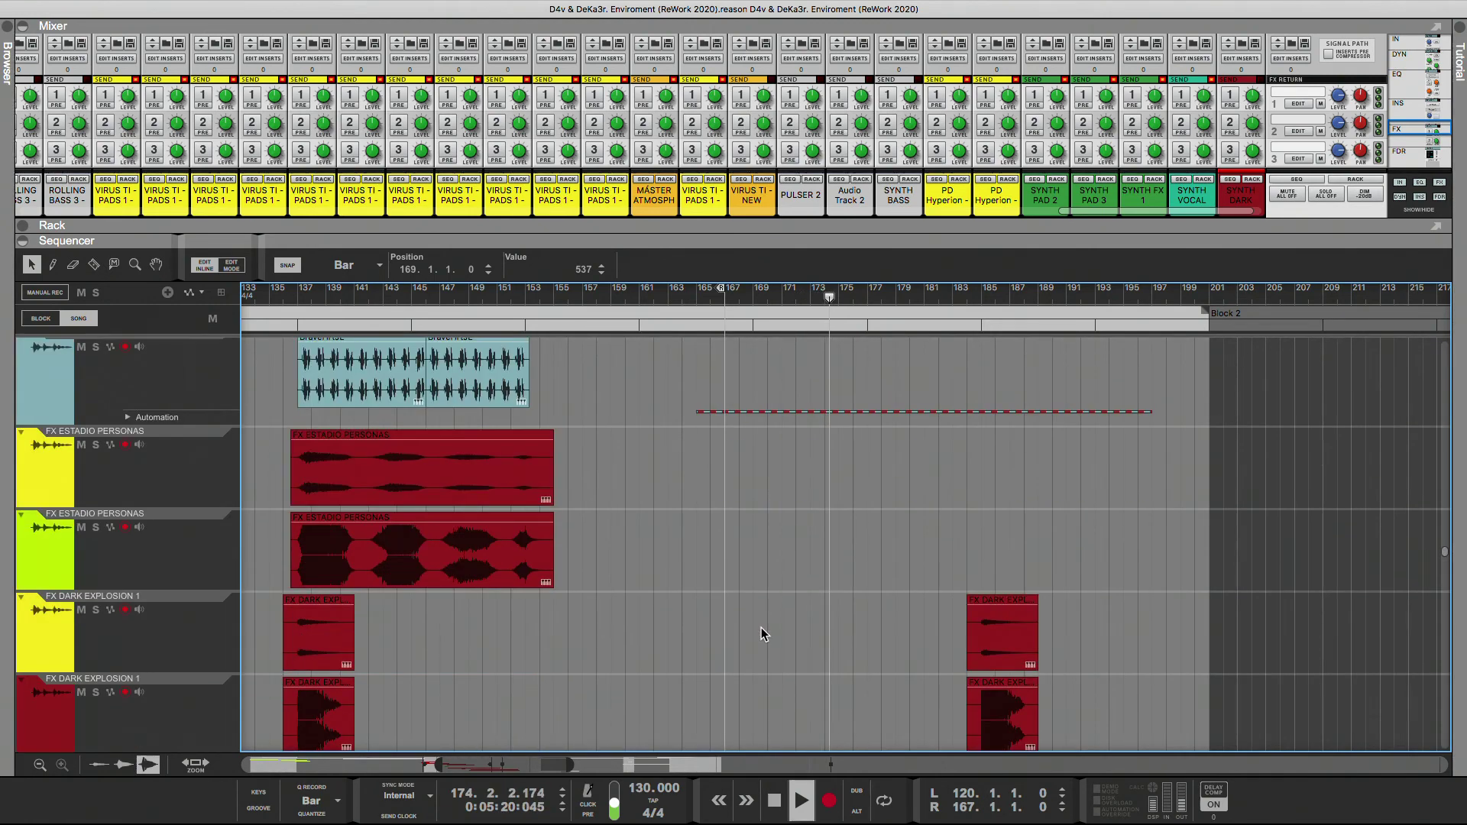
pyautogui.scroll(8, 761, 634)
pyautogui.scroll(10, 761, 633)
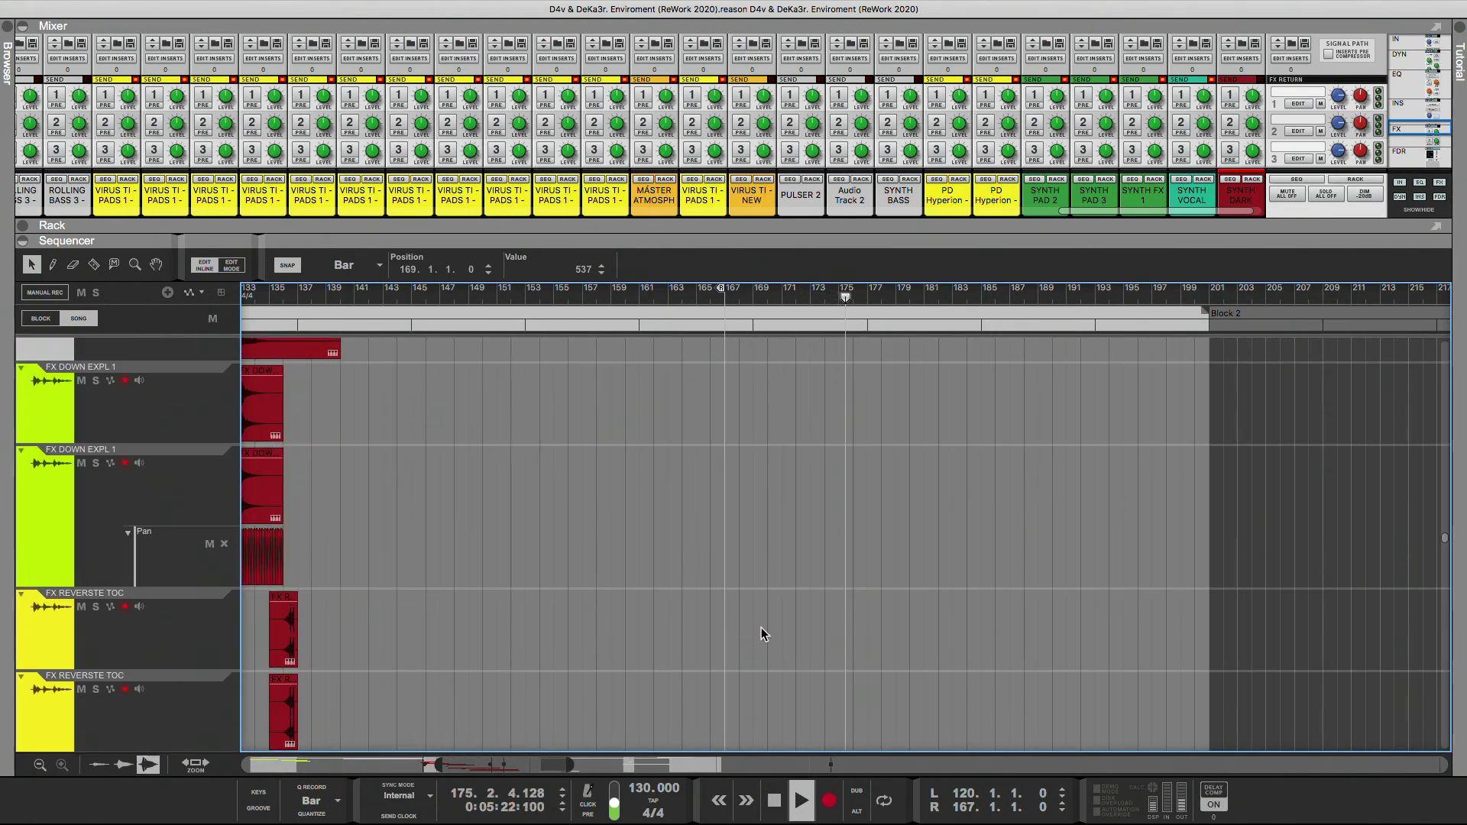
pyautogui.scroll(10, 761, 633)
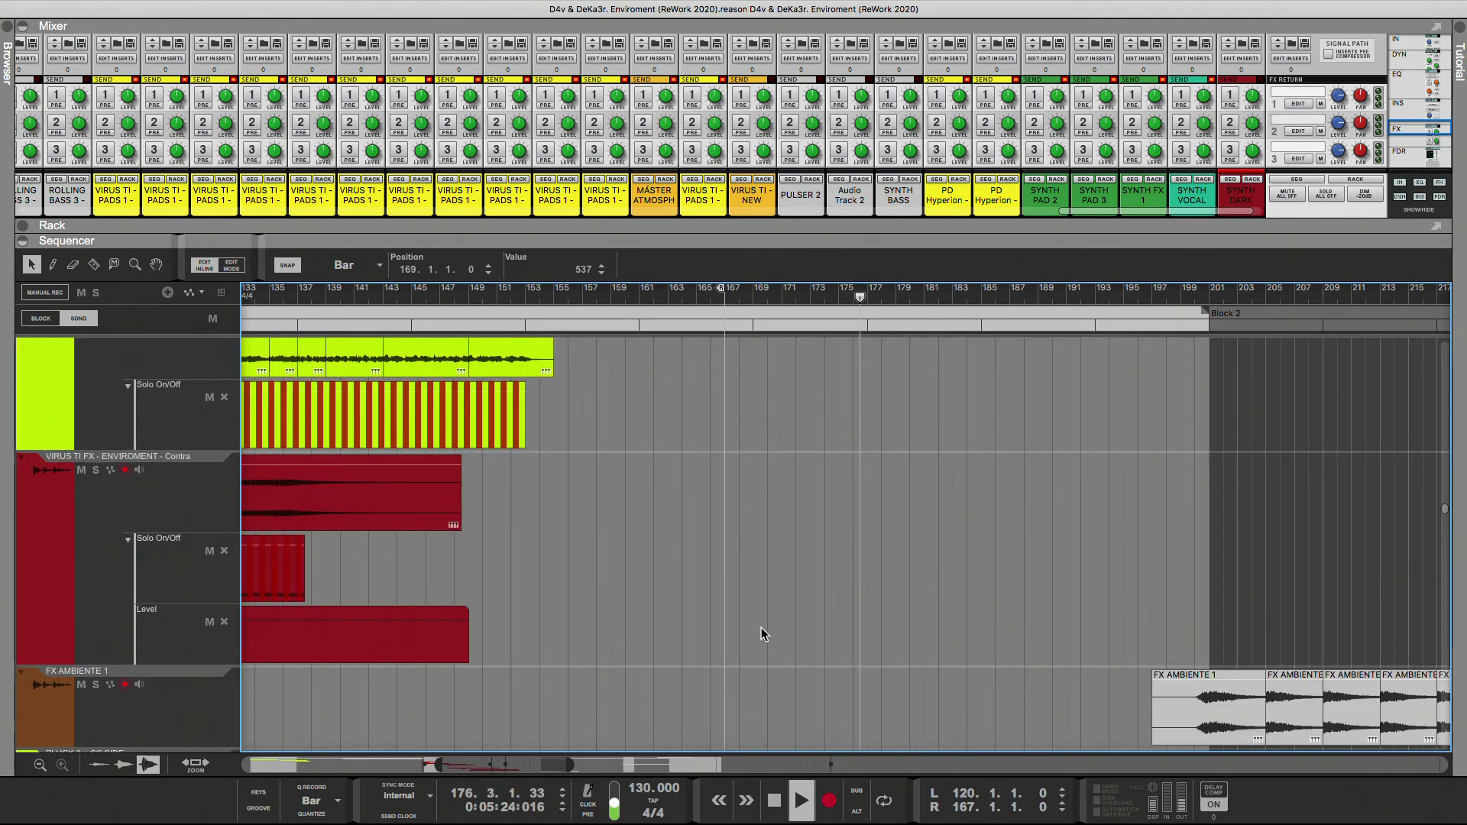
pyautogui.scroll(10, 761, 633)
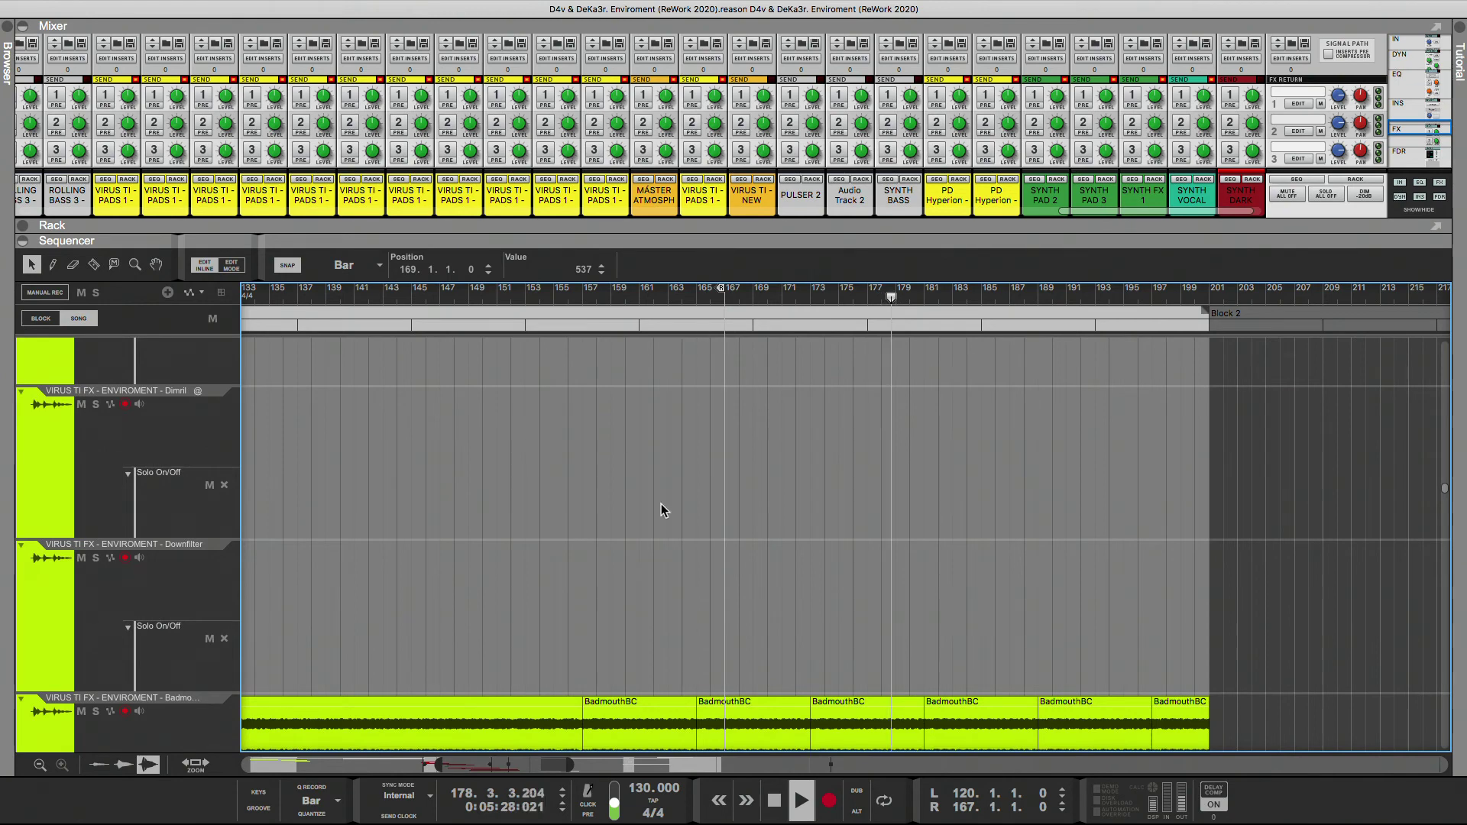
pyautogui.hscroll(-5, 732, 664)
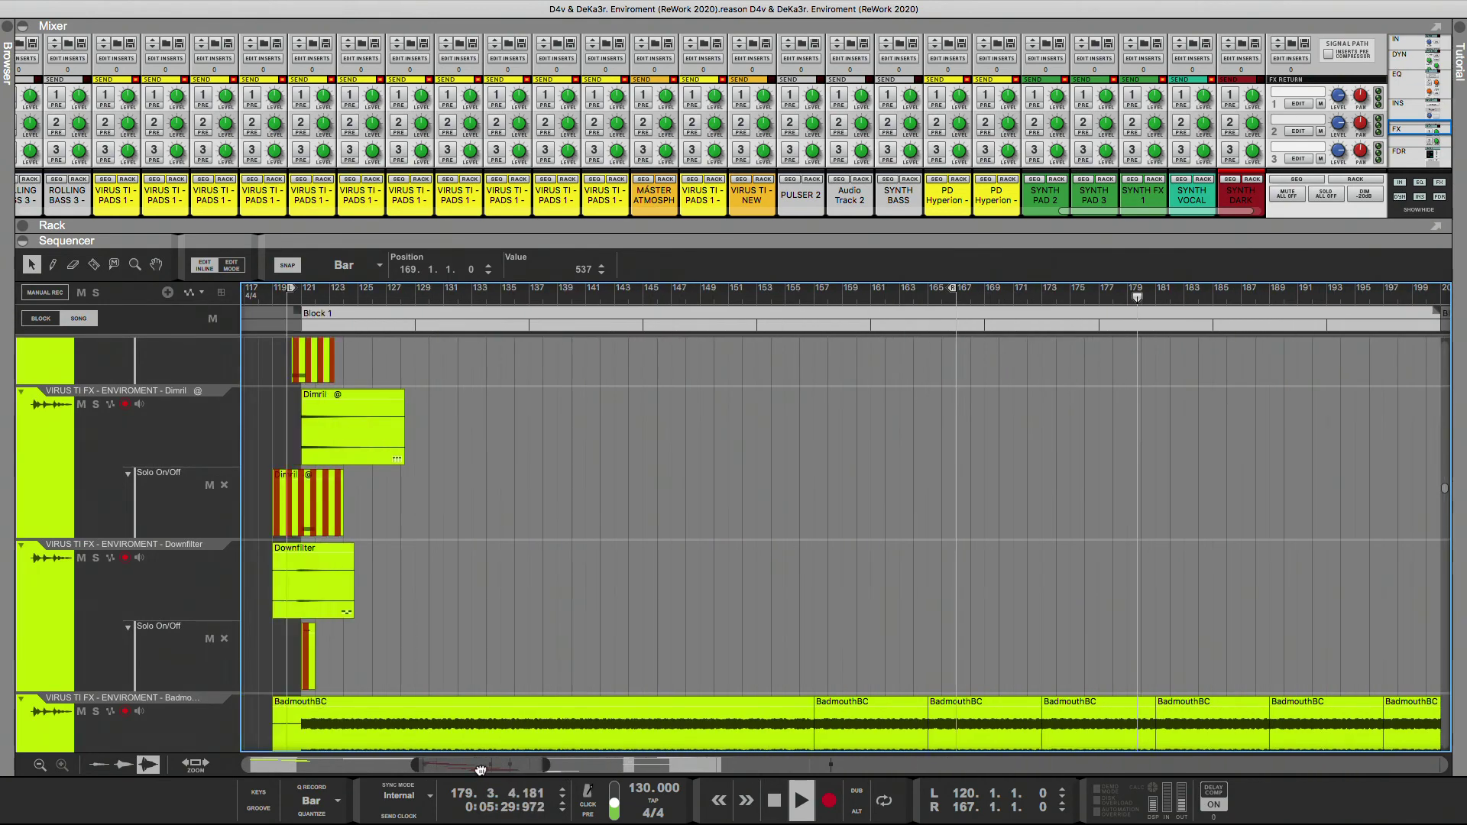
pyautogui.scroll(4, 842, 634)
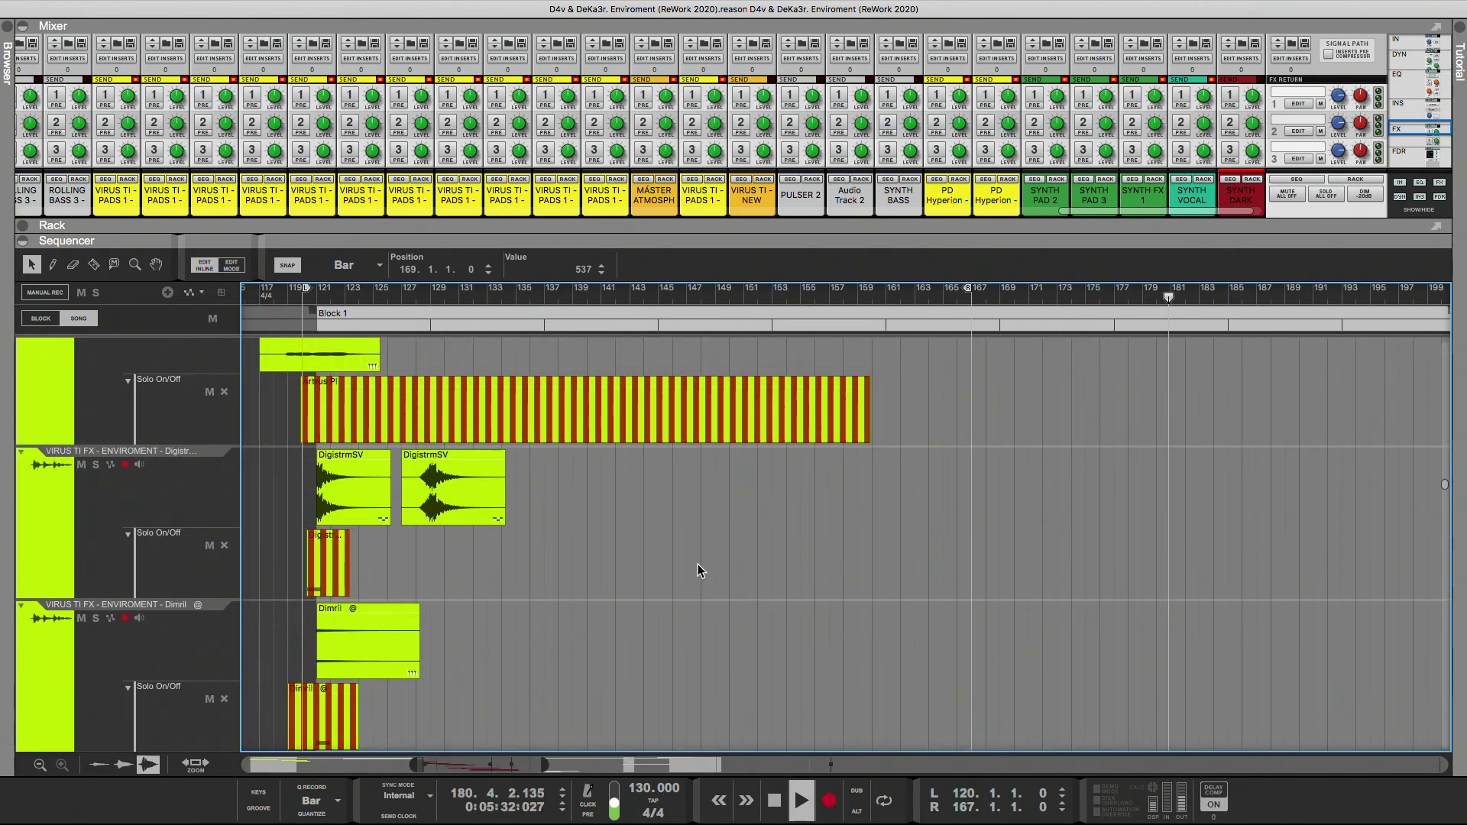
pyautogui.moveTo(458, 499); pyautogui.dragTo(1011, 506)
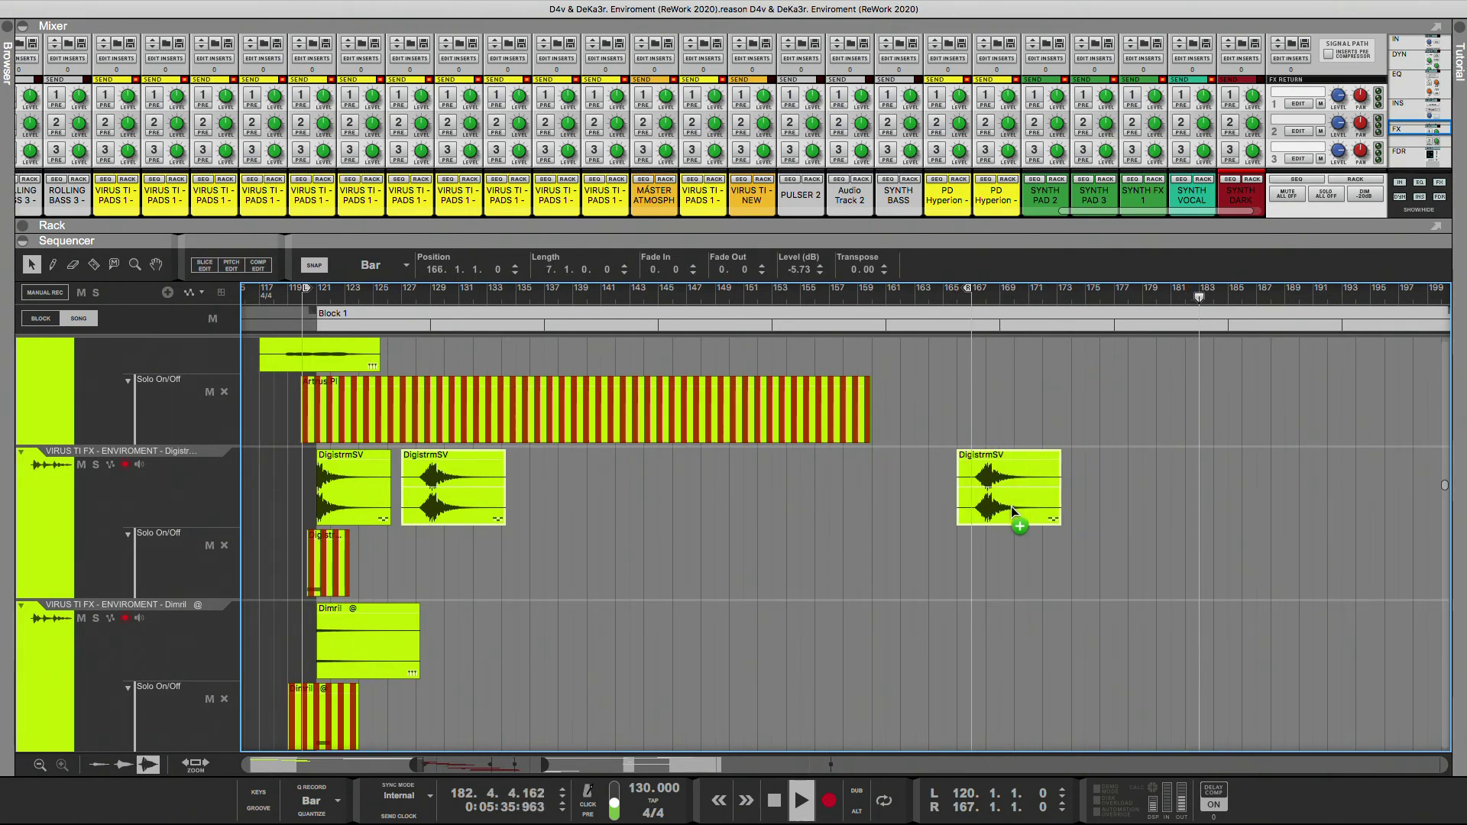
pyautogui.click(947, 298)
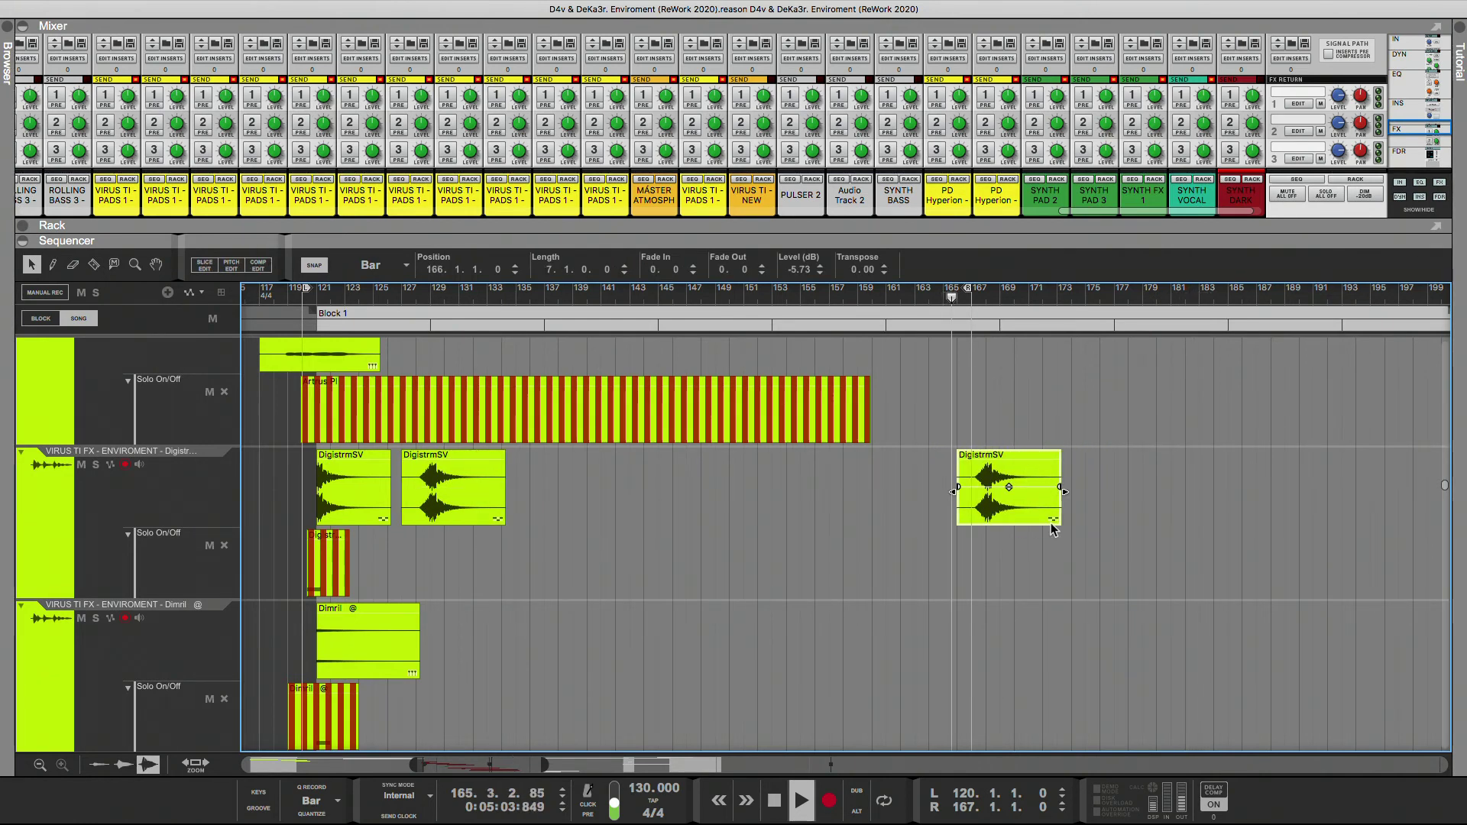
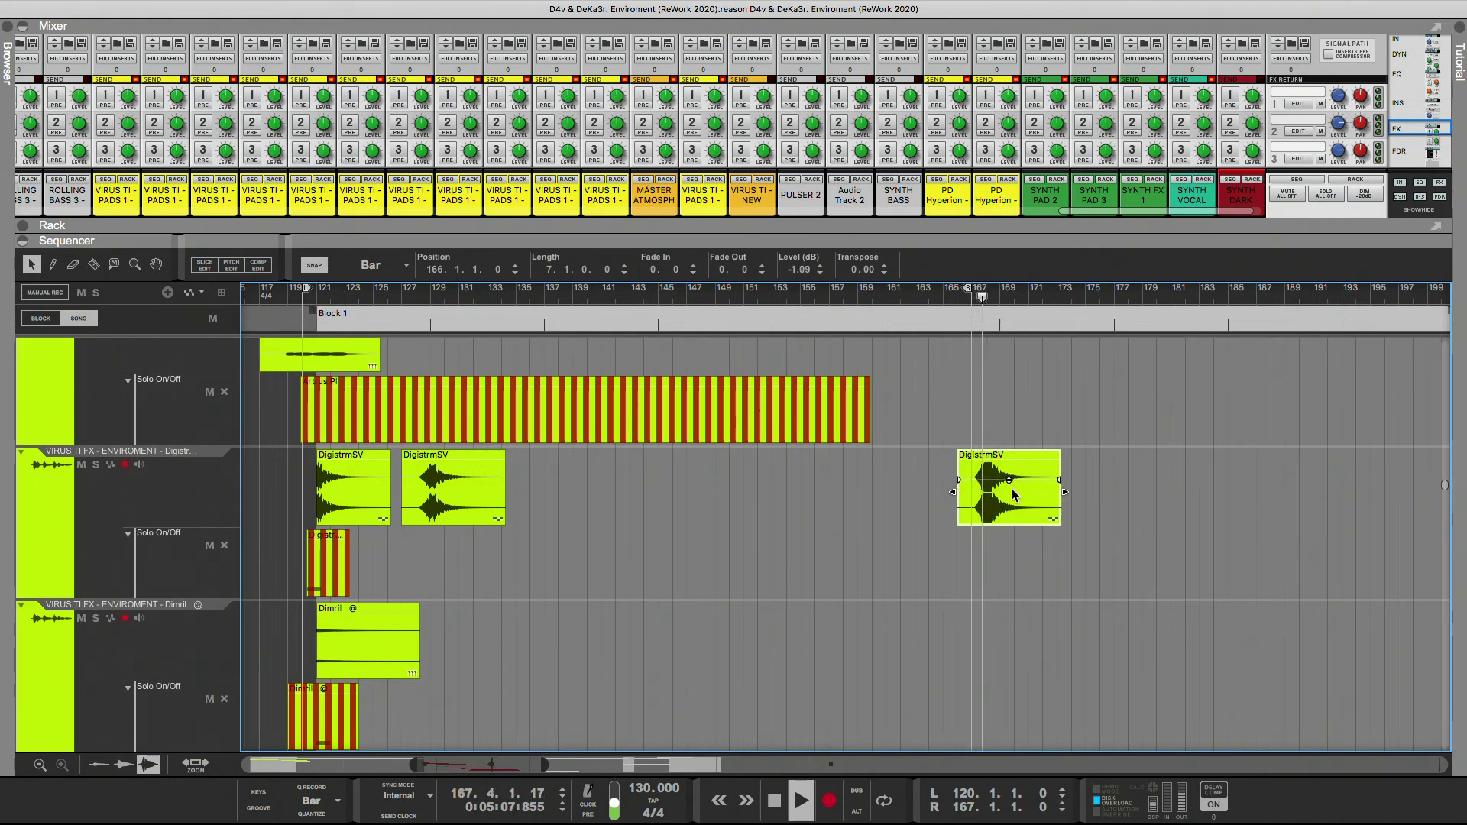
# - Move the copied DigistrmSV clip to bar 167 and set its level to -2.61 dB while replaying from about bar 168
pyautogui.moveTo(1016, 496); pyautogui.dragTo(1017, 468)
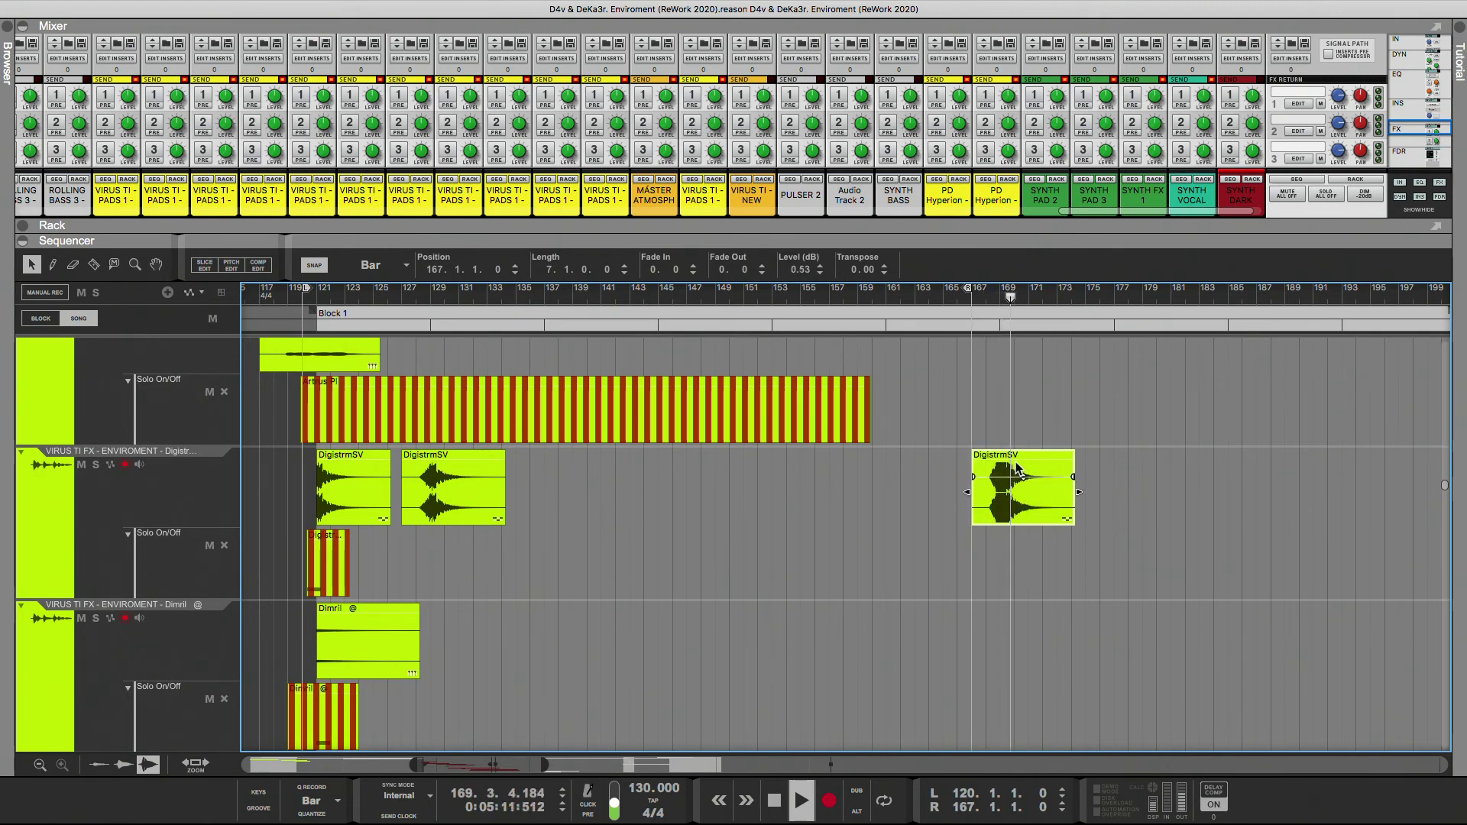
pyautogui.click(985, 288)
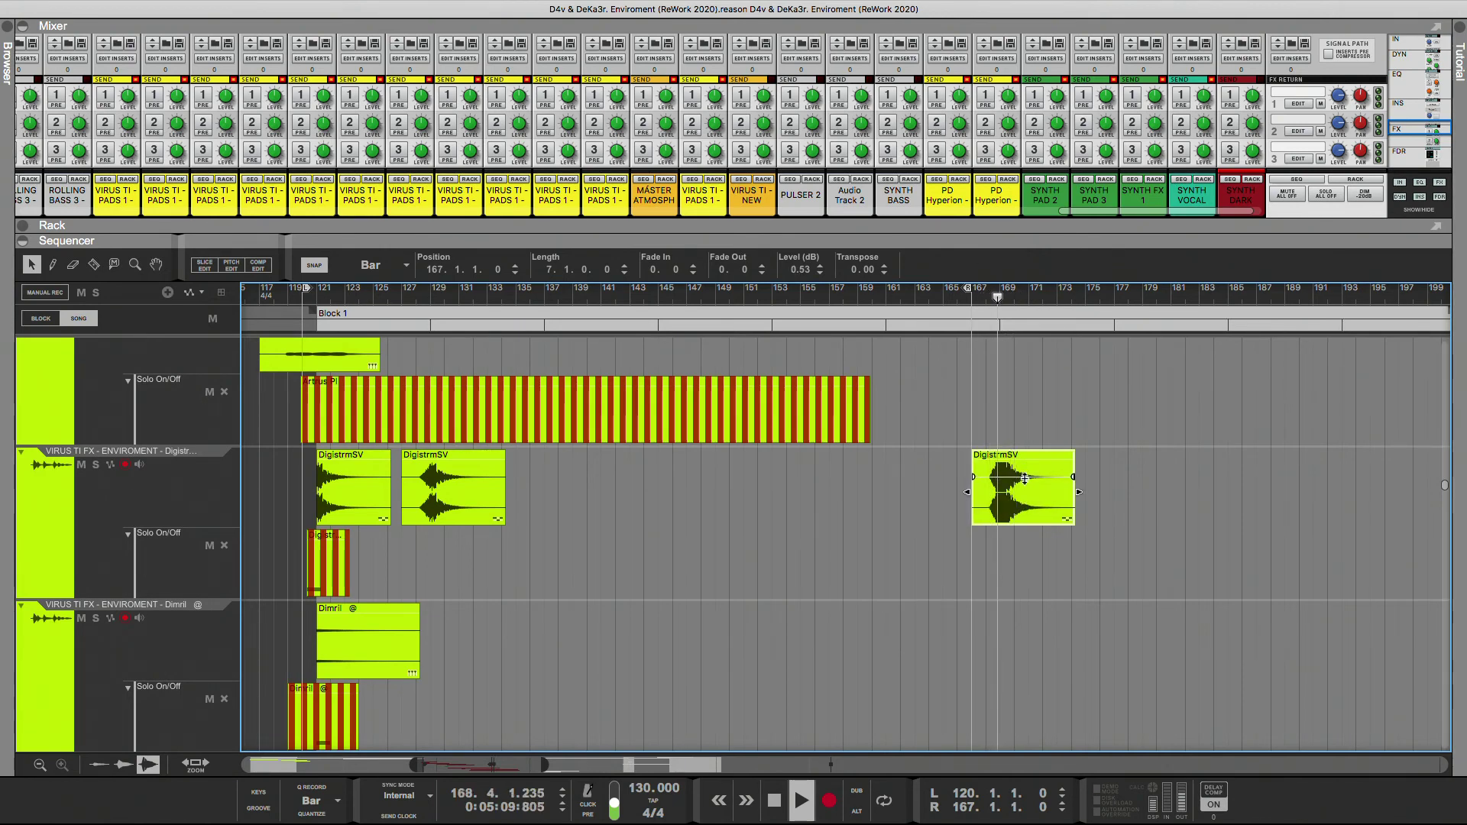
pyautogui.moveTo(1024, 478); pyautogui.dragTo(1025, 469)
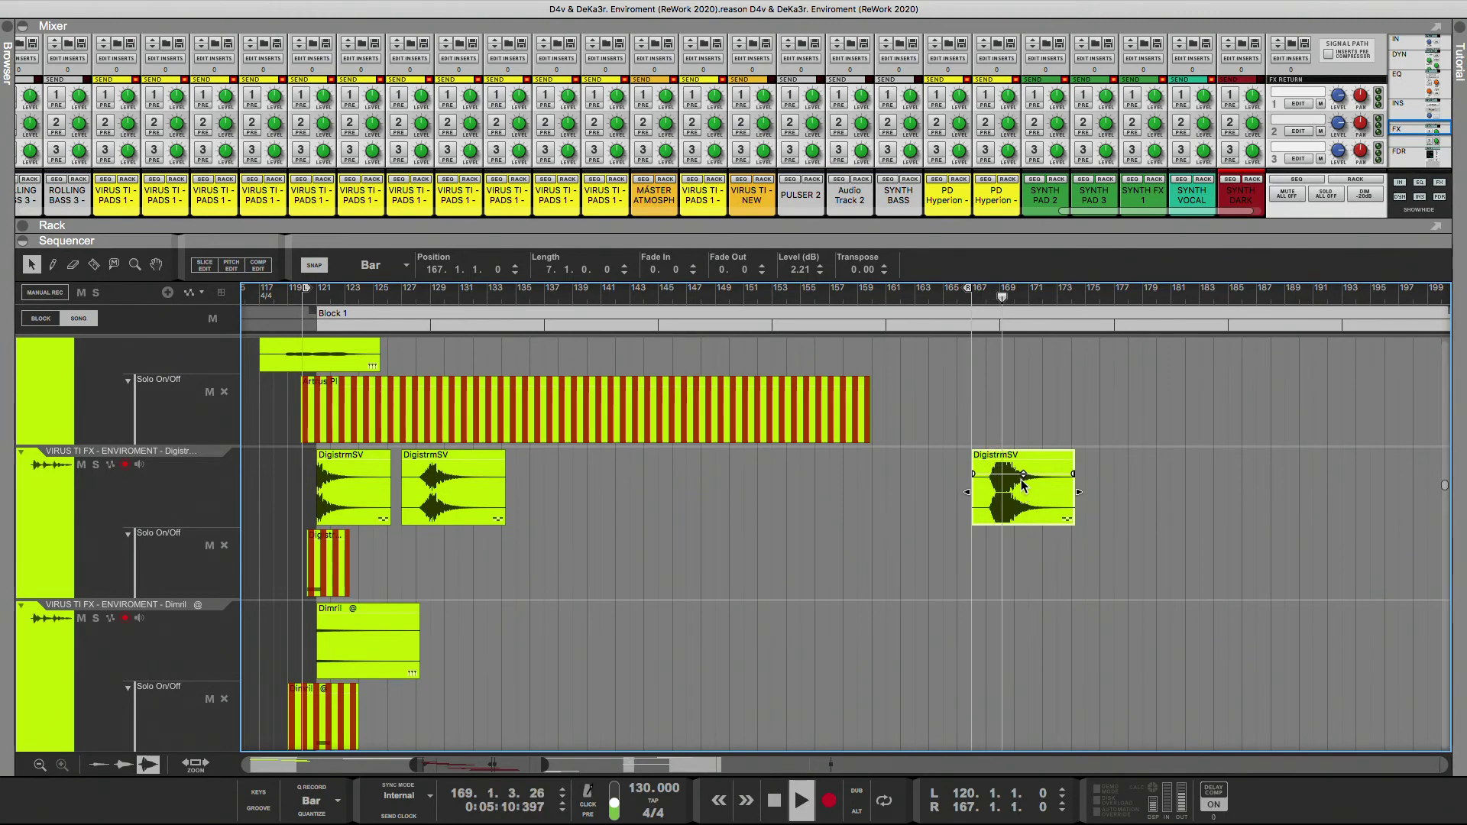
pyautogui.moveTo(1023, 475); pyautogui.dragTo(1023, 484)
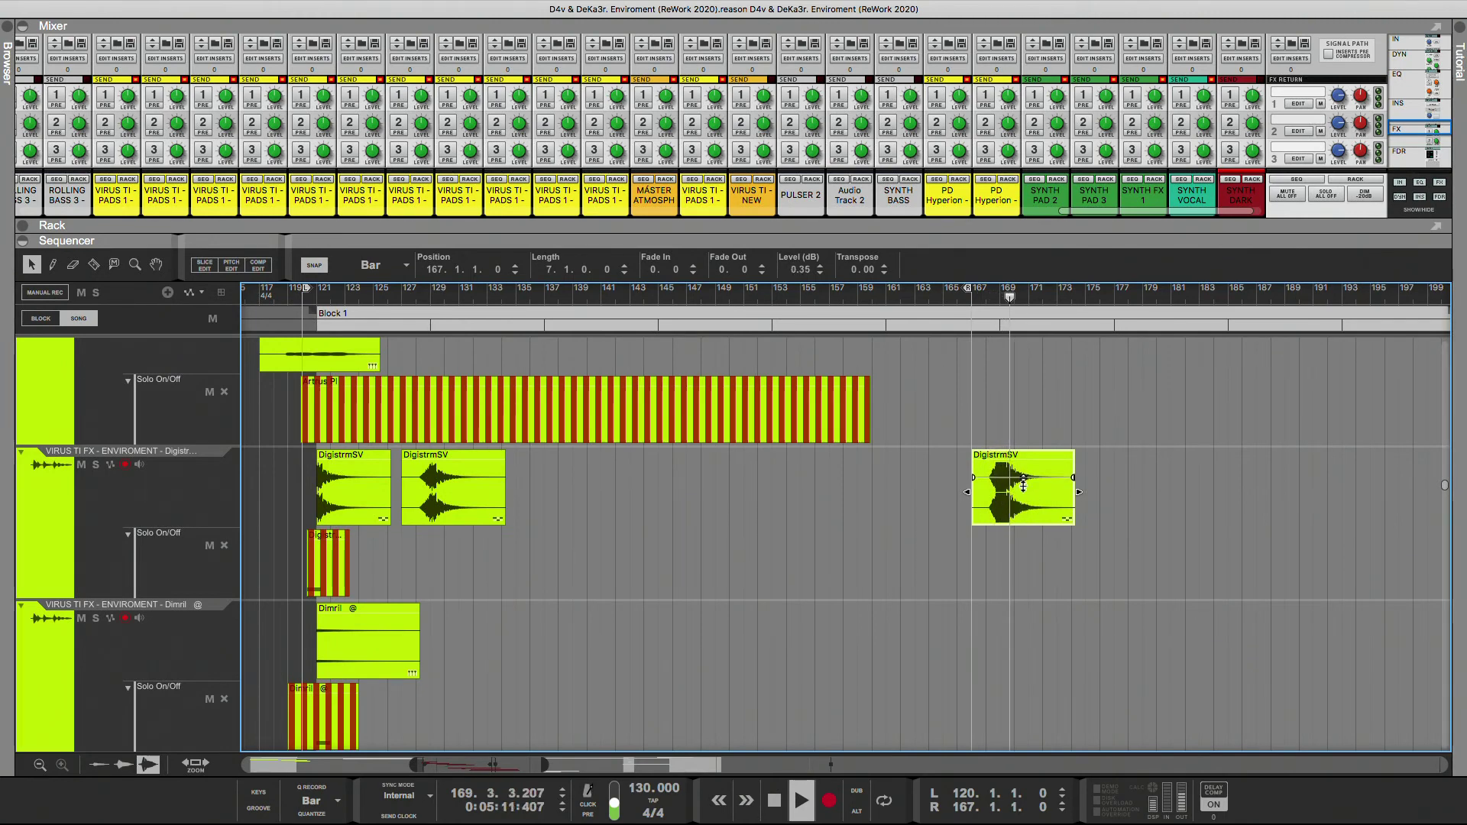
pyautogui.click(986, 298)
pyautogui.moveTo(1024, 483); pyautogui.dragTo(1024, 485)
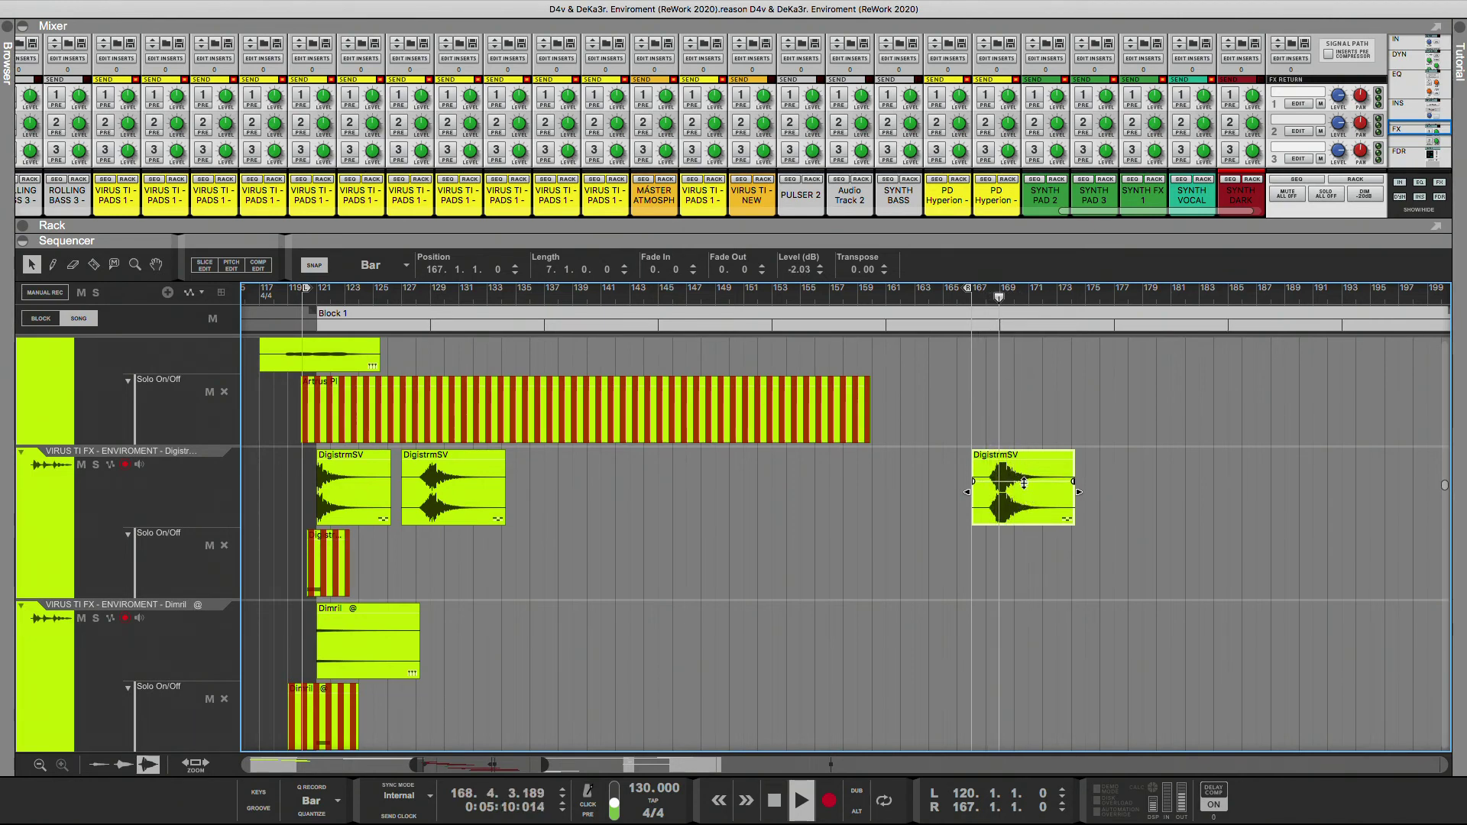
pyautogui.moveTo(1024, 484); pyautogui.dragTo(1024, 486)
# - Return to the SYNTH DARK VOICE PAD 1 track and extend its audio clip to 37 bars, matching the end of its Level automation clip
pyautogui.scroll(-20, 1021, 570)
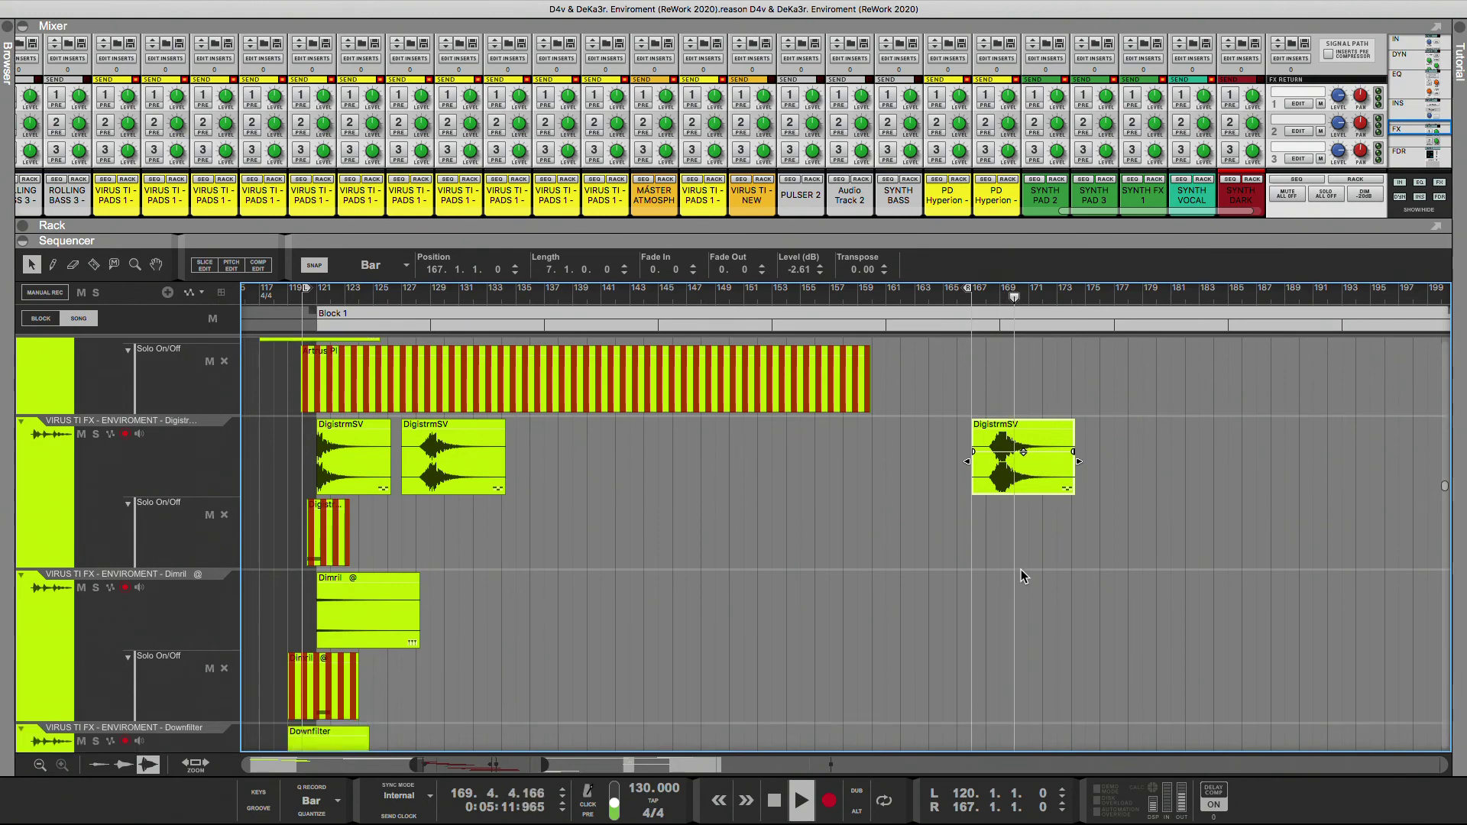
pyautogui.scroll(-20, 1021, 570)
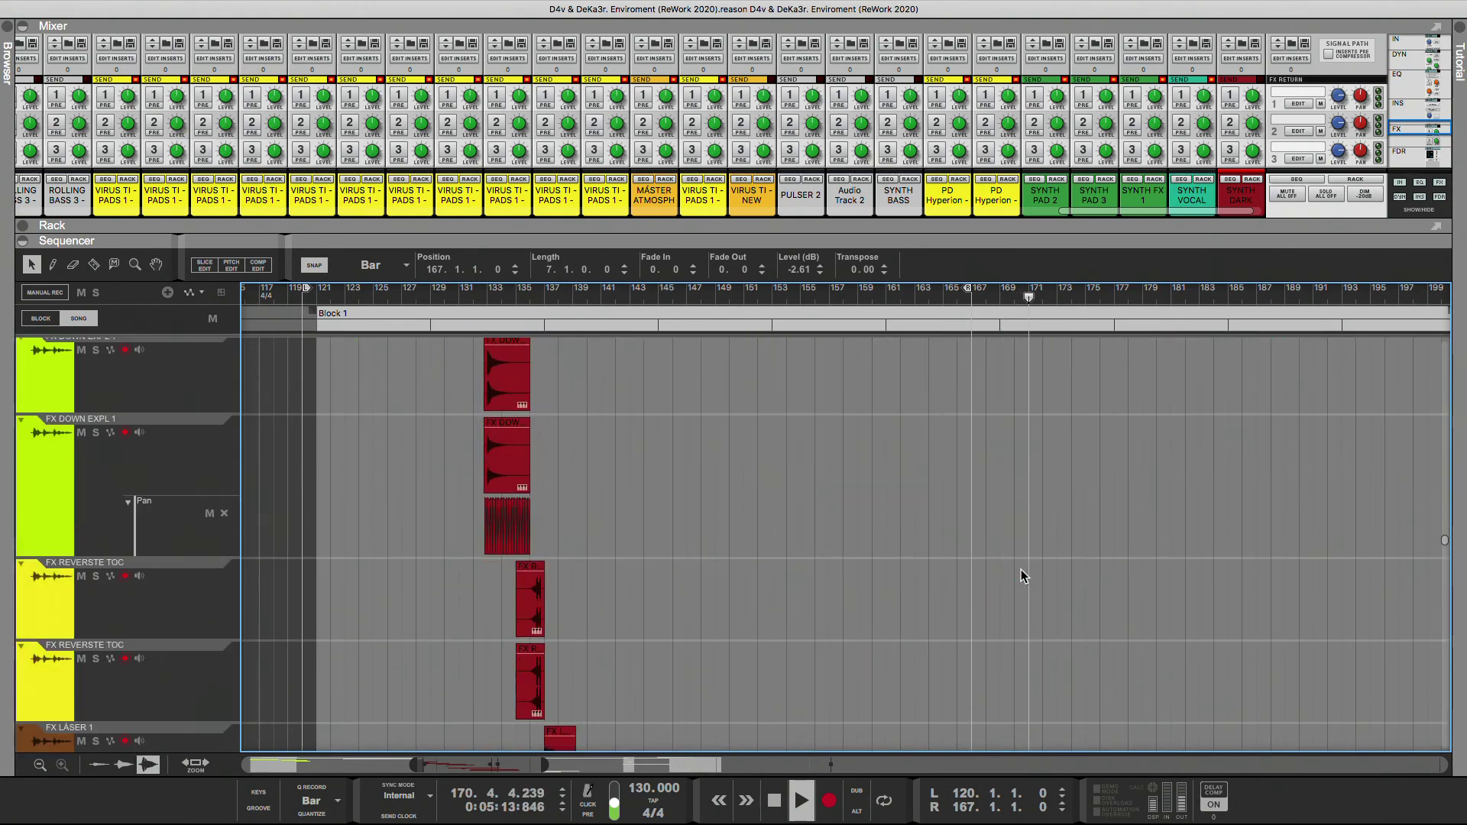
pyautogui.scroll(-20, 1015, 578)
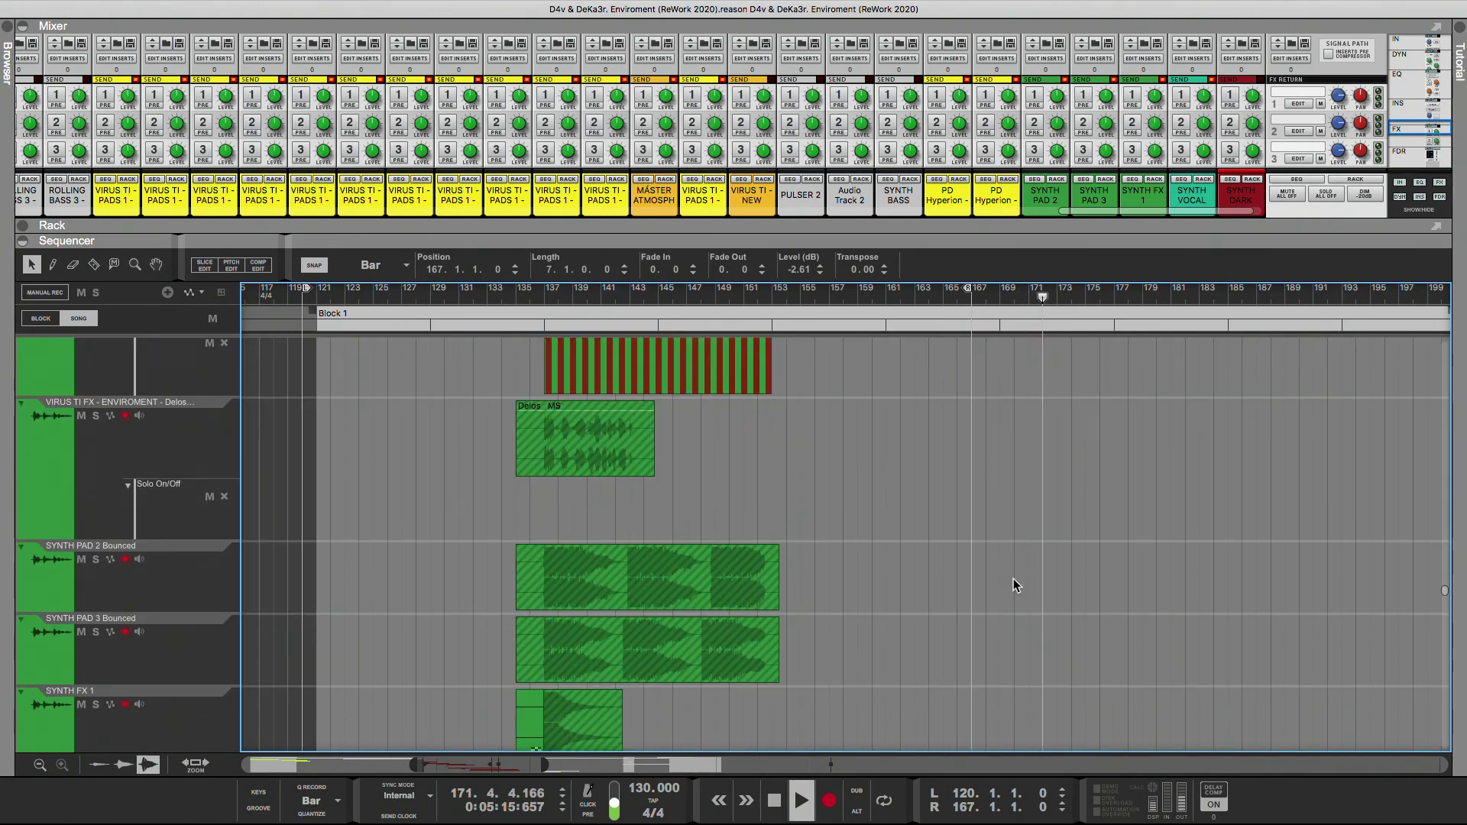
pyautogui.scroll(-20, 1008, 584)
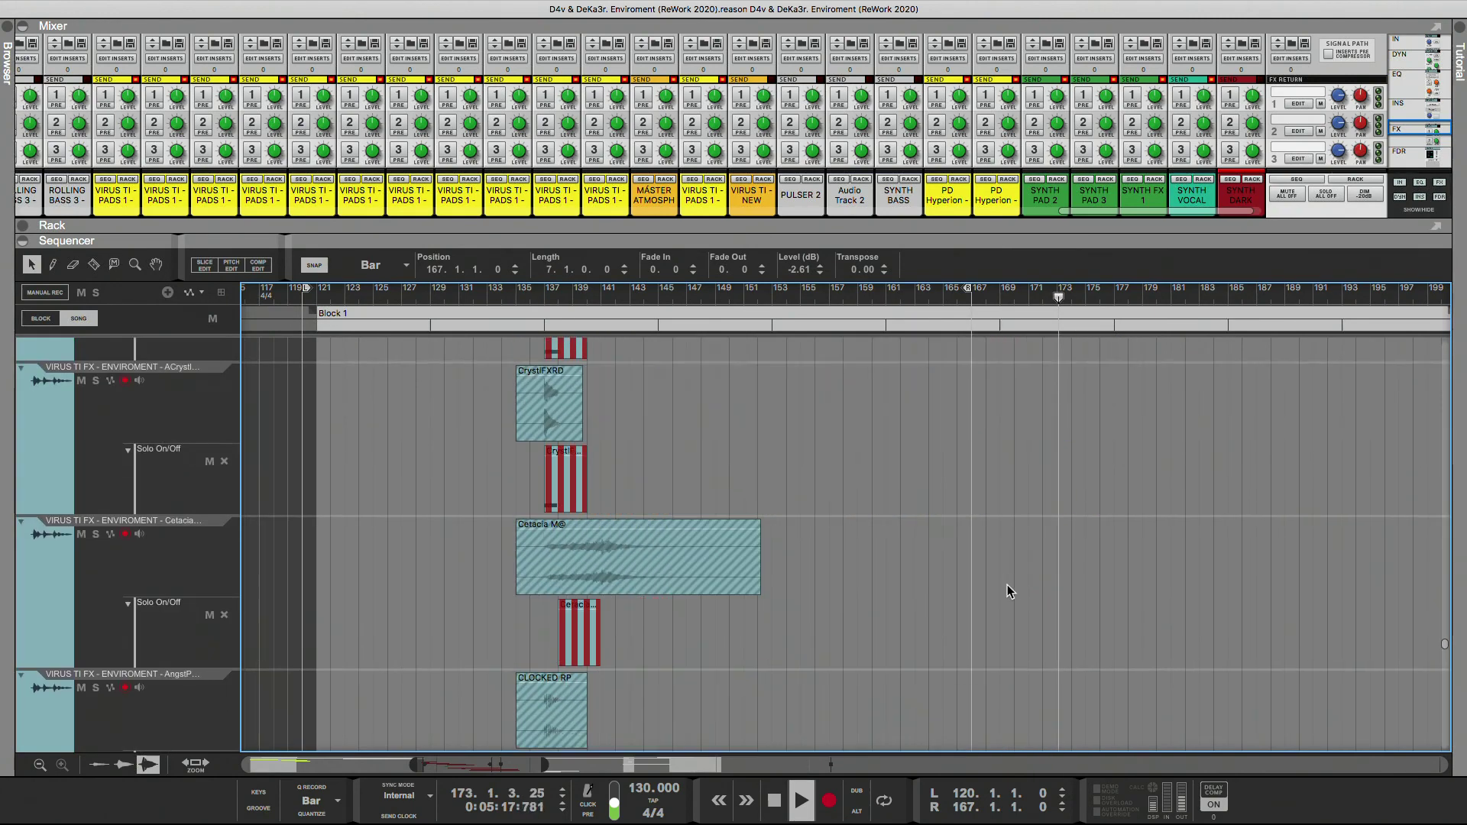
pyautogui.scroll(-20, 1007, 585)
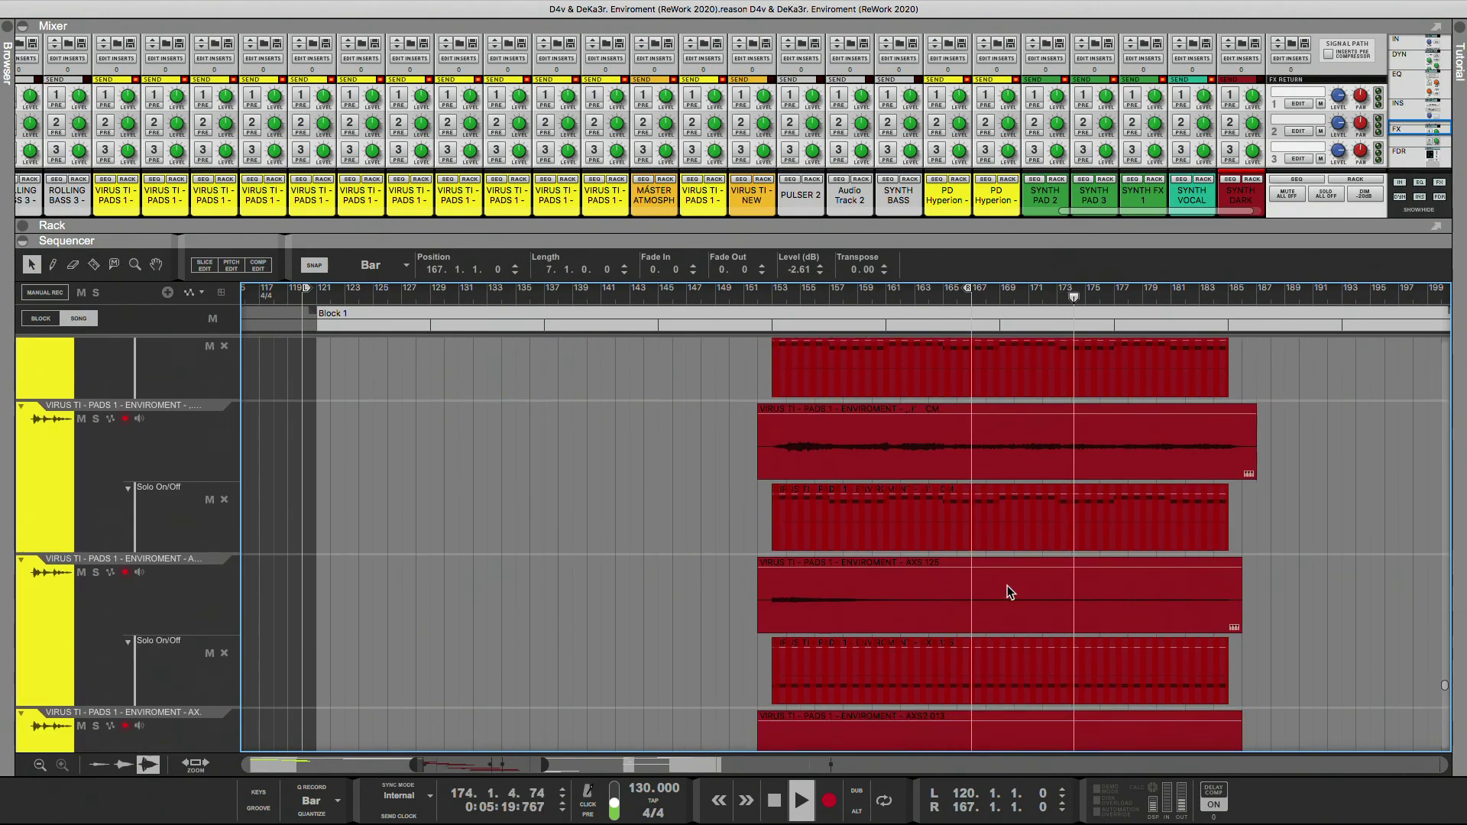
pyautogui.scroll(-5, 1006, 593)
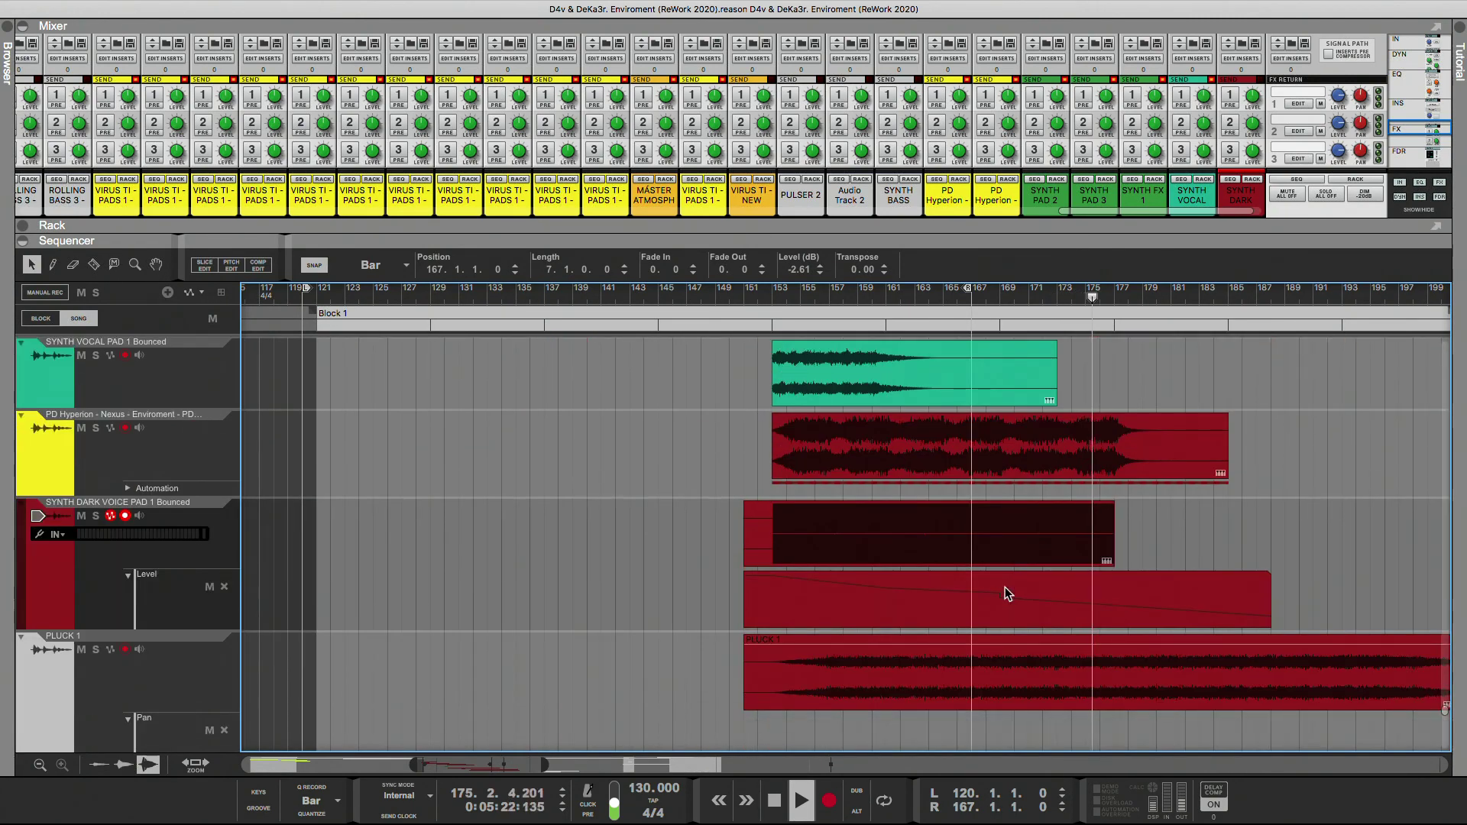
pyautogui.click(1109, 605)
pyautogui.doubleClick(1109, 602)
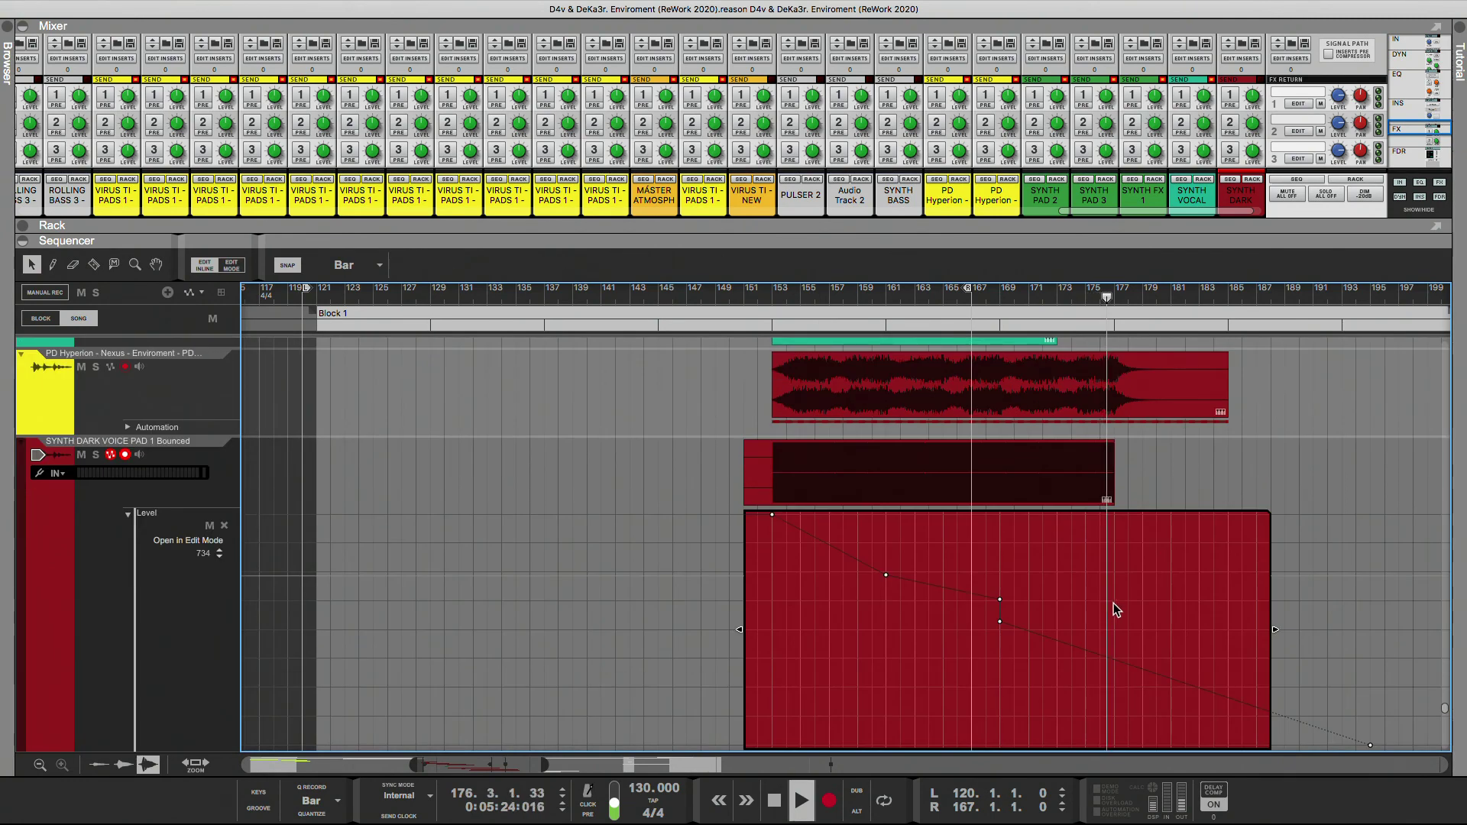
pyautogui.click(1085, 486)
pyautogui.moveTo(1113, 481); pyautogui.dragTo(1272, 472)
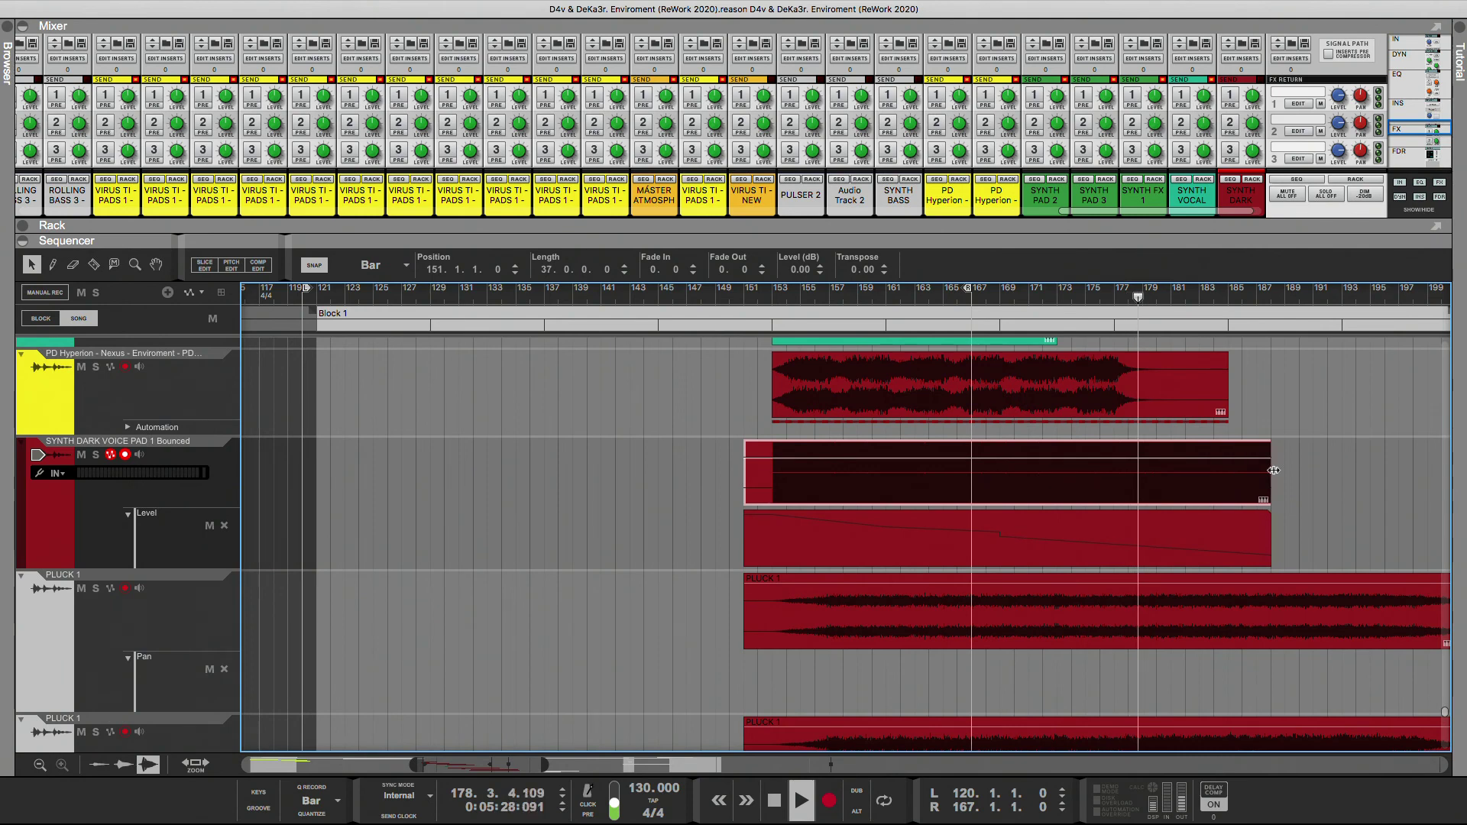
# - Replay from about bar 168 and add a SYNTH DARK VOICE PAD 1 Level point at bar 177 with value 403
pyautogui.doubleClick(1204, 528)
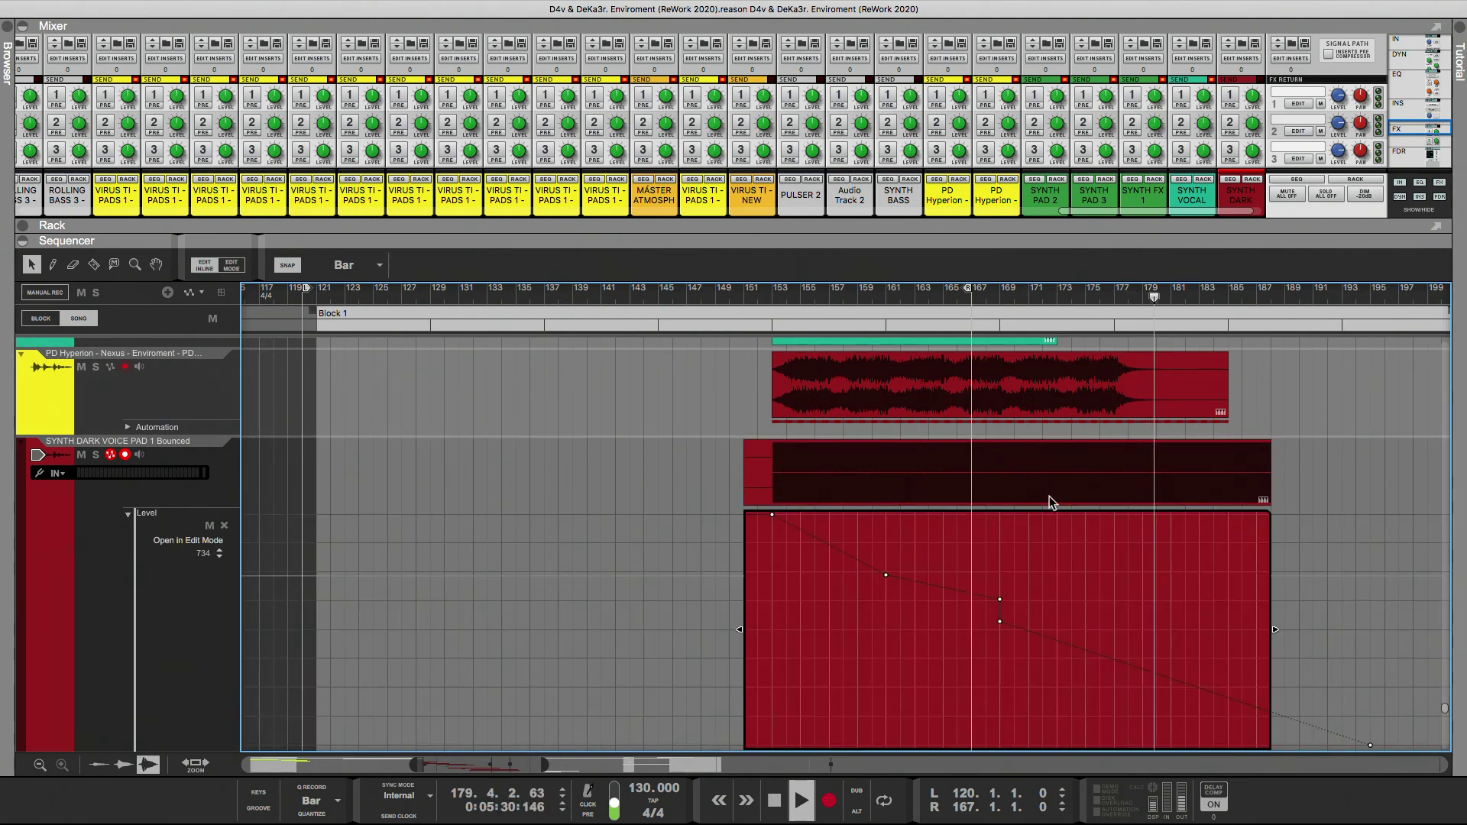
pyautogui.click(988, 298)
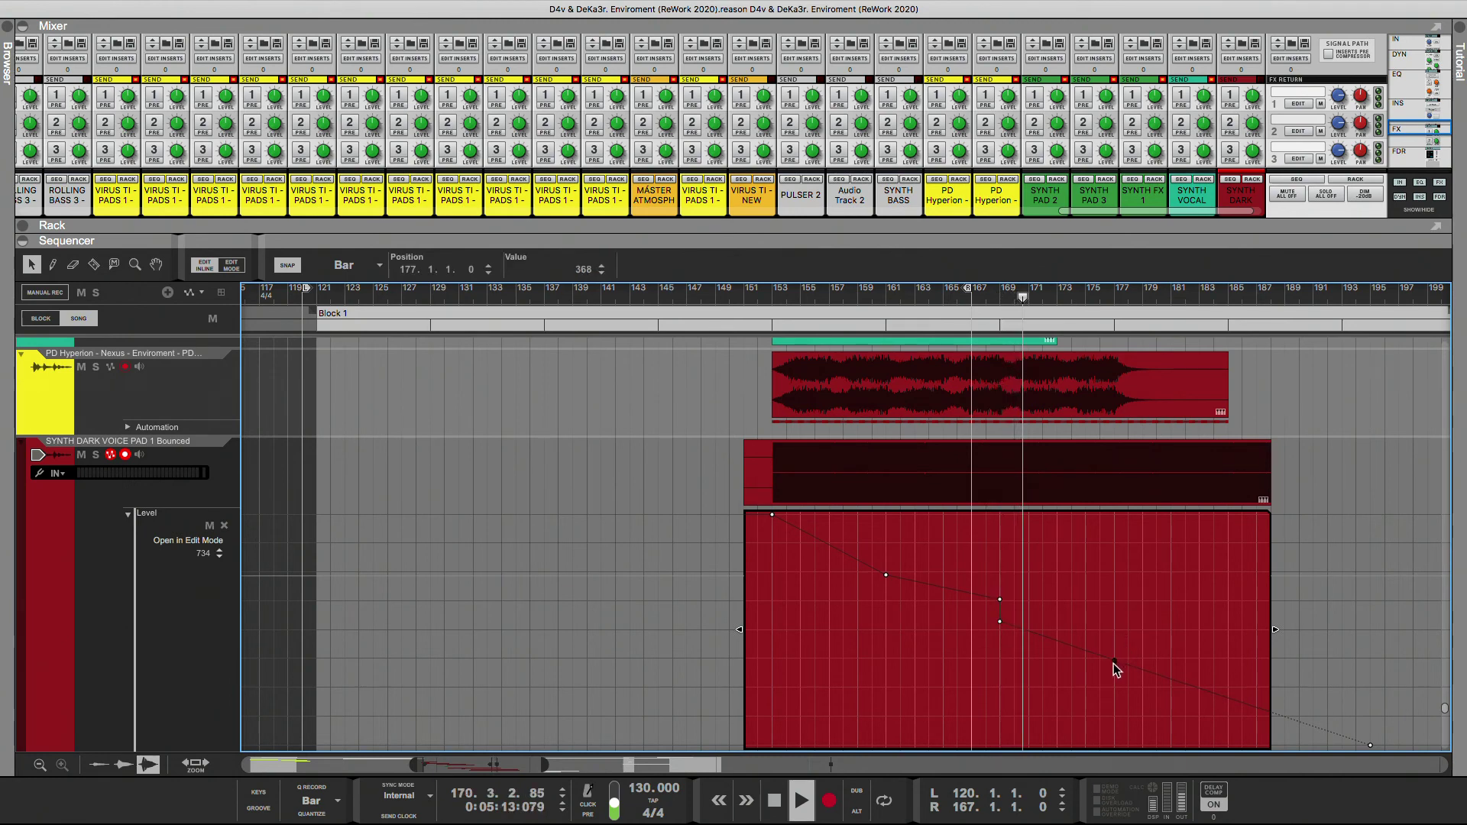
pyautogui.moveTo(1112, 658); pyautogui.dragTo(1115, 553)
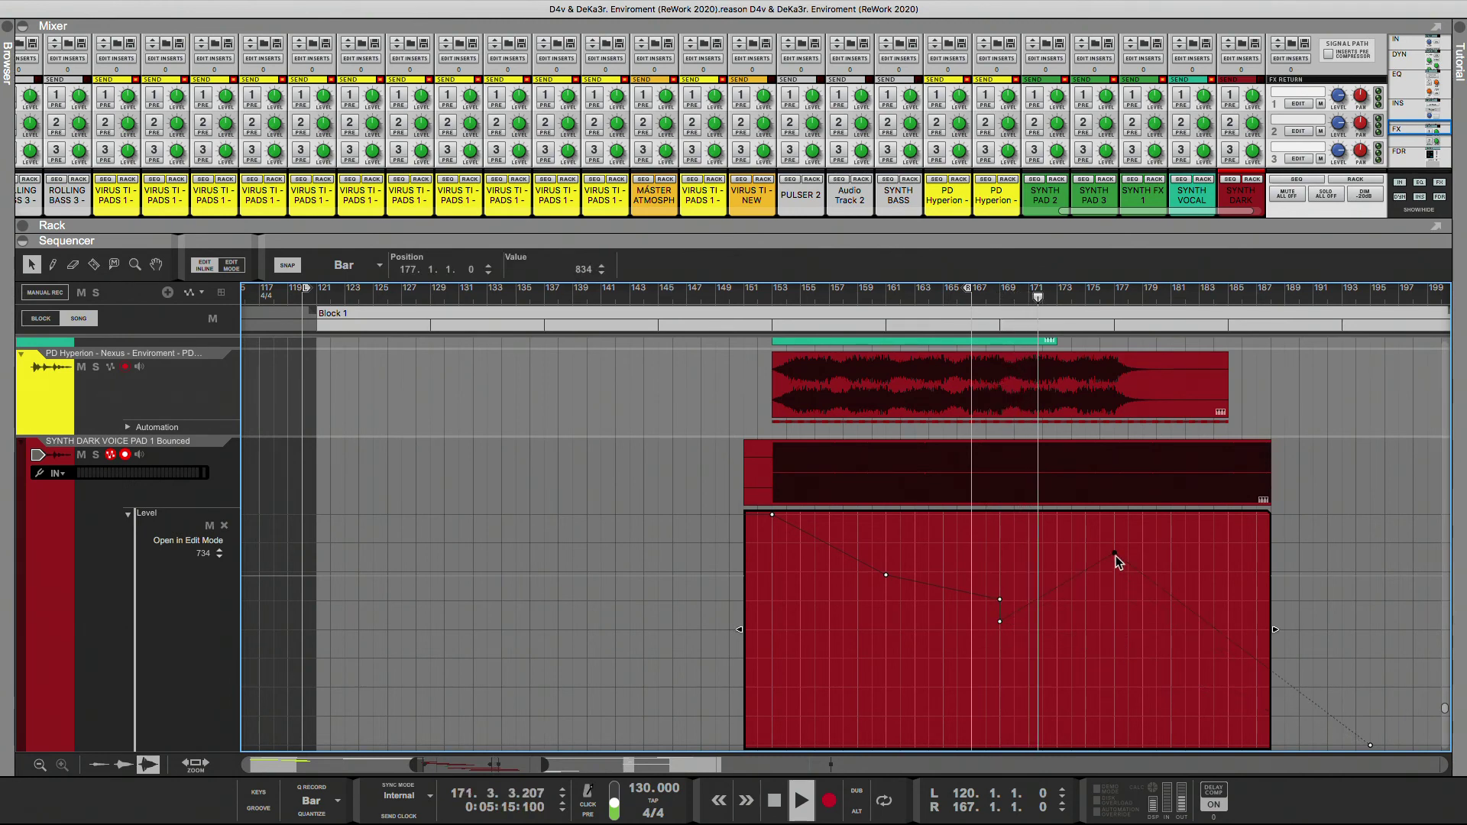
pyautogui.moveTo(1114, 651); pyautogui.dragTo(1115, 656)
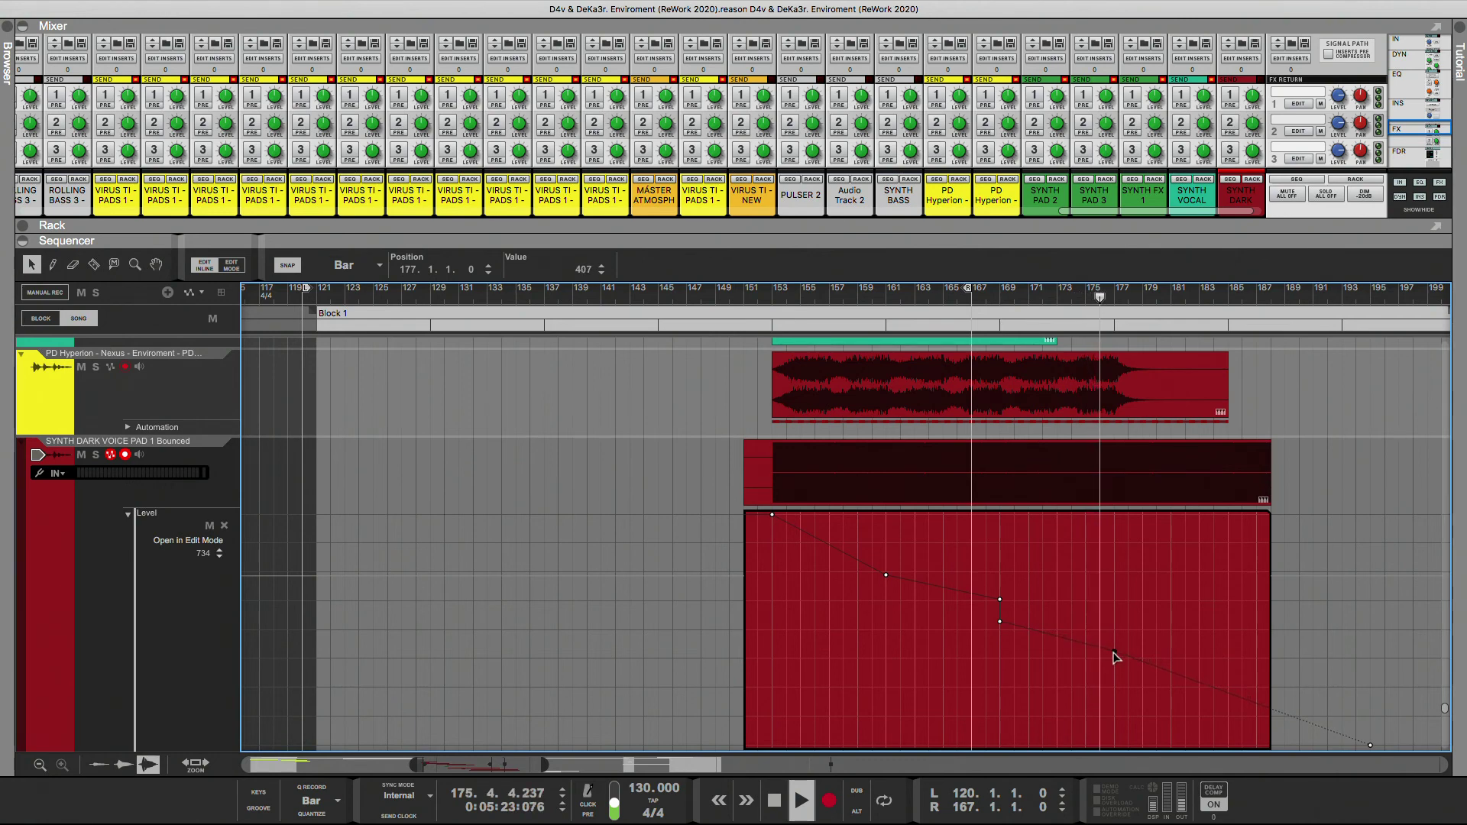
pyautogui.scroll(-1, 1174, 688)
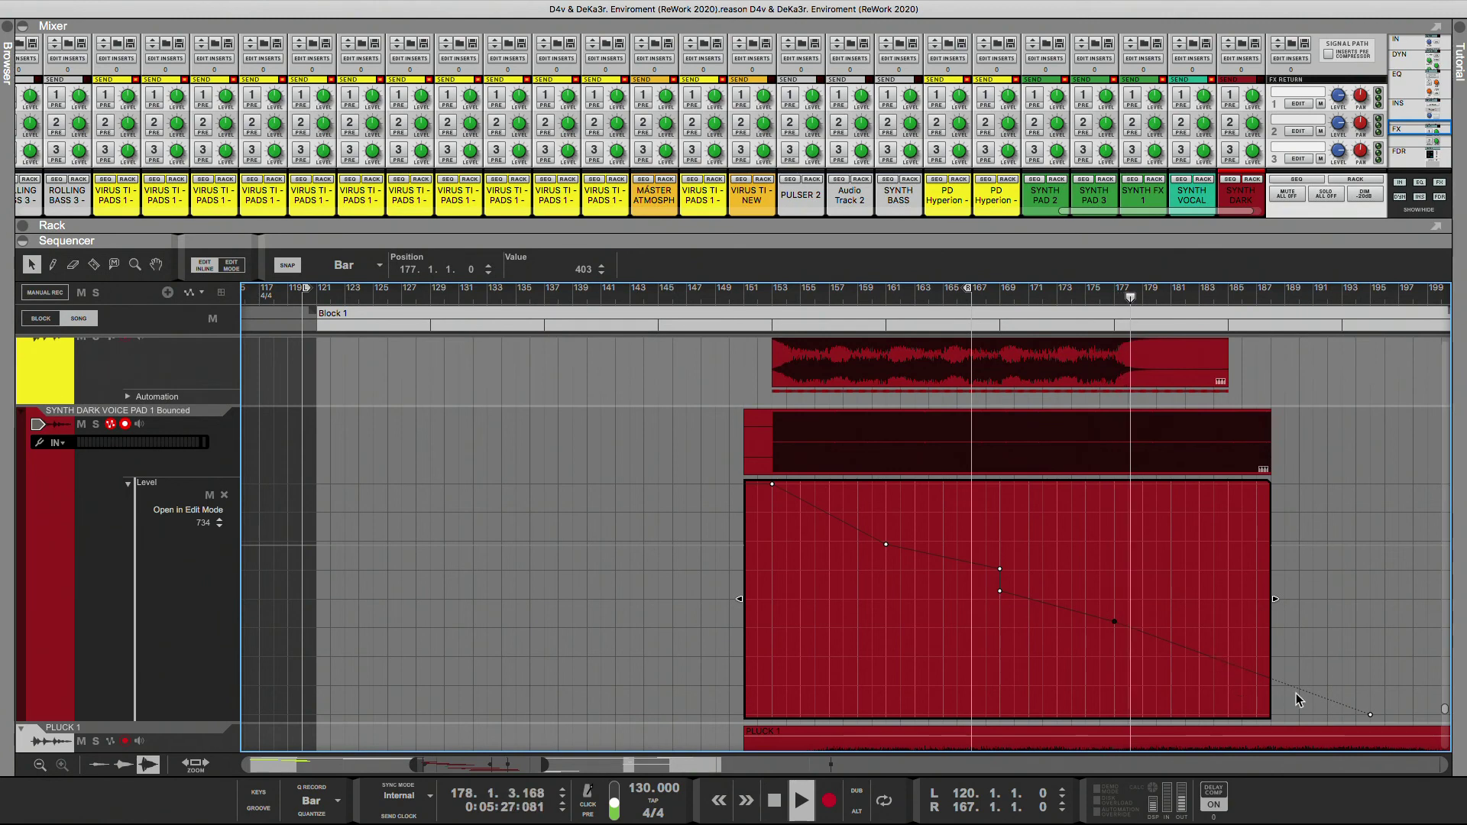
pyautogui.click(1307, 650)
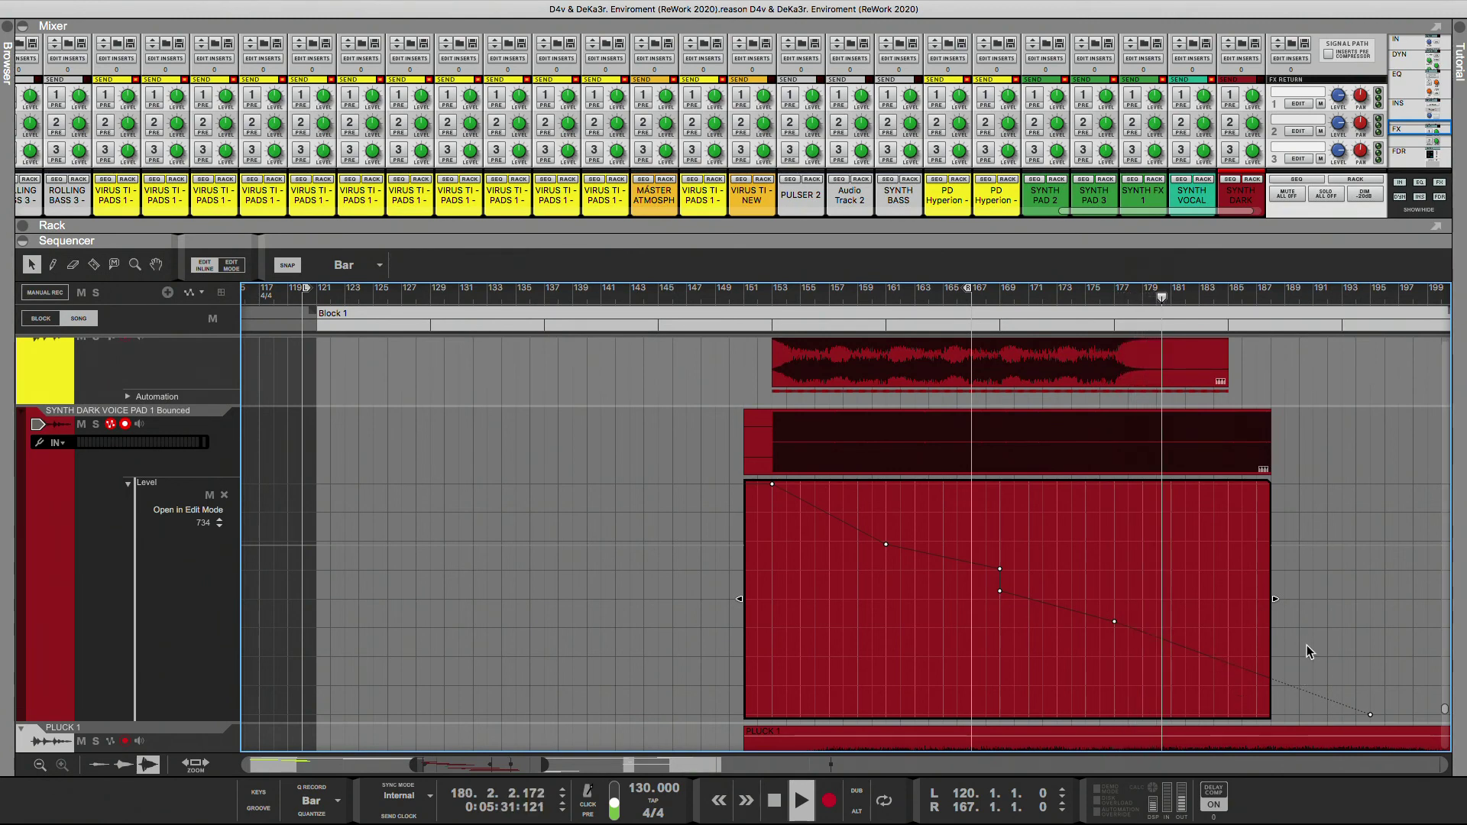
# - Find the FX DARK EXPLOSION 2 clip at bar 177, try its level at -3.01 dB during replay, and return it to -4.23 dB
pyautogui.scroll(4, 1307, 648)
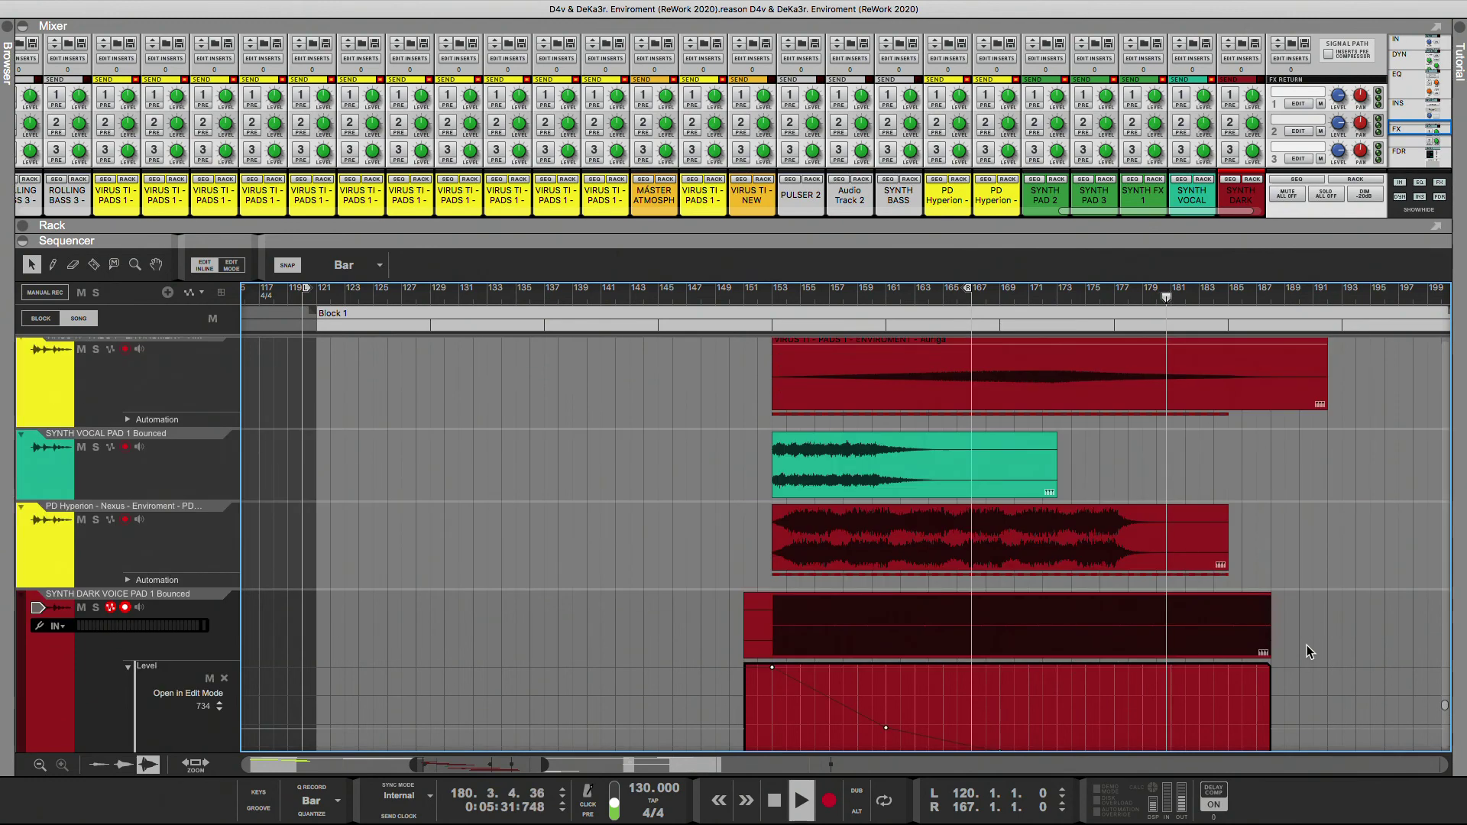
pyautogui.click(1085, 288)
pyautogui.scroll(5, 1180, 497)
pyautogui.scroll(10, 1189, 517)
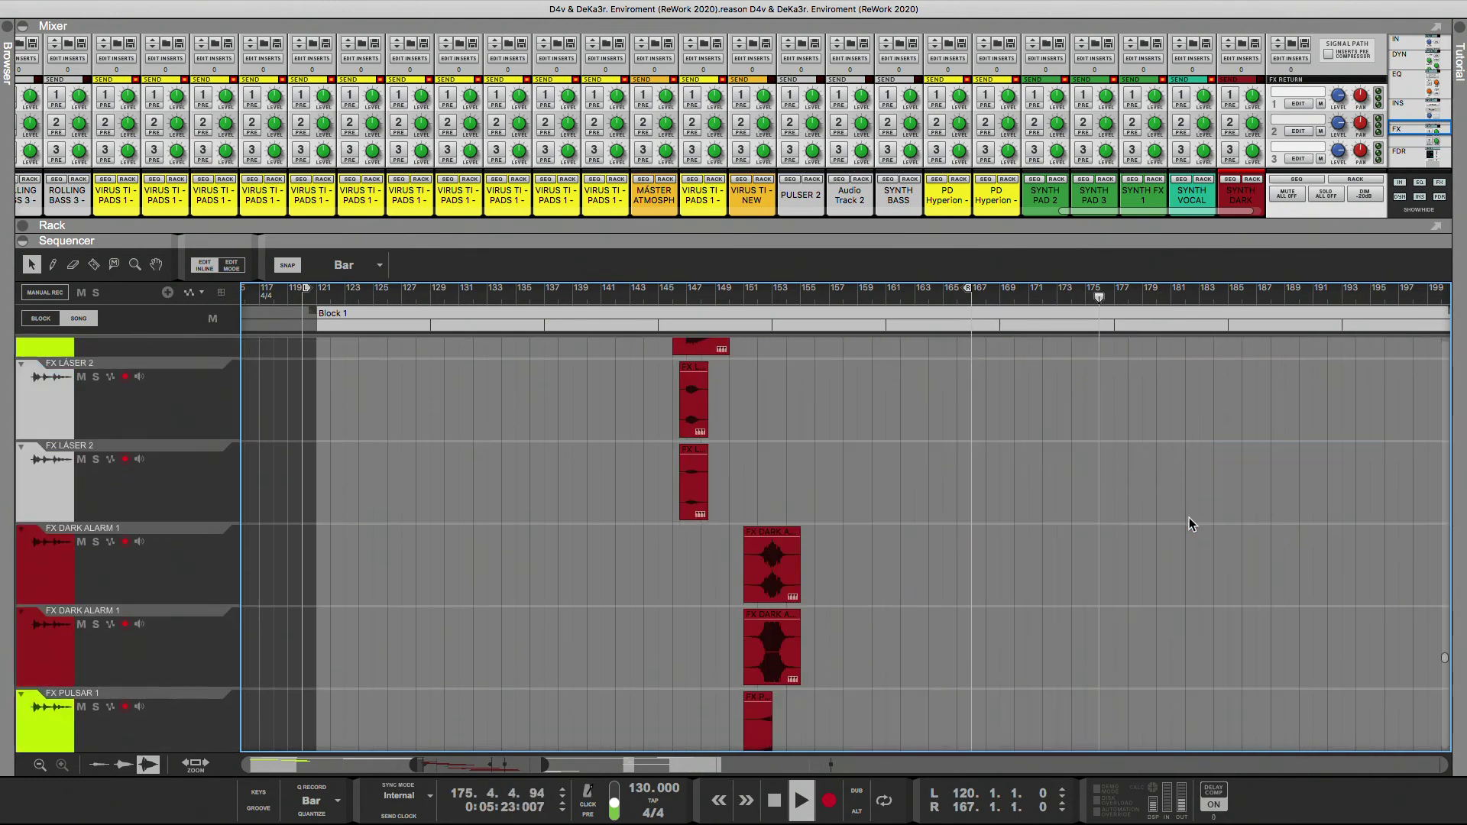
pyautogui.scroll(10, 1189, 516)
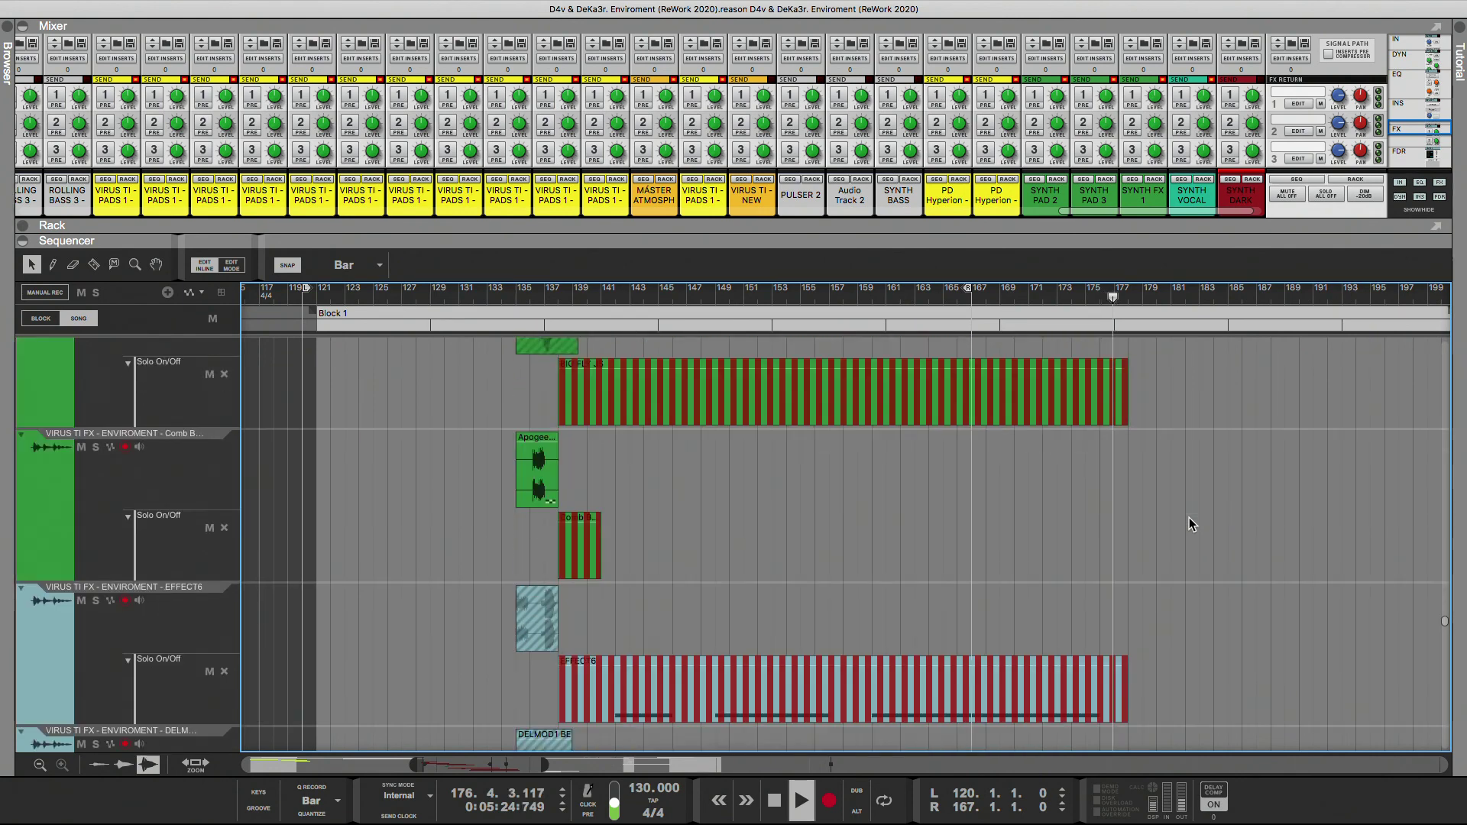
pyautogui.scroll(15, 1189, 517)
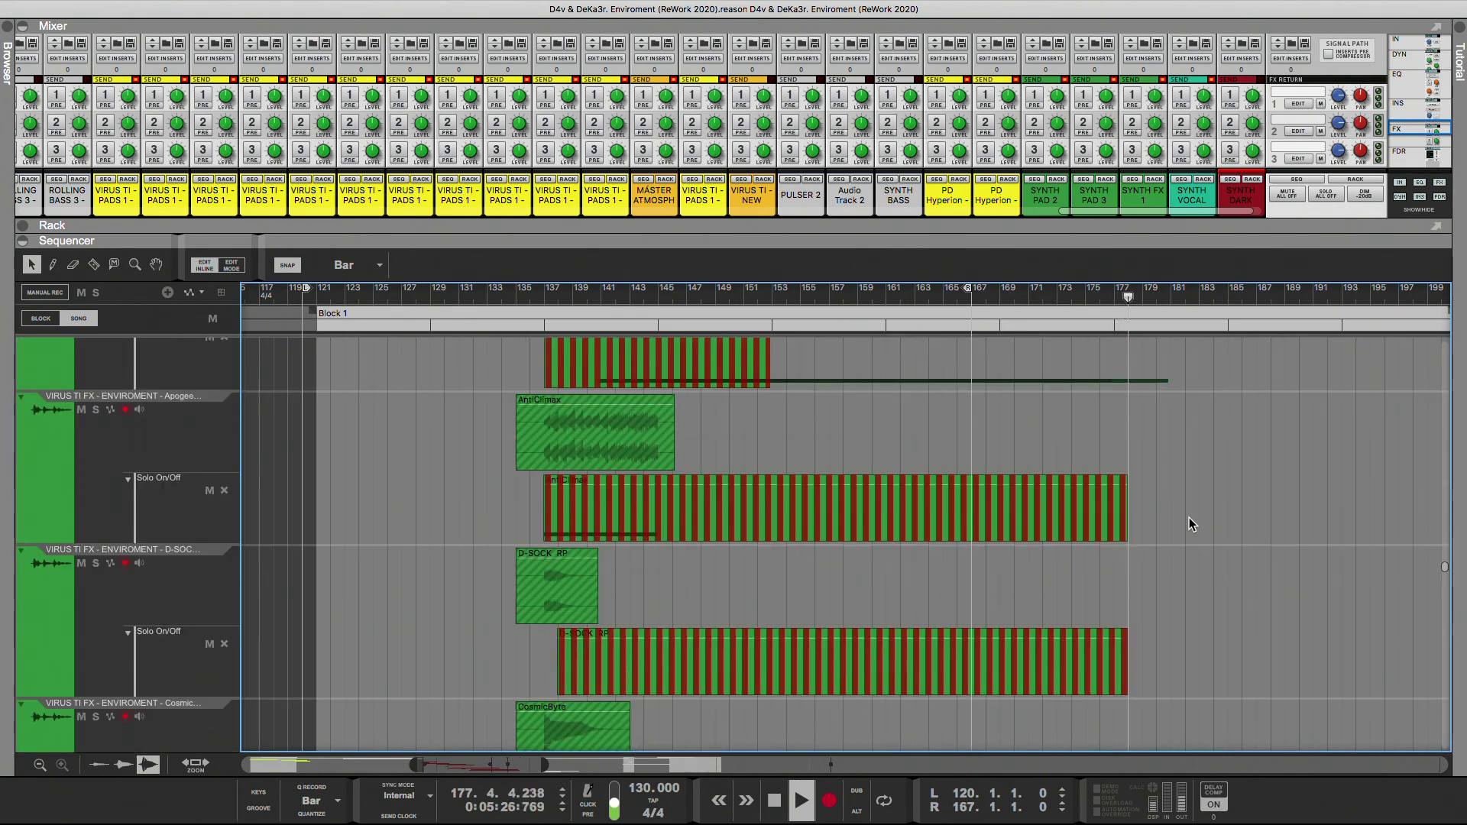
pyautogui.scroll(10, 1189, 517)
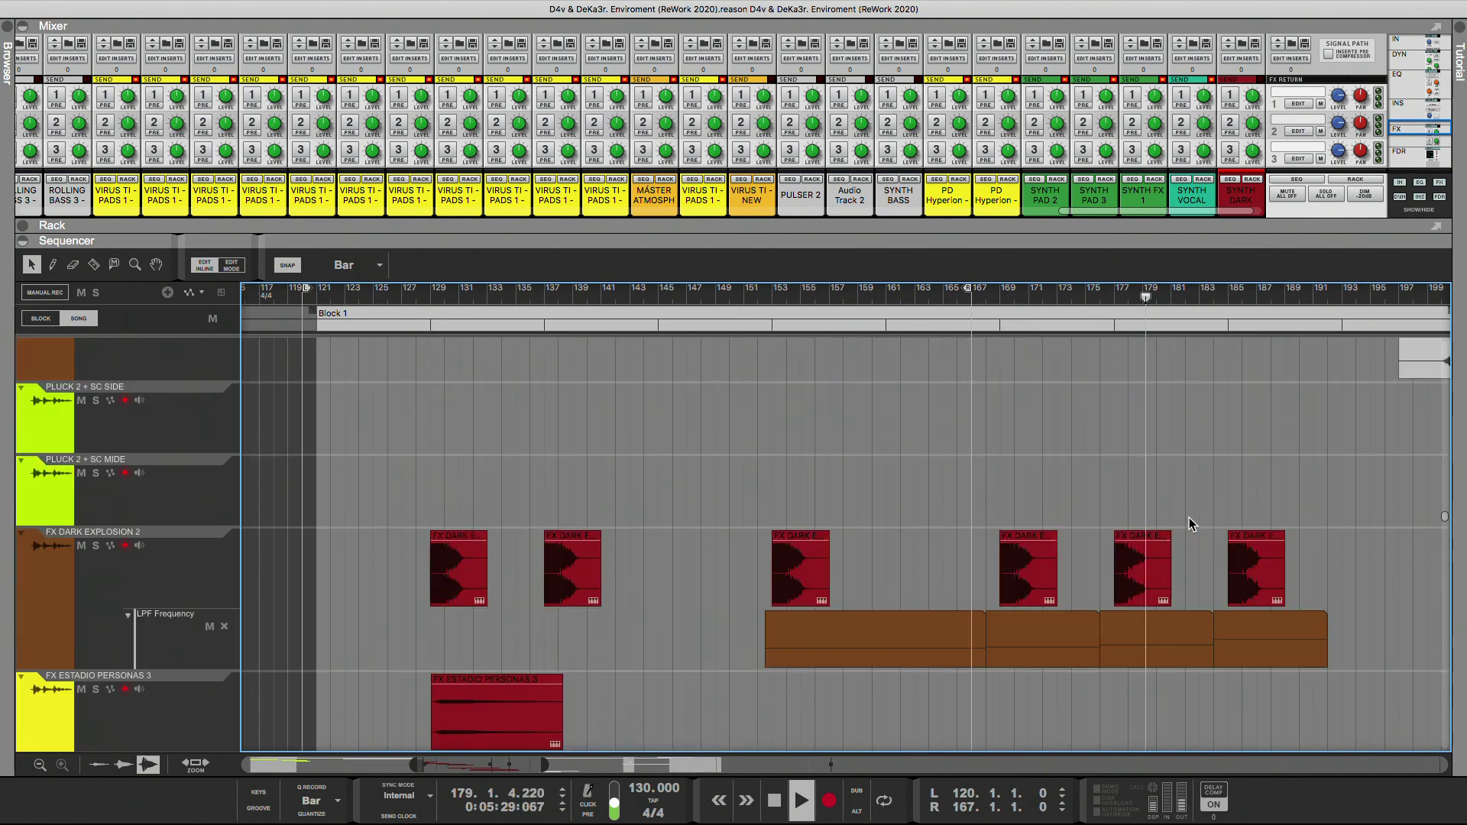
pyautogui.click(1143, 572)
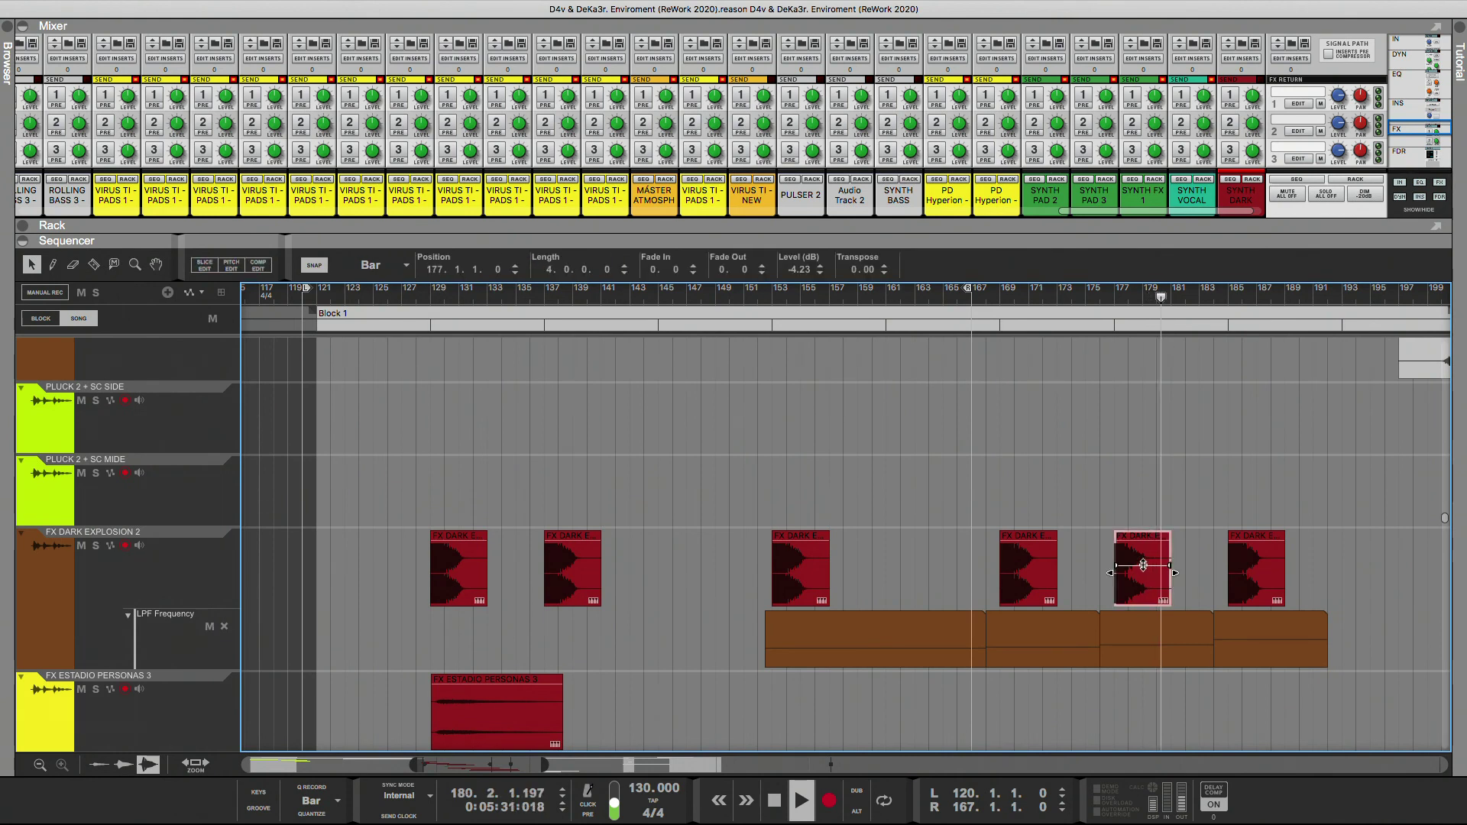
pyautogui.click(1097, 295)
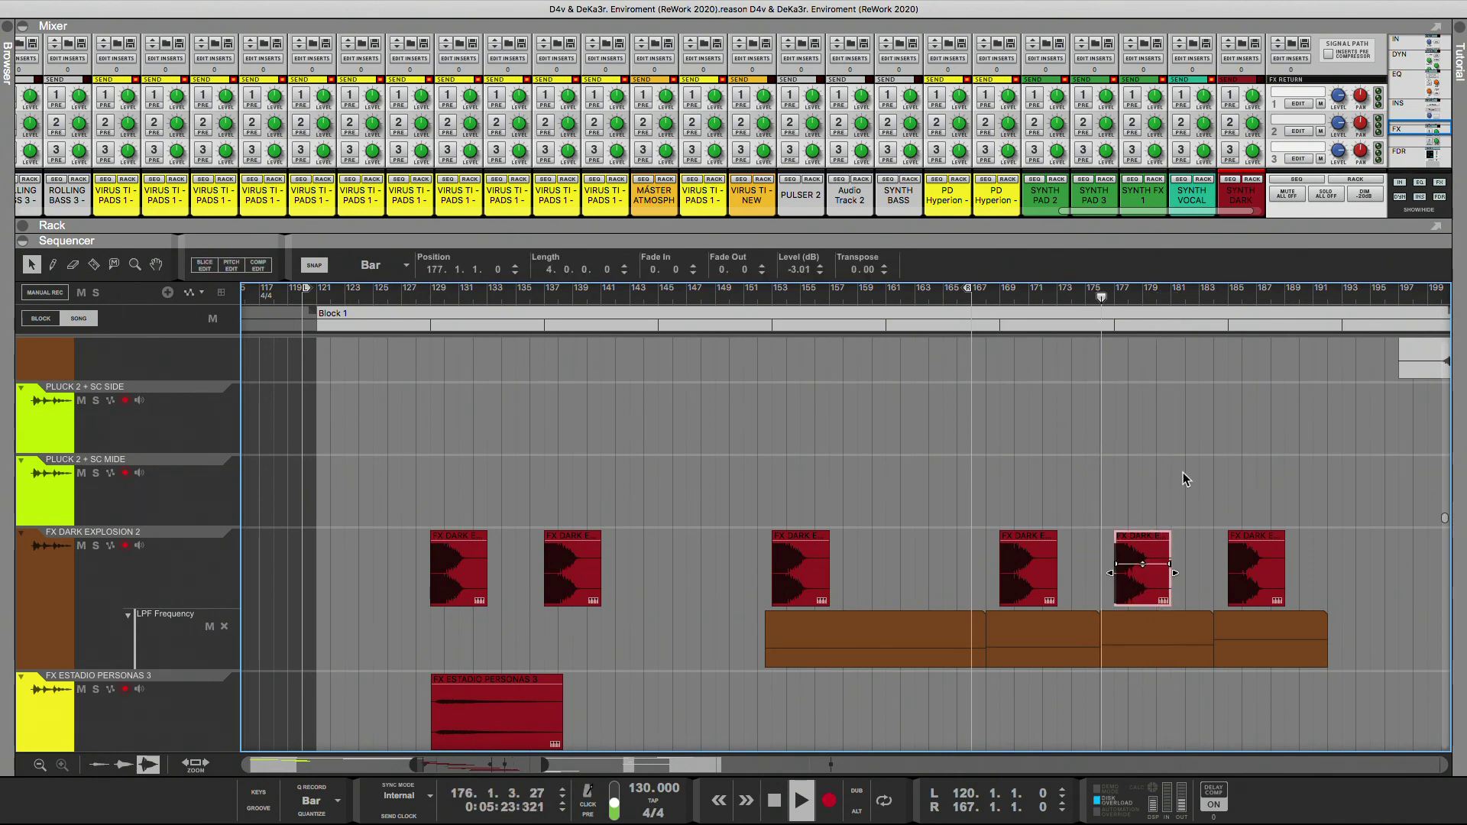
pyautogui.click(1181, 544)
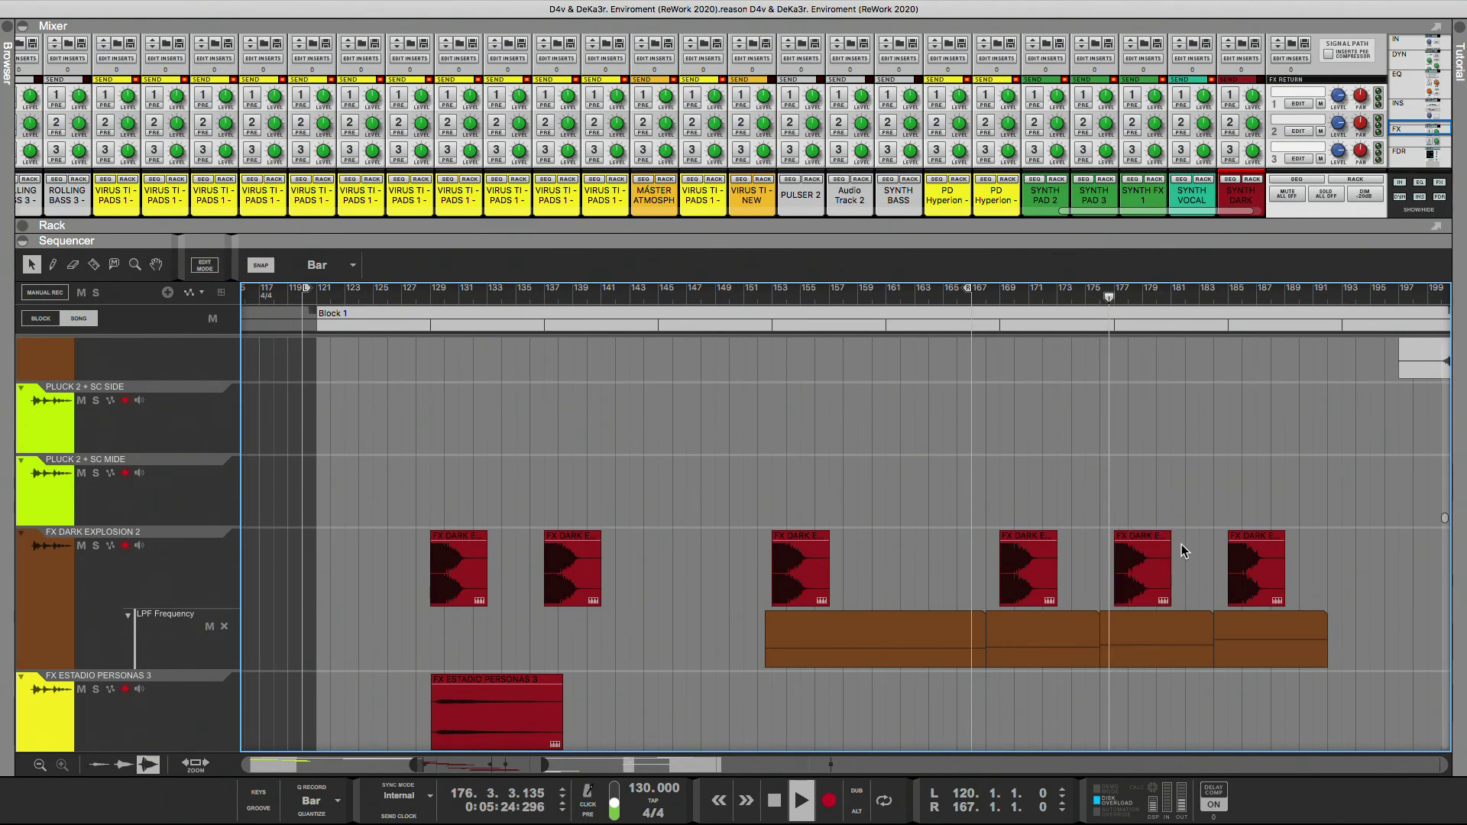
pyautogui.click(1163, 580)
# - Copy the DigistrmSV clip from bar 167 to bar 176, shift the copy to bar 175, and replay the passage
pyautogui.scroll(10, 1155, 596)
pyautogui.scroll(15, 1152, 596)
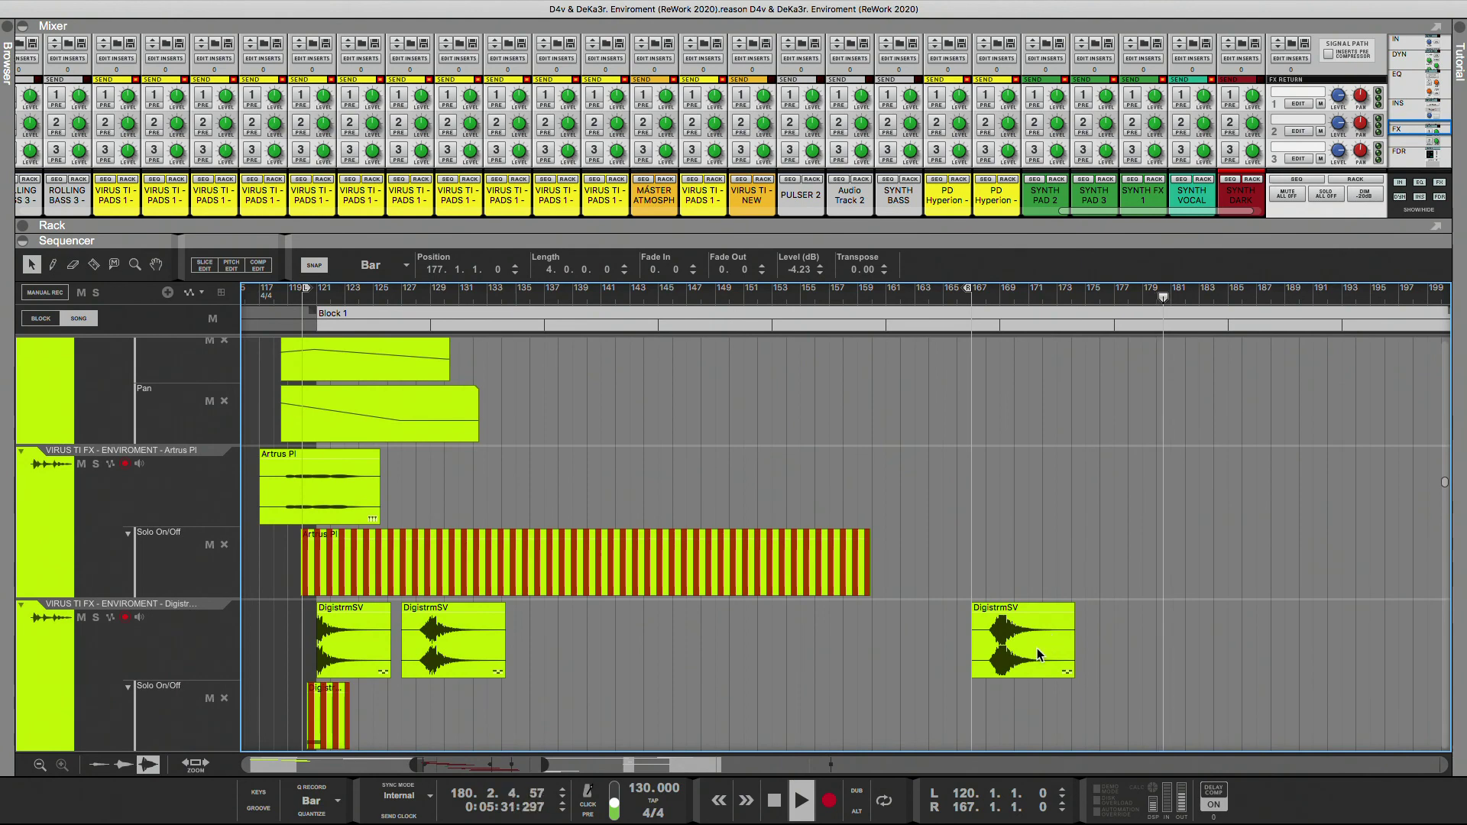
pyautogui.moveTo(1038, 648); pyautogui.dragTo(1163, 652)
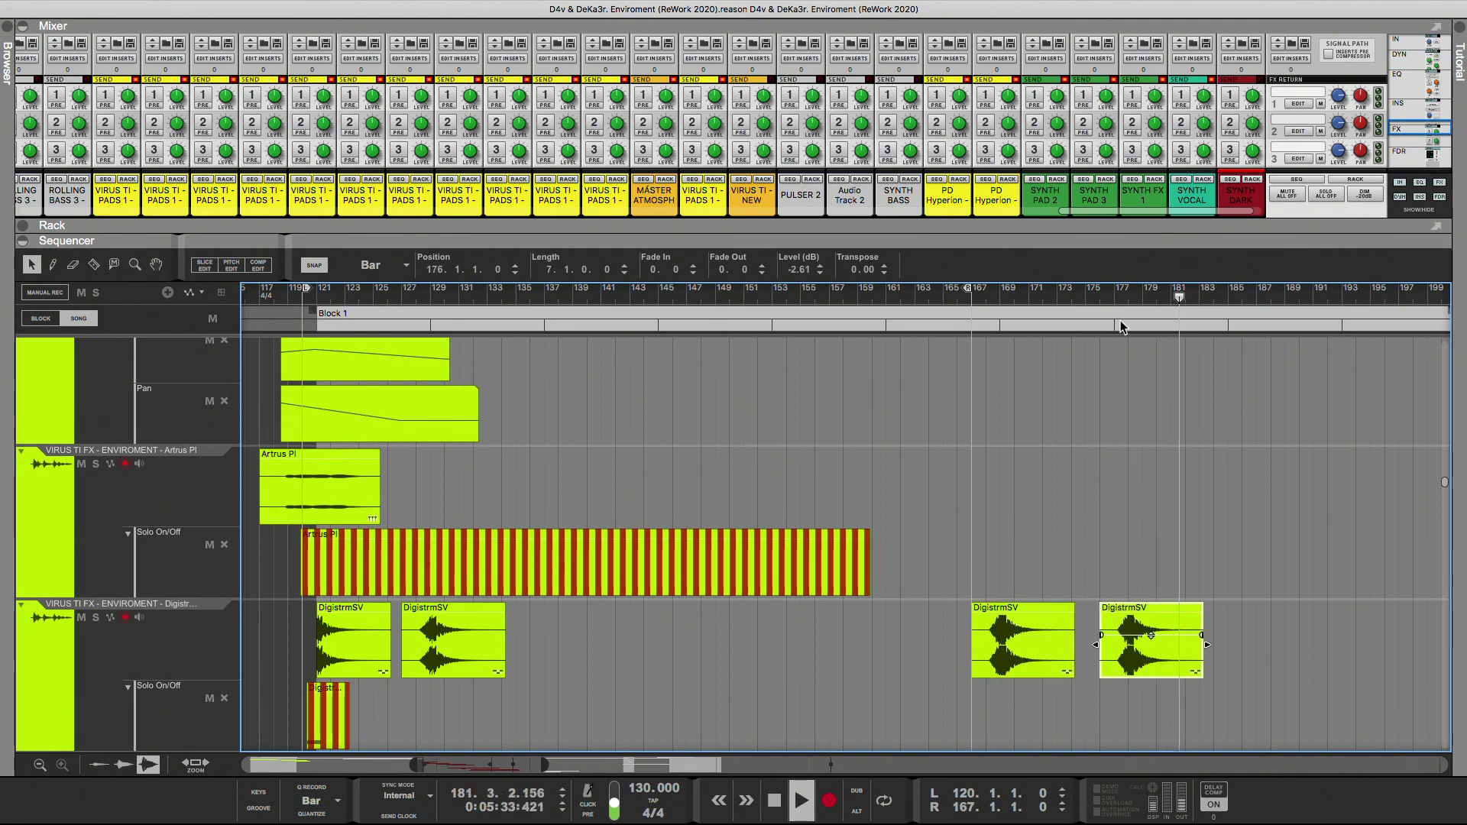
pyautogui.click(1103, 297)
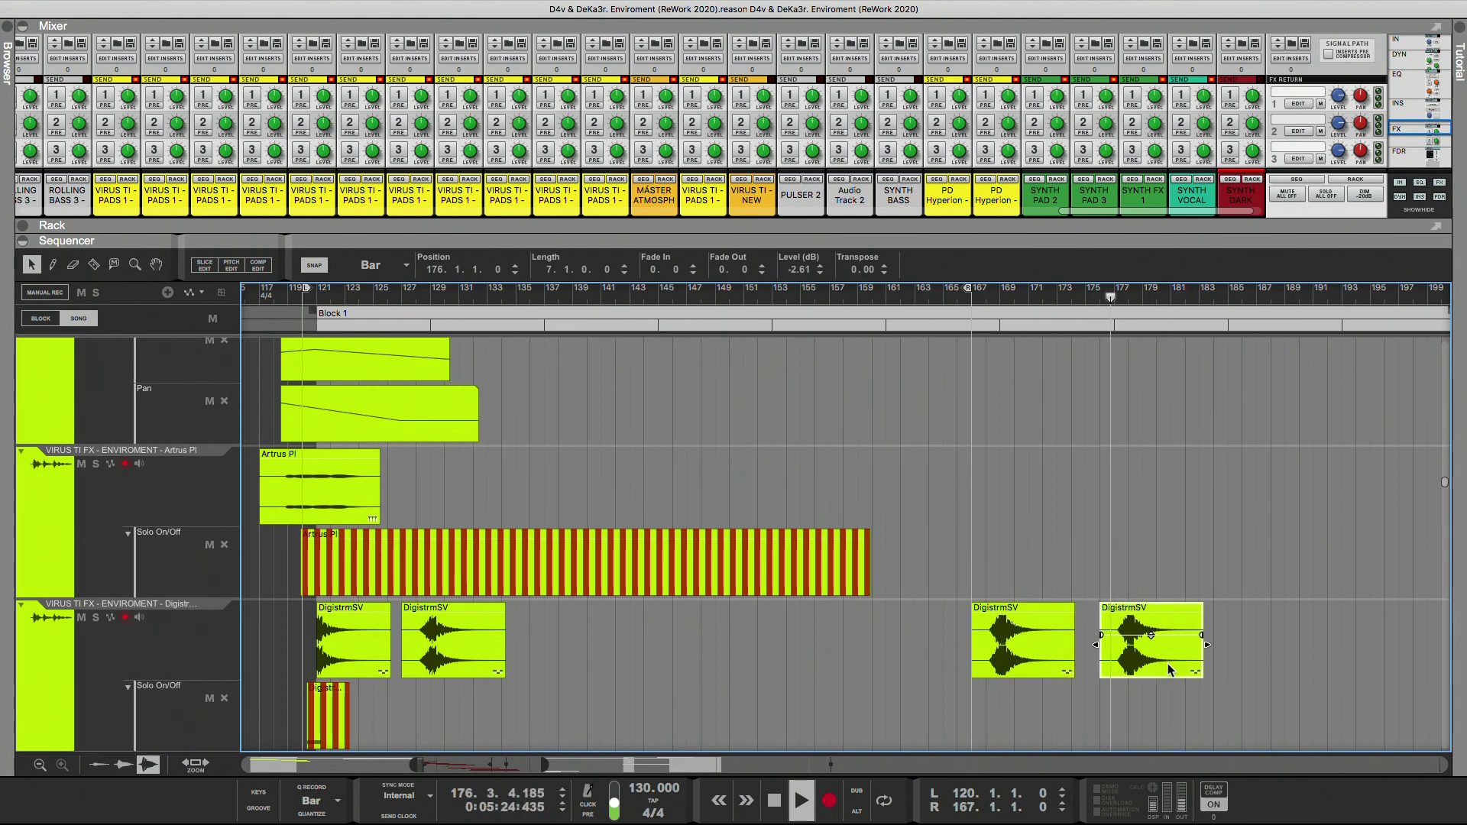
pyautogui.moveTo(1166, 660); pyautogui.dragTo(1150, 661)
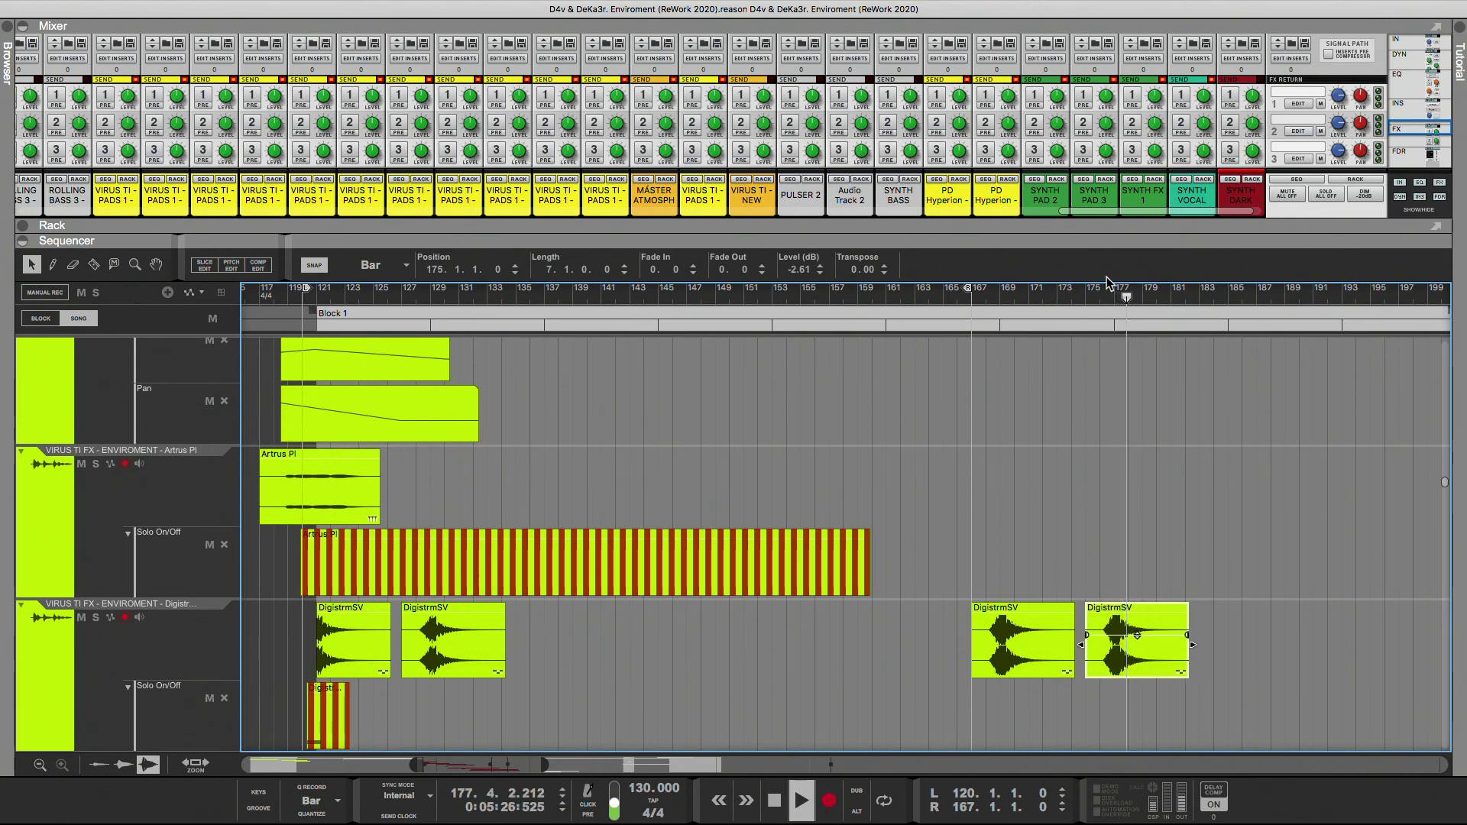
pyautogui.click(1089, 297)
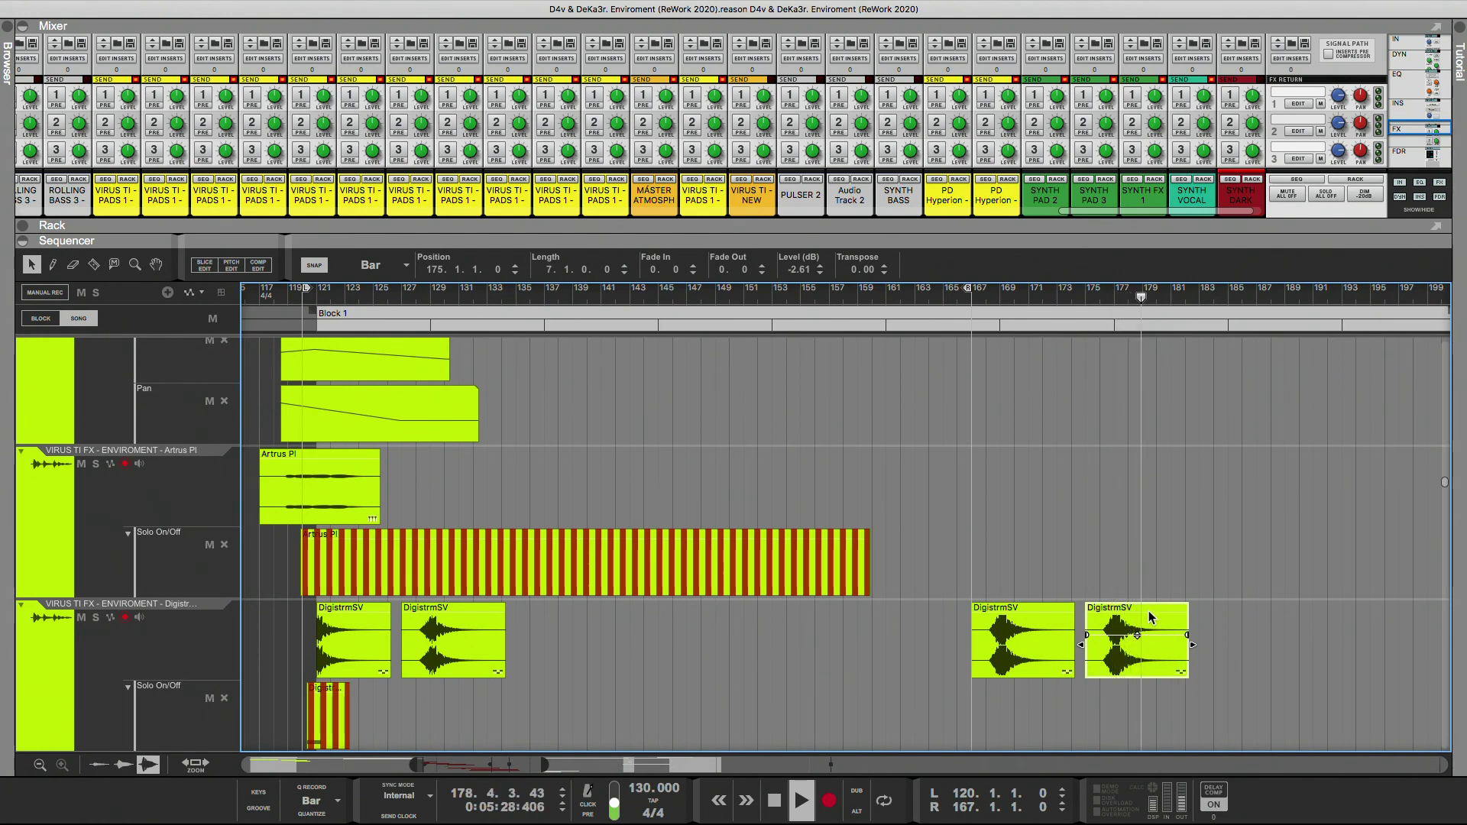
# - Undo the deletion of the copied DigistrmSV clip and trim its start to bar 177, replaying from about bar 176
pyautogui.press('Delete')
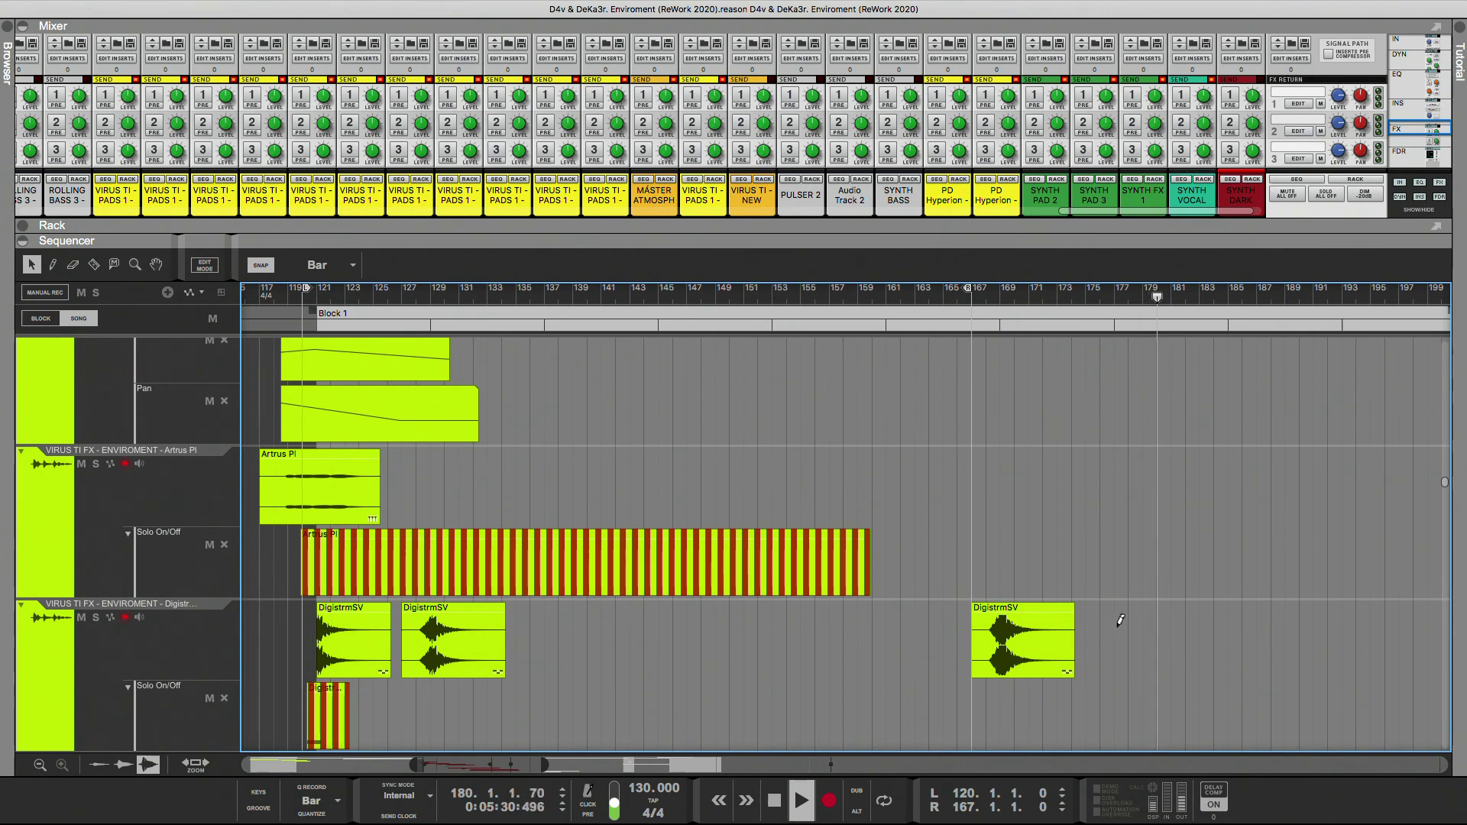
pyautogui.hotkey('ctrl', 'z')
pyautogui.moveTo(1081, 644); pyautogui.dragTo(1115, 644)
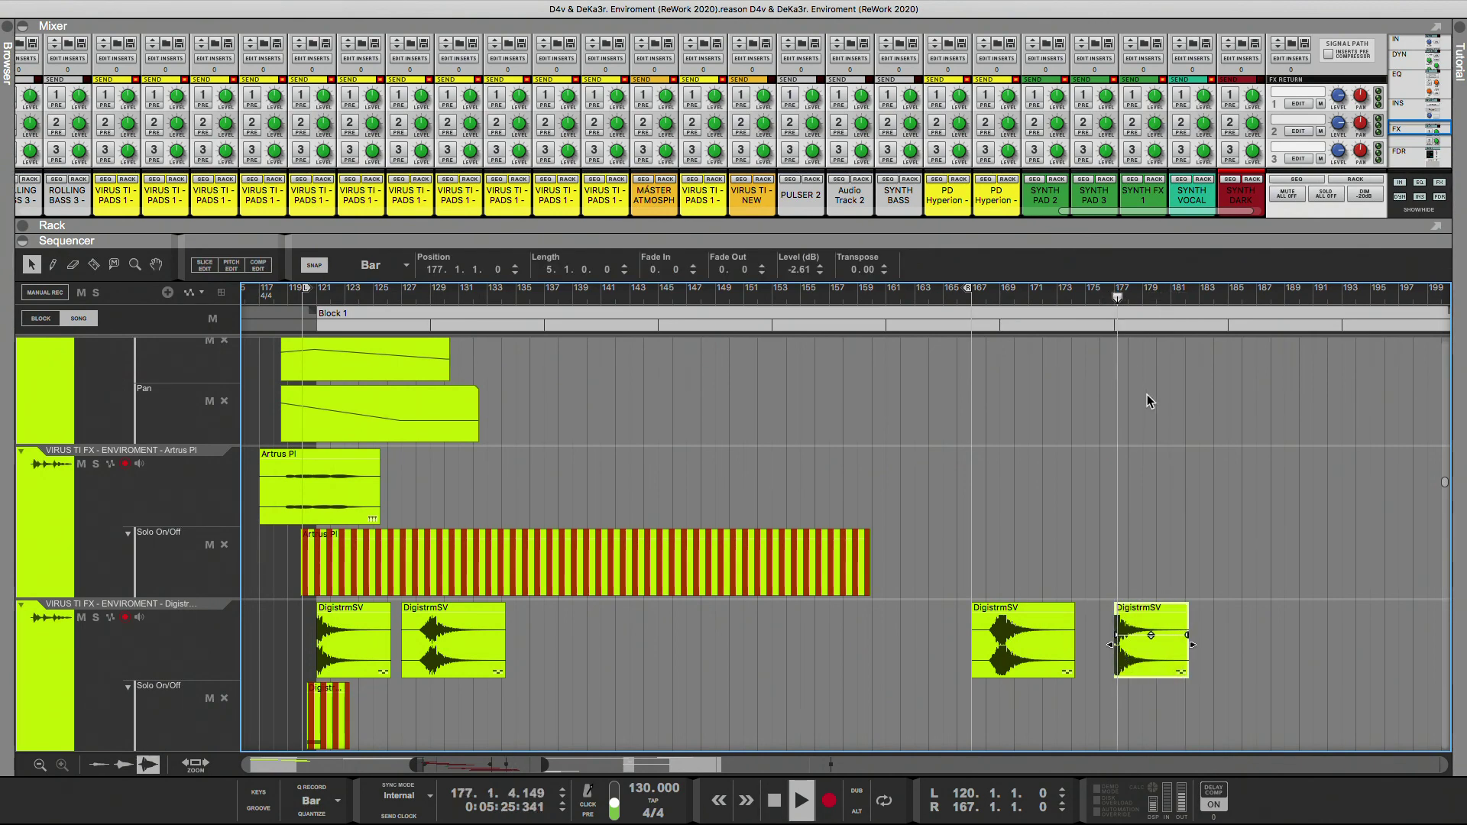
pyautogui.click(1100, 295)
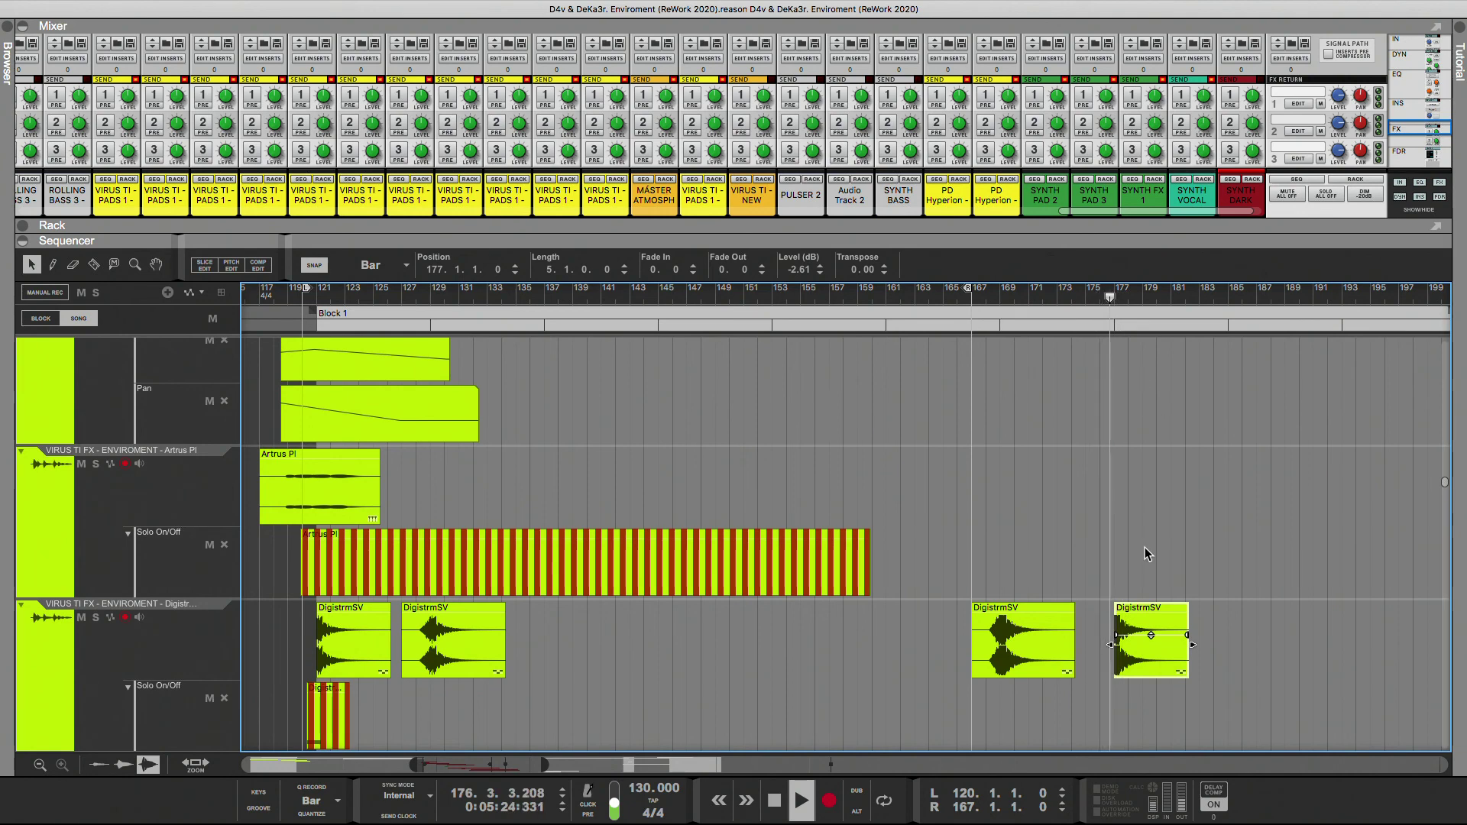
# - Lower the level of the trimmed DigistrmSV clip at bar 177 to -6.18 dB, replaying from about bar 176 to compare
pyautogui.moveTo(1152, 637); pyautogui.dragTo(1151, 639)
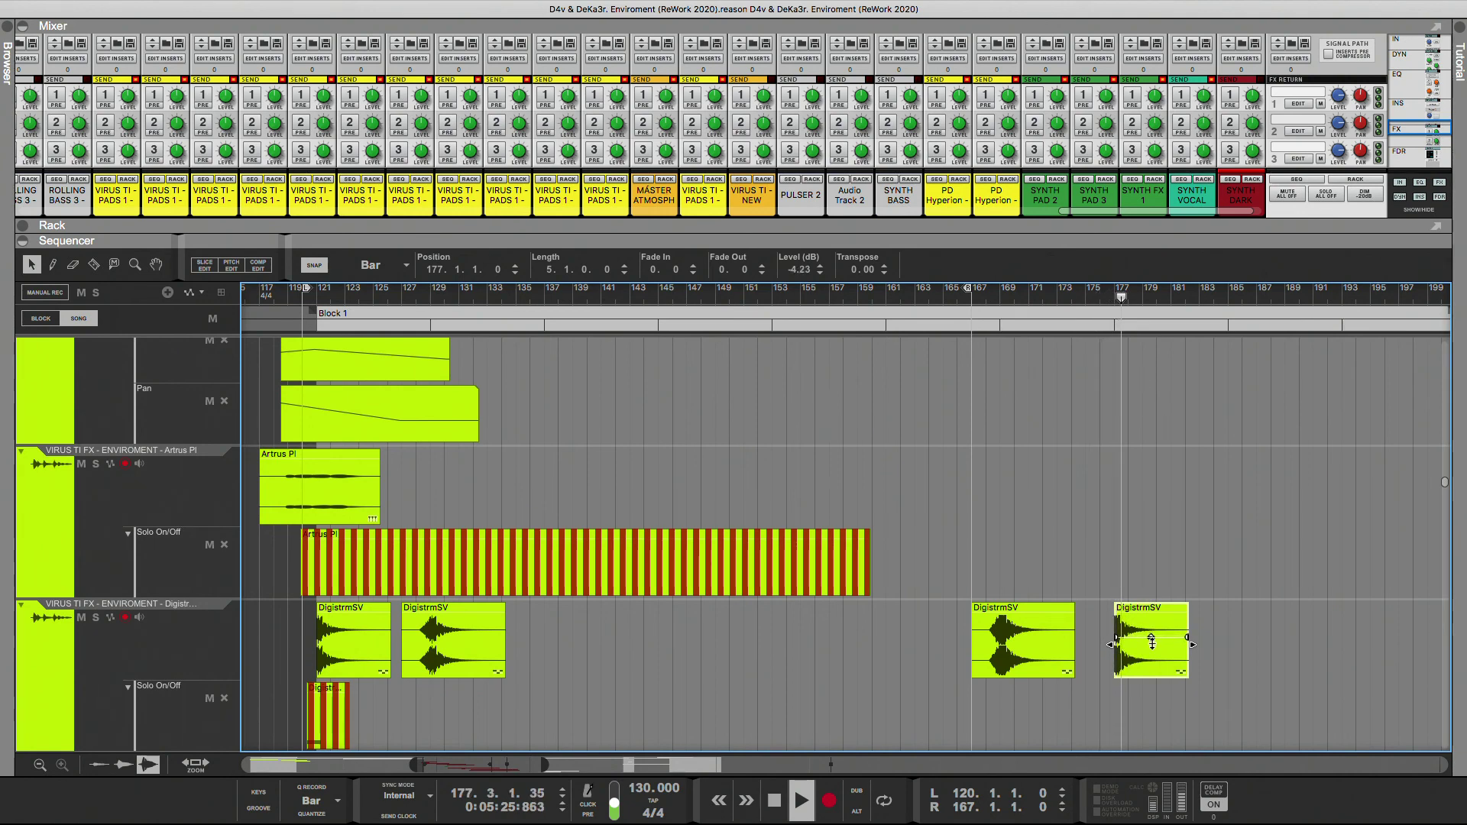
pyautogui.click(1107, 295)
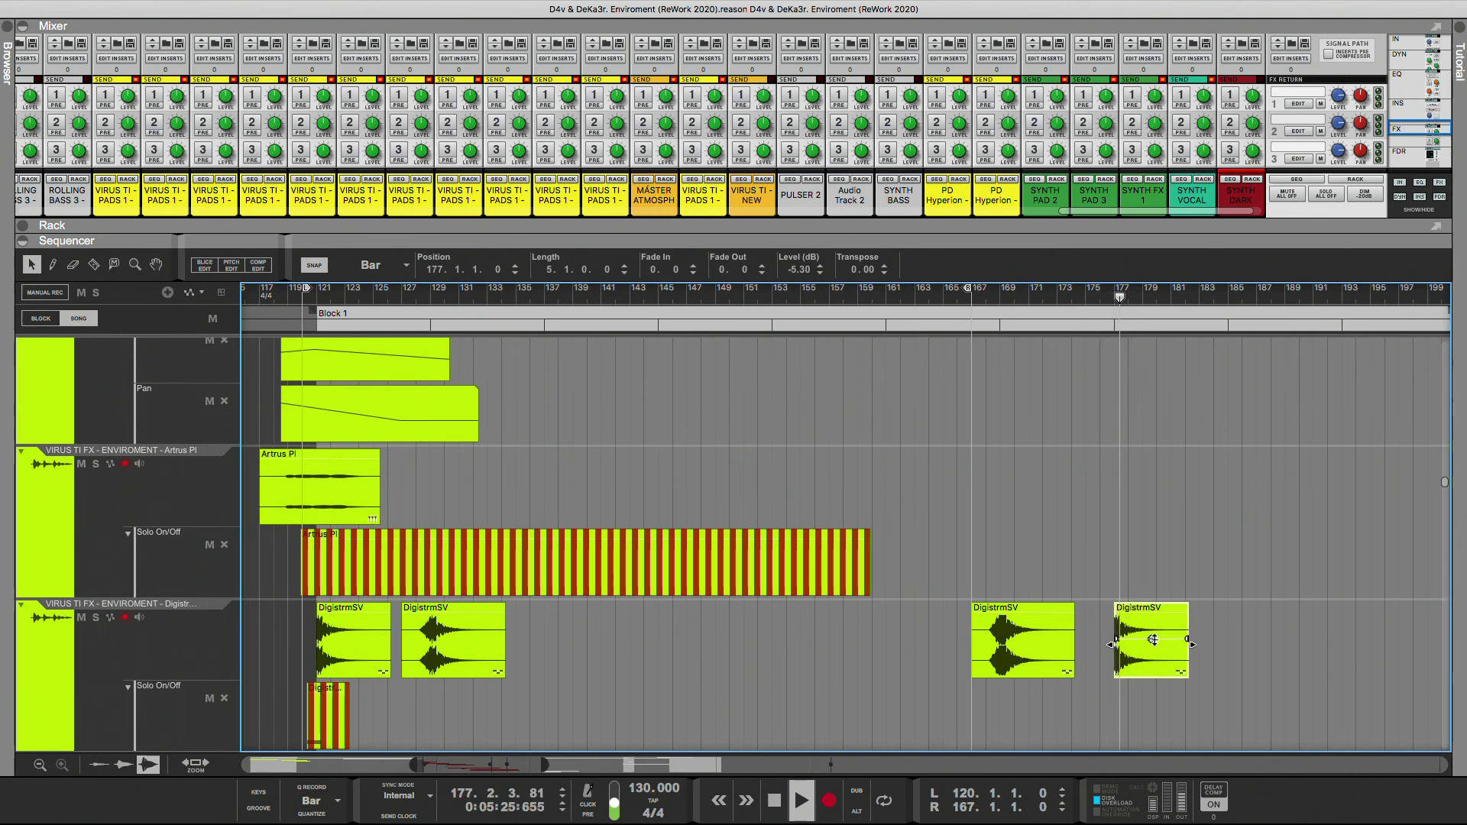
pyautogui.moveTo(1151, 639); pyautogui.dragTo(1152, 641)
pyautogui.click(1102, 296)
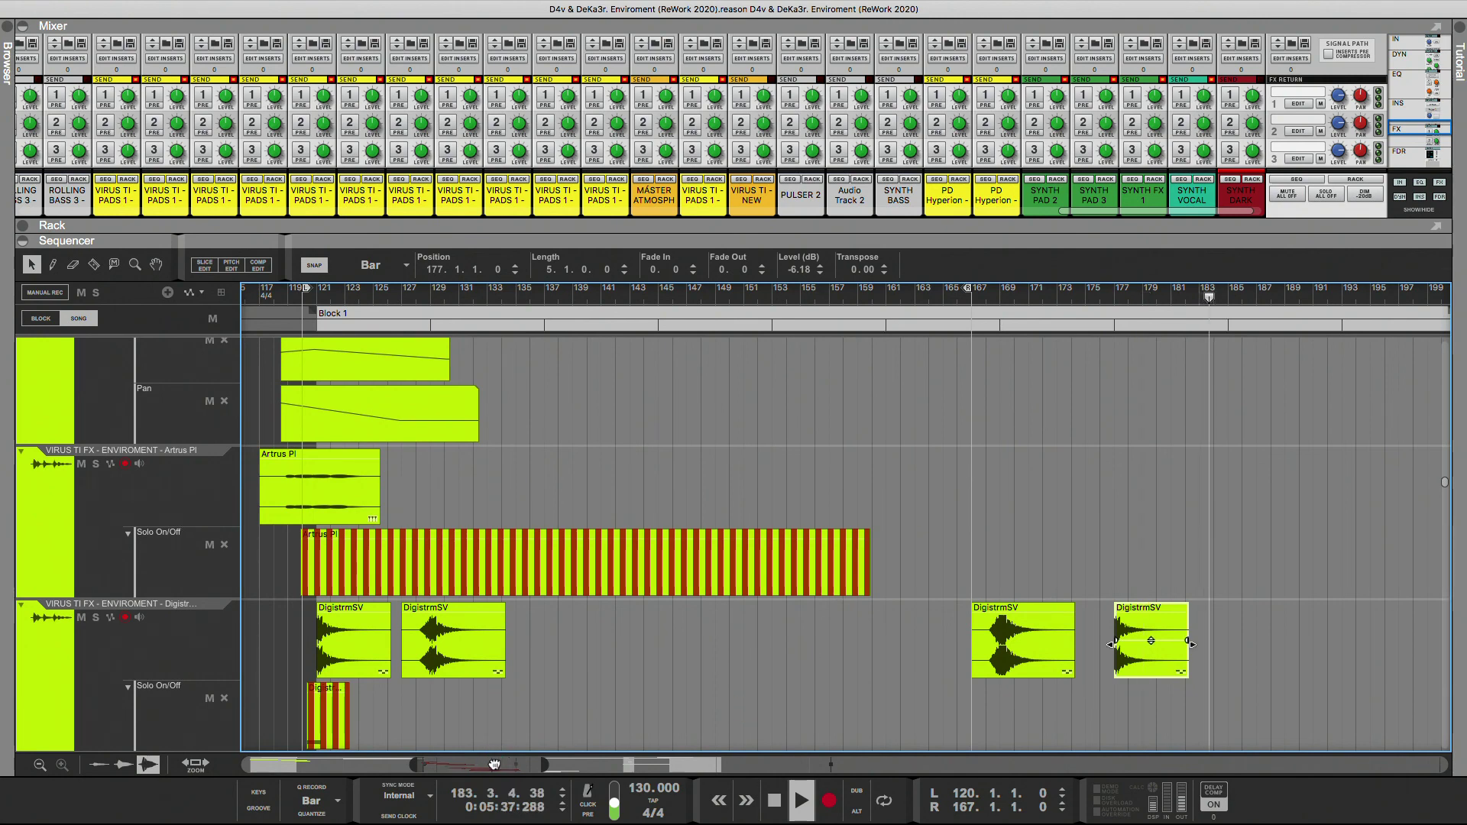
# - Review the tracks below up to the start of Block 2, return to SYNTH DARK VOICE PAD 1, and replay from about bar 178
pyautogui.moveTo(494, 763); pyautogui.dragTo(505, 764)
pyautogui.scroll(-10, 545, 677)
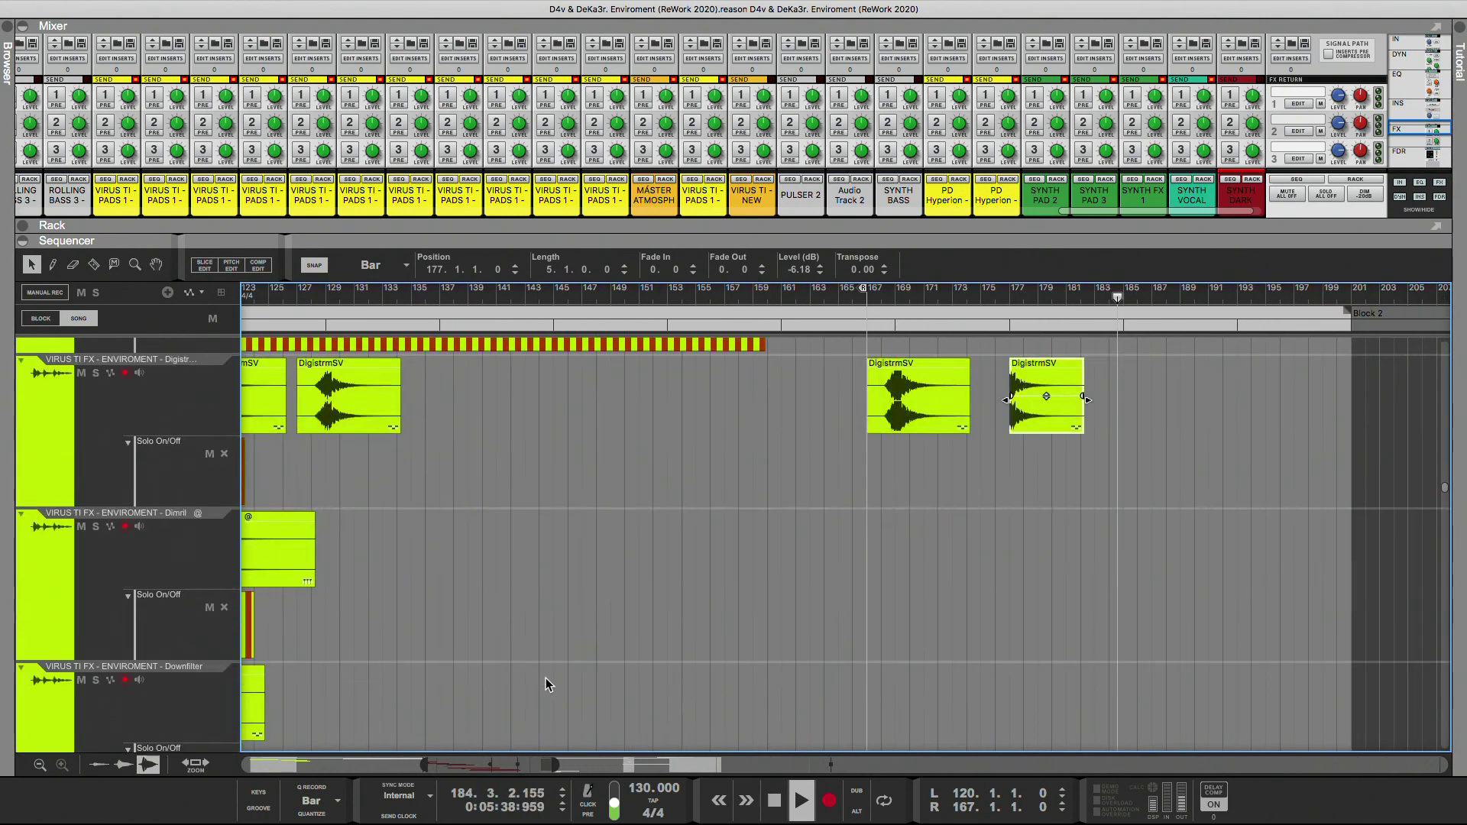
pyautogui.scroll(-15, 546, 677)
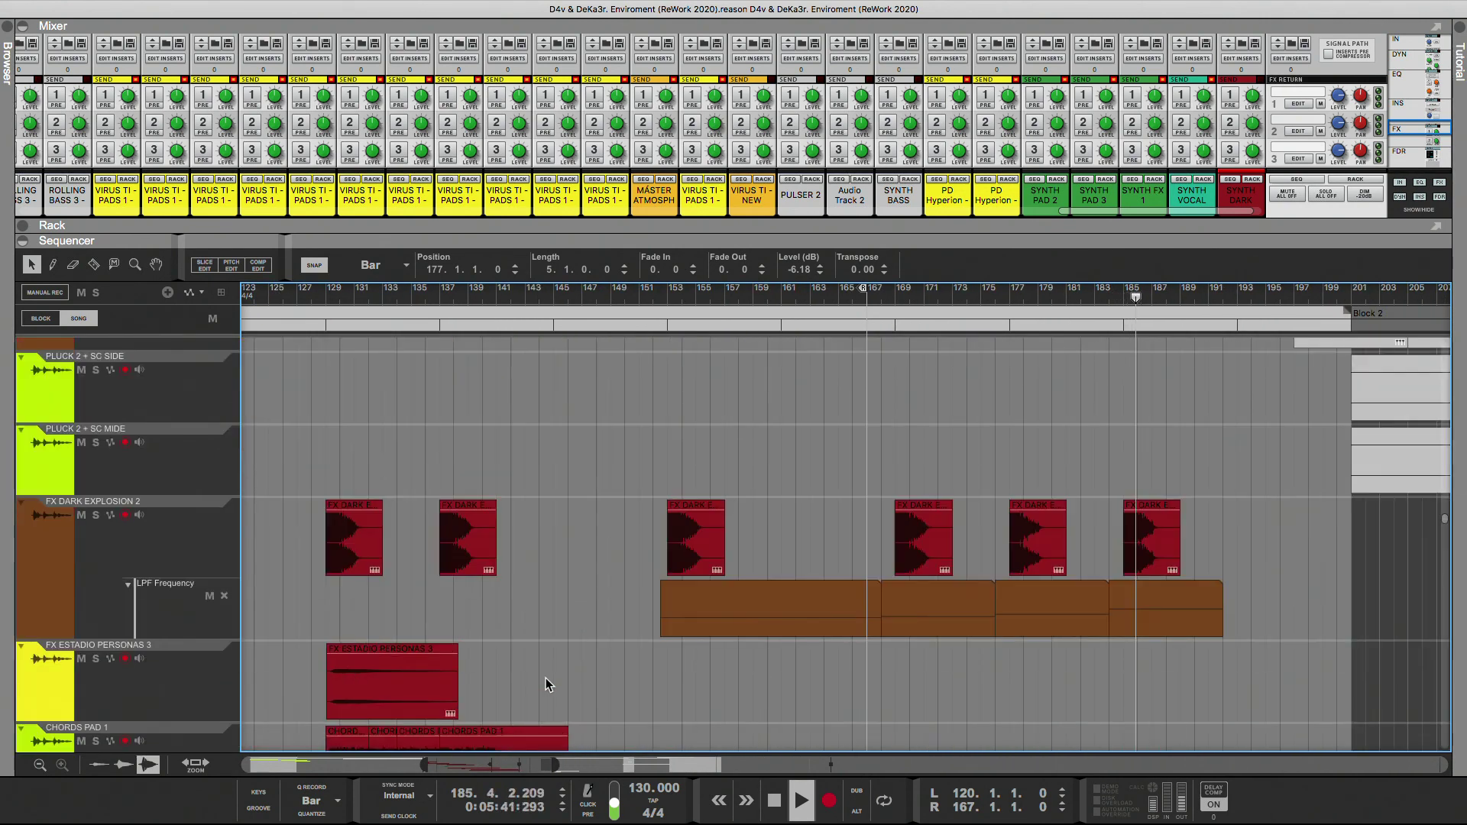
pyautogui.scroll(-10, 806, 617)
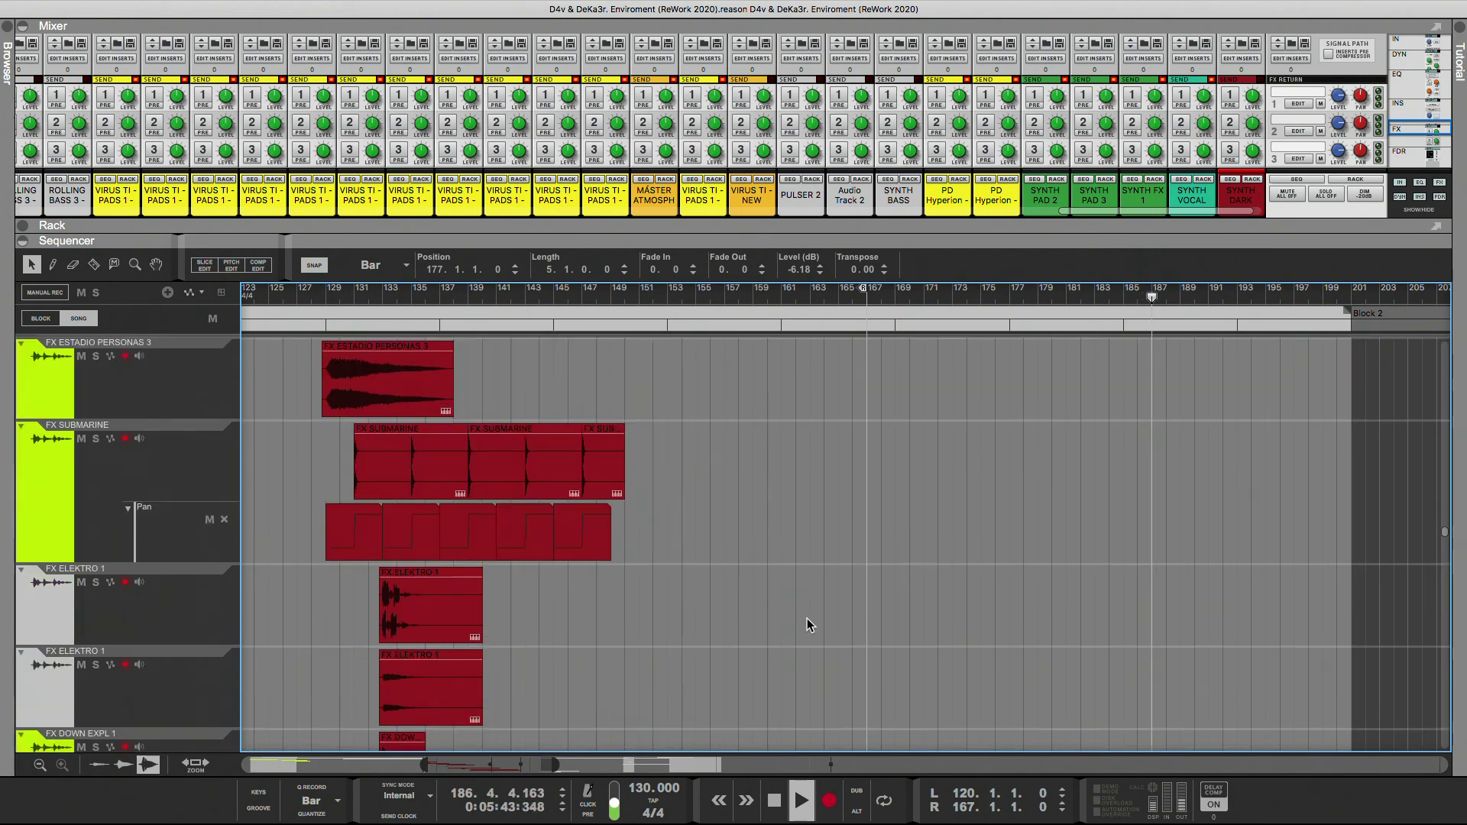
pyautogui.scroll(-12, 807, 617)
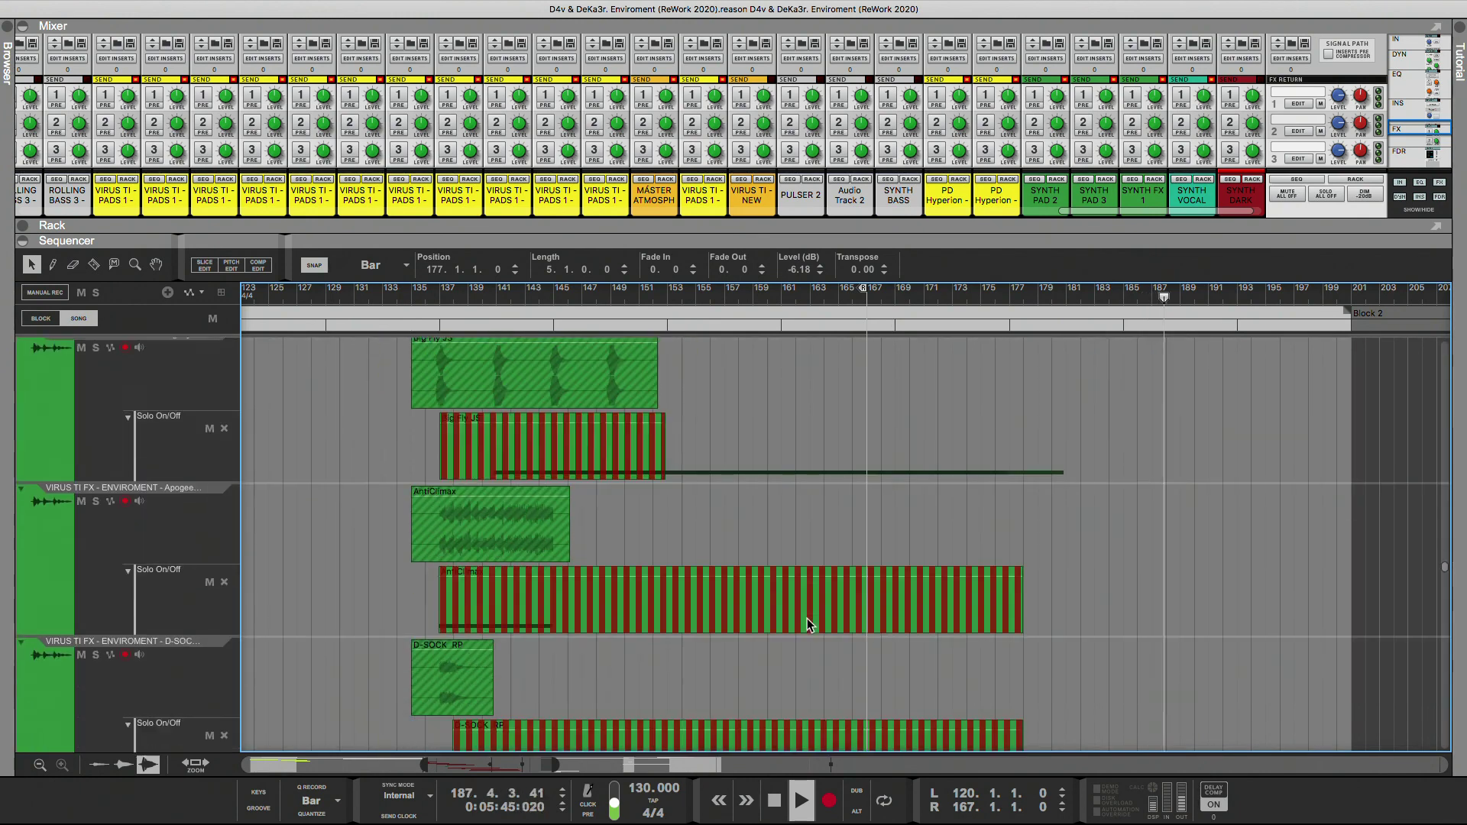
pyautogui.scroll(-15, 807, 617)
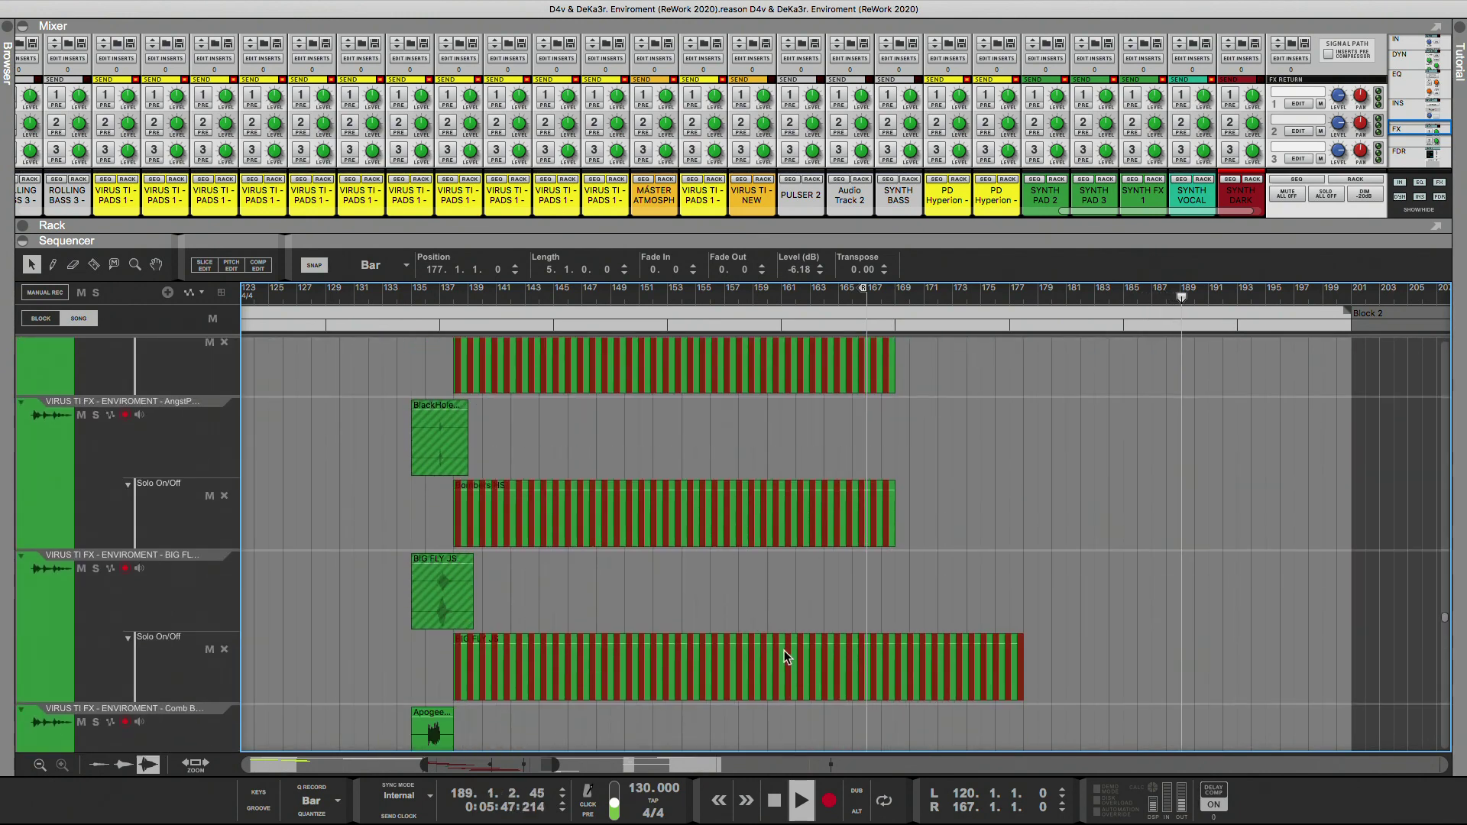
pyautogui.scroll(-15, 778, 596)
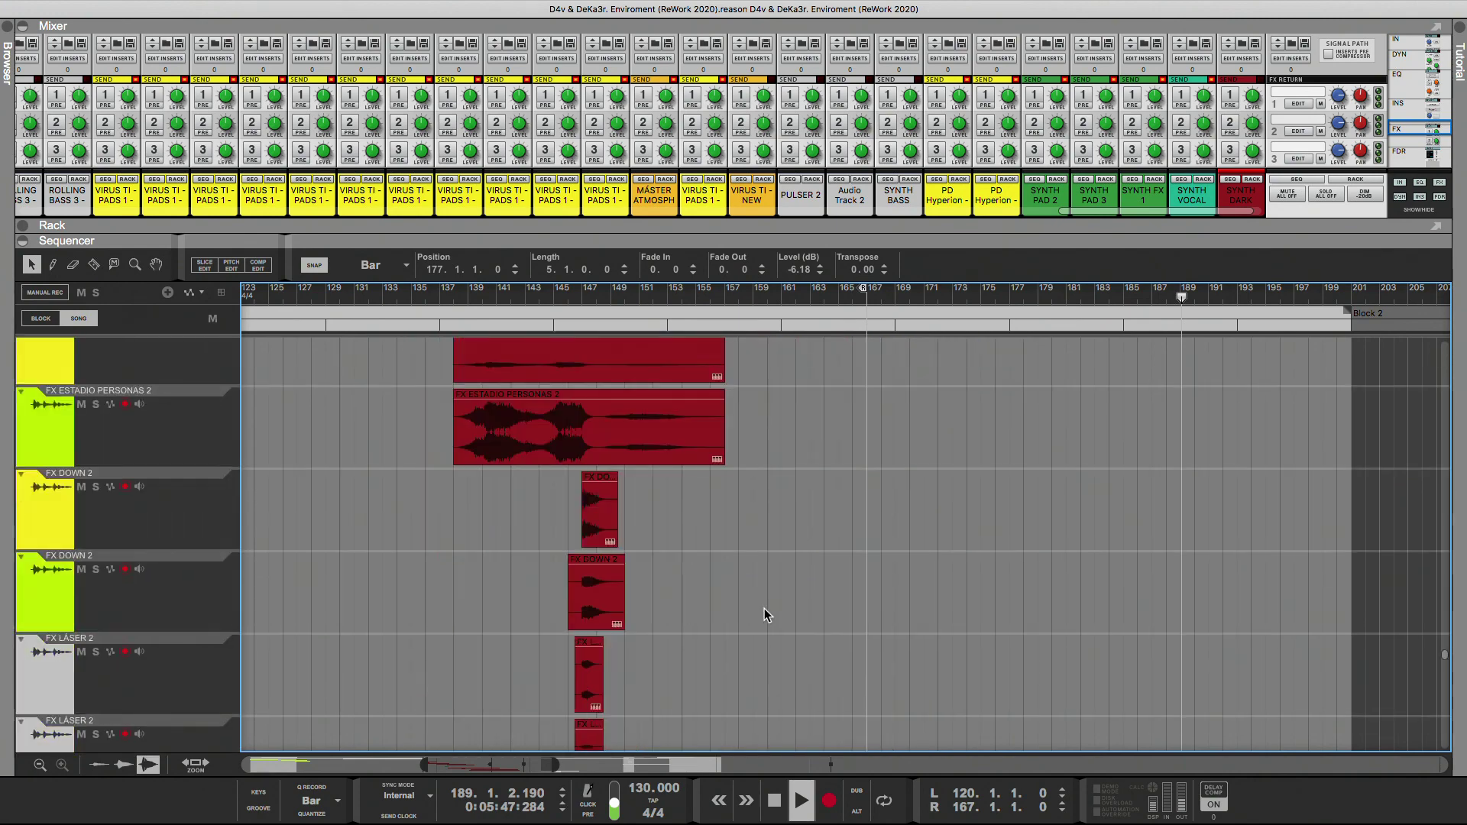
pyautogui.scroll(-15, 754, 615)
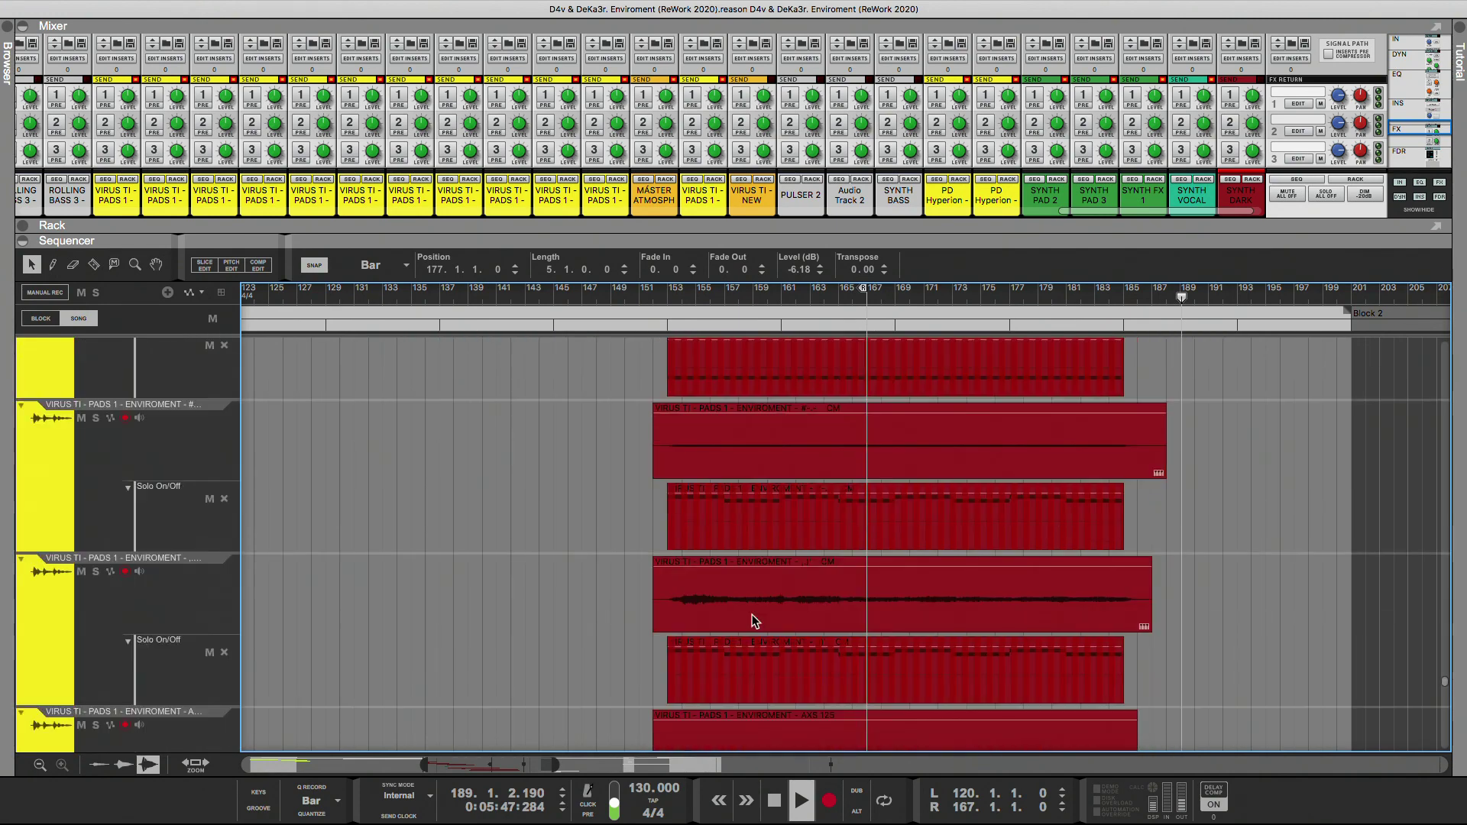
pyautogui.scroll(-15, 750, 616)
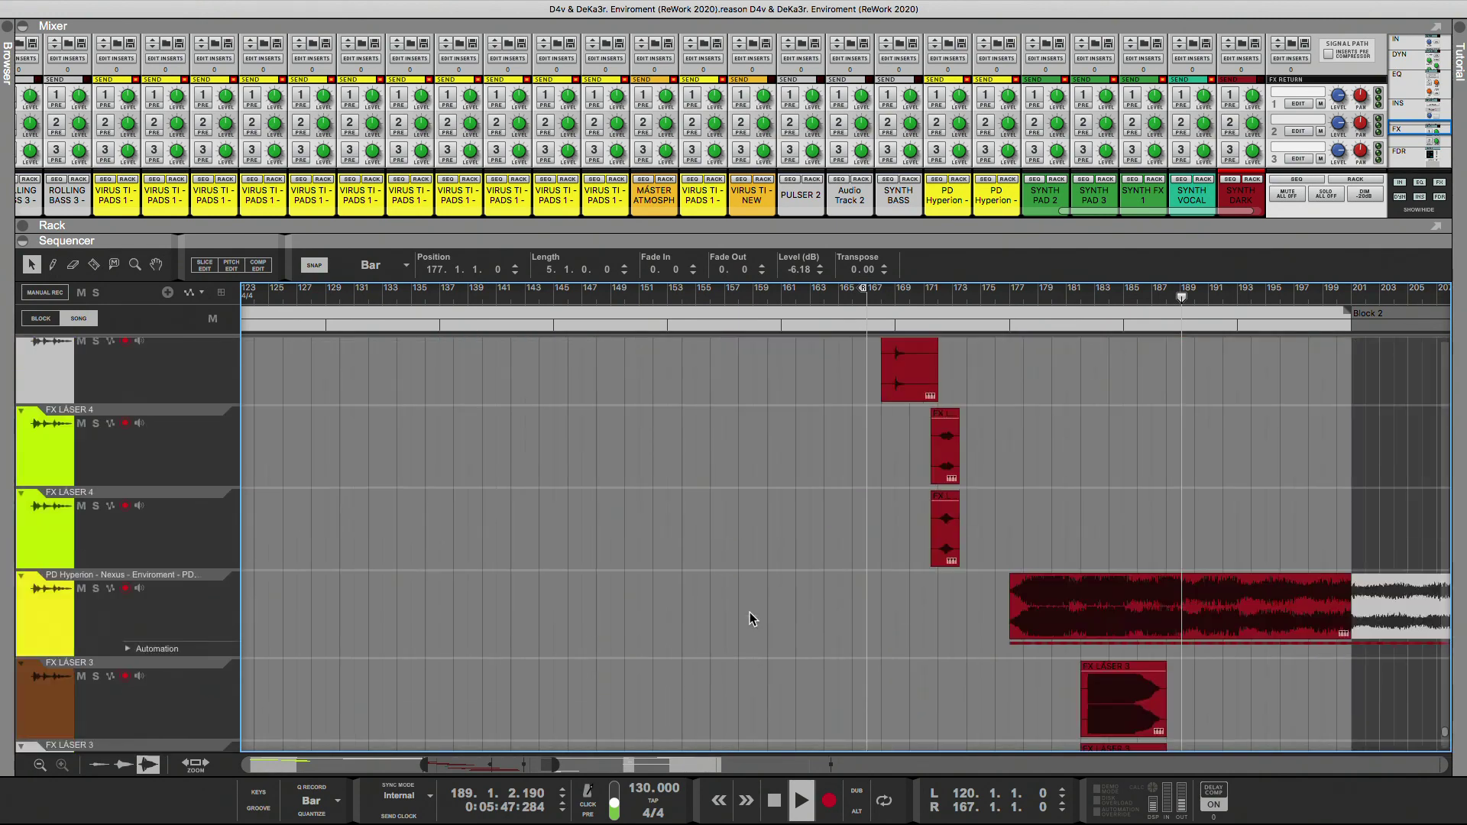
pyautogui.scroll(-15, 778, 616)
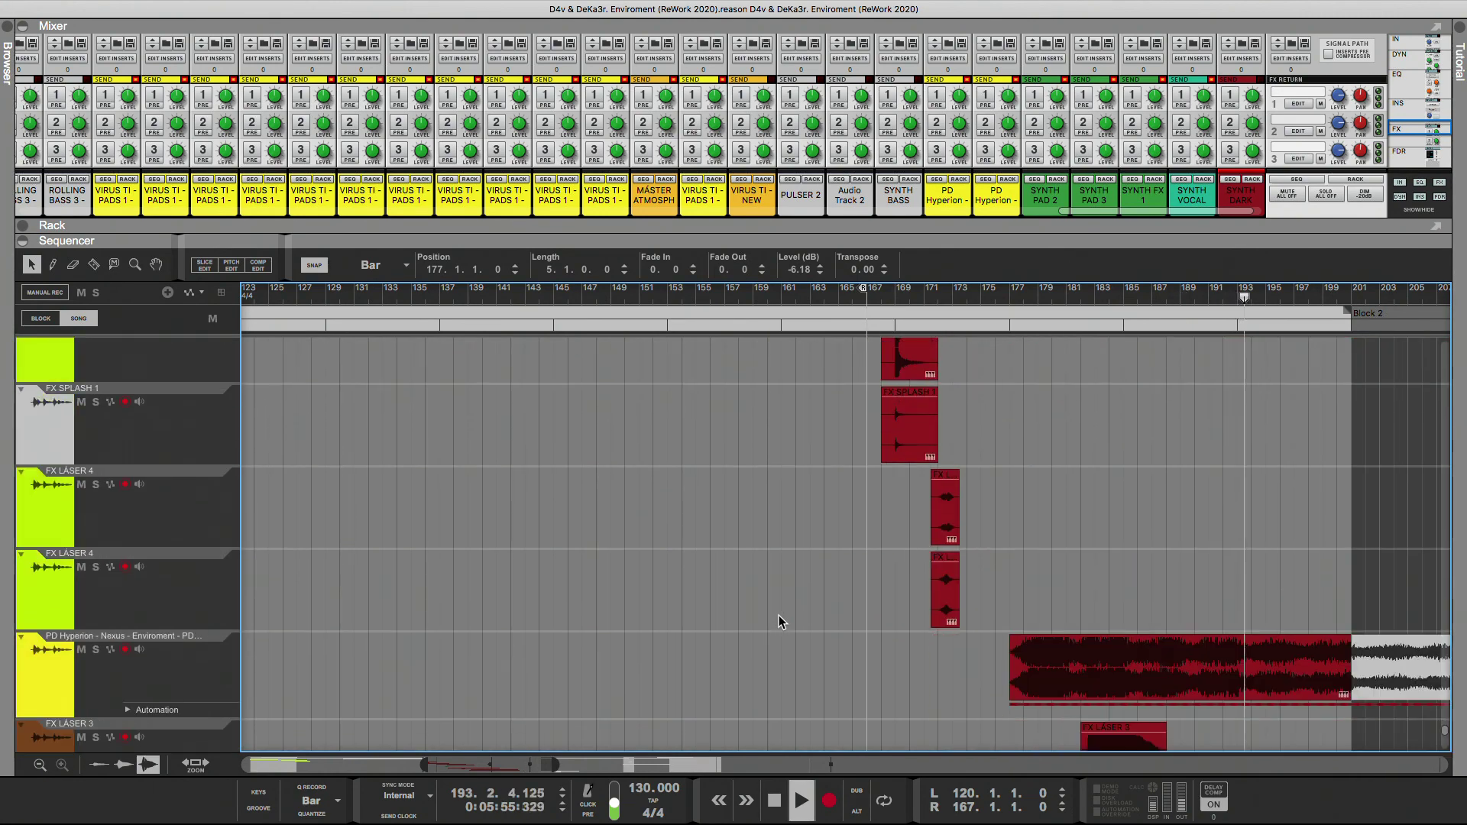
pyautogui.scroll(3, 780, 620)
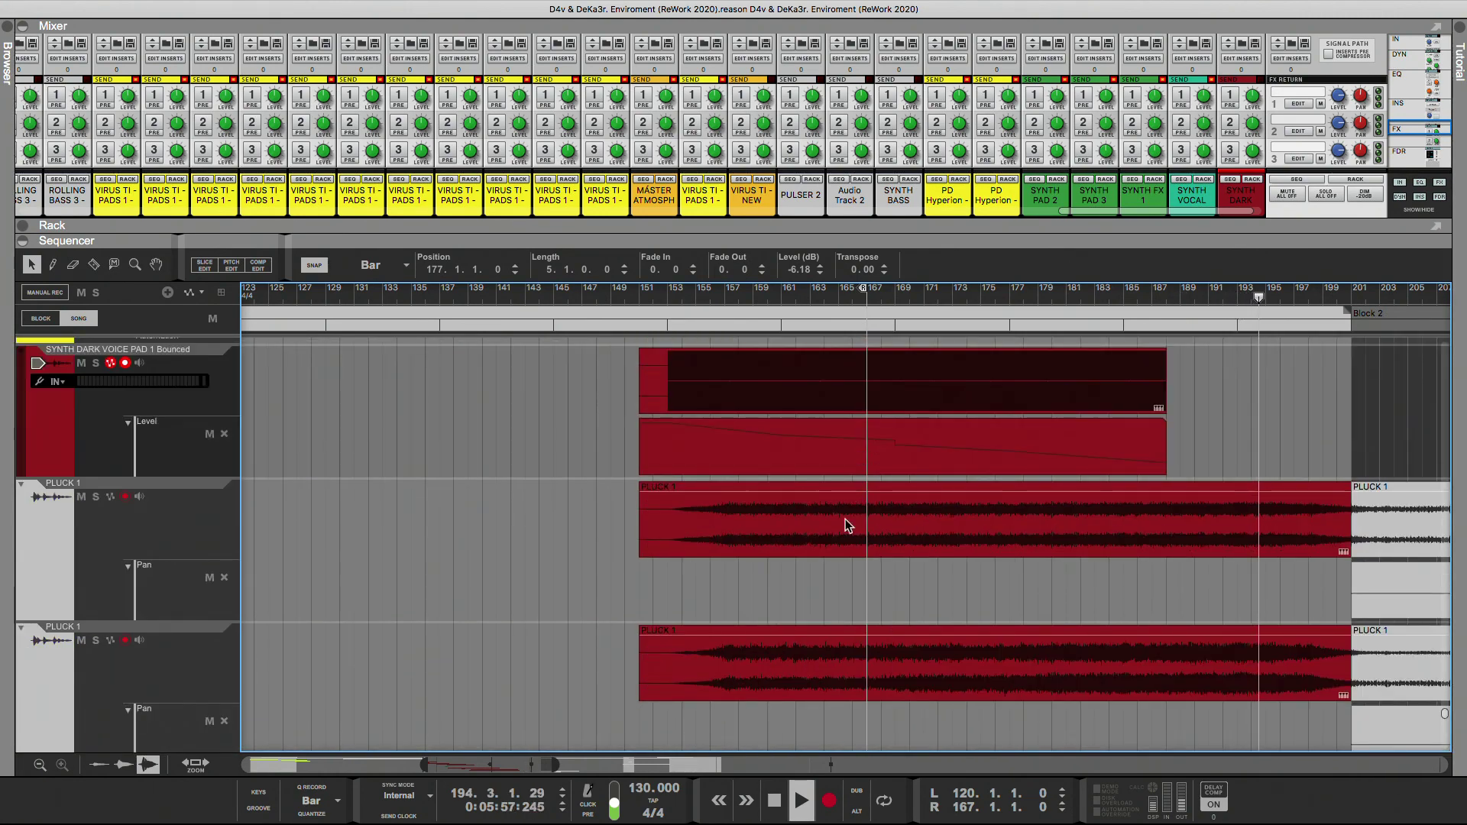
pyautogui.click(1032, 329)
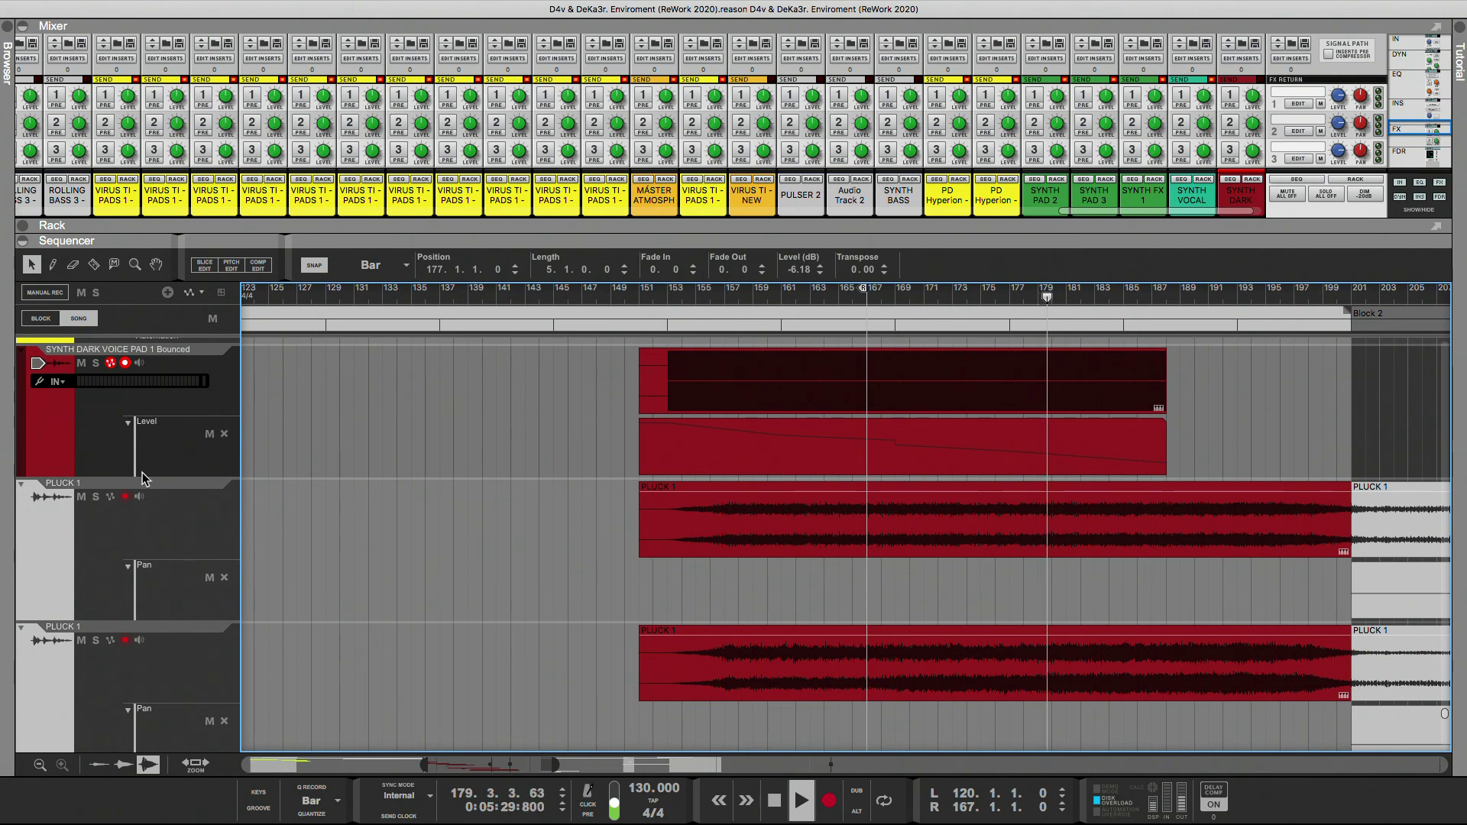